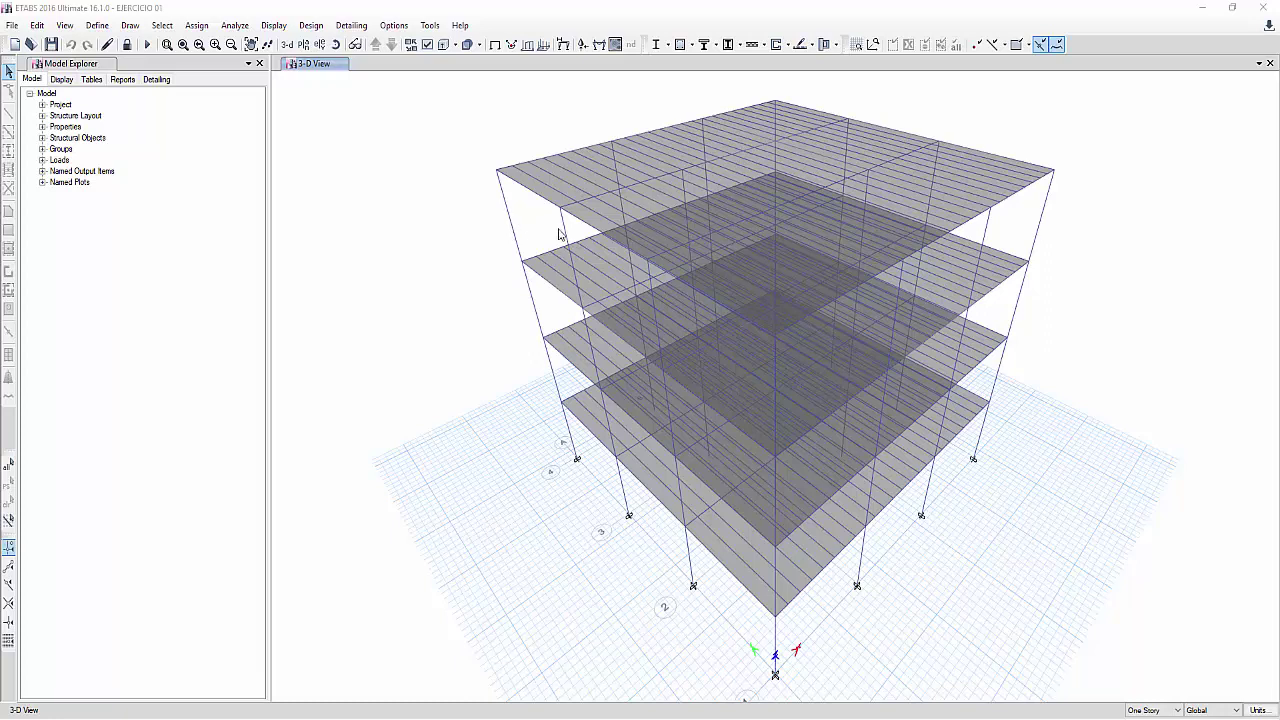
# - Start saving the model under a new name, going to the MODELOS DE CLASES folder of CURSO DE EDIFICACIONES SISMORRESISTENTES 2018
pyautogui.click(13, 26)
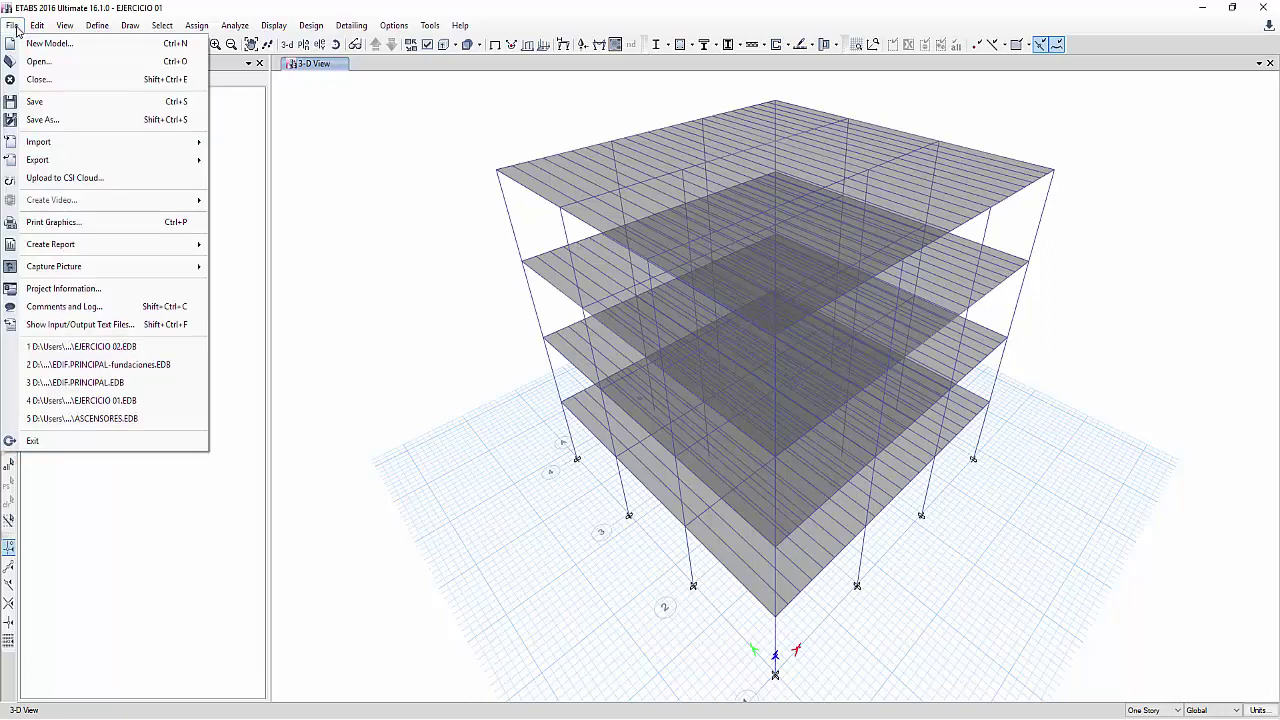
pyautogui.click(31, 121)
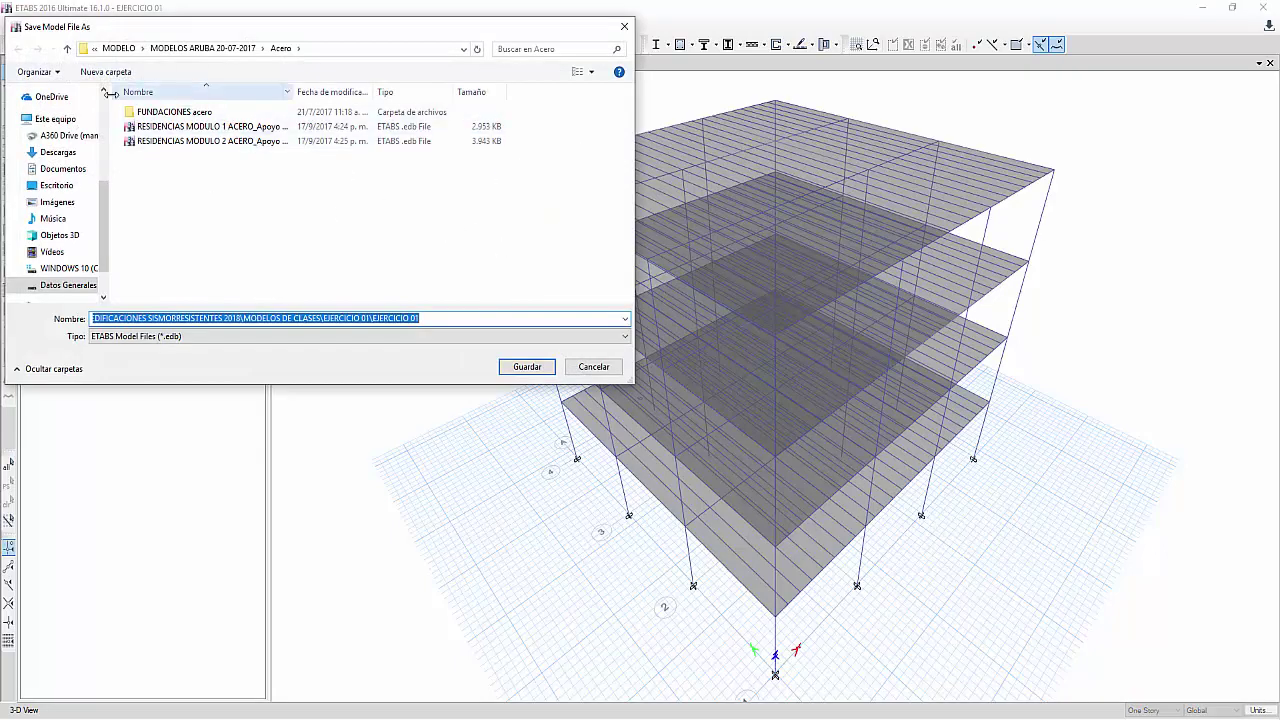
pyautogui.click(73, 188)
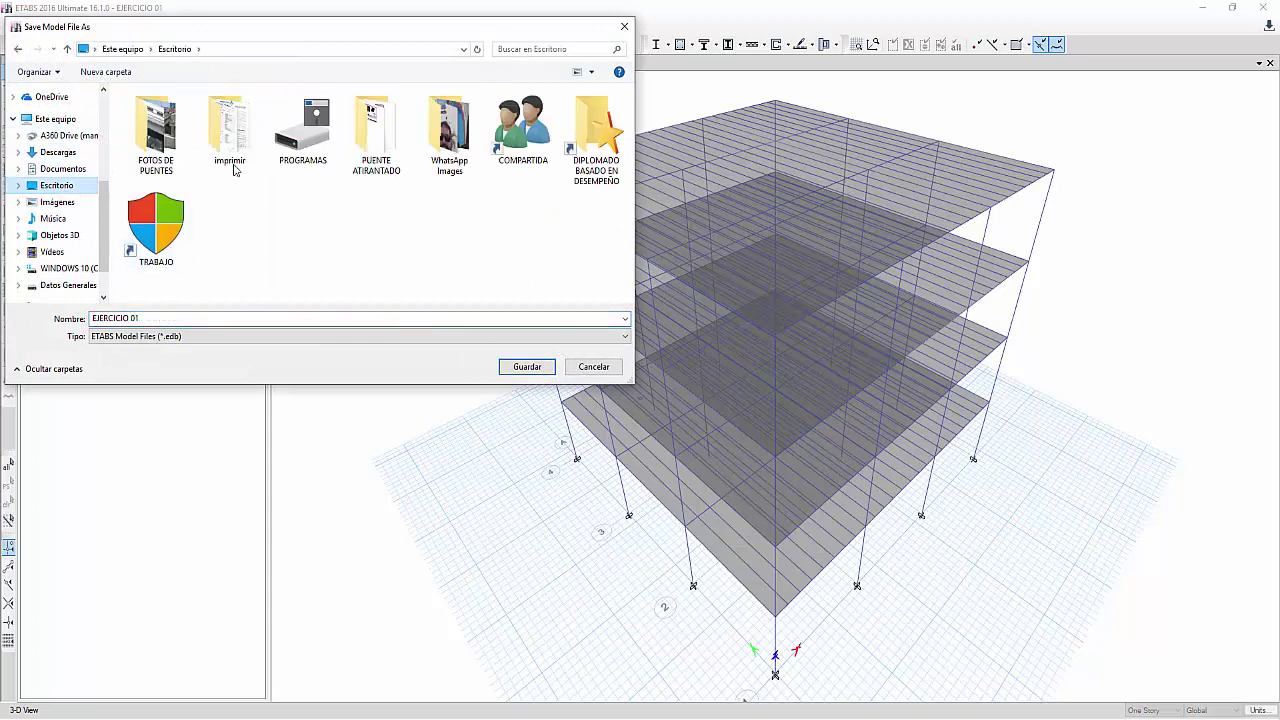
pyautogui.doubleClick(160, 225)
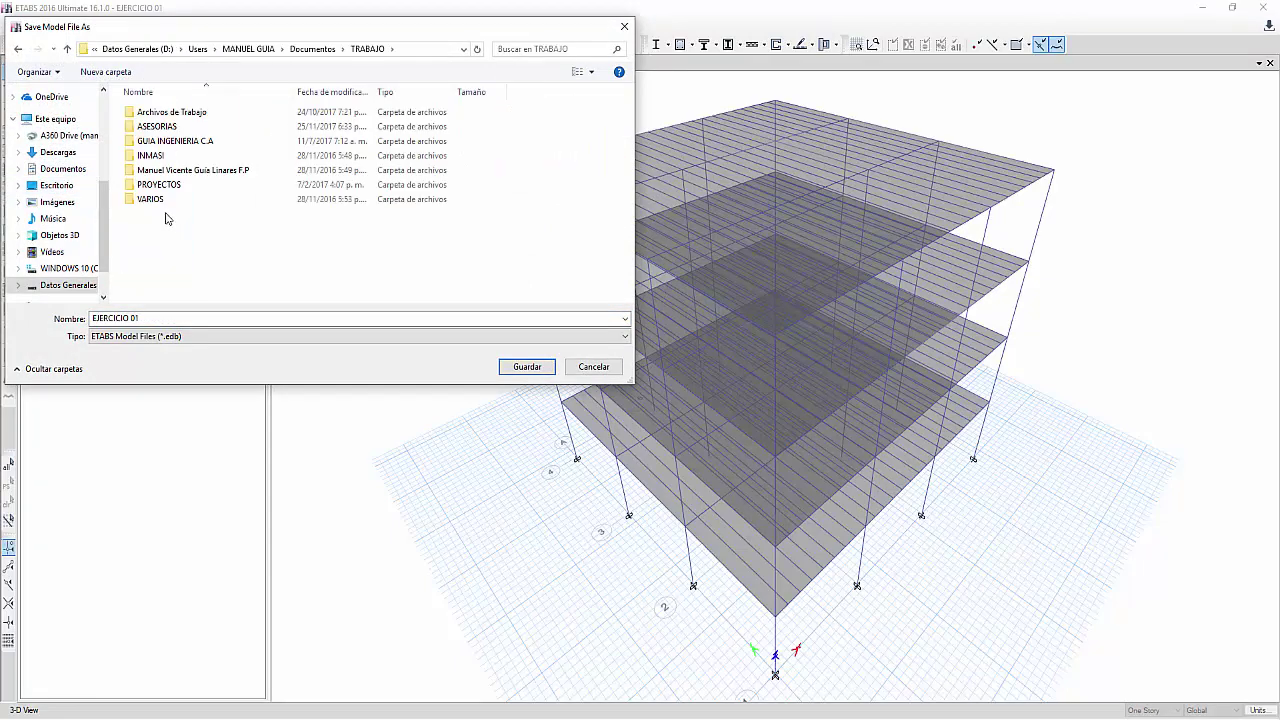
pyautogui.doubleClick(180, 142)
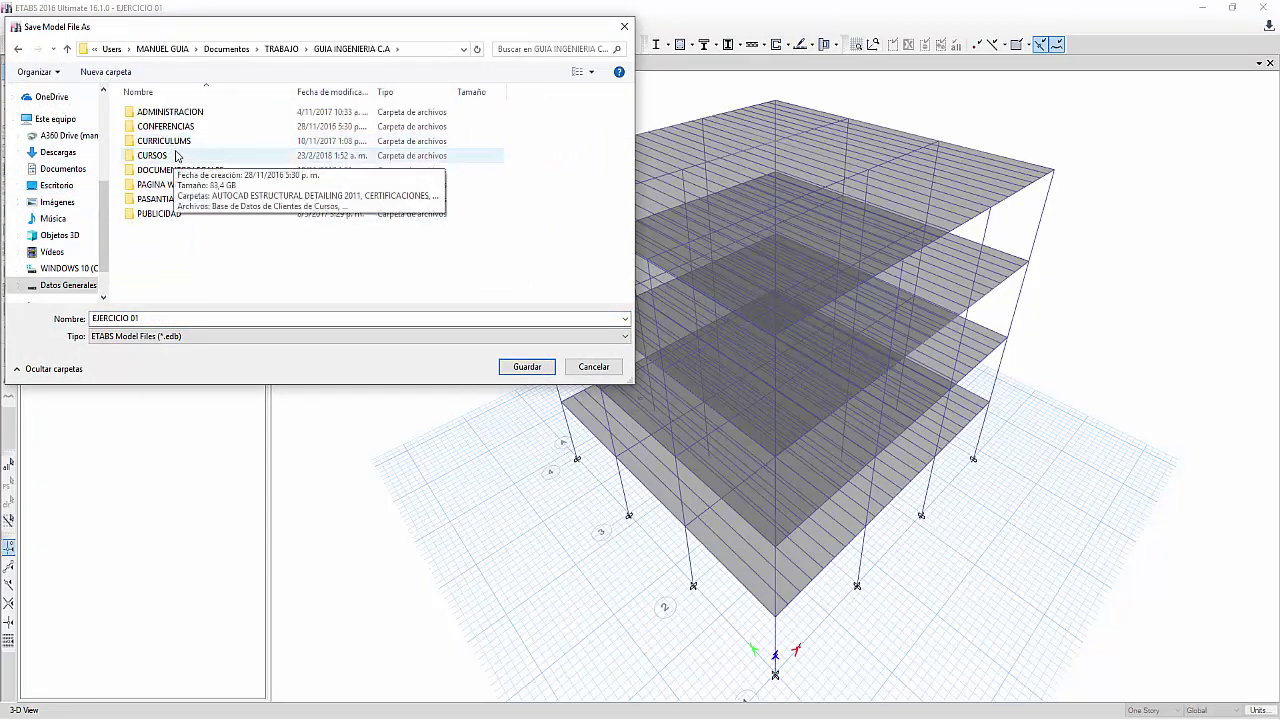
pyautogui.doubleClick(170, 156)
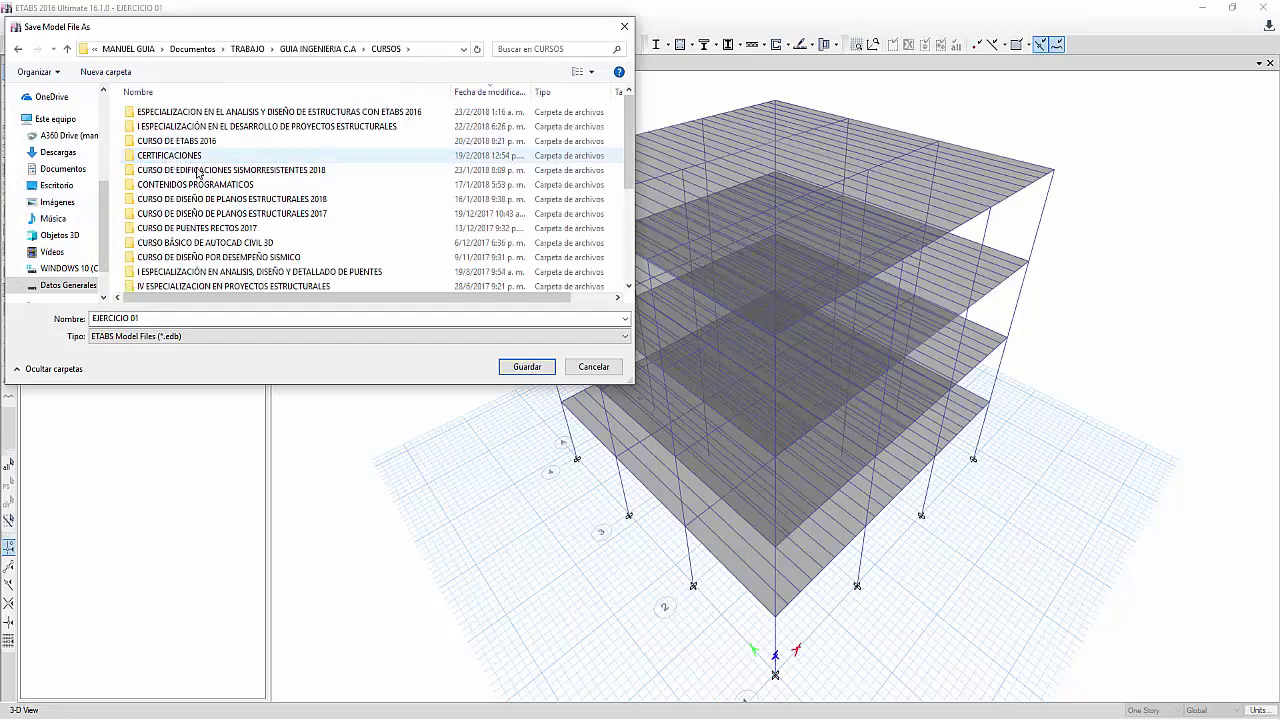
pyautogui.doubleClick(300, 170)
pyautogui.doubleClick(210, 127)
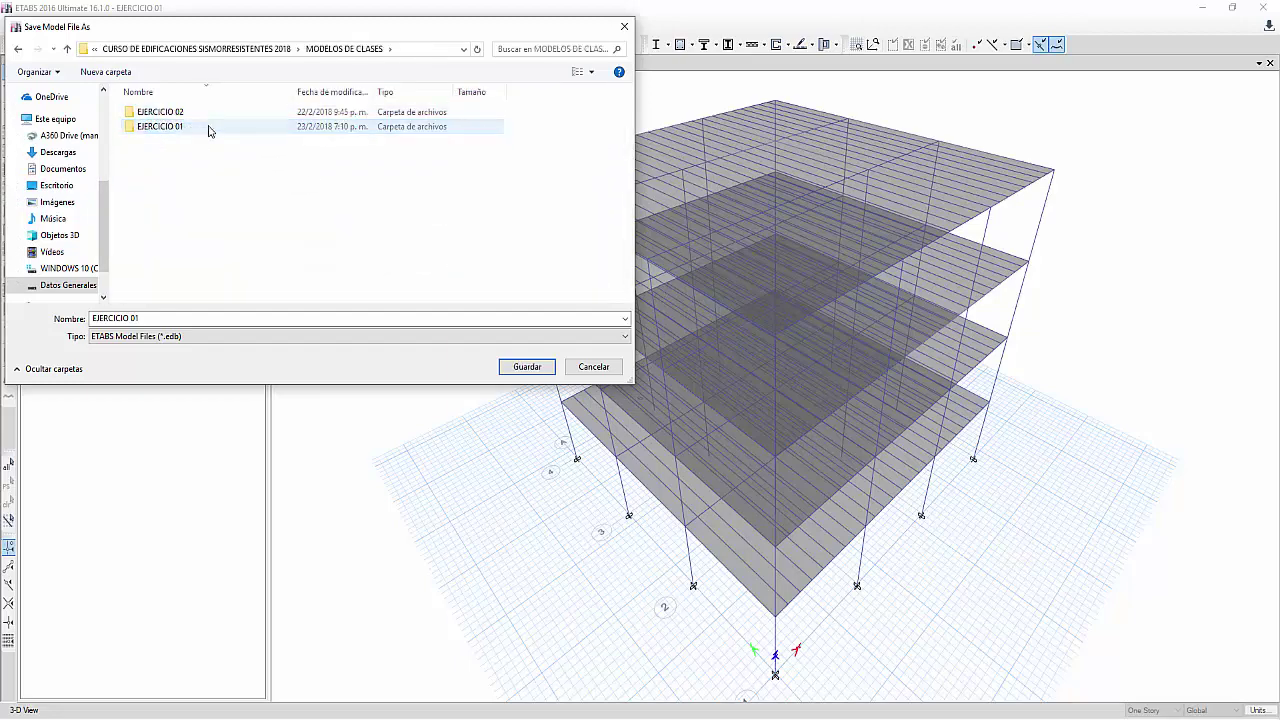
# - Create a folder named EJERCICIO 03 and save the model inside it as EJERCICIO 03
pyautogui.rightClick(175, 172)
pyautogui.moveTo(240, 301)
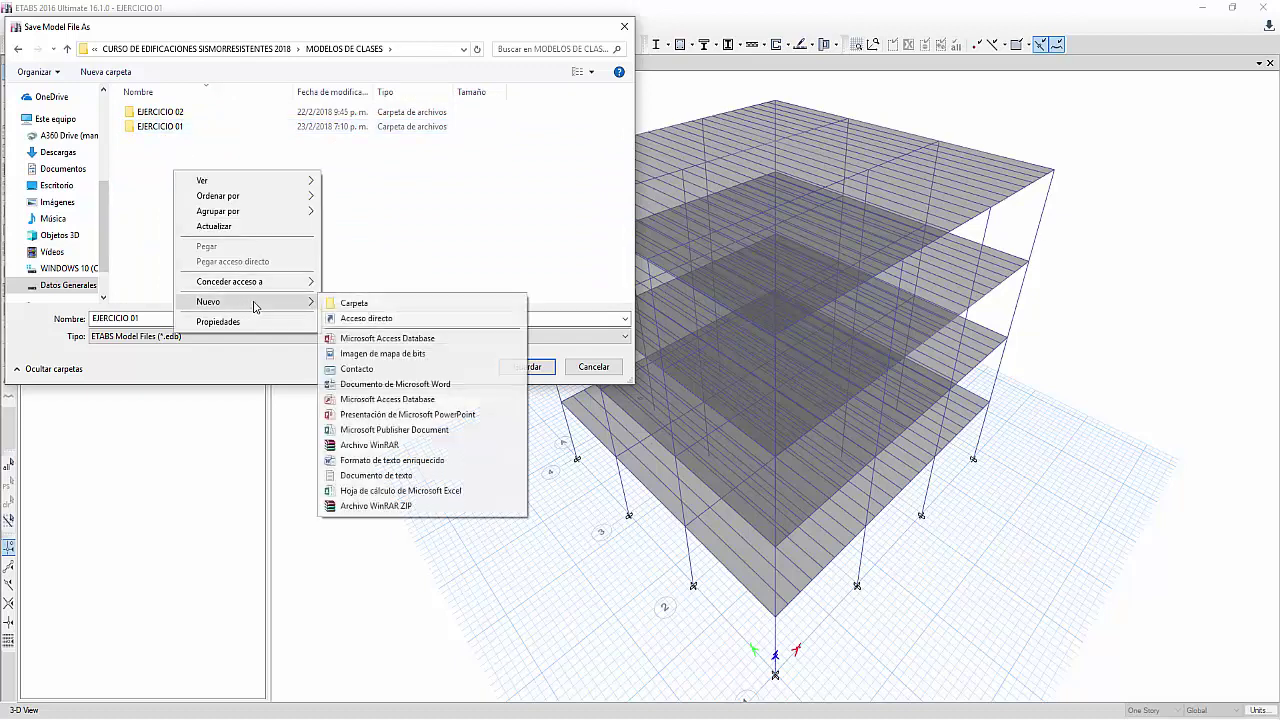
pyautogui.click(326, 304)
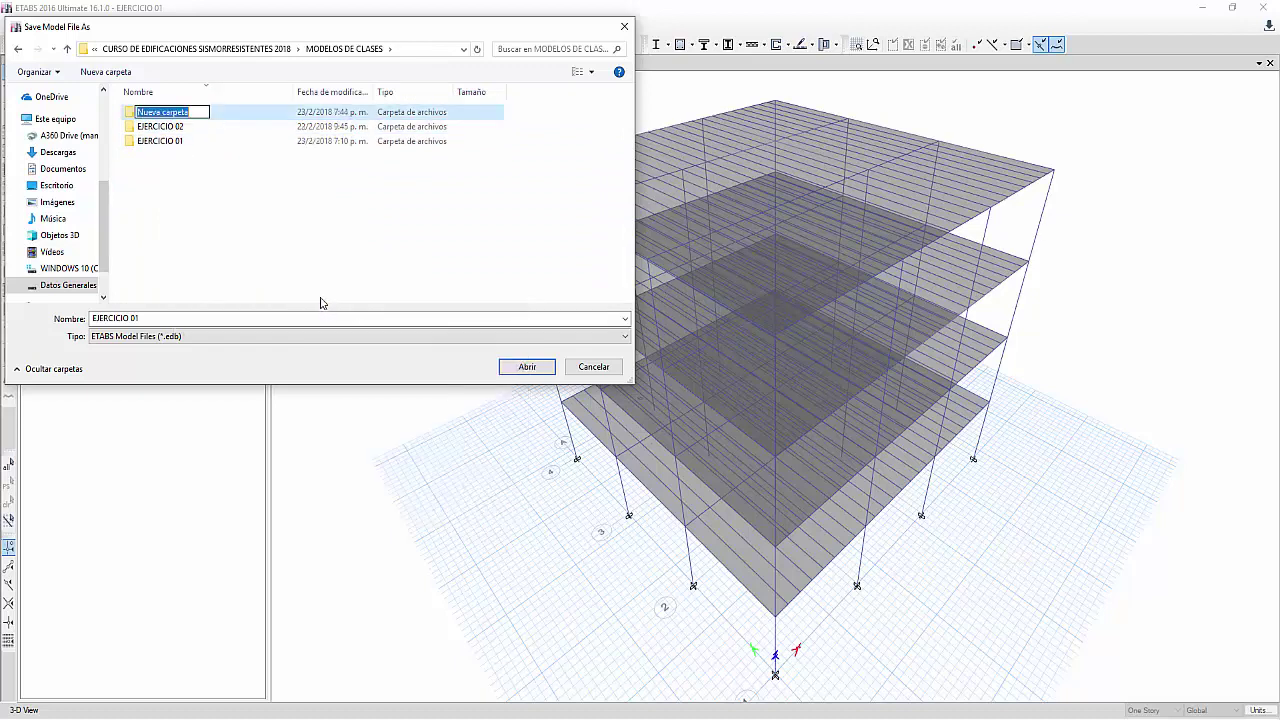
pyautogui.write('EJER')
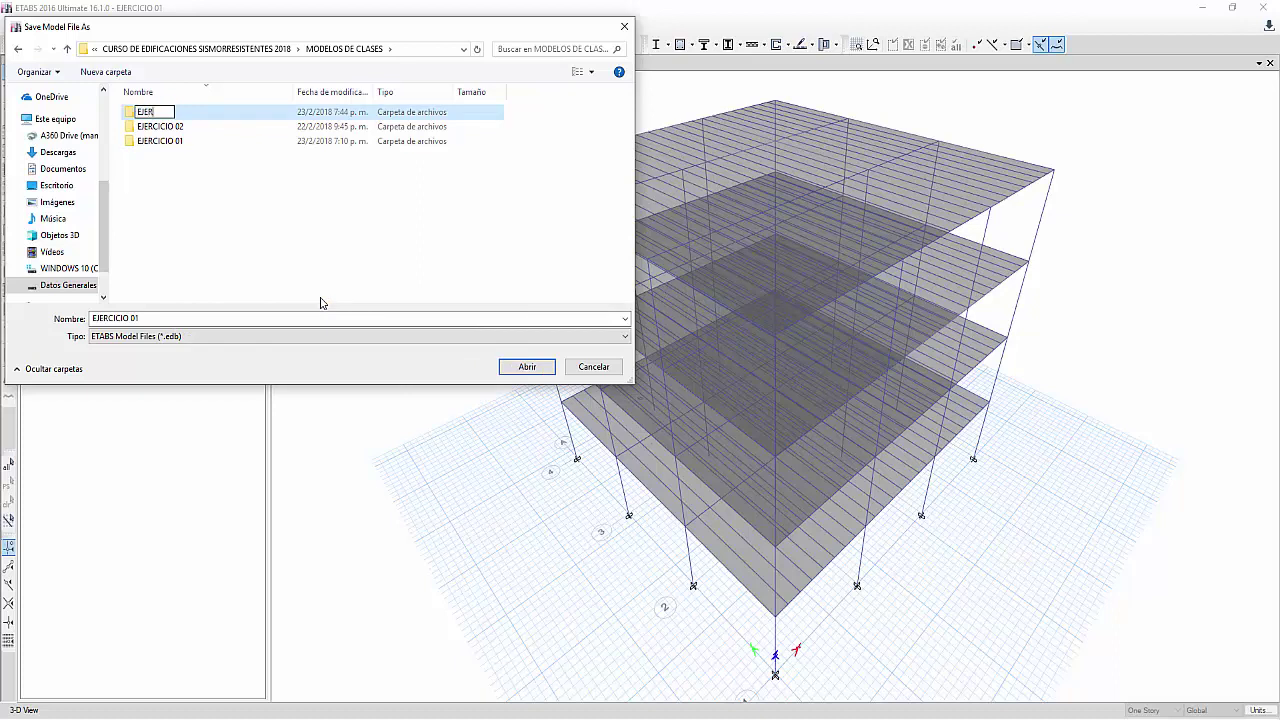
pyautogui.write('CICIO 03')
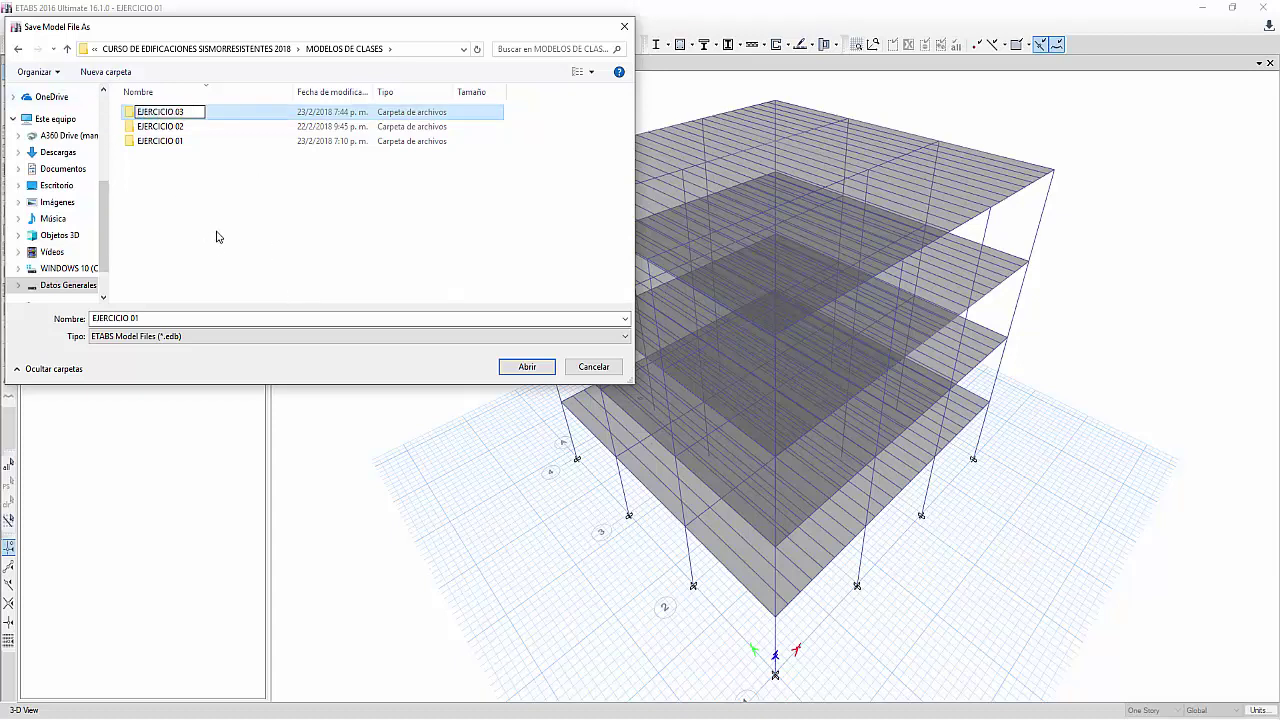
pyautogui.press('Return')
pyautogui.press('Return')
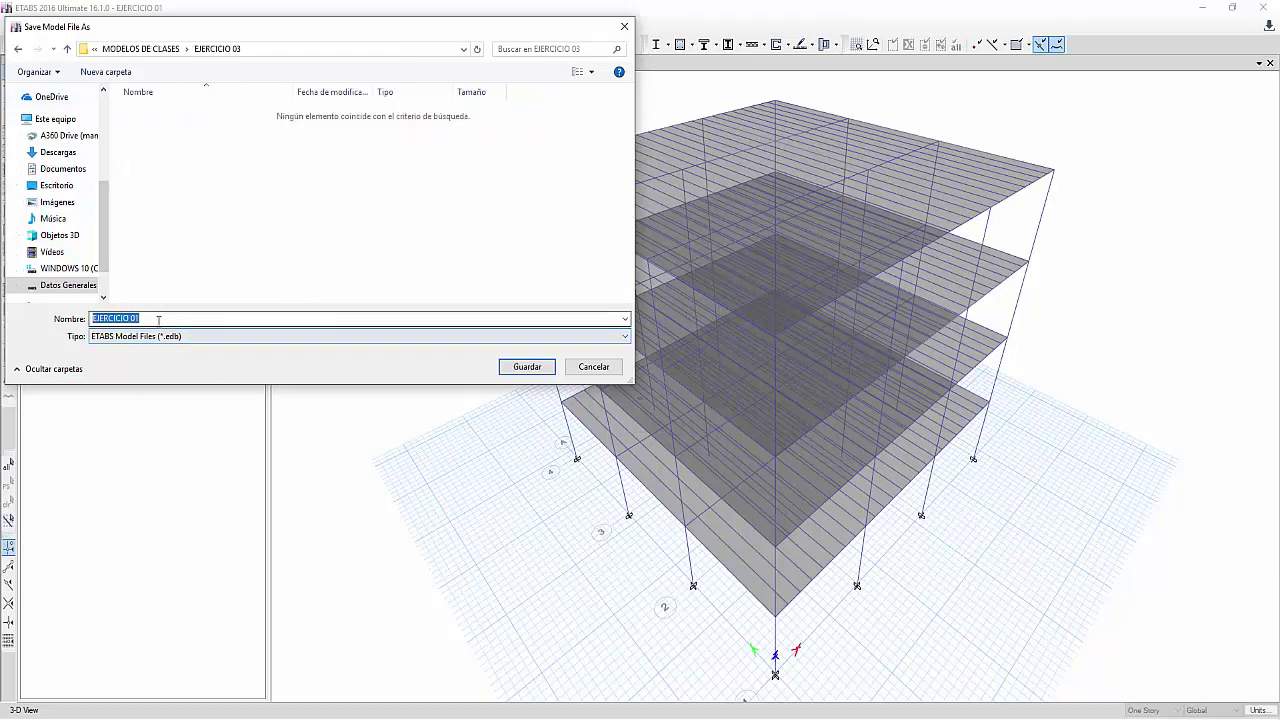
pyautogui.write('EJERCICIO 03')
pyautogui.click(540, 369)
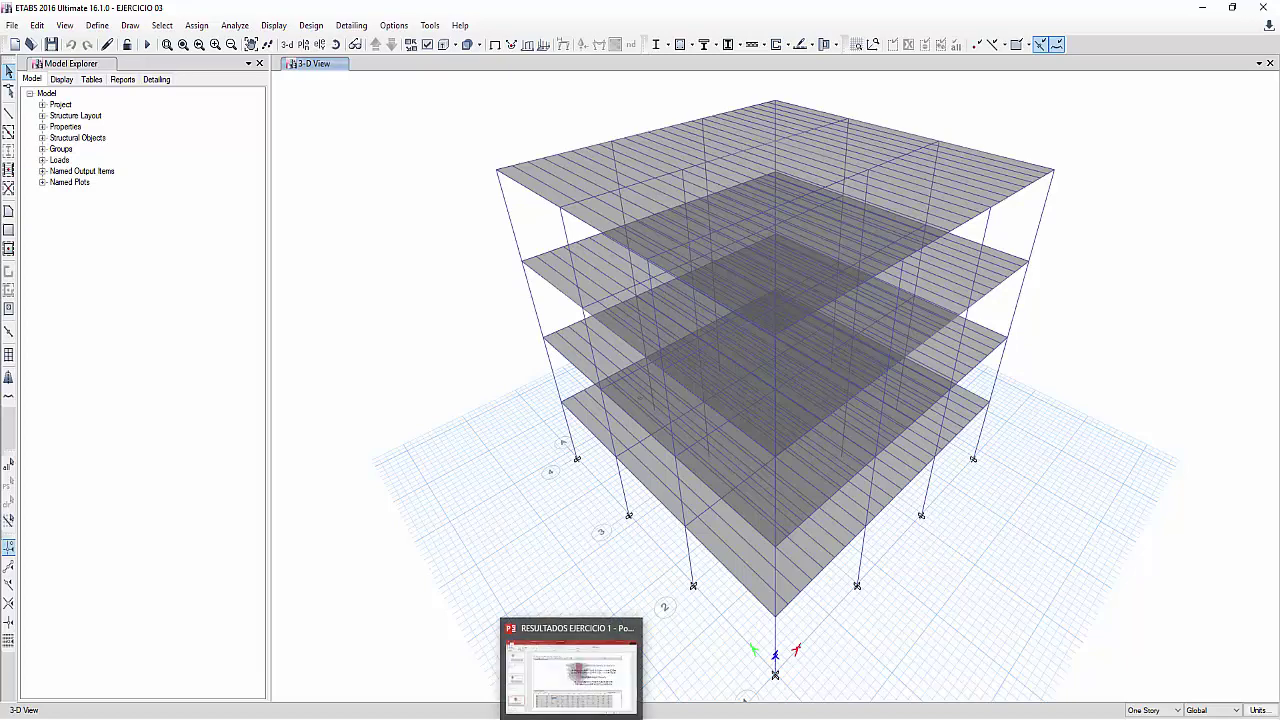
# - Switch to properca.pdf in Nitro Pro and examine the CP profile dimensions in the Serie Estandar table
pyautogui.moveTo(506, 719)
pyautogui.click(505, 665)
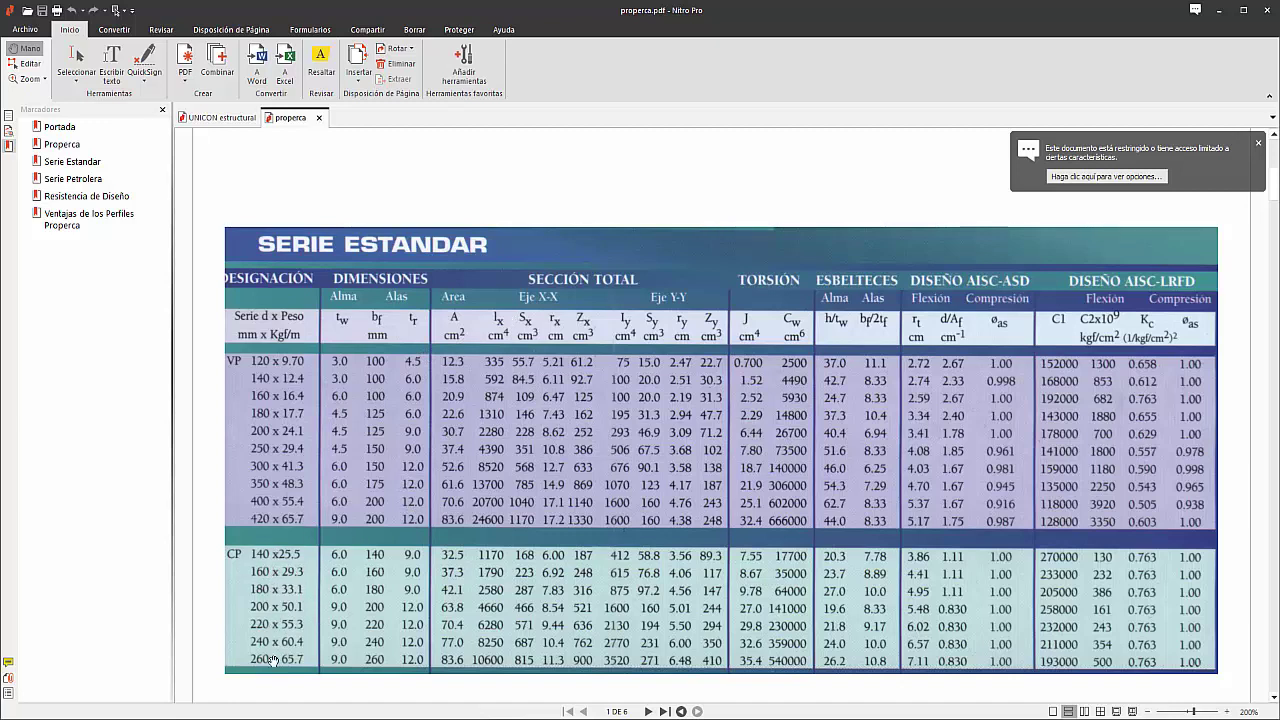
pyautogui.scroll(-2, 277, 558)
pyautogui.scroll(-10, 277, 558)
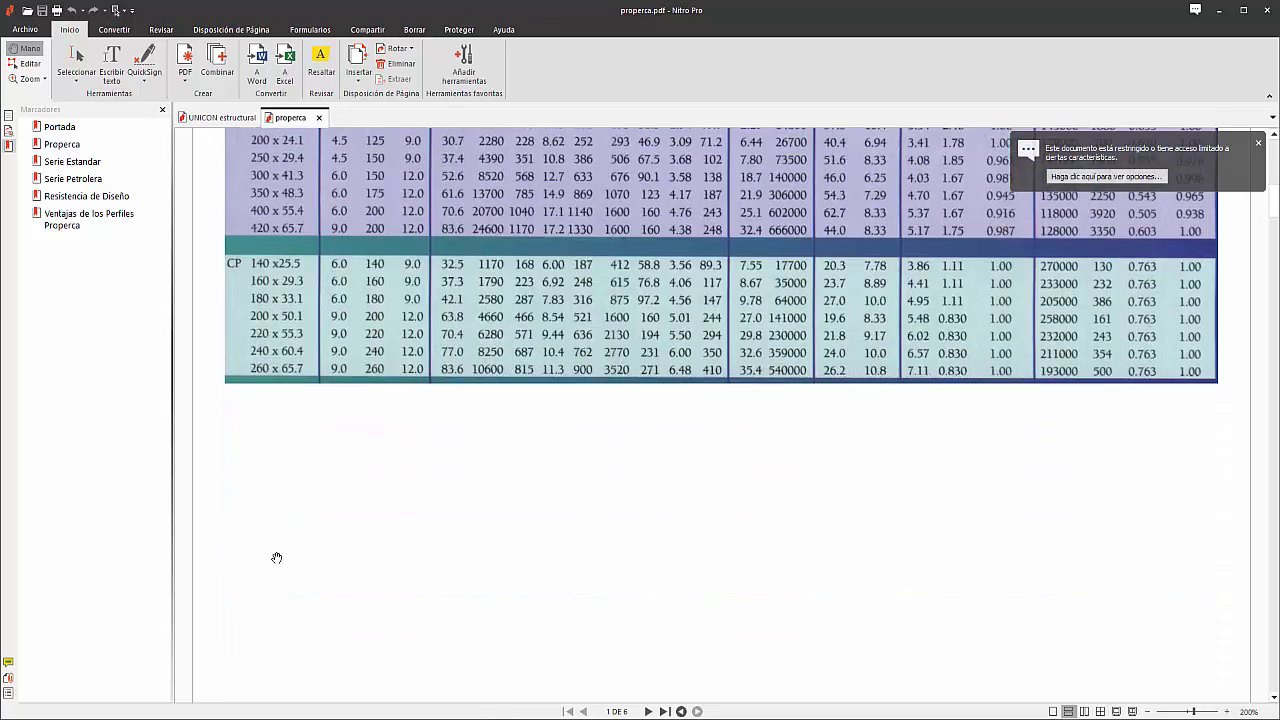
pyautogui.scroll(6, 365, 533)
pyautogui.scroll(10, 365, 533)
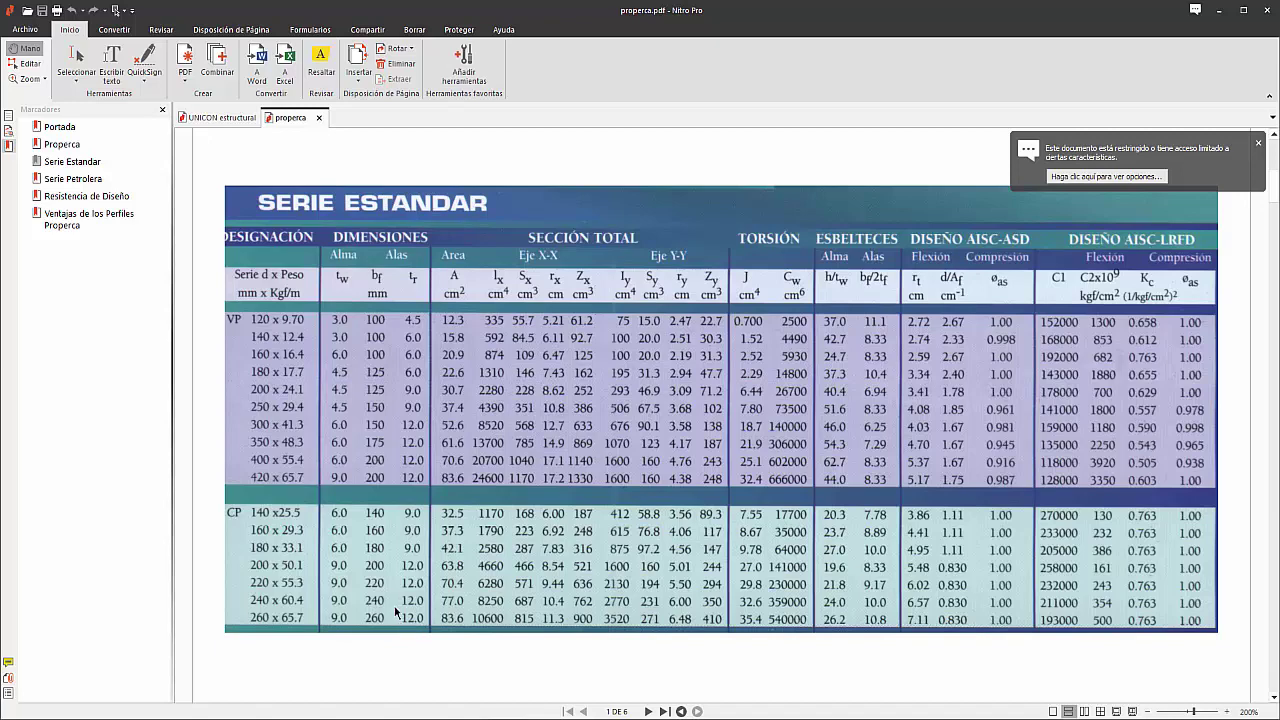
pyautogui.click(1214, 10)
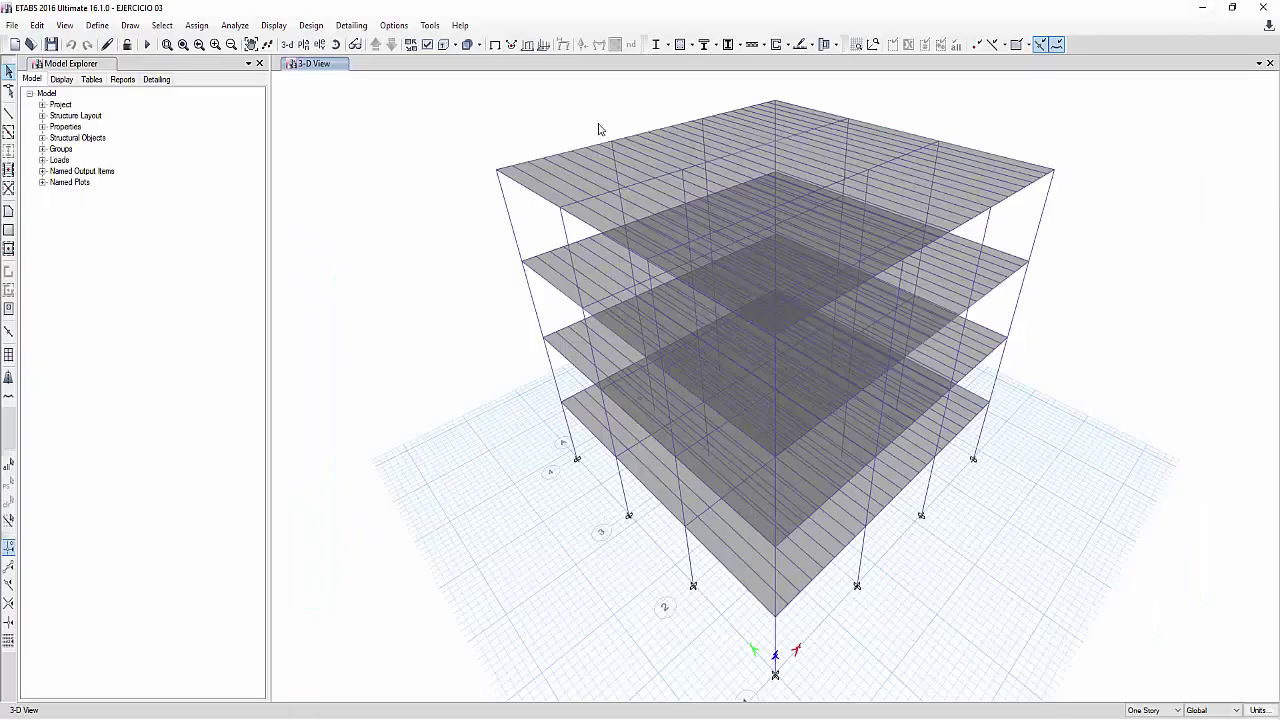
# - Check the model's defined materials for the A36 steel entry, leaving the definitions as they are
pyautogui.click(97, 25)
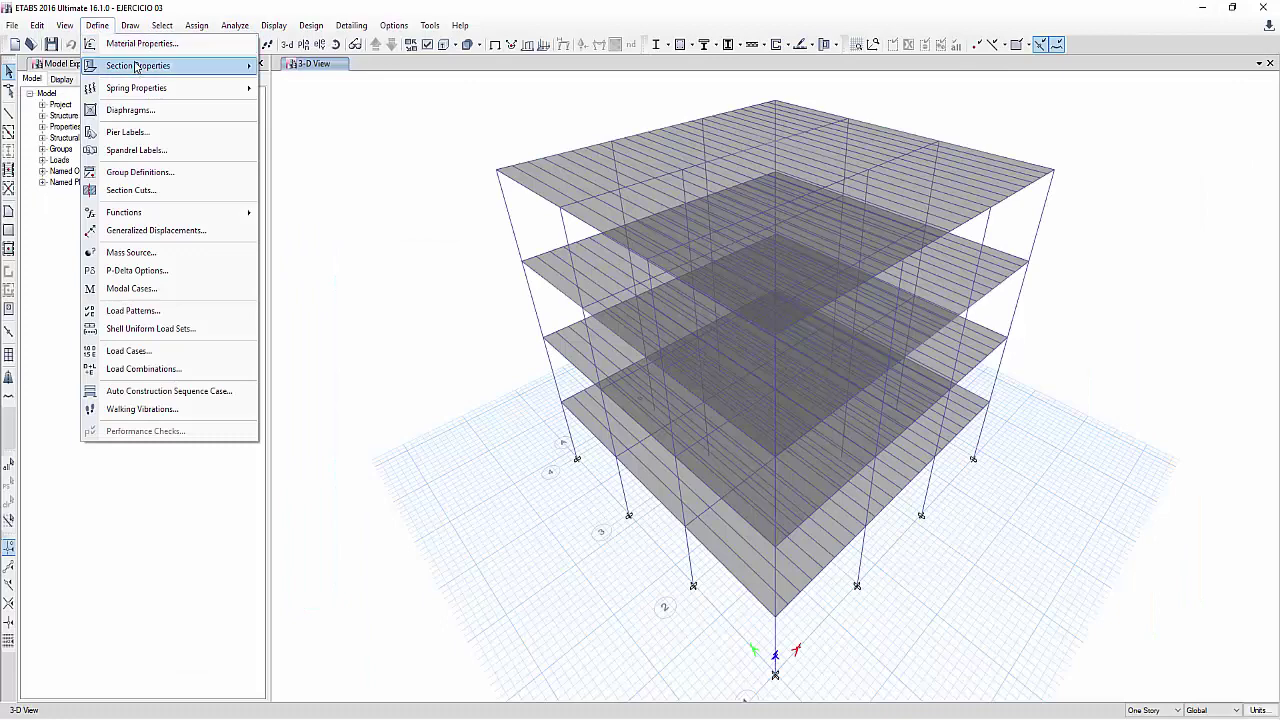
pyautogui.click(138, 45)
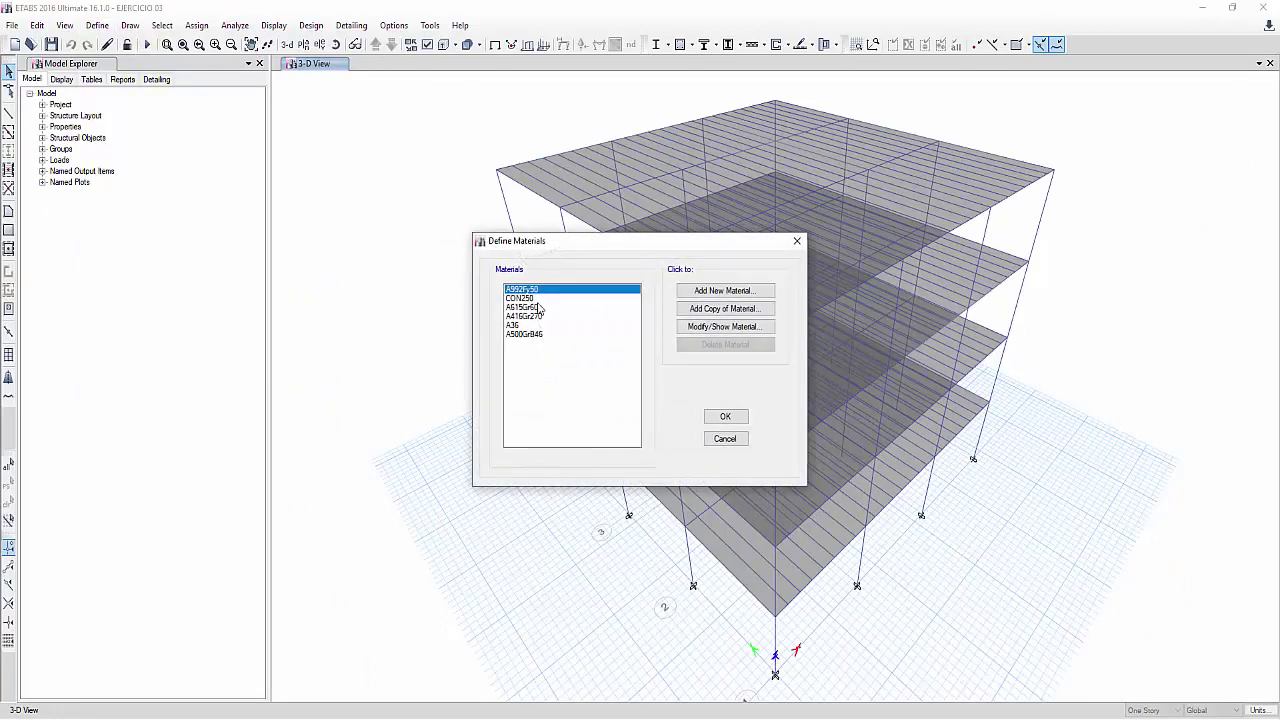
pyautogui.click(515, 326)
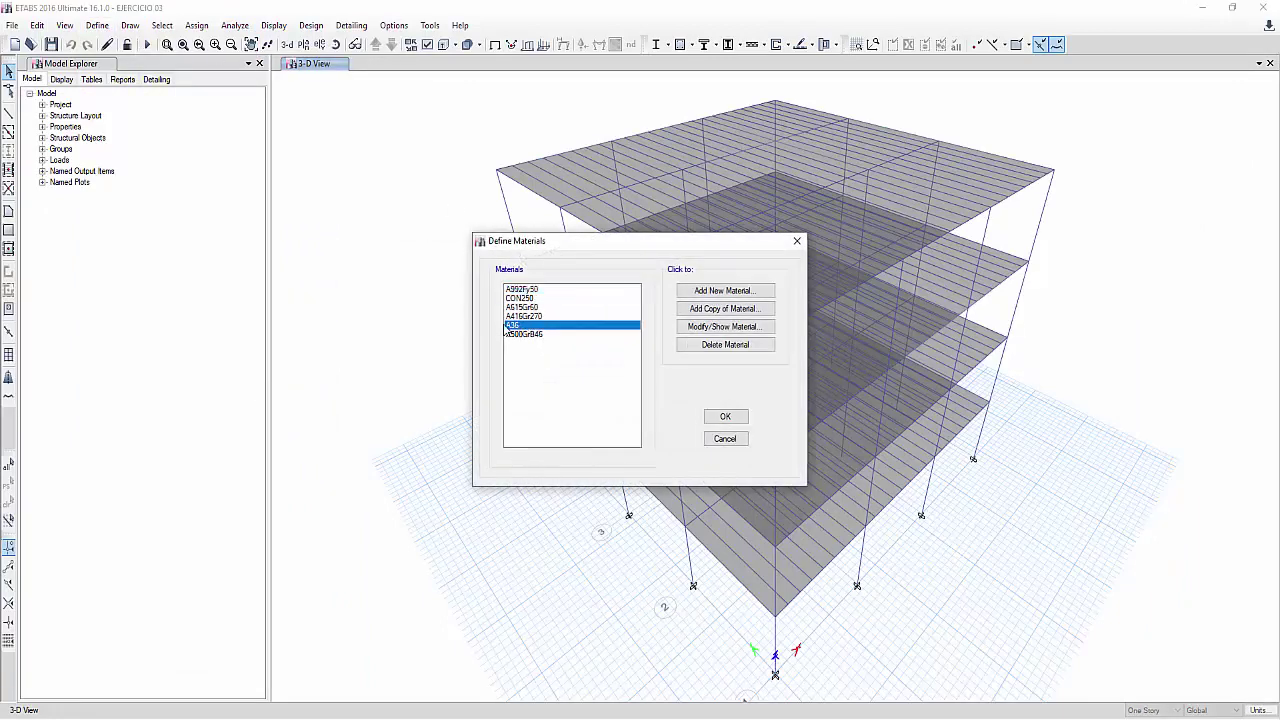
pyautogui.click(725, 438)
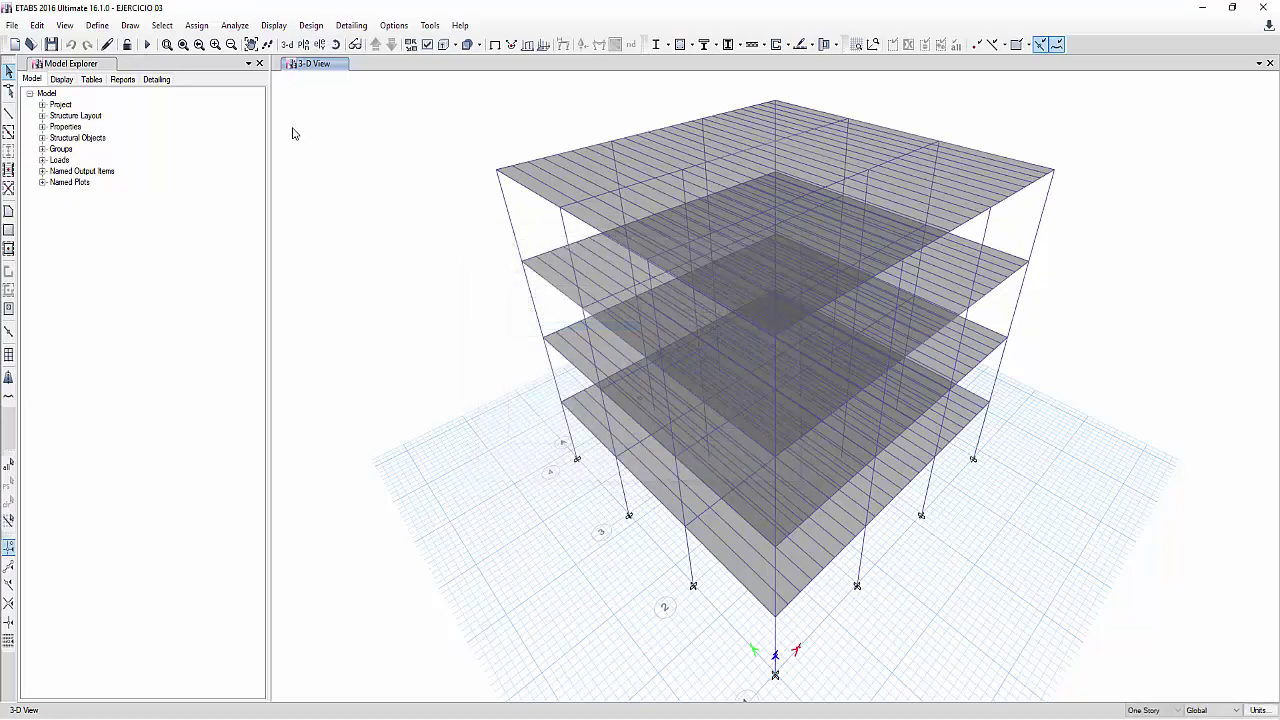
# - Add a new steel I/wide flange frame section named CP 260 with A36 as its material
pyautogui.click(97, 25)
pyautogui.moveTo(140, 65)
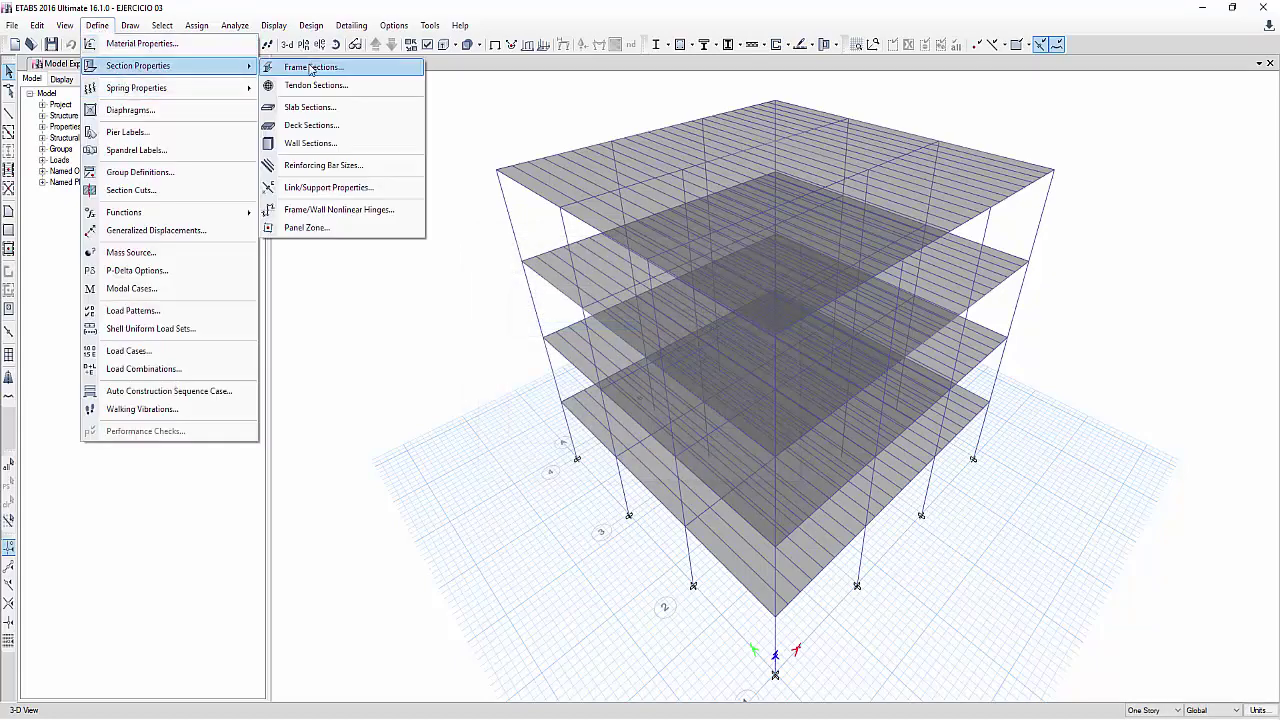
pyautogui.click(312, 68)
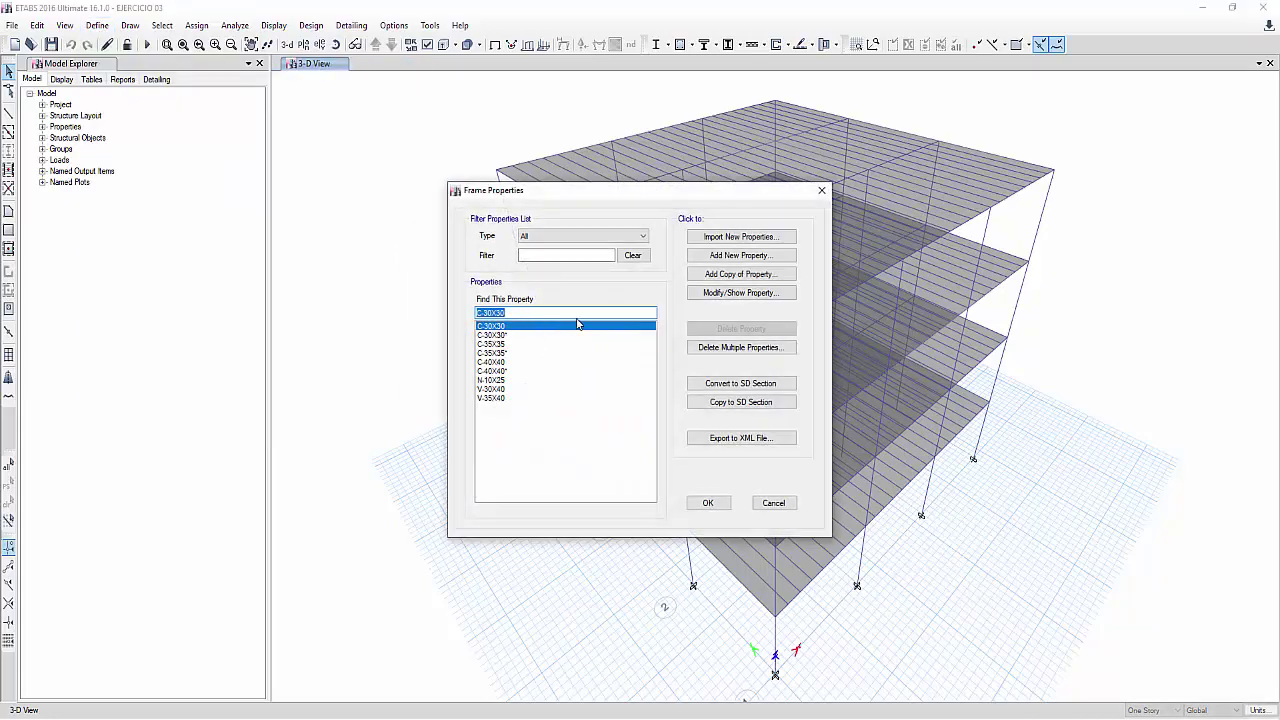
pyautogui.click(739, 257)
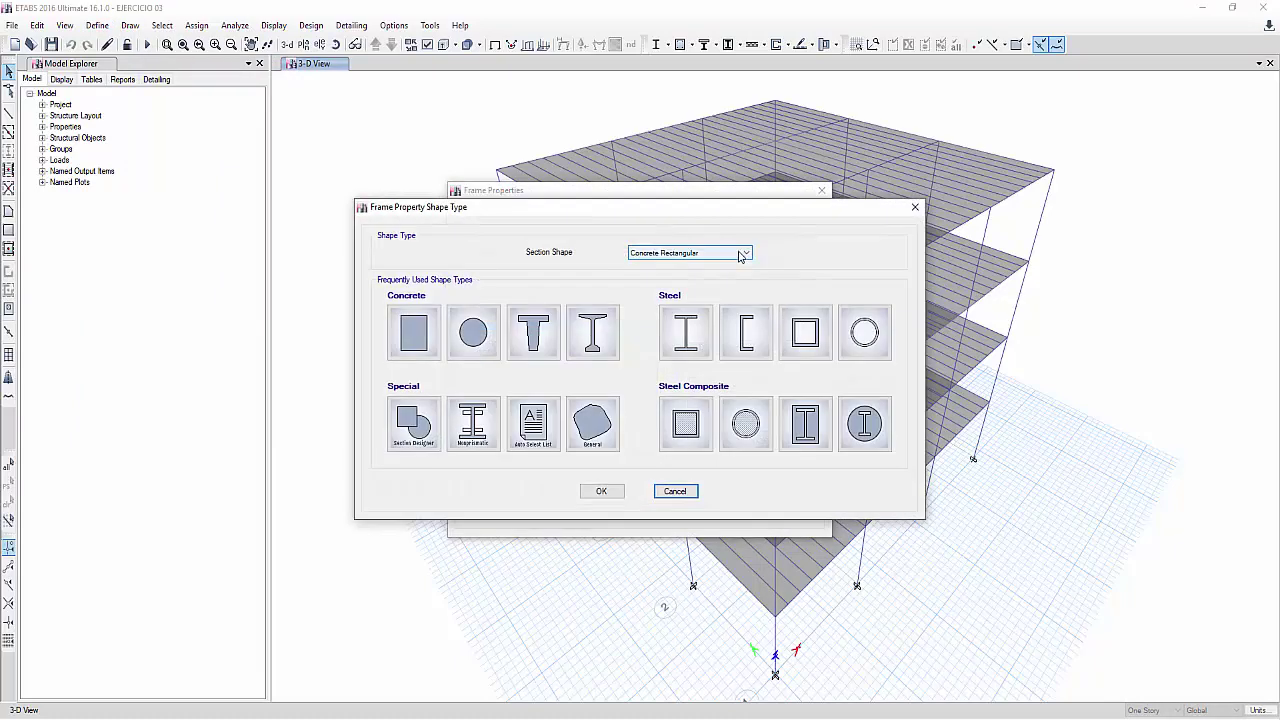
pyautogui.click(682, 318)
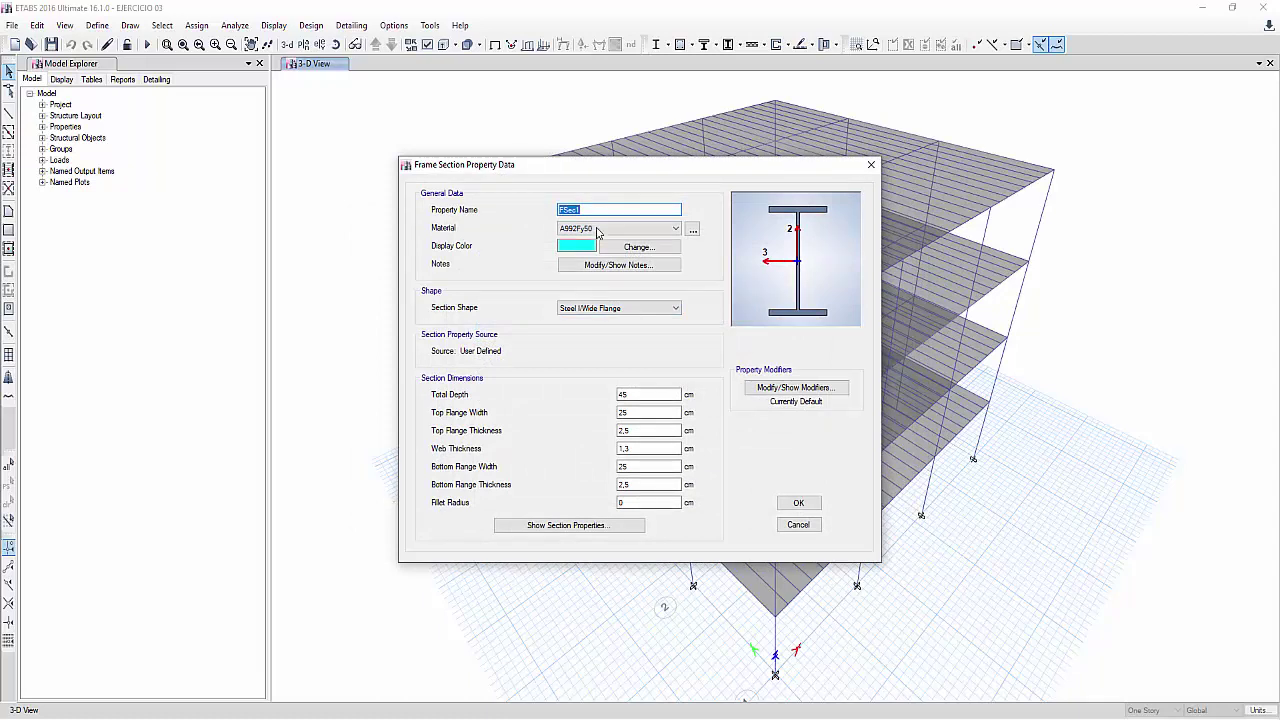
pyautogui.click(597, 232)
pyautogui.click(583, 280)
pyautogui.moveTo(585, 209); pyautogui.dragTo(527, 213)
pyautogui.write('CP 260')
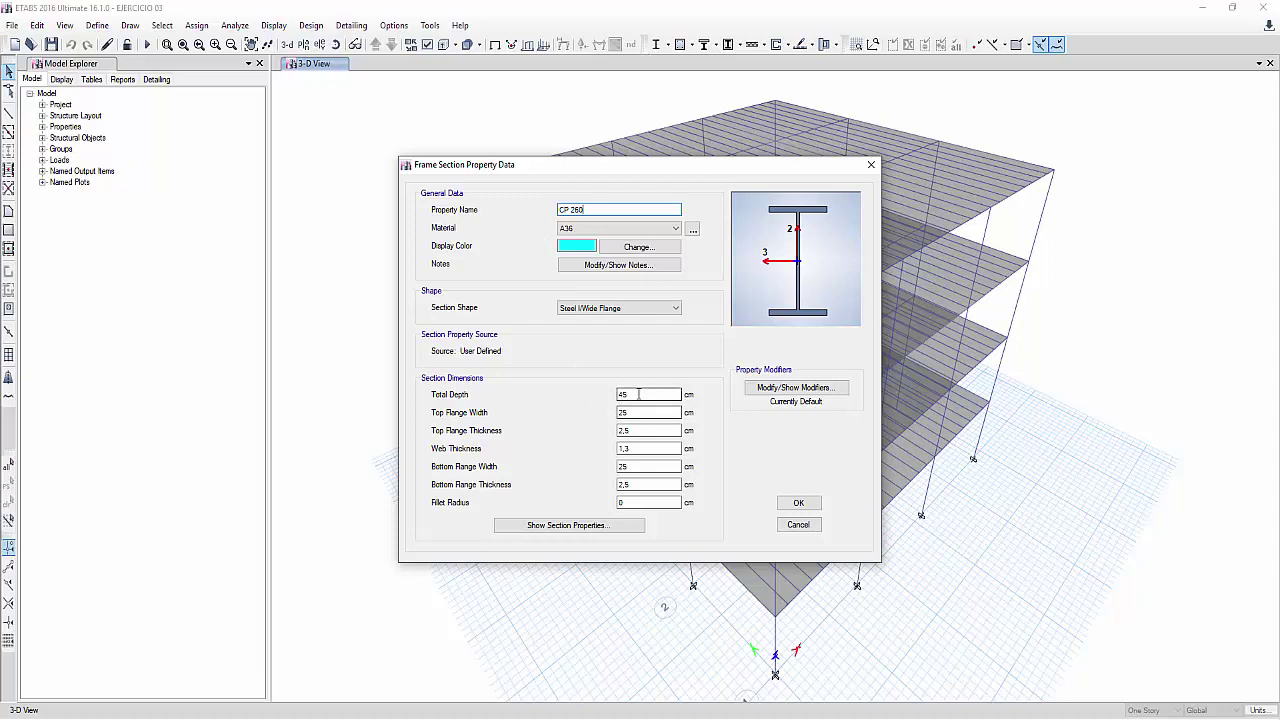
# - Set the total depth of the CP 260 section to 26 cm
pyautogui.moveTo(637, 392); pyautogui.dragTo(608, 413)
pyautogui.write('2')
pyautogui.write('26')
pyautogui.write('5')
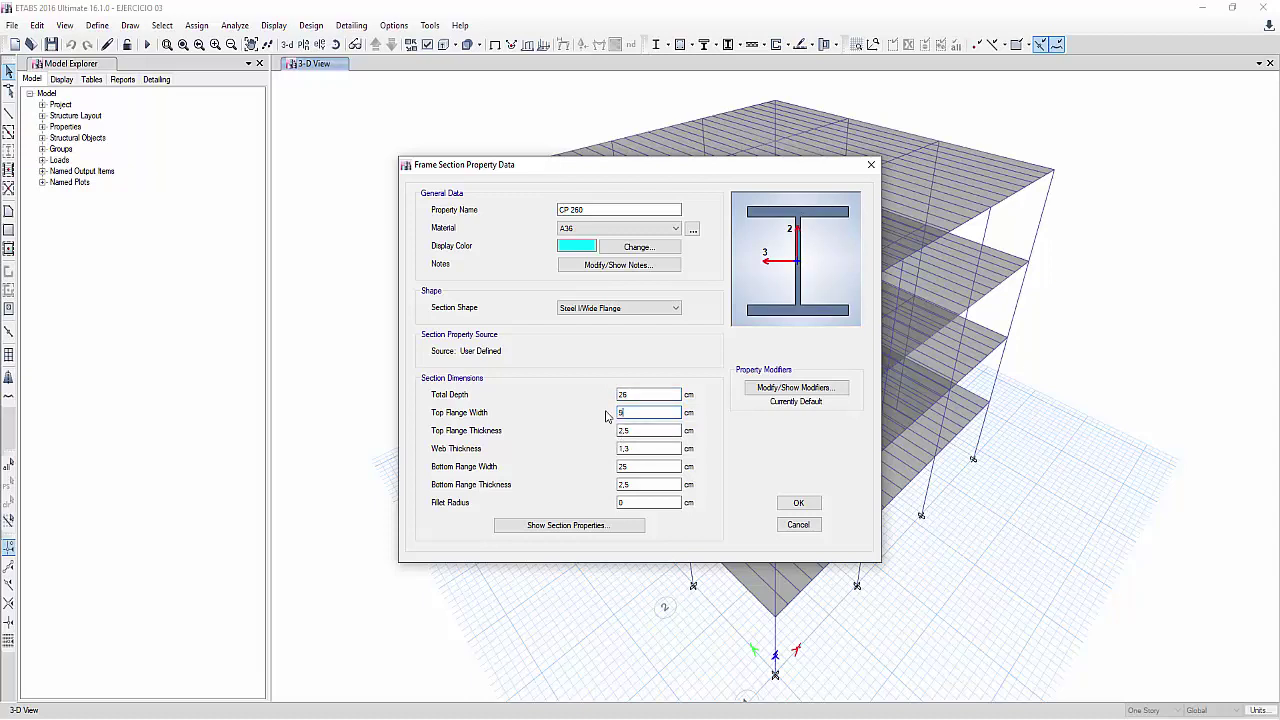
pyautogui.write('MM')
pyautogui.press('BackSpace')
pyautogui.press('BackSpace')
pyautogui.press('BackSpace')
pyautogui.write('0,5')
pyautogui.press('Tab')
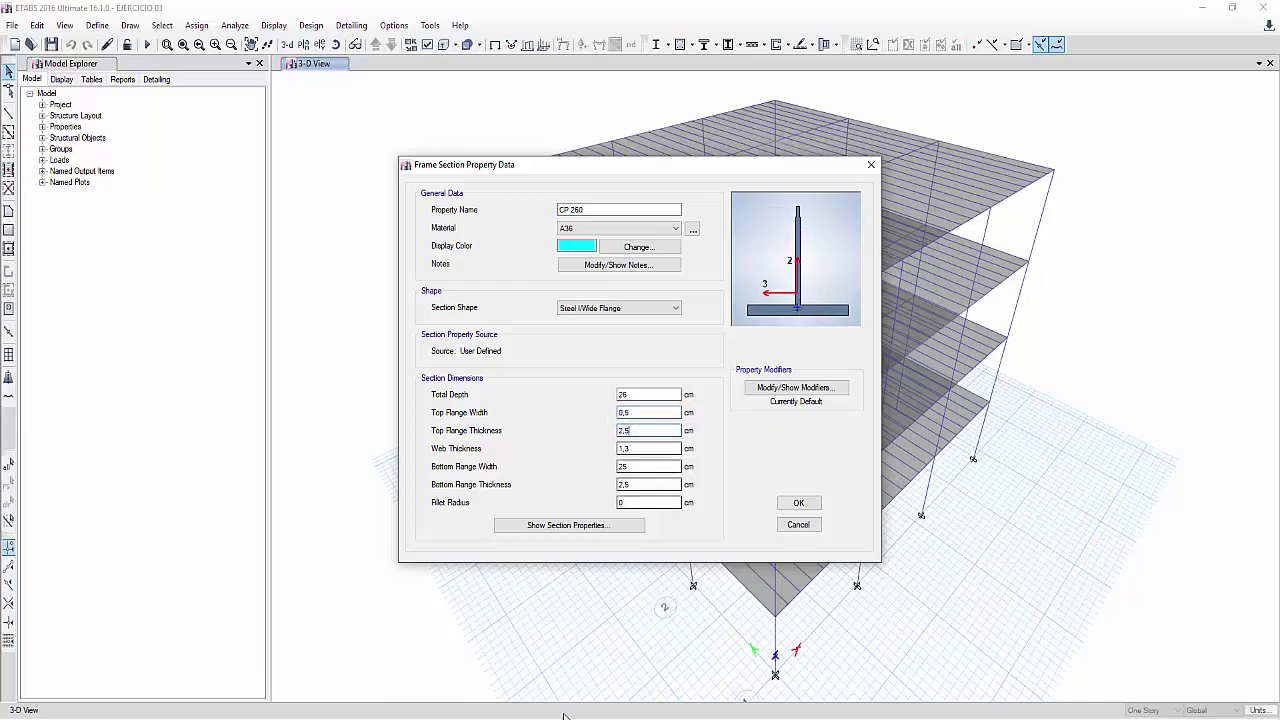
# - Check the 260 x 65.7 row in properca.pdf and set the section's top flange to 26 cm wide and 1,2 cm thick
pyautogui.hotkey('alt', 'Tab')
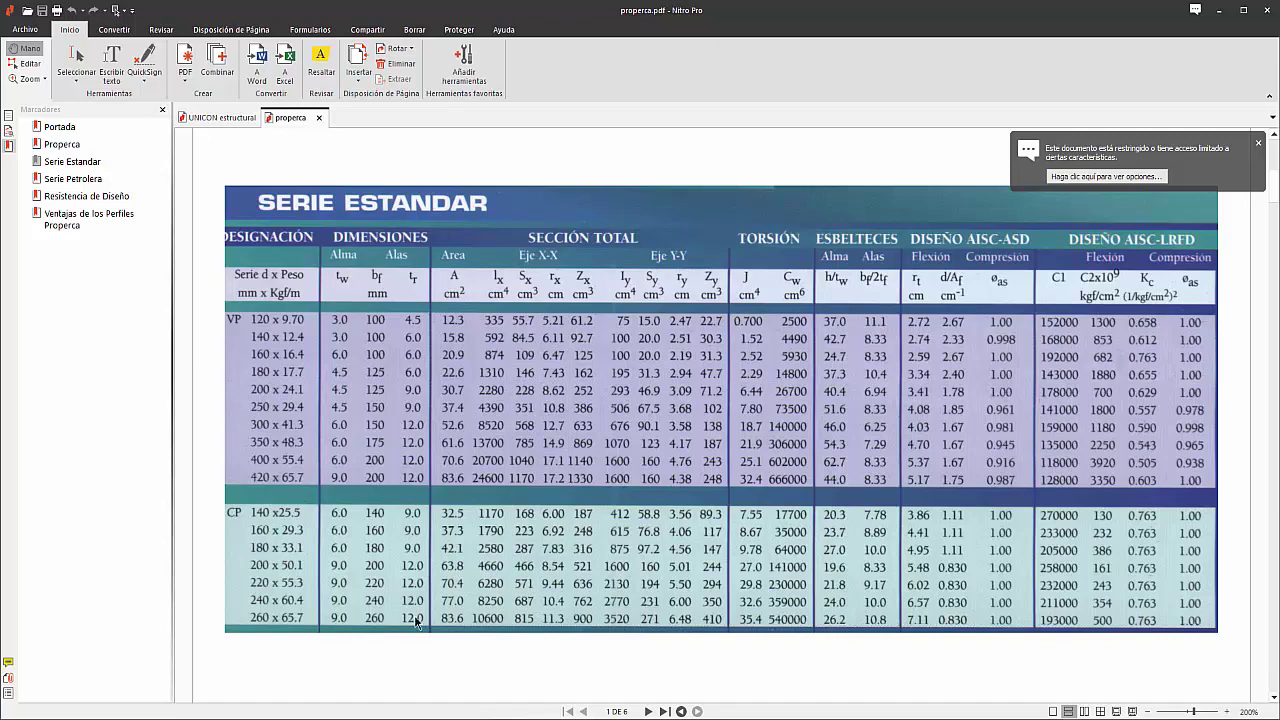
pyautogui.hotkey('alt', 'Tab')
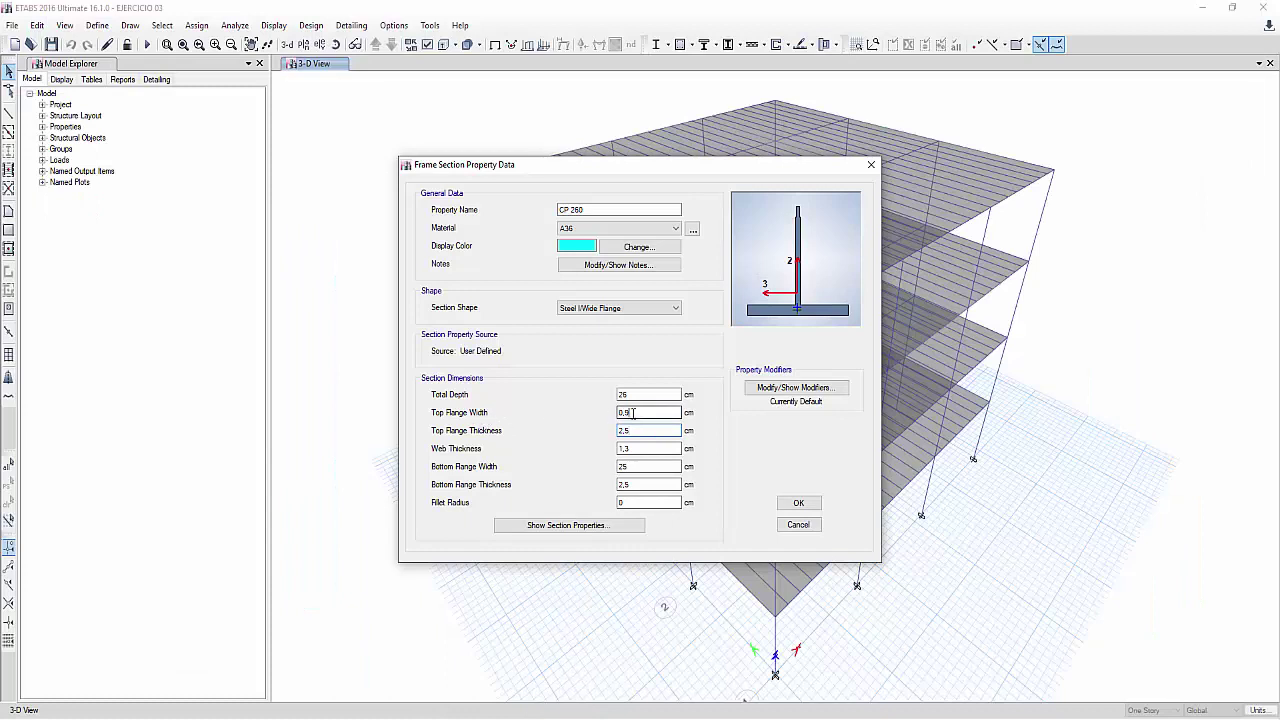
pyautogui.moveTo(633, 412); pyautogui.dragTo(591, 434)
pyautogui.write('26')
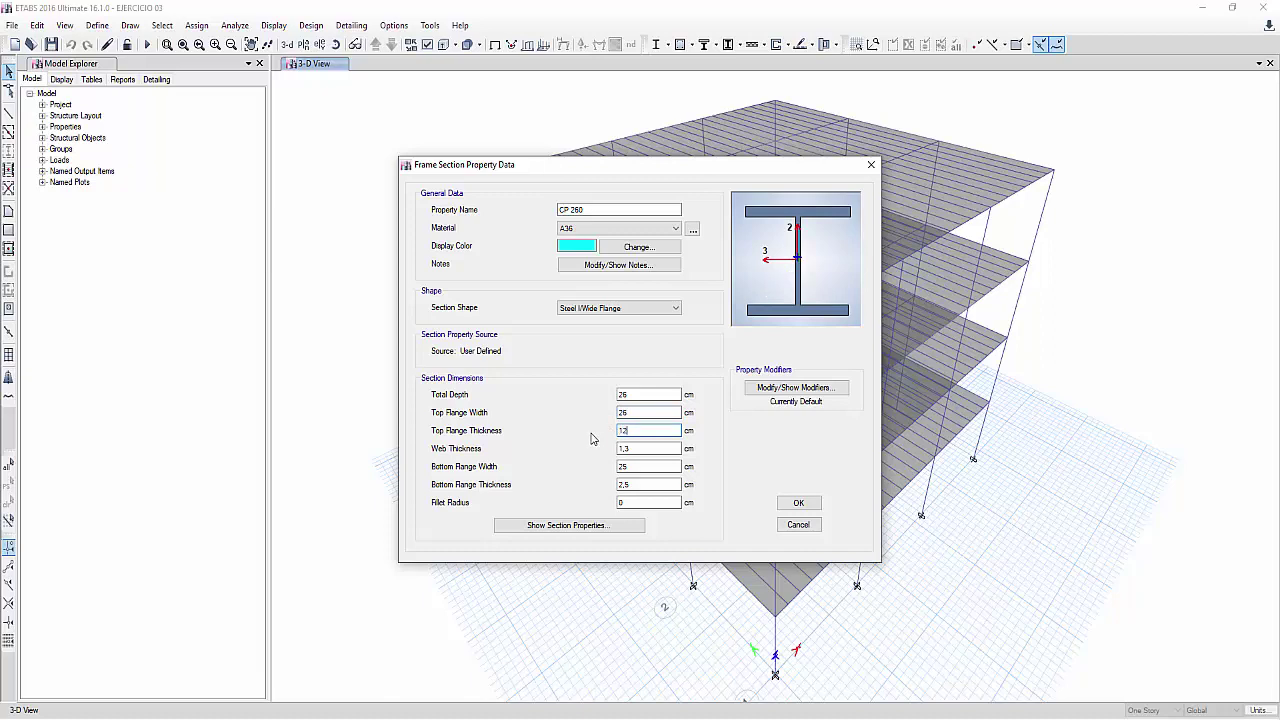
pyautogui.write('1,2')
pyautogui.click(645, 449)
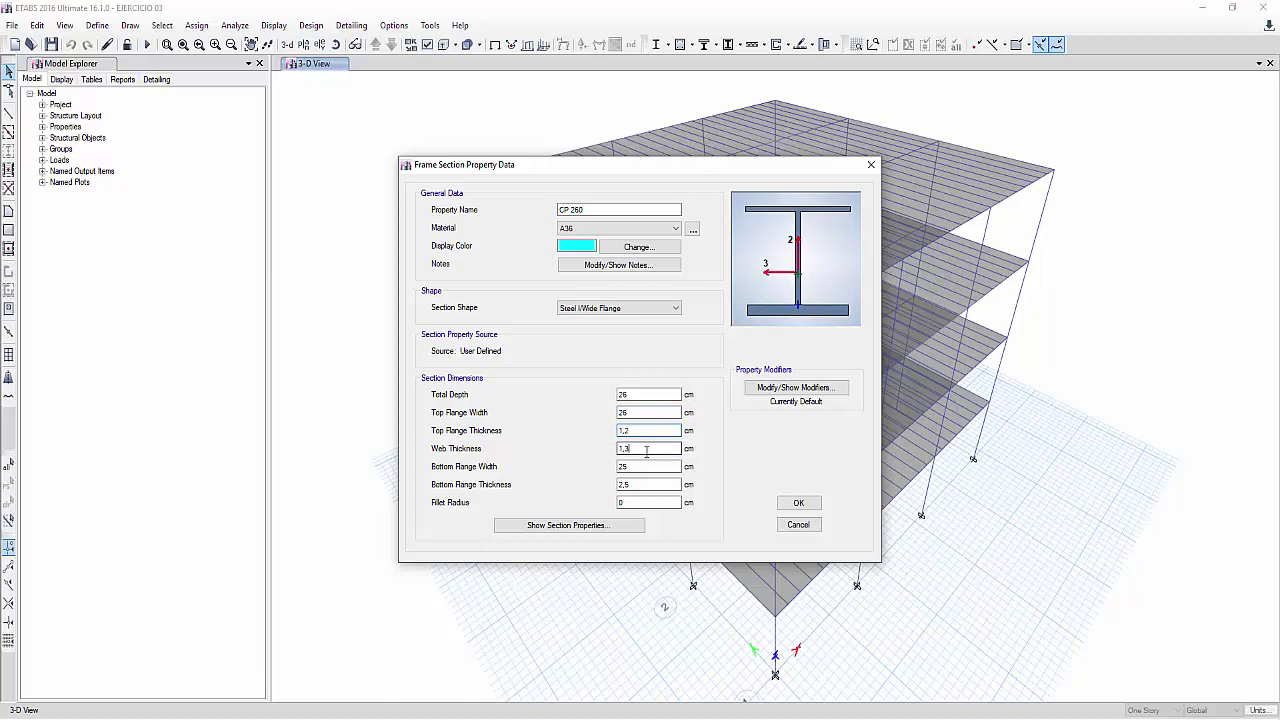
# - Set the web thickness to 9 mm and the bottom flange to 26 cm wide and 12 mm thick
pyautogui.moveTo(645, 451); pyautogui.dragTo(585, 456)
pyautogui.write('9MM')
pyautogui.click(632, 465)
pyautogui.moveTo(640, 466); pyautogui.dragTo(585, 483)
pyautogui.write('26')
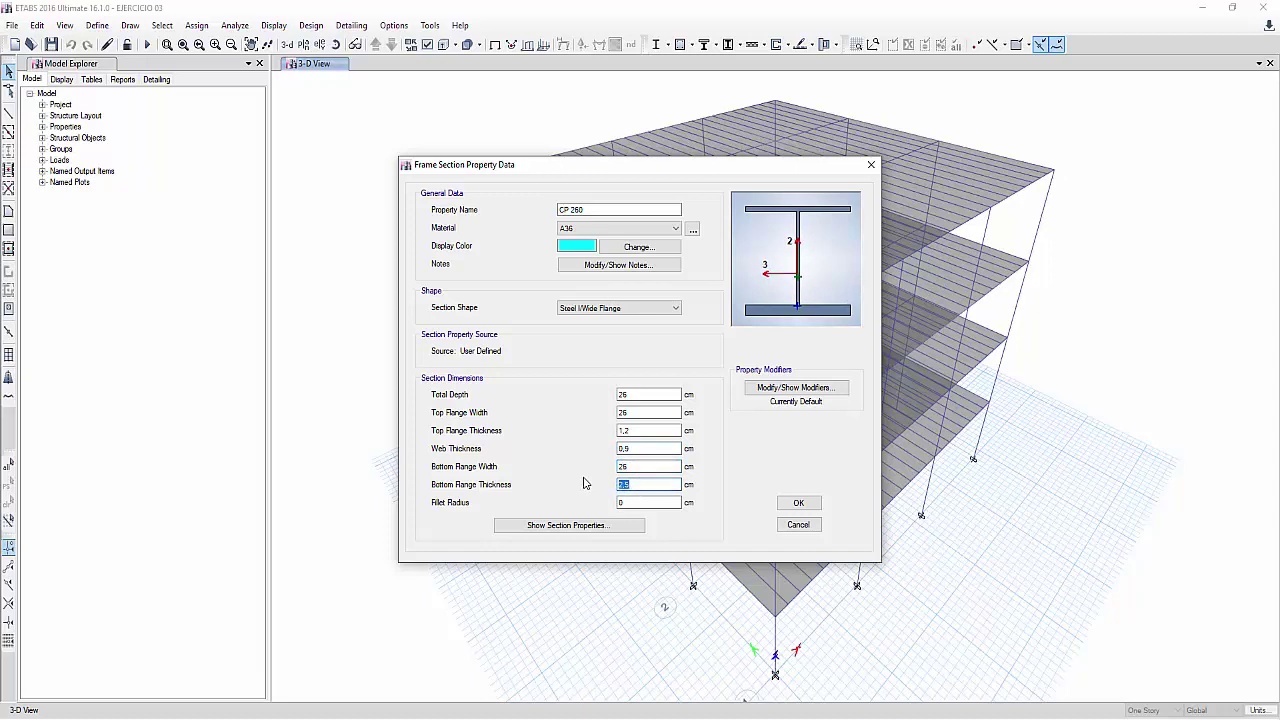
pyautogui.write('12MM')
pyautogui.click(628, 466)
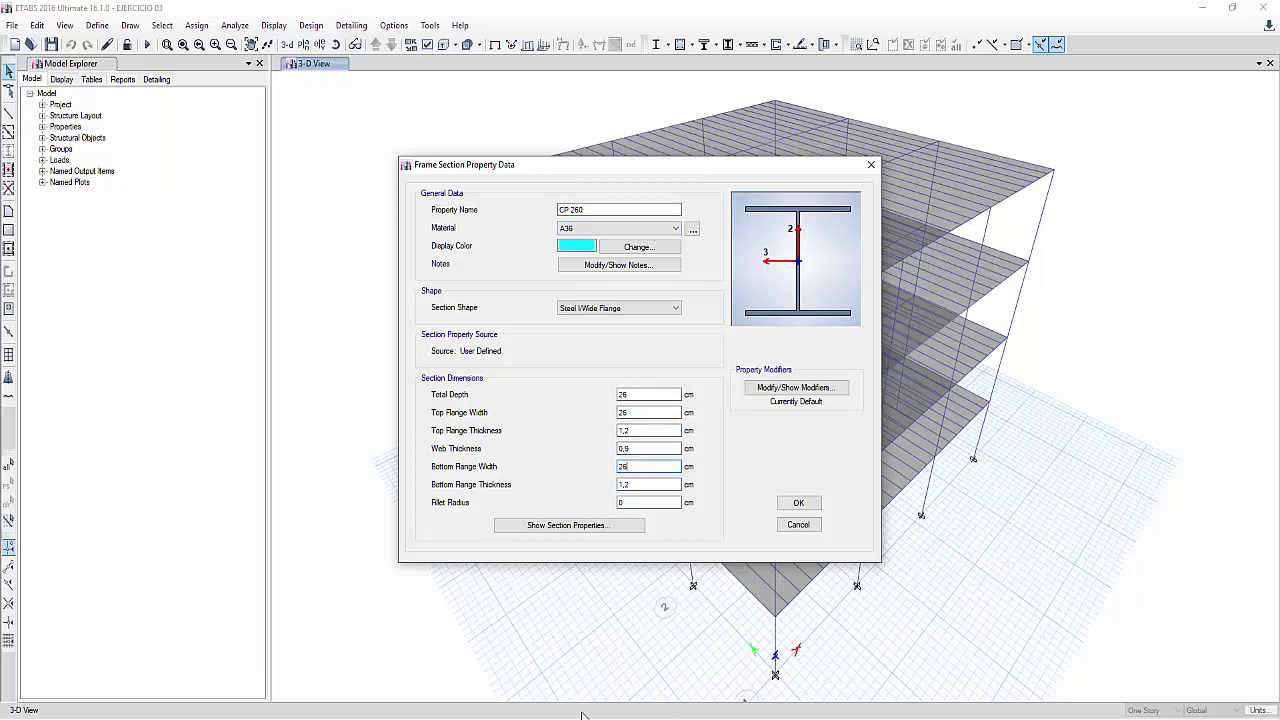
pyautogui.click(520, 675)
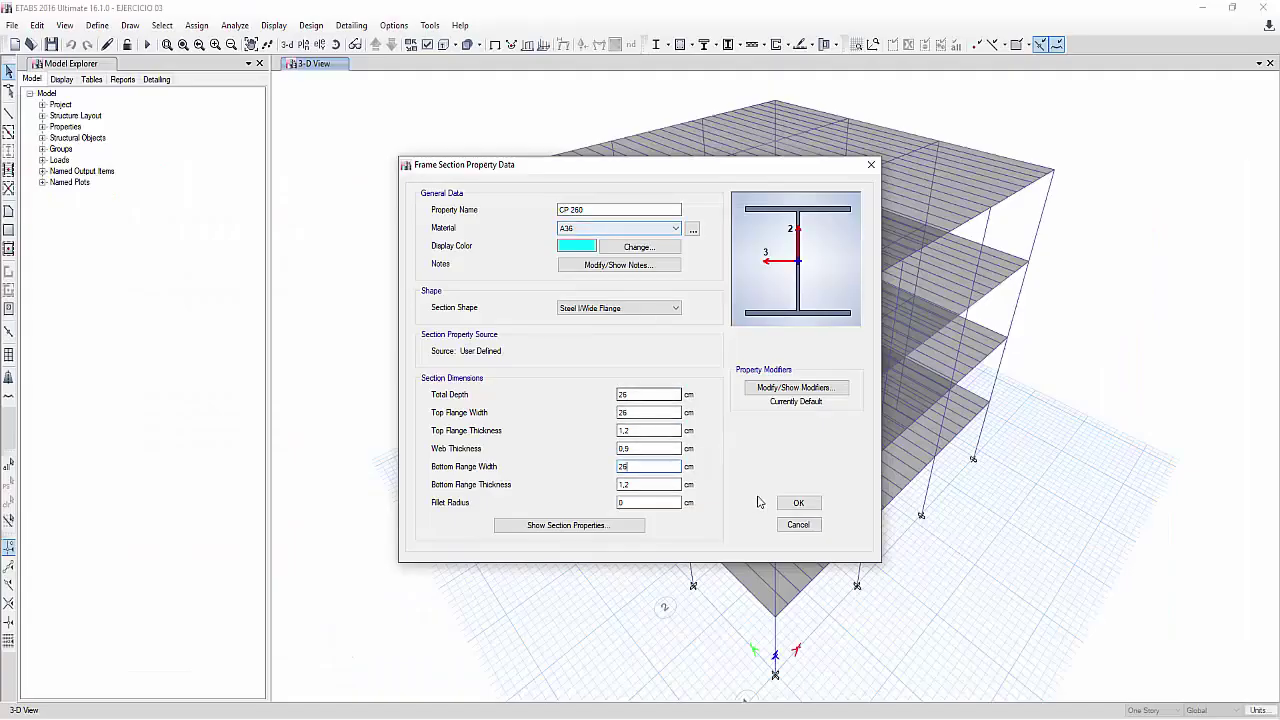
# - Accept the CP 260 section and start another steel I/wide flange section named VP
pyautogui.click(798, 502)
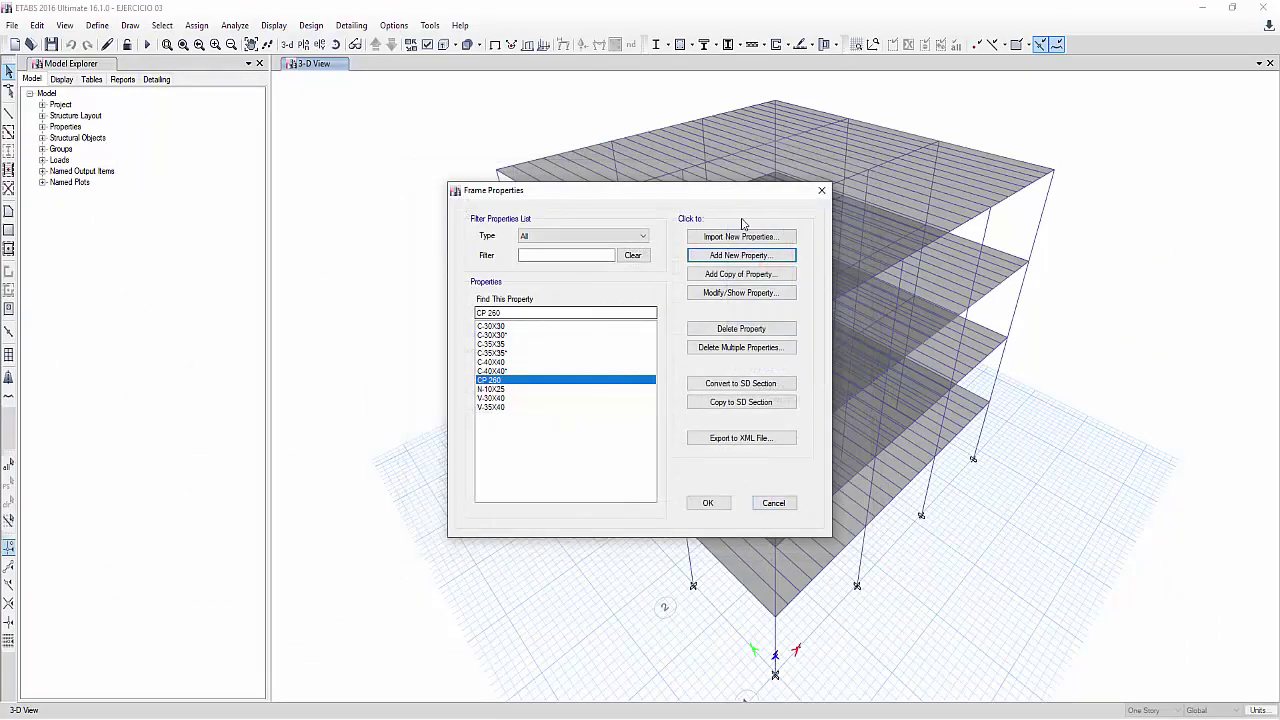
pyautogui.click(741, 255)
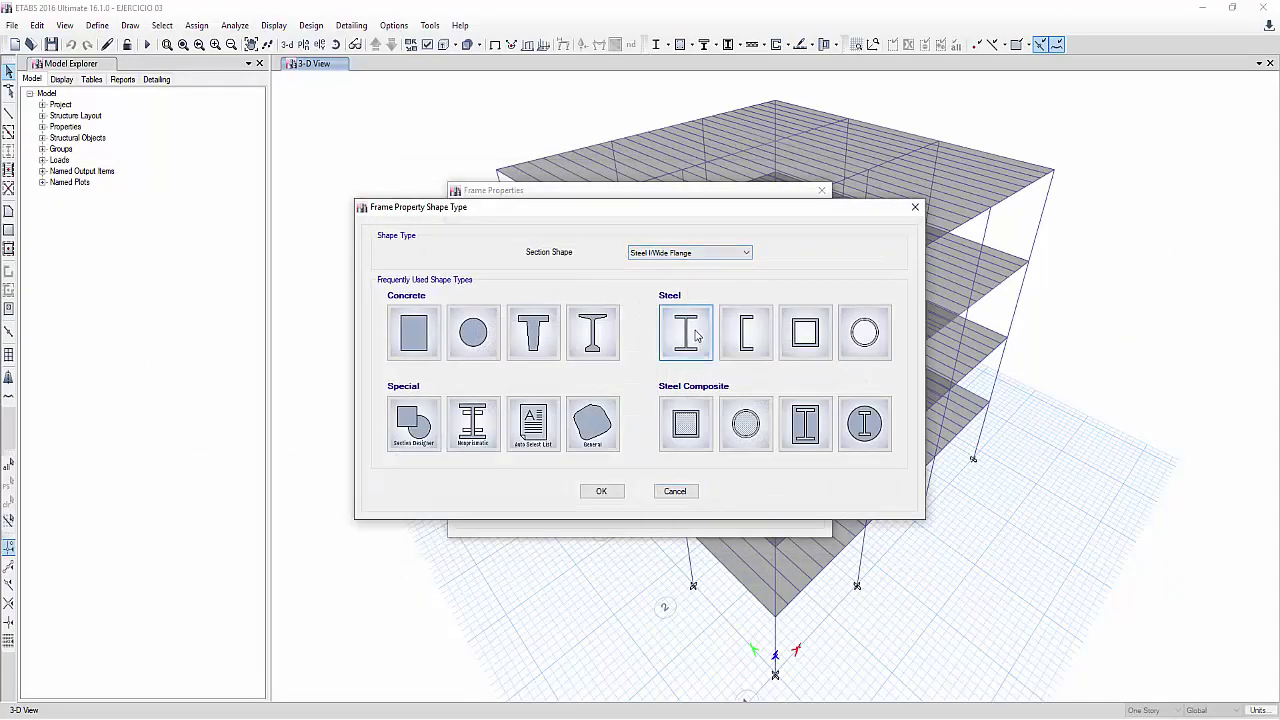
pyautogui.click(695, 335)
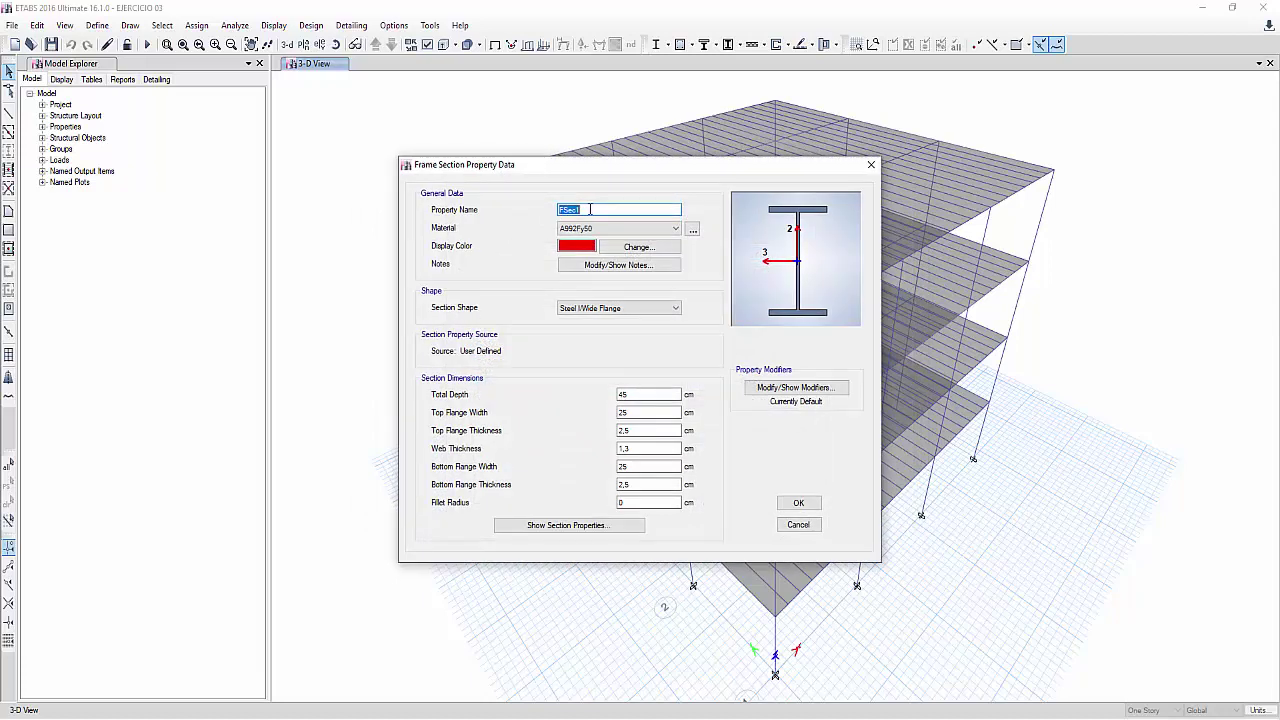
pyautogui.write('VP')
# - Switch to properca.pdf and fit its window to half of the screen beside the section data
pyautogui.hotkey('alt', 'Tab')
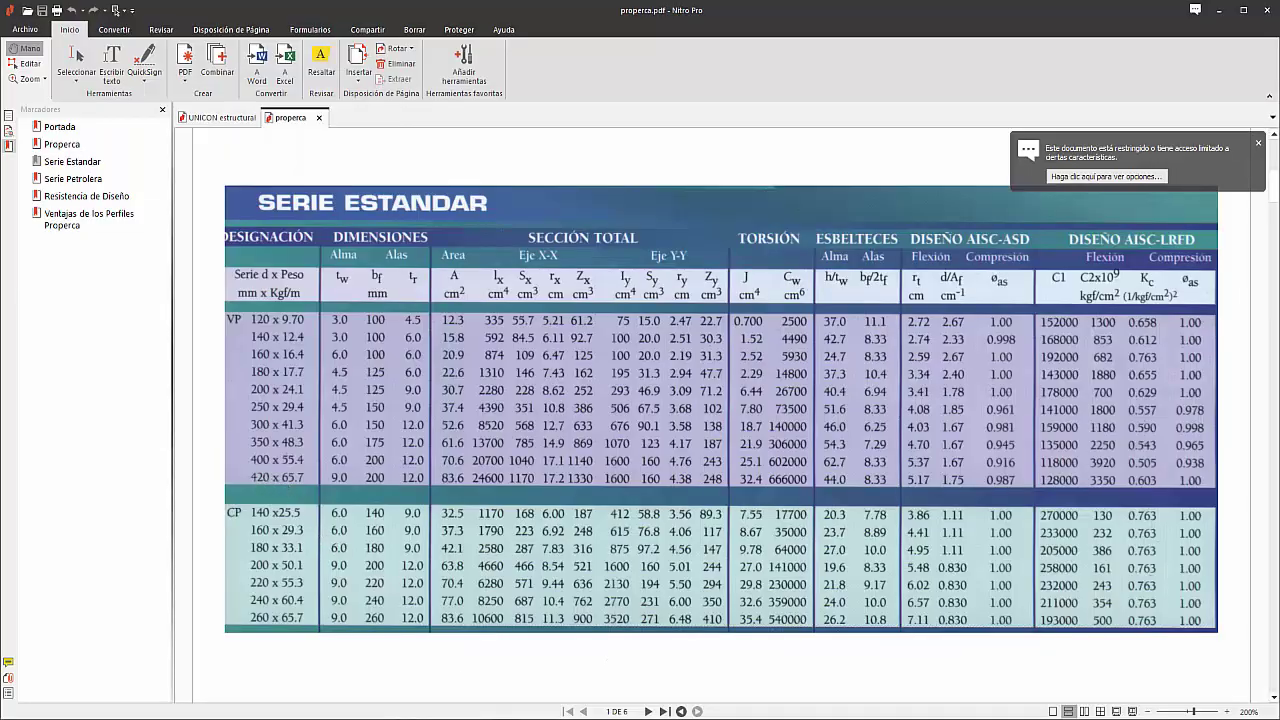
pyautogui.moveTo(538, 716)
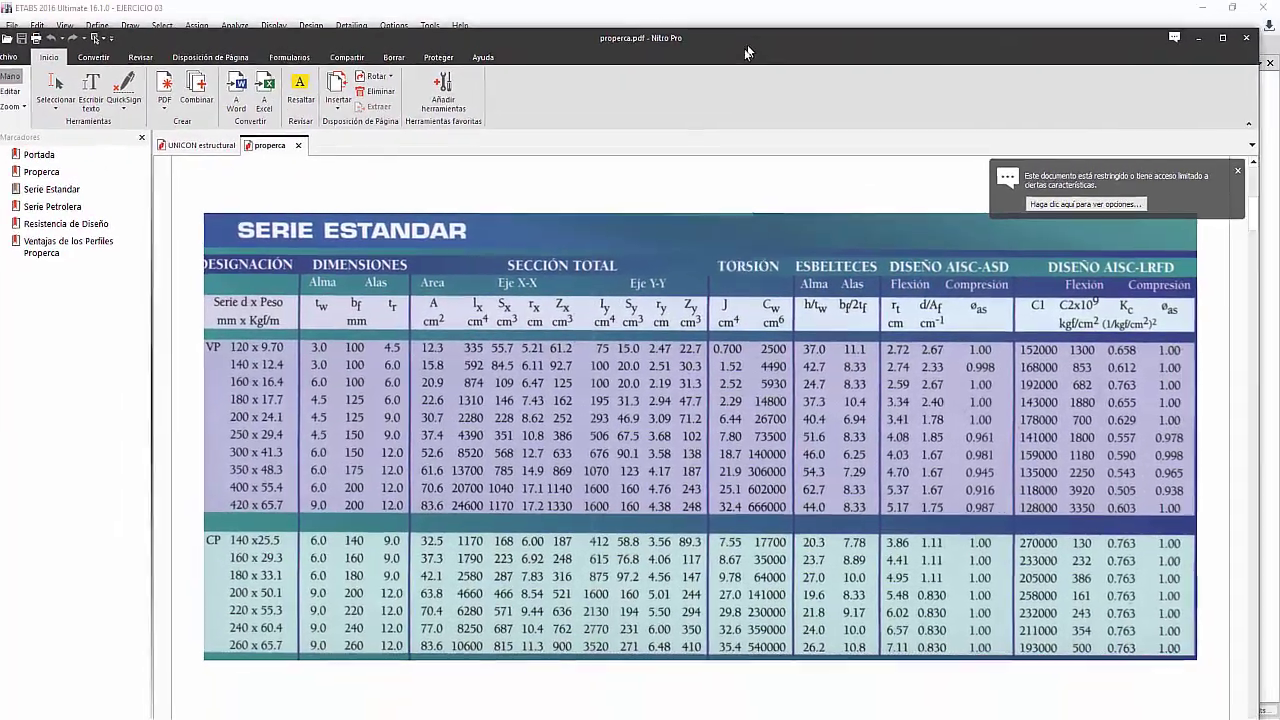
pyautogui.moveTo(745, 52)
pyautogui.mouseDown()
pyautogui.moveTo(702, 460)
pyautogui.moveTo(1273, 273)
pyautogui.moveTo(1258, 290)
pyautogui.moveTo(1275, 215)
pyautogui.moveTo(989, 134)
pyautogui.moveTo(818, 48)
pyautogui.moveTo(764, 40)
pyautogui.mouseUp()
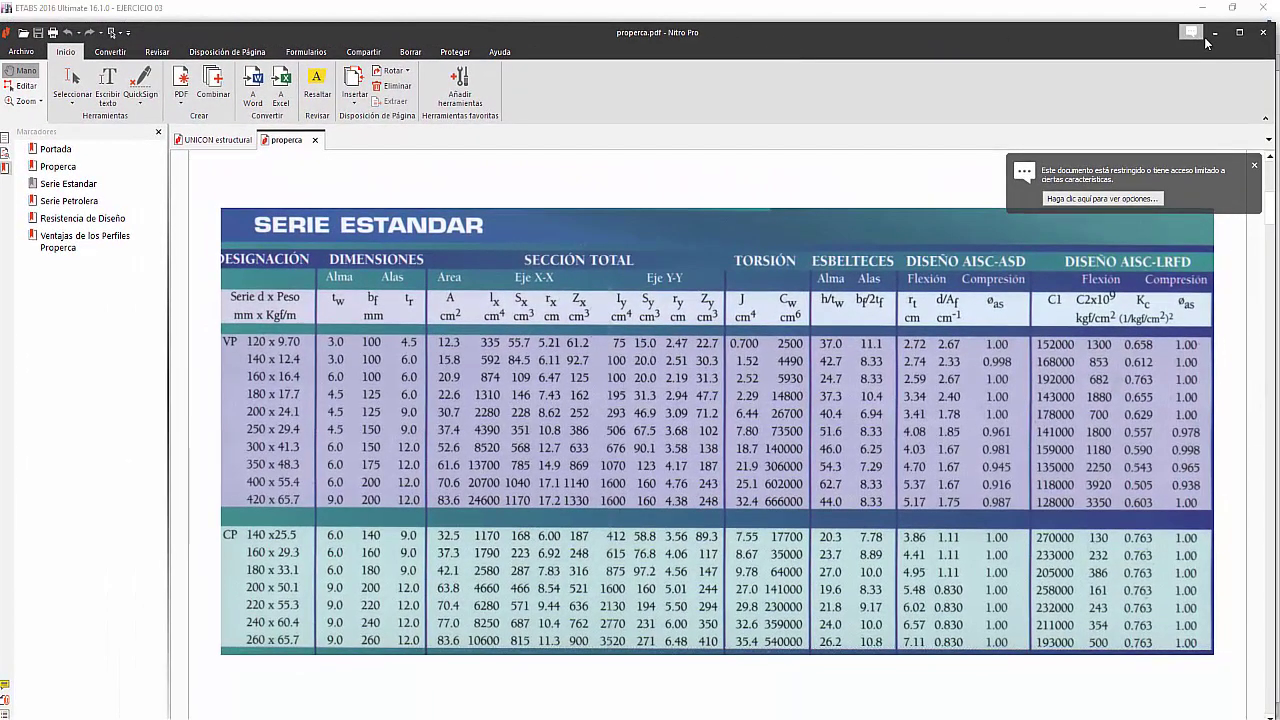
pyautogui.moveTo(1274, 21); pyautogui.dragTo(566, 2)
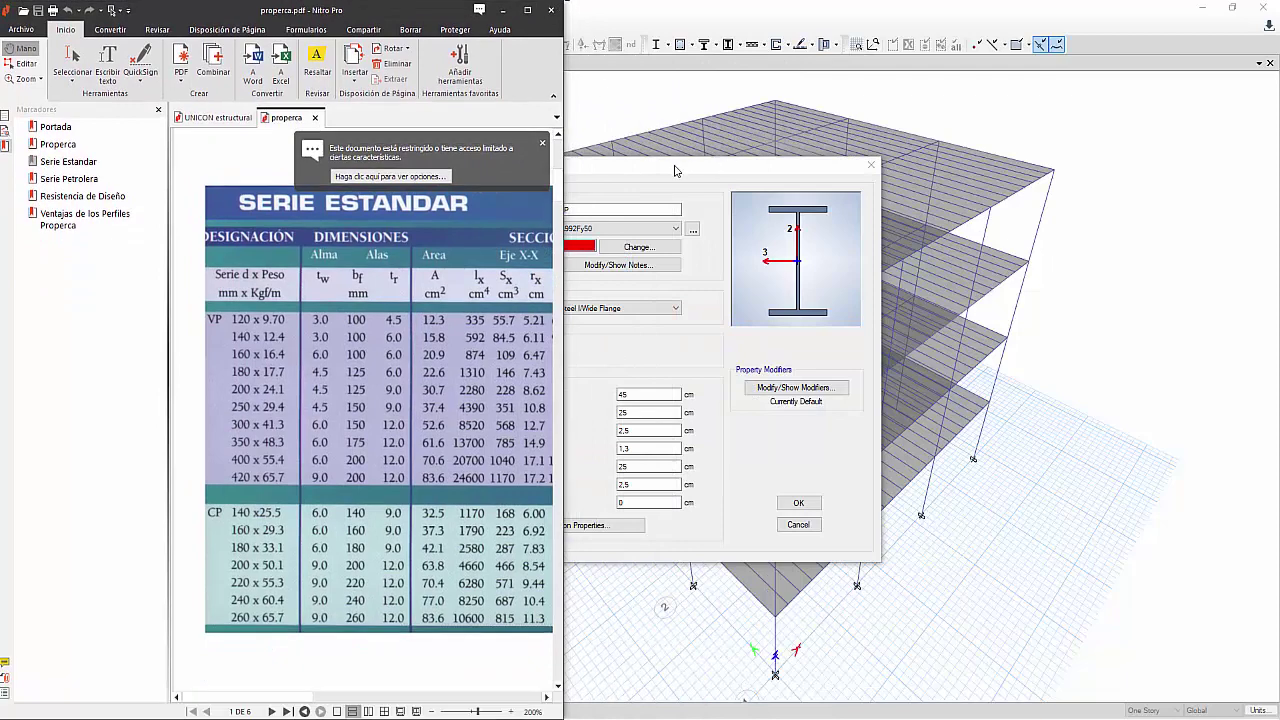
# - Check the VP 420 x 65.7 row in the table and set the total depth to 42 cm and top flange width to 20 cm
pyautogui.click(647, 396)
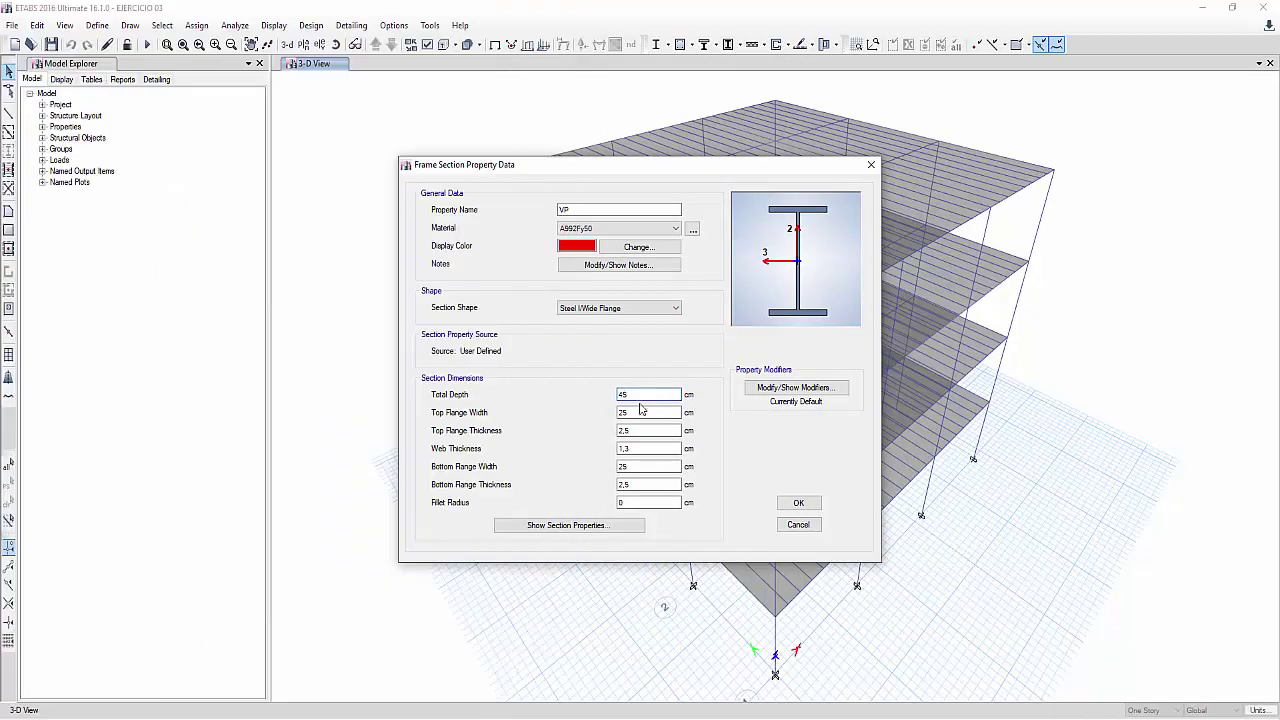
pyautogui.hotkey('alt', 'Tab')
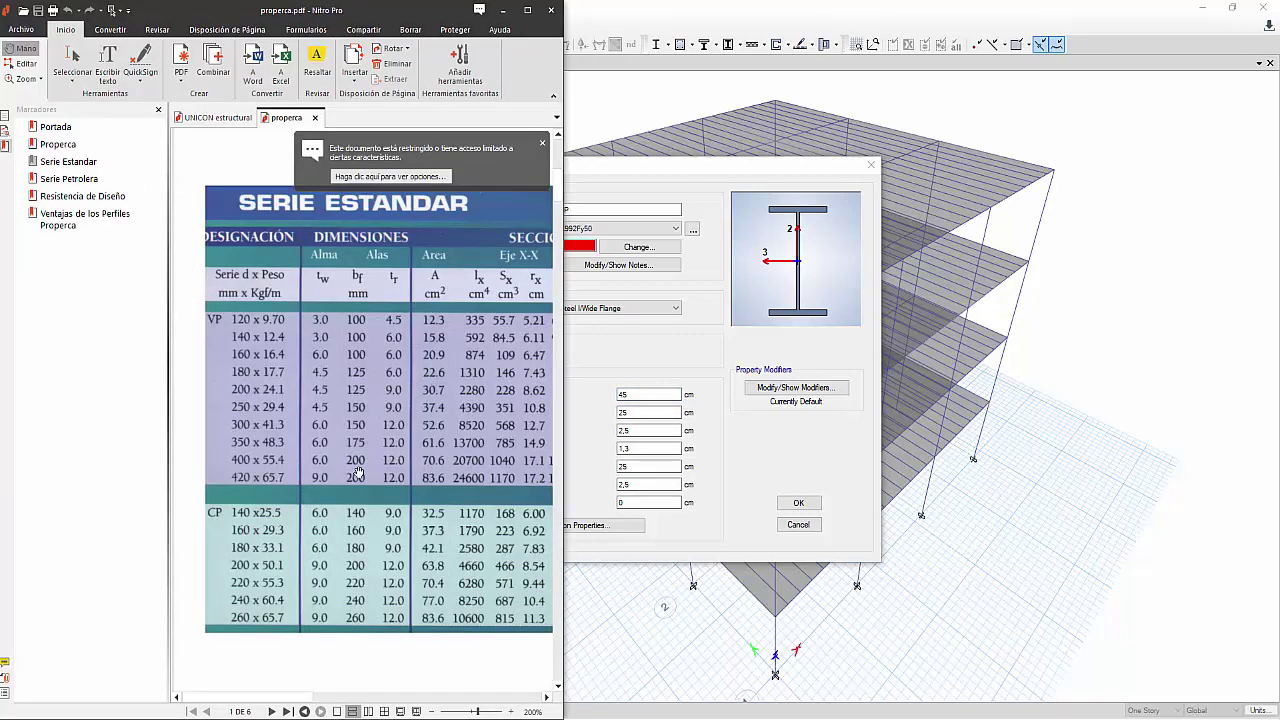
pyautogui.click(643, 393)
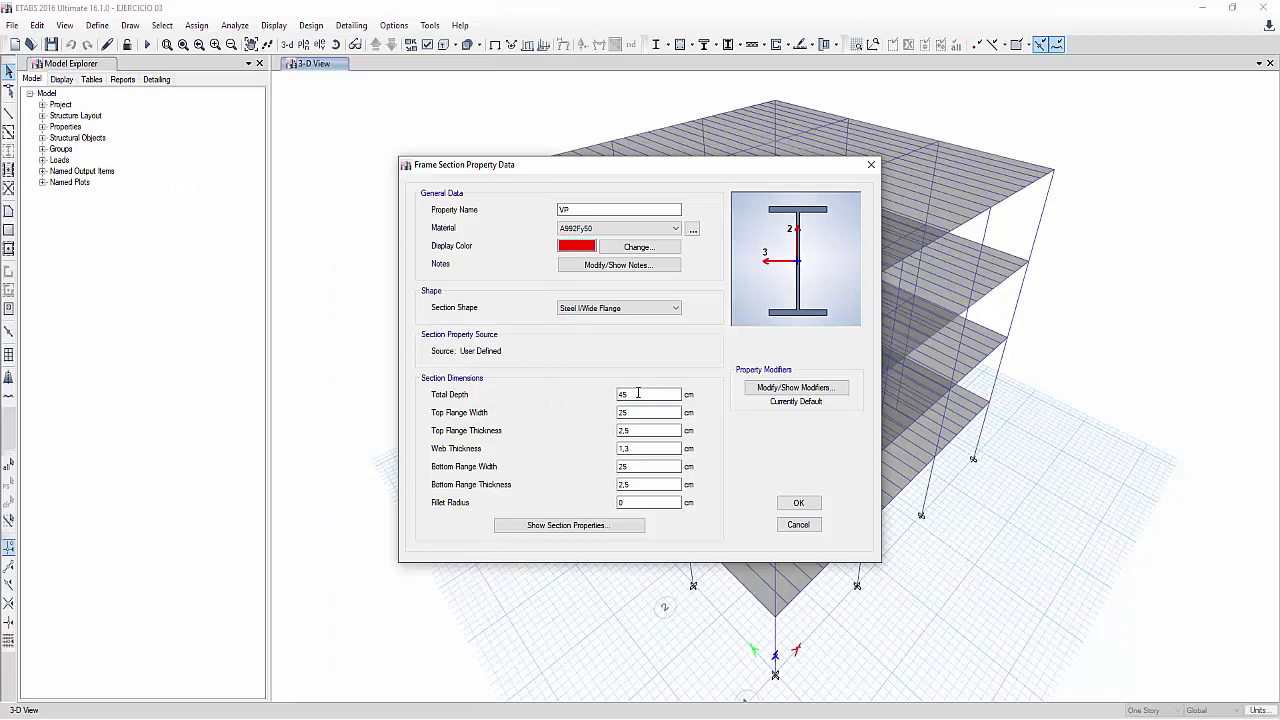
pyautogui.moveTo(638, 393); pyautogui.dragTo(589, 390)
pyautogui.write('42')
pyautogui.press('Tab')
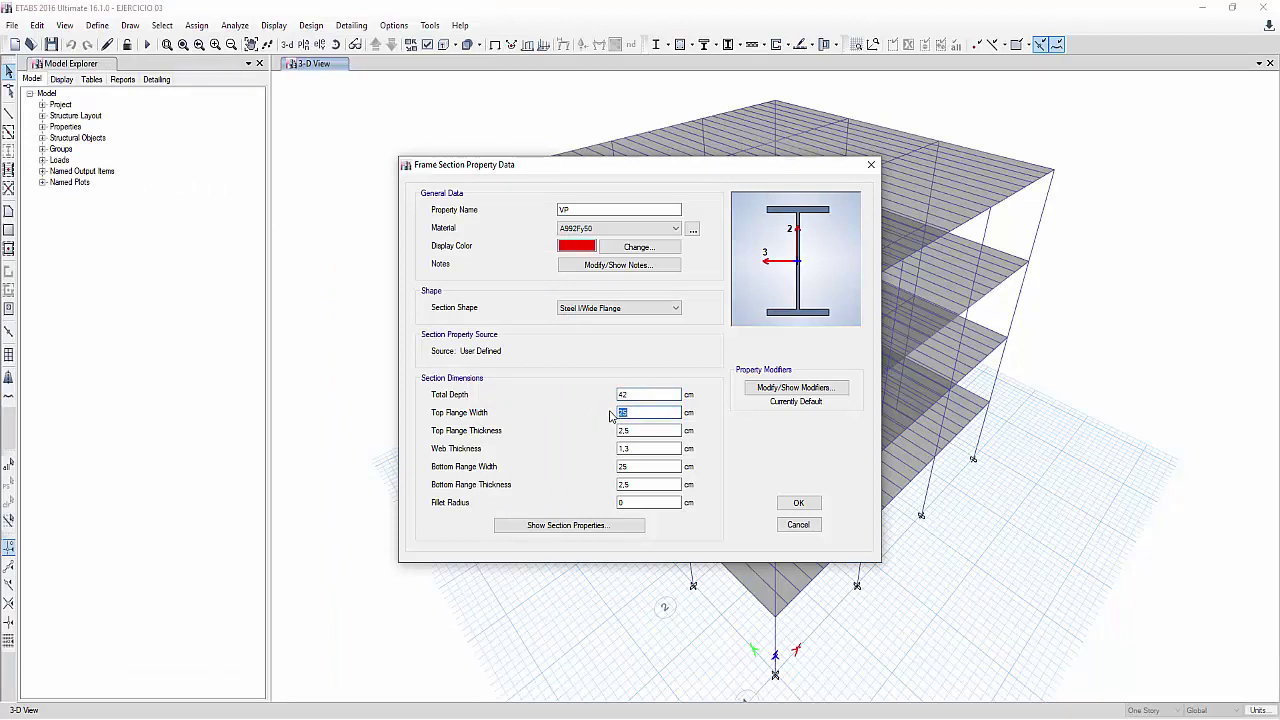
pyautogui.write('2')
pyautogui.press('Tab')
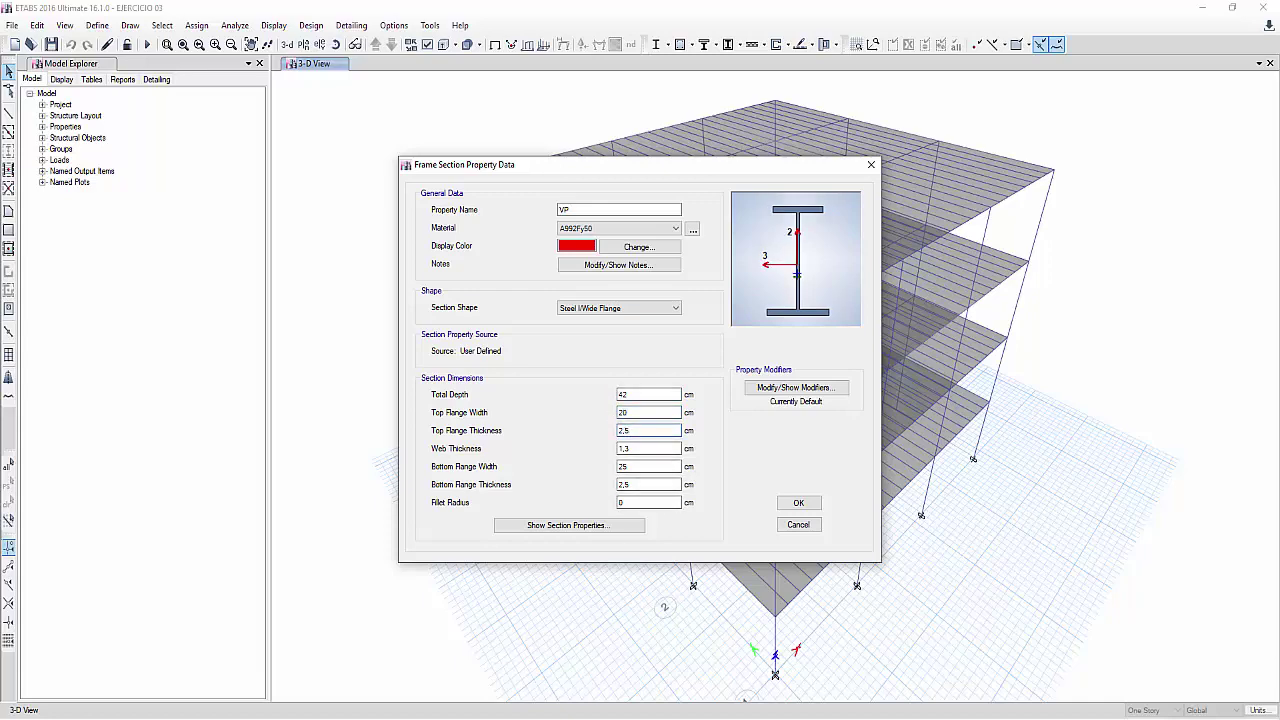
# - Look up the flange thickness in properca.pdf and set the VP section's top flange thickness to 1,2 cm
pyautogui.hotkey('alt', 'Tab')
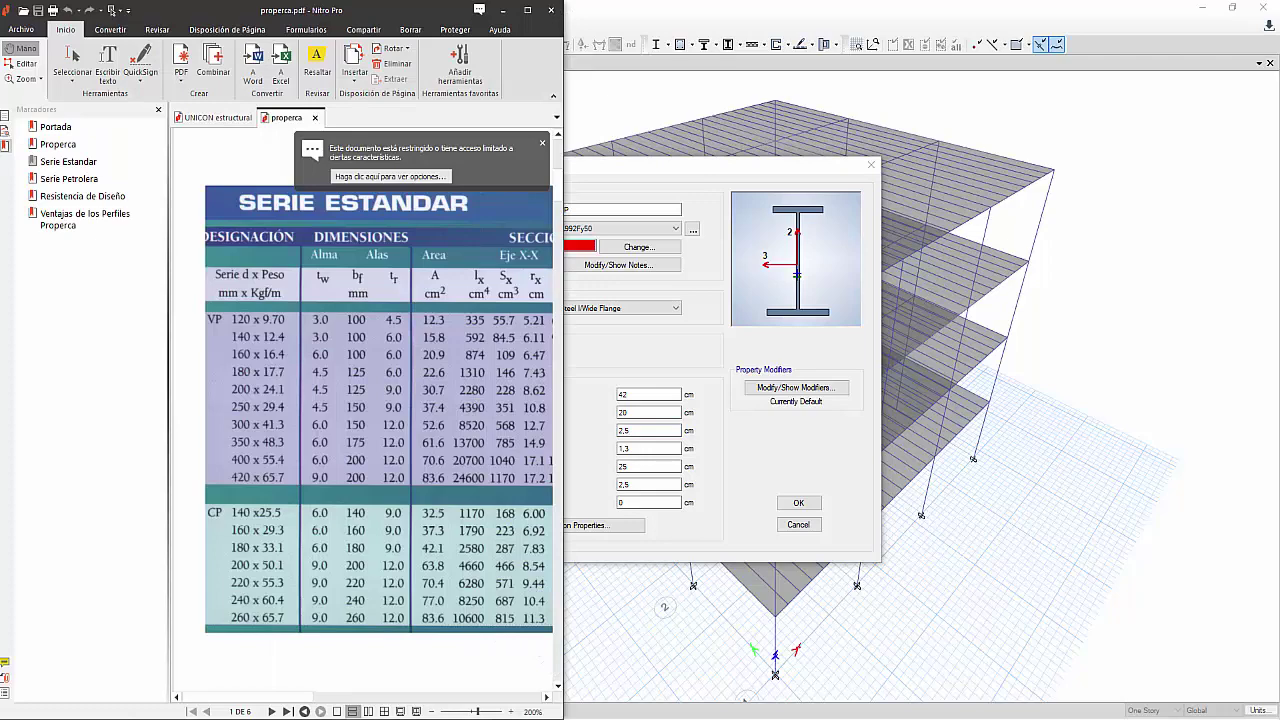
pyautogui.click(725, 399)
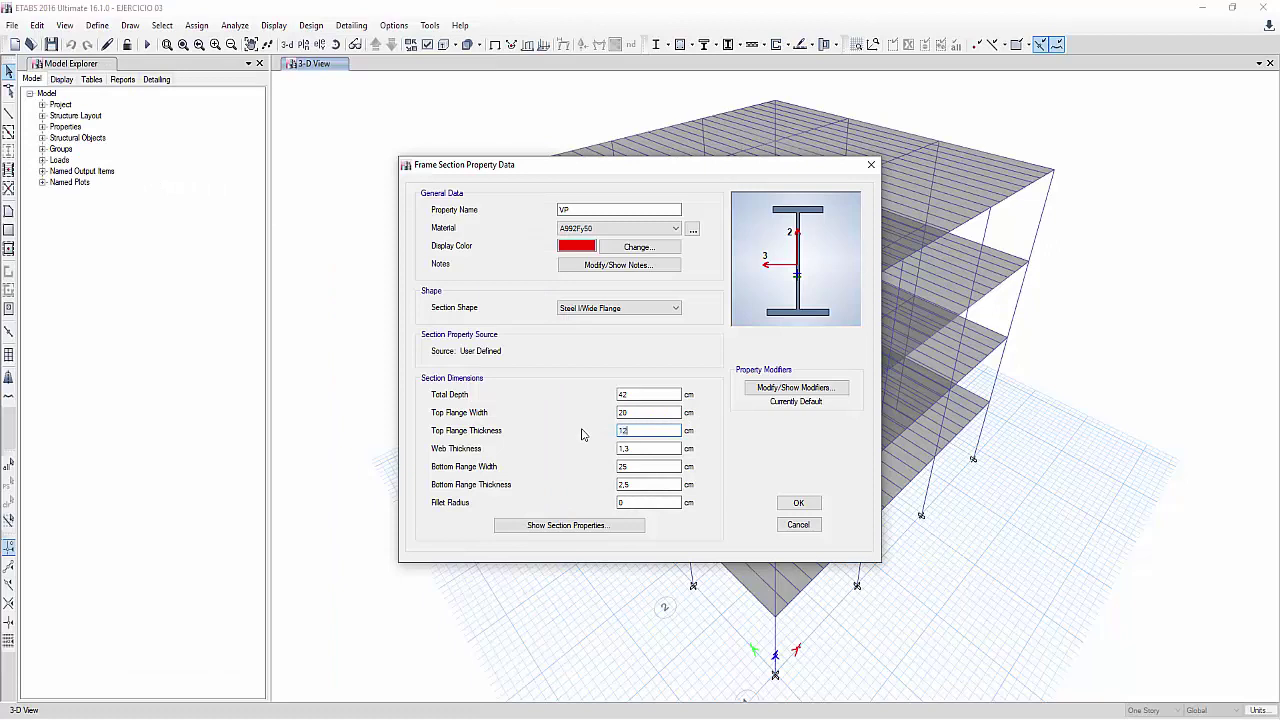
pyautogui.write('1,2')
pyautogui.press('Tab')
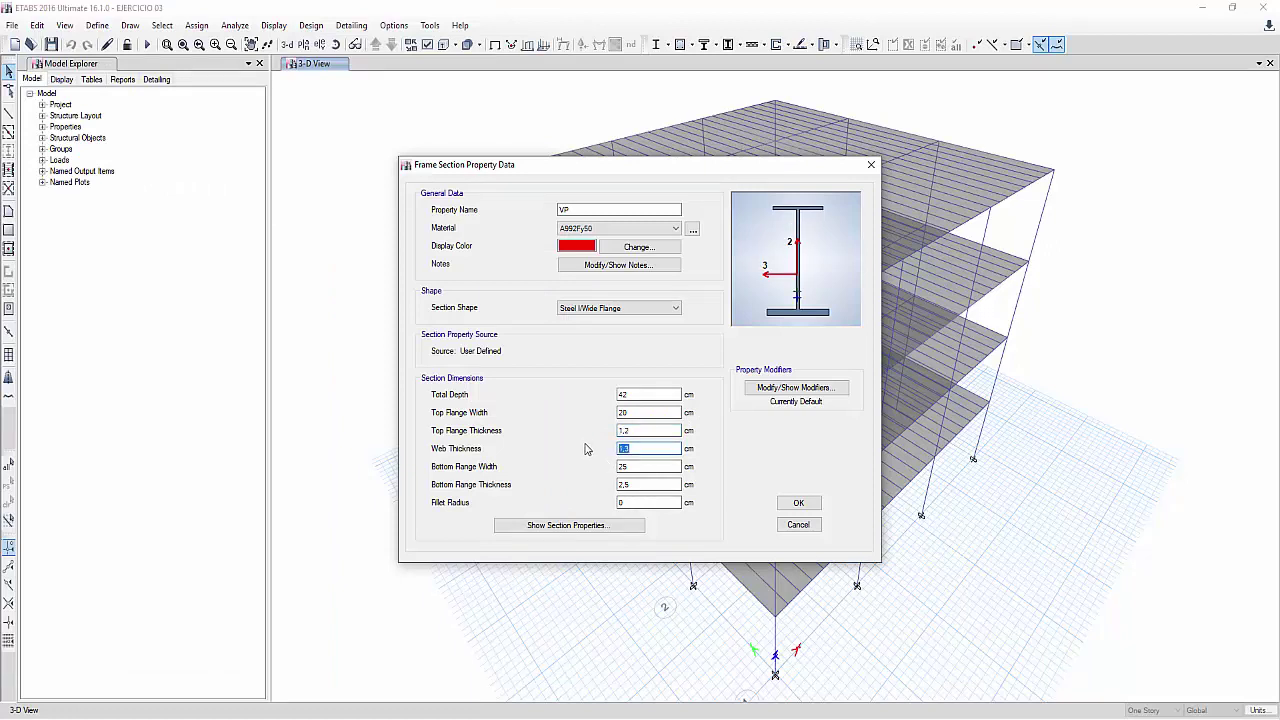
# - Set the VP section's web thickness to 9 mm and its bottom flange to 20 cm wide and 12 mm thick
pyautogui.write('5MM')
pyautogui.press('Tab')
pyautogui.write('20')
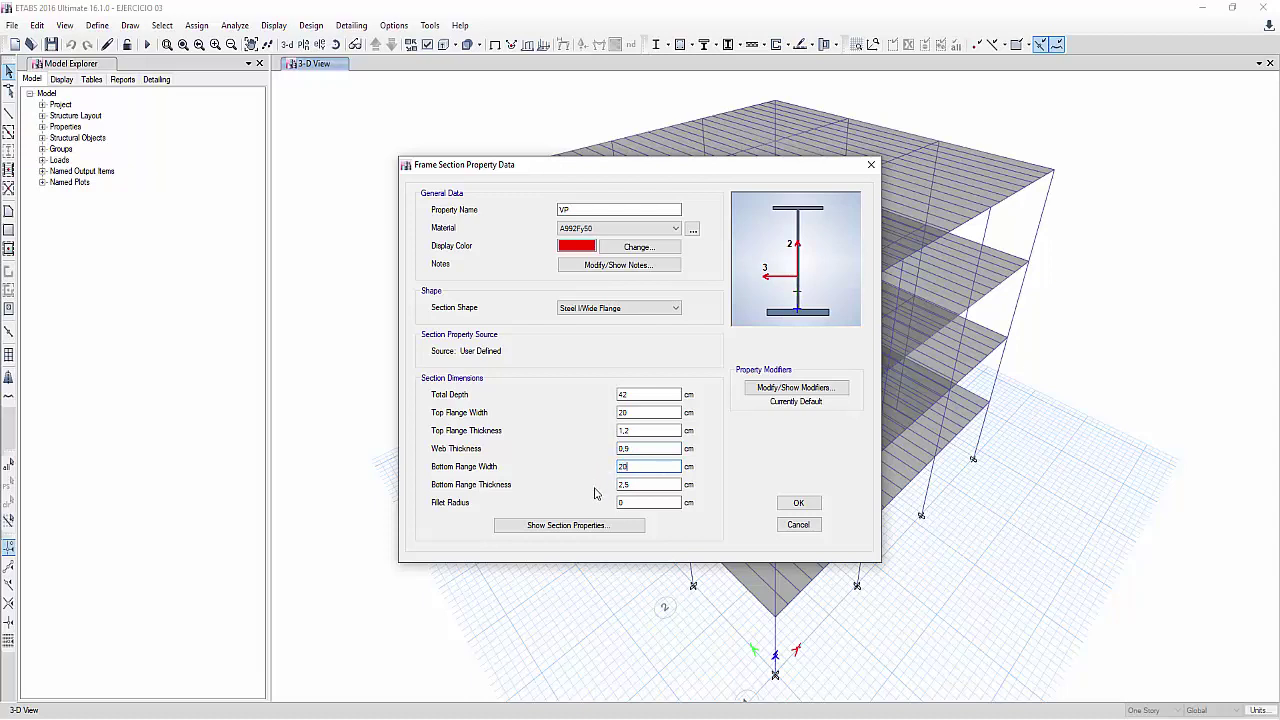
pyautogui.press('Tab')
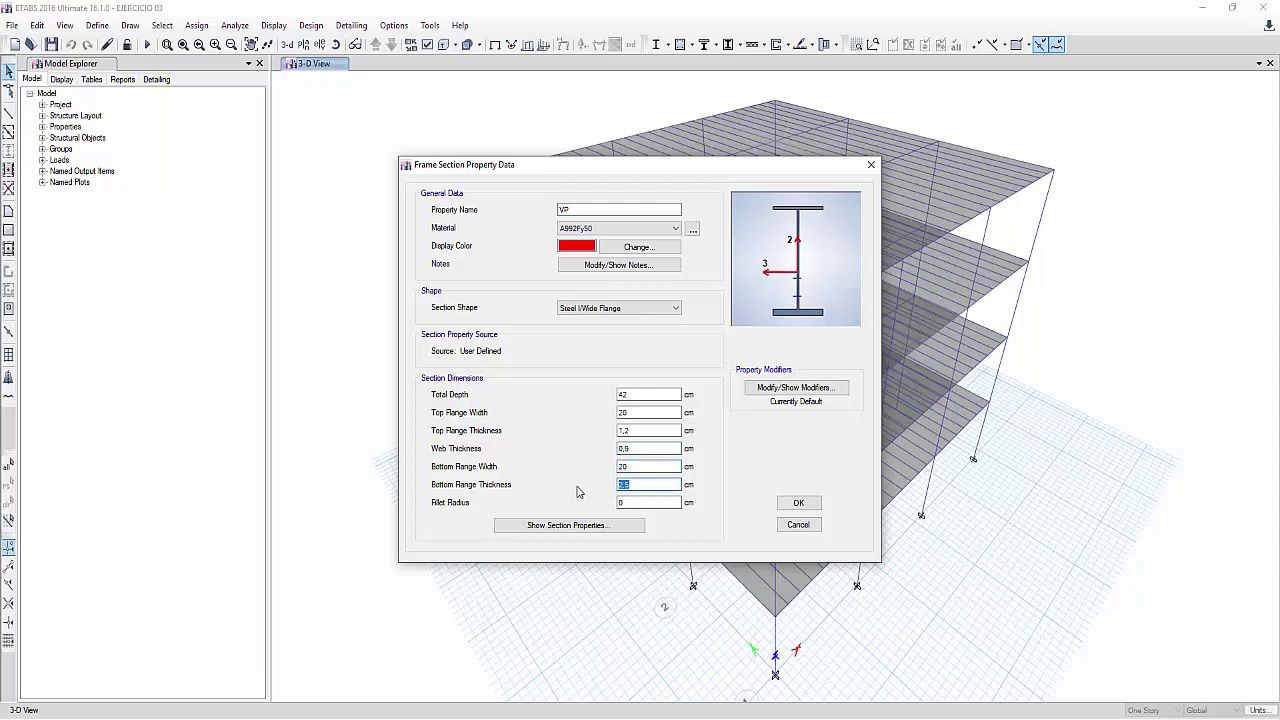
pyautogui.write('12MM')
# - Assign A36 to the section, complete its name as VP 420 and accept it
pyautogui.click(640, 228)
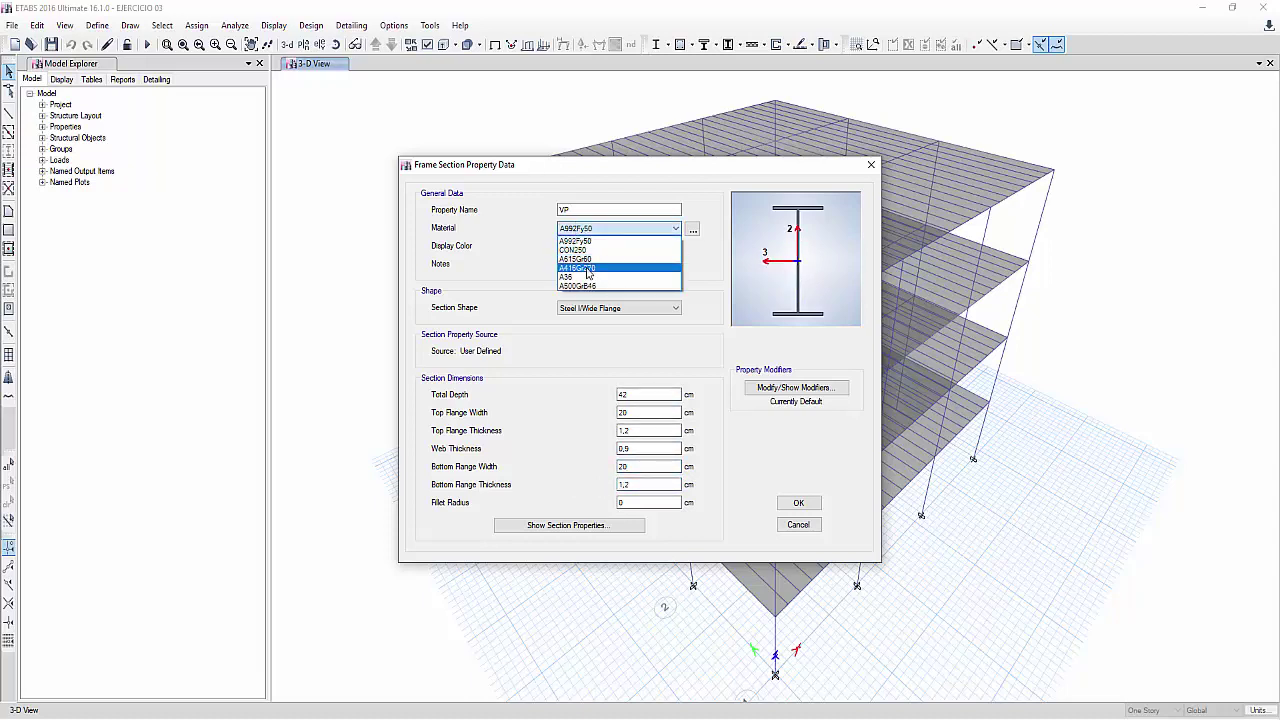
pyautogui.click(587, 277)
pyautogui.click(600, 209)
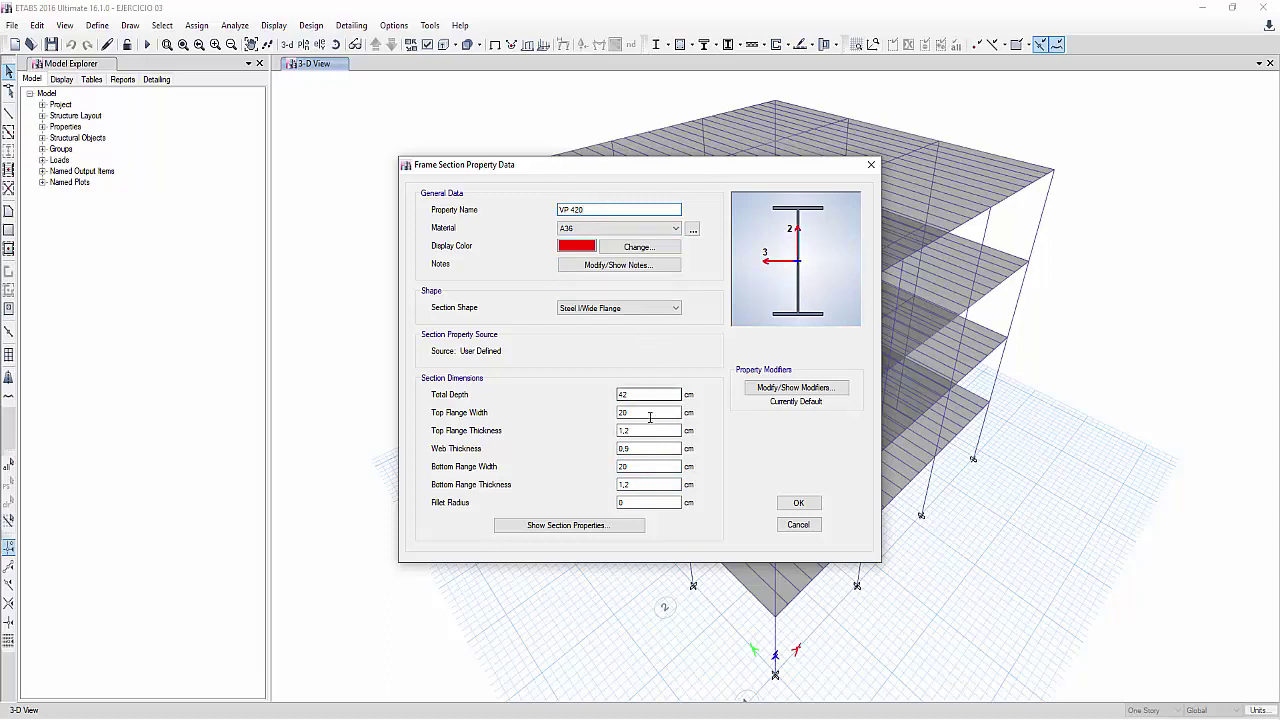
pyautogui.click(785, 507)
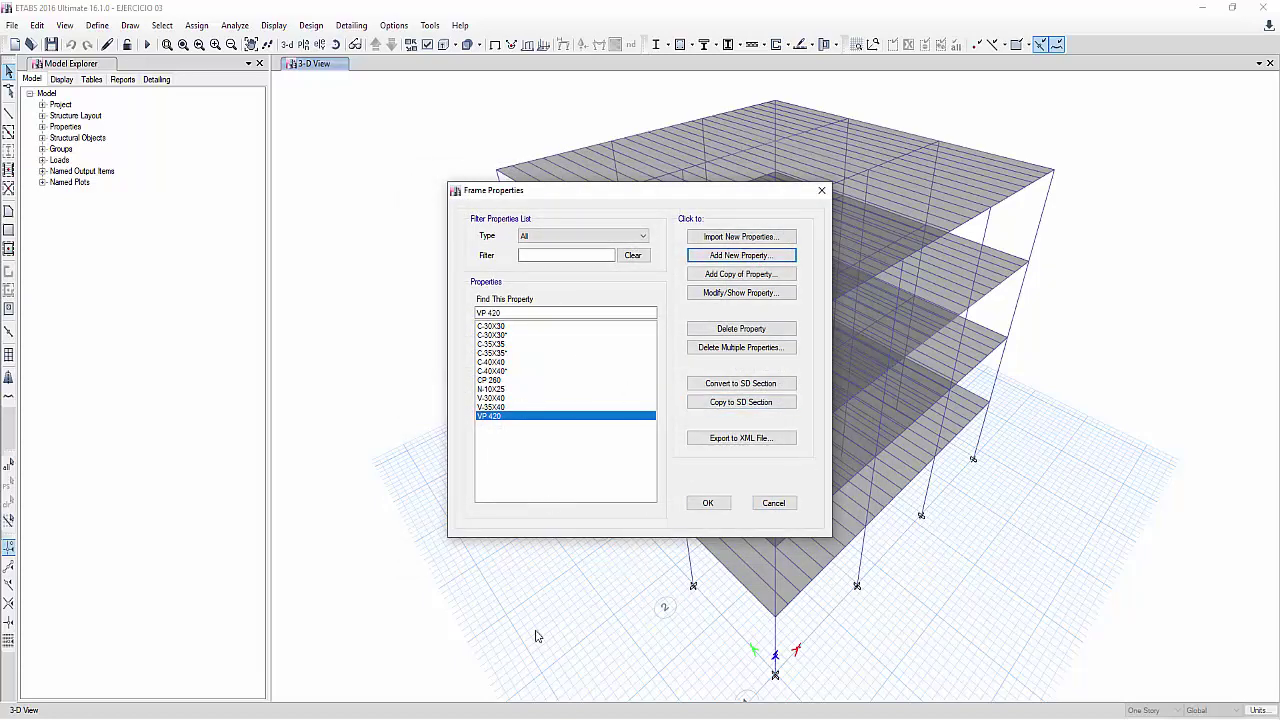
# - Consult the VP series in properca.pdf and add a copy of the VP 420 section named VP 200
pyautogui.hotkey('alt', 'Tab')
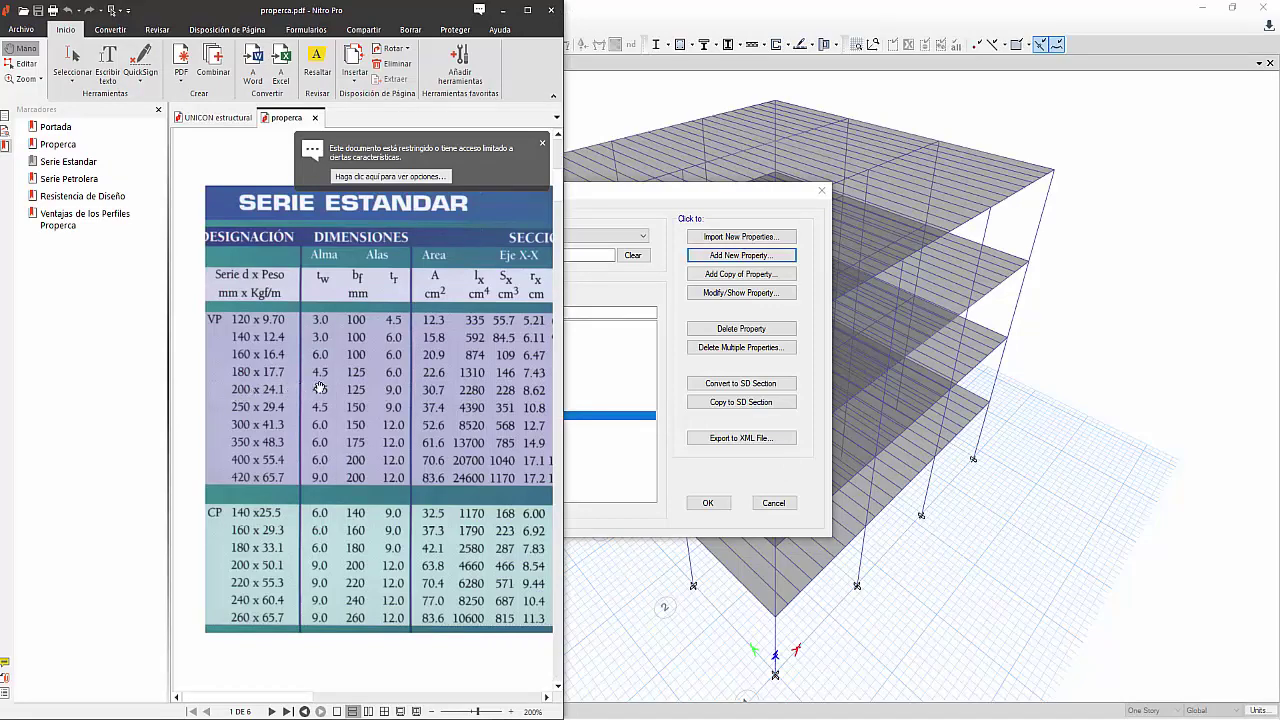
pyautogui.click(624, 353)
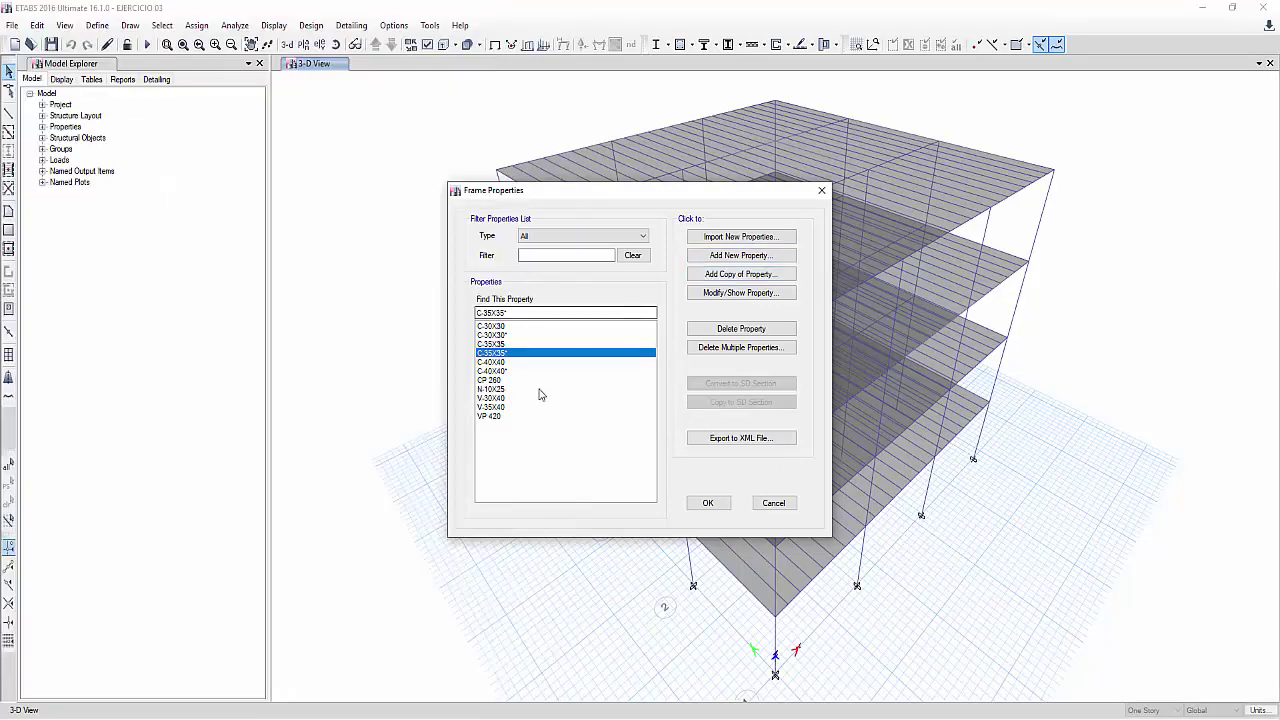
pyautogui.click(490, 389)
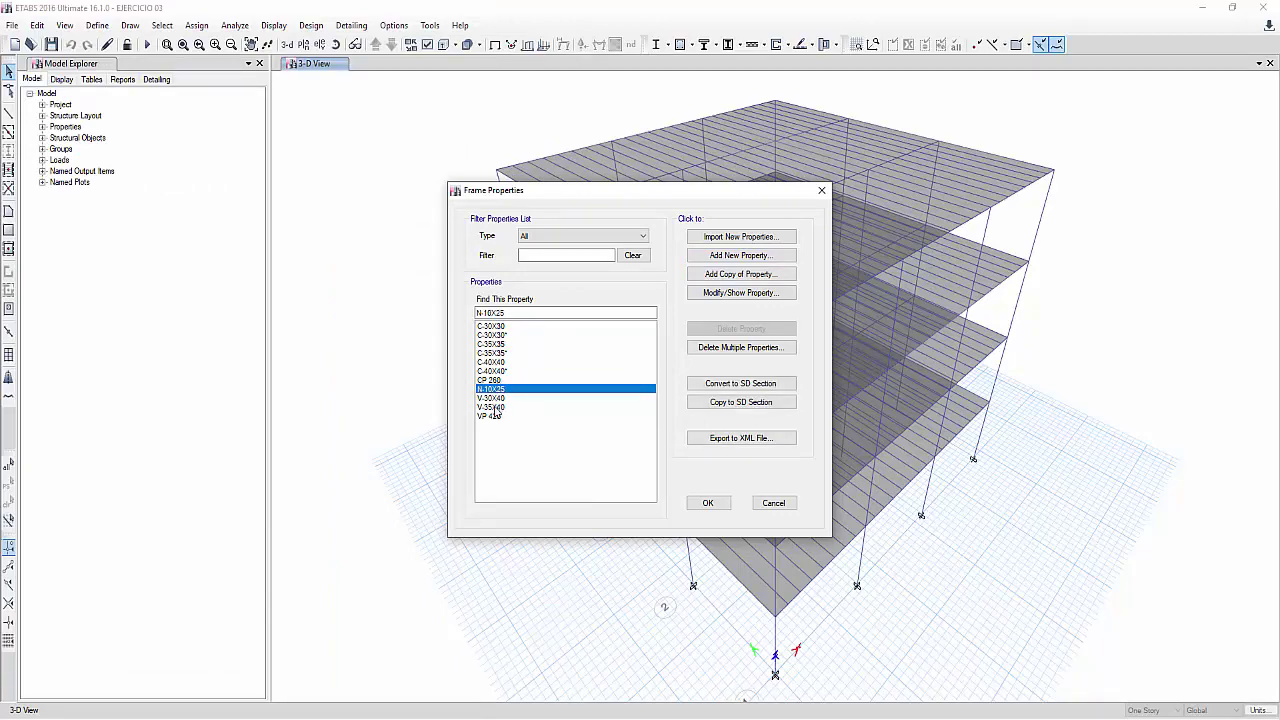
pyautogui.click(490, 415)
pyautogui.click(714, 274)
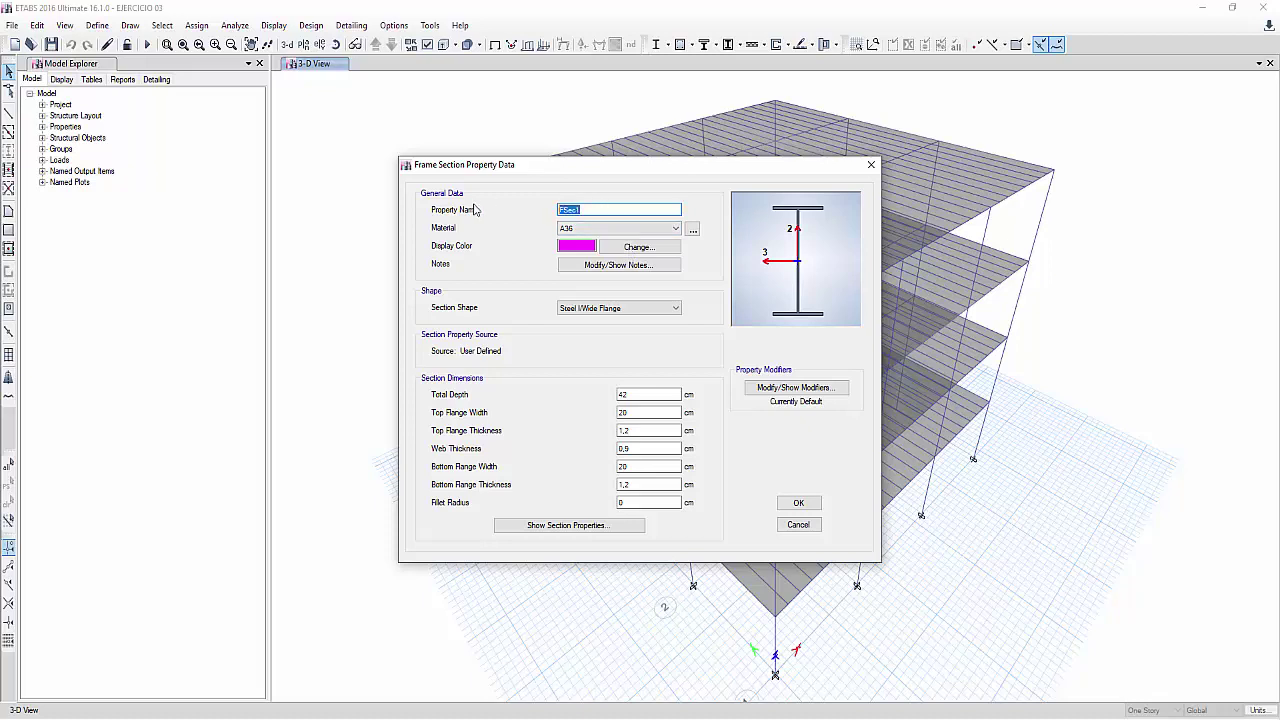
pyautogui.write('VP 200')
# - Set the total depth of the VP 200 section to 20 cm
pyautogui.doubleClick(650, 394)
pyautogui.write('2')
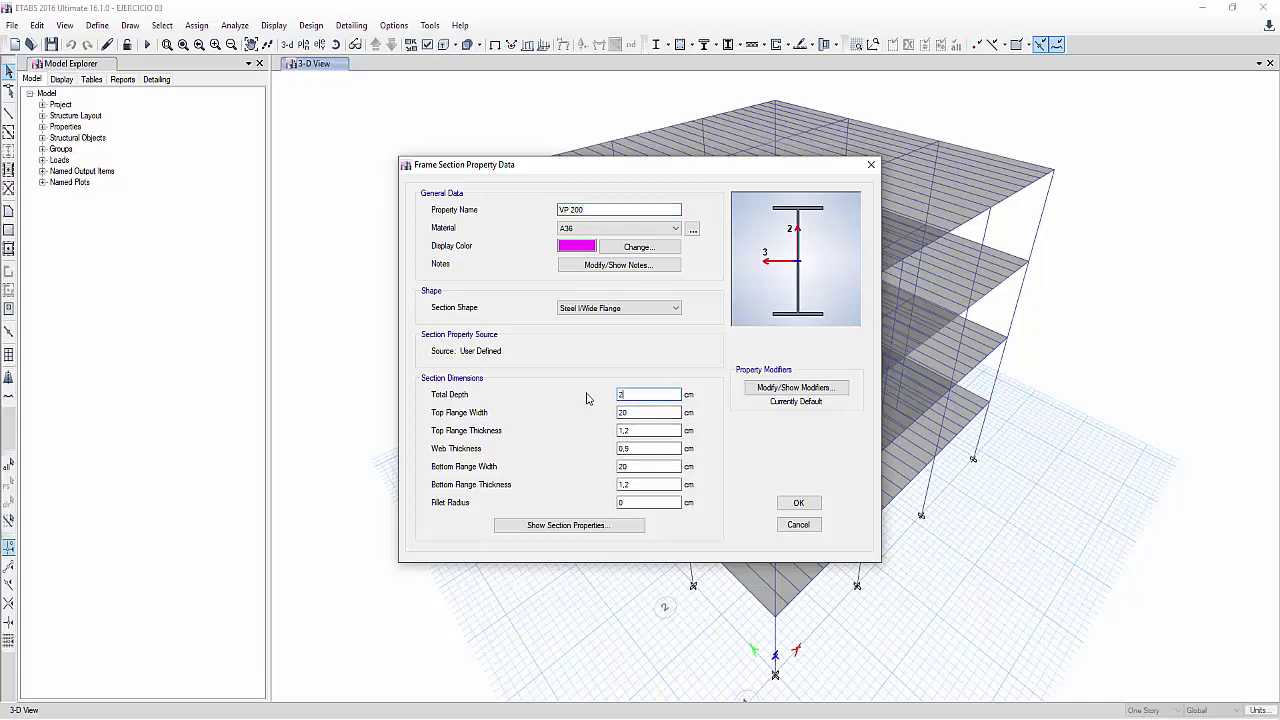
pyautogui.write('0')
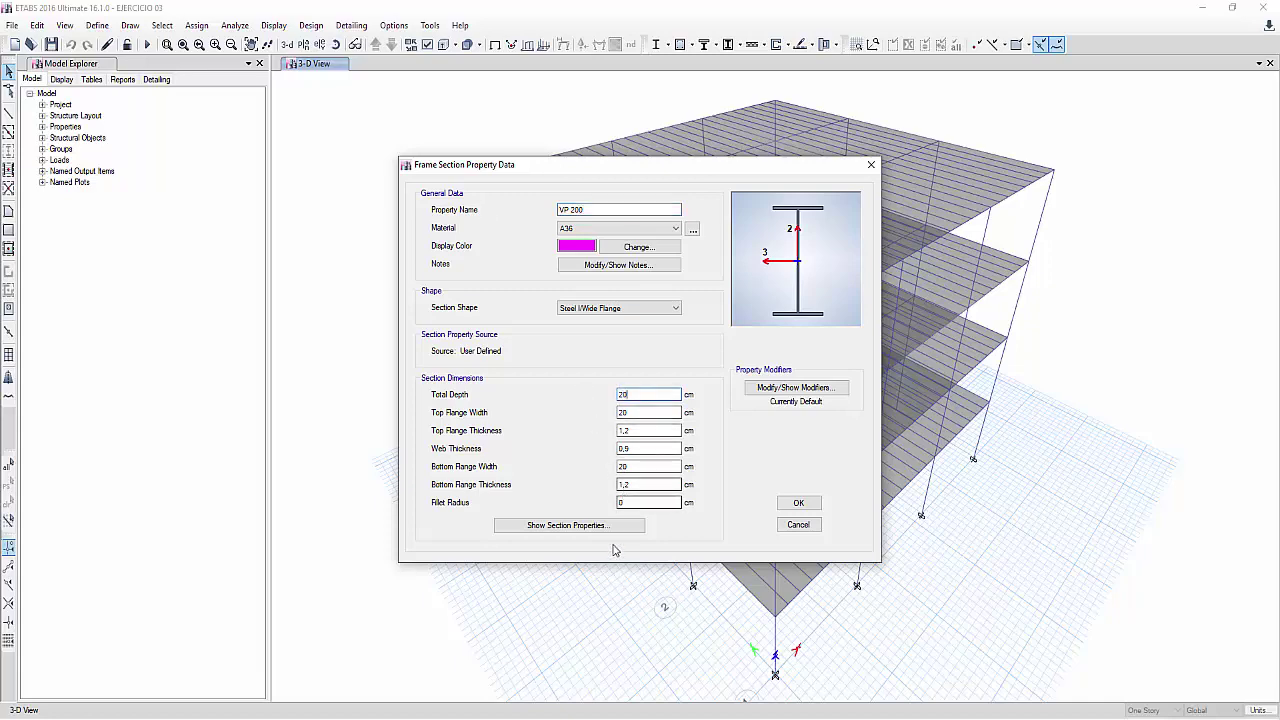
# - Check the VP 200 x 24.1 row in properca.pdf and set the top and bottom flange widths to 12,5 cm
pyautogui.click(744, 698)
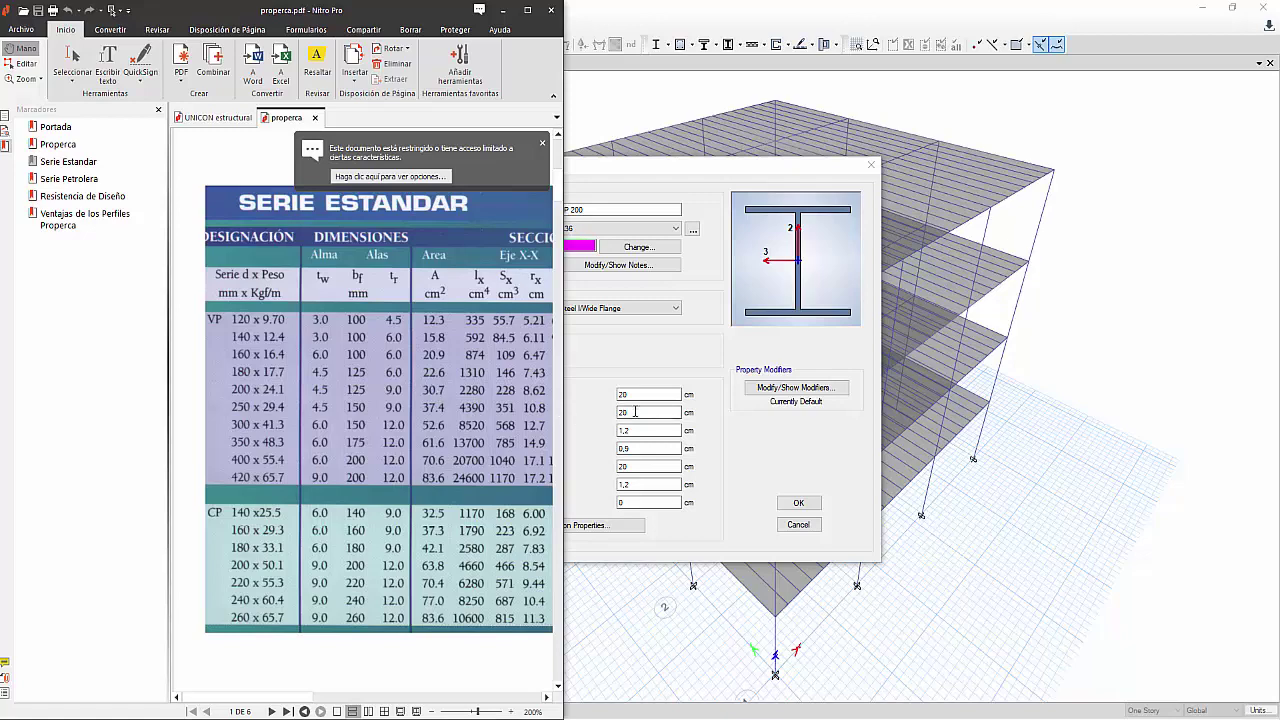
pyautogui.click(634, 411)
pyautogui.moveTo(634, 411); pyautogui.dragTo(605, 412)
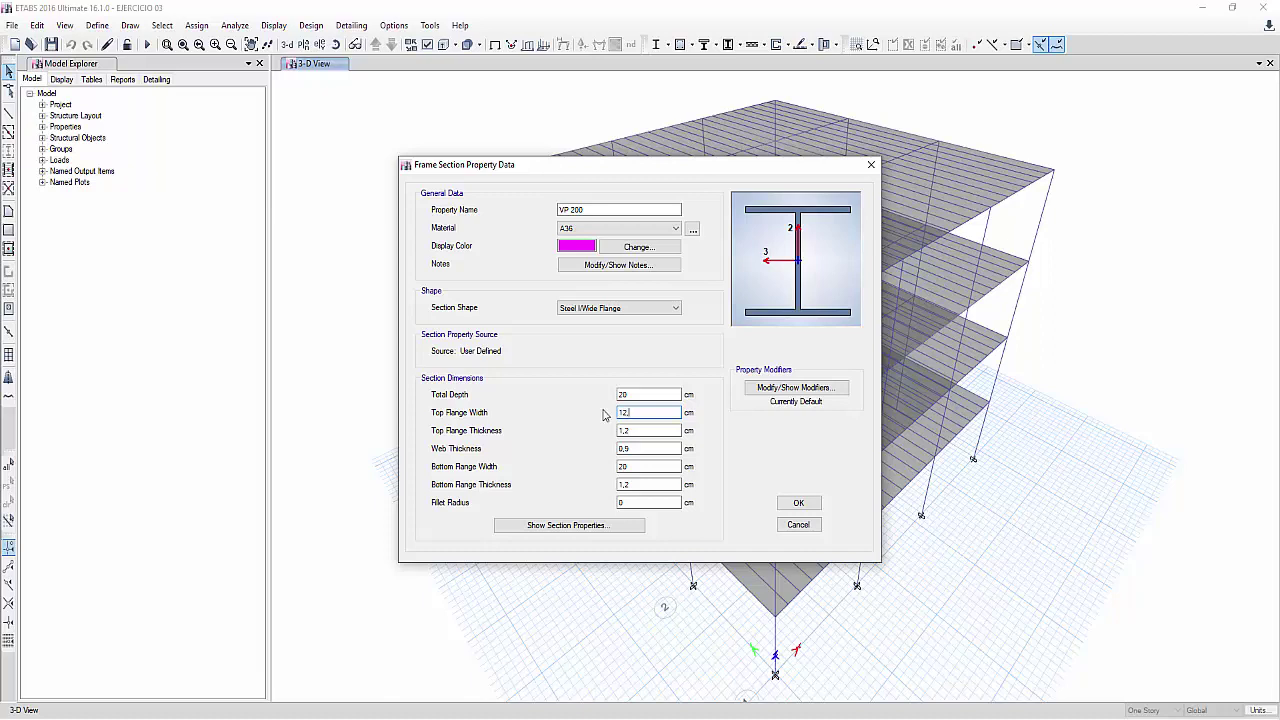
pyautogui.press('Tab')
pyautogui.press('Tab')
pyautogui.press('Tab')
pyautogui.write('1')
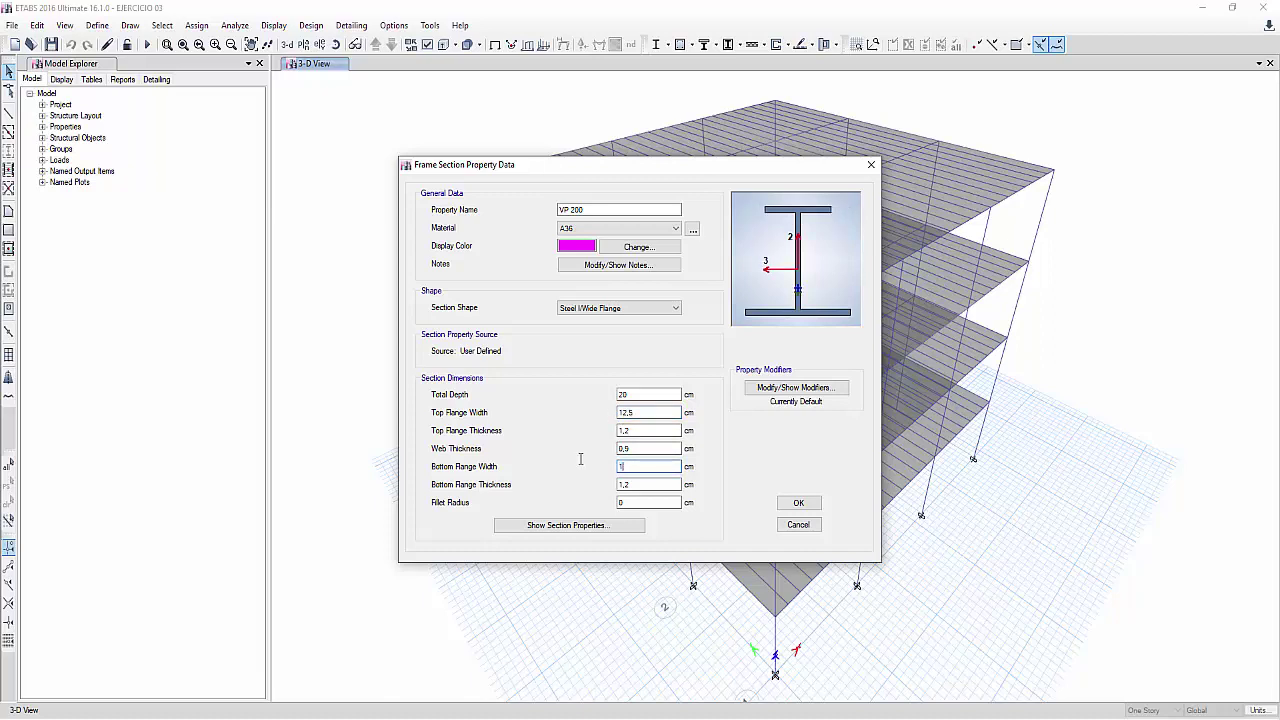
# - Set the top and bottom flange thicknesses of the VP 200 section to 9 mm
pyautogui.click(643, 430)
pyautogui.moveTo(640, 430); pyautogui.dragTo(590, 429)
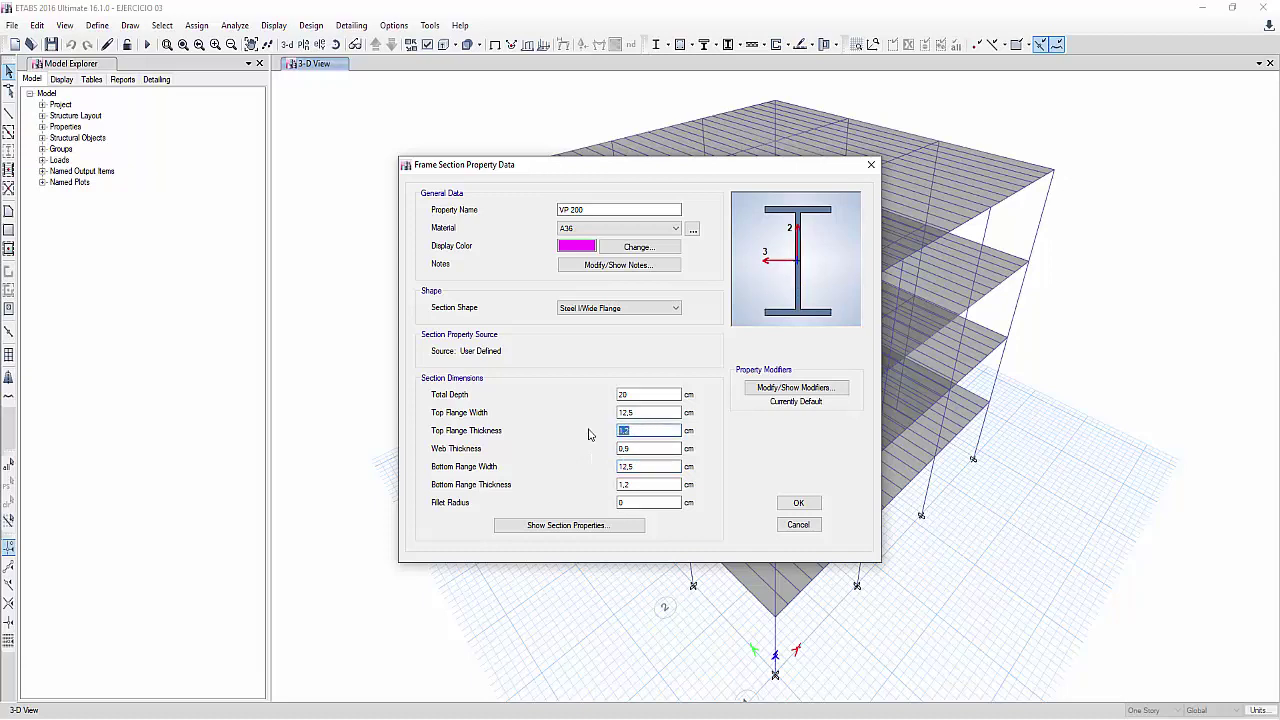
pyautogui.write('9MM')
pyautogui.moveTo(651, 485); pyautogui.dragTo(587, 485)
pyautogui.write('9M')
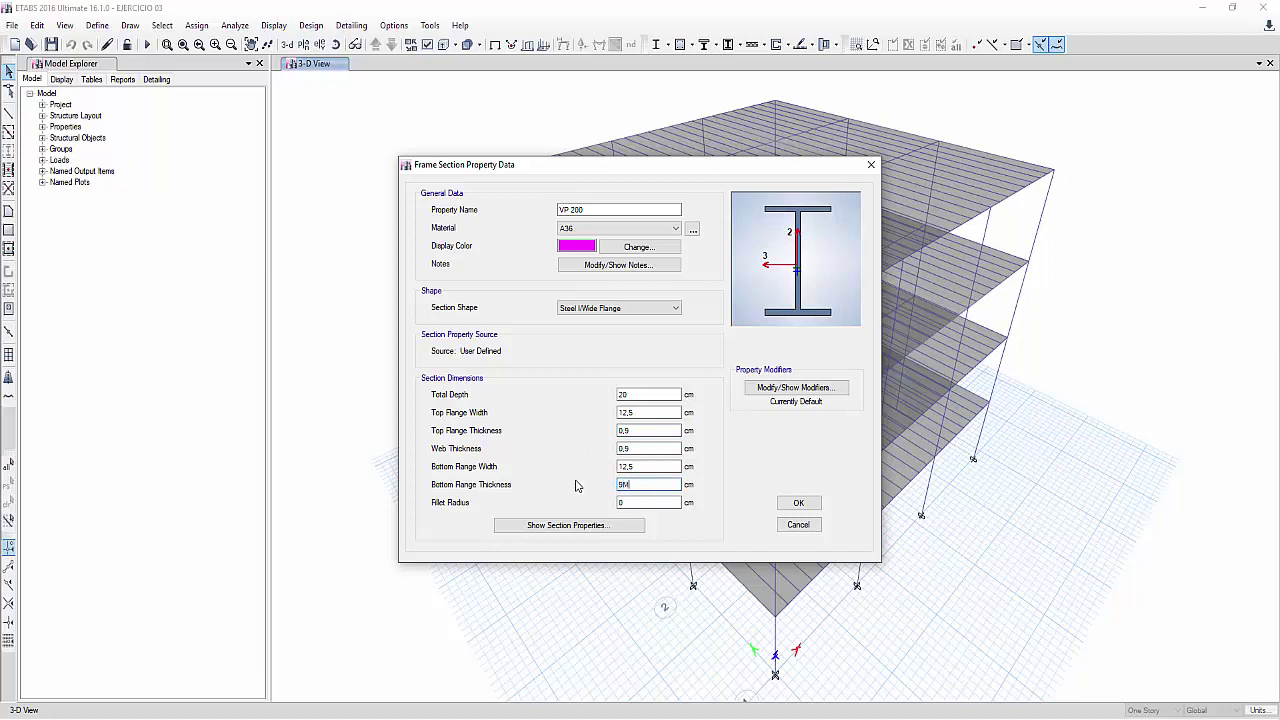
pyautogui.write('M')
# - Set the VP 200 web thickness to 4,5 mm, then accept the section and the frame property definitions
pyautogui.moveTo(650, 448); pyautogui.dragTo(583, 453)
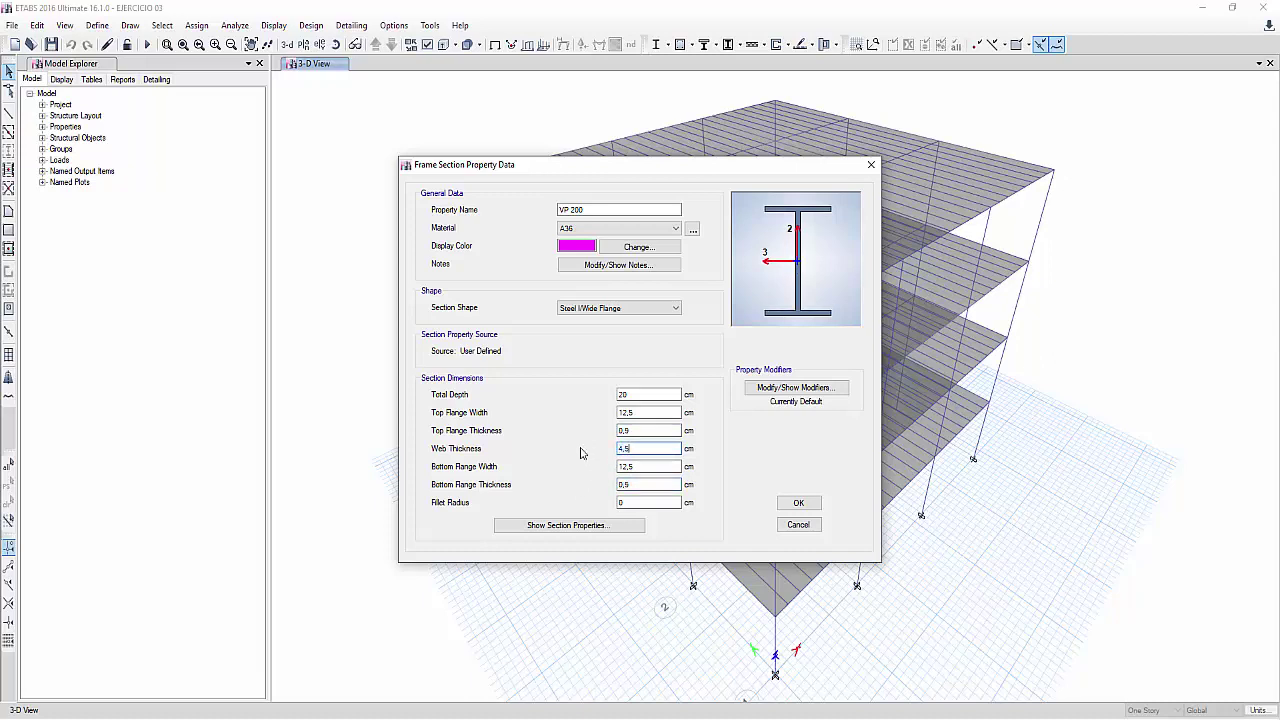
pyautogui.write('4,5MM')
pyautogui.click(647, 430)
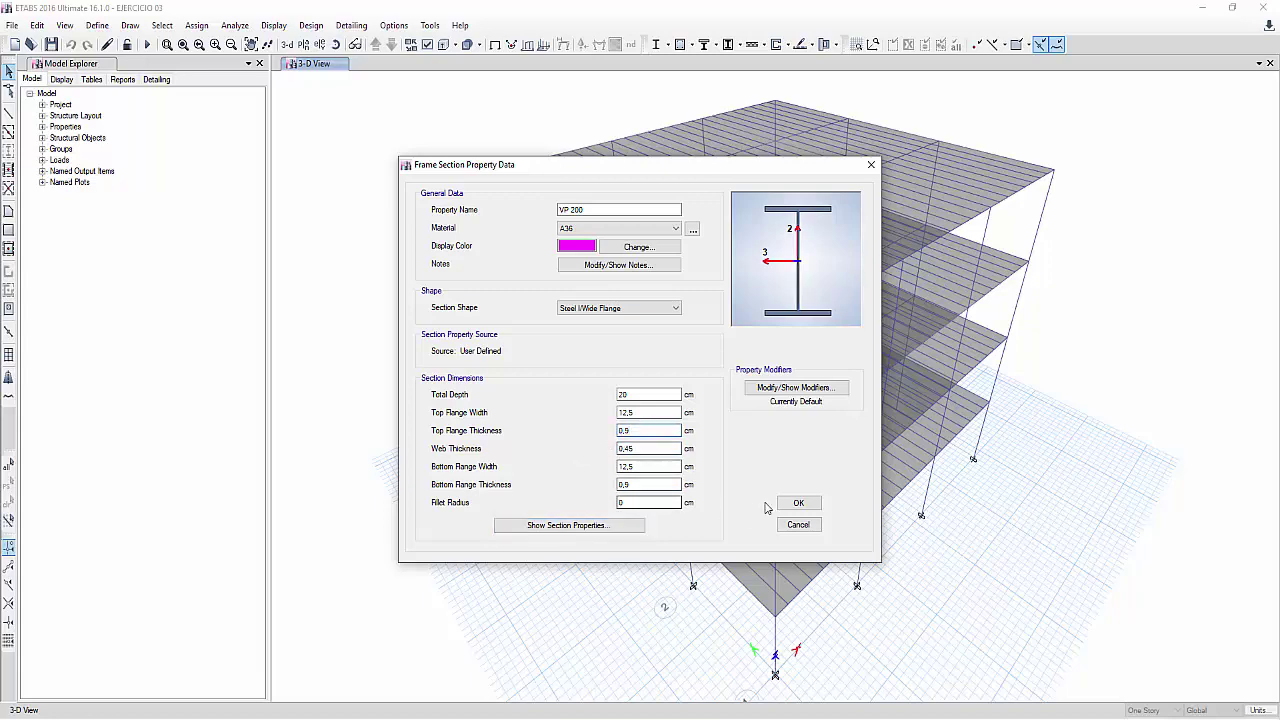
pyautogui.click(798, 503)
pyautogui.click(703, 504)
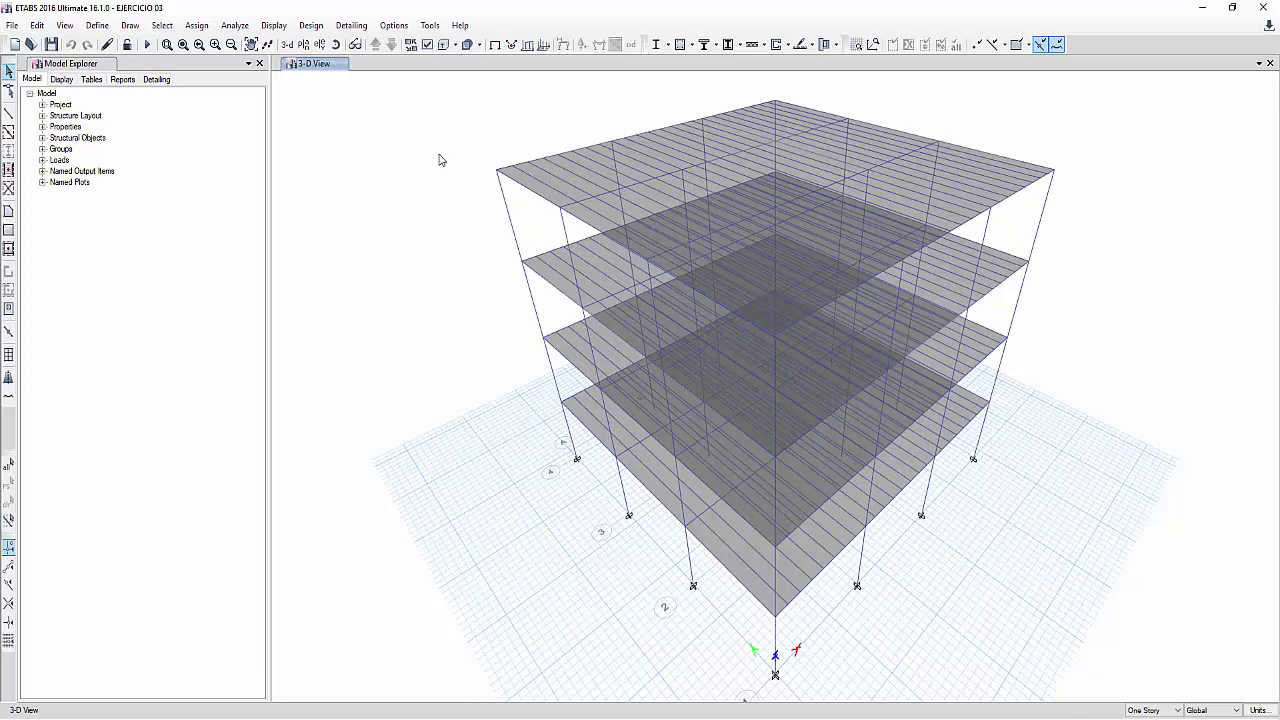
# - Open the plan view of story N+12.00m and set the story scope to All Stories
pyautogui.click(303, 44)
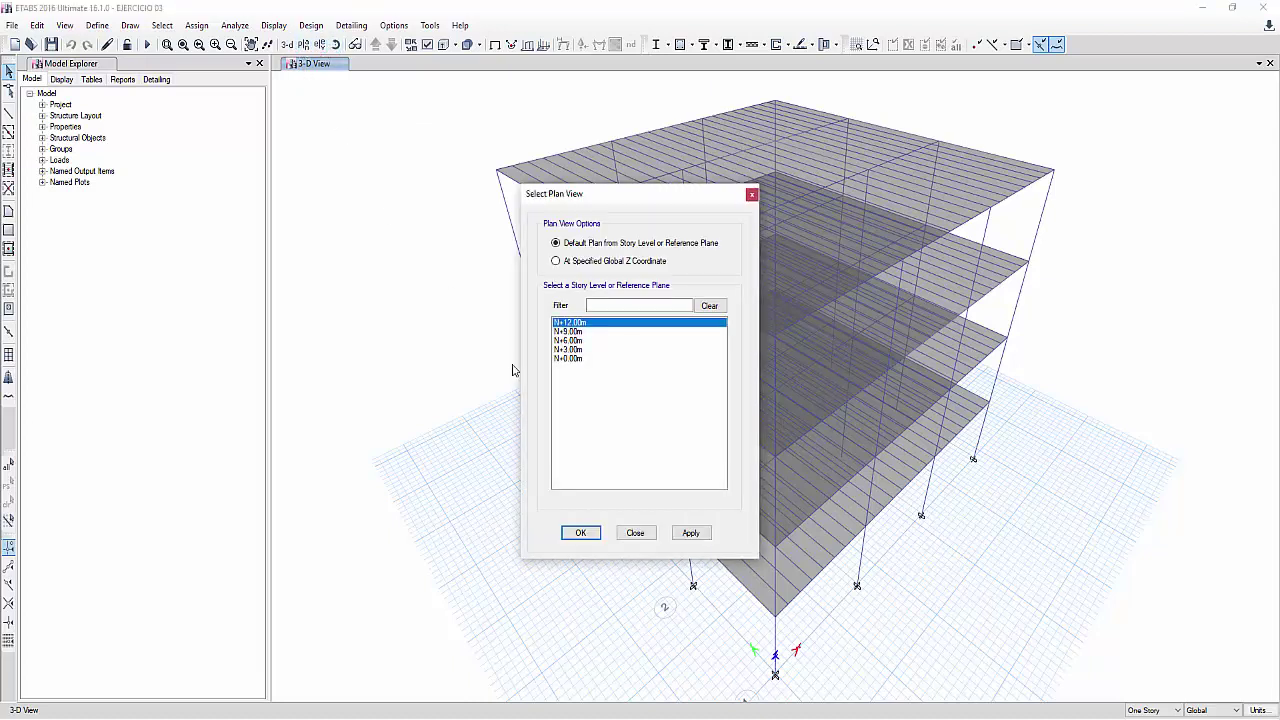
pyautogui.click(689, 534)
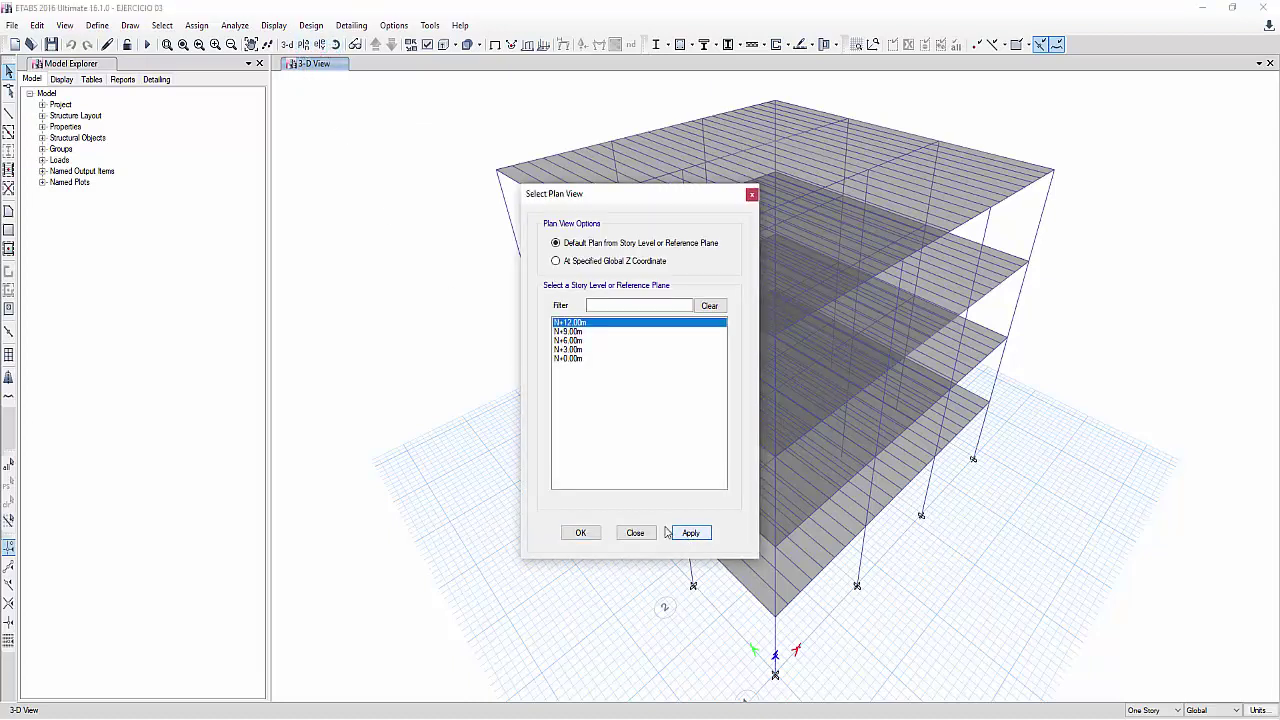
pyautogui.click(638, 535)
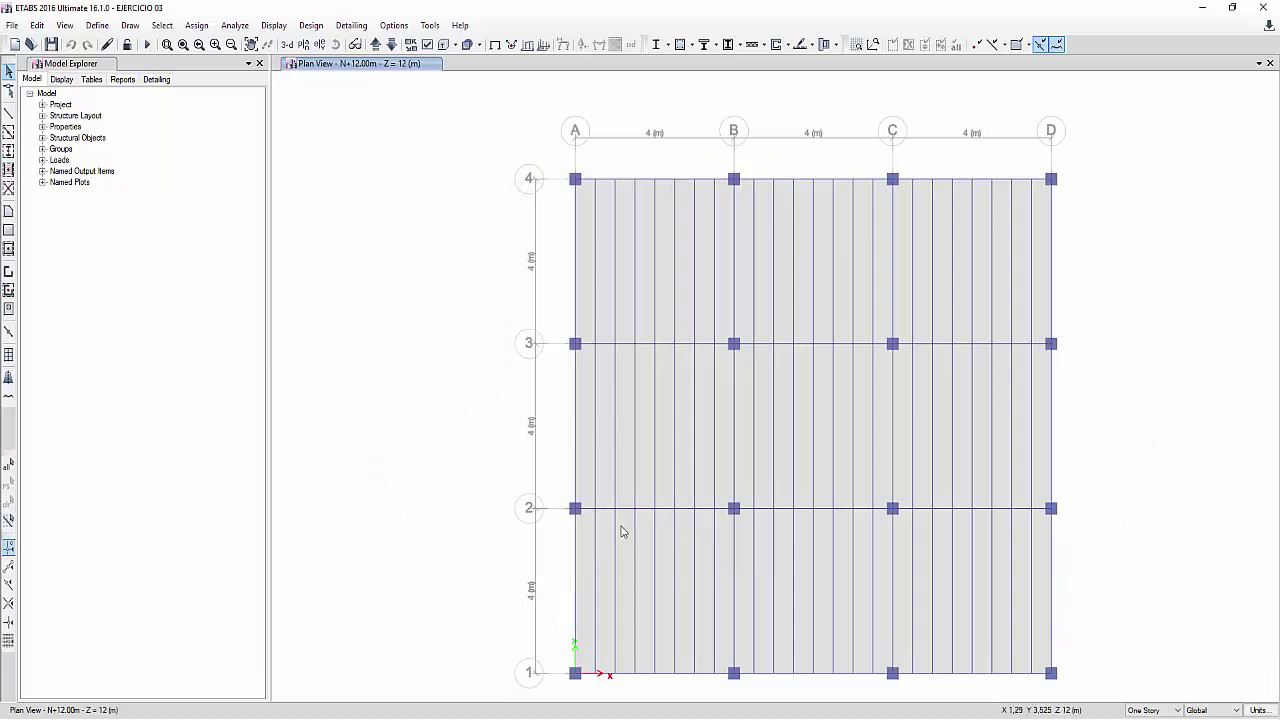
pyautogui.click(1166, 710)
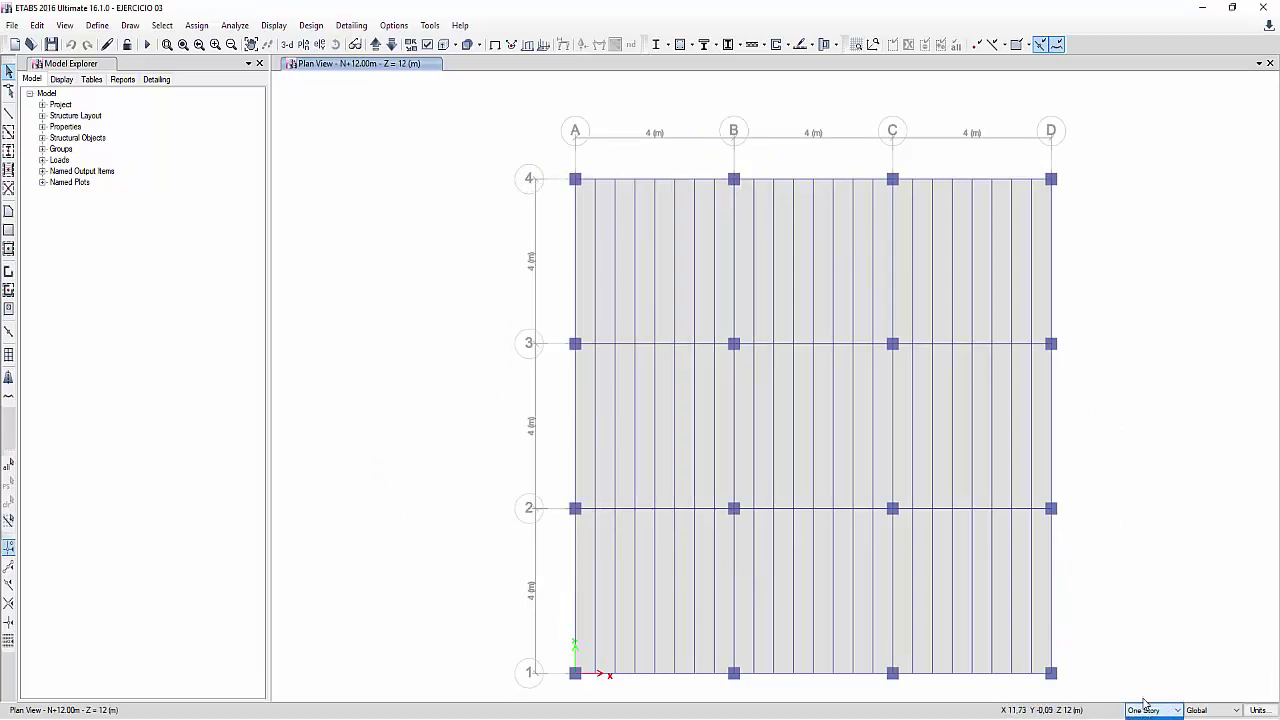
pyautogui.click(1148, 694)
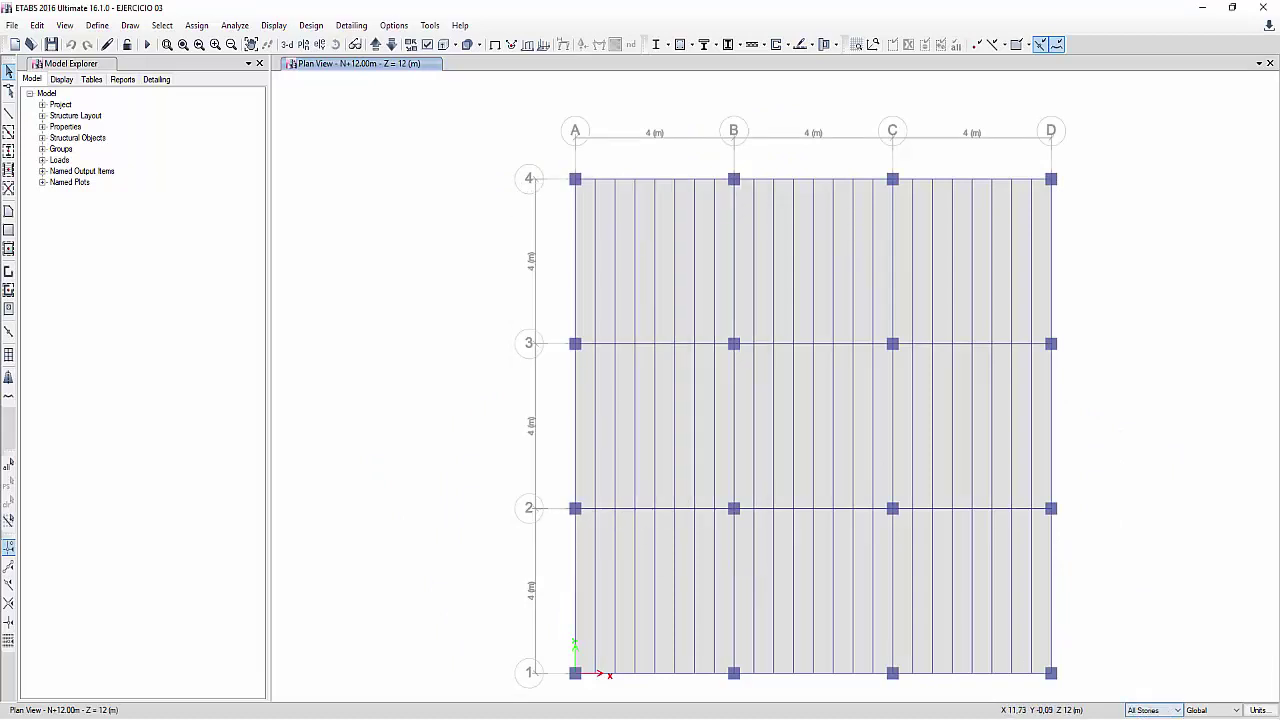
# - Delete the first, third, fifth and seventh joists between grids A and B, across all three bays from grid 1 to 4
pyautogui.click(714, 208)
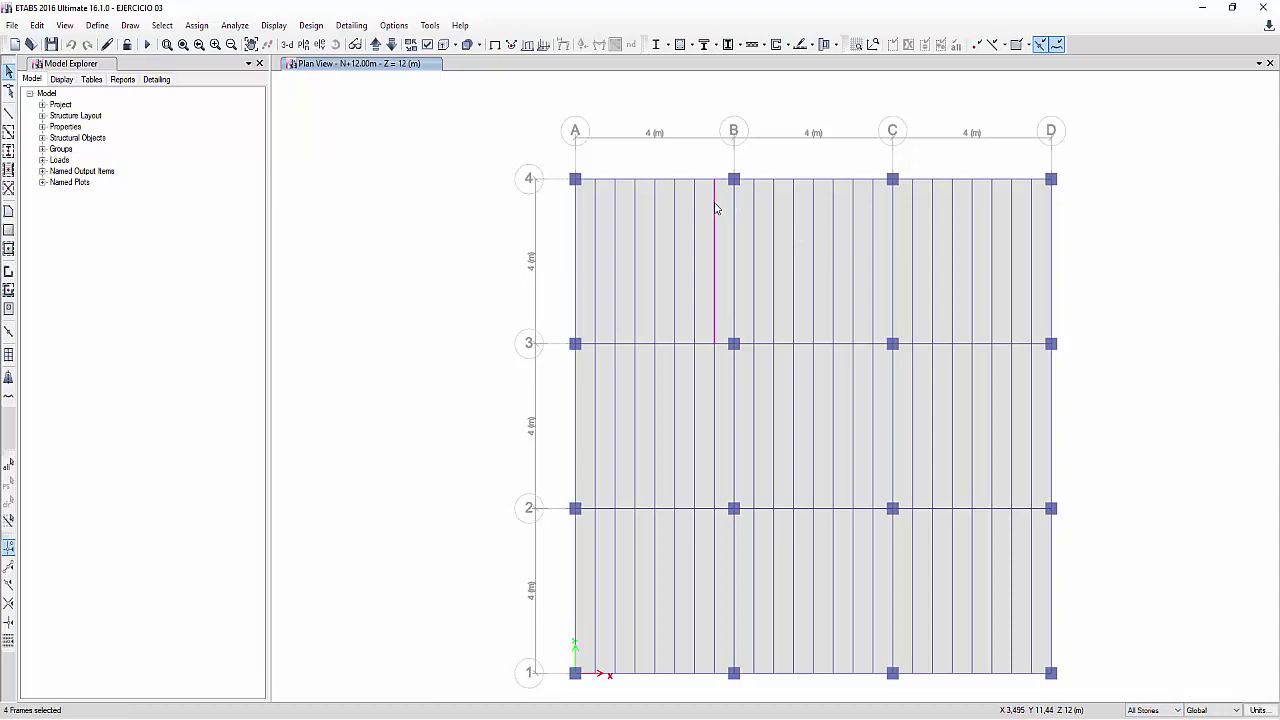
pyautogui.click(715, 391)
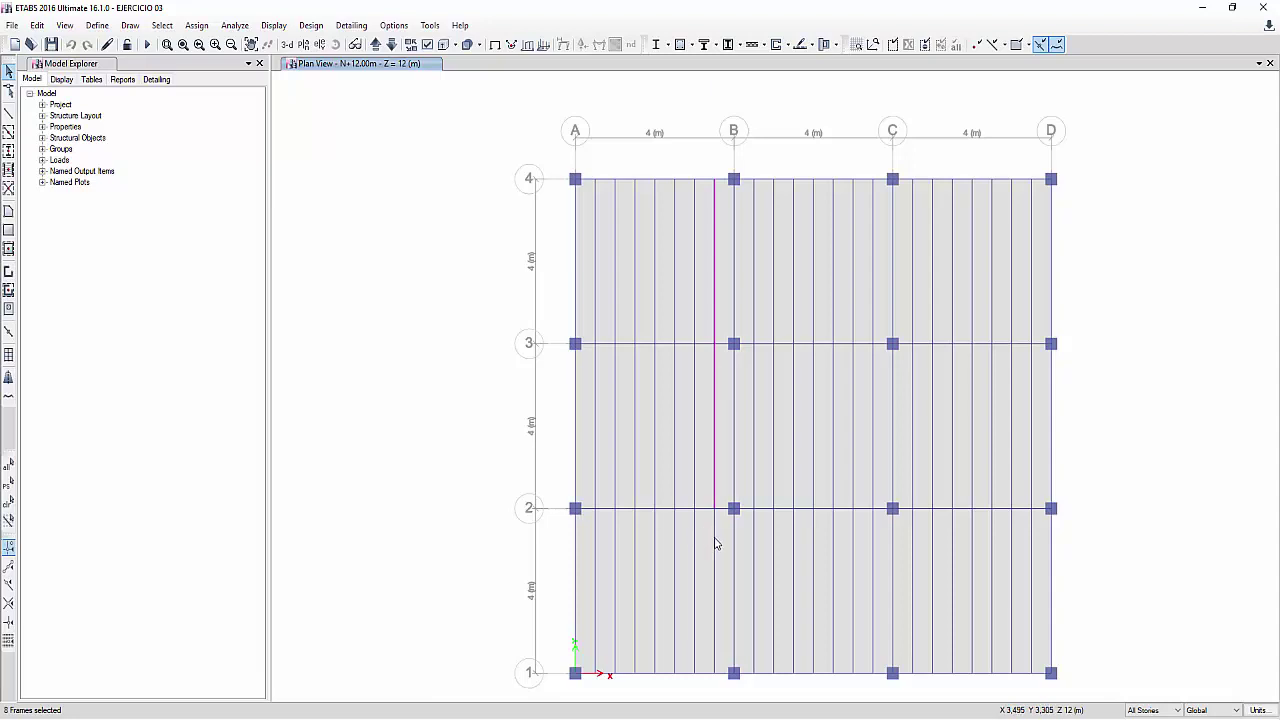
pyautogui.click(715, 543)
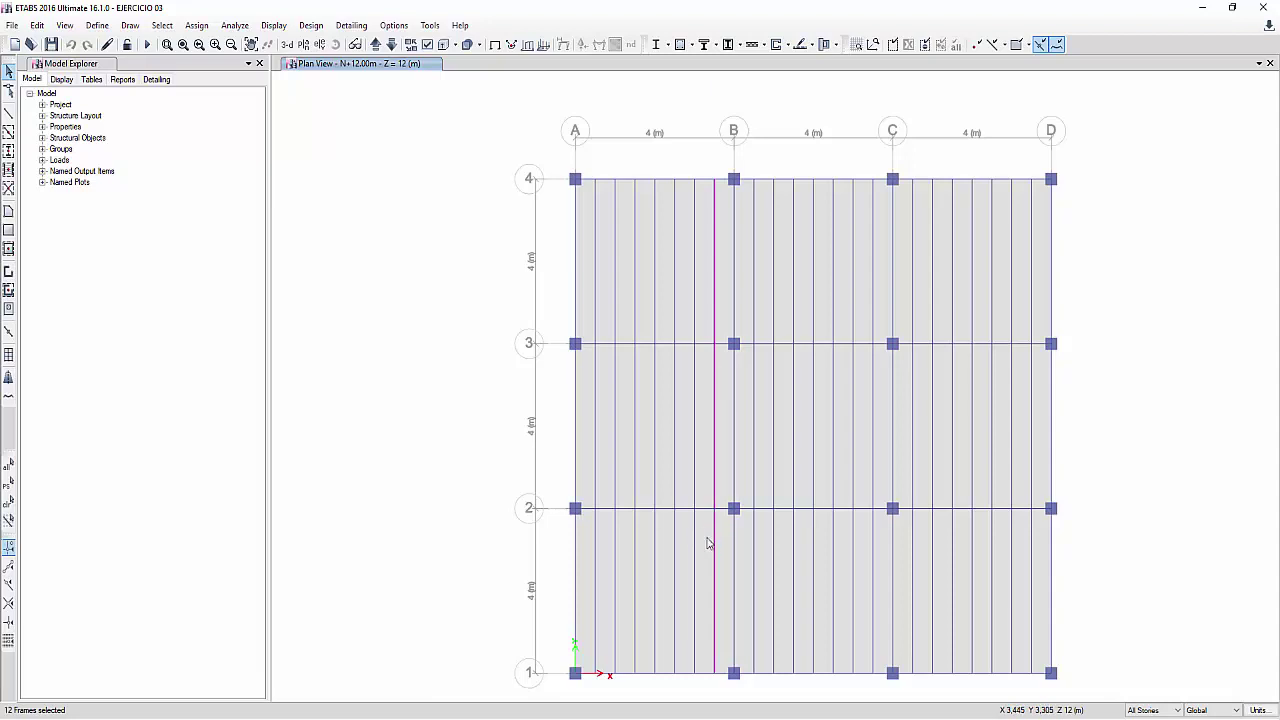
pyautogui.click(634, 543)
pyautogui.click(593, 529)
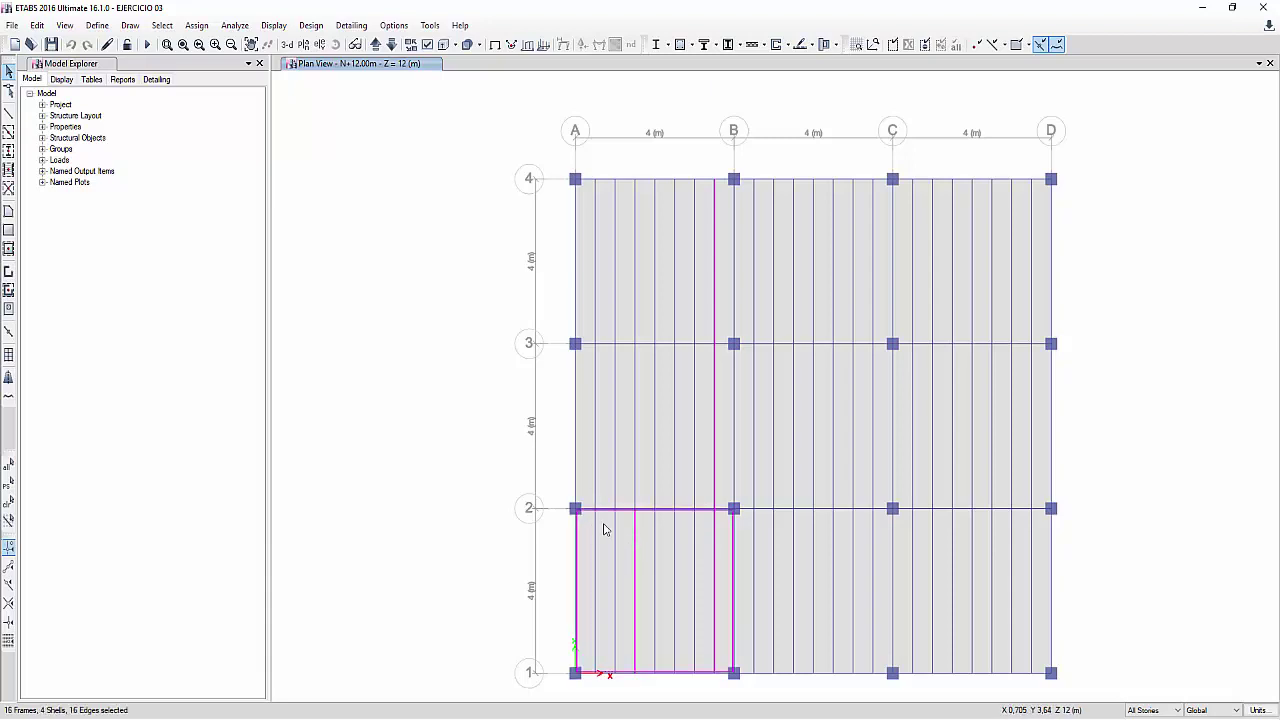
pyautogui.click(603, 529)
pyautogui.click(596, 533)
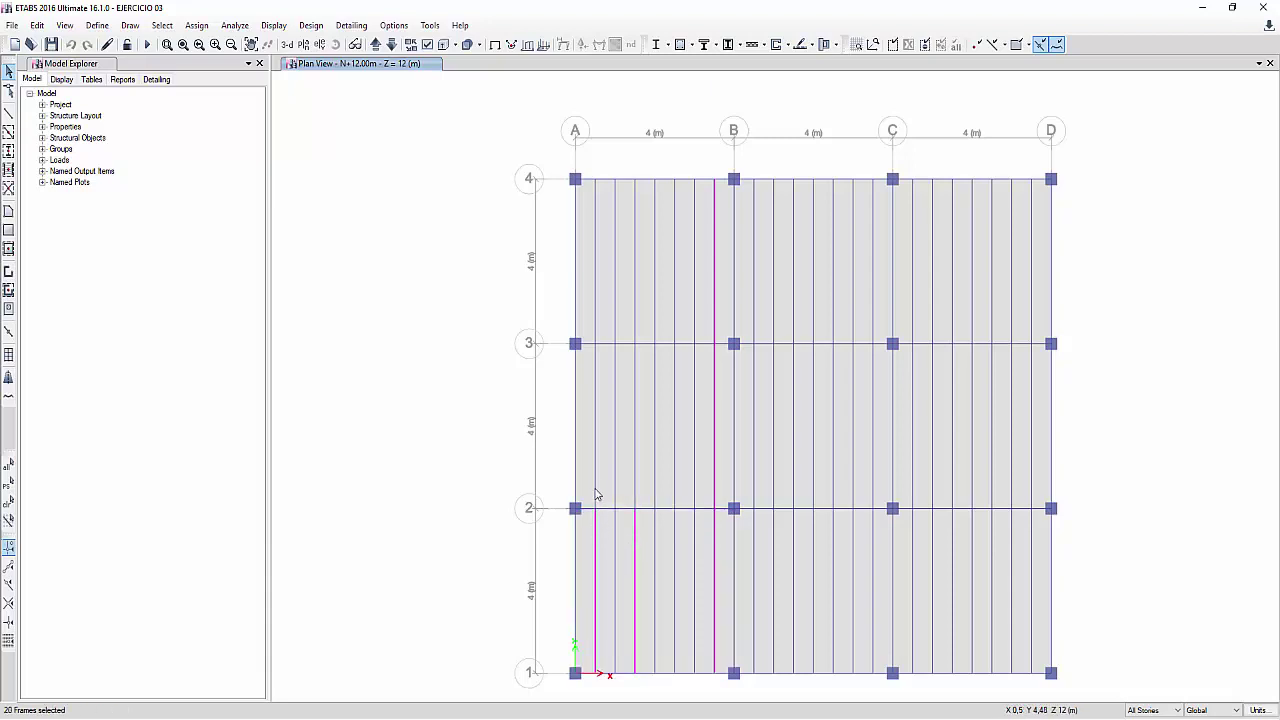
pyautogui.click(636, 484)
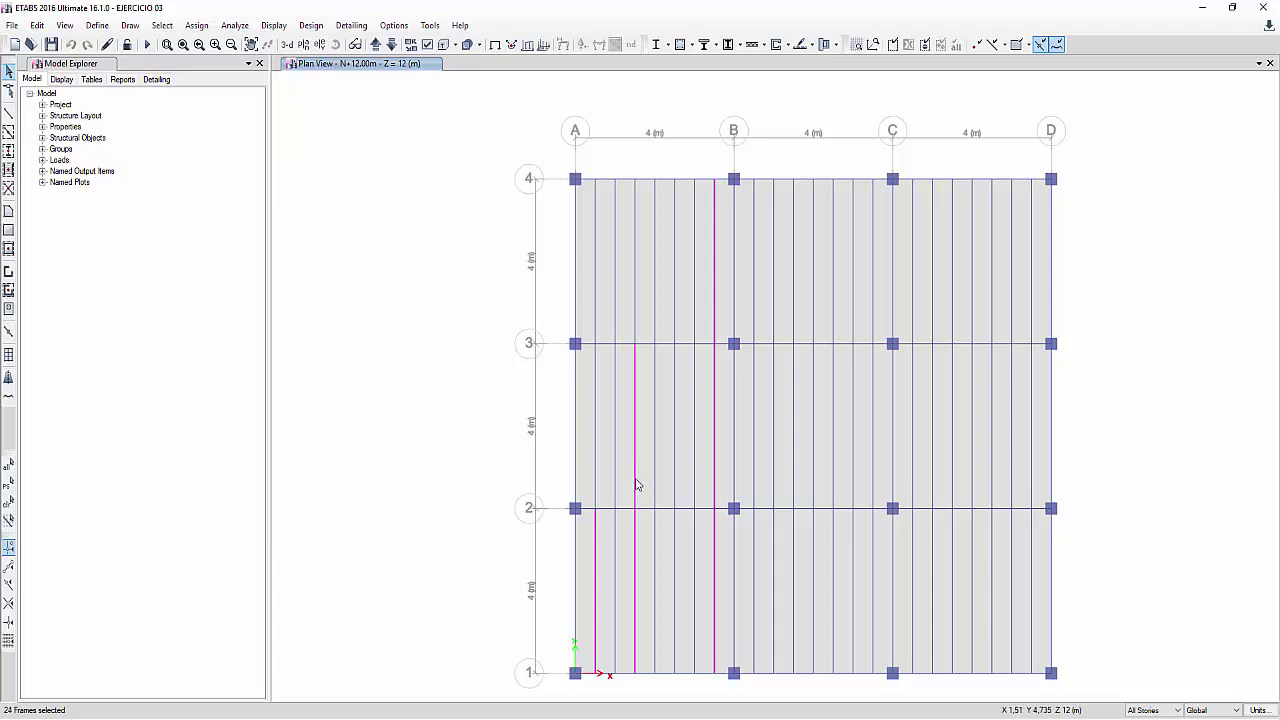
pyautogui.click(596, 368)
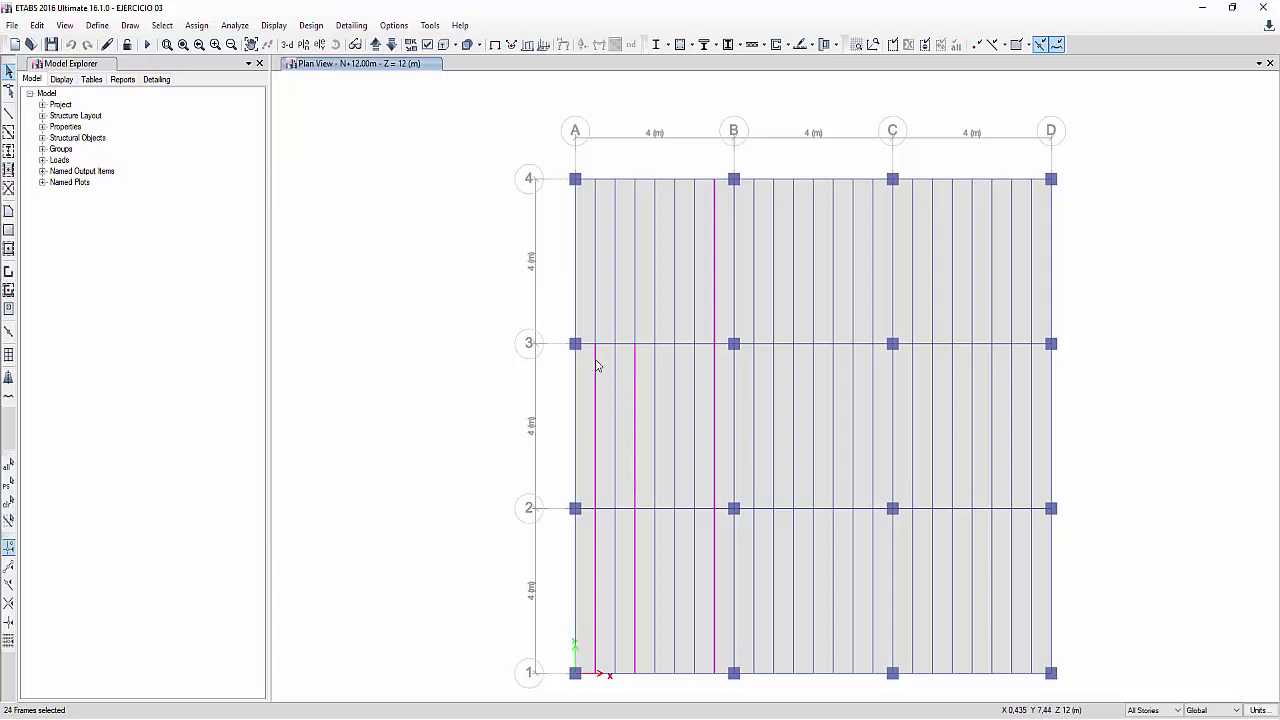
pyautogui.click(594, 300)
pyautogui.click(637, 303)
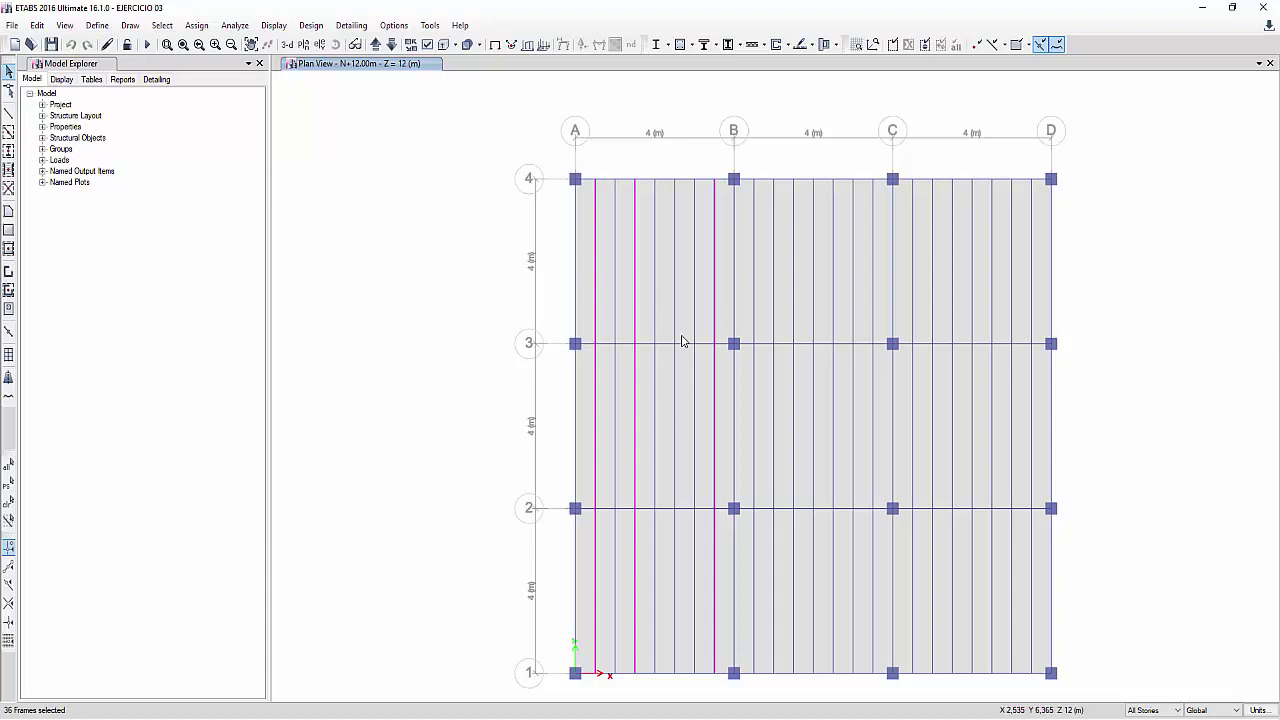
pyautogui.click(675, 330)
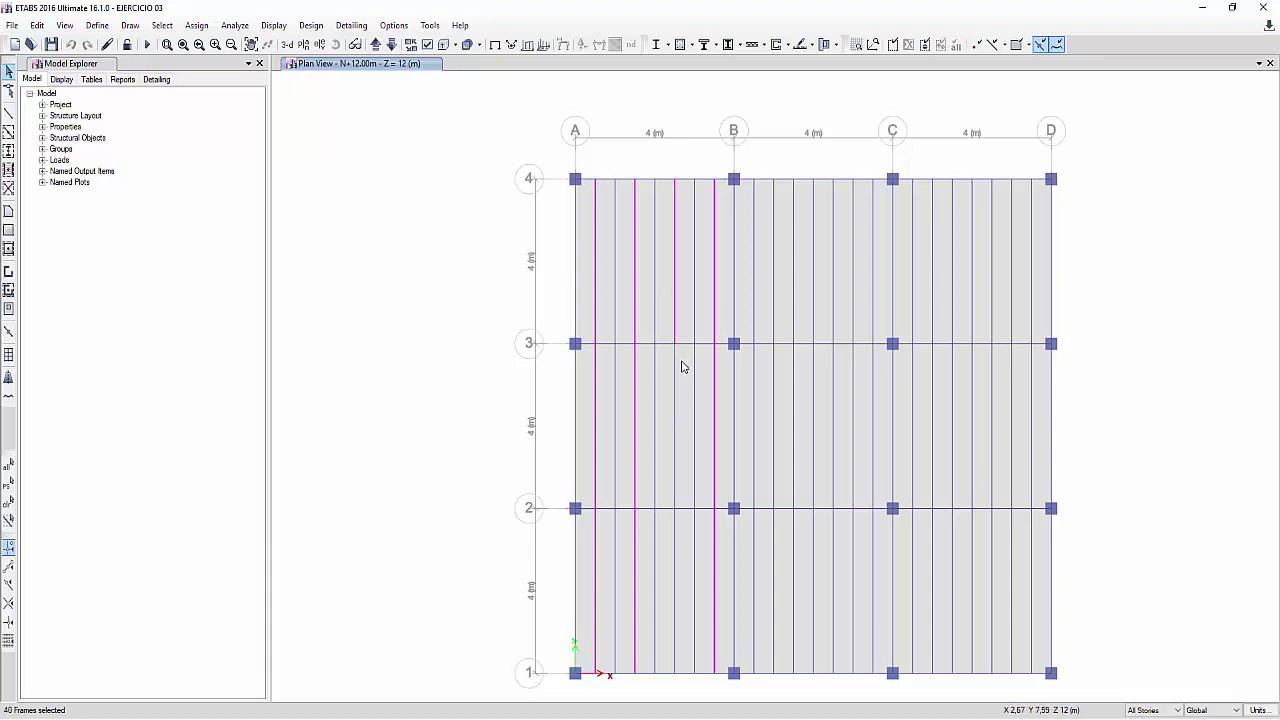
pyautogui.click(677, 368)
pyautogui.click(674, 522)
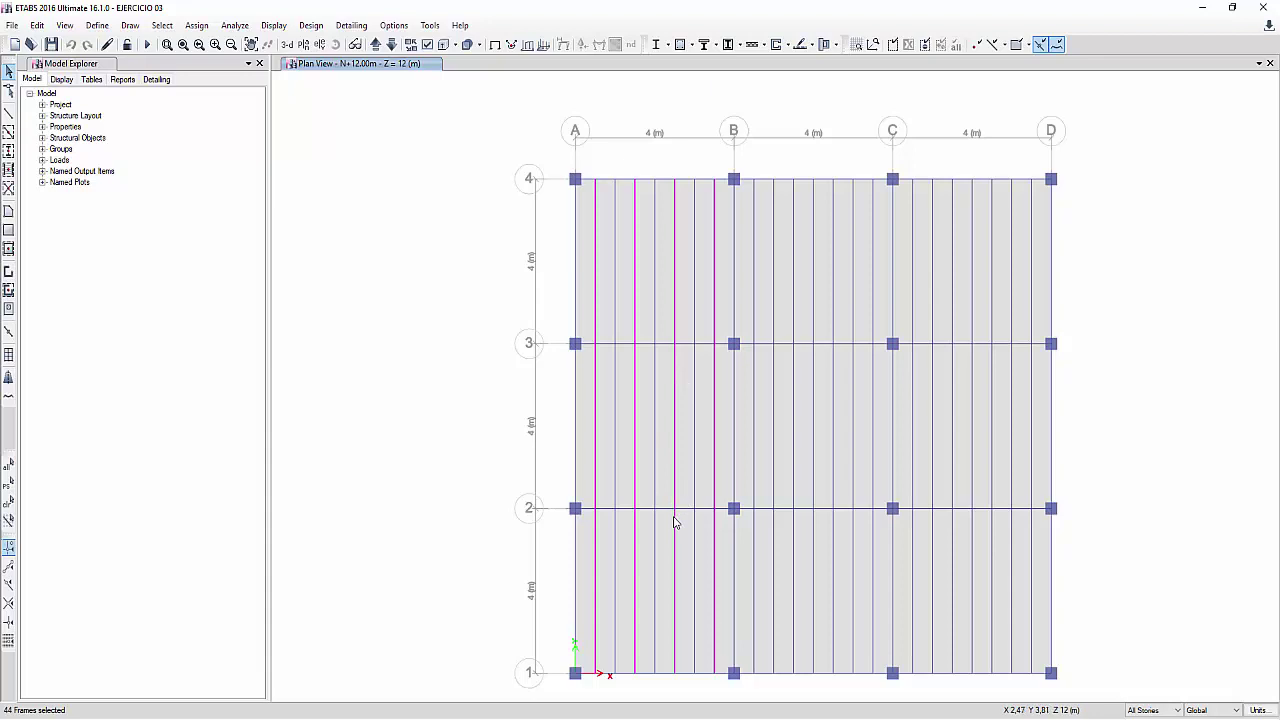
pyautogui.press('Delete')
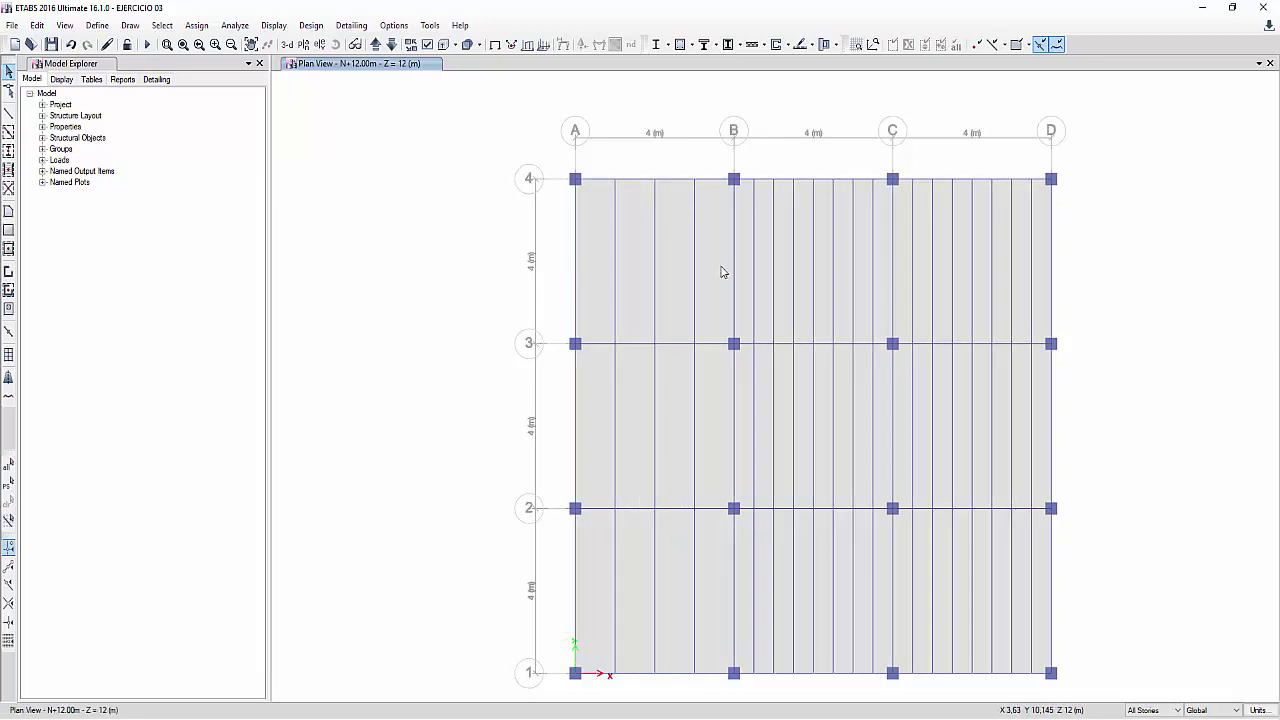
# - Delete the first, third, fifth and seventh joists in bays B-C and C-D, across all three bays from grid 1 to 4
pyautogui.click(755, 260)
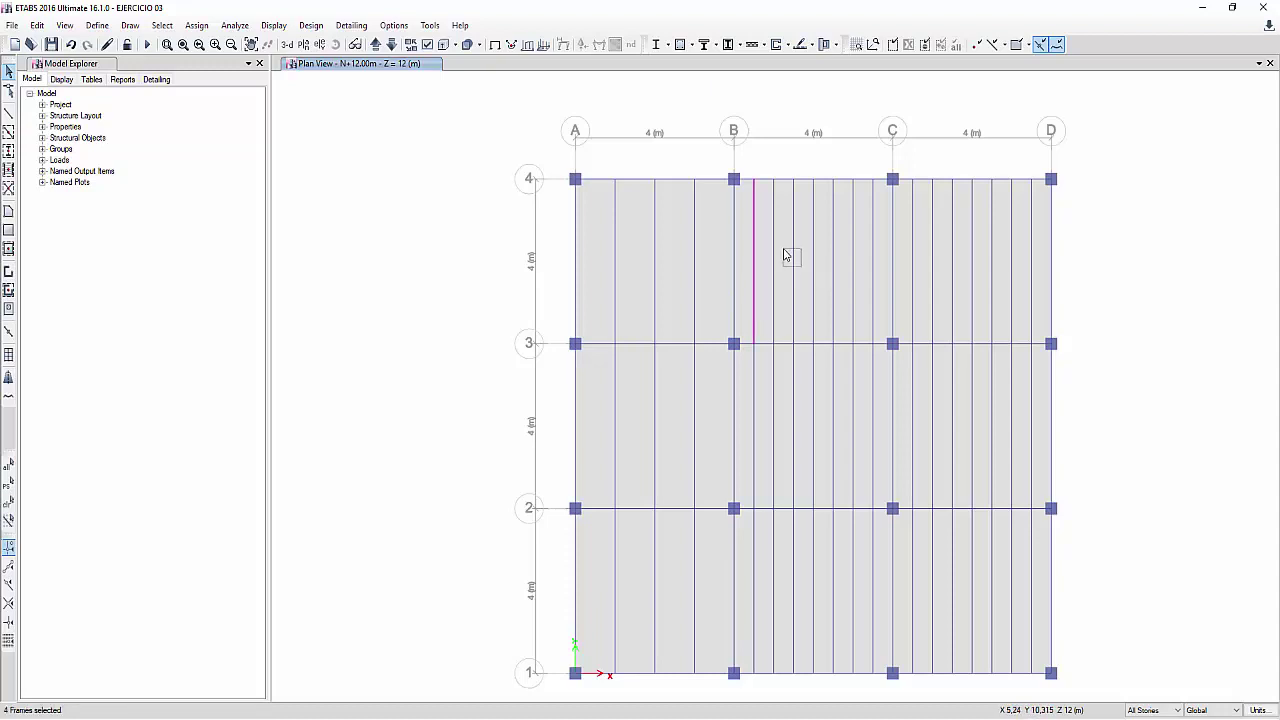
pyautogui.click(791, 255)
pyautogui.click(831, 260)
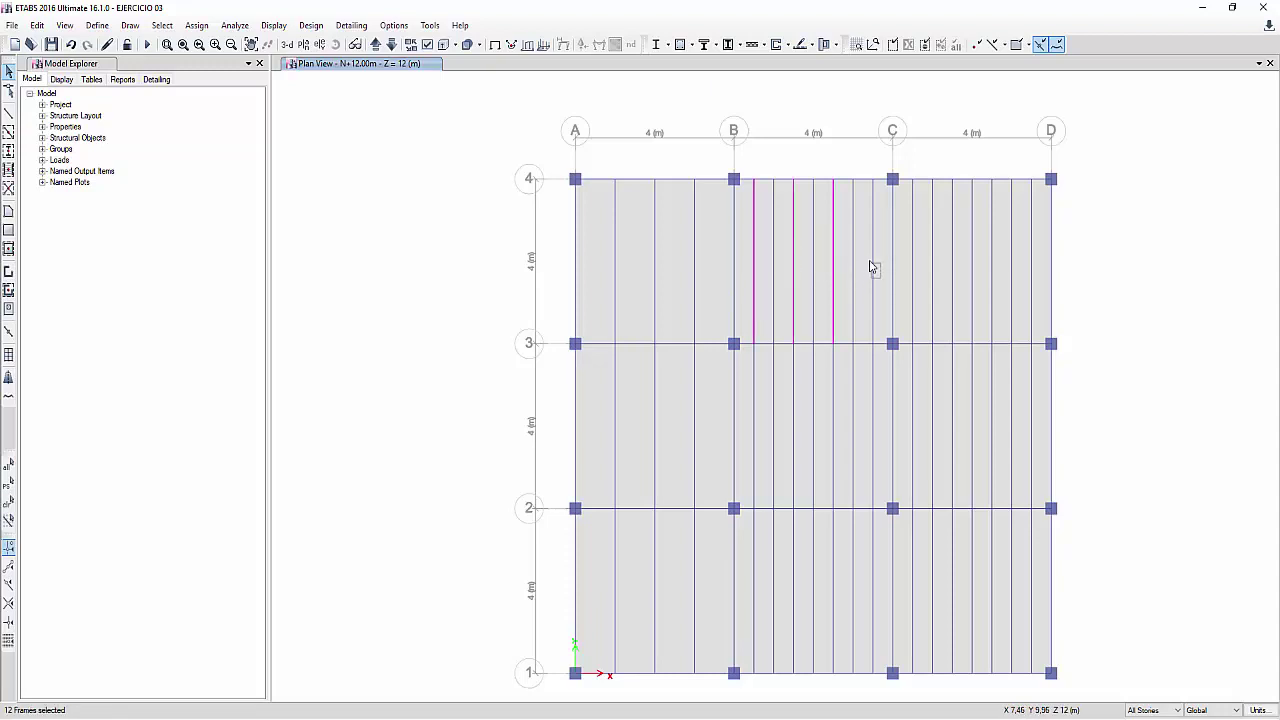
pyautogui.click(872, 267)
pyautogui.click(871, 433)
pyautogui.click(833, 440)
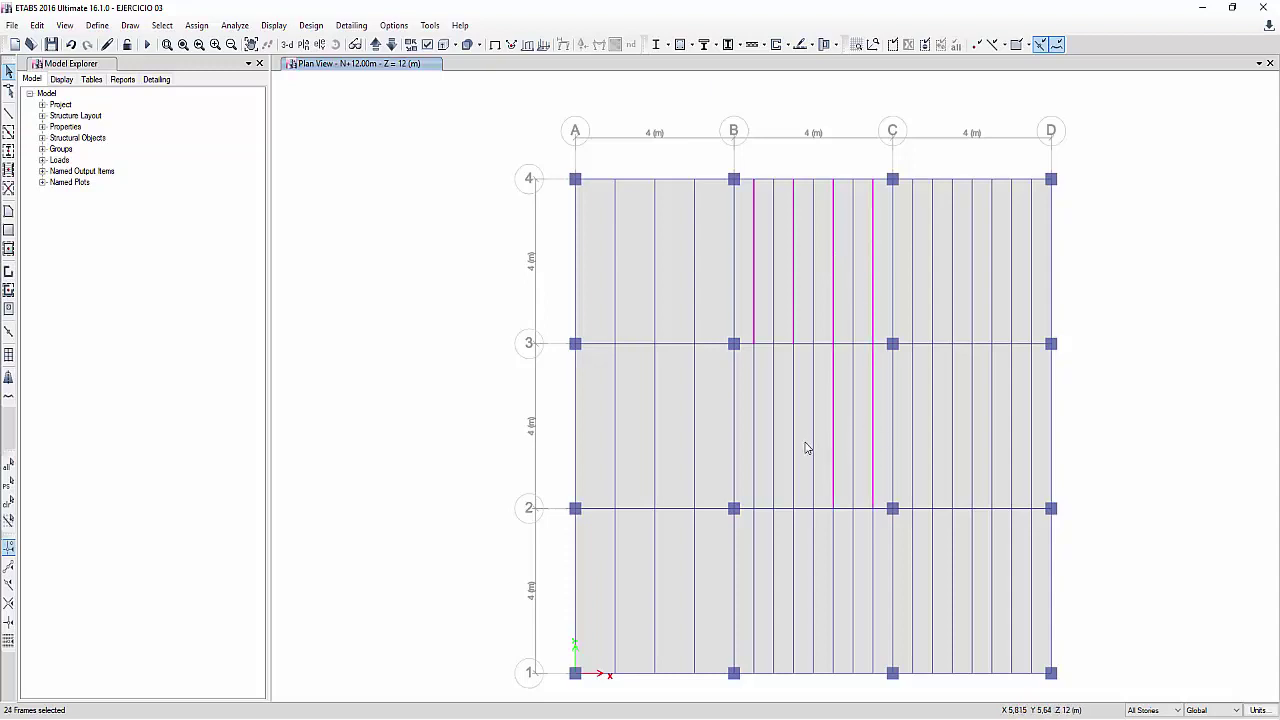
pyautogui.click(794, 446)
pyautogui.click(750, 430)
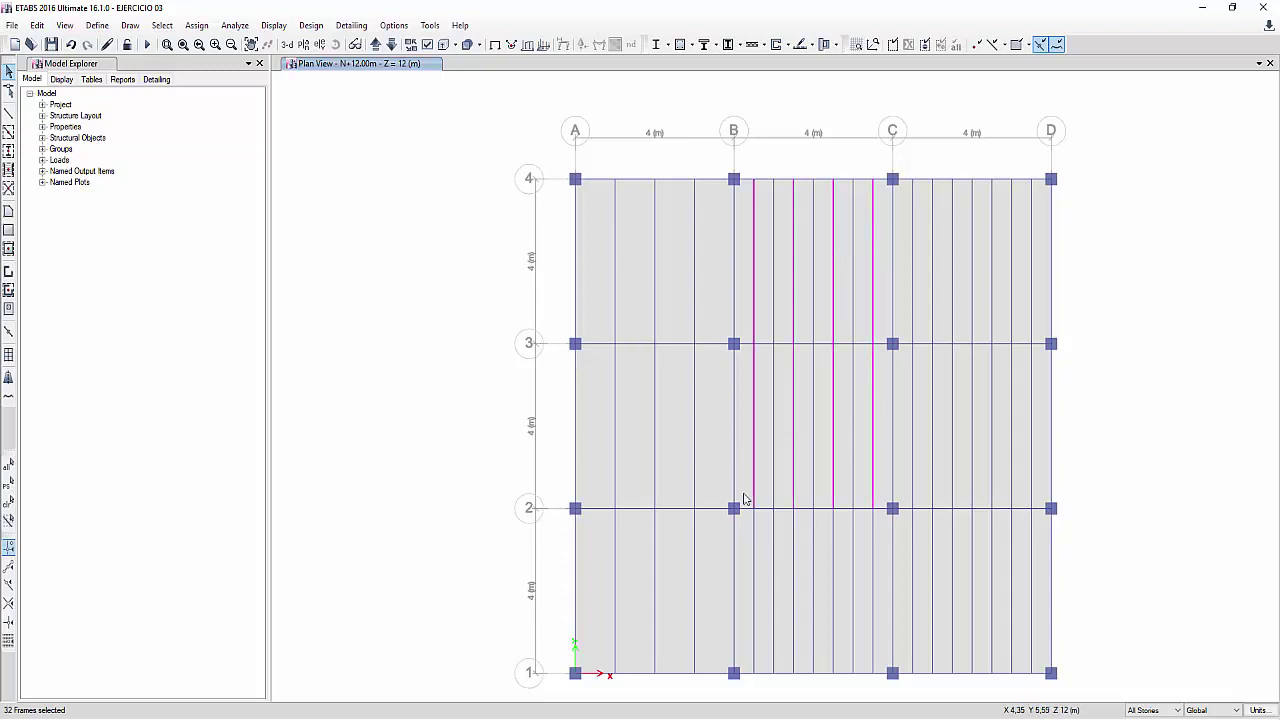
pyautogui.click(763, 572)
pyautogui.click(795, 566)
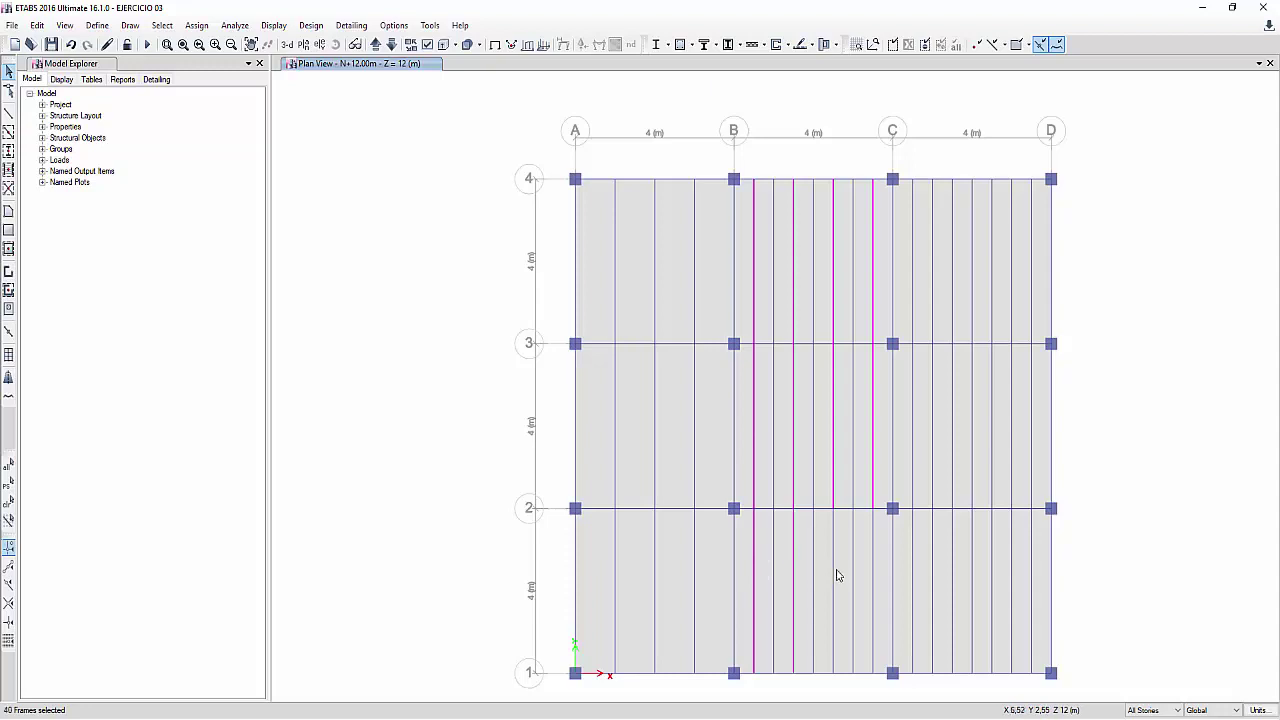
pyautogui.click(838, 565)
pyautogui.click(872, 558)
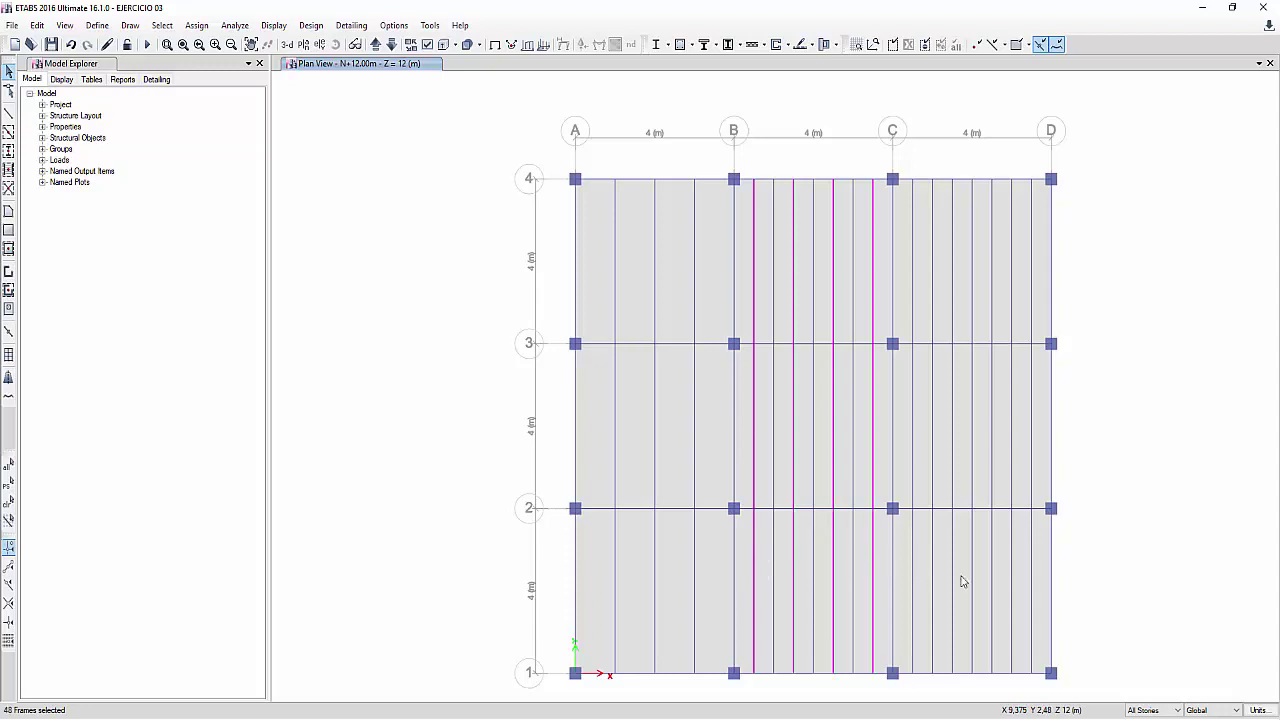
pyautogui.click(951, 562)
pyautogui.click(910, 566)
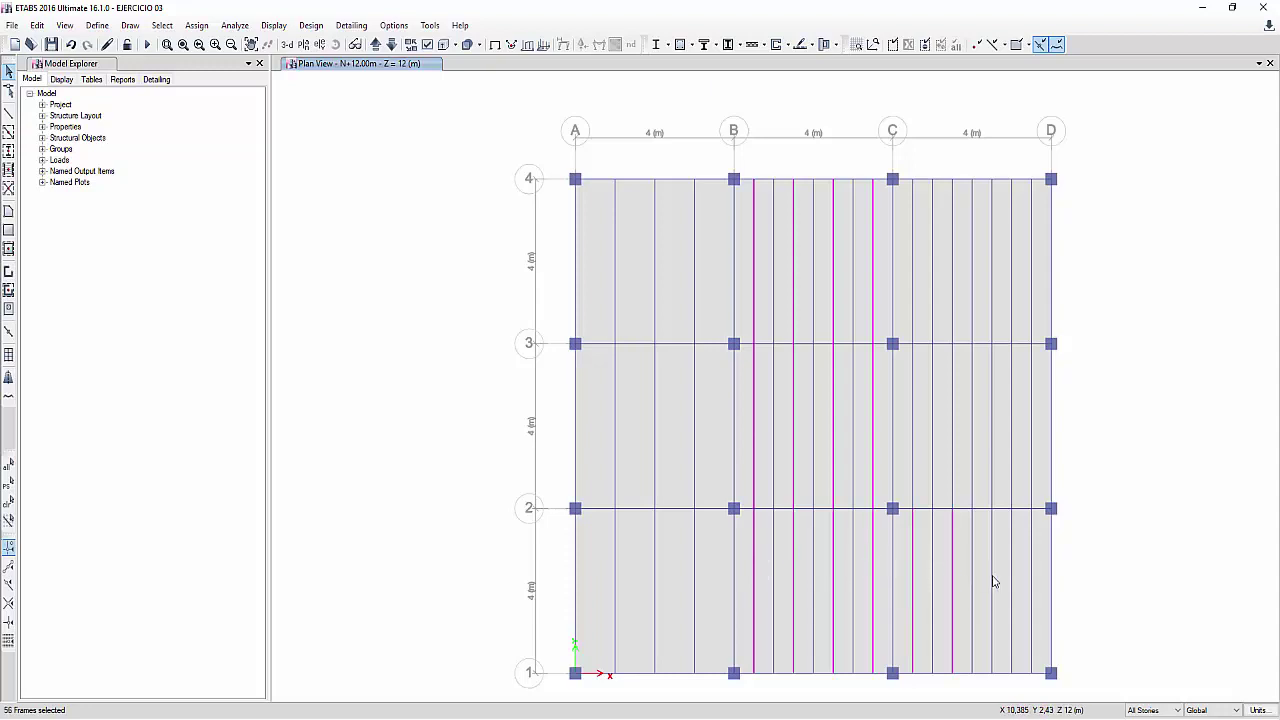
pyautogui.click(993, 566)
pyautogui.click(1032, 566)
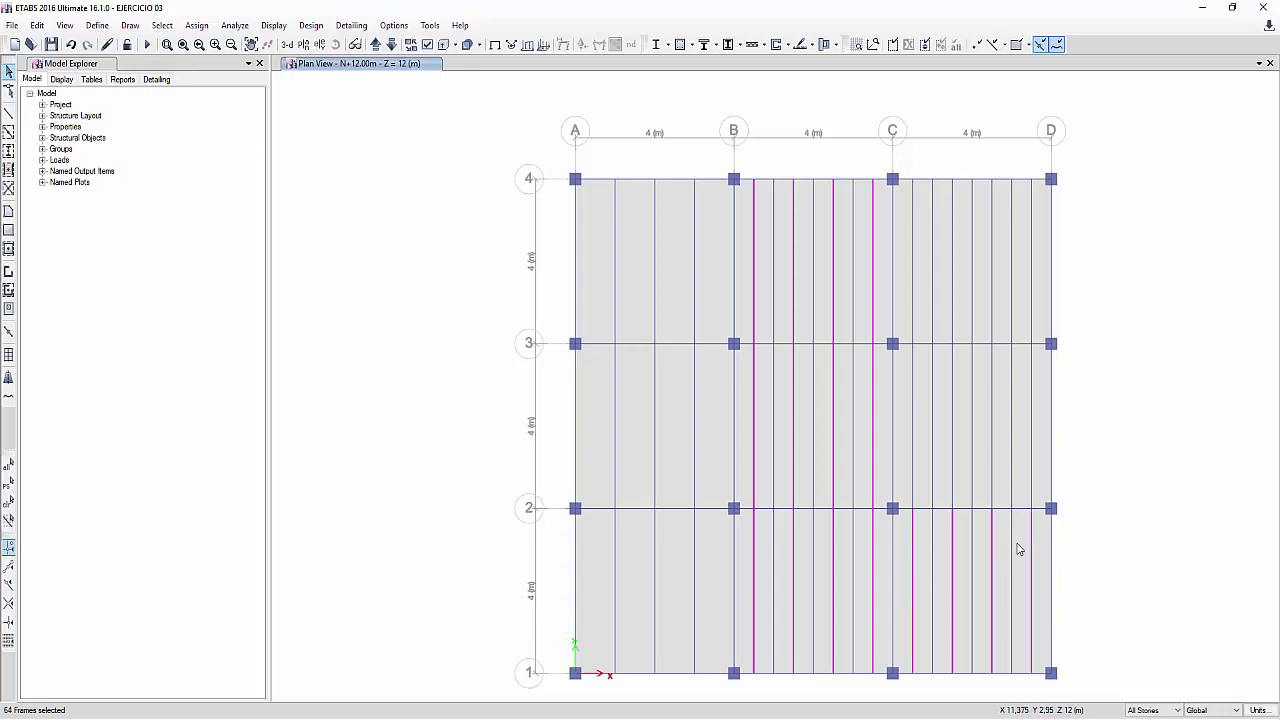
pyautogui.click(1031, 463)
pyautogui.click(988, 453)
pyautogui.click(951, 444)
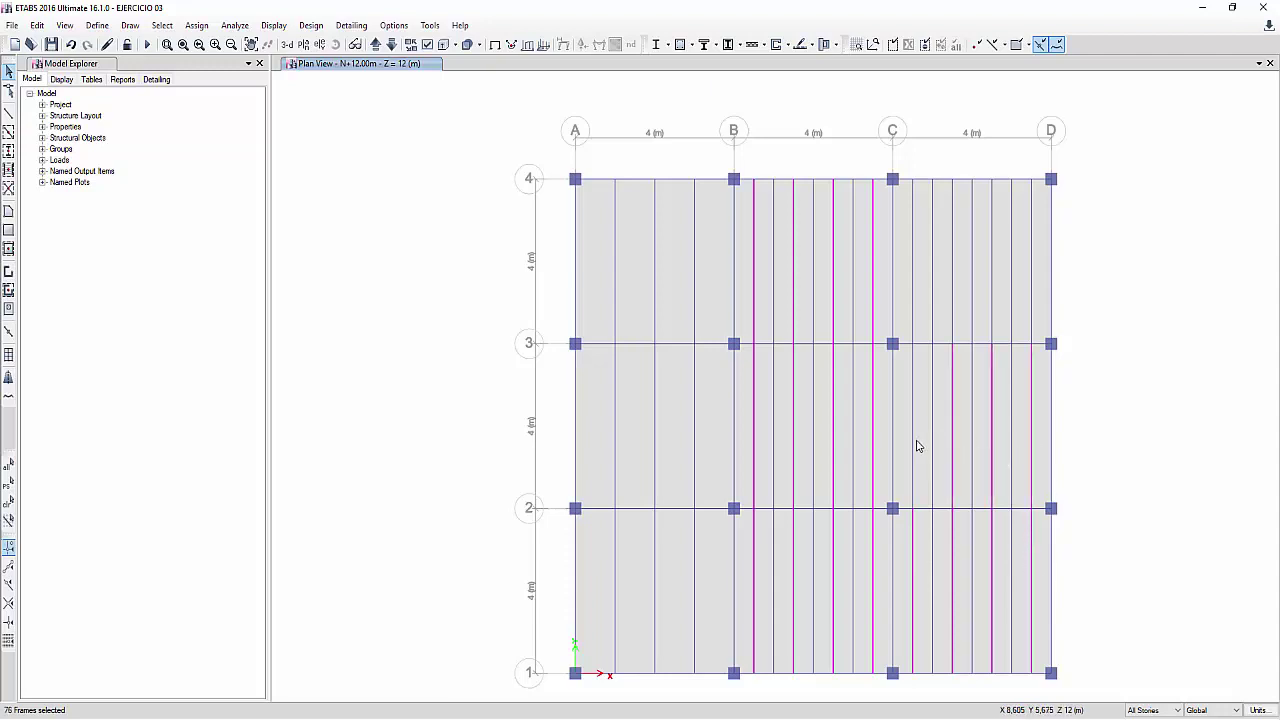
pyautogui.click(911, 420)
pyautogui.click(910, 258)
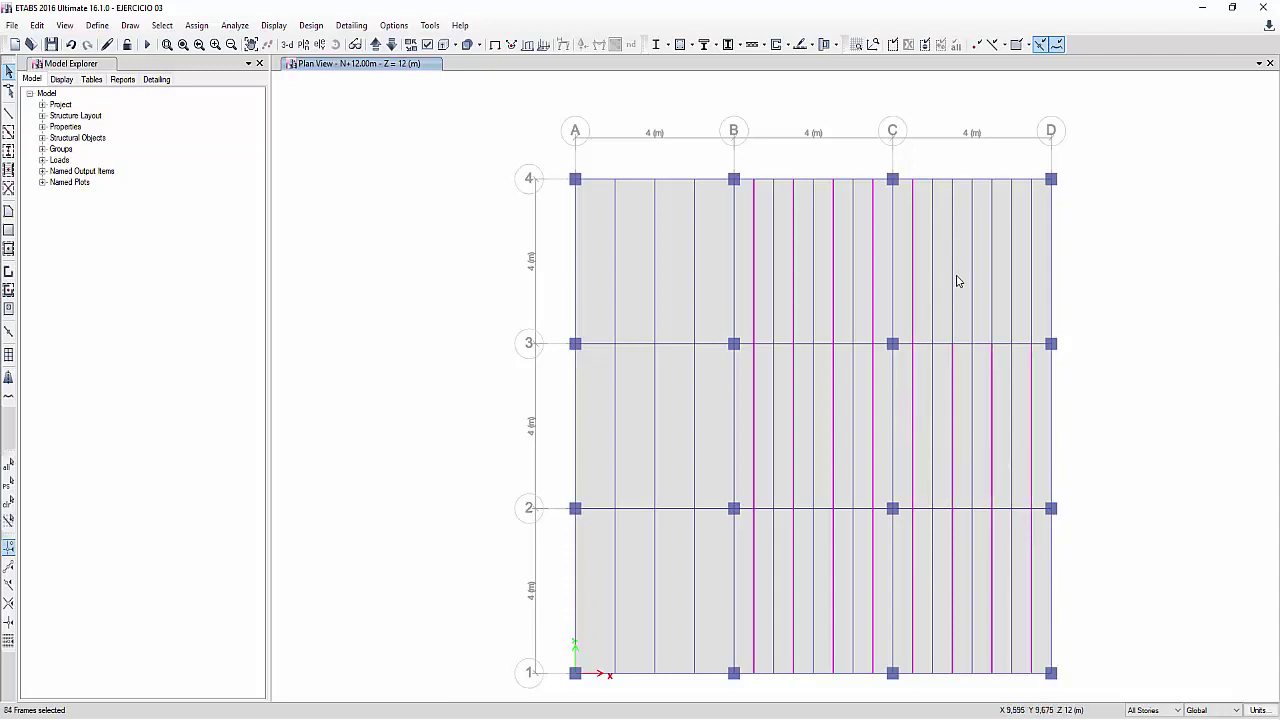
pyautogui.click(954, 279)
pyautogui.click(991, 291)
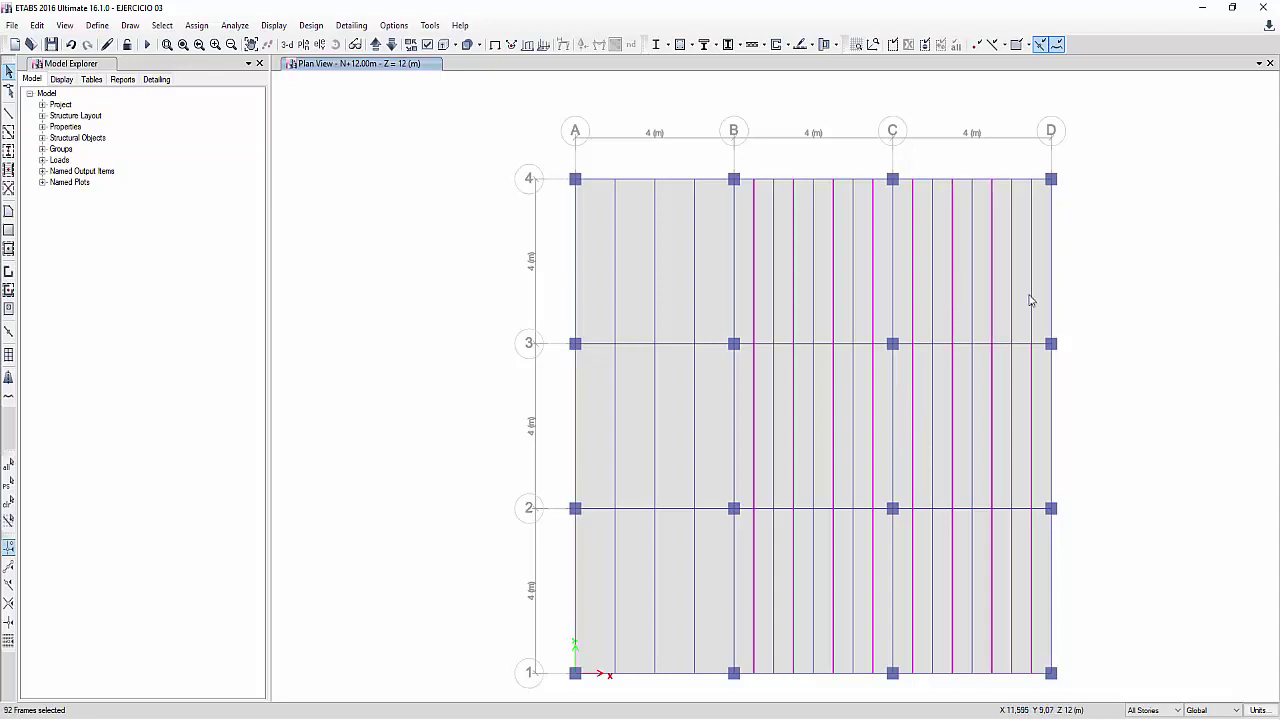
pyautogui.hotkey('ctrl', 'q')
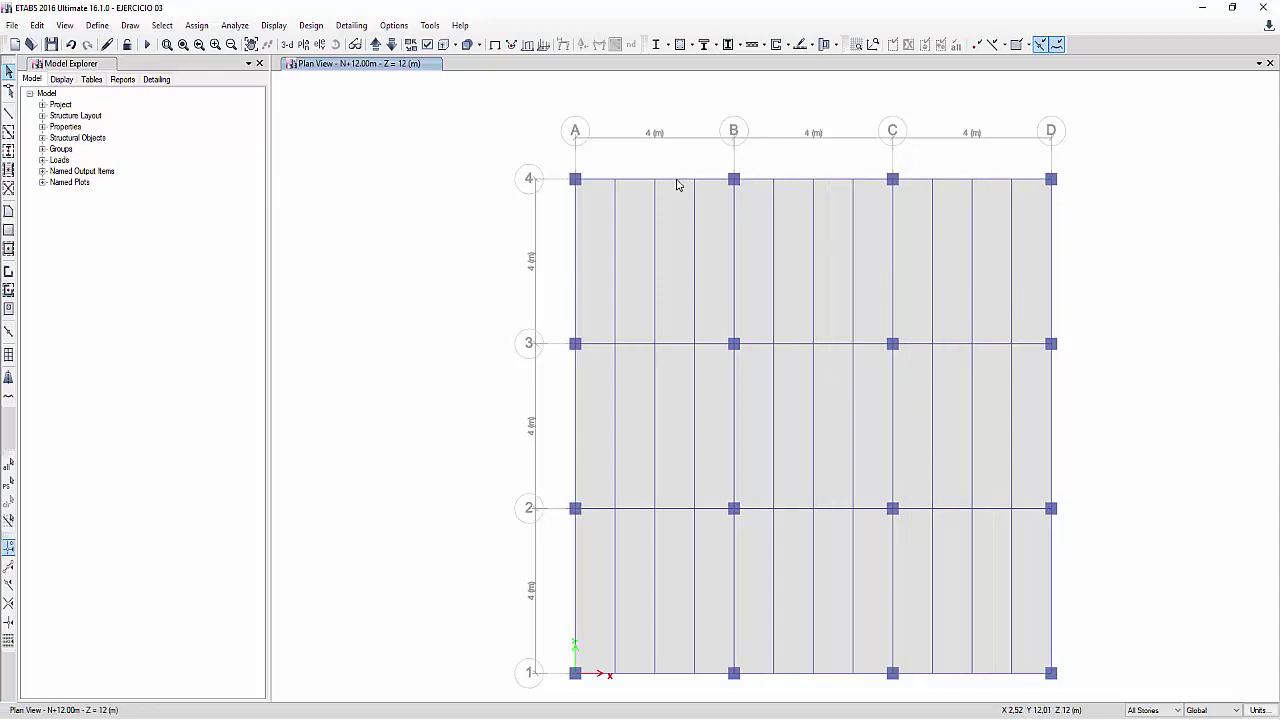
# - Go down to the N+9.00m plan and select all frames with the column properties C-30X30 through C-40X40*
pyautogui.click(393, 46)
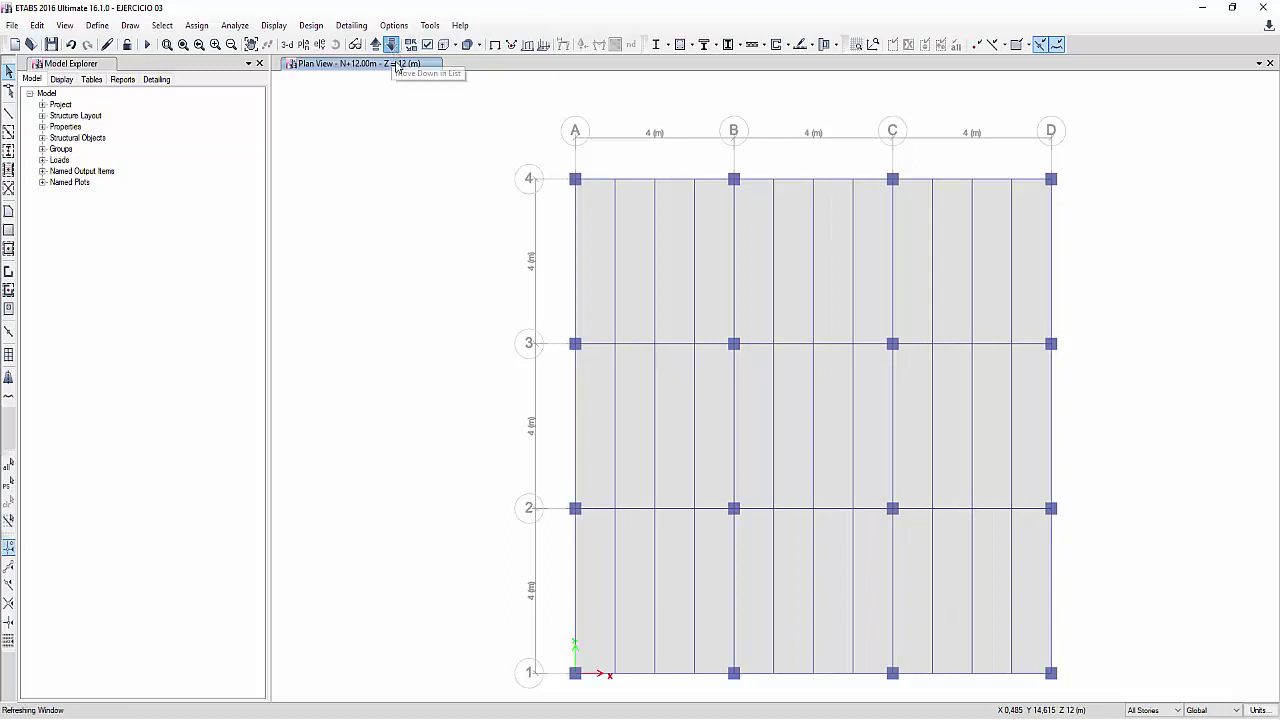
pyautogui.click(196, 25)
pyautogui.moveTo(162, 25)
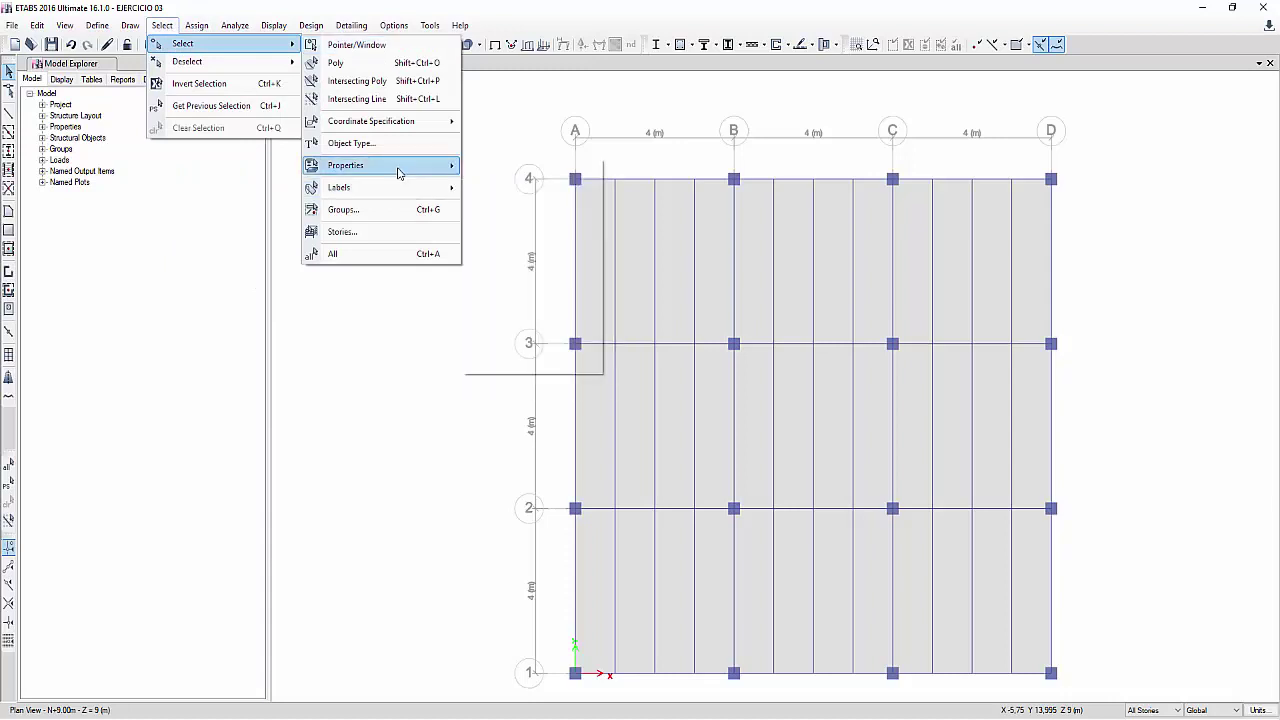
pyautogui.moveTo(400, 166)
pyautogui.click(490, 197)
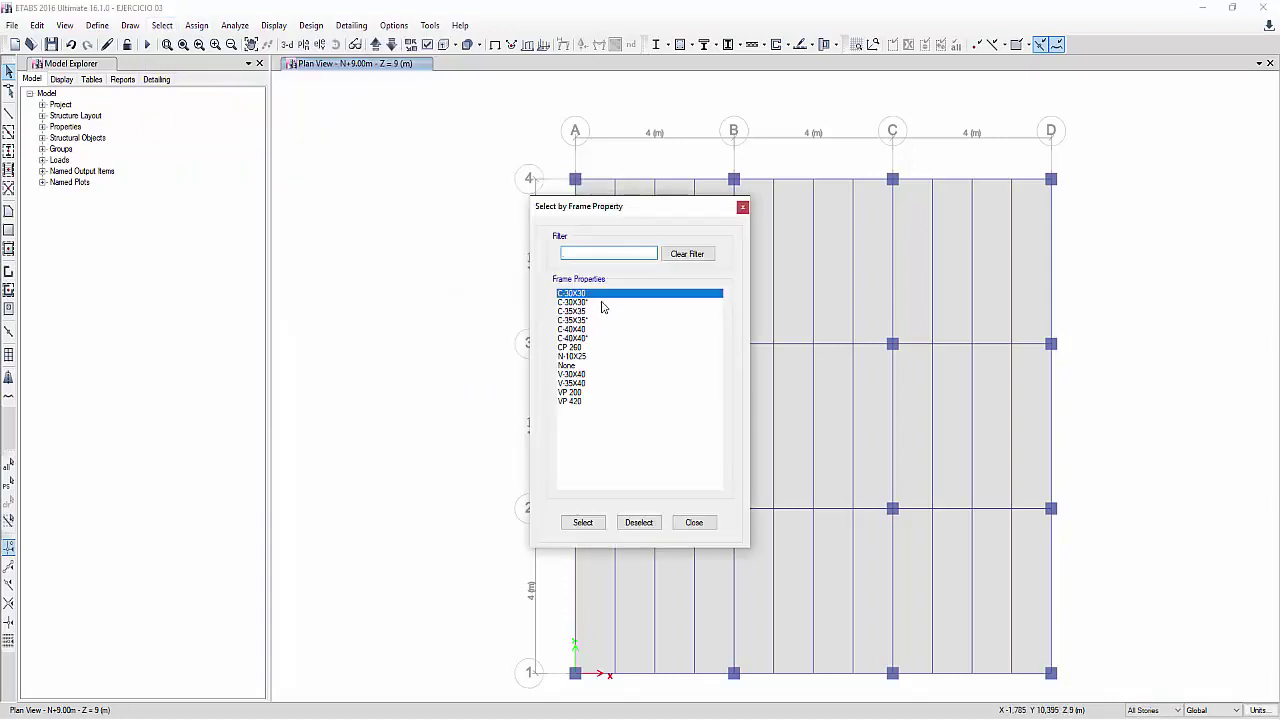
pyautogui.moveTo(603, 304); pyautogui.dragTo(603, 341)
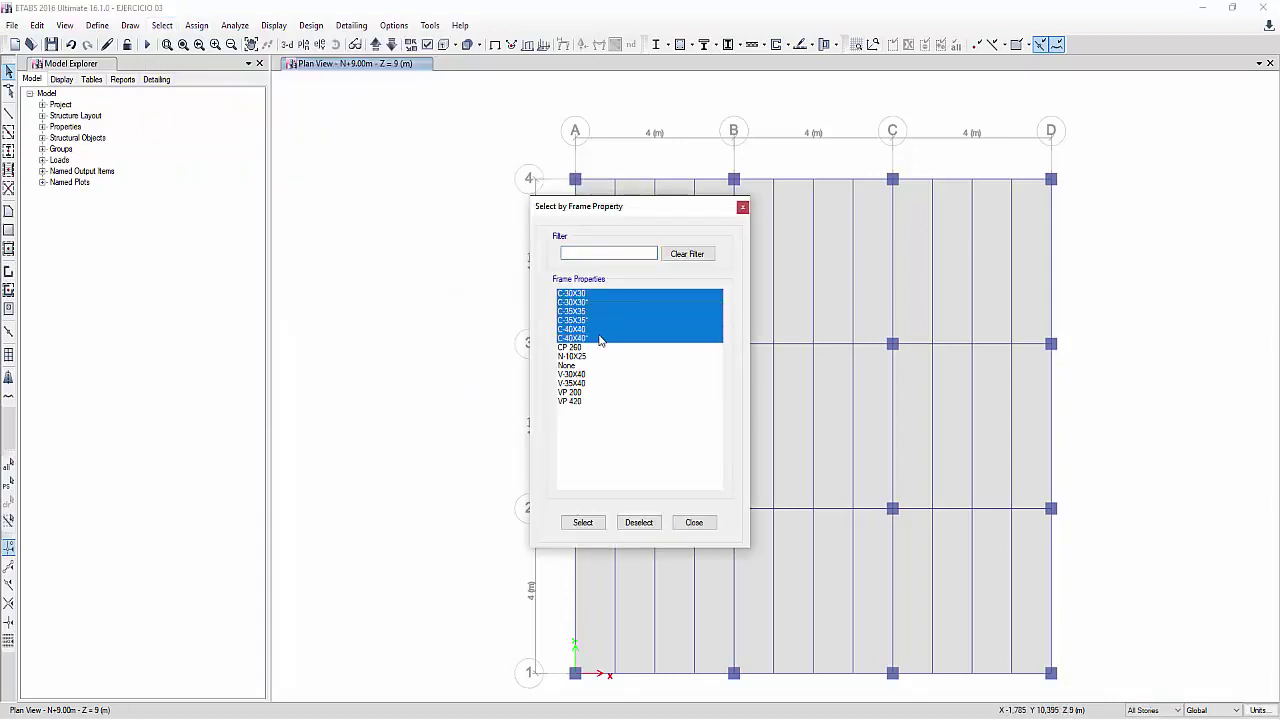
pyautogui.click(585, 524)
pyautogui.click(491, 114)
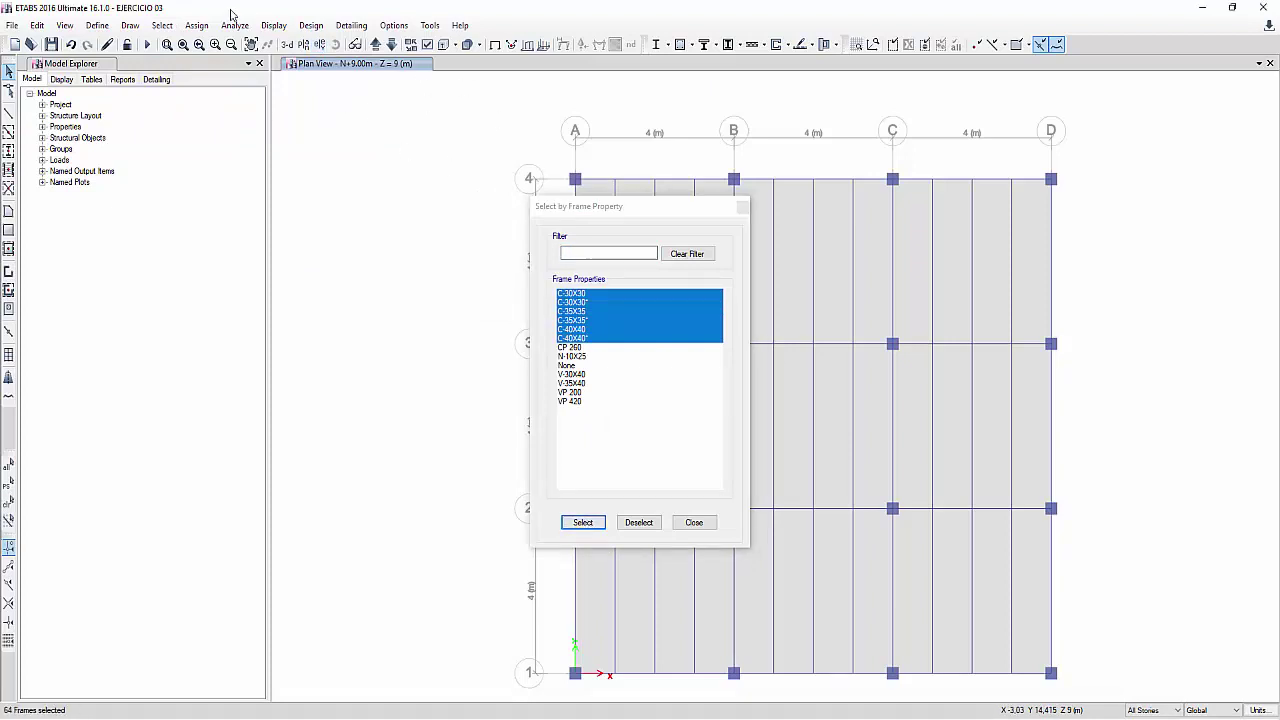
# - Assign the CP 260 frame section to the selected column frames
pyautogui.click(200, 25)
pyautogui.moveTo(212, 62)
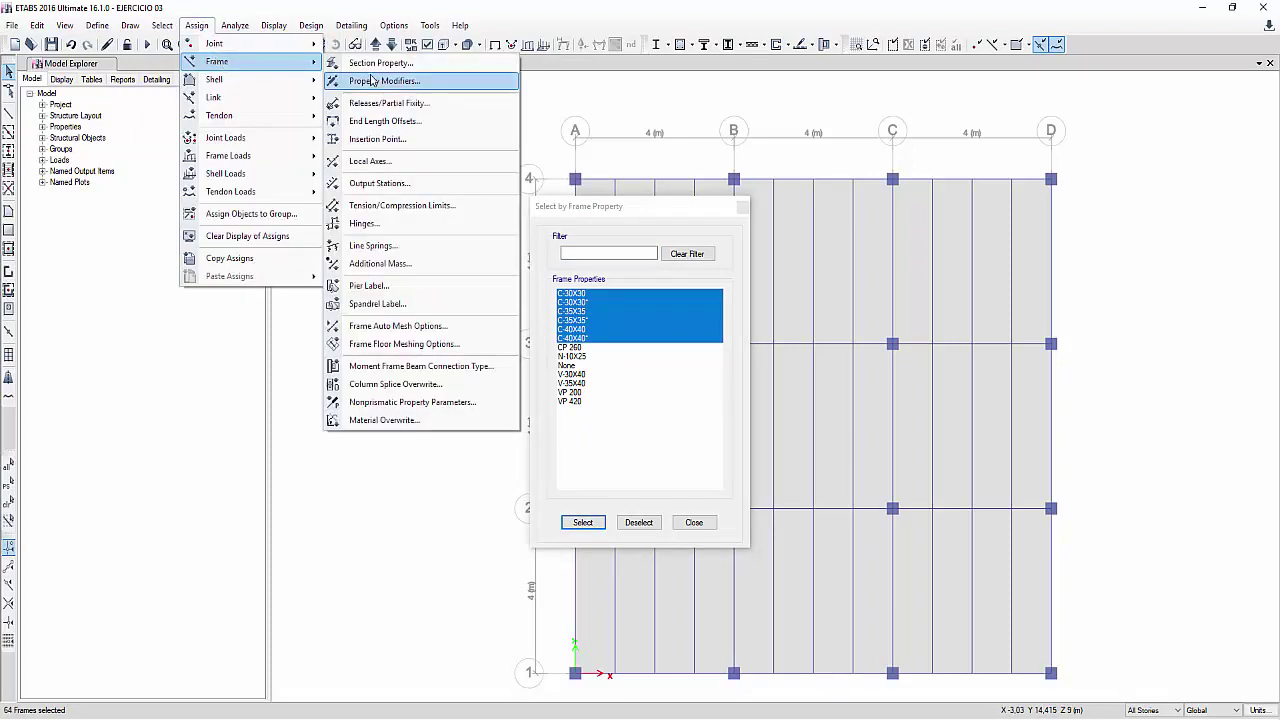
pyautogui.click(380, 63)
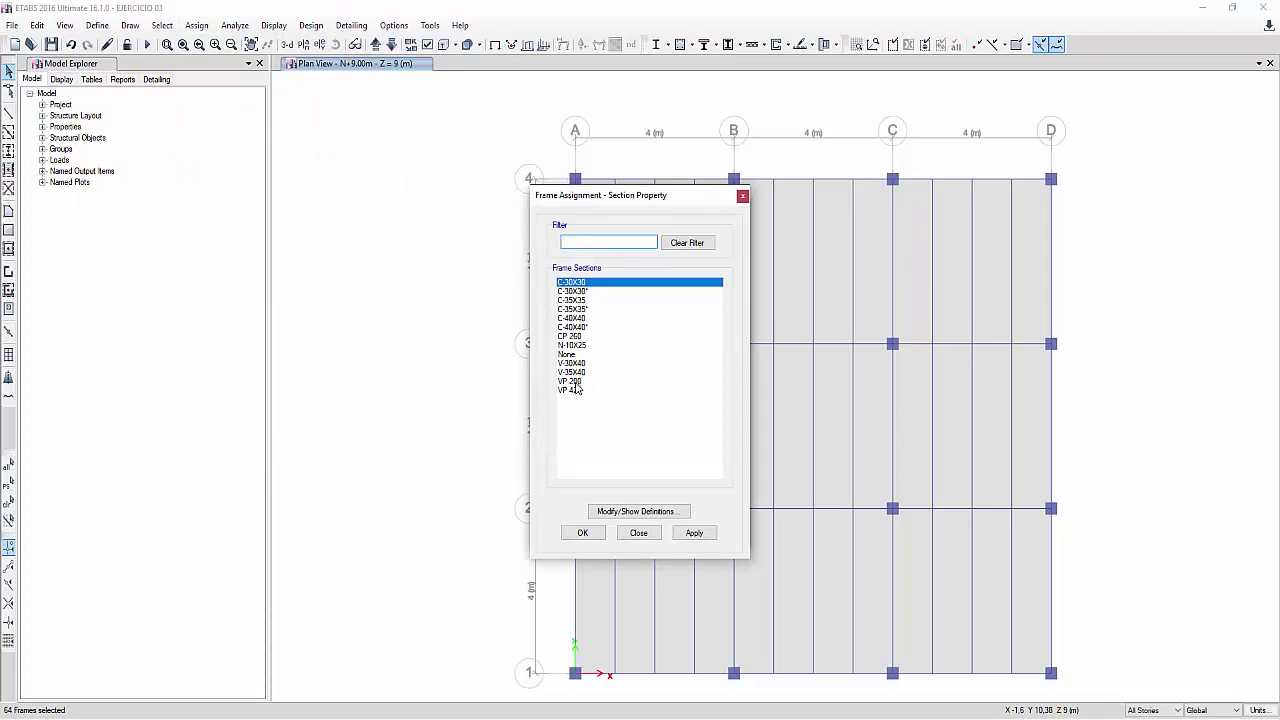
pyautogui.click(574, 338)
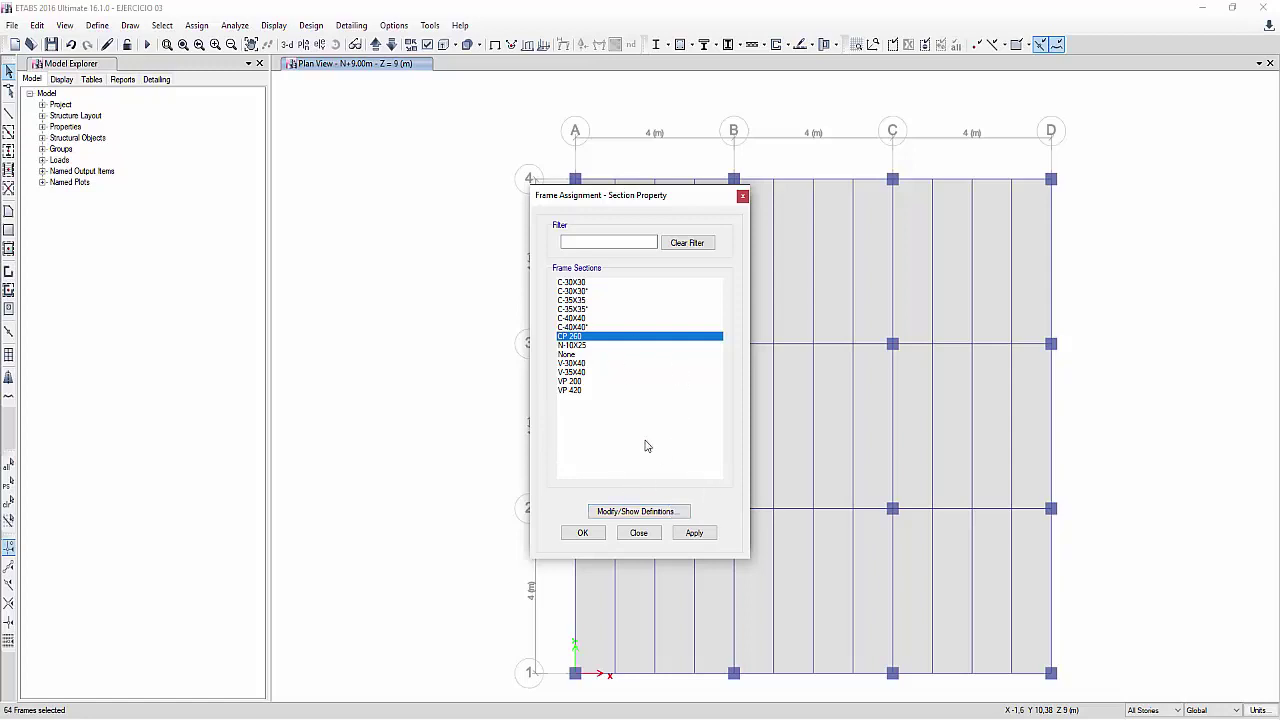
pyautogui.click(695, 533)
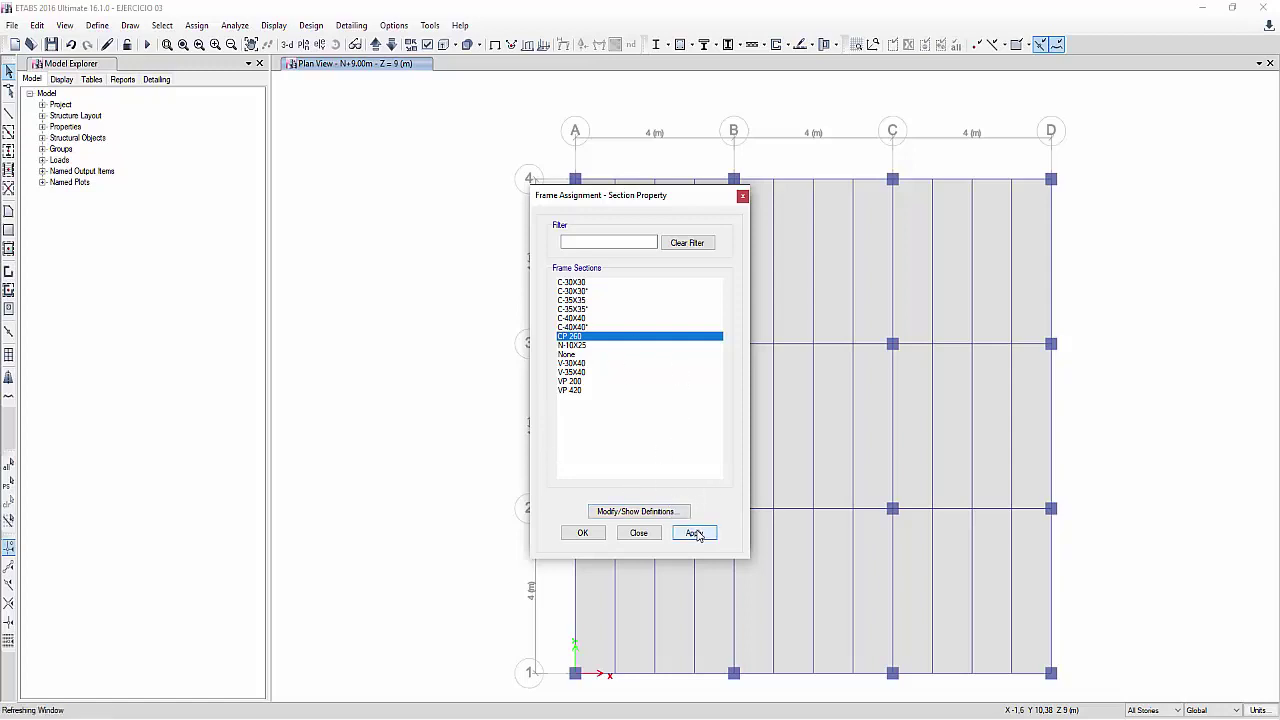
# - Select all frames with the N-10X25 property and assign them the VP 200 section
pyautogui.moveTo(660, 195)
pyautogui.mouseDown()
pyautogui.moveTo(553, 209)
pyautogui.moveTo(225, 163)
pyautogui.mouseUp()
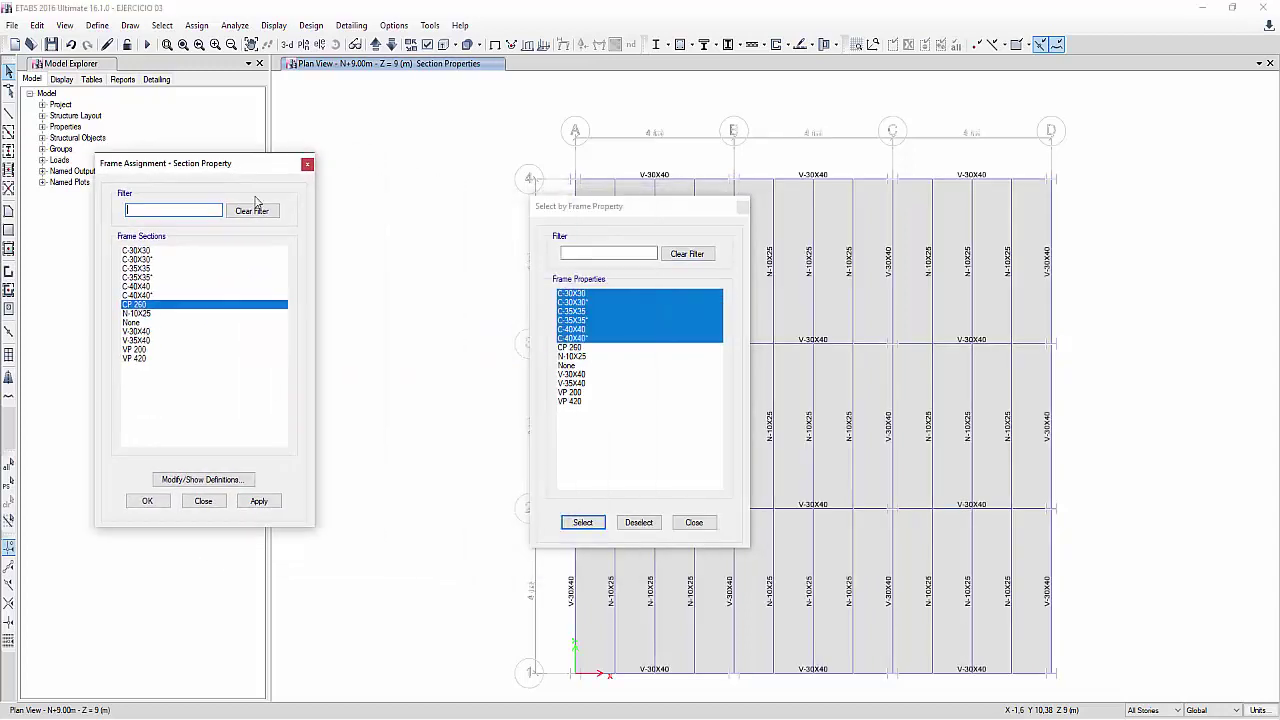
pyautogui.click(590, 366)
pyautogui.click(581, 357)
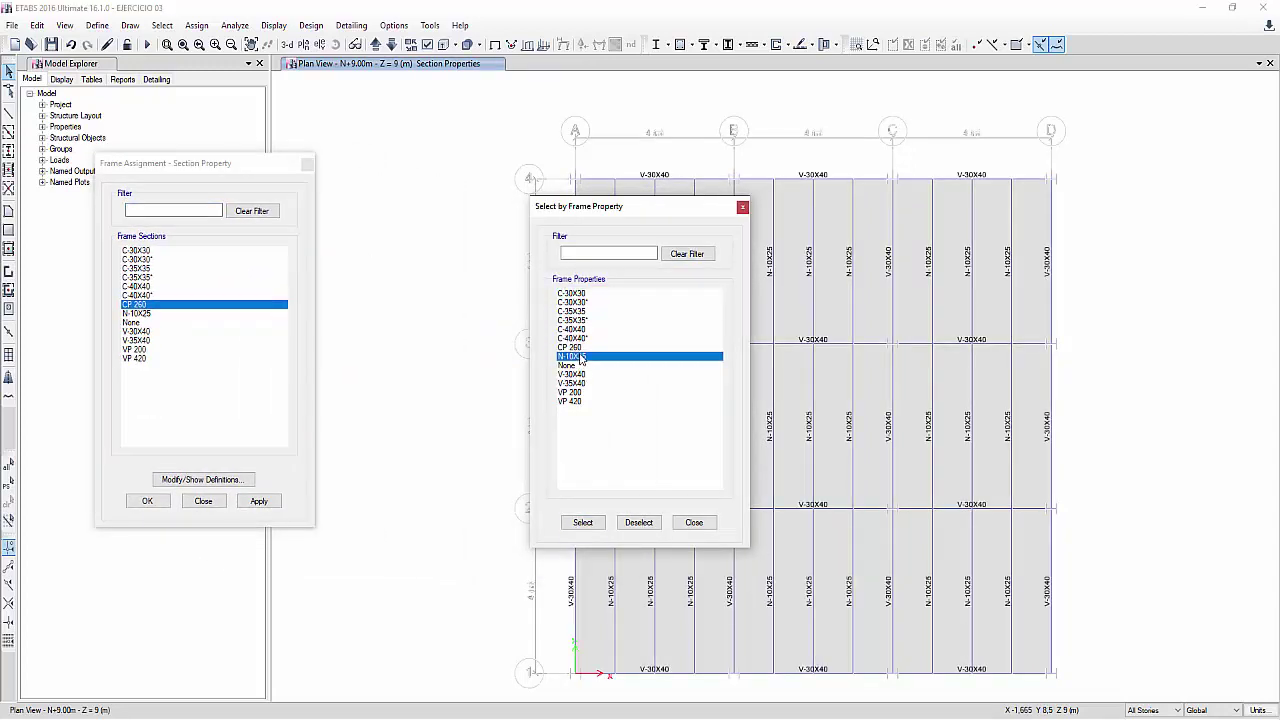
pyautogui.click(603, 523)
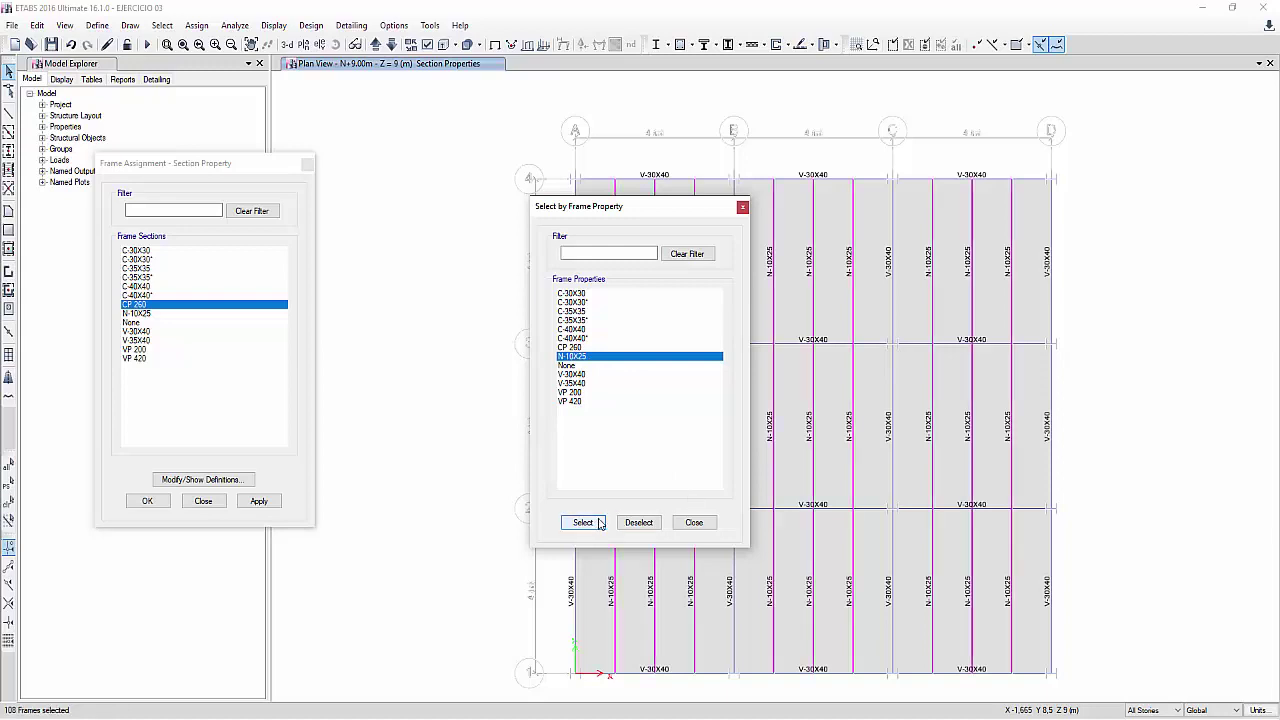
pyautogui.click(137, 350)
pyautogui.click(258, 501)
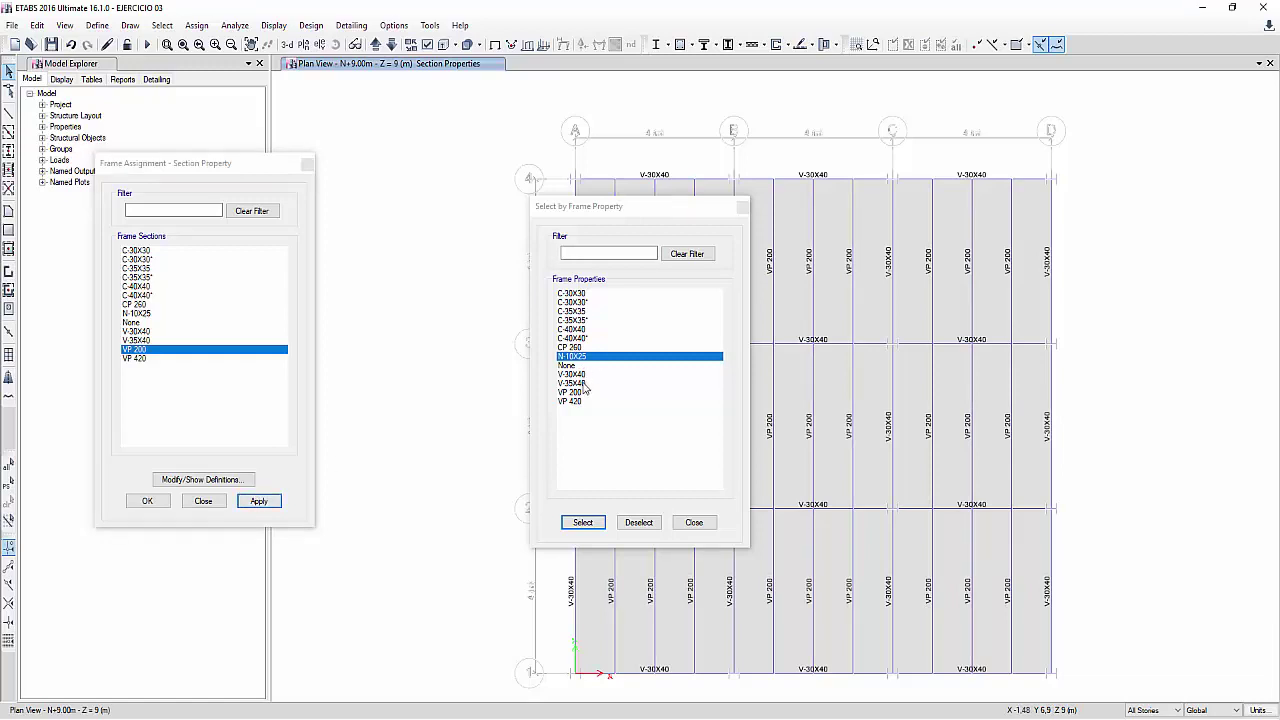
# - Select all V-30X40 beams, assign them the VP 420 section, and close the assignment and selection dialogs
pyautogui.click(582, 376)
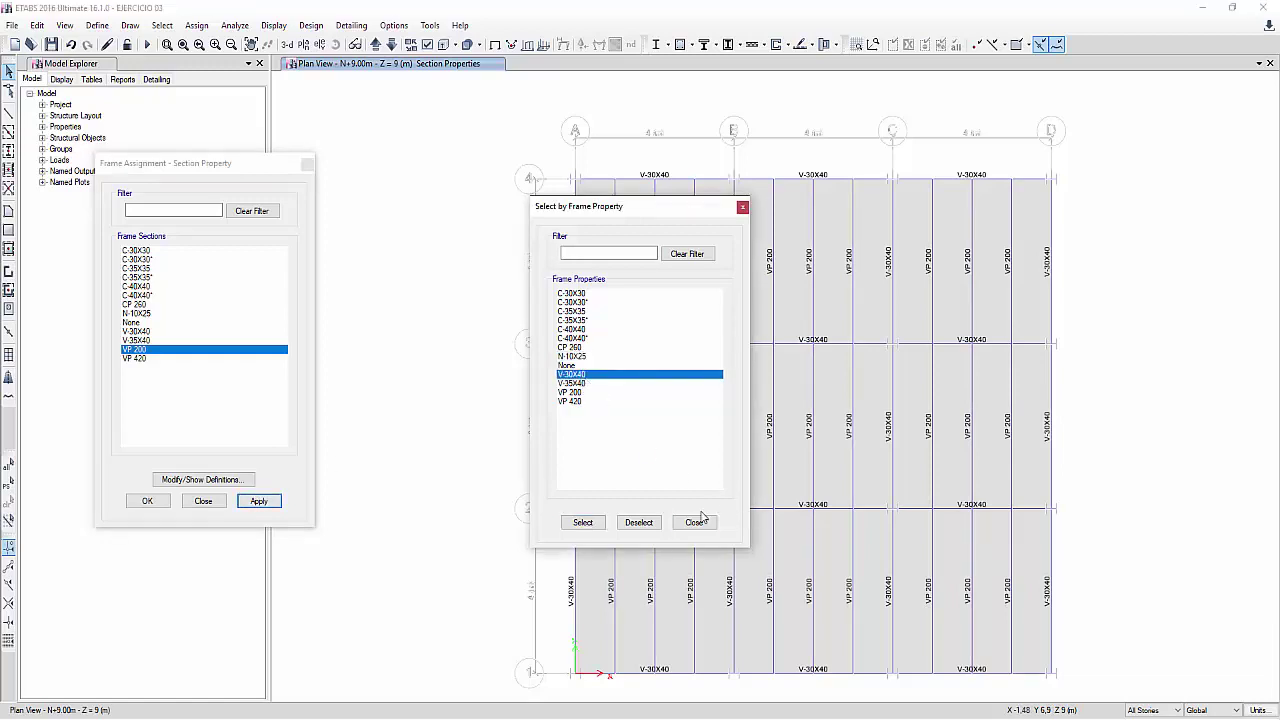
pyautogui.click(583, 523)
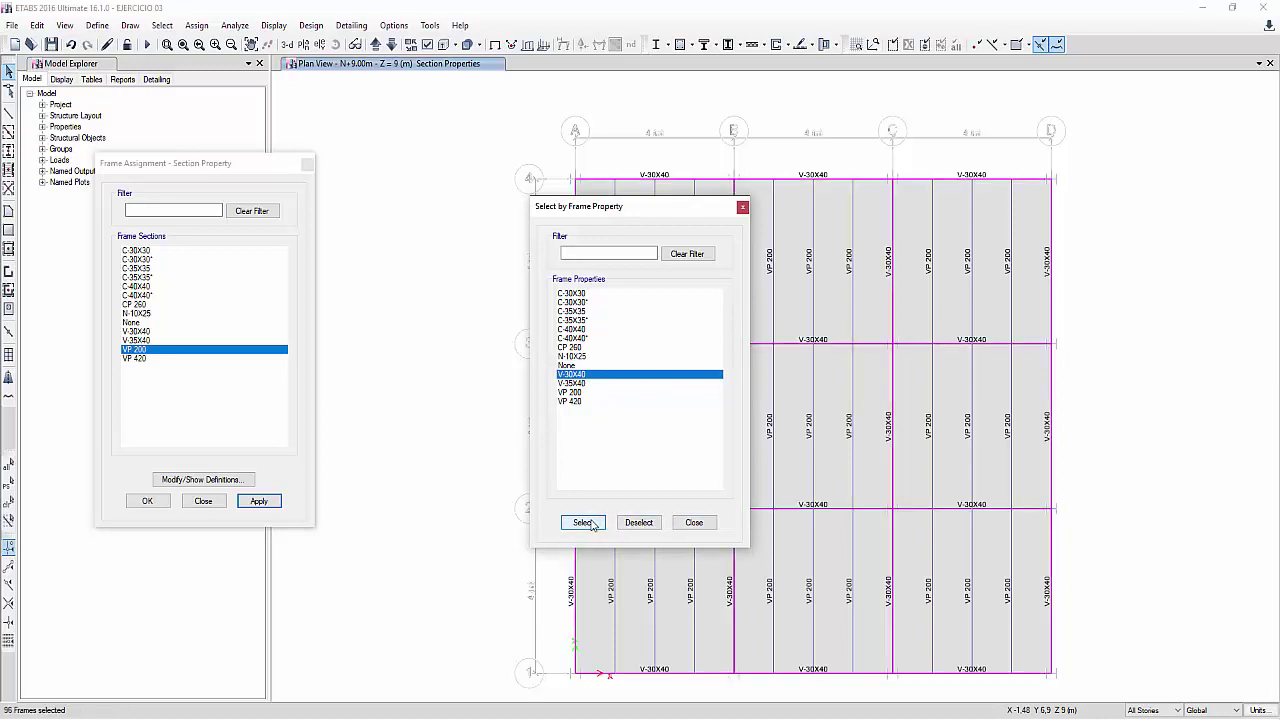
pyautogui.click(142, 359)
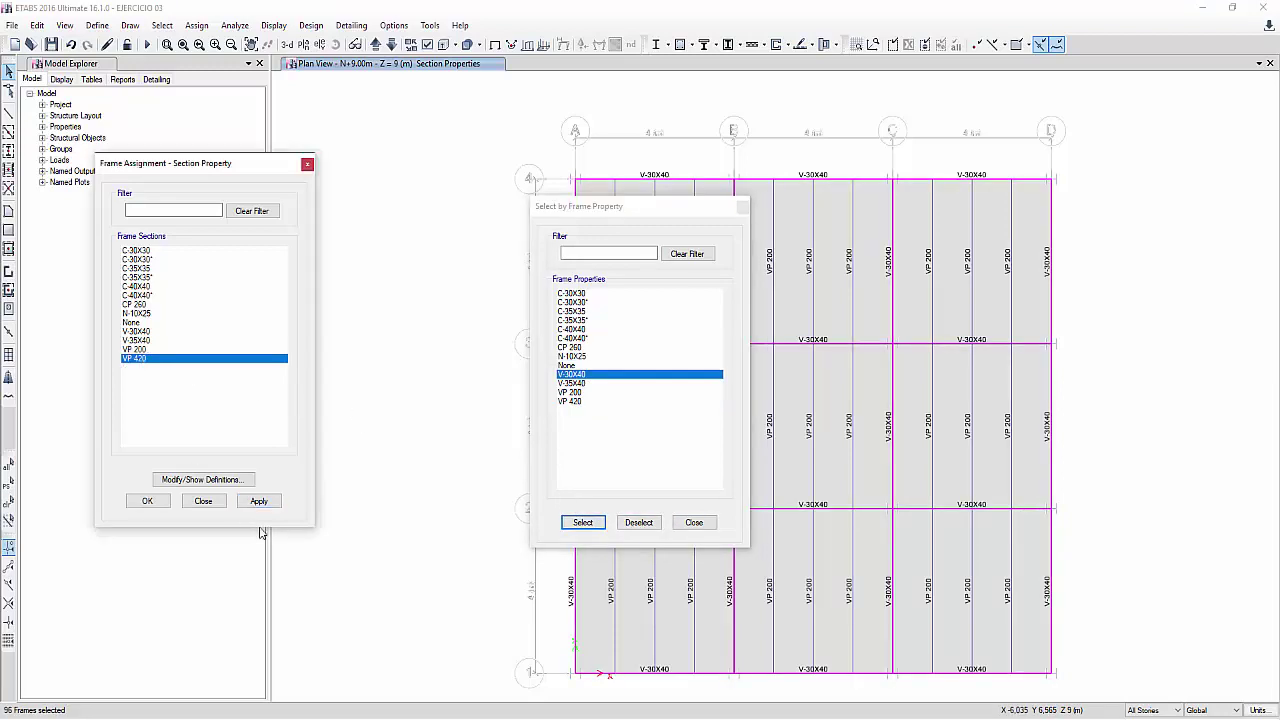
pyautogui.click(262, 504)
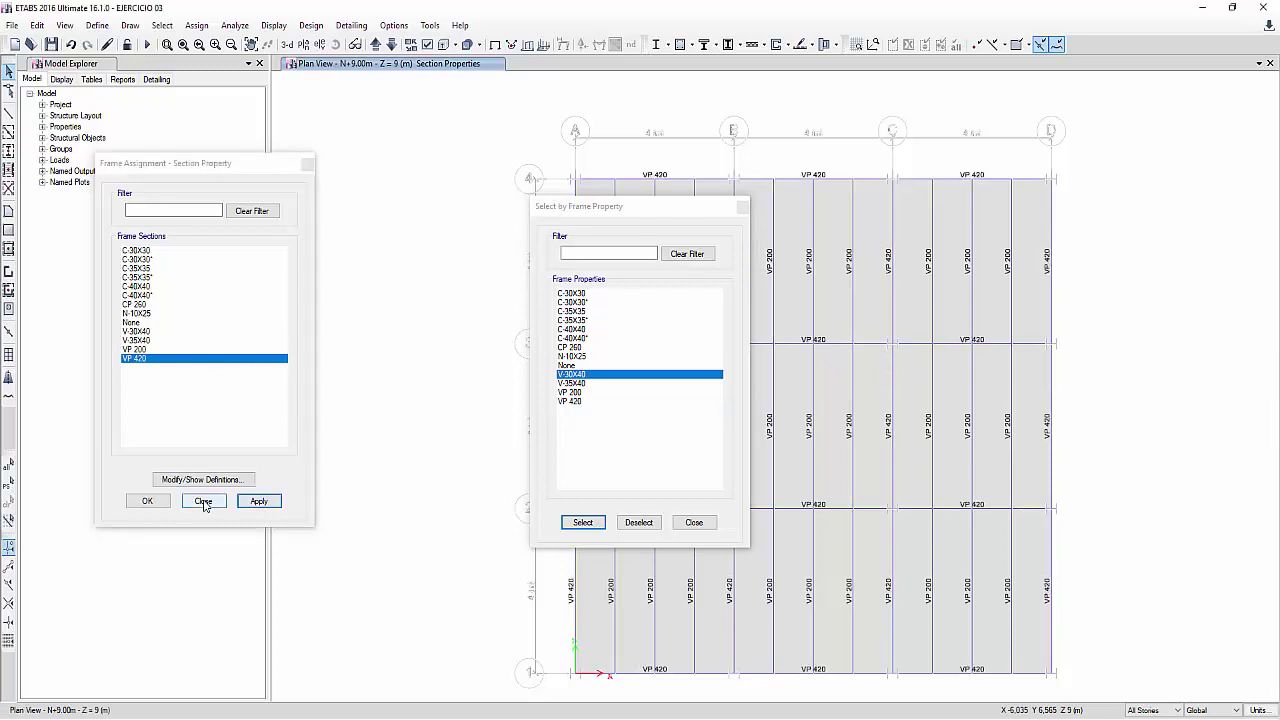
pyautogui.click(203, 502)
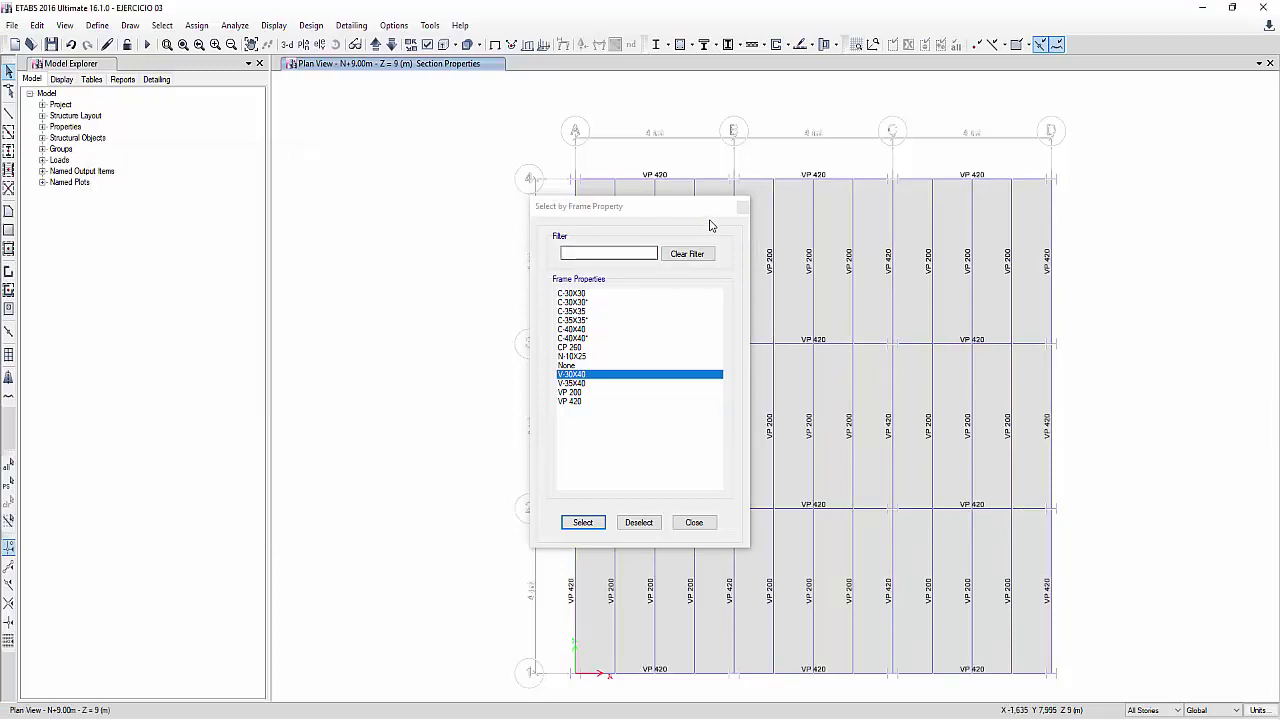
pyautogui.click(741, 209)
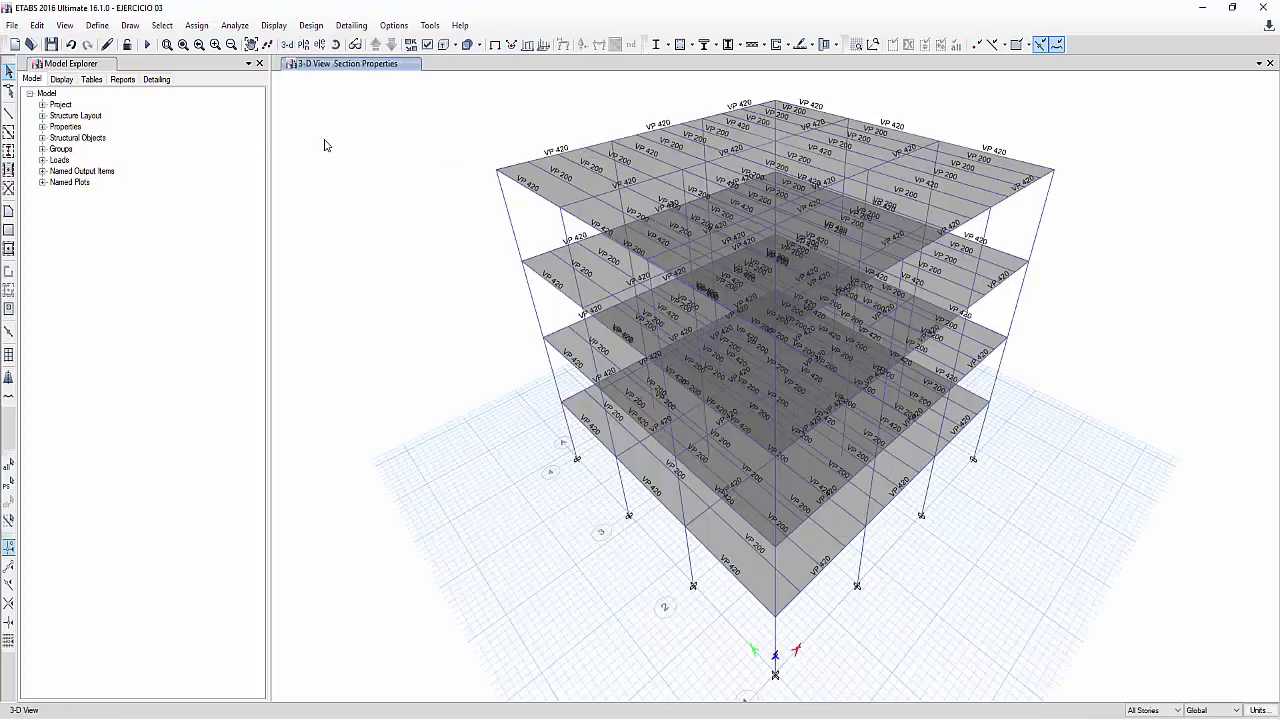
# - Show the undeformed 3-D model without section labels and inspect the assignments of a joist on story N+12.00m
pyautogui.click(494, 45)
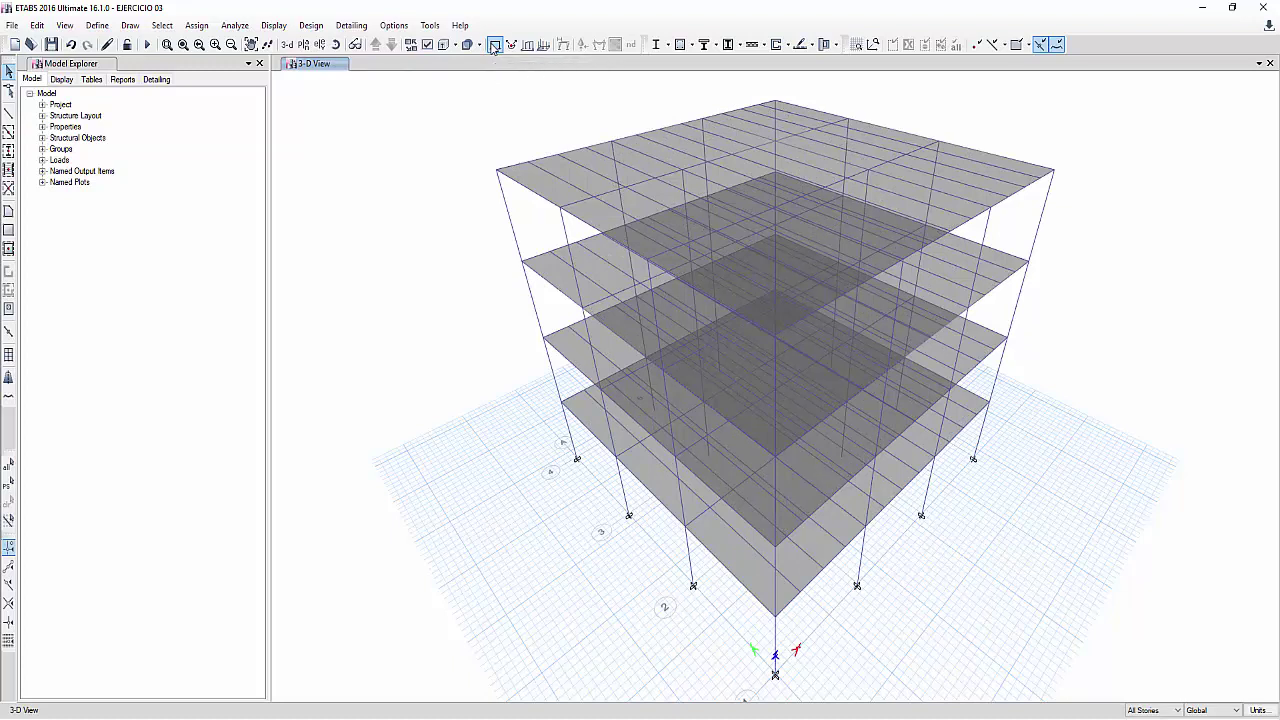
pyautogui.rightClick(560, 184)
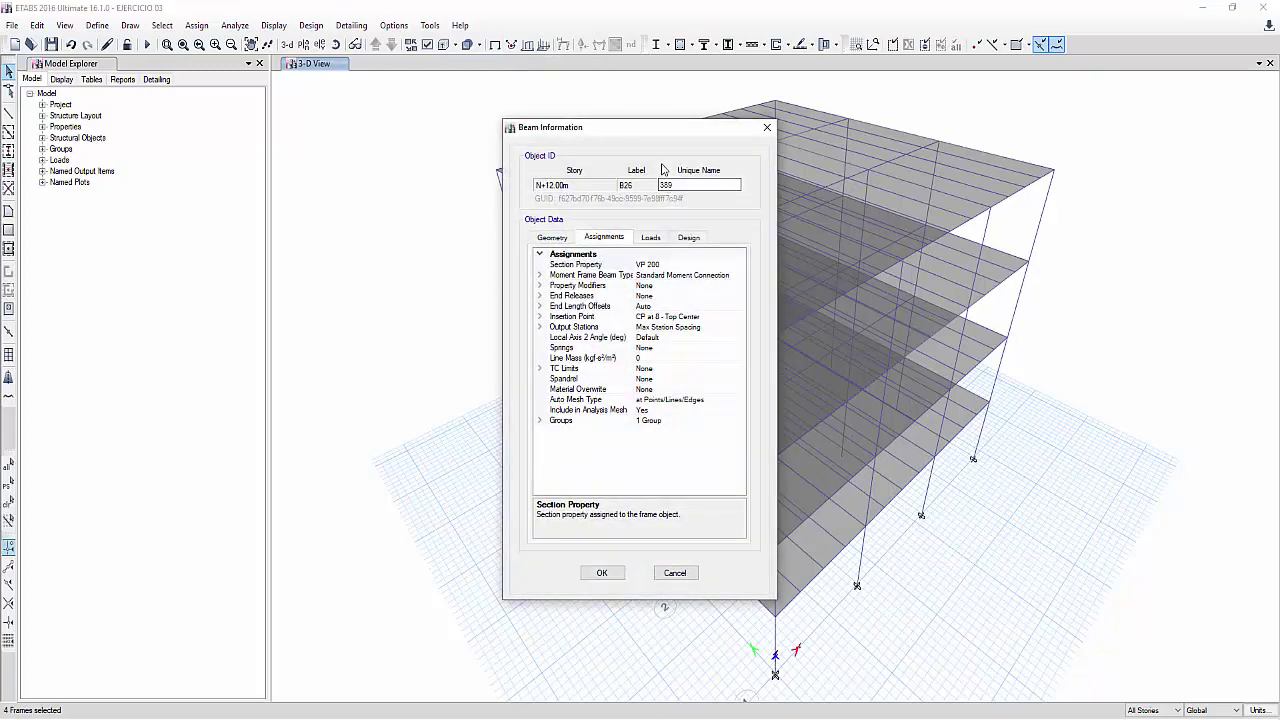
pyautogui.click(767, 128)
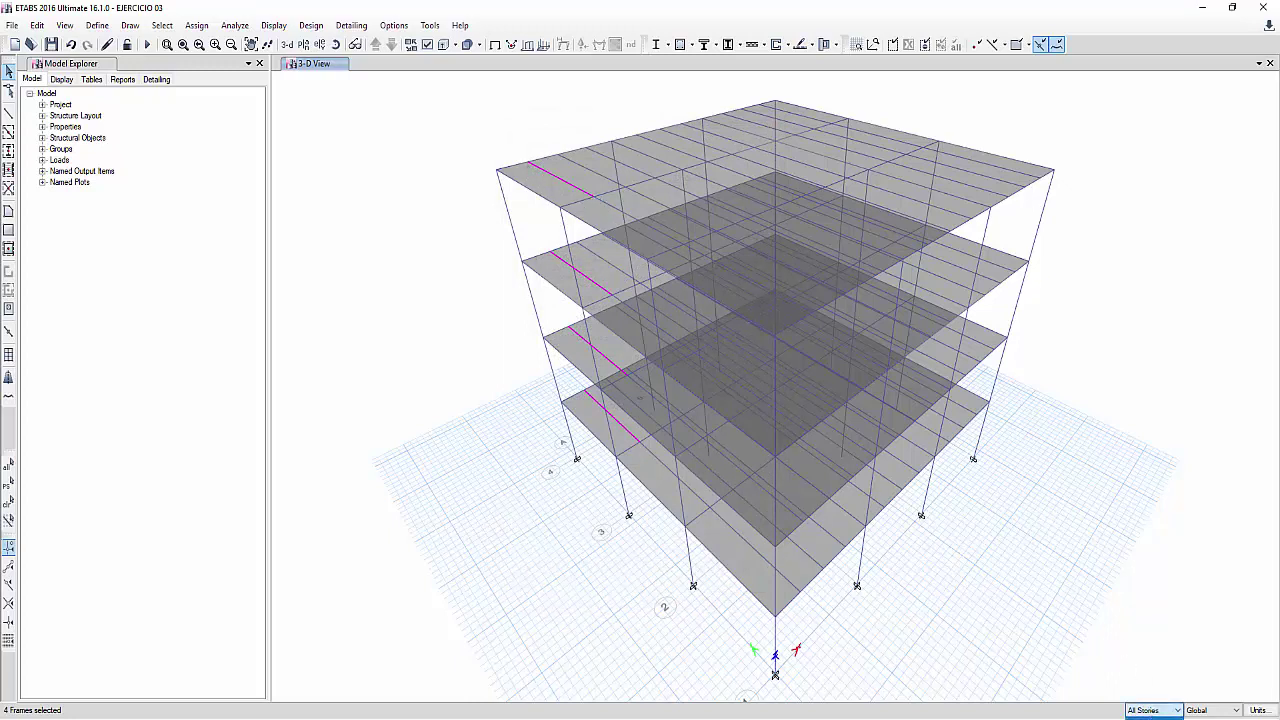
# - Set the story scope to One Story and run the analysis with the joist selection cleared
pyautogui.scroll(1, 1152, 710)
pyautogui.hotkey('ctrl', 'q')
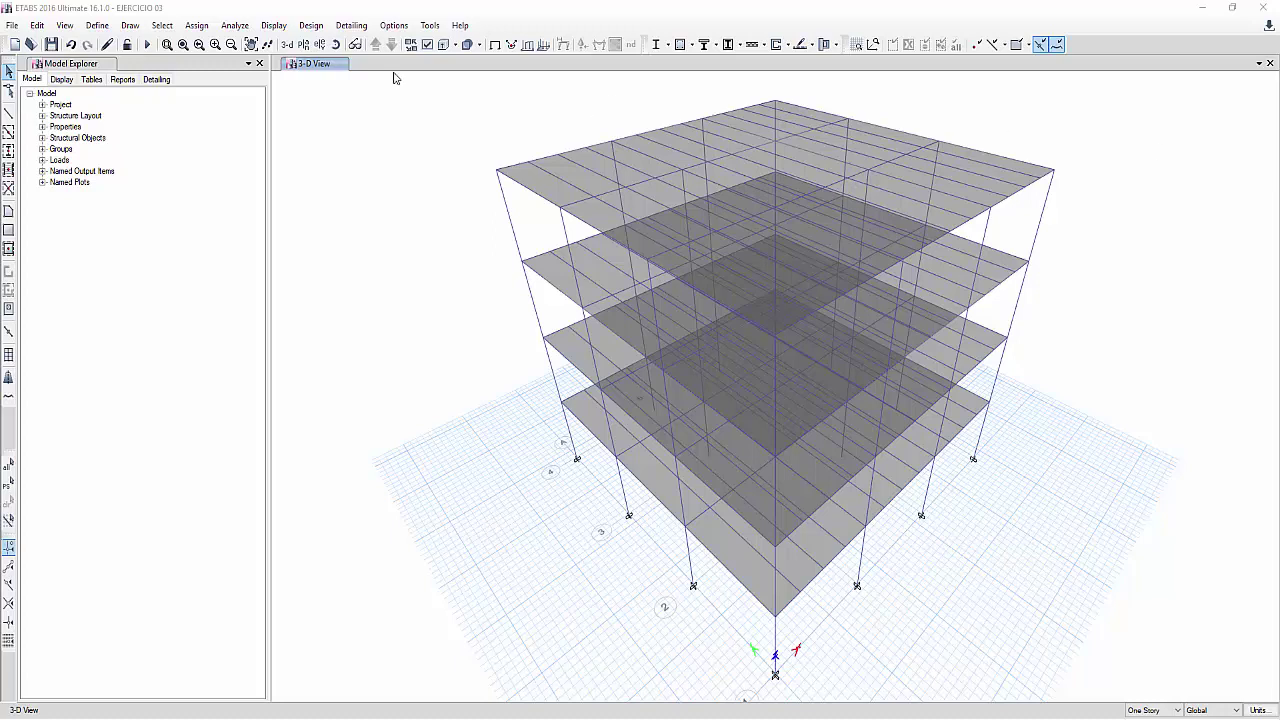
pyautogui.click(148, 45)
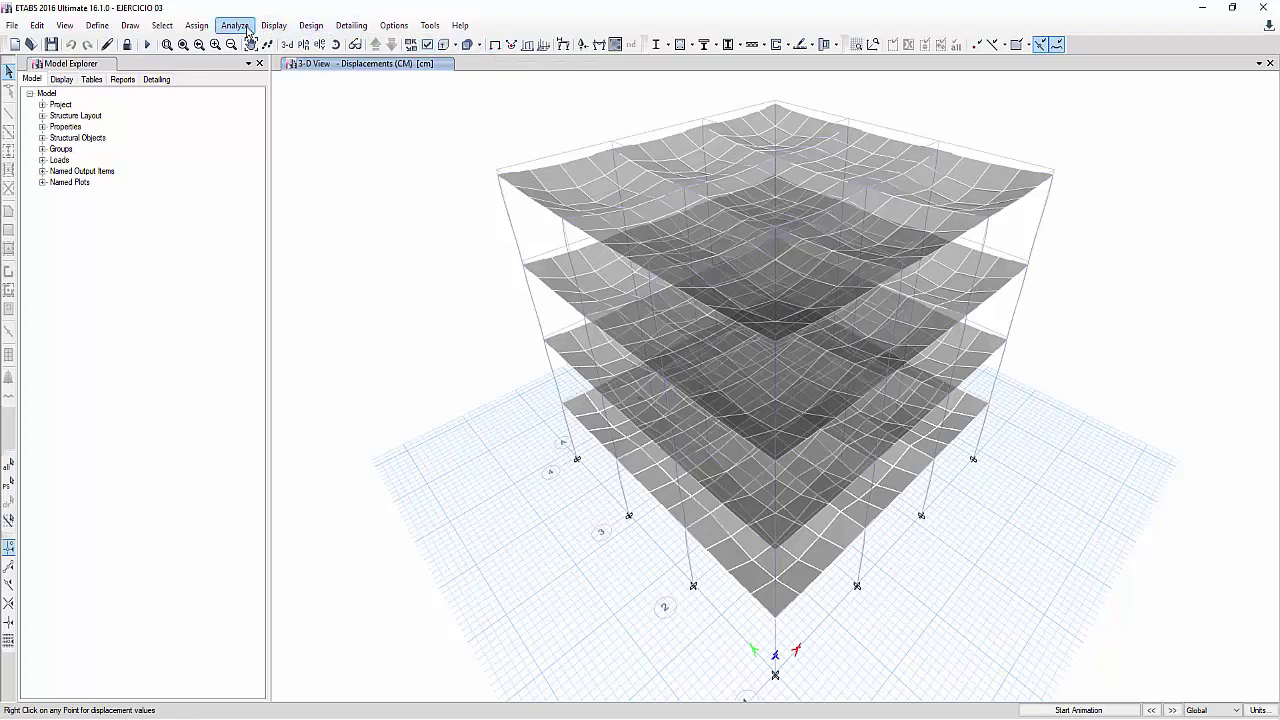
# - Open the analysis result tables for Base Reactions and Modal Participating Mass Ratios
pyautogui.click(236, 25)
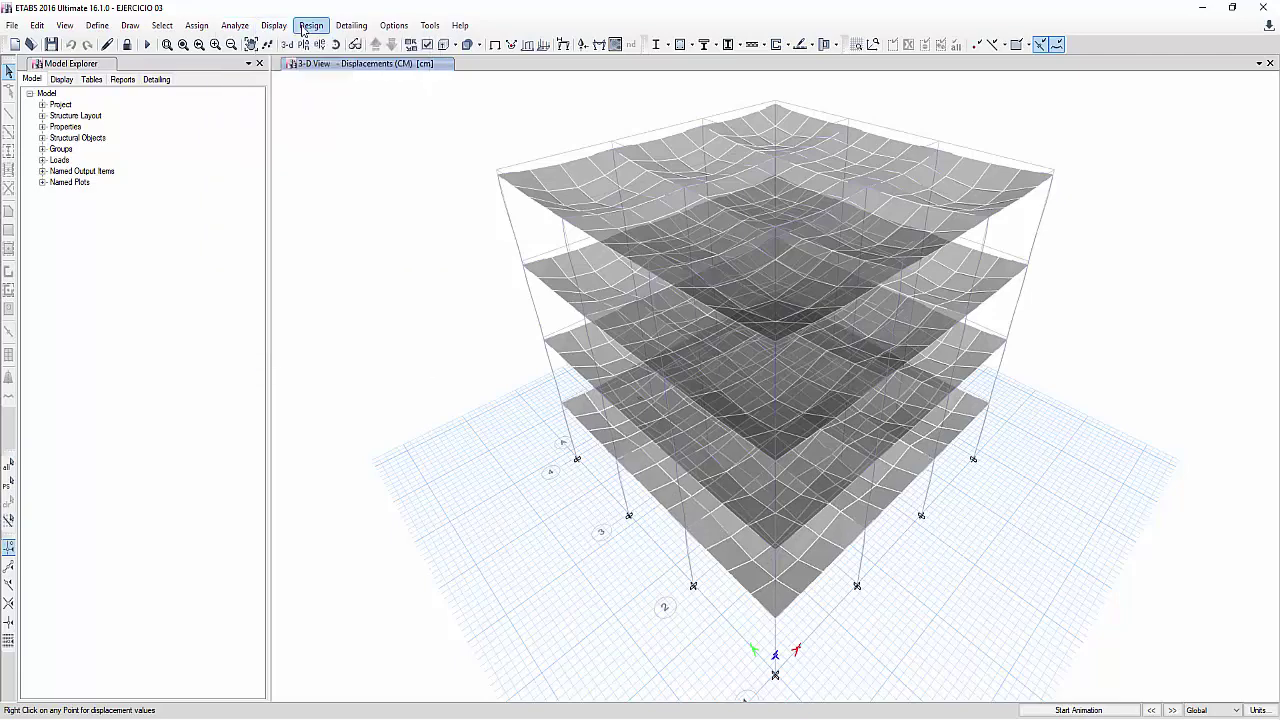
pyautogui.click(274, 25)
pyautogui.click(274, 25)
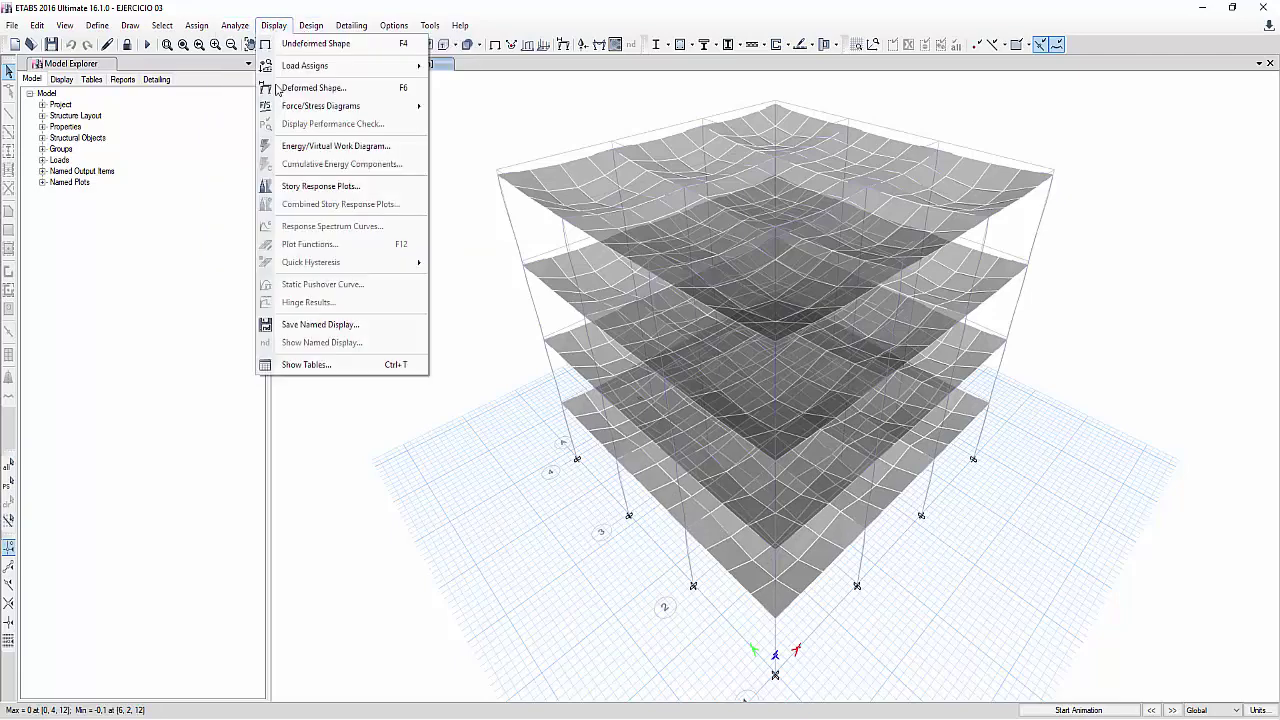
pyautogui.click(343, 362)
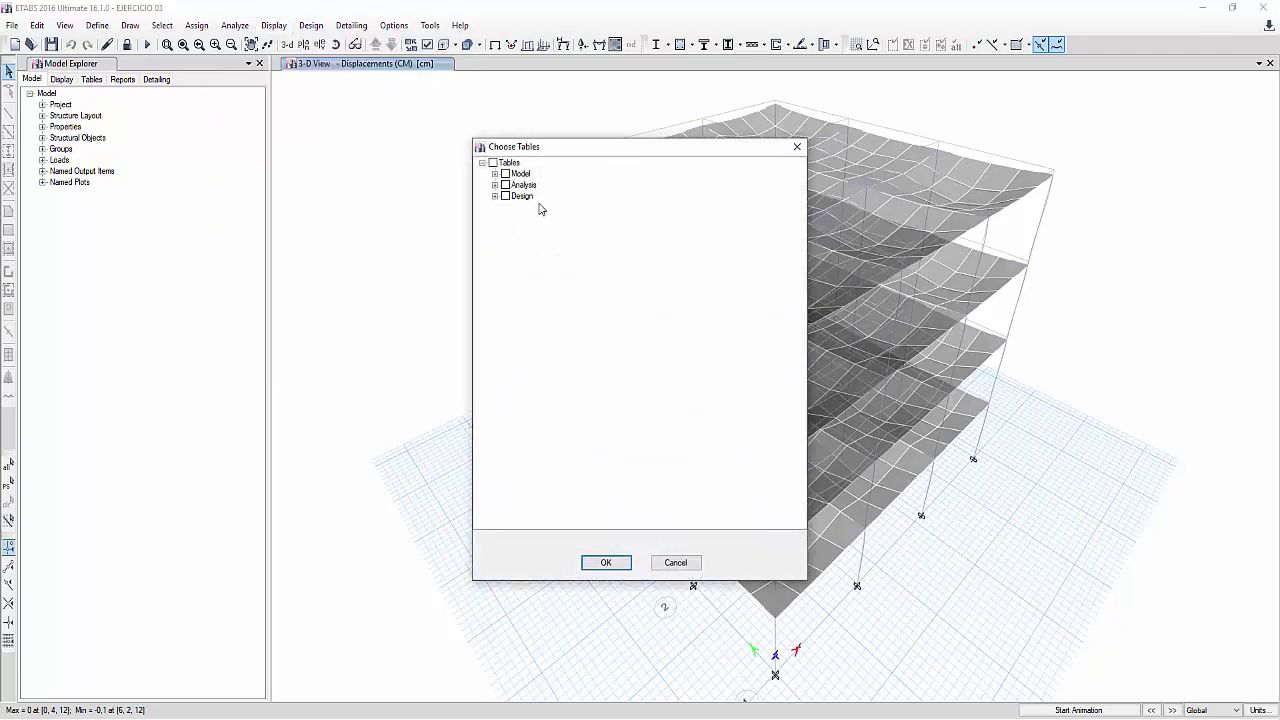
pyautogui.click(494, 185)
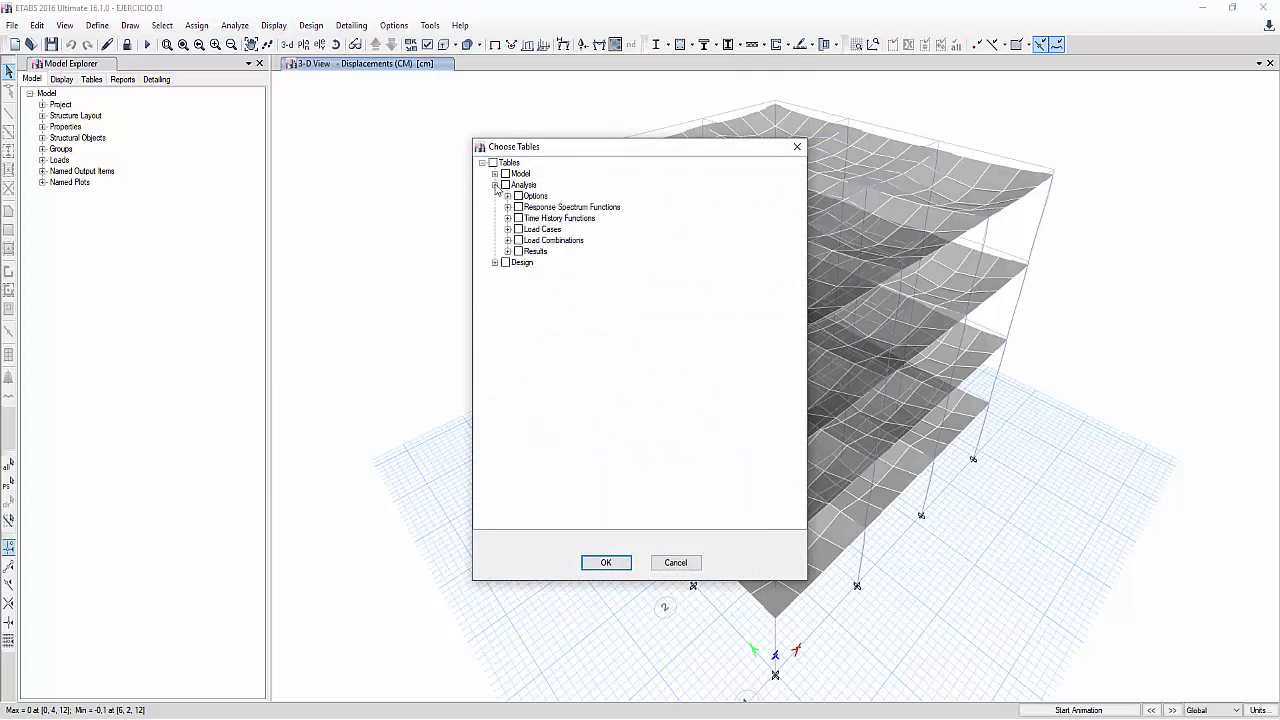
pyautogui.click(508, 251)
pyautogui.click(520, 273)
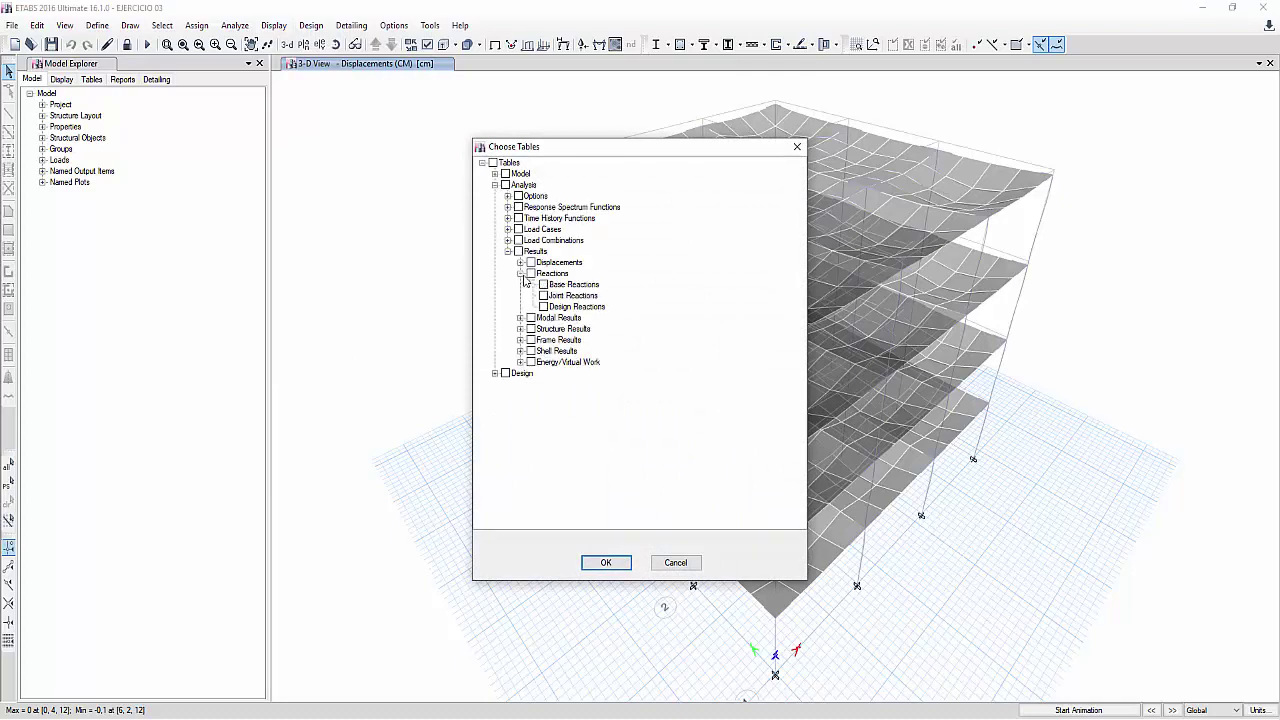
pyautogui.click(543, 284)
pyautogui.click(520, 317)
pyautogui.click(543, 340)
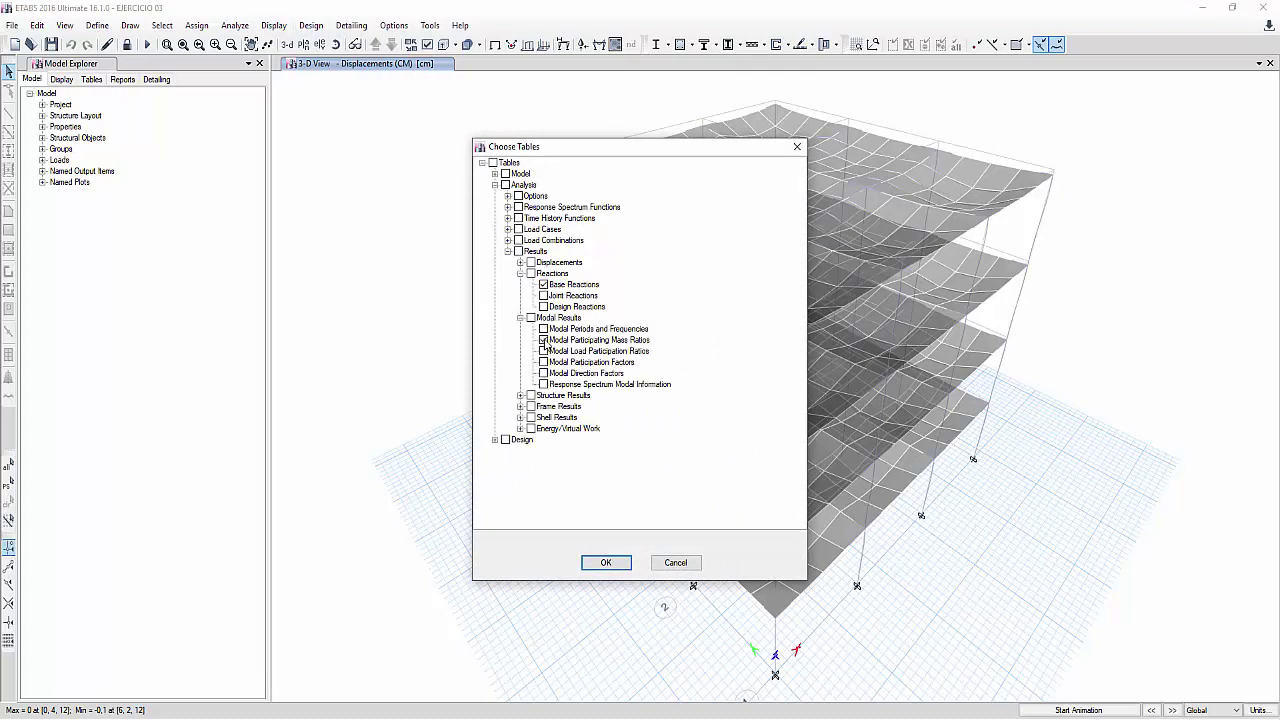
pyautogui.click(629, 560)
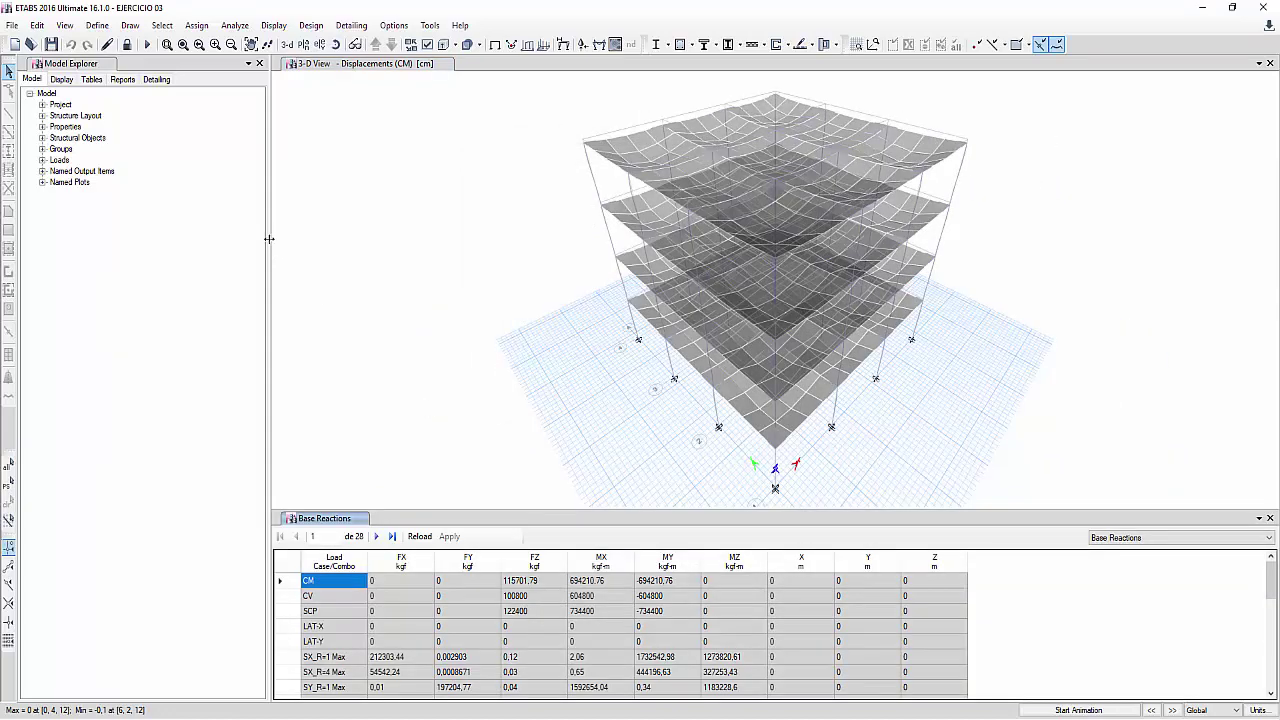
# - Display the Modal Participating Mass Ratios table in an enlarged pane so all 12 modes fit beneath the undeformed model
pyautogui.moveTo(269, 238); pyautogui.dragTo(186, 238)
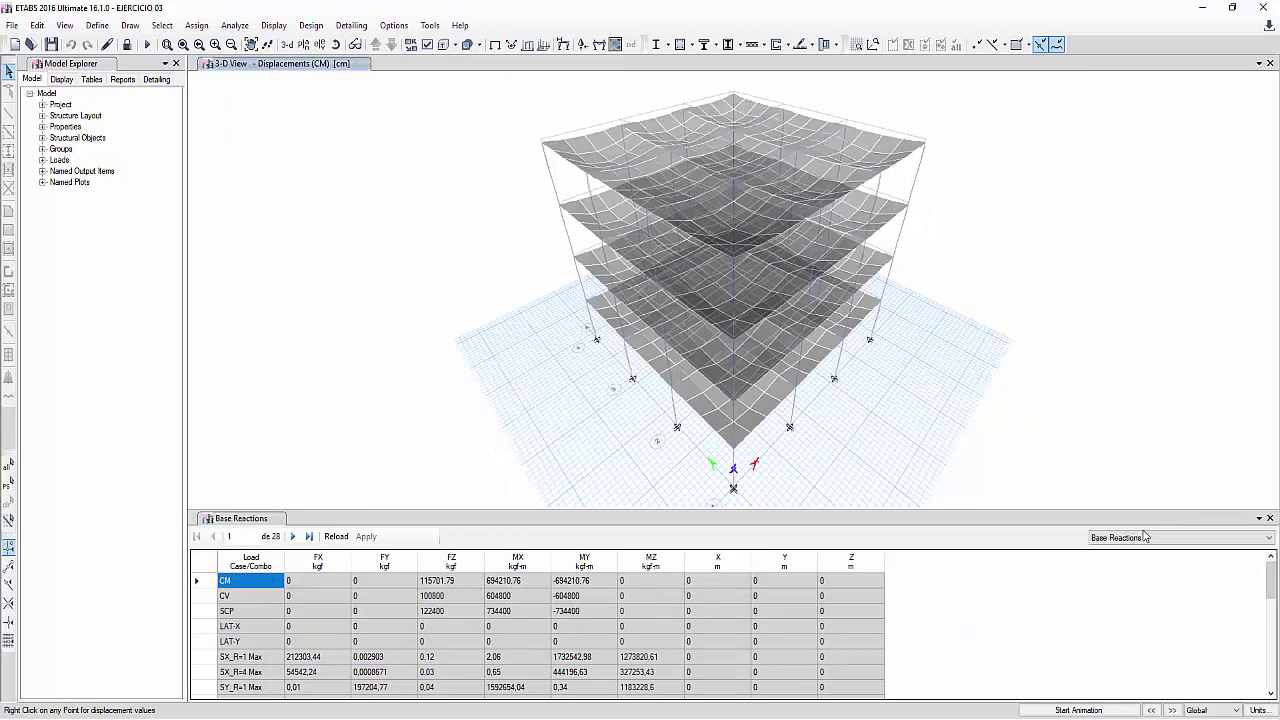
pyautogui.click(1168, 538)
pyautogui.click(1165, 556)
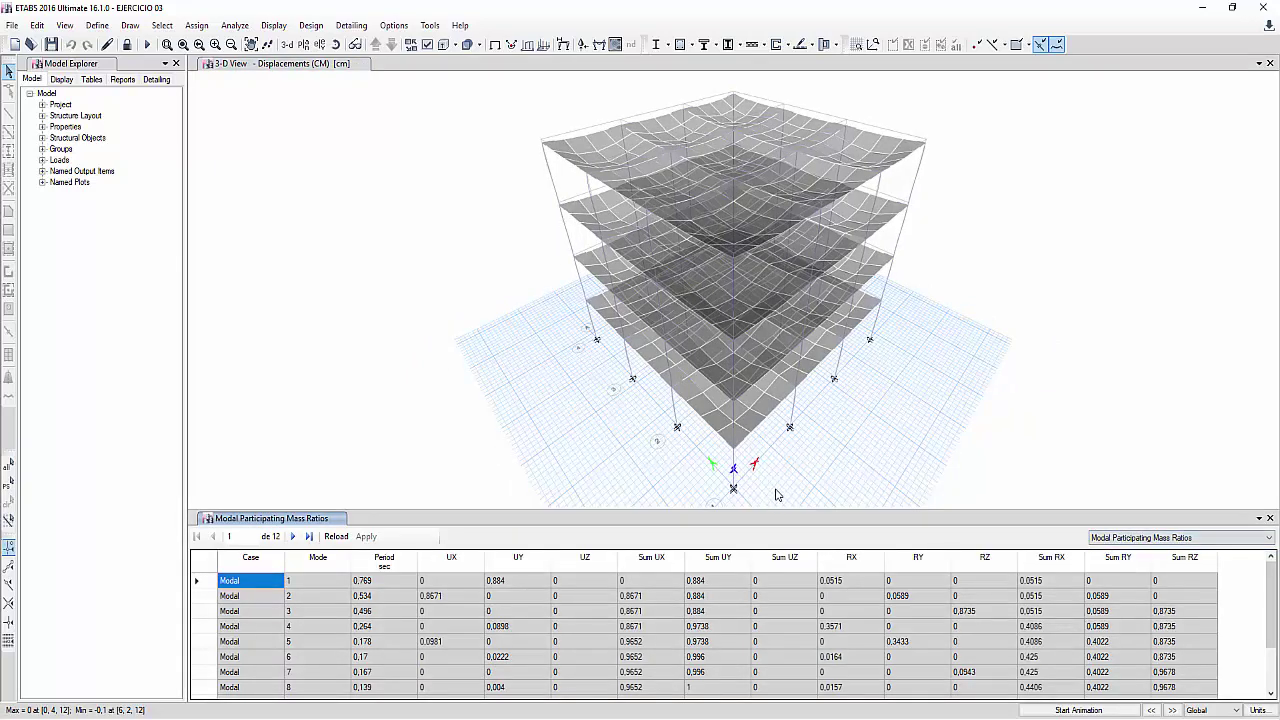
pyautogui.moveTo(769, 508); pyautogui.dragTo(767, 458)
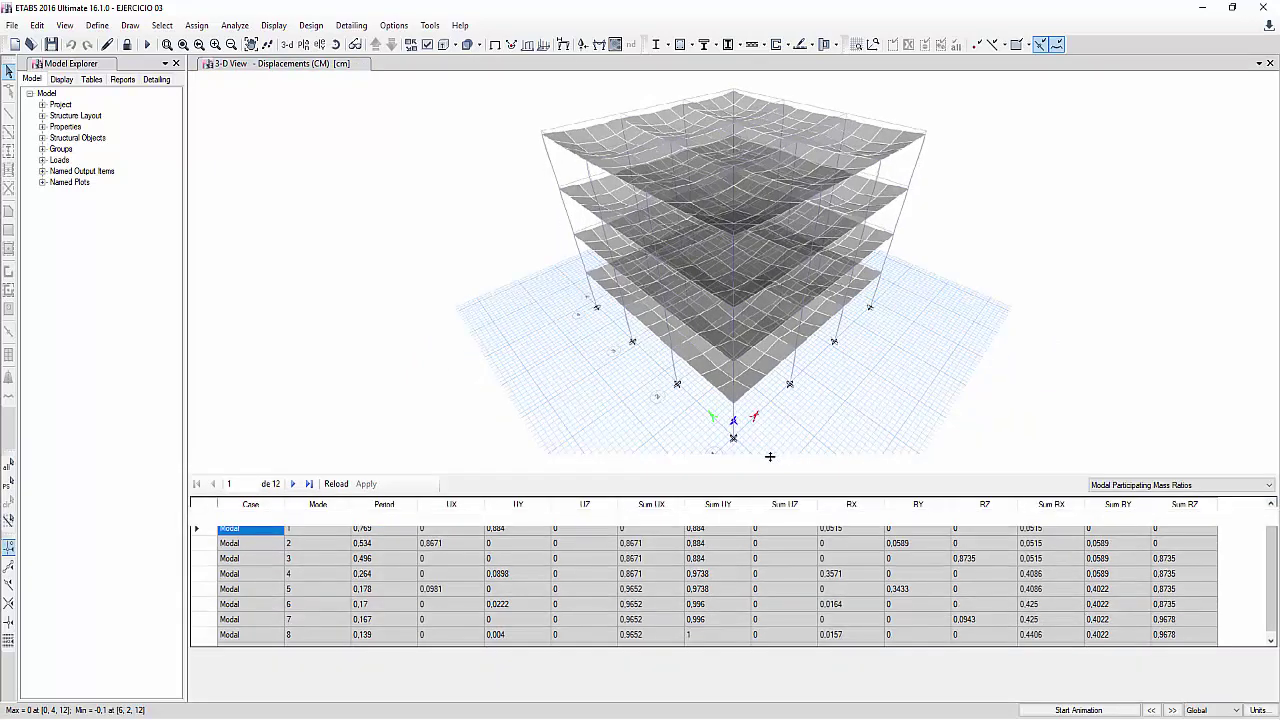
pyautogui.scroll(-1, 684, 556)
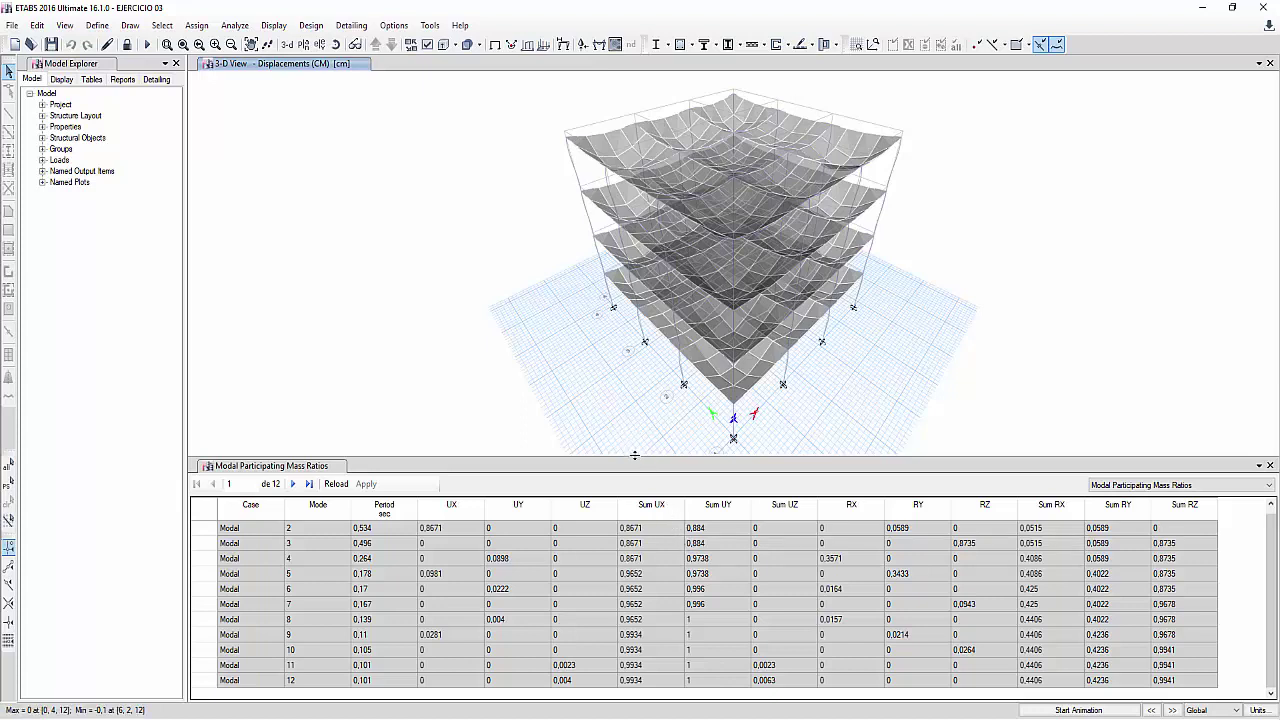
pyautogui.moveTo(634, 455); pyautogui.dragTo(635, 445)
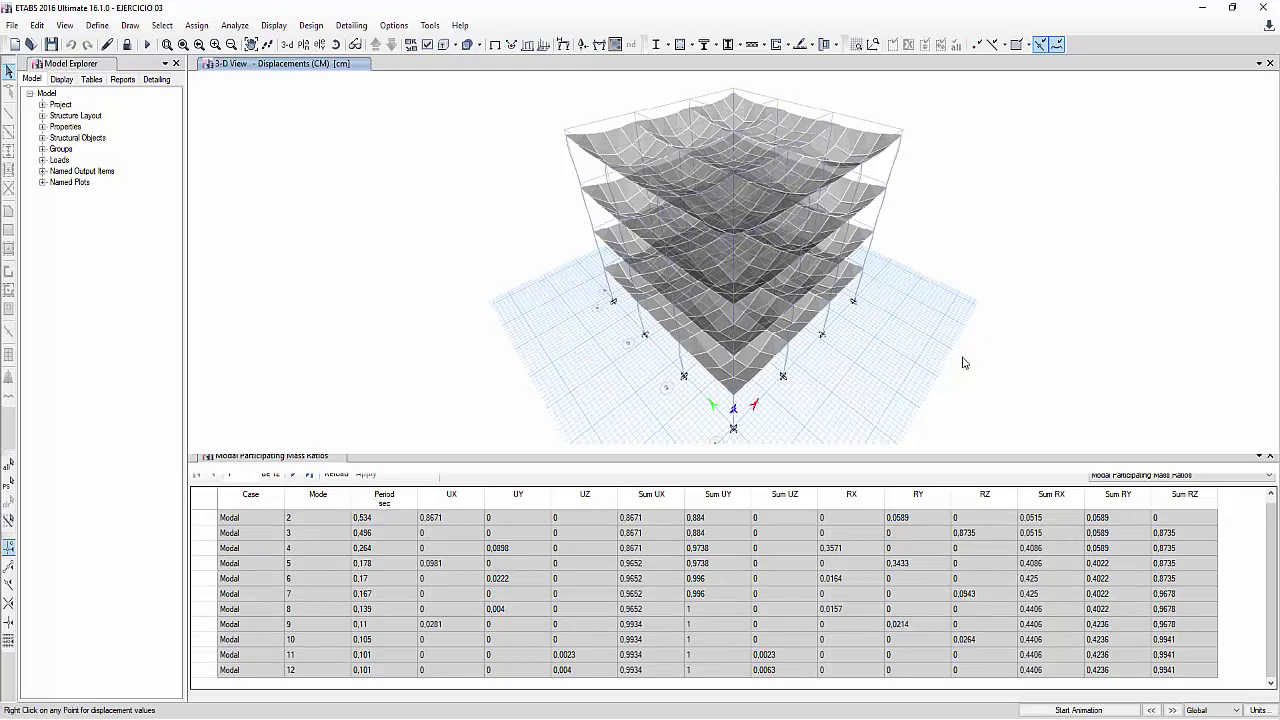
pyautogui.moveTo(963, 362); pyautogui.dragTo(654, 366, button='middle')
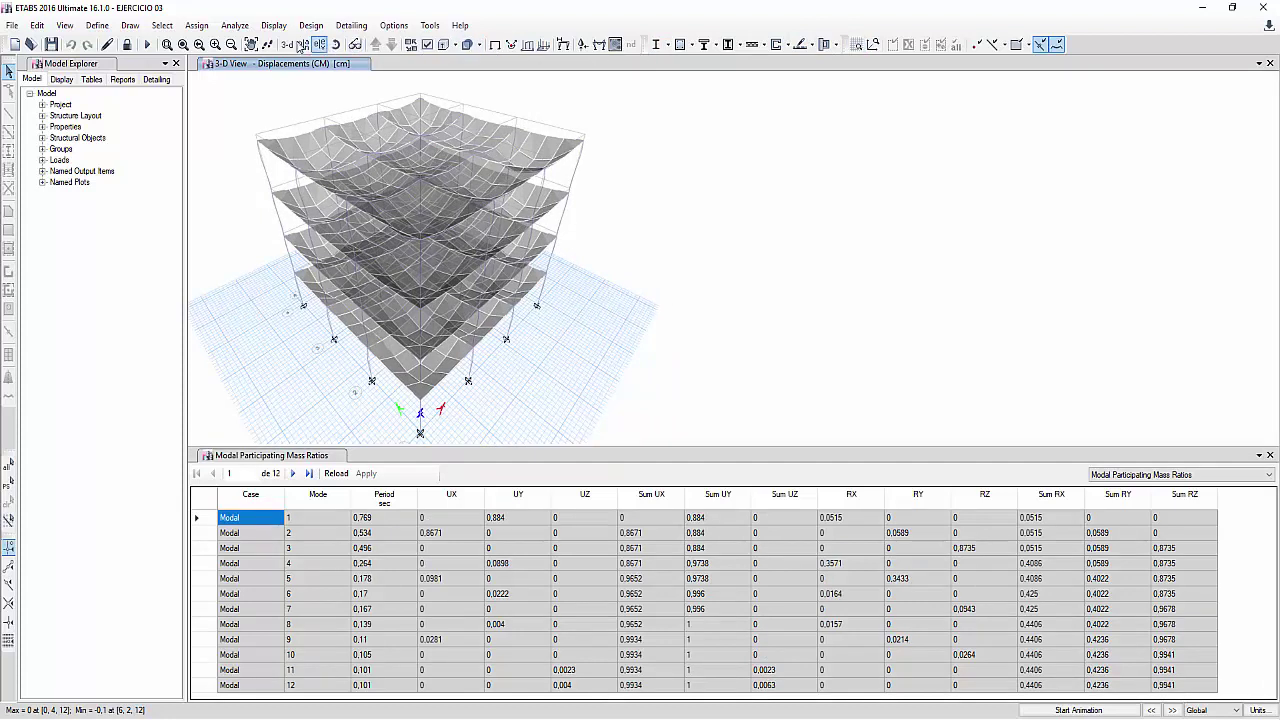
pyautogui.click(494, 44)
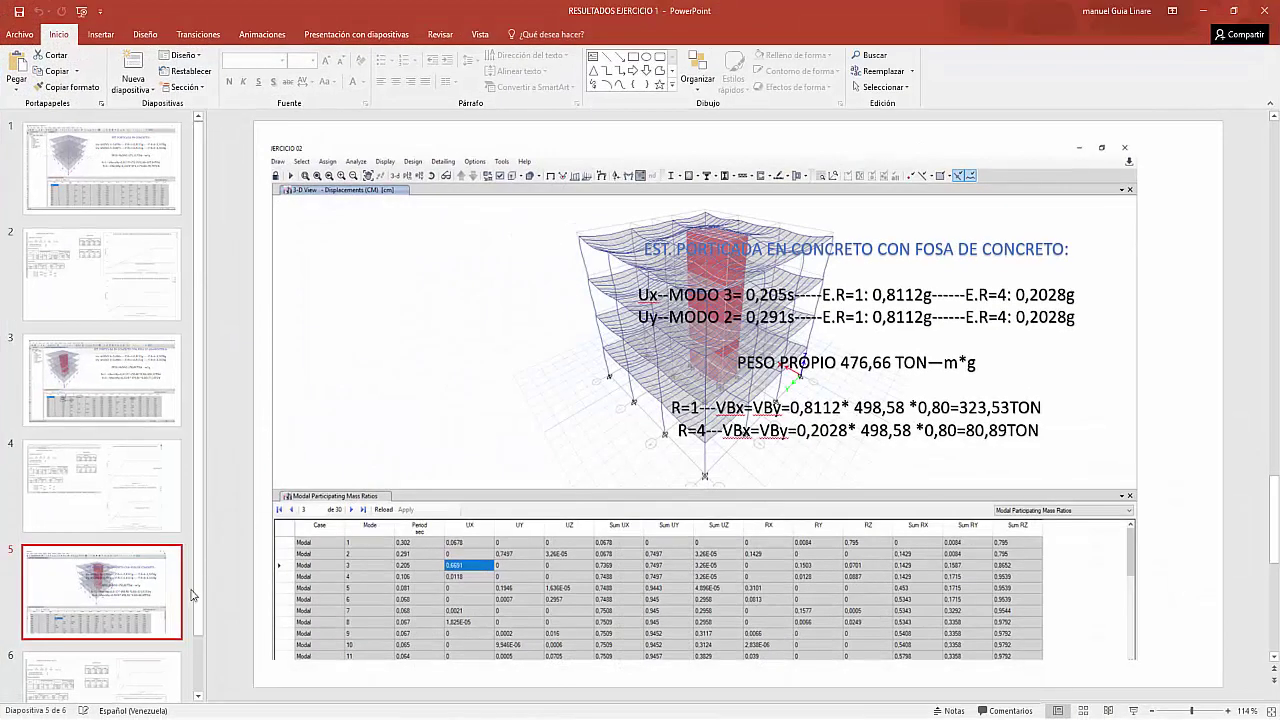
# - Switch to the RESULTADOS EJERCICIO 1 presentation in PowerPoint and add a blank slide after slide 6
pyautogui.scroll(-2, 117, 663)
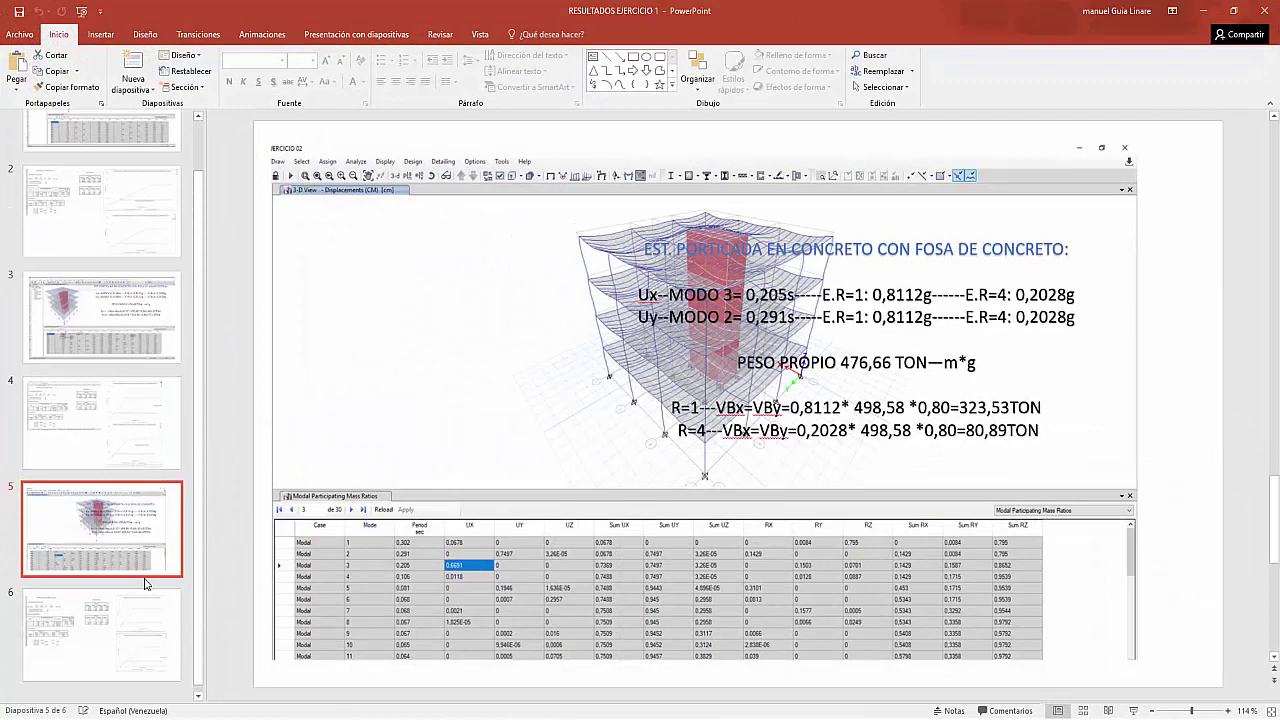
pyautogui.rightClick(117, 660)
pyautogui.click(150, 486)
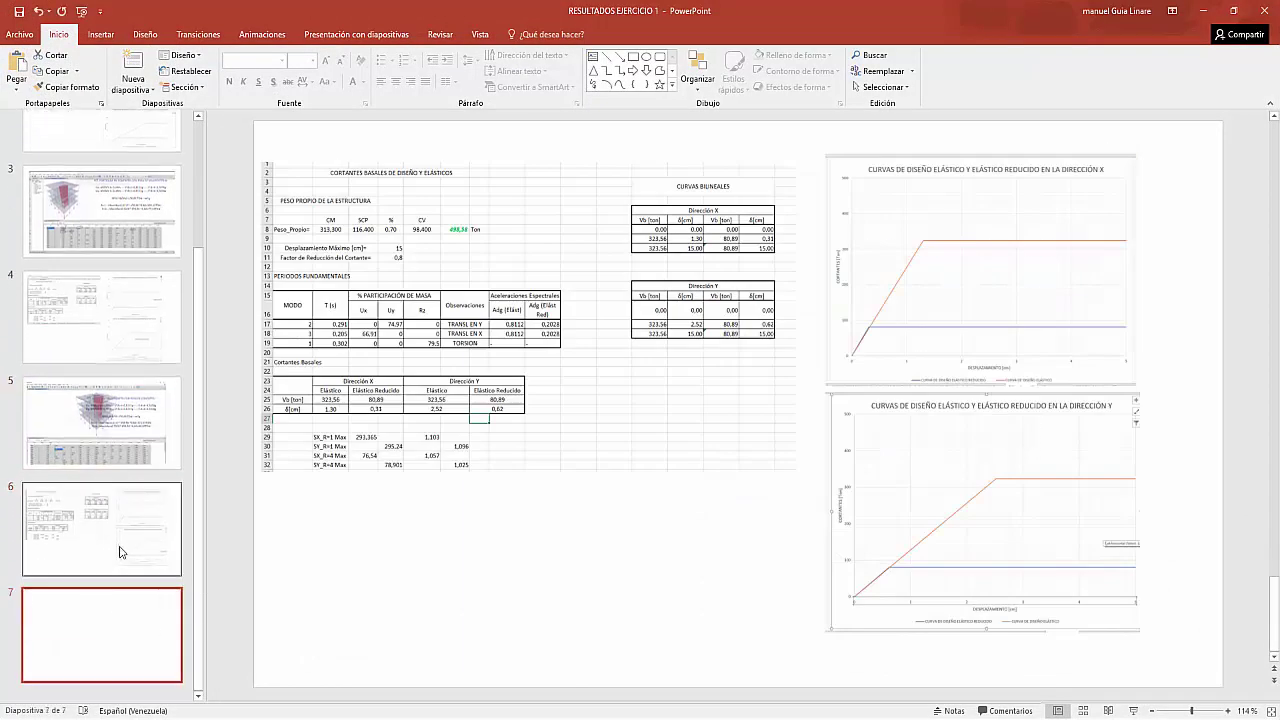
# - Delete both design curve charts and the base shear table picture from slide 7
pyautogui.click(917, 284)
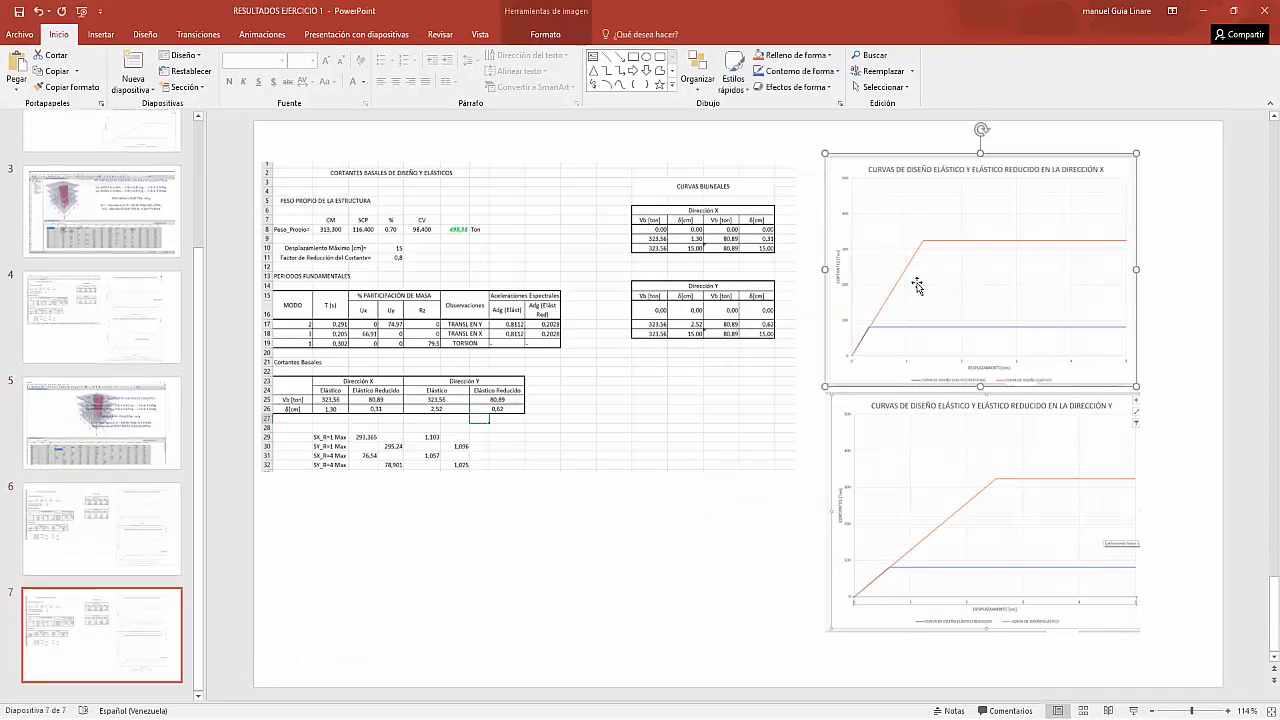
pyautogui.press('Delete')
pyautogui.click(920, 443)
pyautogui.press('Delete')
pyautogui.click(591, 300)
pyautogui.press('Delete')
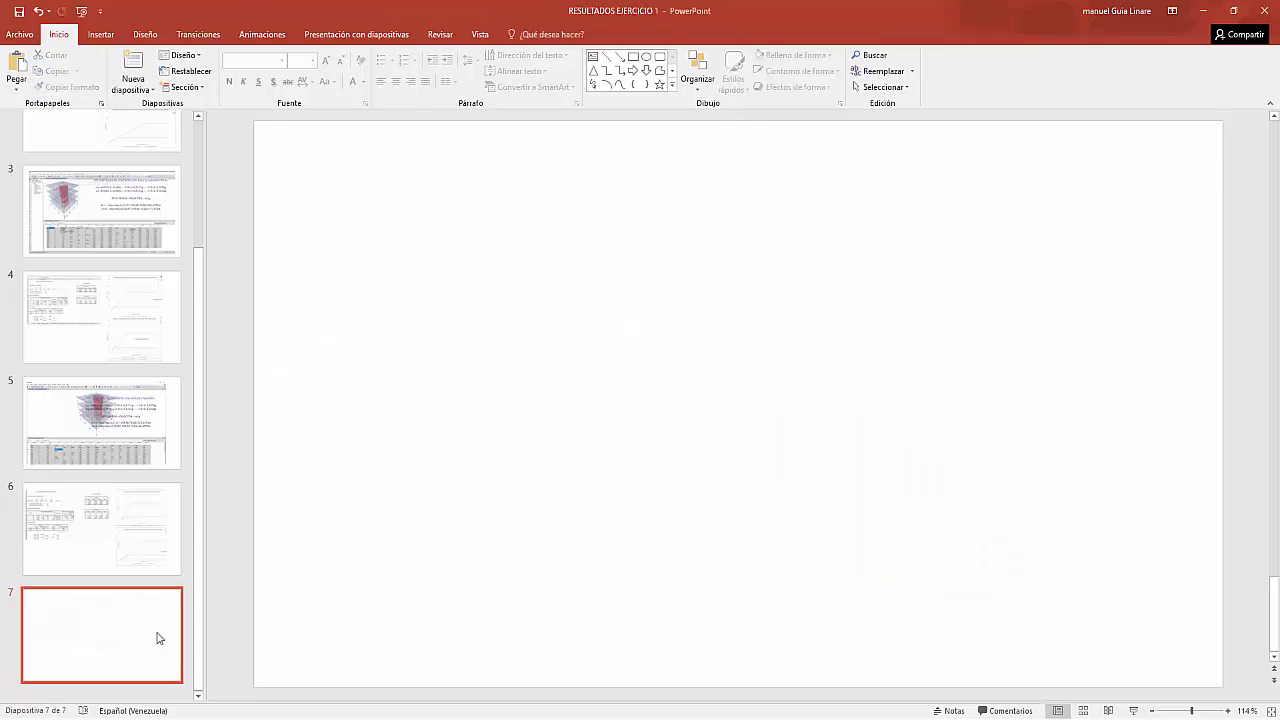
# - Duplicate the blank slide 7 three times and return to slide 7
pyautogui.rightClick(157, 637)
pyautogui.click(206, 469)
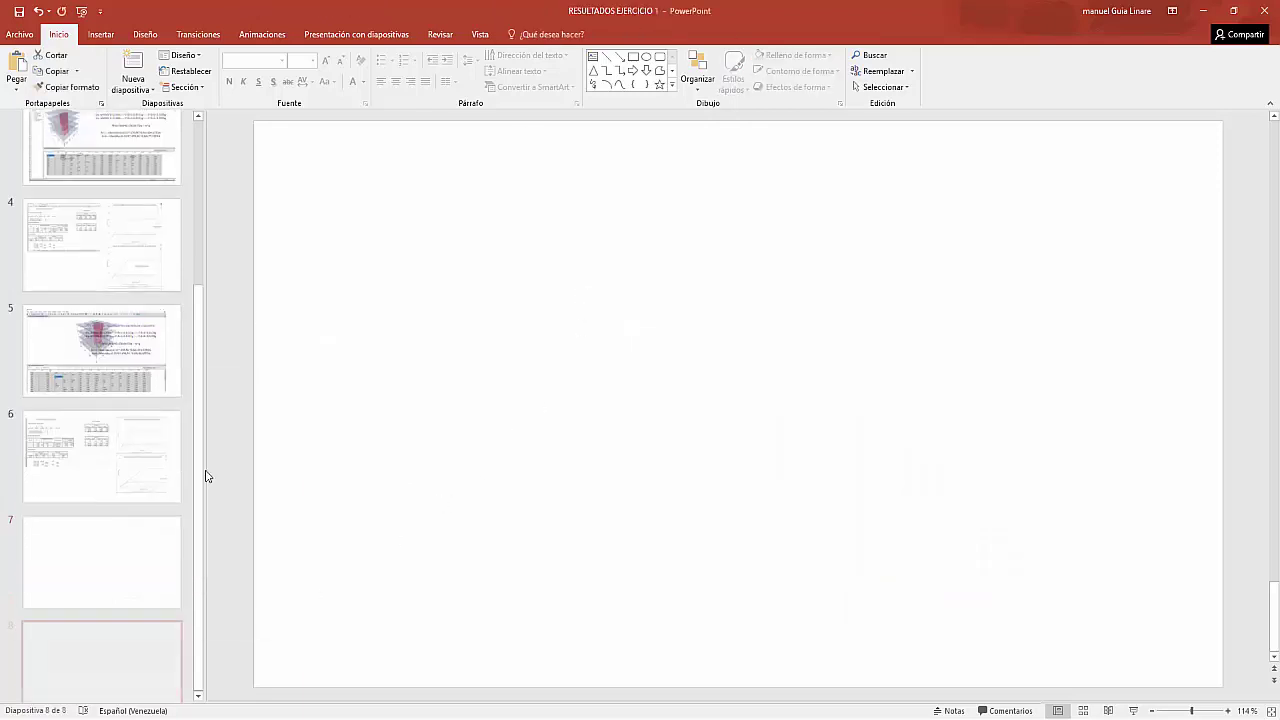
pyautogui.rightClick(104, 536)
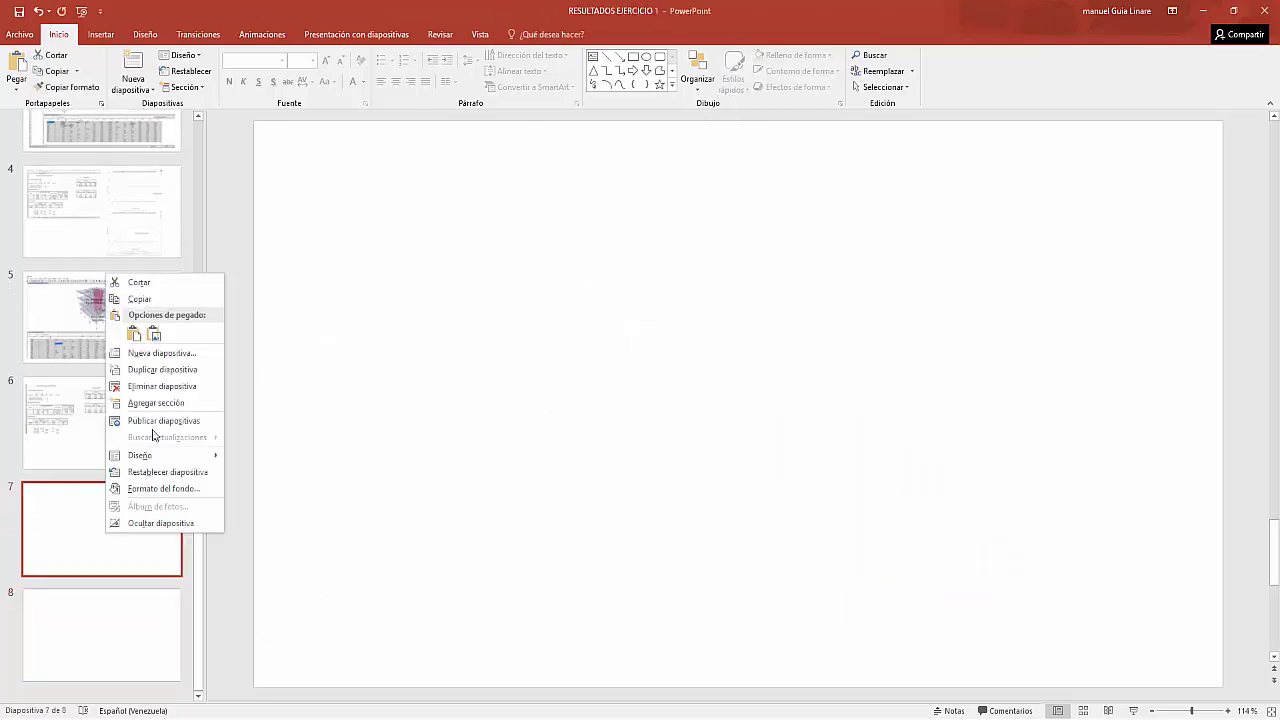
pyautogui.click(150, 370)
pyautogui.click(97, 520)
pyautogui.rightClick(98, 516)
pyautogui.click(134, 353)
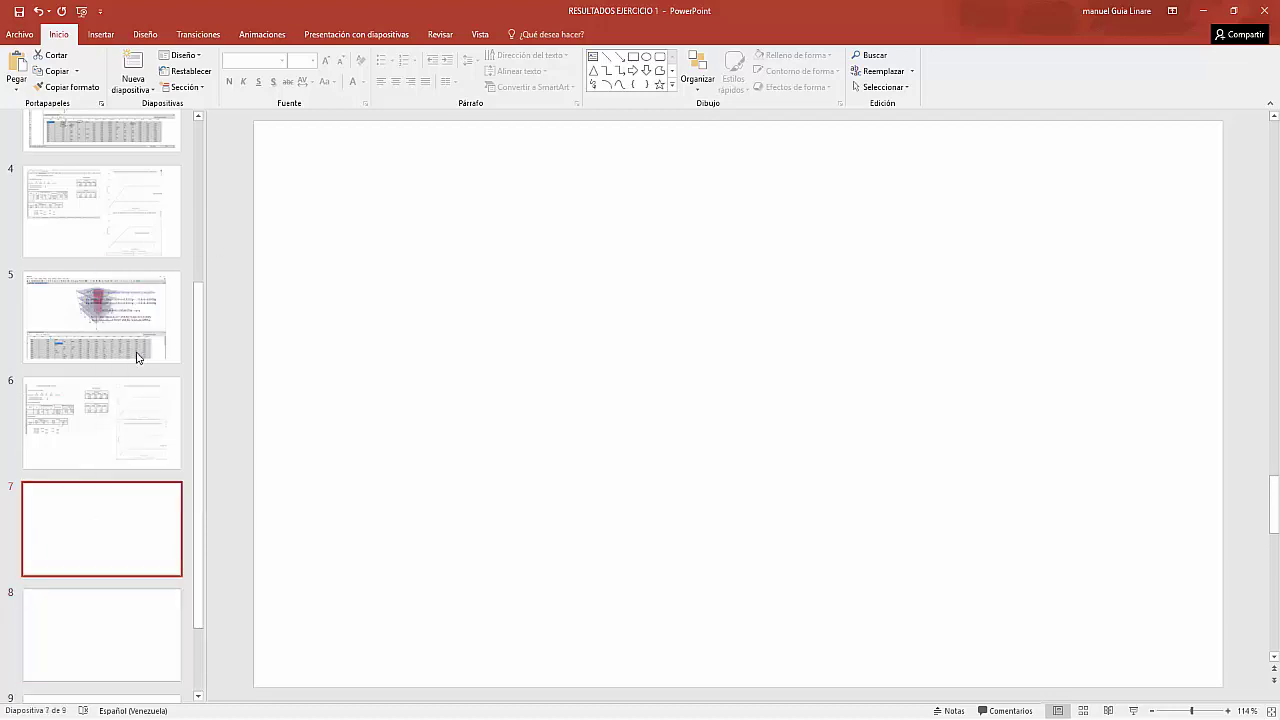
pyautogui.click(77, 531)
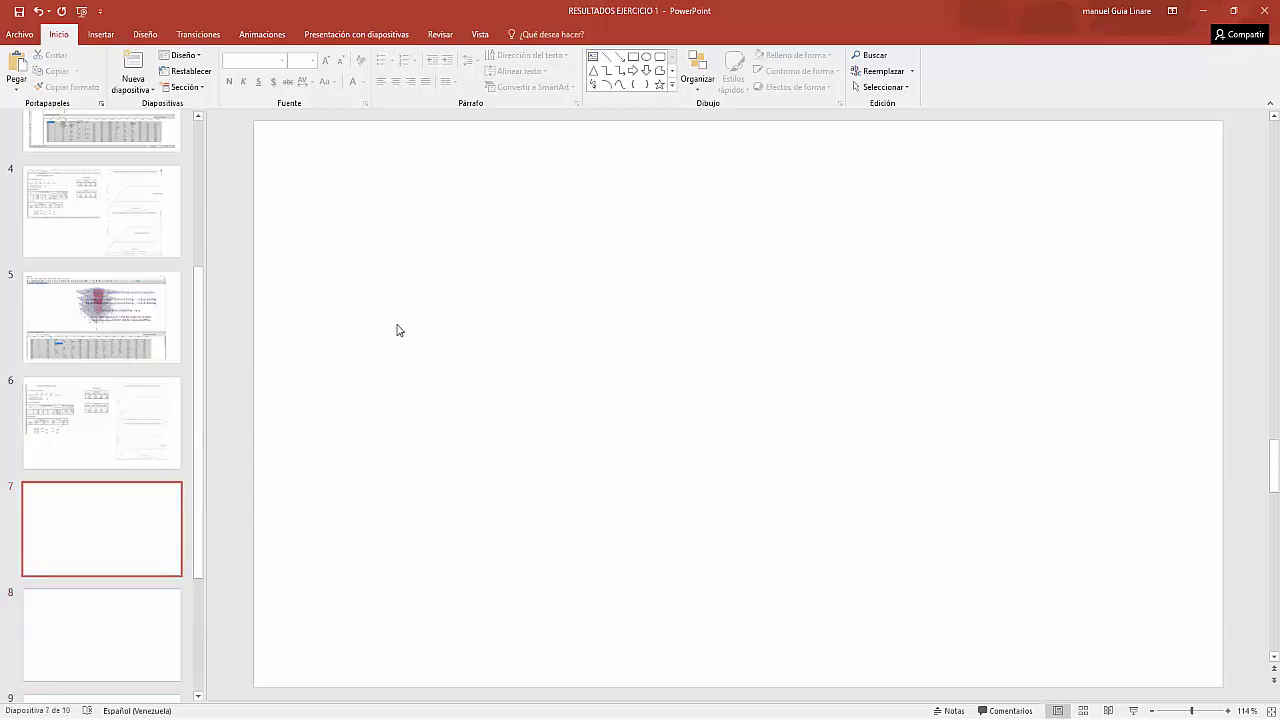
# - Paste the ETABS screenshot on slide 7 and crop away the second monitor and the Windows taskbar
pyautogui.hotkey('ctrl', 'v')
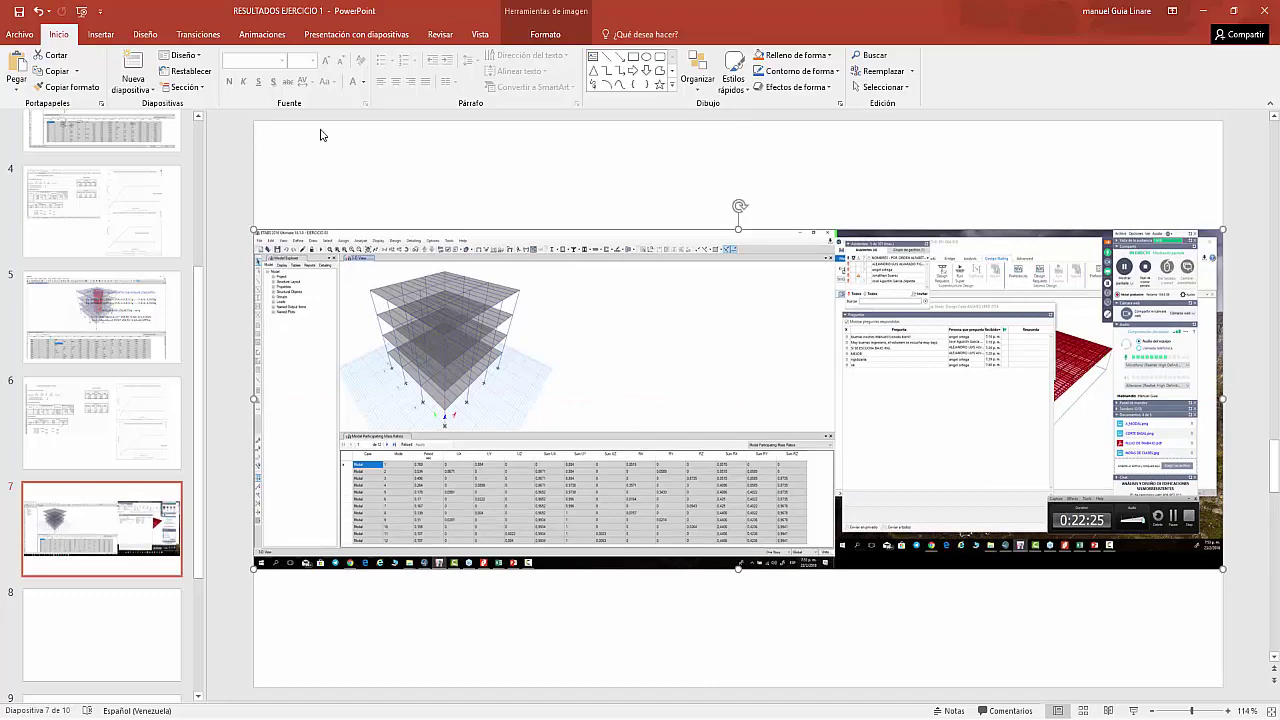
pyautogui.click(545, 34)
pyautogui.click(1112, 65)
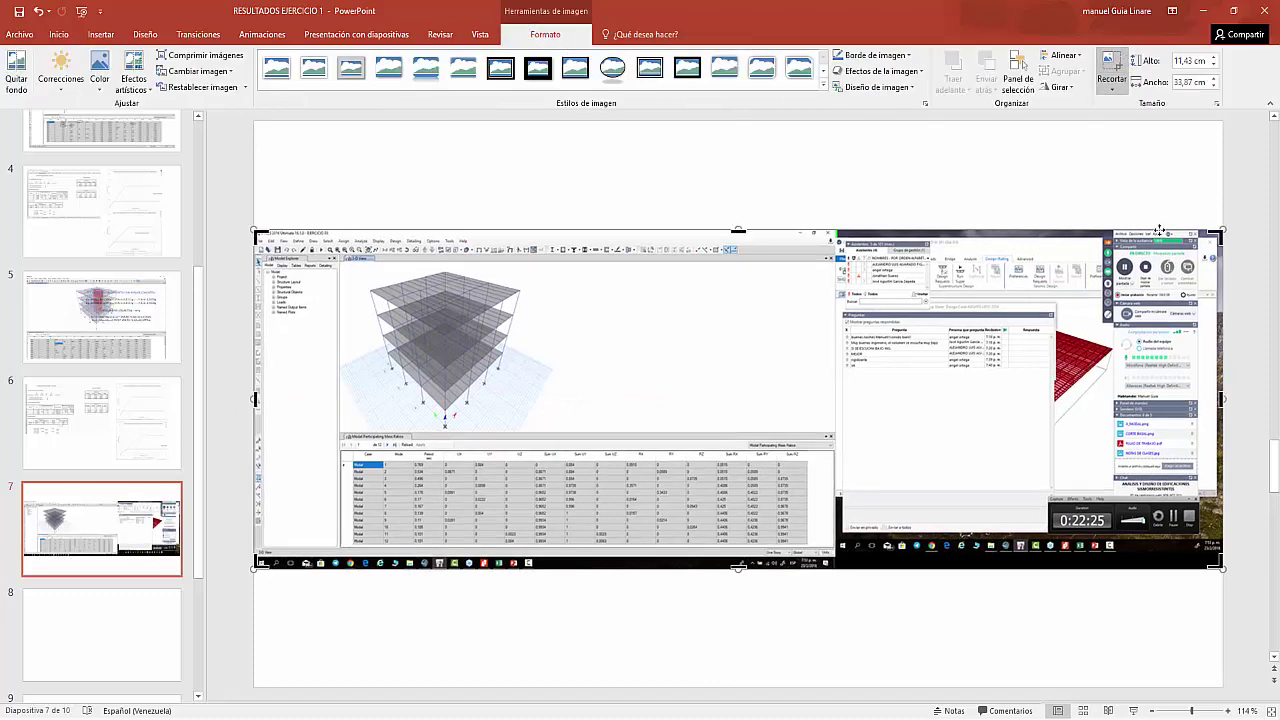
pyautogui.moveTo(1218, 232); pyautogui.dragTo(834, 238)
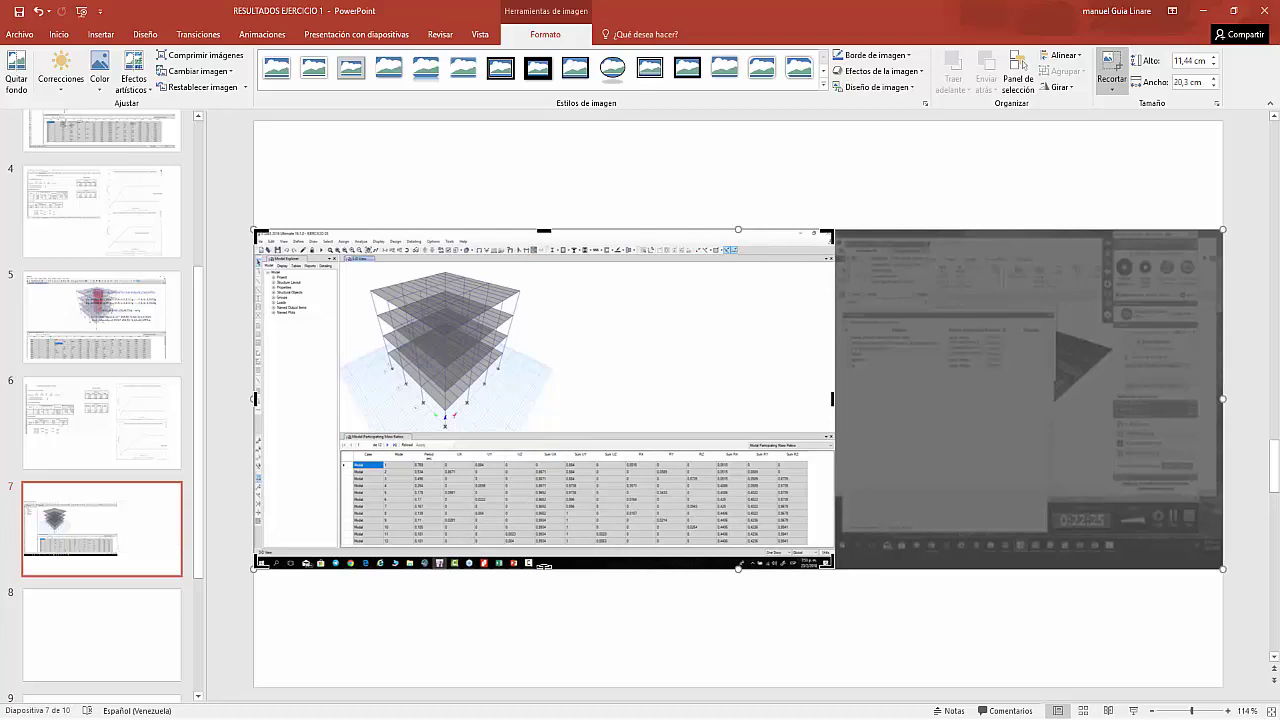
pyautogui.moveTo(543, 566); pyautogui.dragTo(543, 548)
pyautogui.click(543, 210)
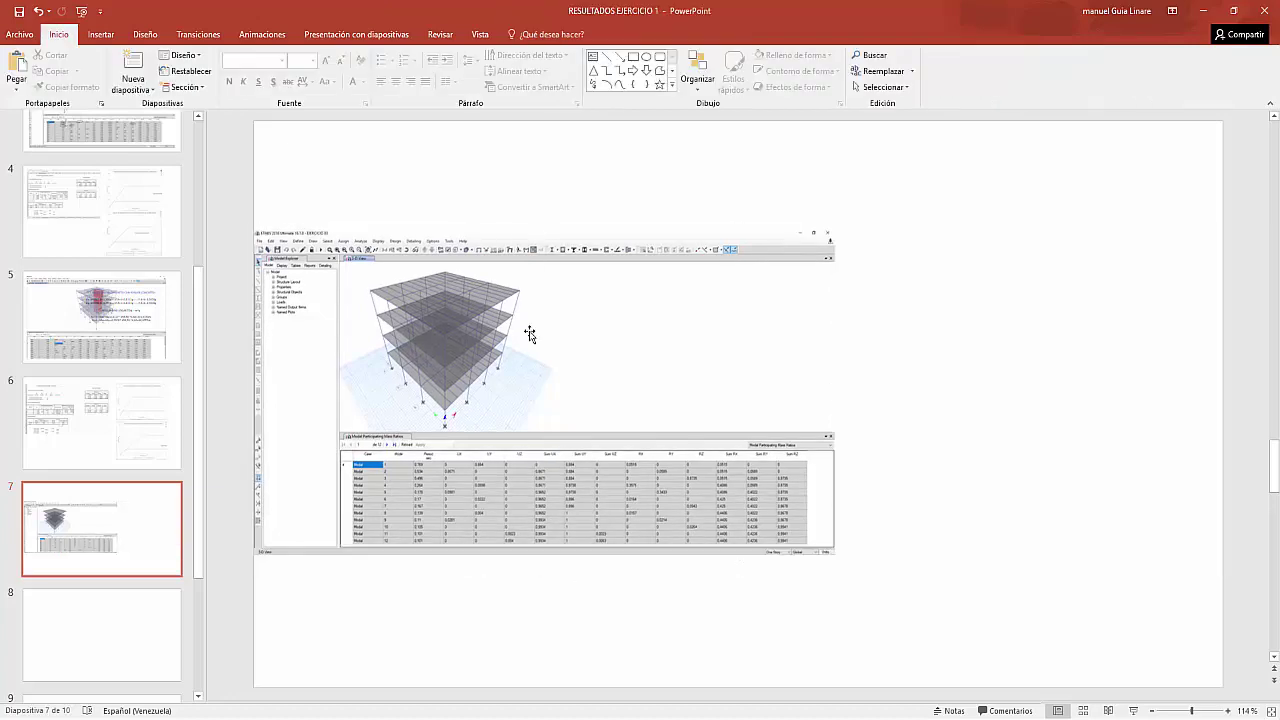
# - Move the cropped screenshot to the slide's upper-left corner and enlarge it to about 33,35 cm wide and 18,04 cm high
pyautogui.moveTo(600, 329); pyautogui.dragTo(568, 262)
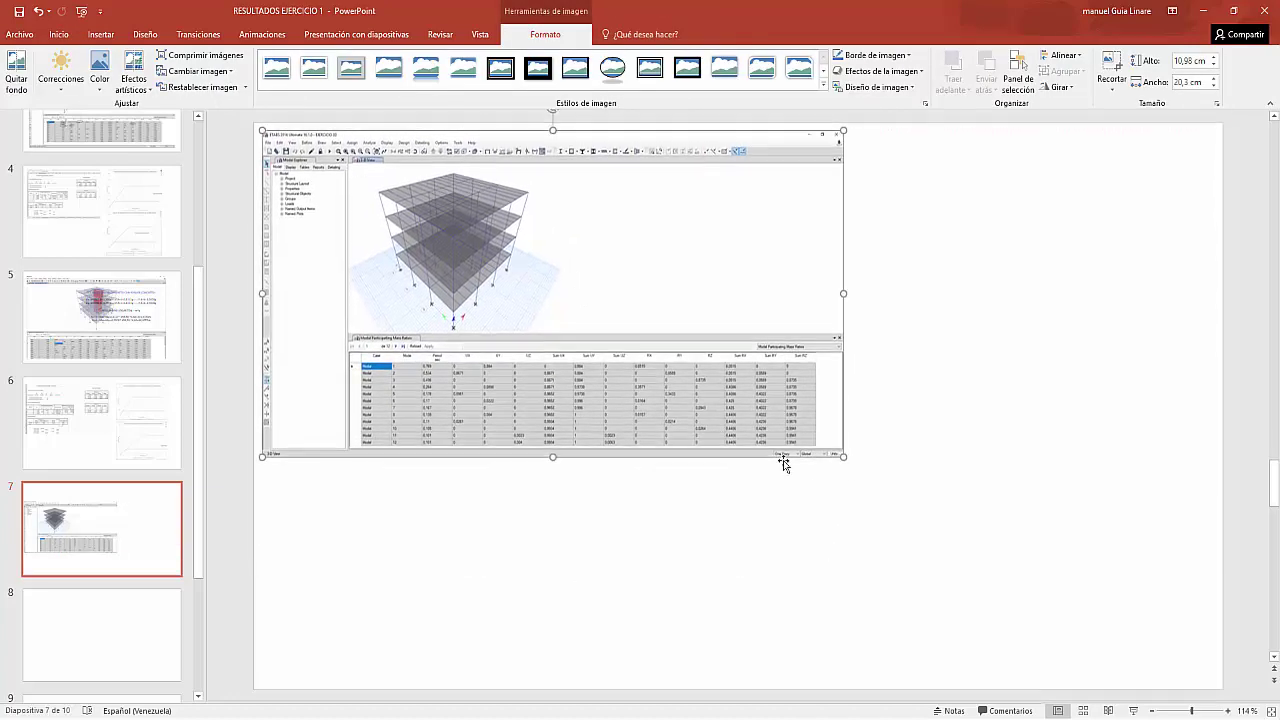
pyautogui.moveTo(840, 457); pyautogui.dragTo(1073, 658)
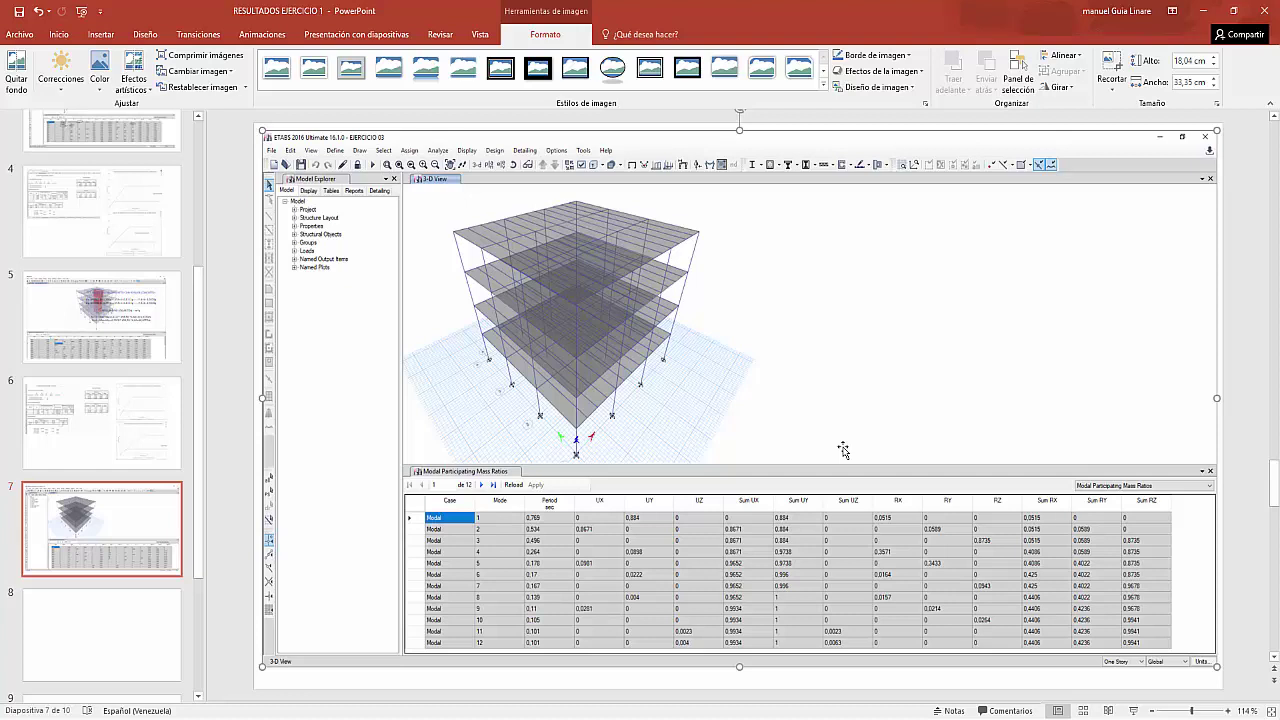
# - Copy the results text box from slide 5 onto slide 7 over the ETABS screenshot
pyautogui.click(143, 313)
pyautogui.click(887, 232)
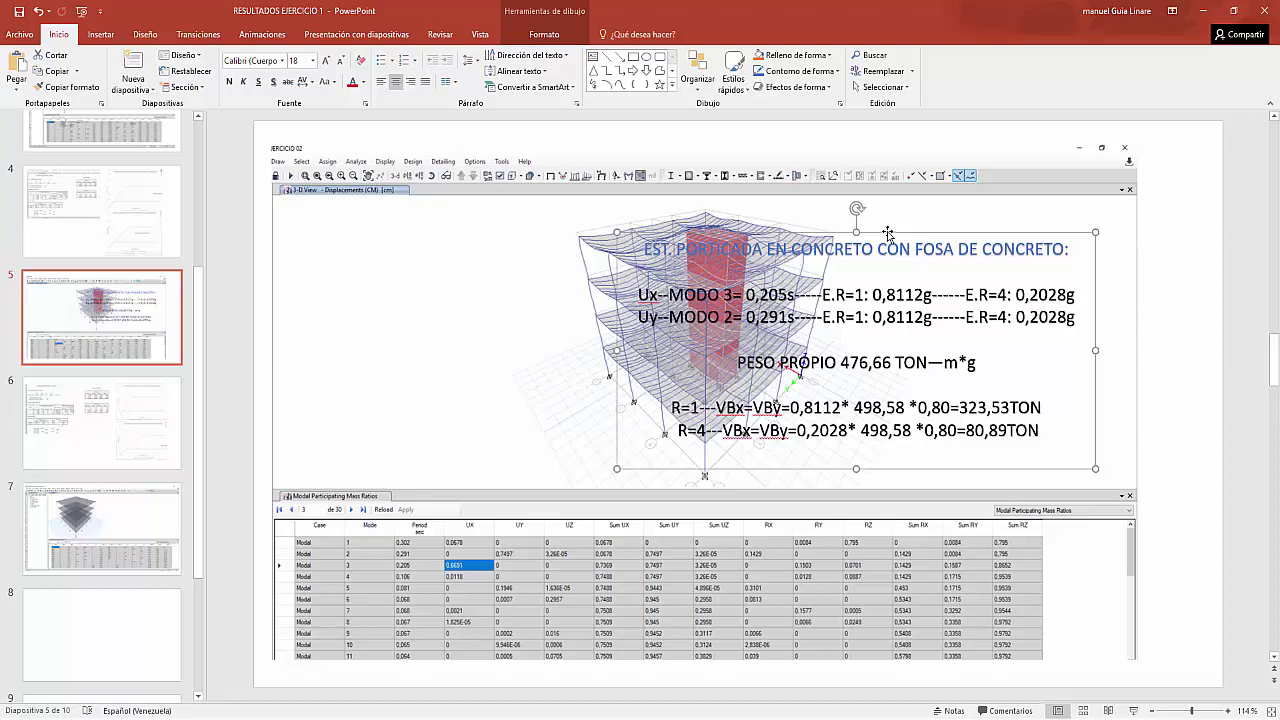
pyautogui.click(156, 541)
pyautogui.click(764, 296)
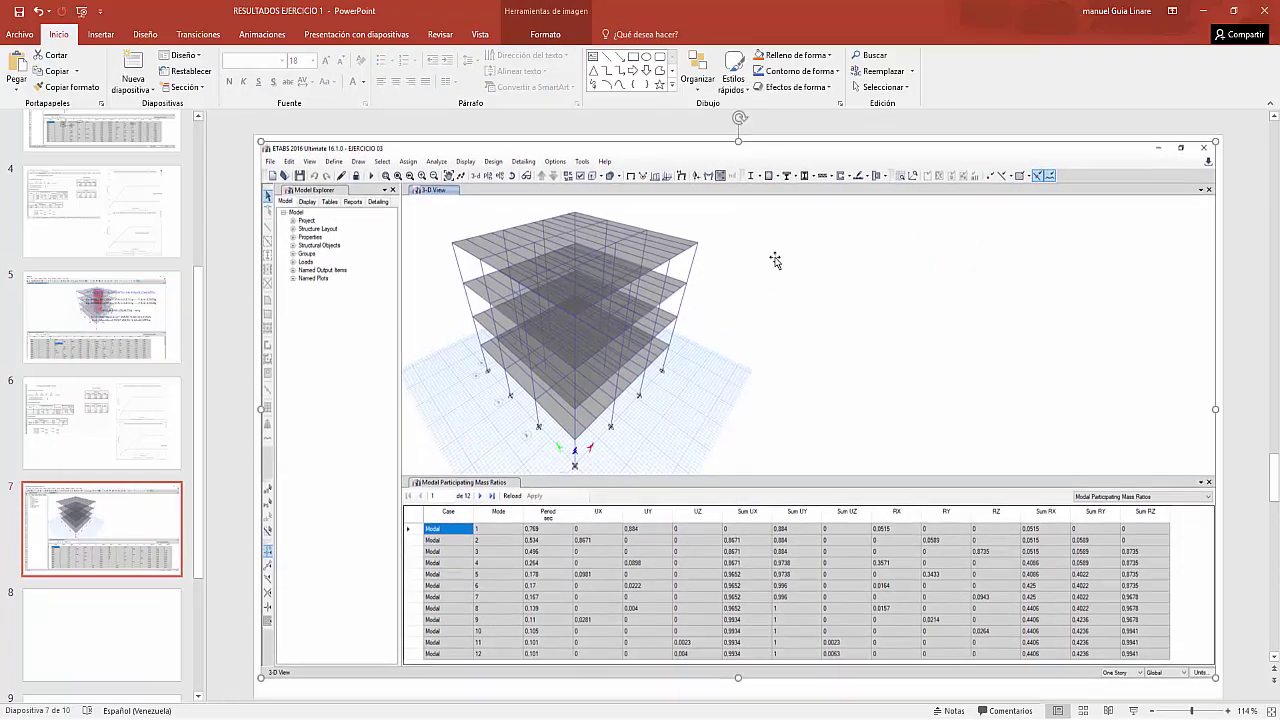
pyautogui.hotkey('ctrl', 'v')
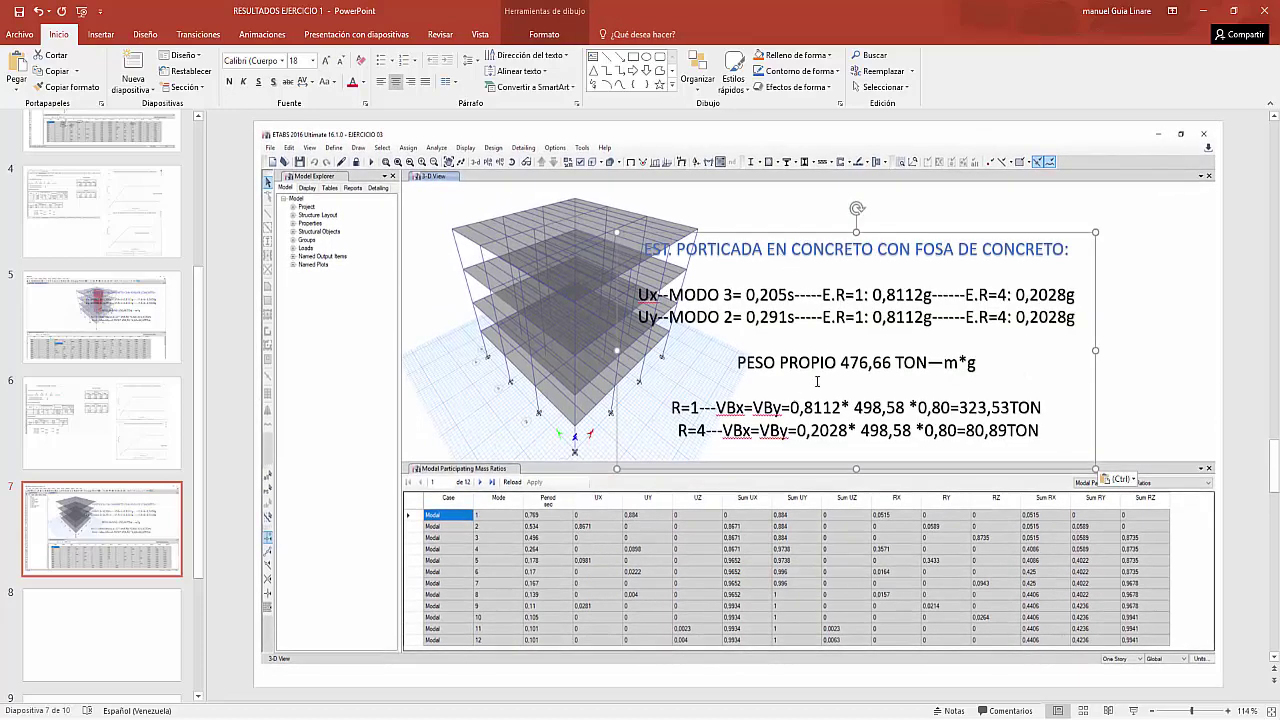
# - Place the text box beside the 3-D model and change its heading to "EST. PORTICADA EN ACERO (PERFILES PRECALIFICADOS):"
pyautogui.moveTo(829, 226); pyautogui.dragTo(1106, 218)
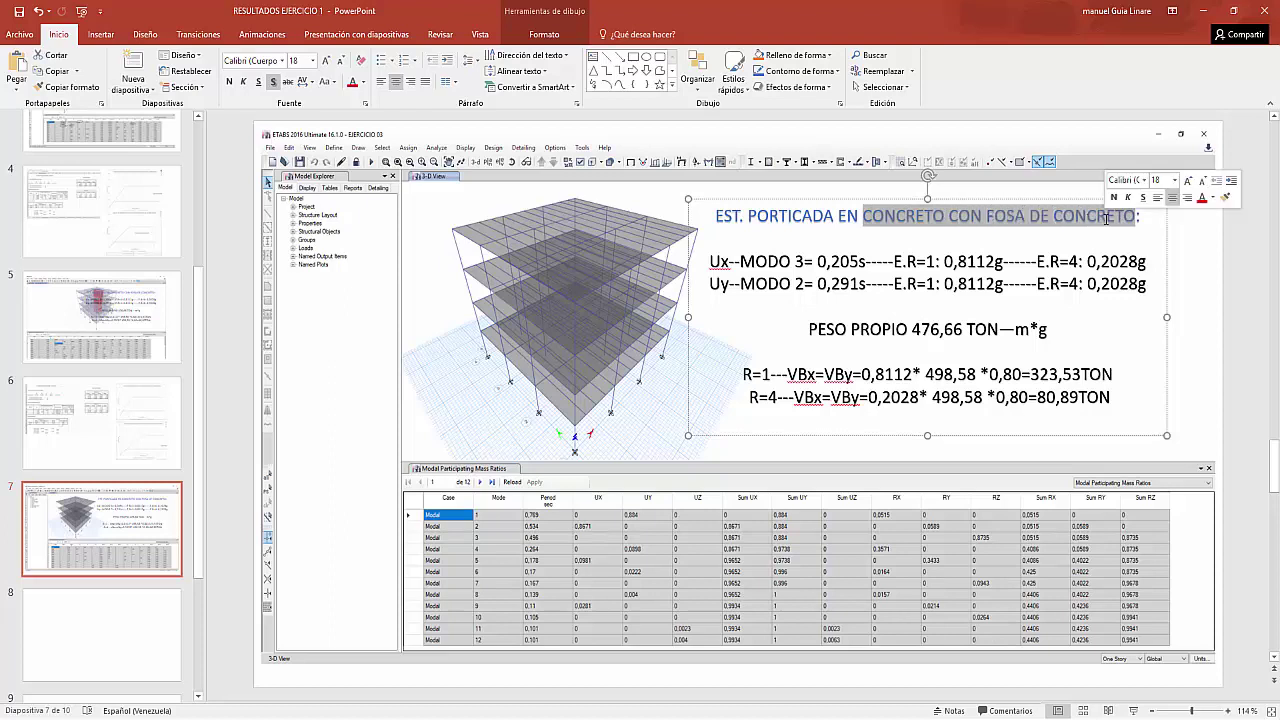
pyautogui.write('ACERO:')
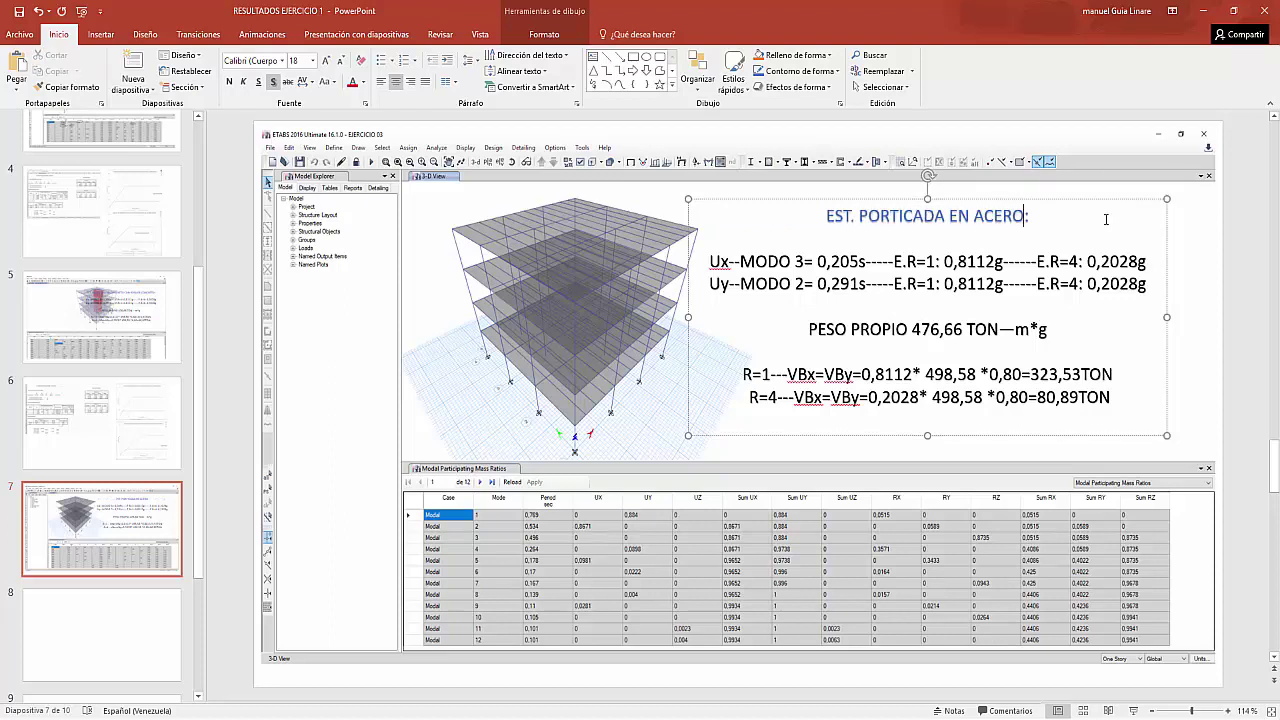
pyautogui.press('Left')
pyautogui.write('(PERF')
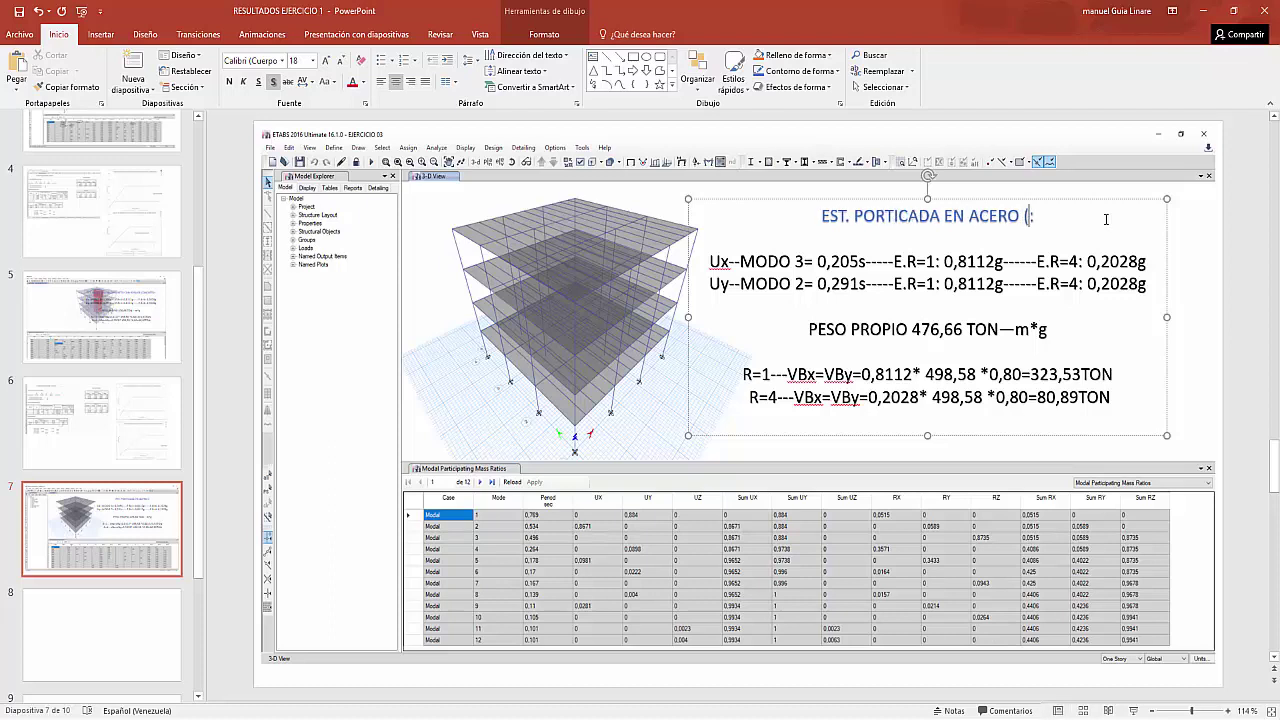
pyautogui.write('ILES P')
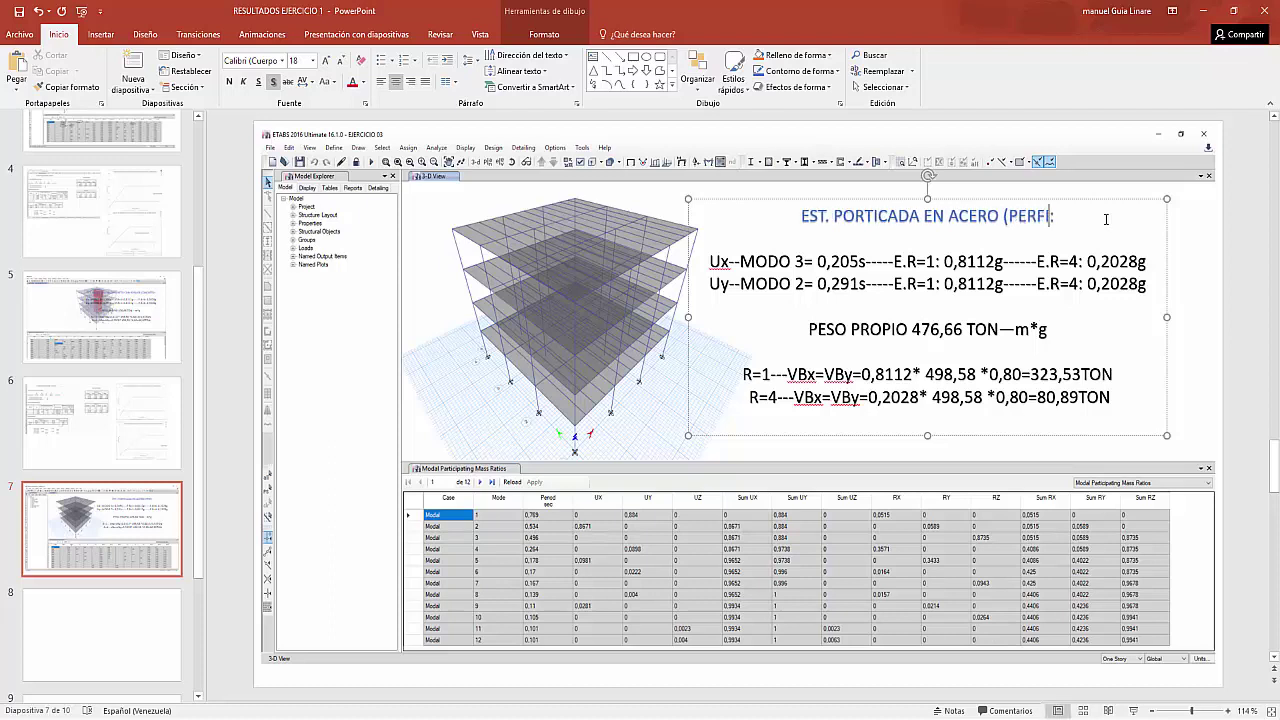
pyautogui.write('RECALI')
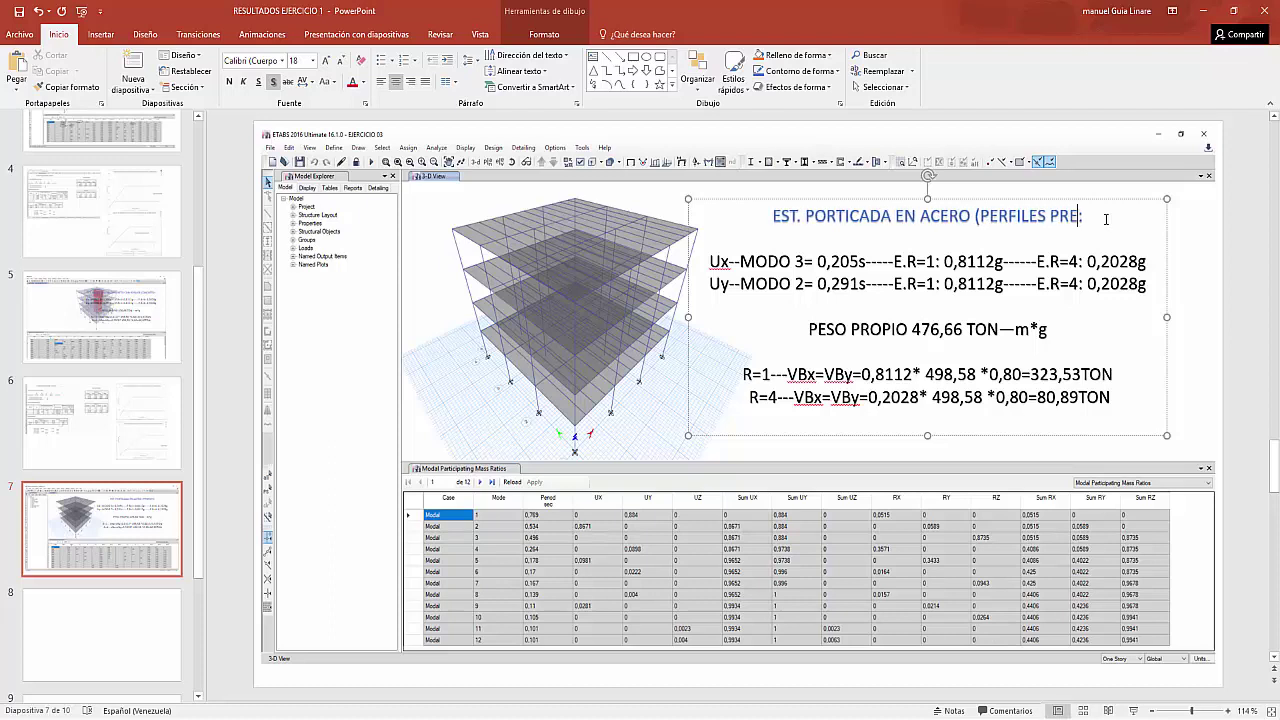
pyautogui.write('FICADO')
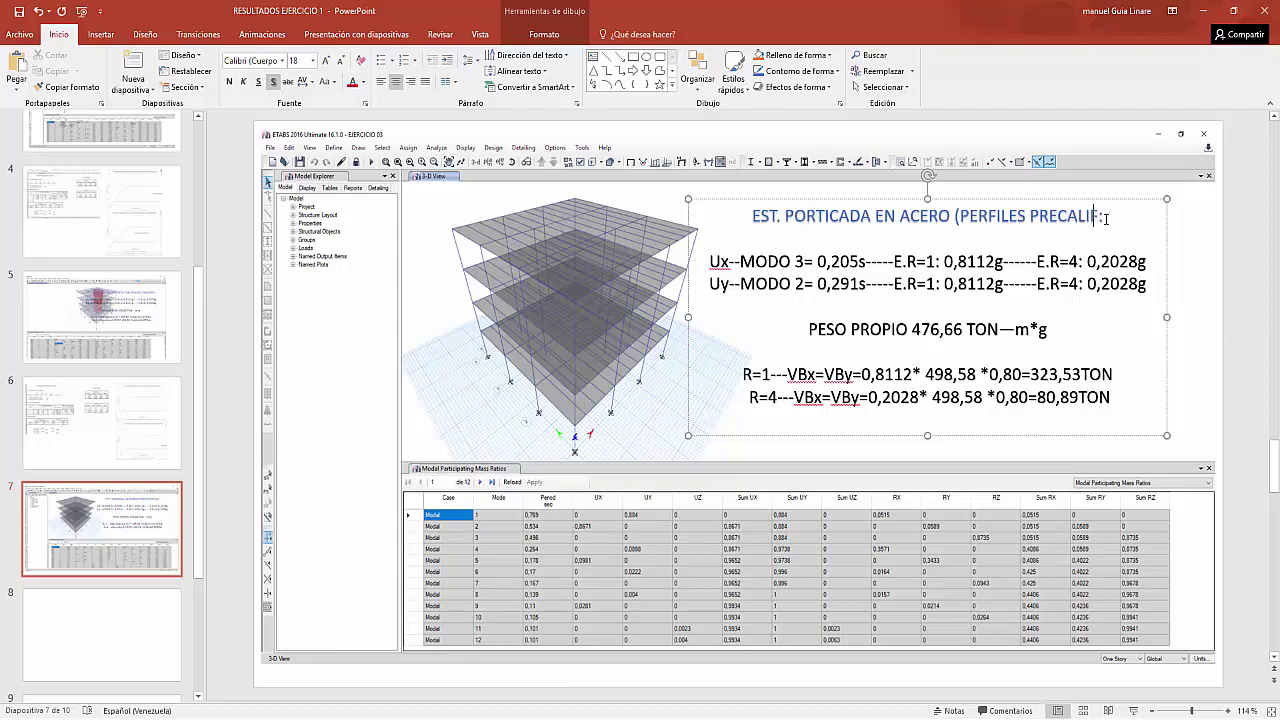
pyautogui.write('S')
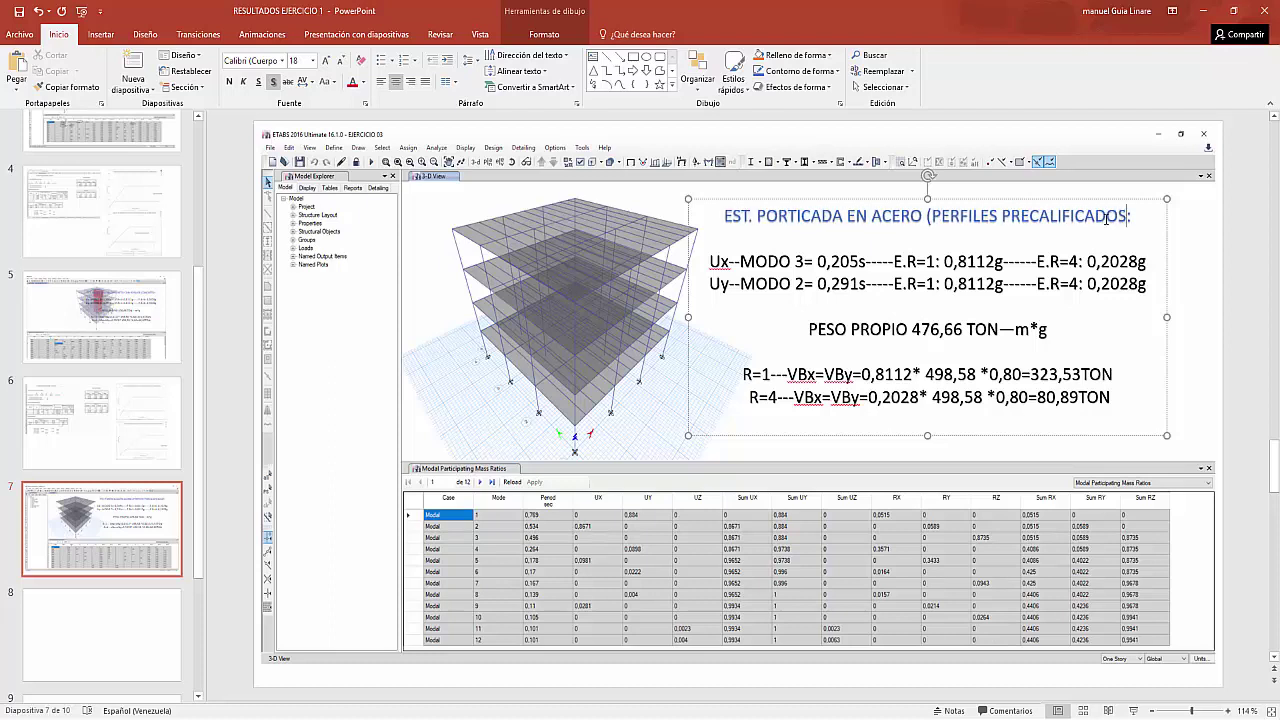
pyautogui.write(')')
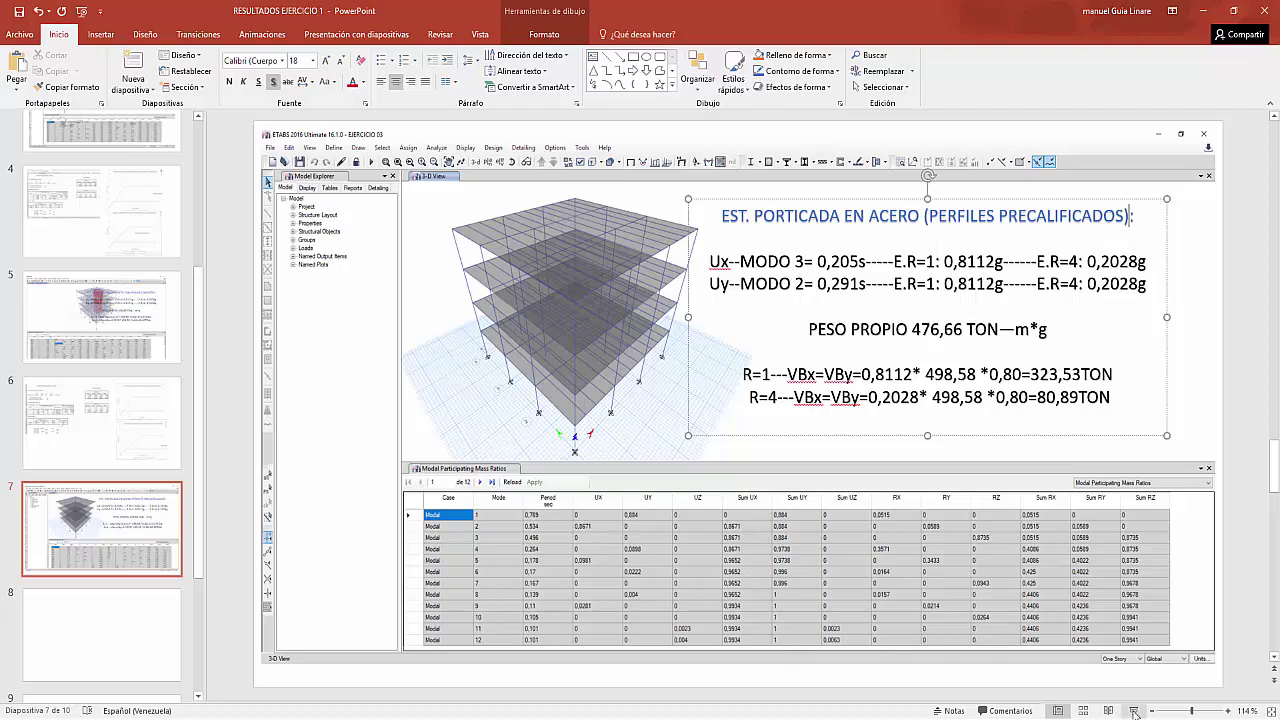
# - Present slide 7 full screen and circle the mode 12 Sum UX, Sum UY and Sum RZ values in ink
pyautogui.click(1099, 712)
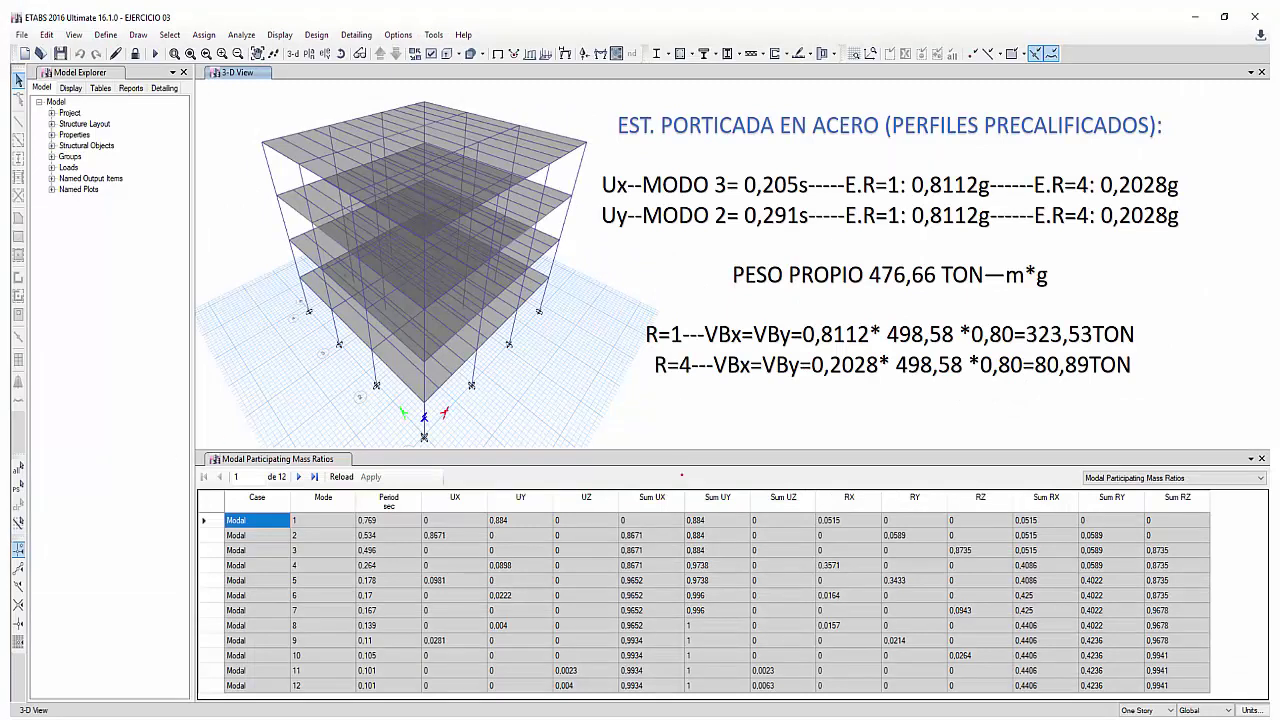
pyautogui.moveTo(646, 684)
pyautogui.mouseDown()
pyautogui.moveTo(640, 694)
pyautogui.moveTo(696, 683)
pyautogui.mouseUp()
pyautogui.moveTo(1166, 680); pyautogui.dragTo(1172, 683)
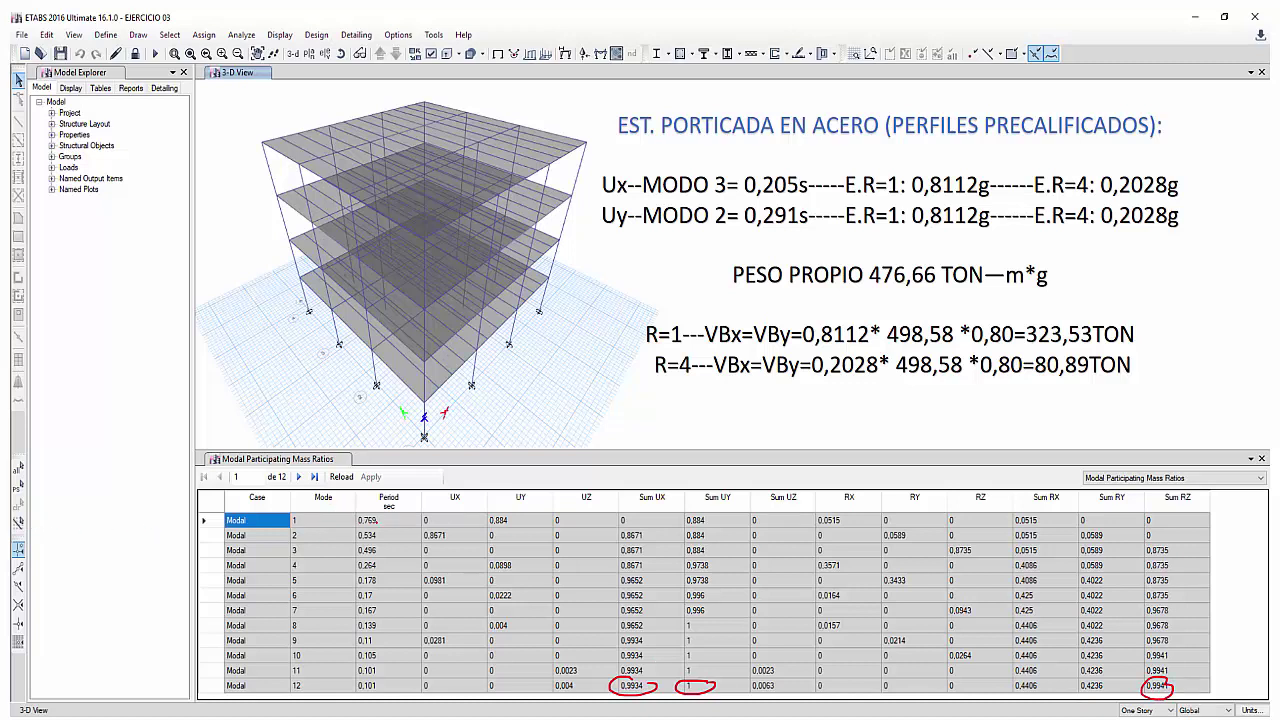
# - Mark the periods of modes 1 to 3 with their UY, UX and RZ ratios, and end the show discarding the ink
pyautogui.moveTo(381, 505)
pyautogui.mouseDown()
pyautogui.moveTo(359, 527)
pyautogui.moveTo(398, 510)
pyautogui.moveTo(476, 524)
pyautogui.mouseUp()
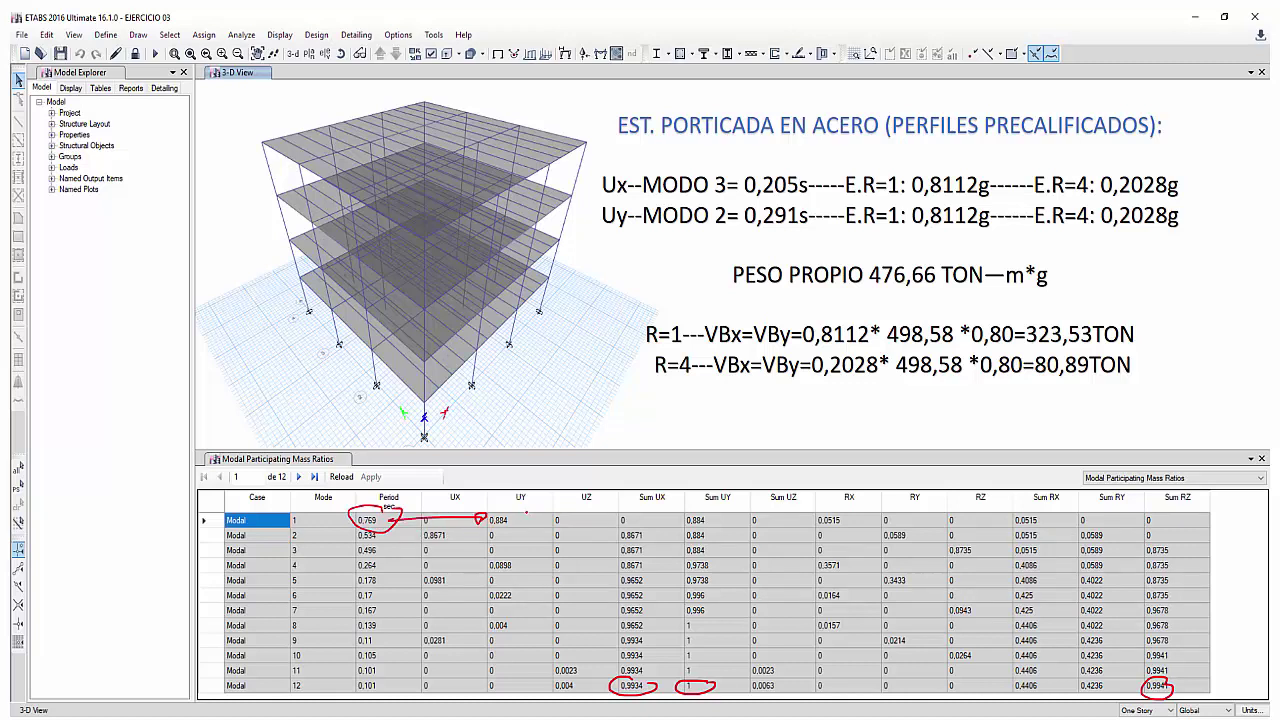
pyautogui.moveTo(470, 531)
pyautogui.mouseDown()
pyautogui.moveTo(419, 545)
pyautogui.moveTo(344, 538)
pyautogui.moveTo(398, 528)
pyautogui.mouseUp()
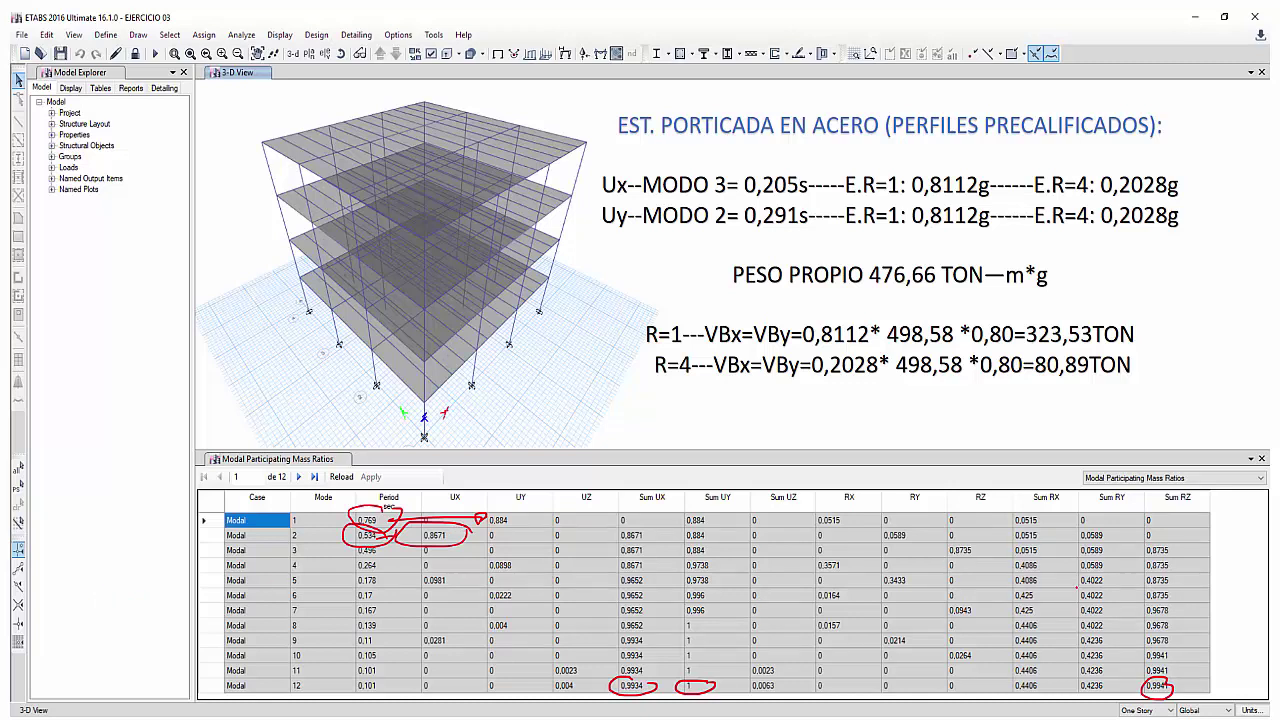
pyautogui.moveTo(958, 543)
pyautogui.mouseDown()
pyautogui.moveTo(942, 559)
pyautogui.moveTo(975, 545)
pyautogui.mouseUp()
pyautogui.moveTo(378, 543)
pyautogui.mouseDown()
pyautogui.moveTo(342, 555)
pyautogui.moveTo(401, 546)
pyautogui.mouseUp()
pyautogui.press('Escape')
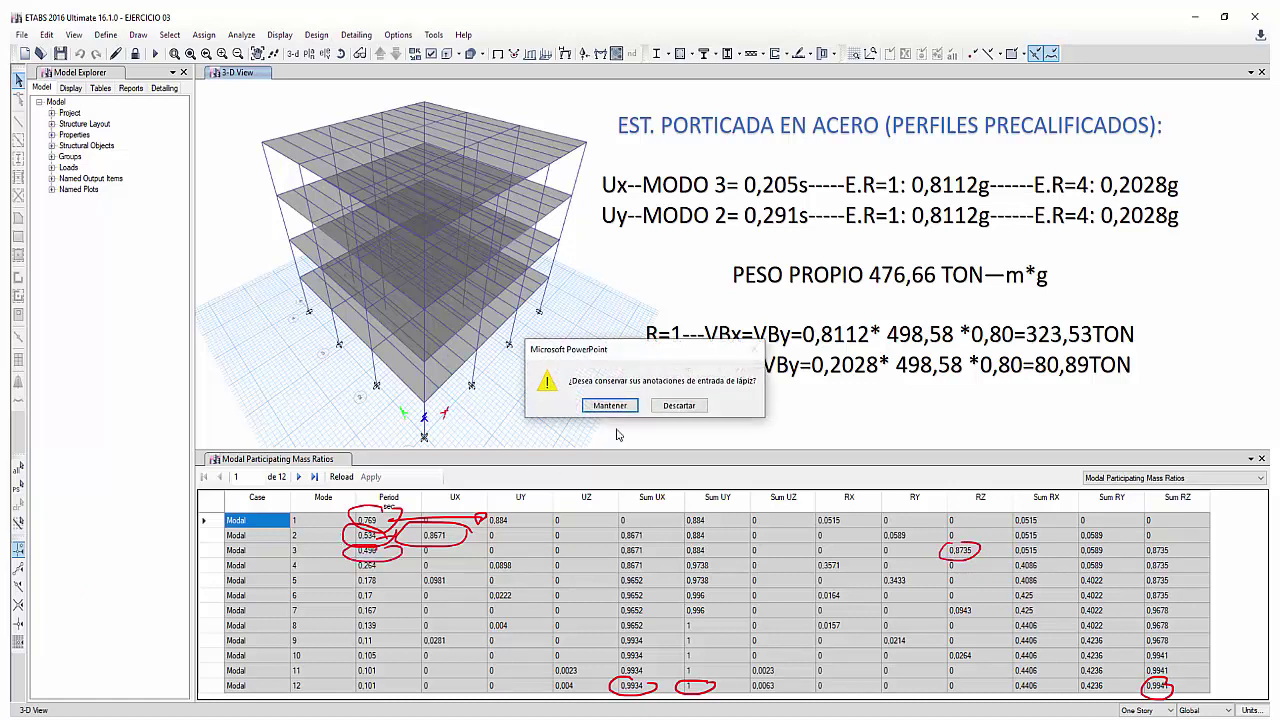
pyautogui.click(660, 410)
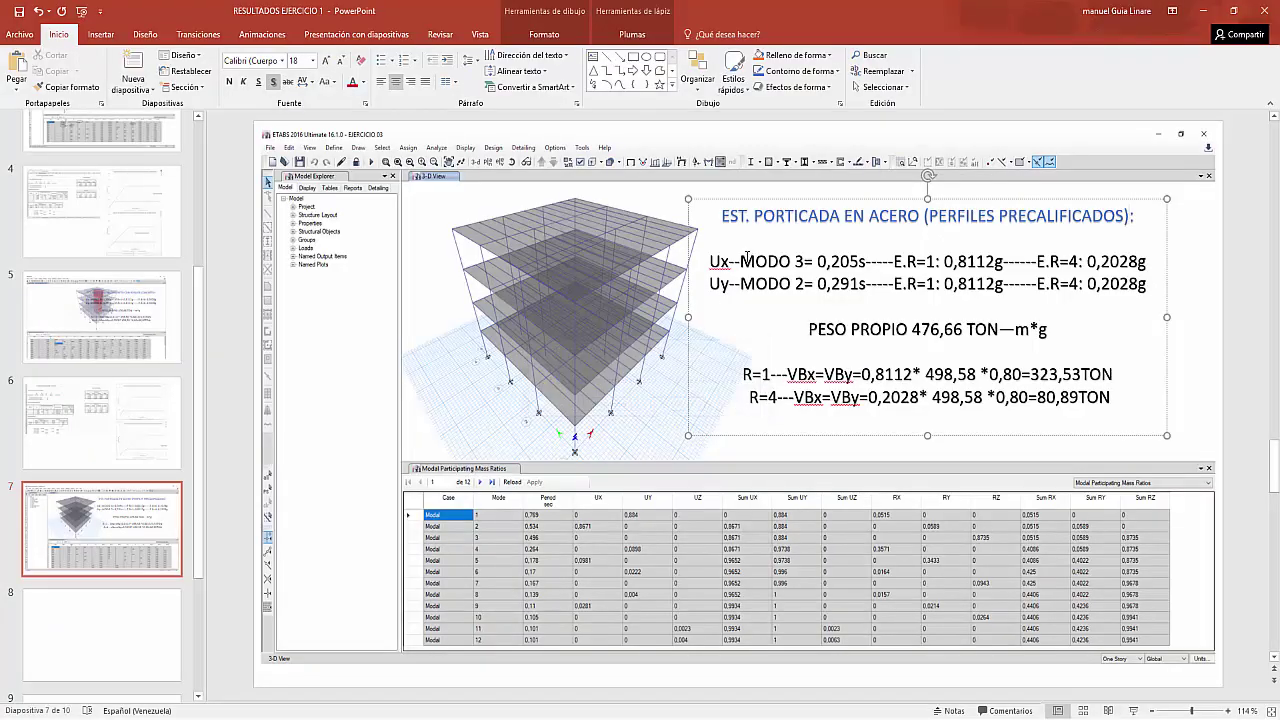
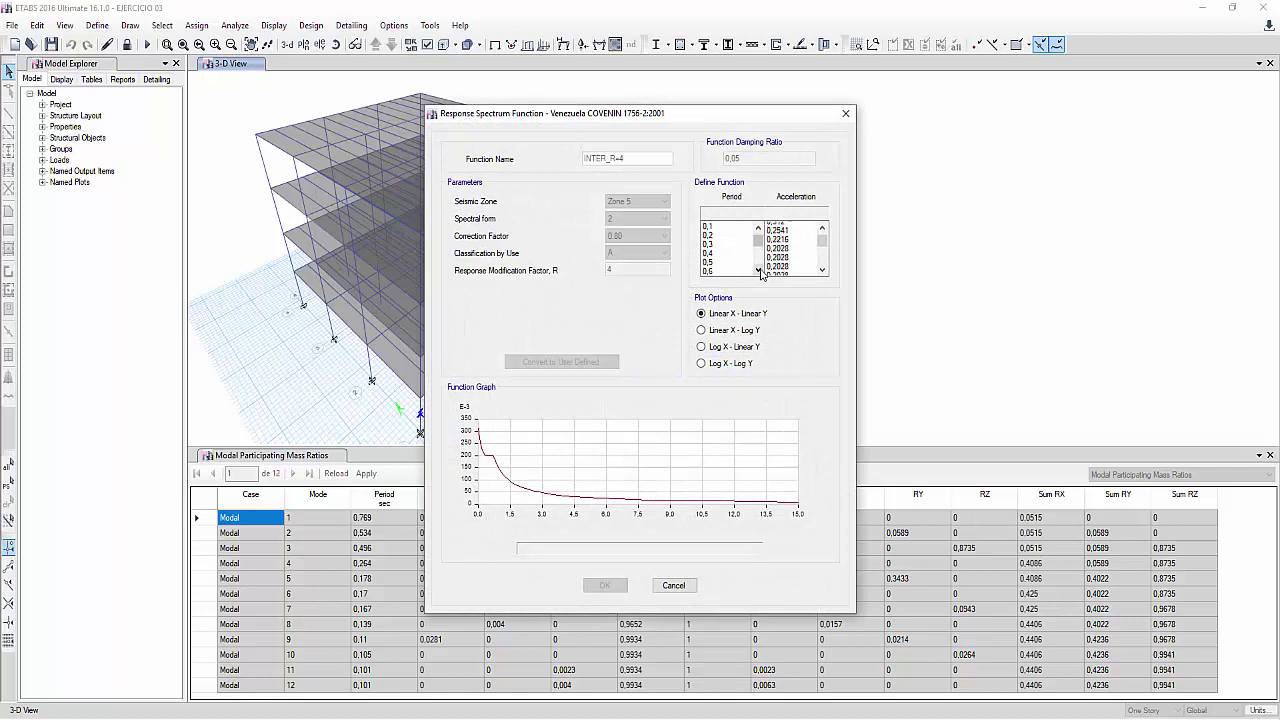
# - Look up the acceleration for period 0,7 in the INTER_R=4 response spectrum function in ETABS
pyautogui.click(759, 271)
pyautogui.click(759, 271)
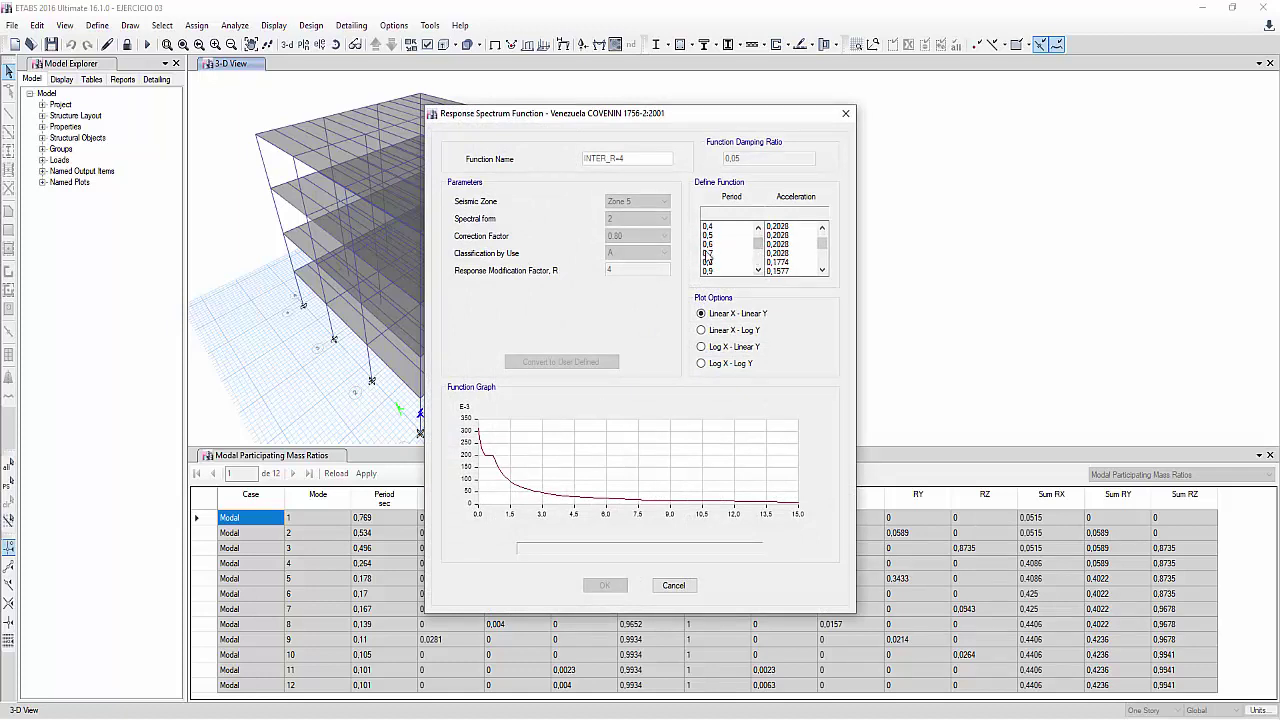
pyautogui.click(780, 253)
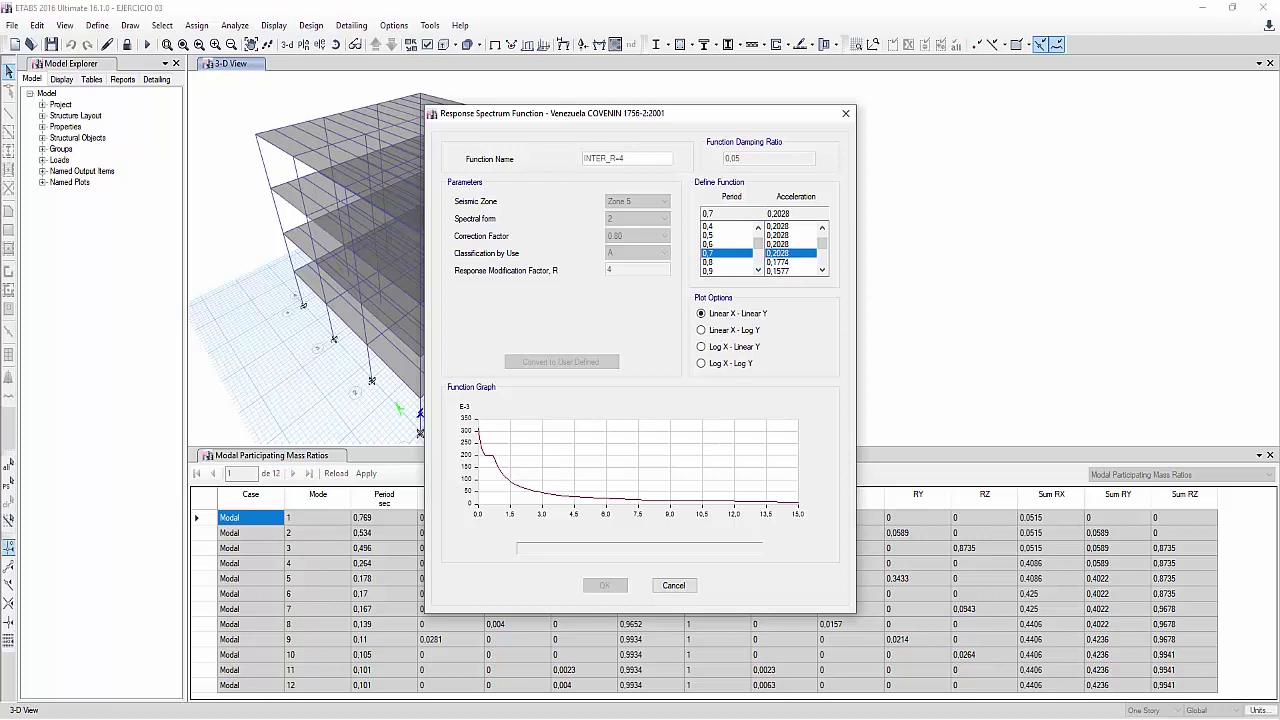
# - Compare the Ux and Uy periods and accelerations on slide 7 in PowerPoint with the INTER_R=4 spectrum in ETABS
pyautogui.hotkey('alt', 'Tab')
pyautogui.hotkey('alt', 'Tab')
pyautogui.hotkey('alt', 'Tab')
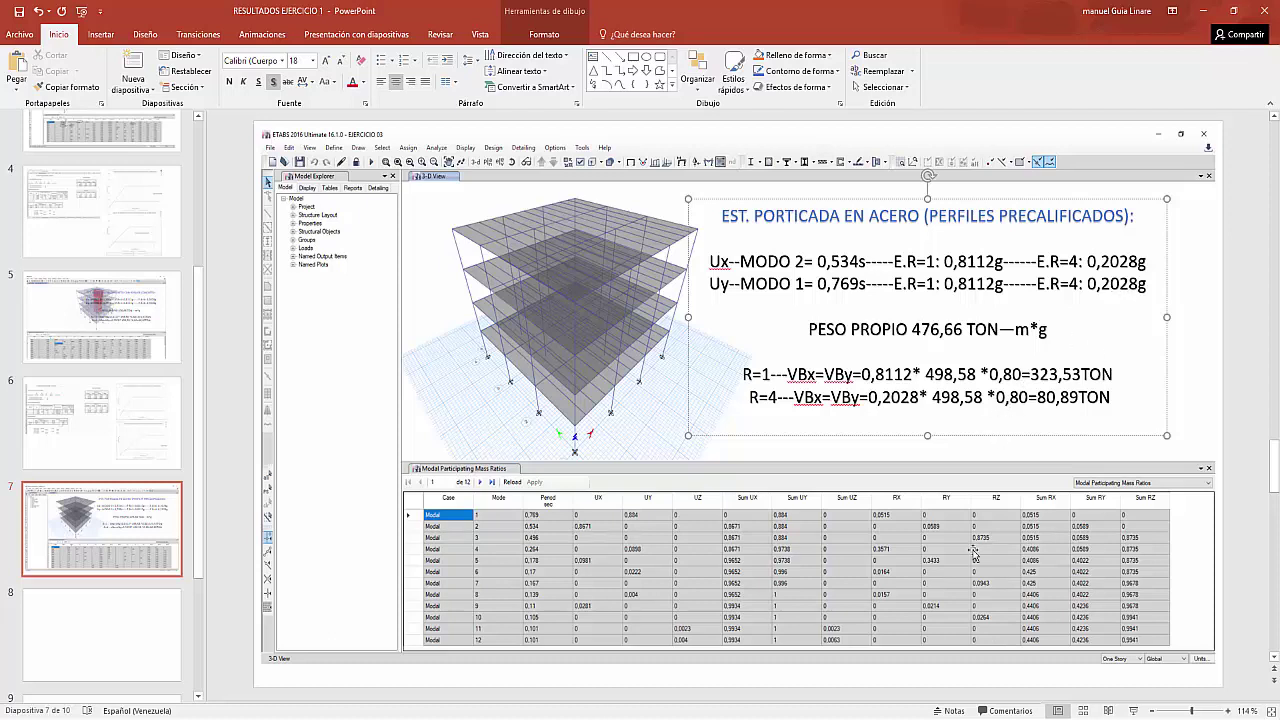
pyautogui.hotkey('alt', 'Tab')
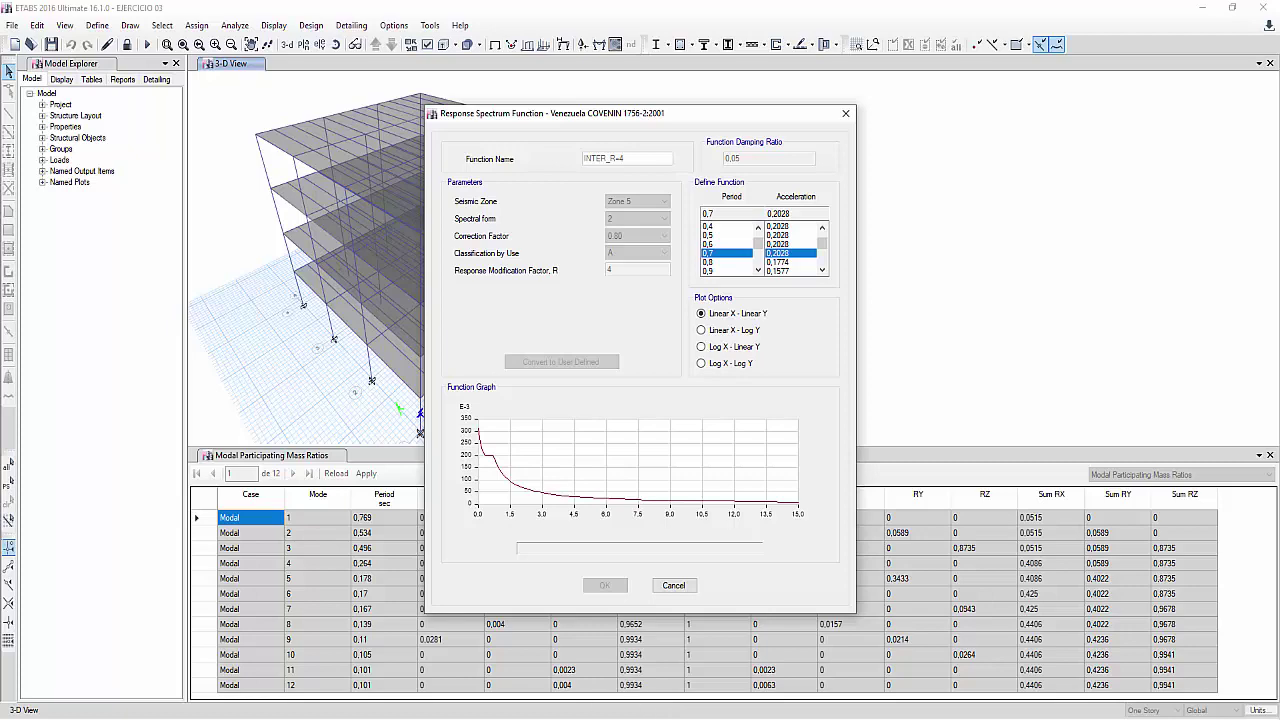
pyautogui.click(600, 675)
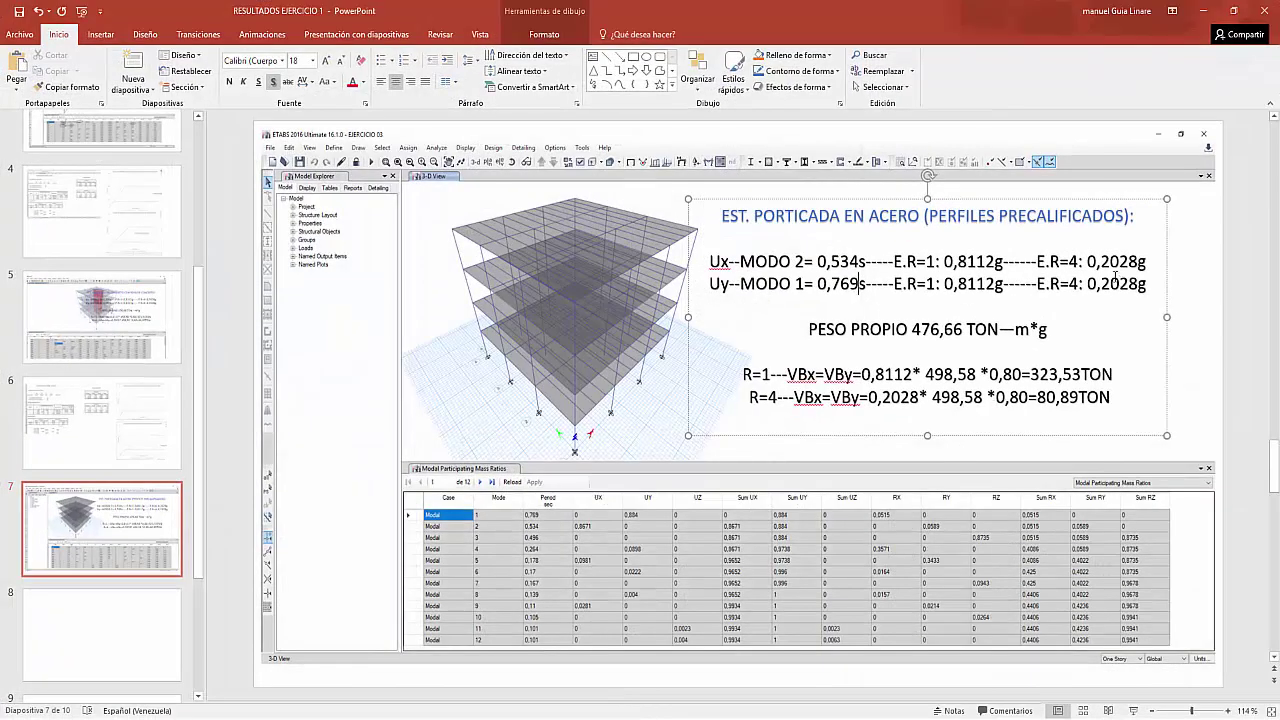
# - Set Uy's E.R=4 acceleration on slide 7 to 0,18g and close the response spectrum windows in ETABS
pyautogui.moveTo(1101, 285); pyautogui.dragTo(1138, 286)
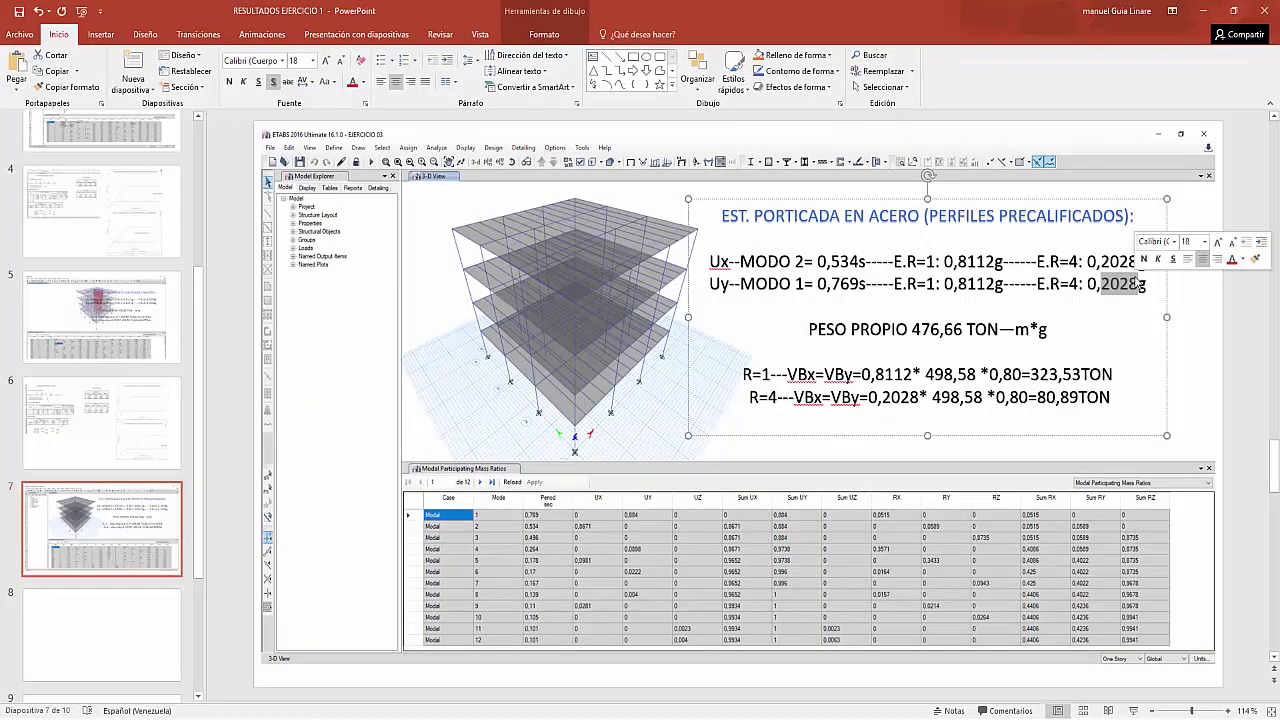
pyautogui.write('18')
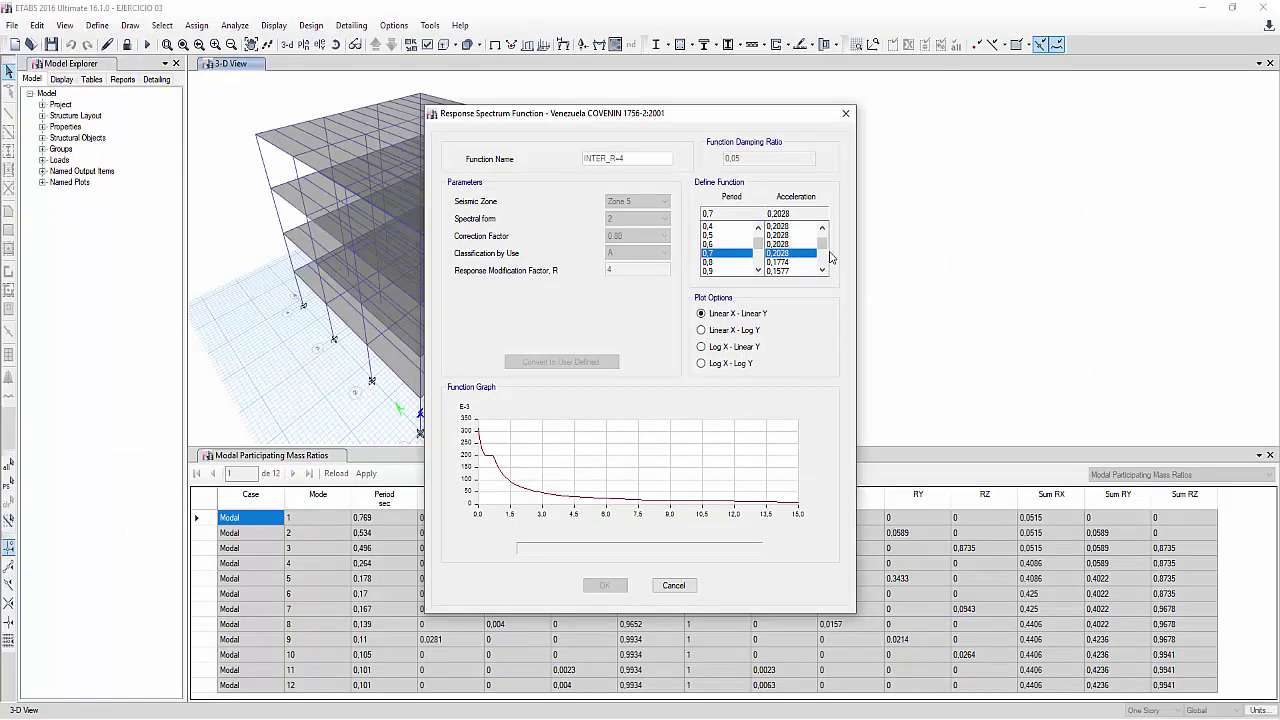
pyautogui.click(848, 113)
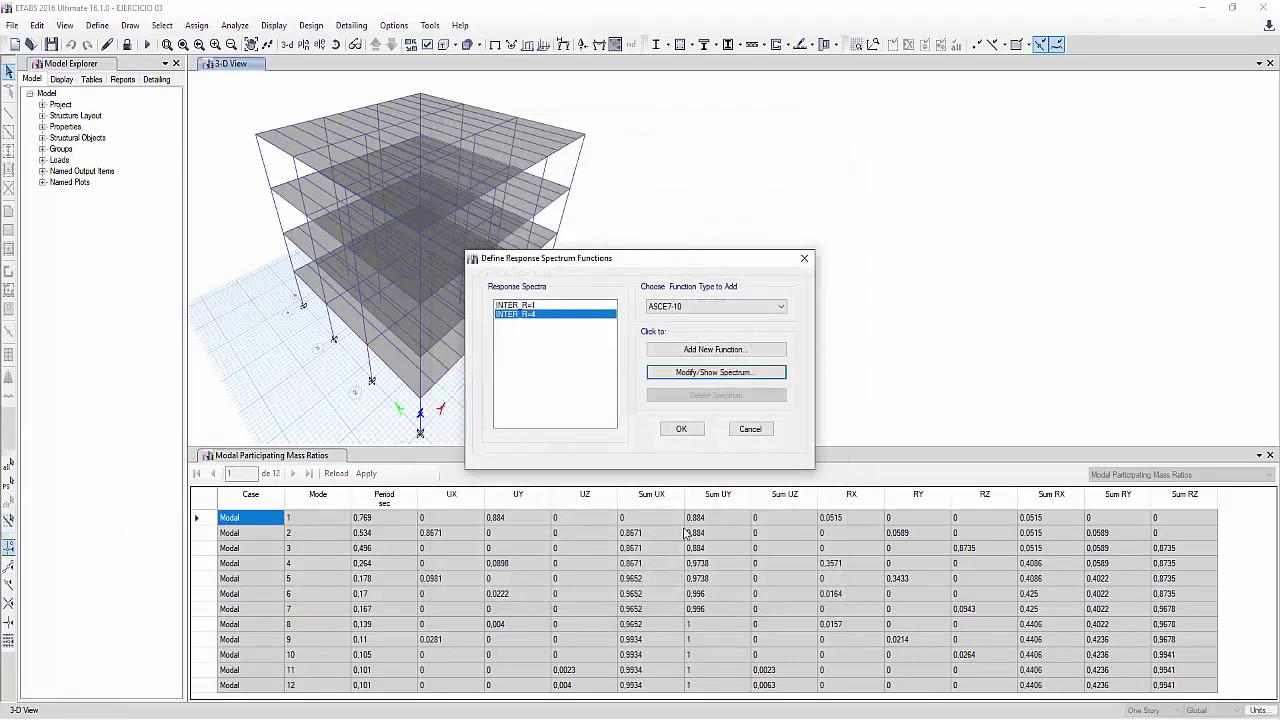
pyautogui.click(764, 430)
# - Show the Base Reactions table and filter its load cases to CM, CV, PESO ESTRUCTURA and SCP
pyautogui.click(1180, 474)
pyautogui.click(1110, 487)
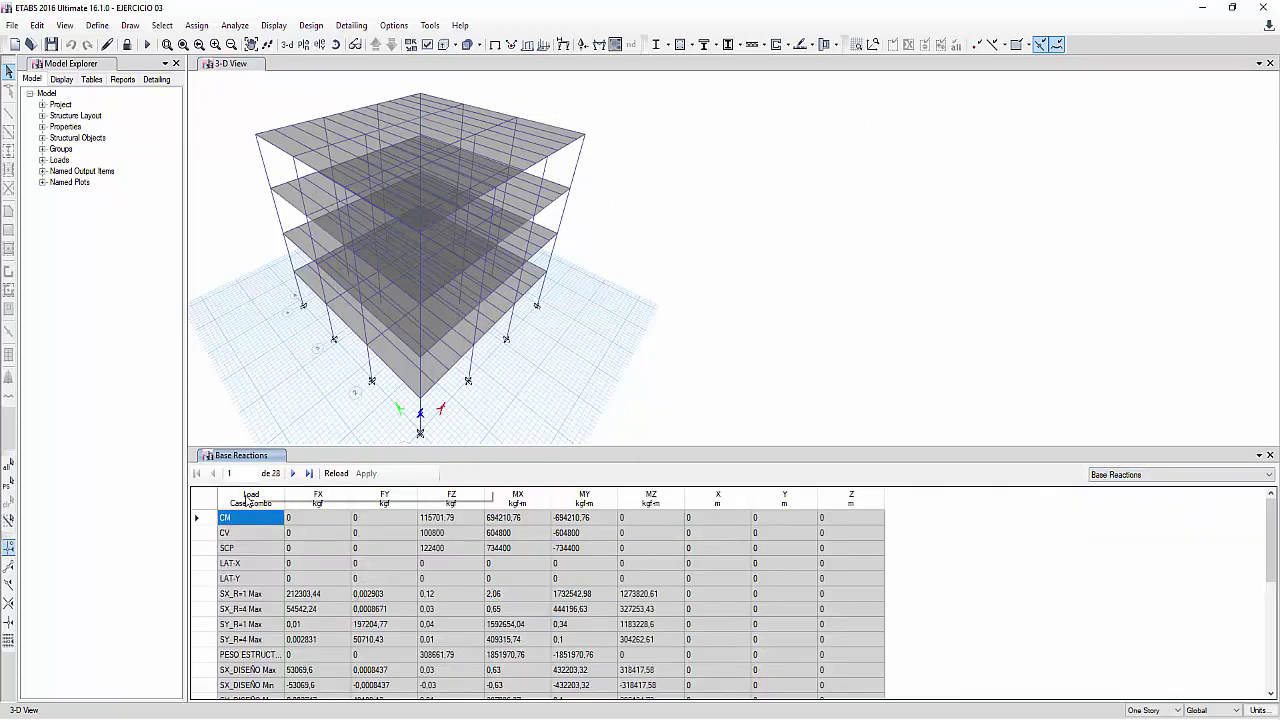
pyautogui.click(249, 497)
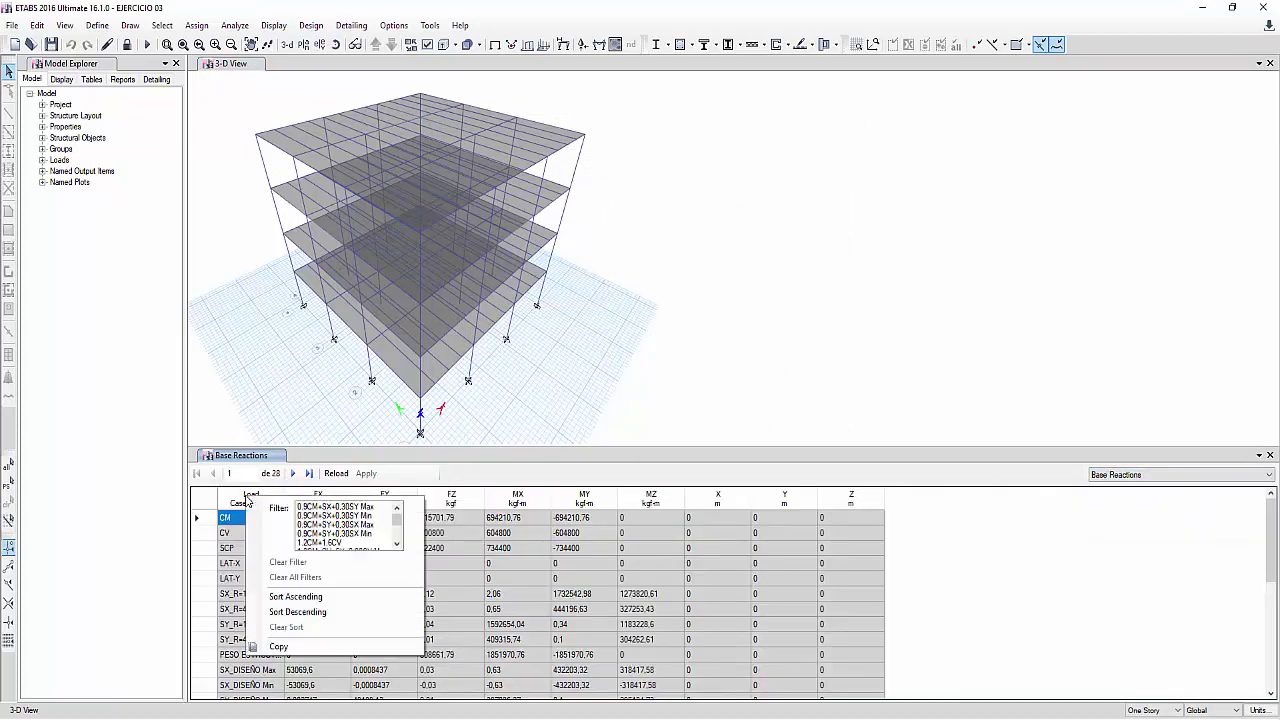
pyautogui.click(397, 544)
pyautogui.click(397, 544)
pyautogui.click(397, 544)
pyautogui.click(397, 544)
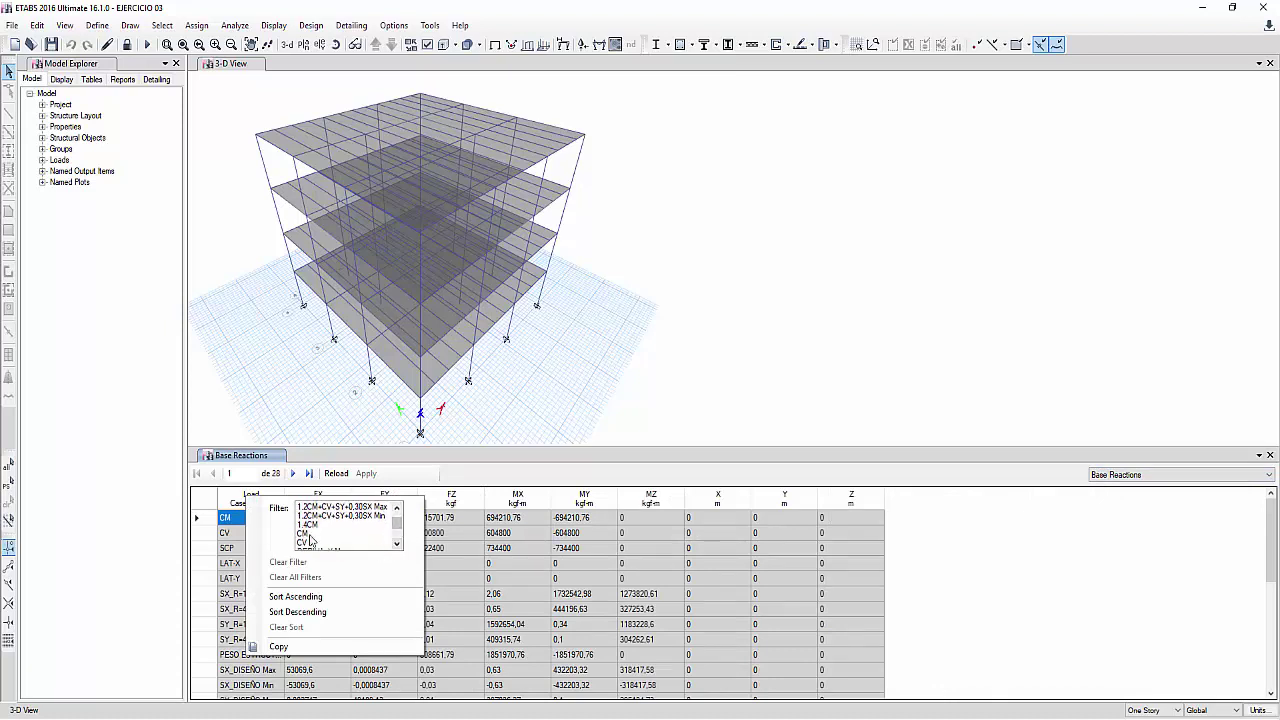
pyautogui.click(398, 545)
pyautogui.click(398, 545)
pyautogui.click(398, 545)
pyautogui.click(398, 545)
pyautogui.click(397, 545)
pyautogui.click(397, 545)
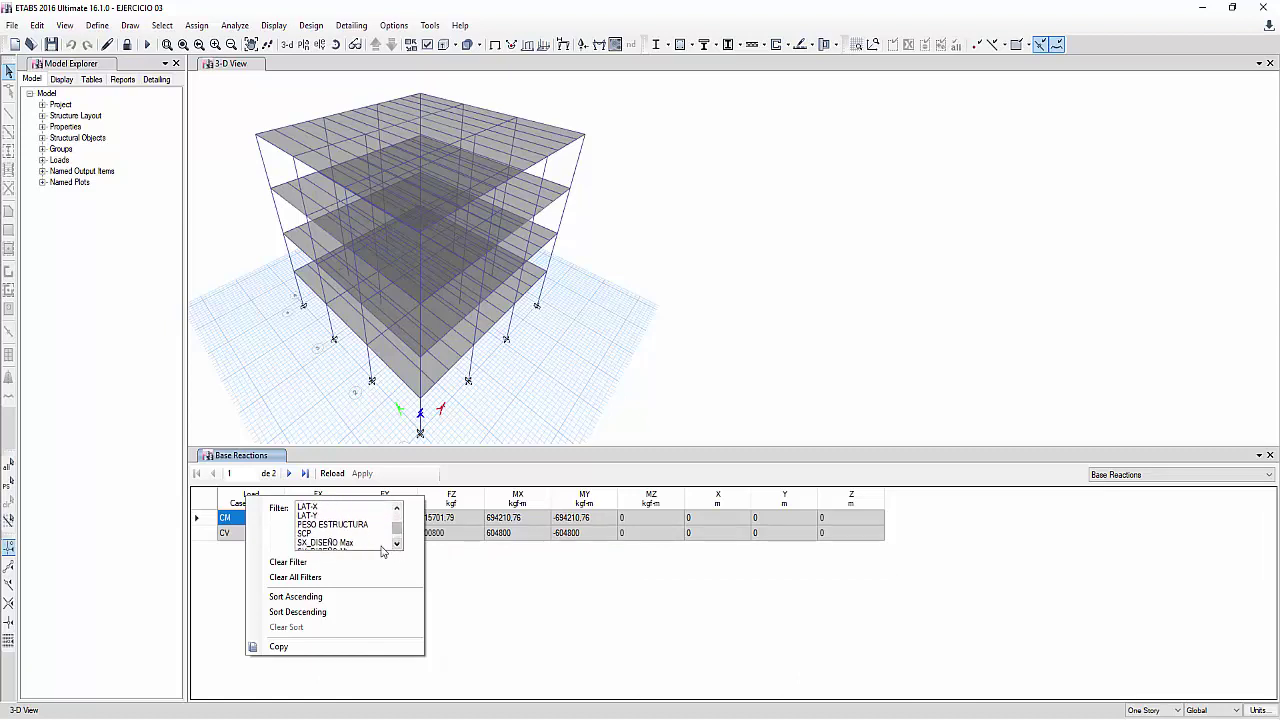
pyautogui.click(323, 533)
pyautogui.click(397, 544)
pyautogui.click(397, 544)
pyautogui.click(397, 544)
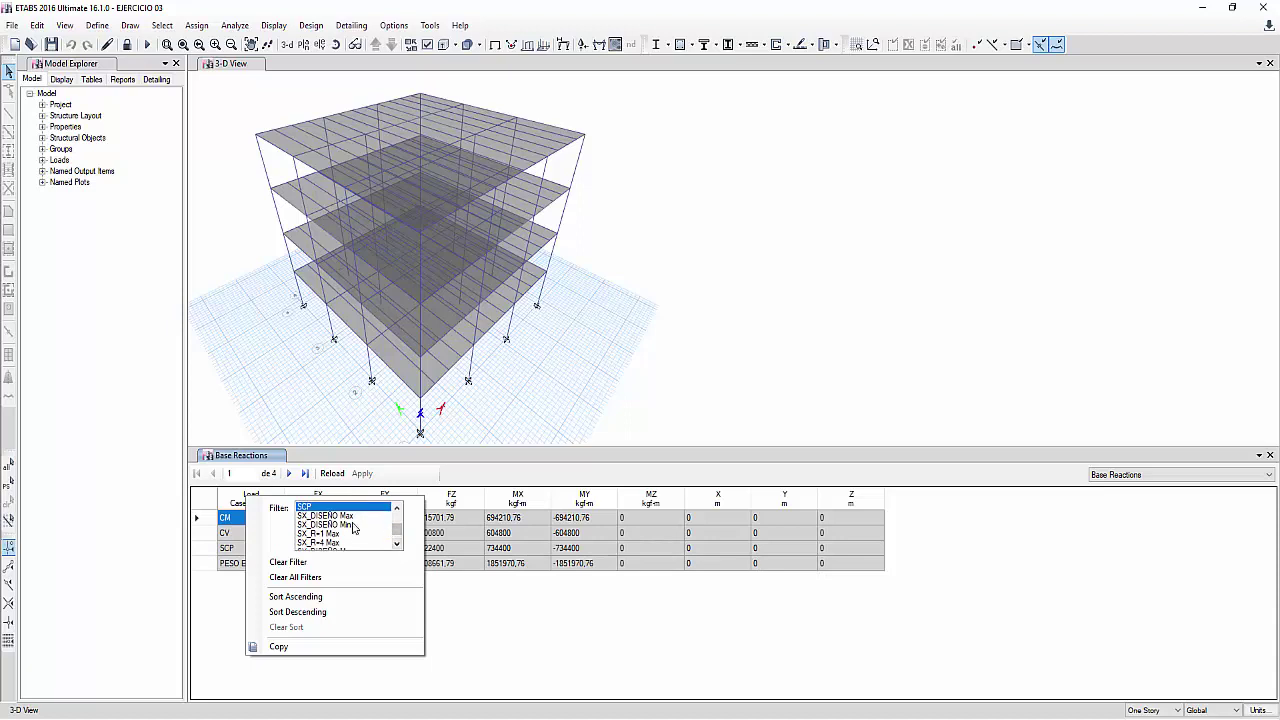
# - Add SX_R=1 Max, SX_R=4 Max, SY_R=1 Max and SY_R=4 Max to the Base Reactions load case filter
pyautogui.click(330, 533)
pyautogui.click(330, 542)
pyautogui.click(397, 545)
pyautogui.click(397, 545)
pyautogui.click(397, 545)
pyautogui.click(397, 545)
pyautogui.click(397, 545)
pyautogui.click(330, 524)
pyautogui.click(332, 533)
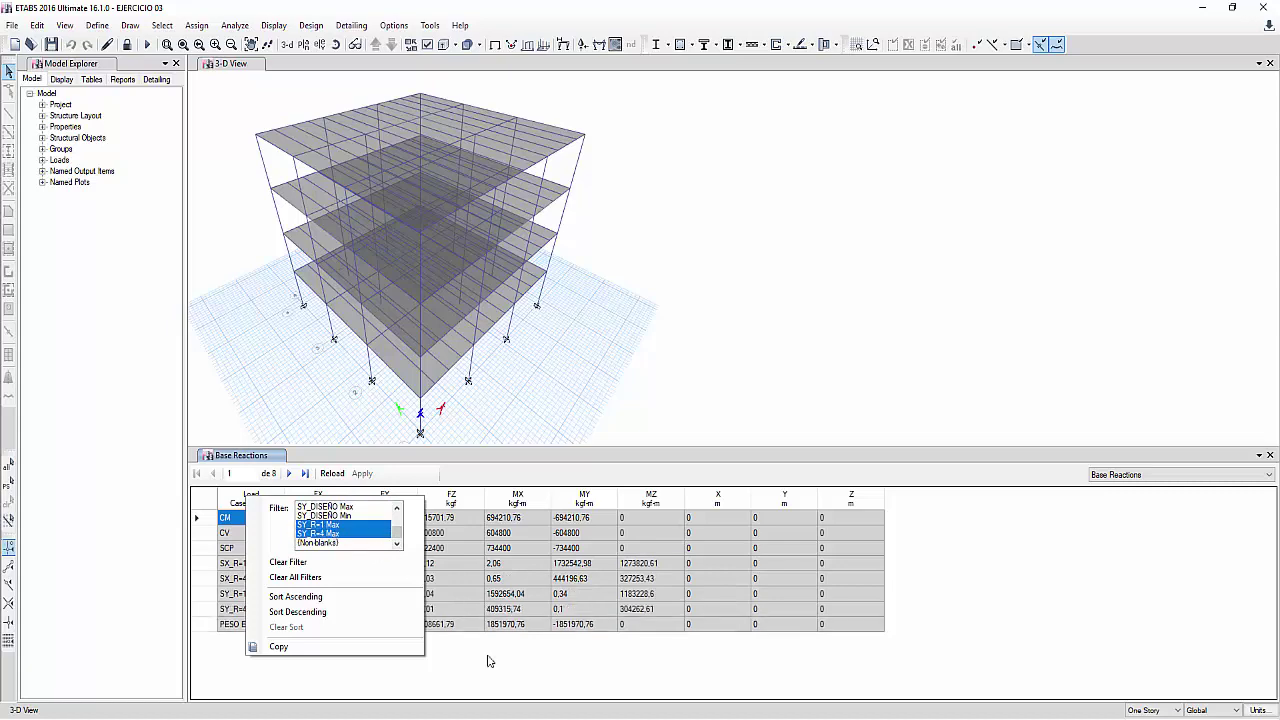
pyautogui.click(590, 688)
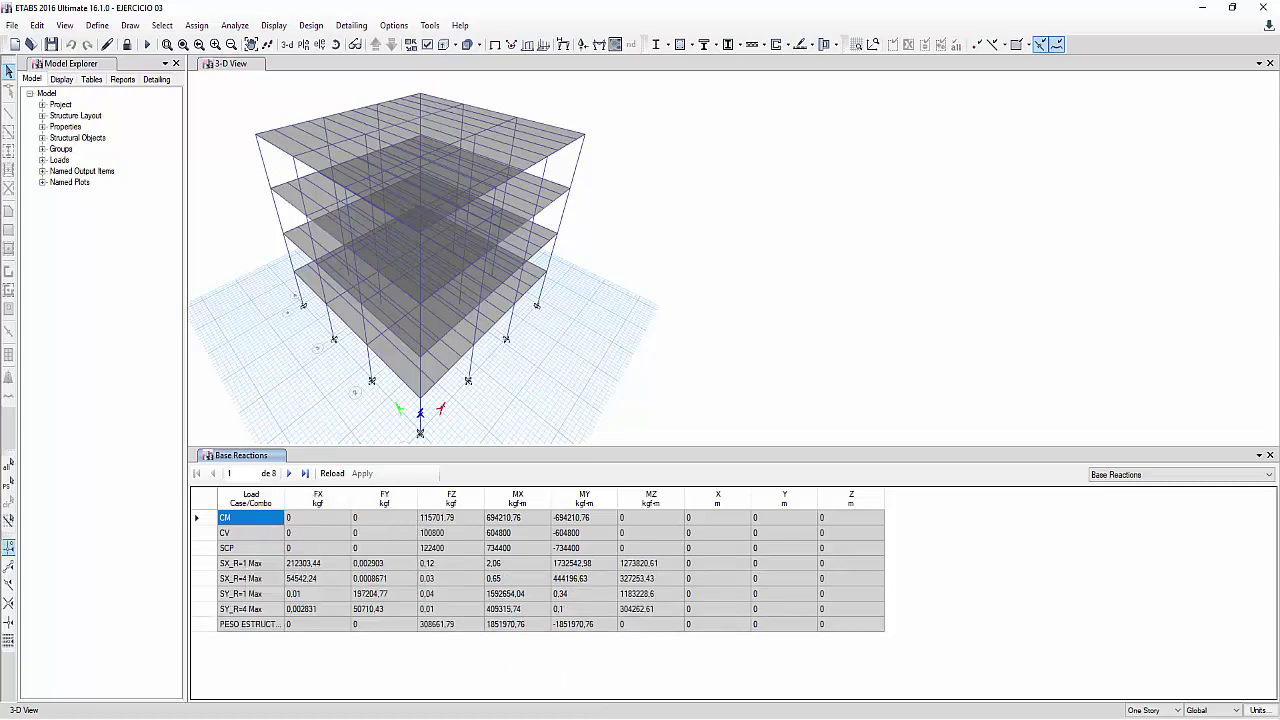
# - Switch to the Analisis y Diseño de Estructuras workbook in Excel and place its window so the ETABS base reactions stay readable
pyautogui.hotkey('alt', 'Tab')
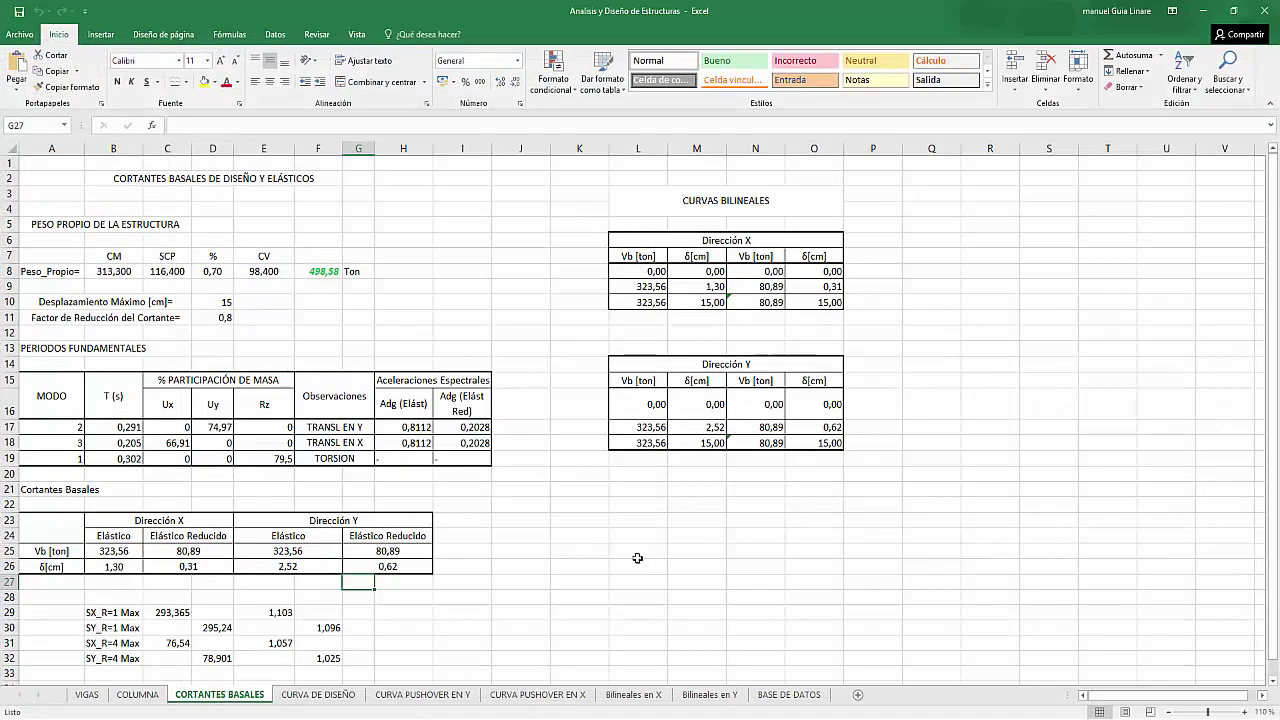
pyautogui.click(1233, 11)
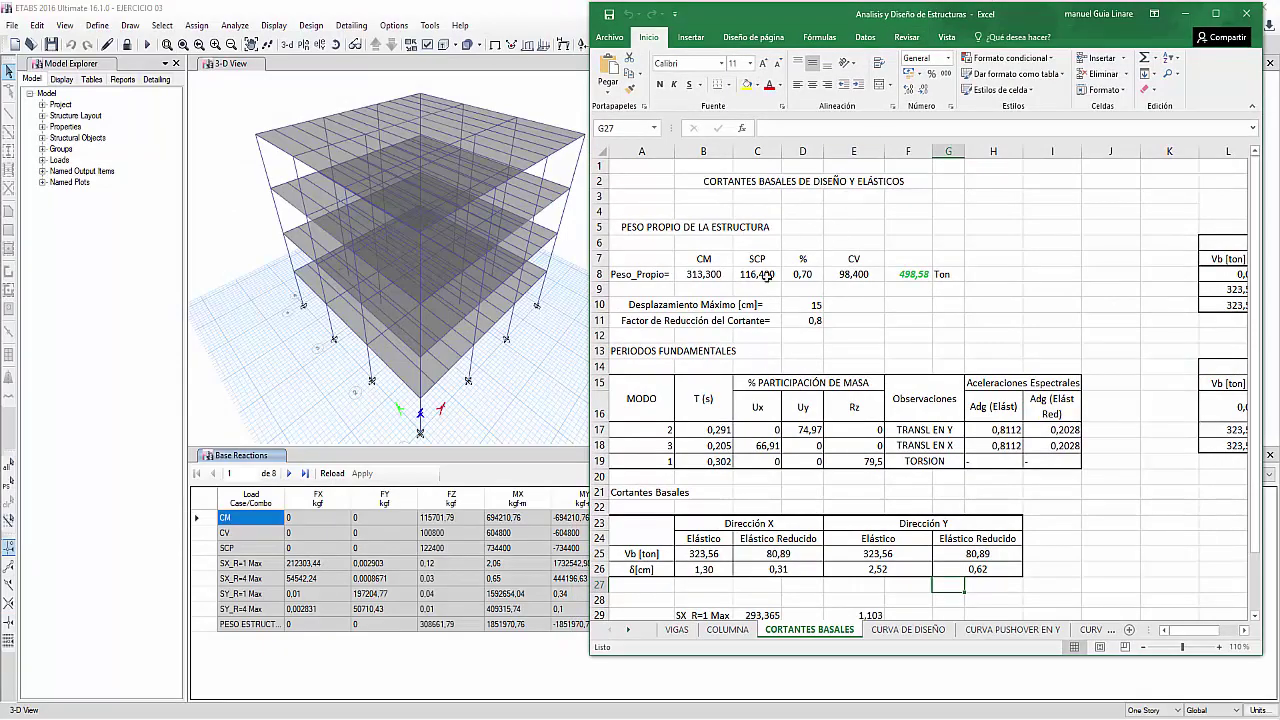
pyautogui.moveTo(803, 23); pyautogui.dragTo(716, 60)
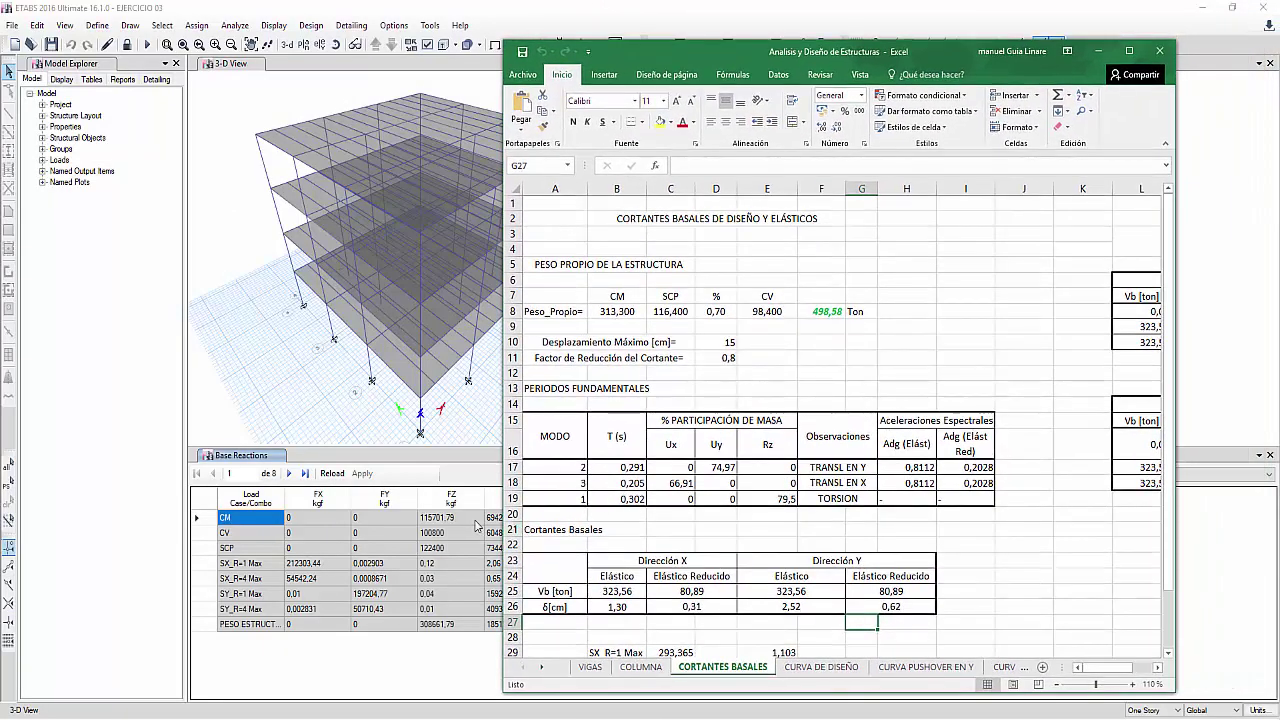
# - Set CM to 115,7 and SCP to 122,4 in the Peso_Propio row of the CORTANTES BASALES sheet
pyautogui.click(633, 312)
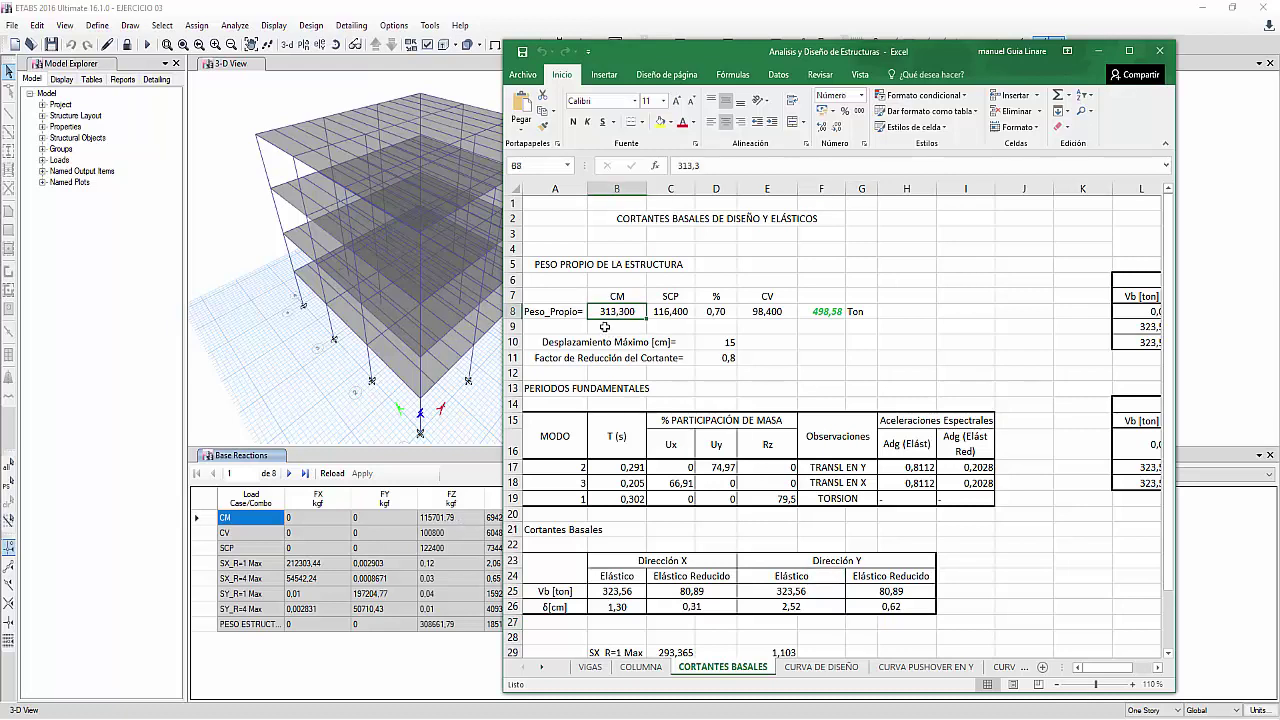
pyautogui.write('115,7')
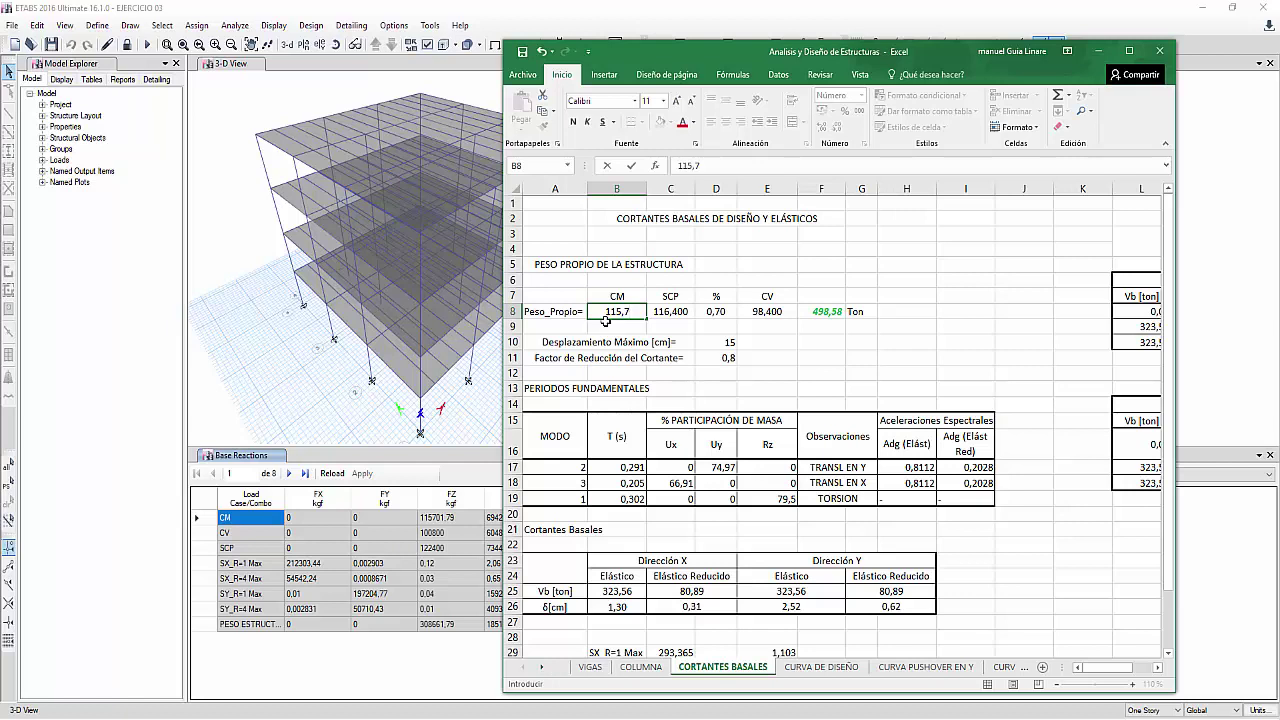
pyautogui.press('Tab')
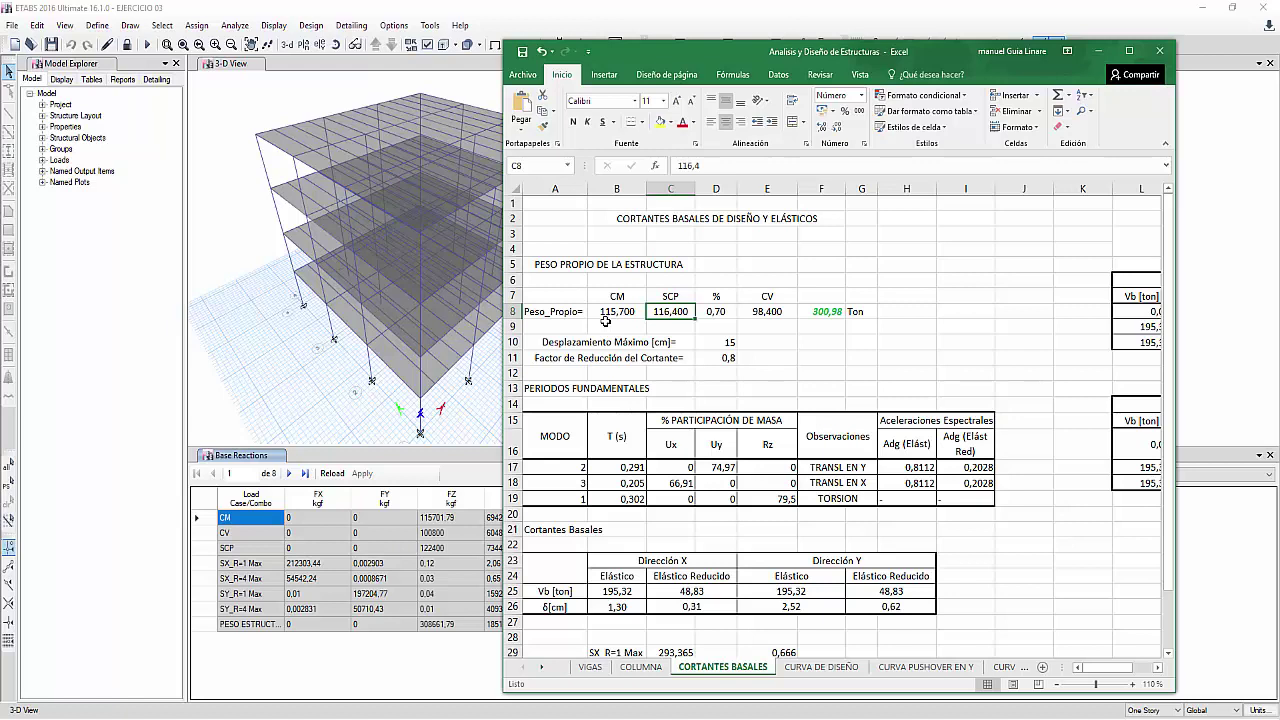
pyautogui.write('122')
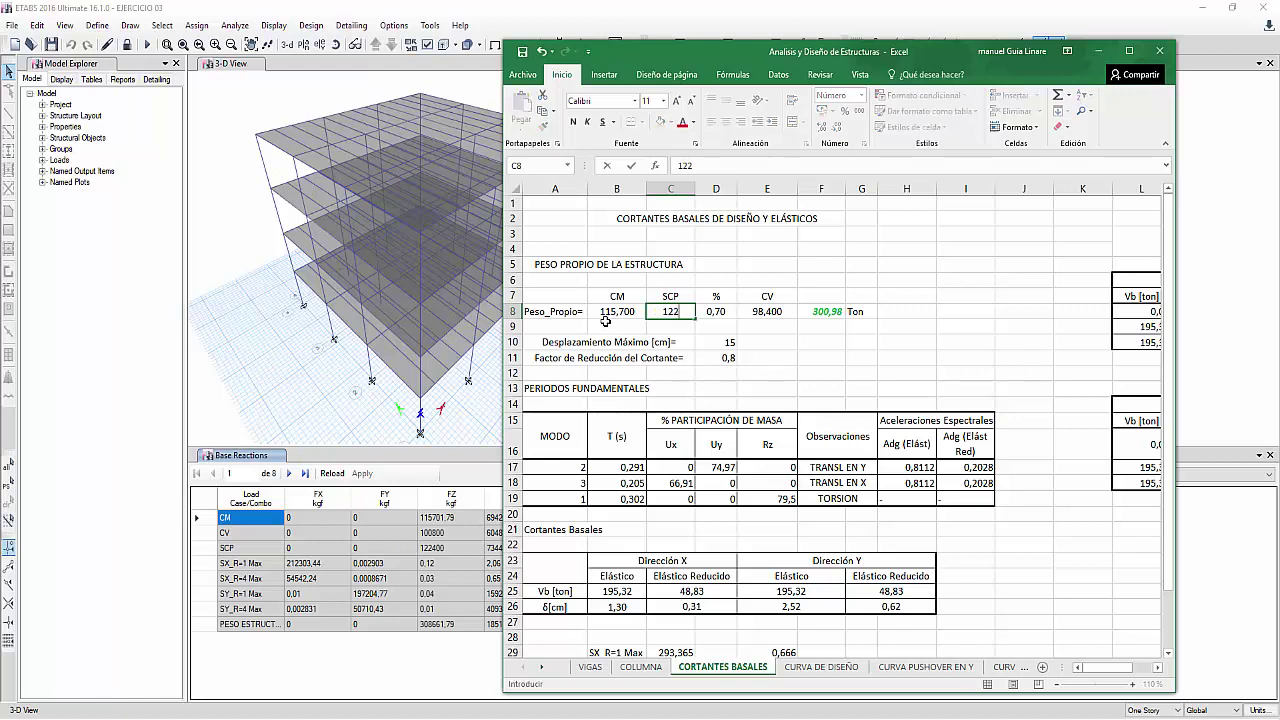
pyautogui.write(',4')
pyautogui.press('Tab')
pyautogui.press('Tab')
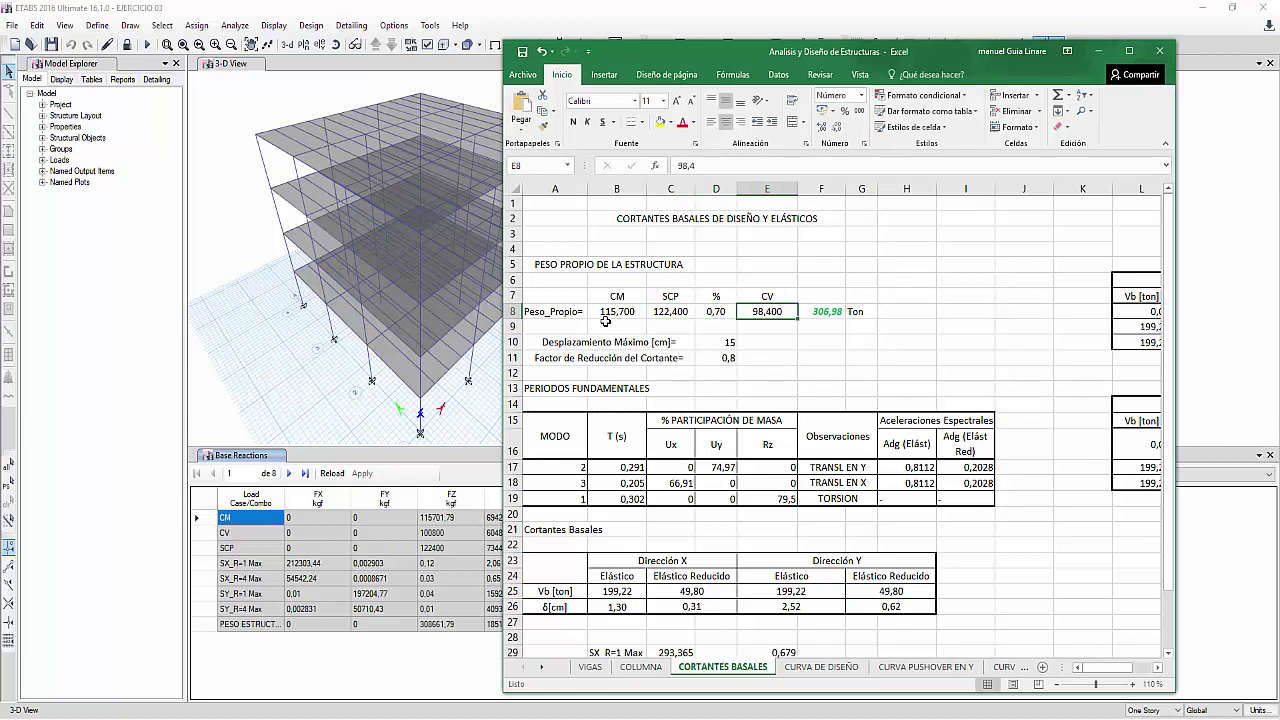
# - Set the CV load in the Peso_Propio row to 100,8
pyautogui.write('100')
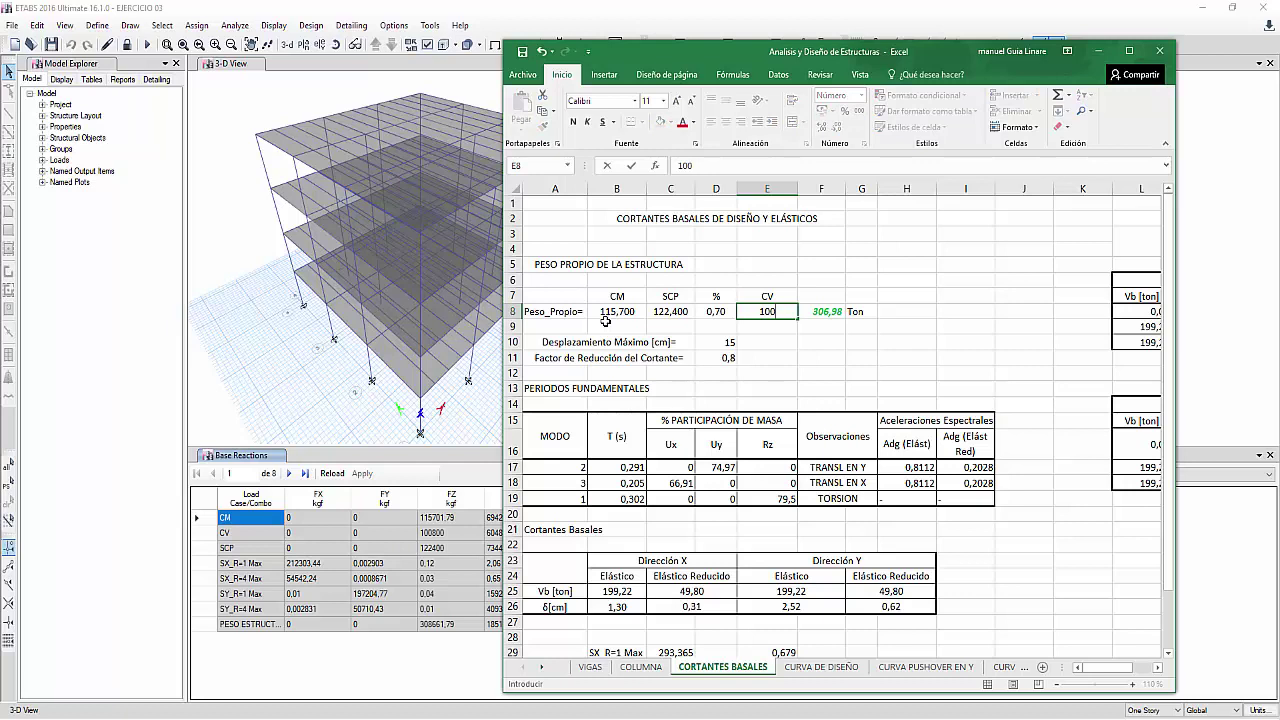
pyautogui.write('80')
pyautogui.press('BackSpace')
pyautogui.press('BackSpace')
pyautogui.write(',8')
pyautogui.press('Return')
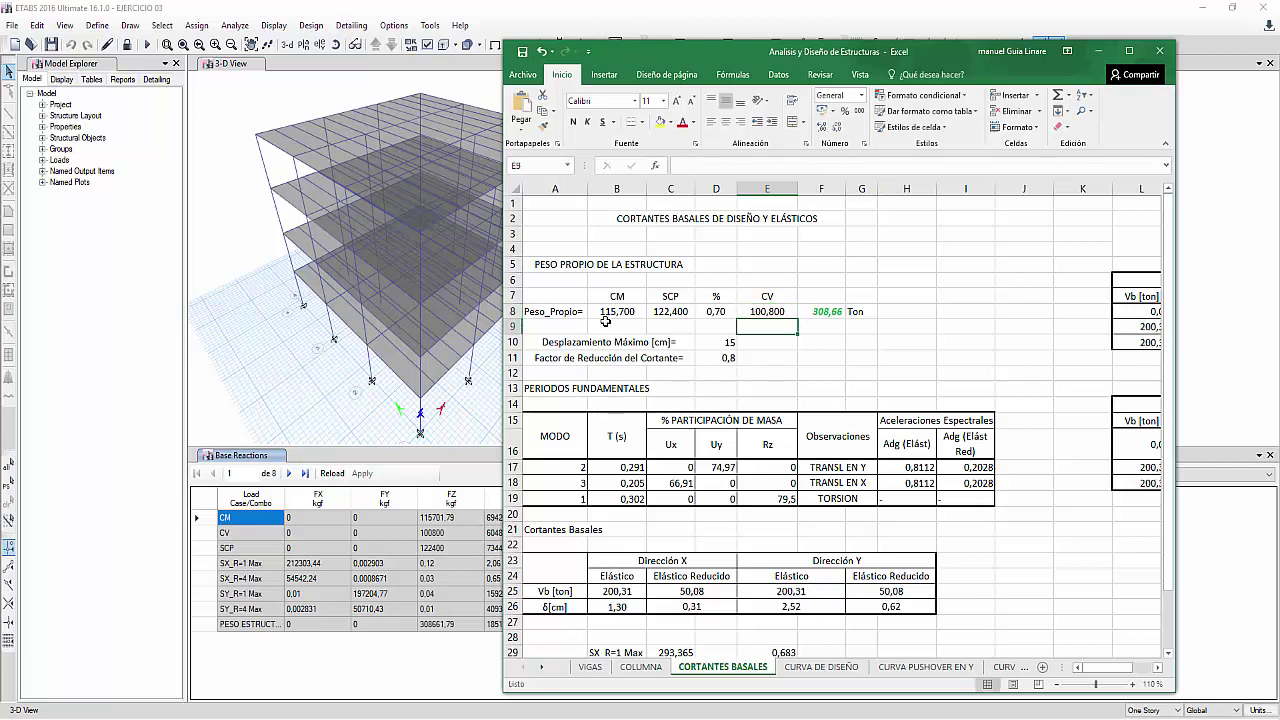
# - Bring slide 7 in PowerPoint behind the Excel workbook and move the workbook window off the slide's Ux and Uy period text
pyautogui.press('Down')
pyautogui.press('Down')
pyautogui.press('Down')
pyautogui.press('Down')
pyautogui.press('Down')
pyautogui.press('Down')
pyautogui.press('Down')
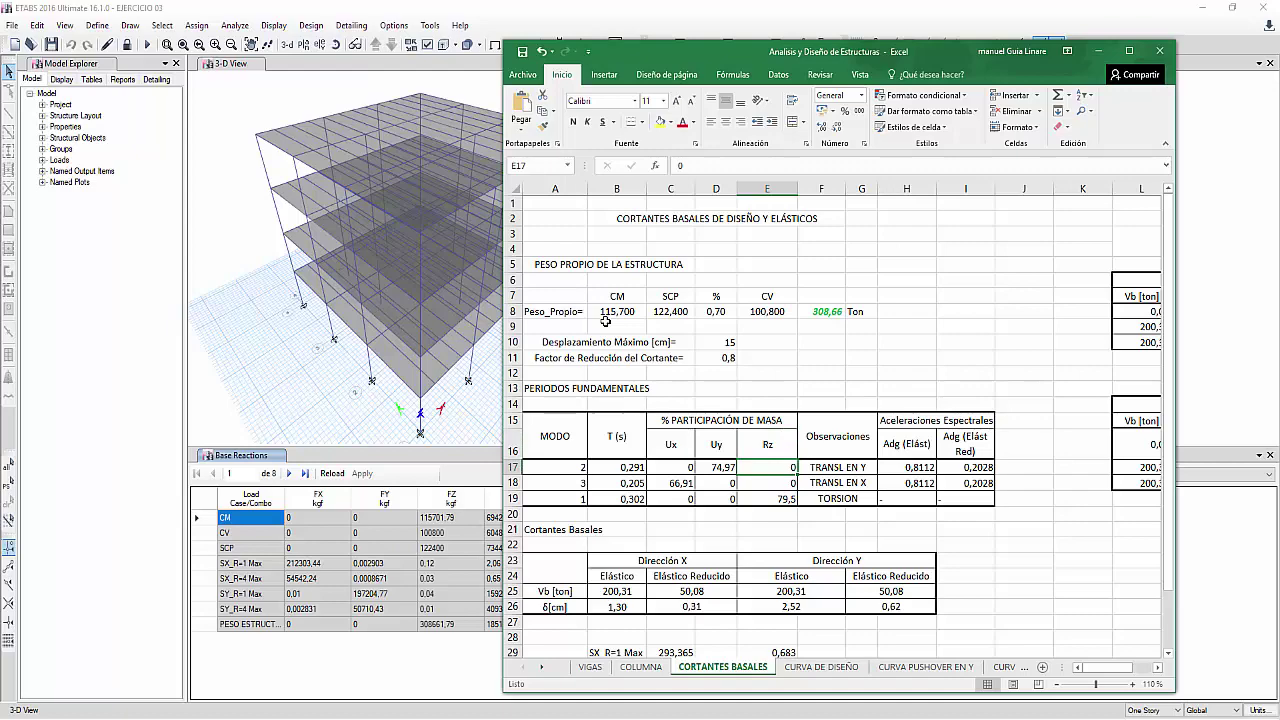
pyautogui.hotkey('alt', 'Tab')
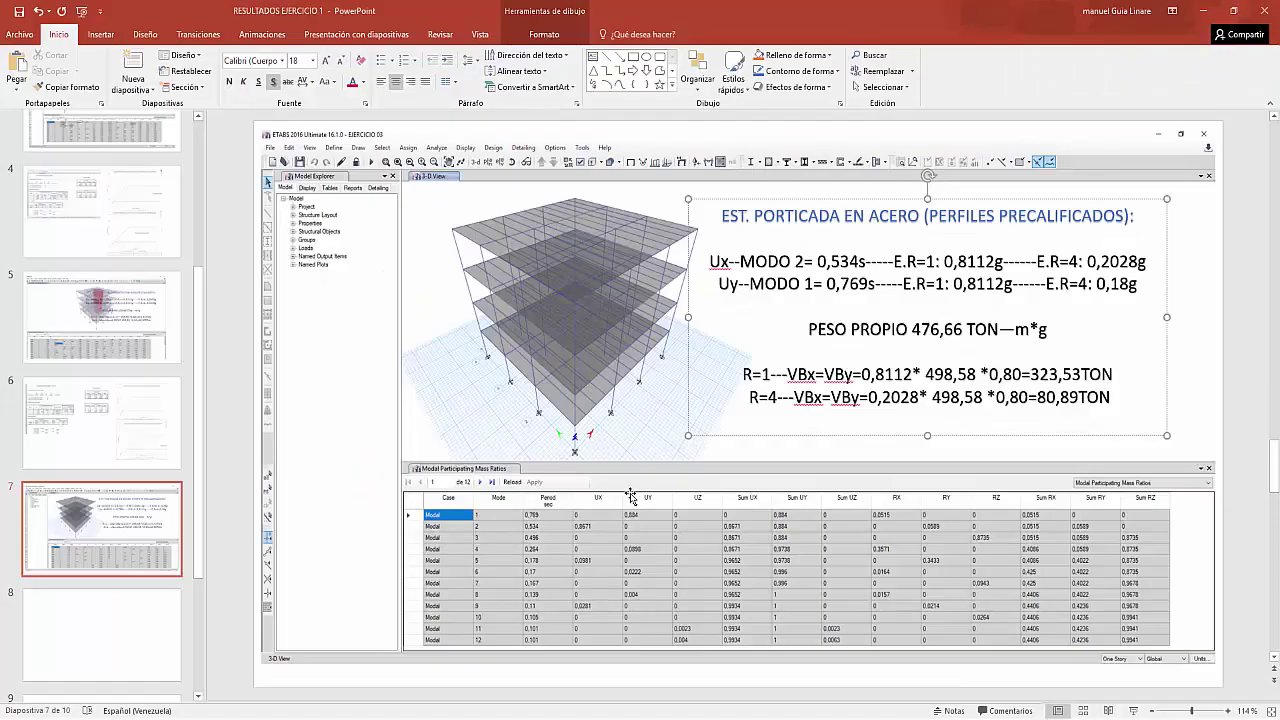
pyautogui.hotkey('alt', 'Tab')
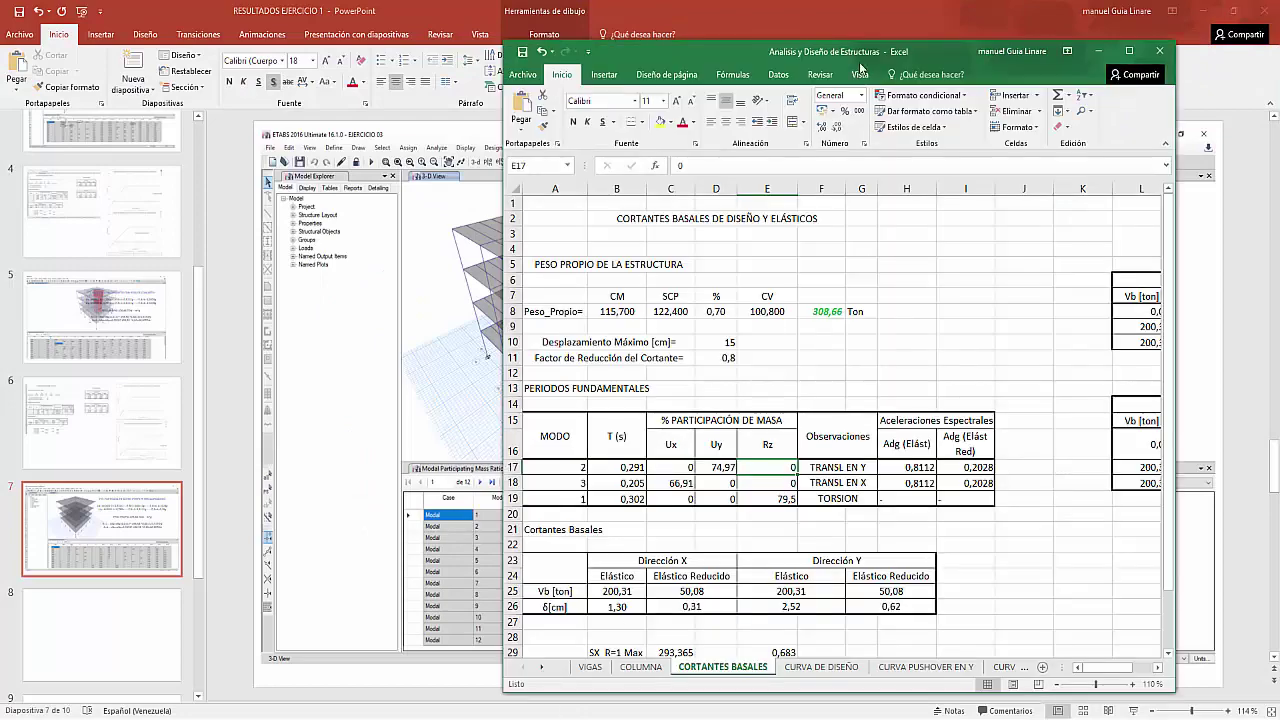
pyautogui.moveTo(905, 32); pyautogui.dragTo(448, 10)
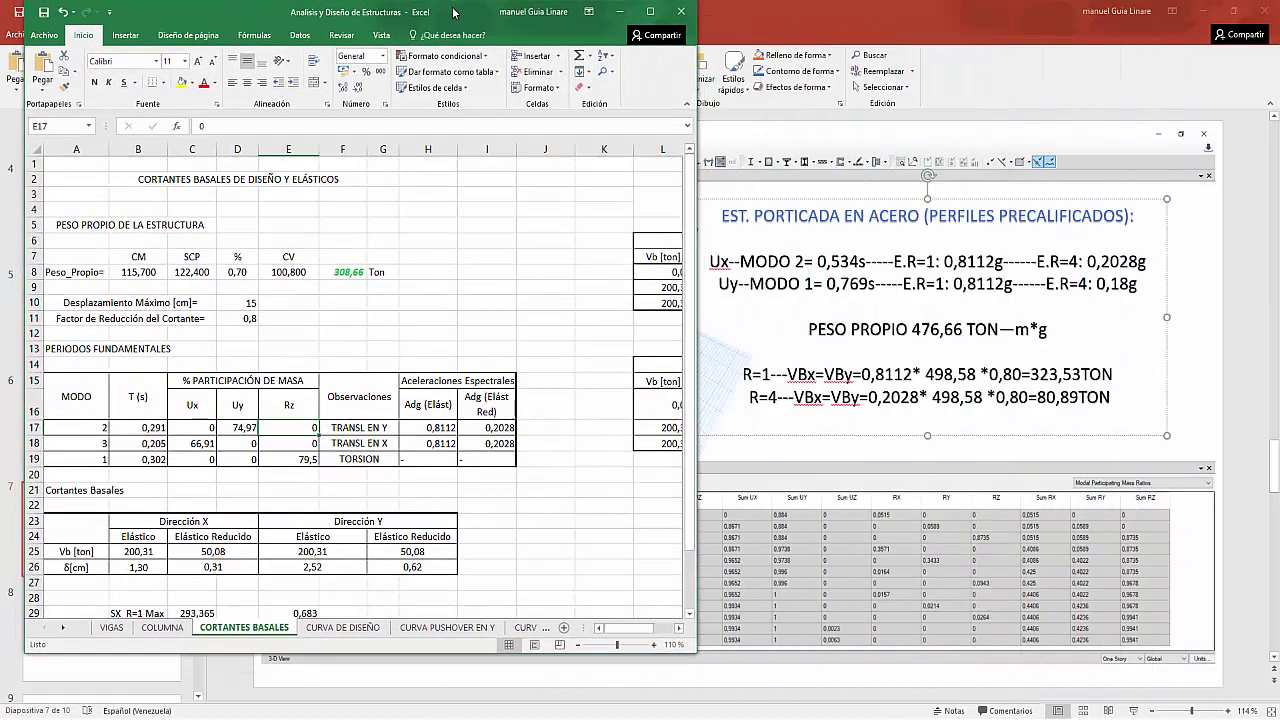
# - Set the TRANSL EN Y row of the fundamental periods table to mode 1 with a period of 0,769
pyautogui.click(143, 428)
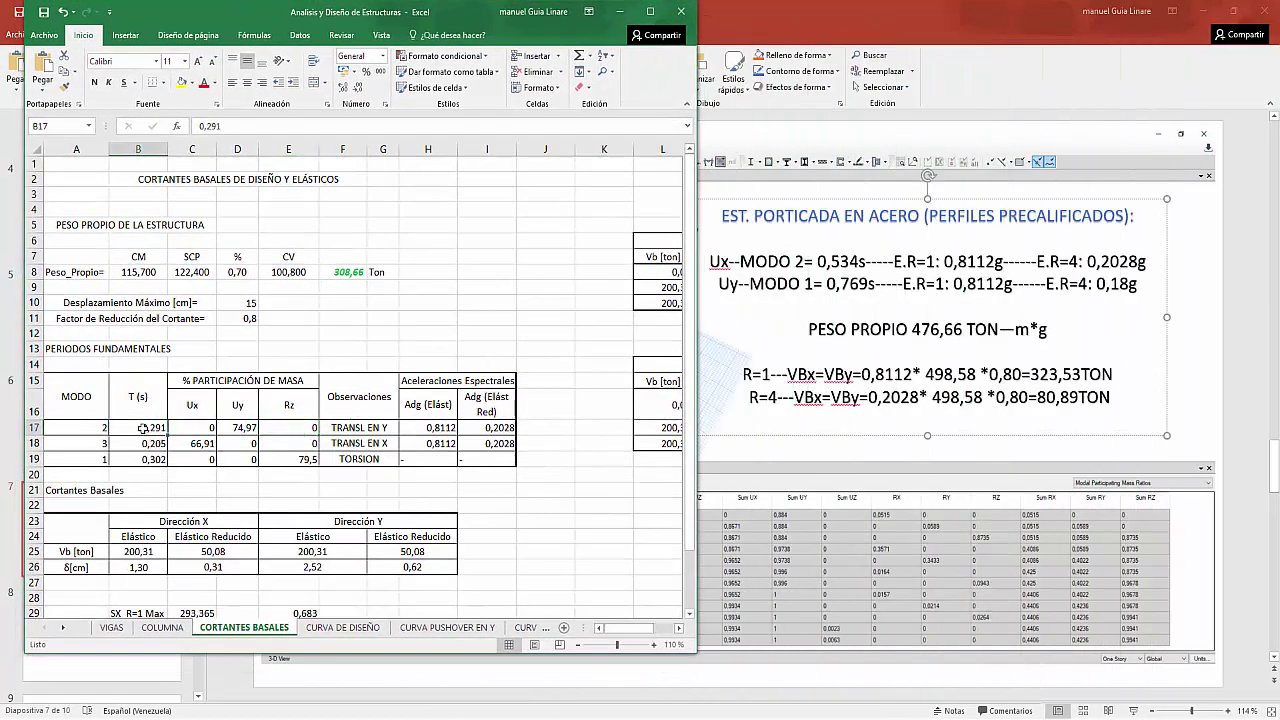
pyautogui.click(100, 428)
pyautogui.write('1')
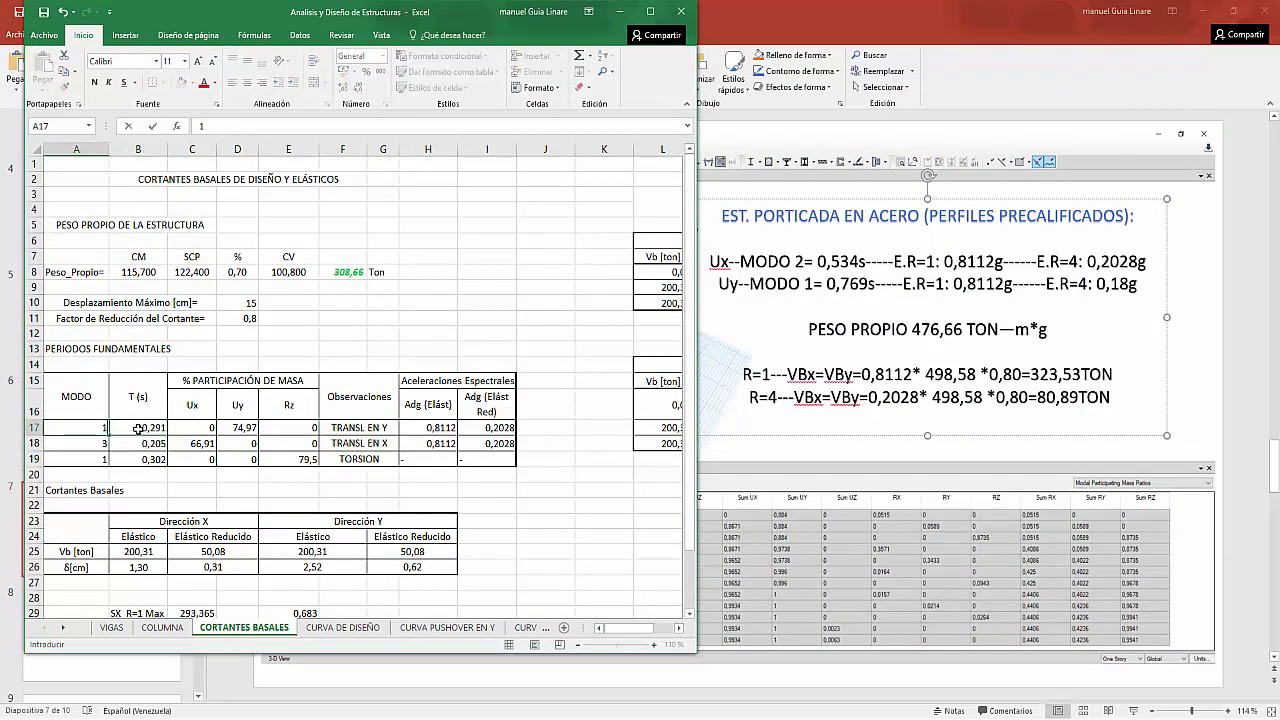
pyautogui.doubleClick(146, 428)
pyautogui.press('Escape')
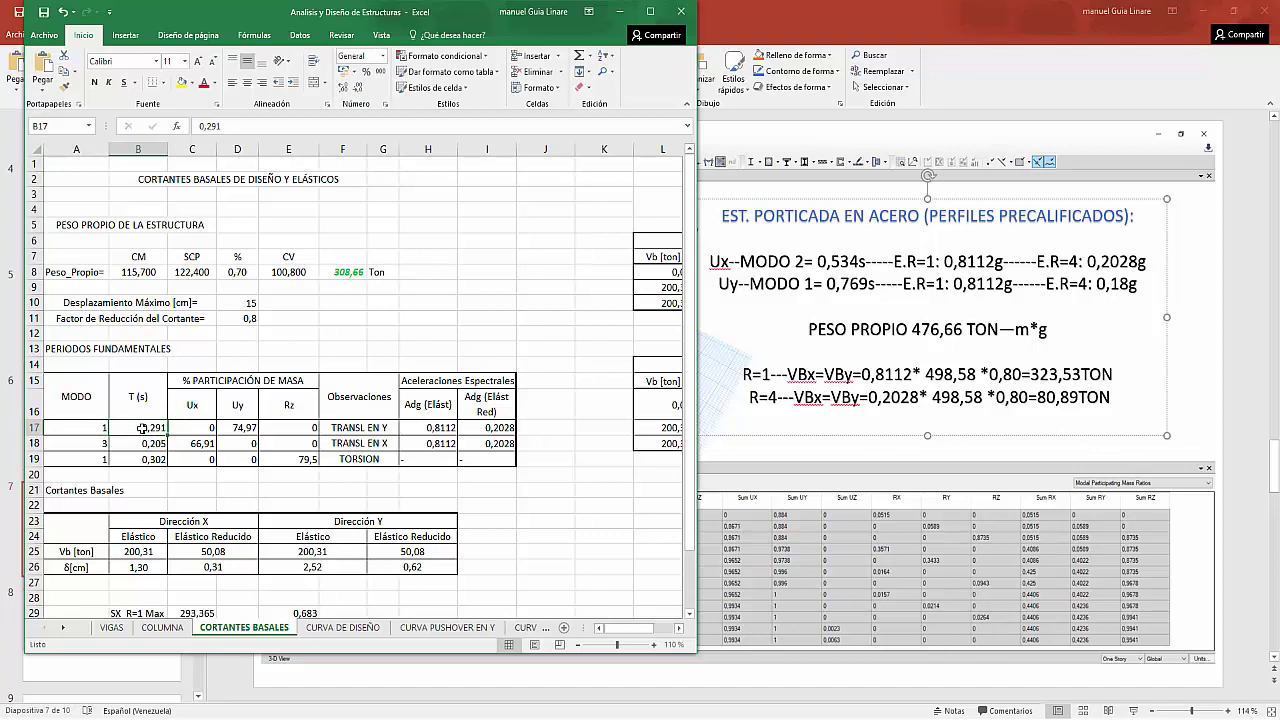
pyautogui.write(',')
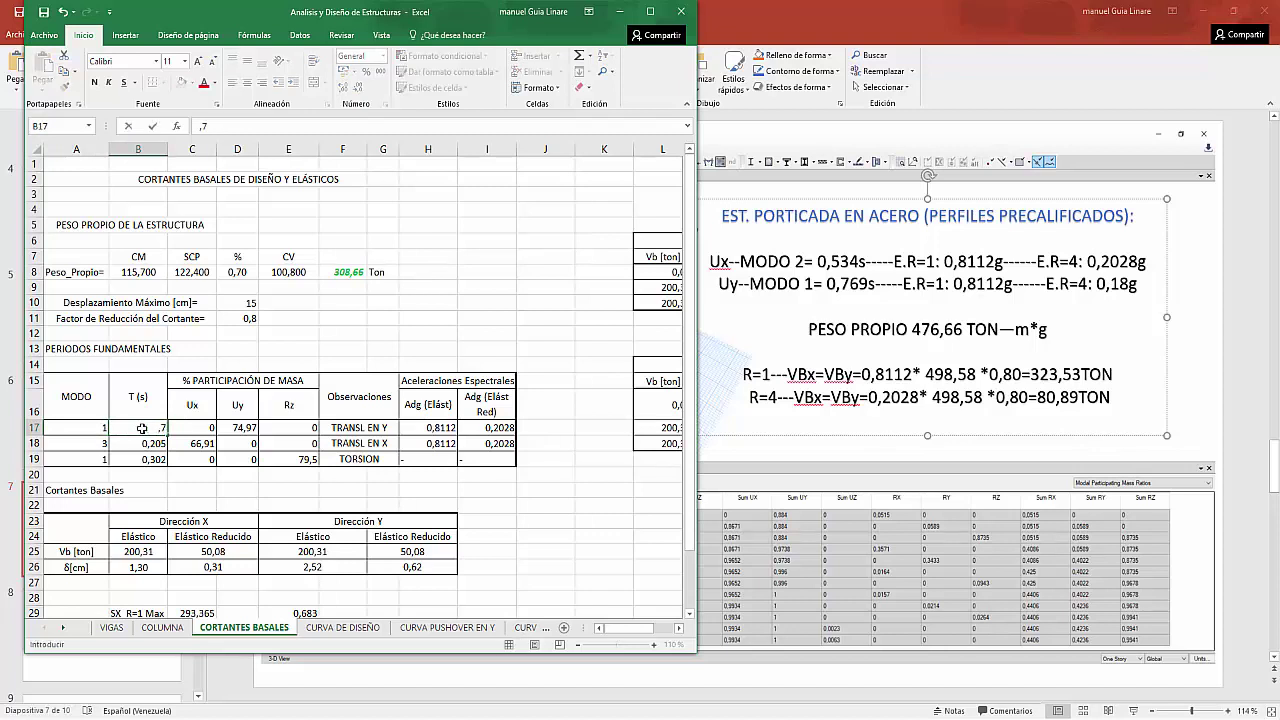
pyautogui.write('769')
pyautogui.press('Tab')
pyautogui.press('Tab')
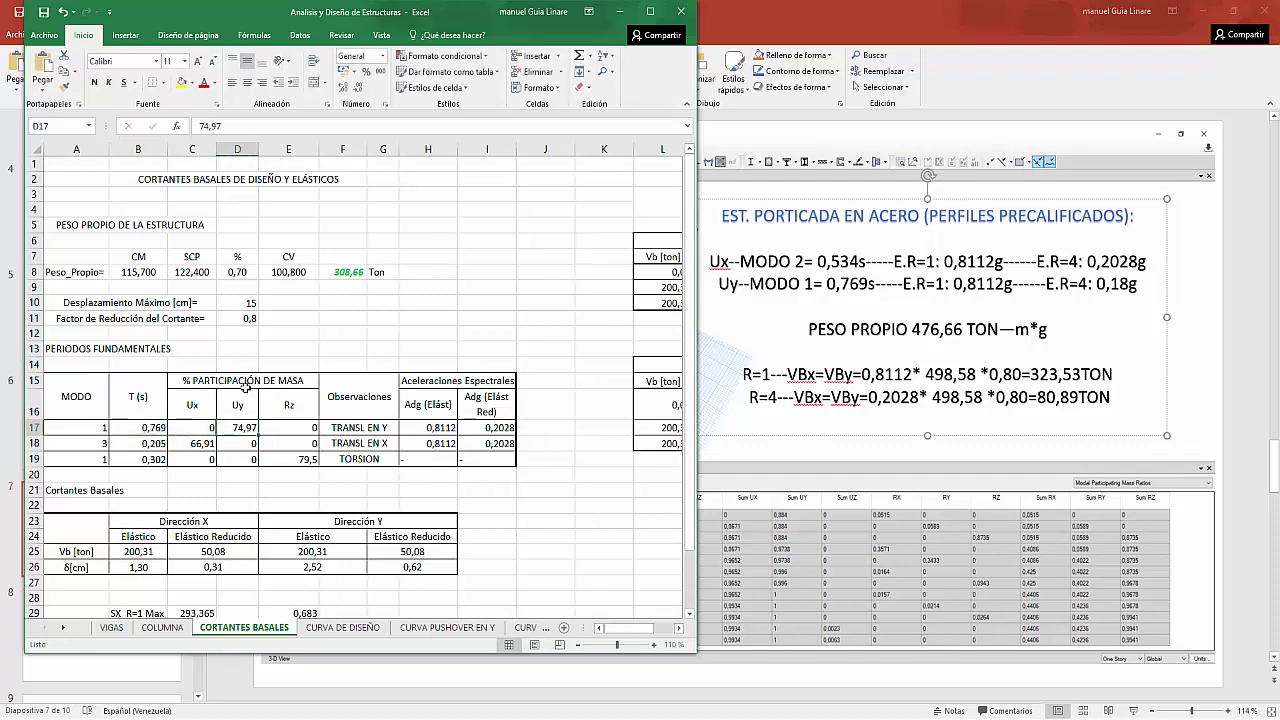
# - Set the Uy mass participation of the TRANSL EN Y row to 88,40, keeping the workbook window beside the slide
pyautogui.moveTo(442, 11); pyautogui.dragTo(477, 0)
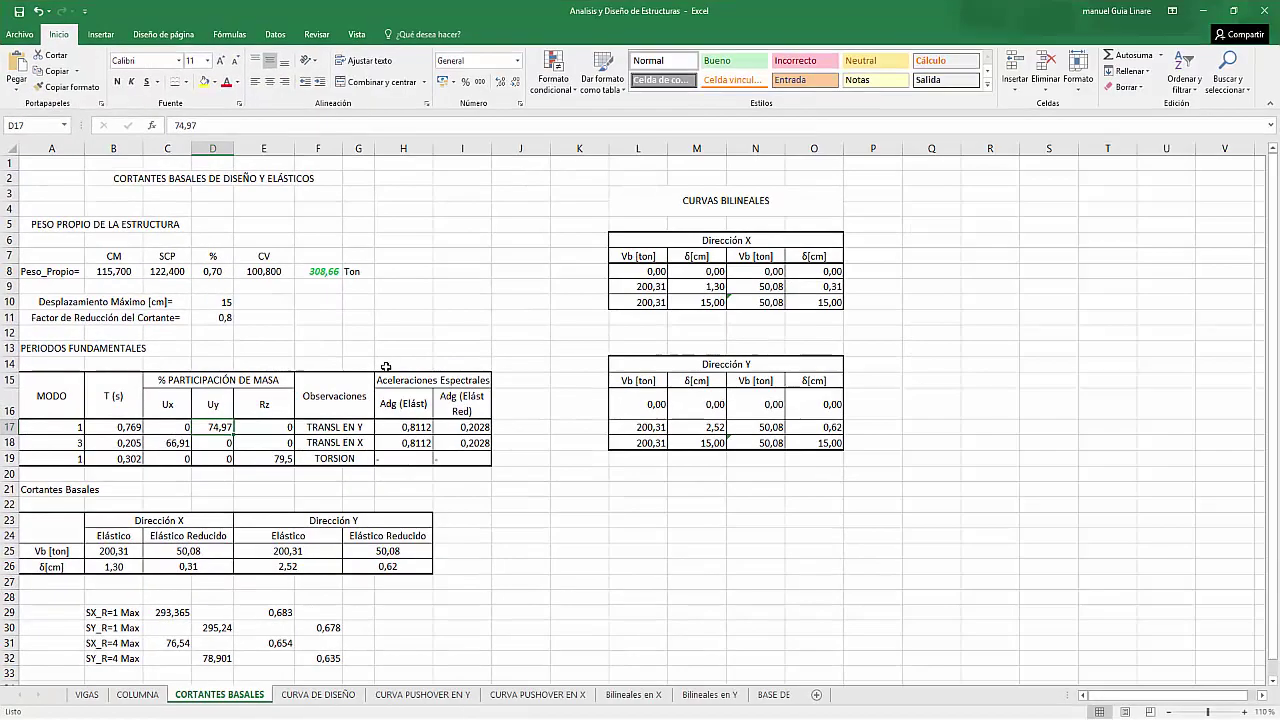
pyautogui.write('88,40')
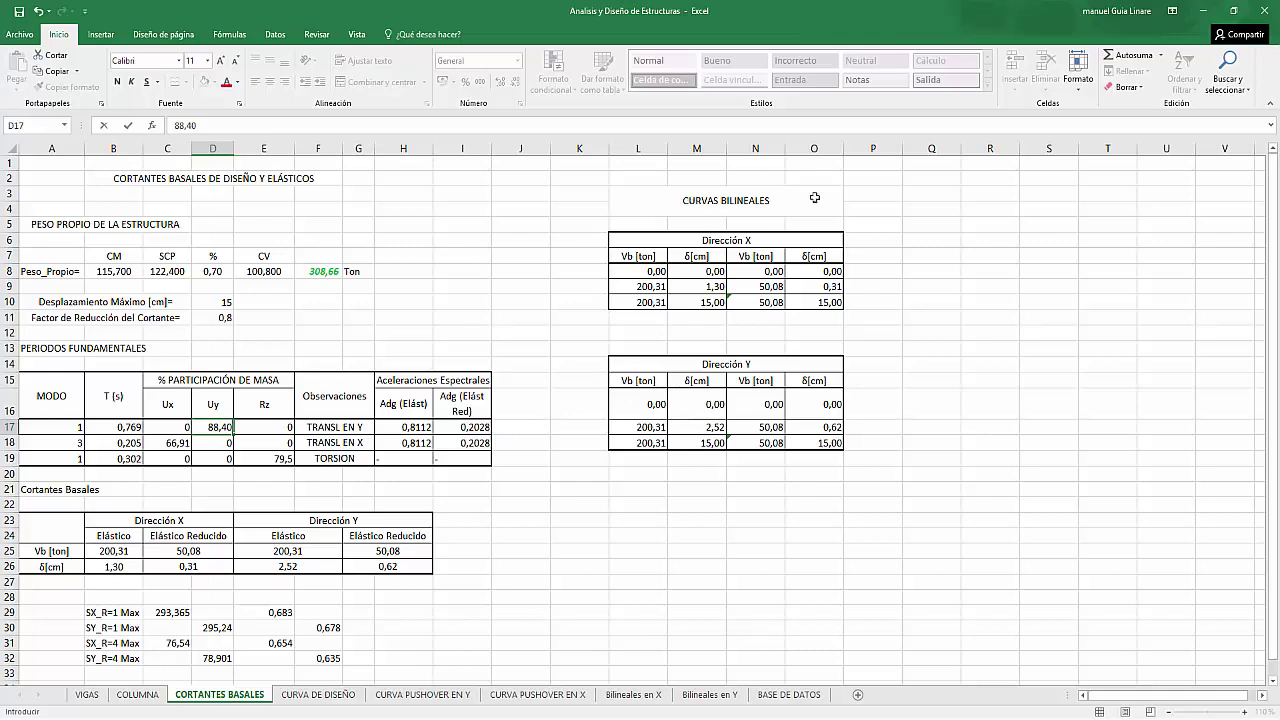
pyautogui.click(1234, 11)
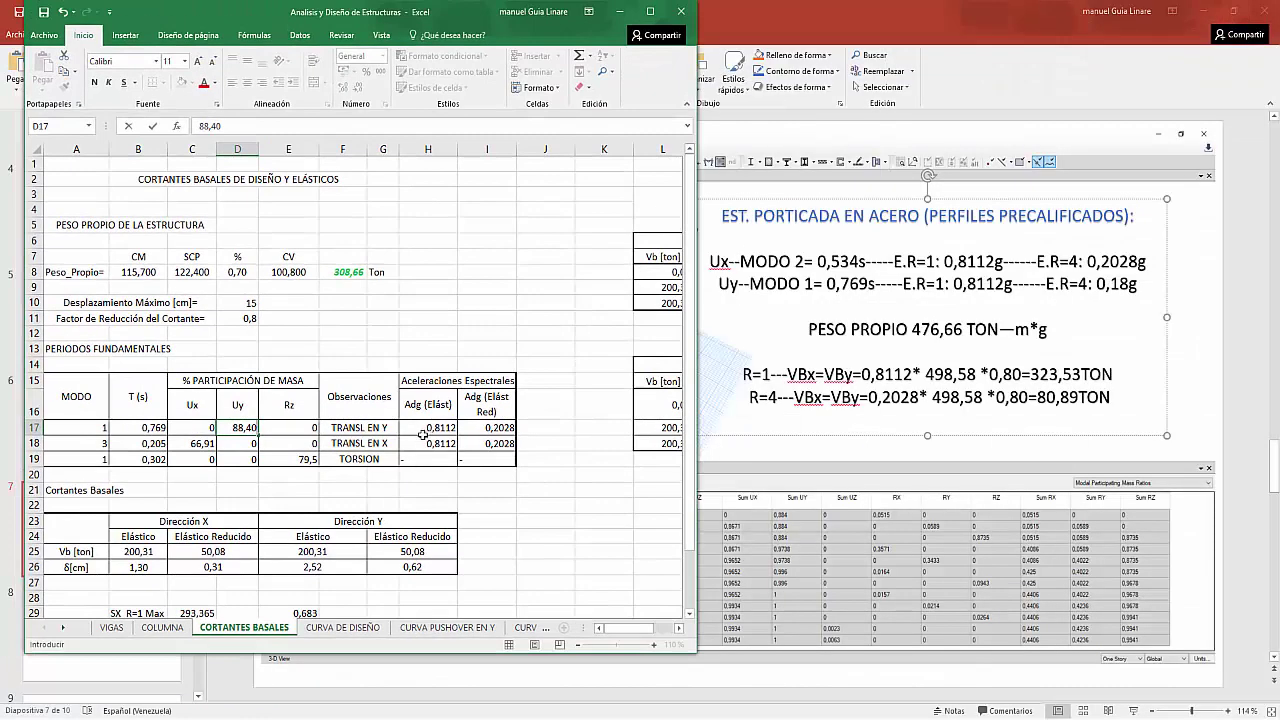
# - Set the mode numbers to 2 for the TRANSL EN X row and 3 for the TORSION row
pyautogui.click(100, 443)
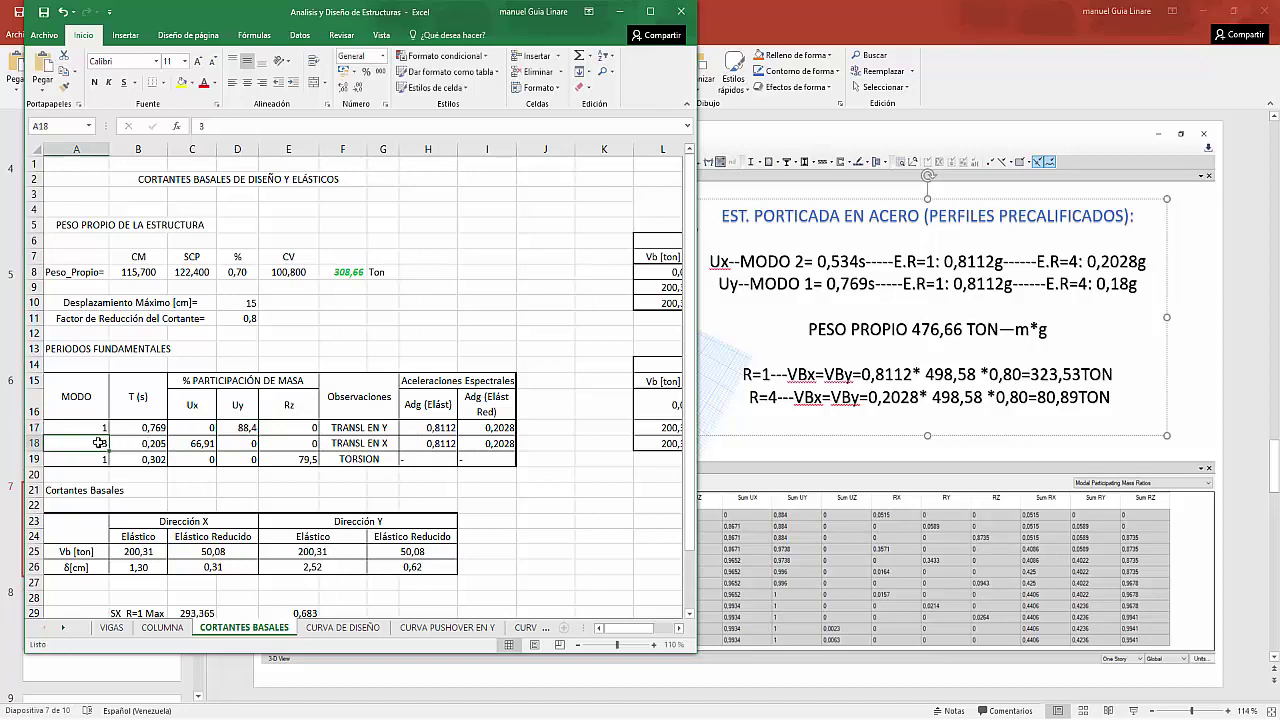
pyautogui.write('2')
pyautogui.press('BackSpace')
pyautogui.write('3')
# - Set the TRANSL EN X row's period to 0,534 and its Ux mass participation to 86,71
pyautogui.click(160, 443)
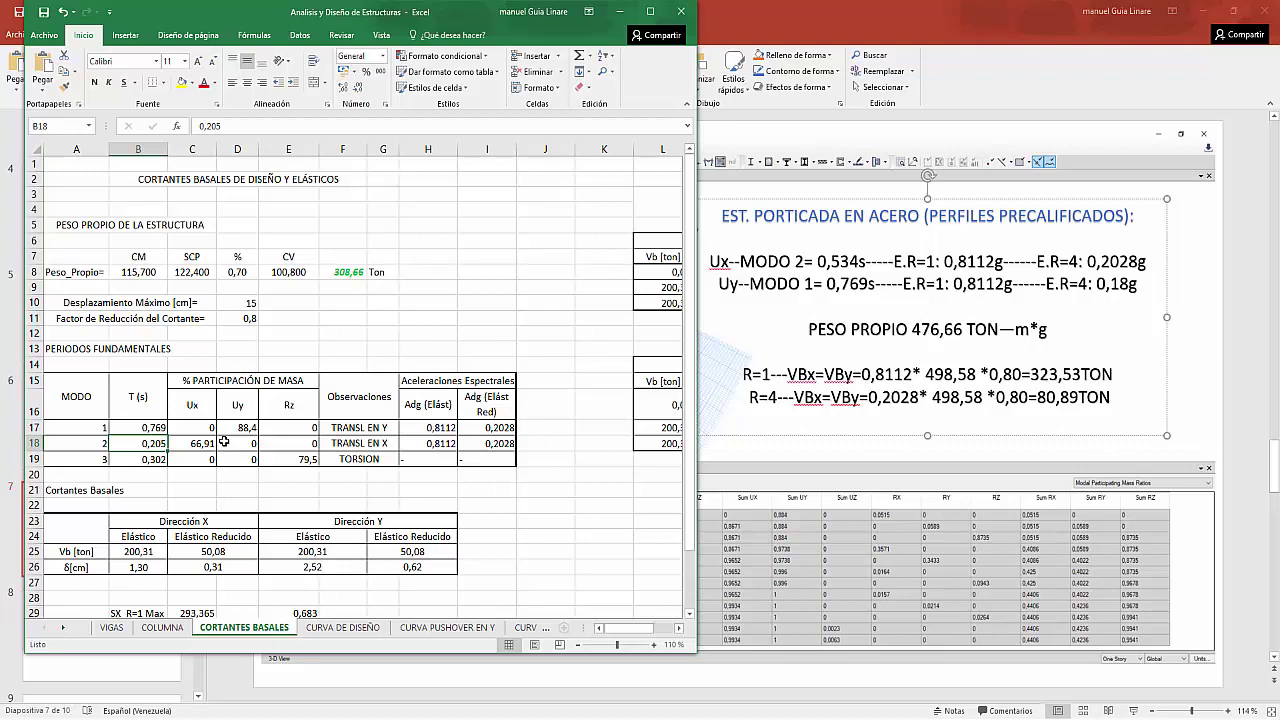
pyautogui.write(',')
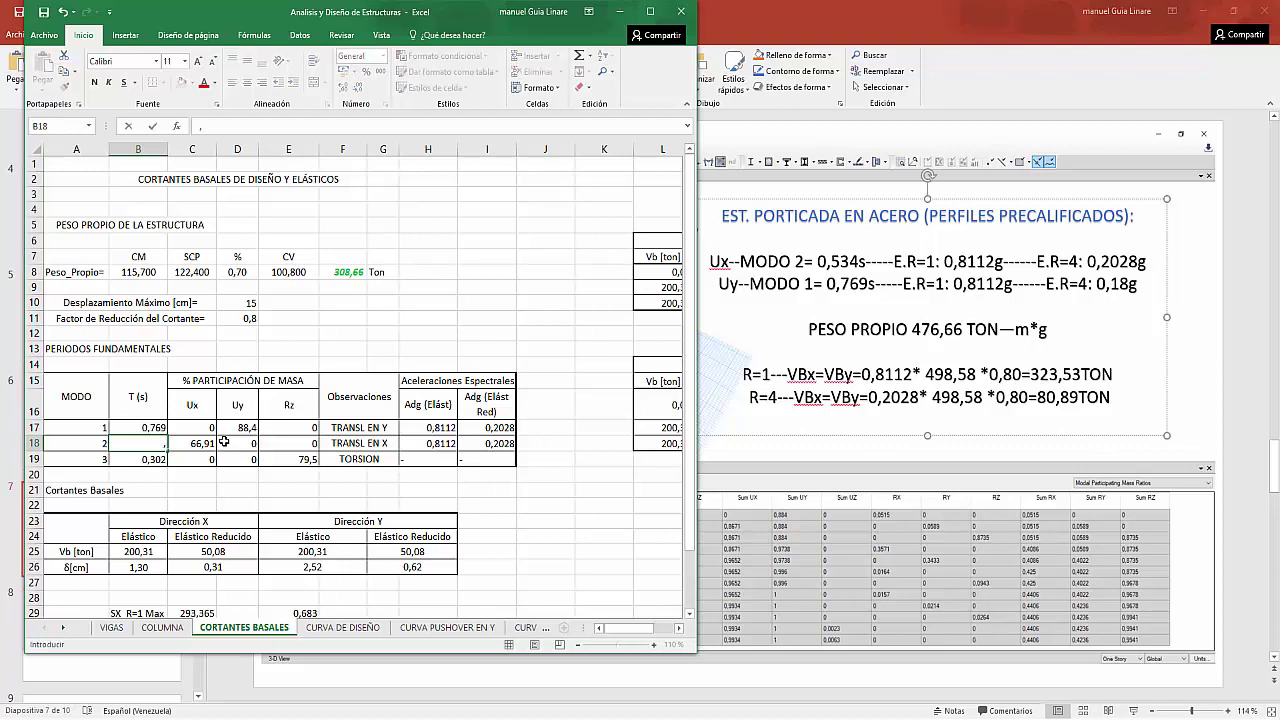
pyautogui.write('534')
pyautogui.press('Tab')
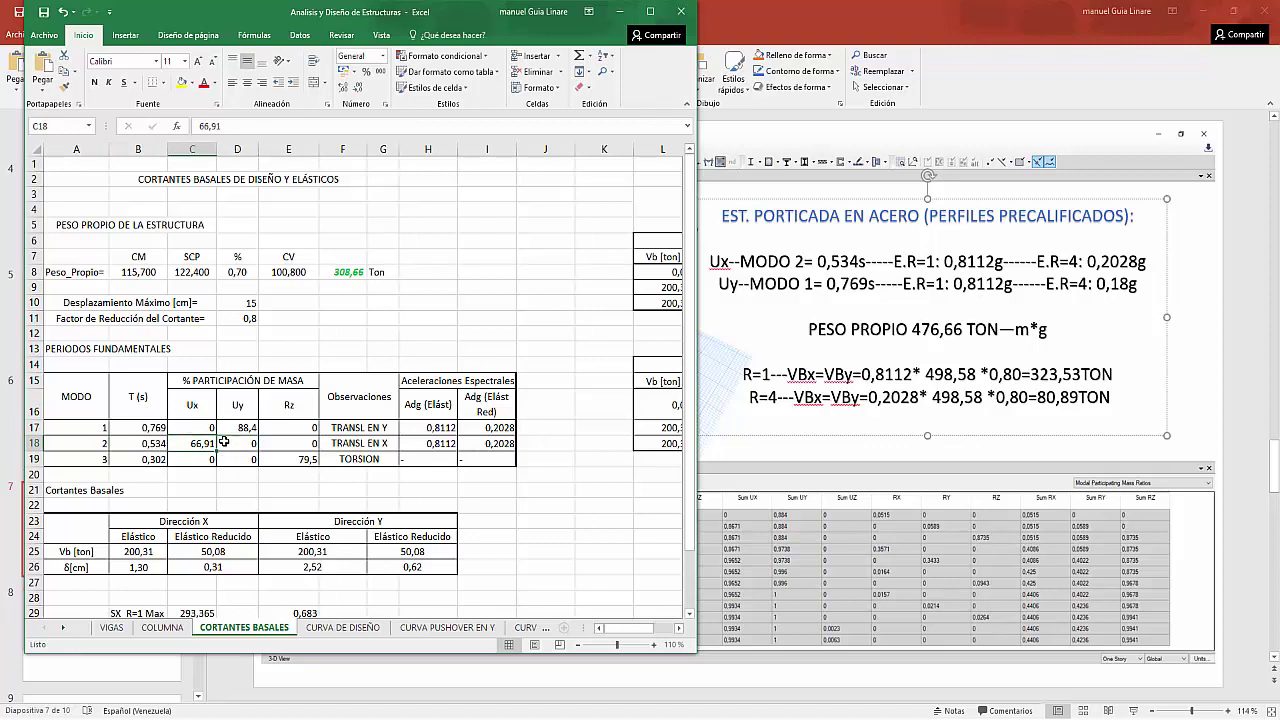
pyautogui.write('86,71')
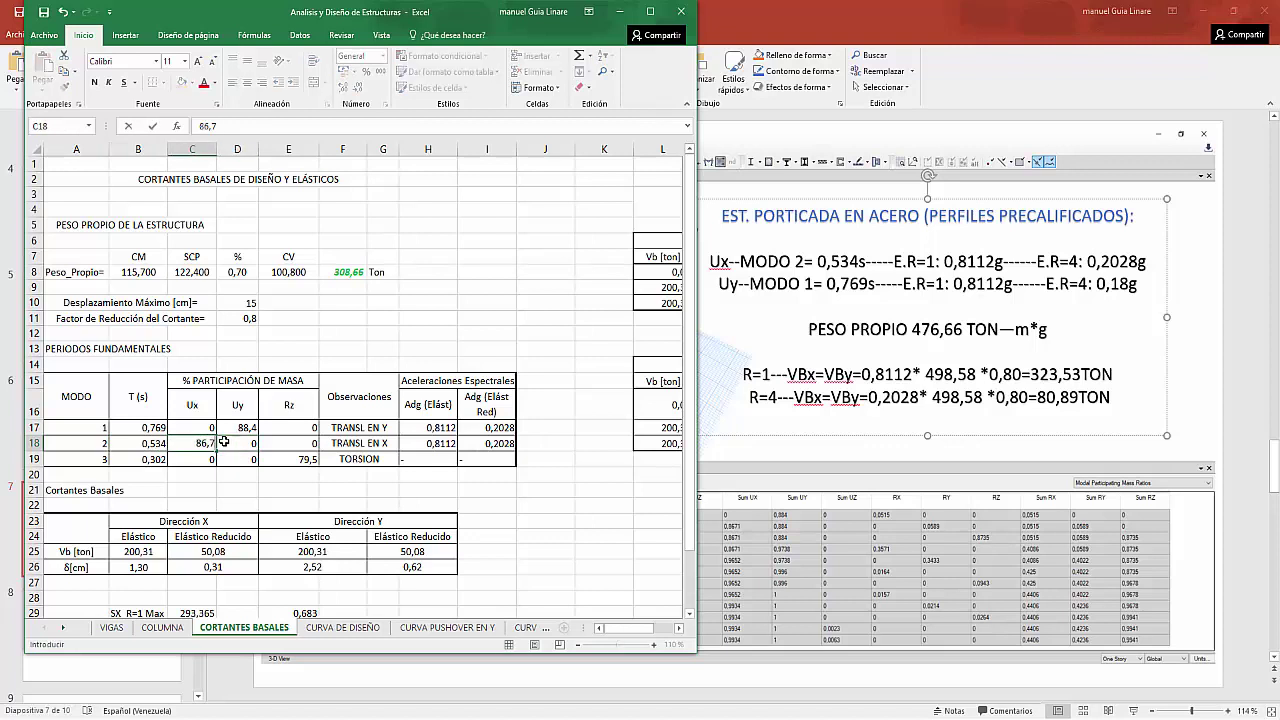
pyautogui.press('Tab')
pyautogui.press('Tab')
pyautogui.press('Tab')
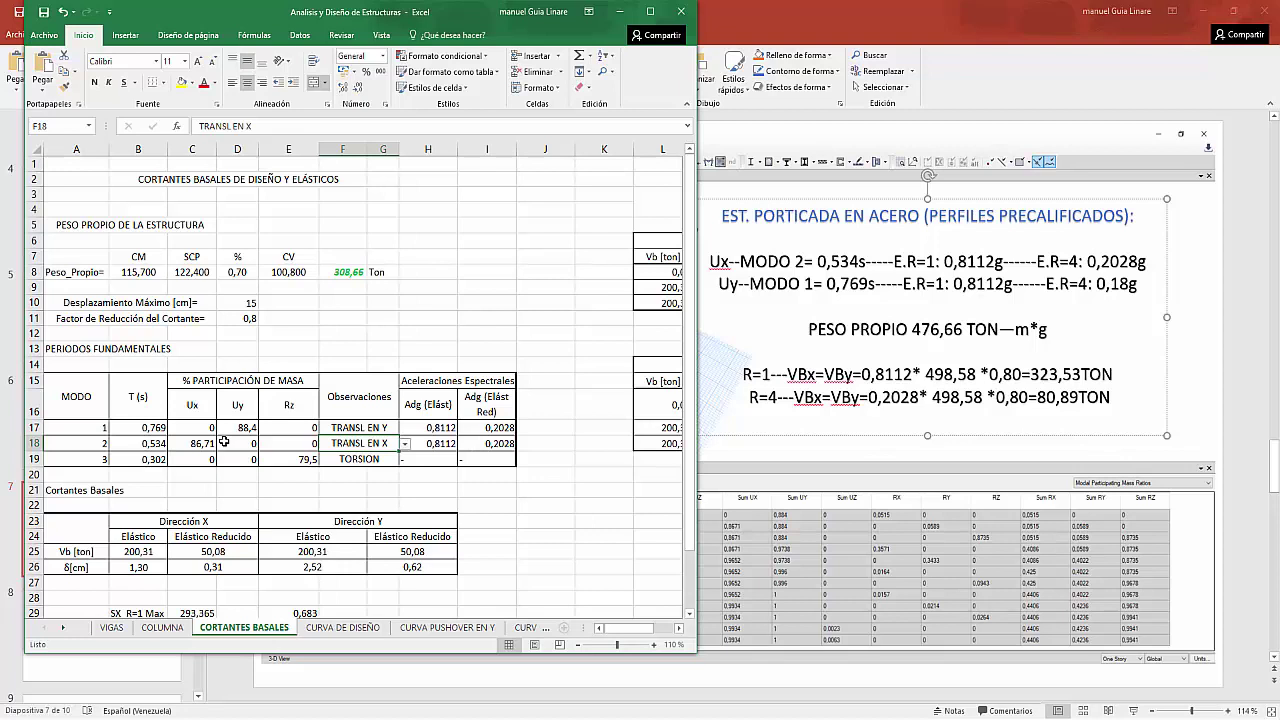
# - Set the TRANSL EN Y row's reduced spectral acceleration to 0,18 and check the X-direction reduced base shear formula
pyautogui.press('Right')
pyautogui.press('Right')
pyautogui.press('Up')
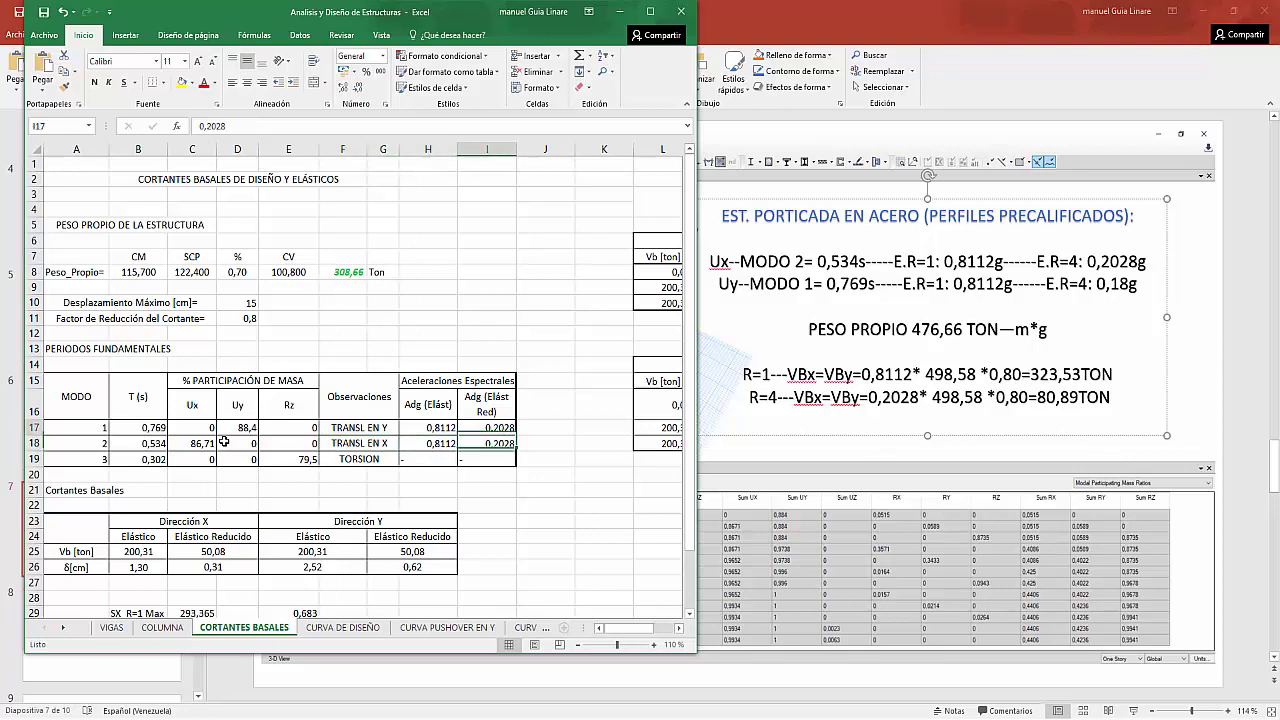
pyautogui.write('0,')
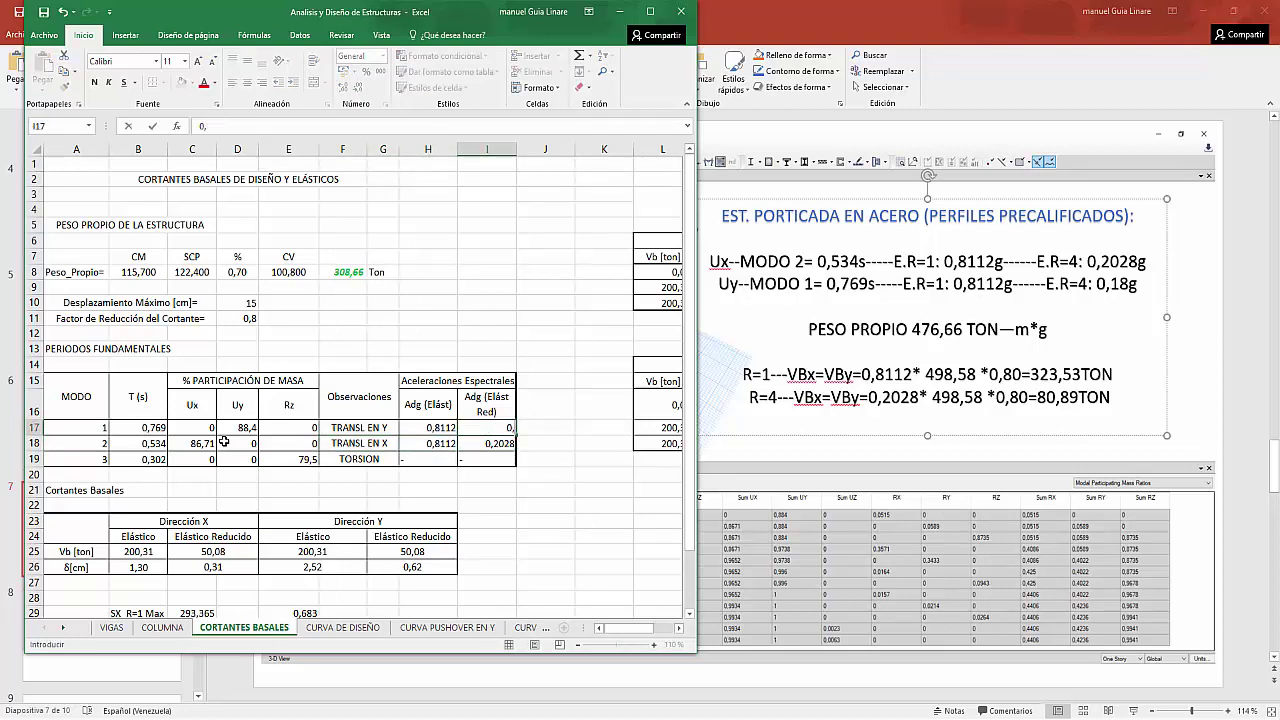
pyautogui.write('18')
pyautogui.press('Return')
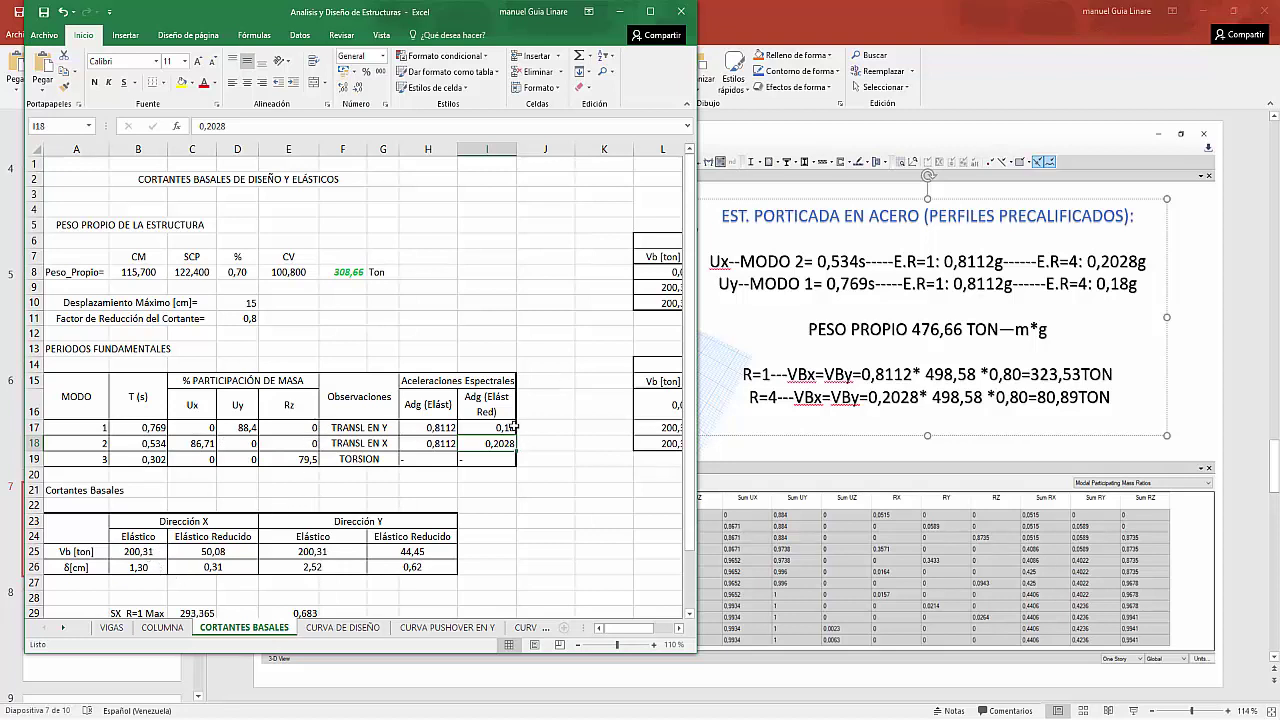
pyautogui.click(232, 551)
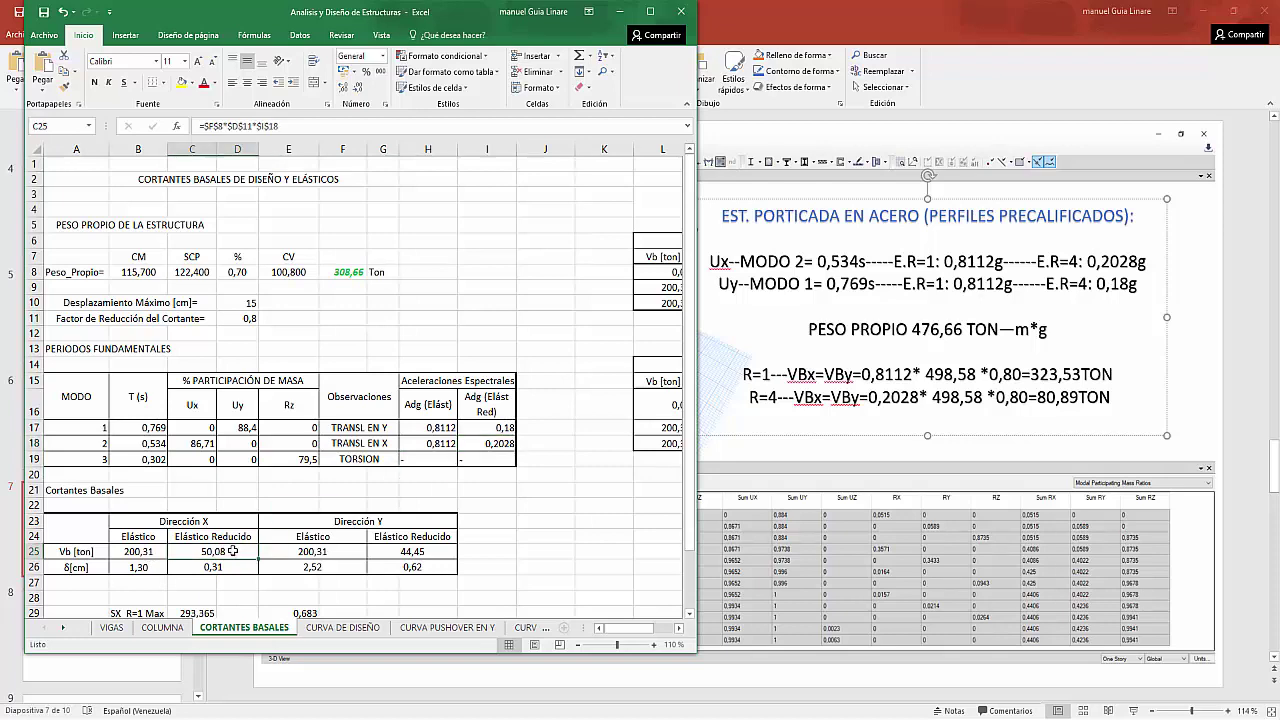
# - Switch from the maximized workbook to ETABS and place the CORTANTES BASALES sheet beside the Base Reactions table
pyautogui.click(425, 551)
pyautogui.click(650, 11)
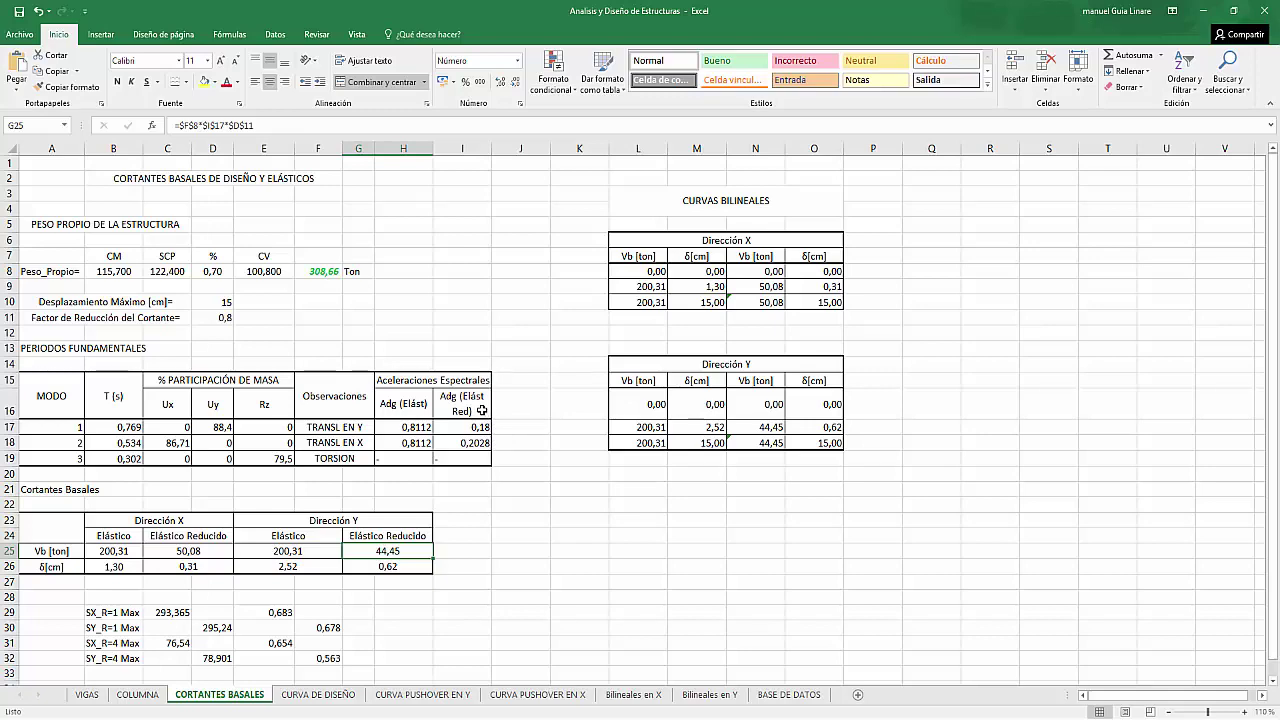
pyautogui.click(1233, 11)
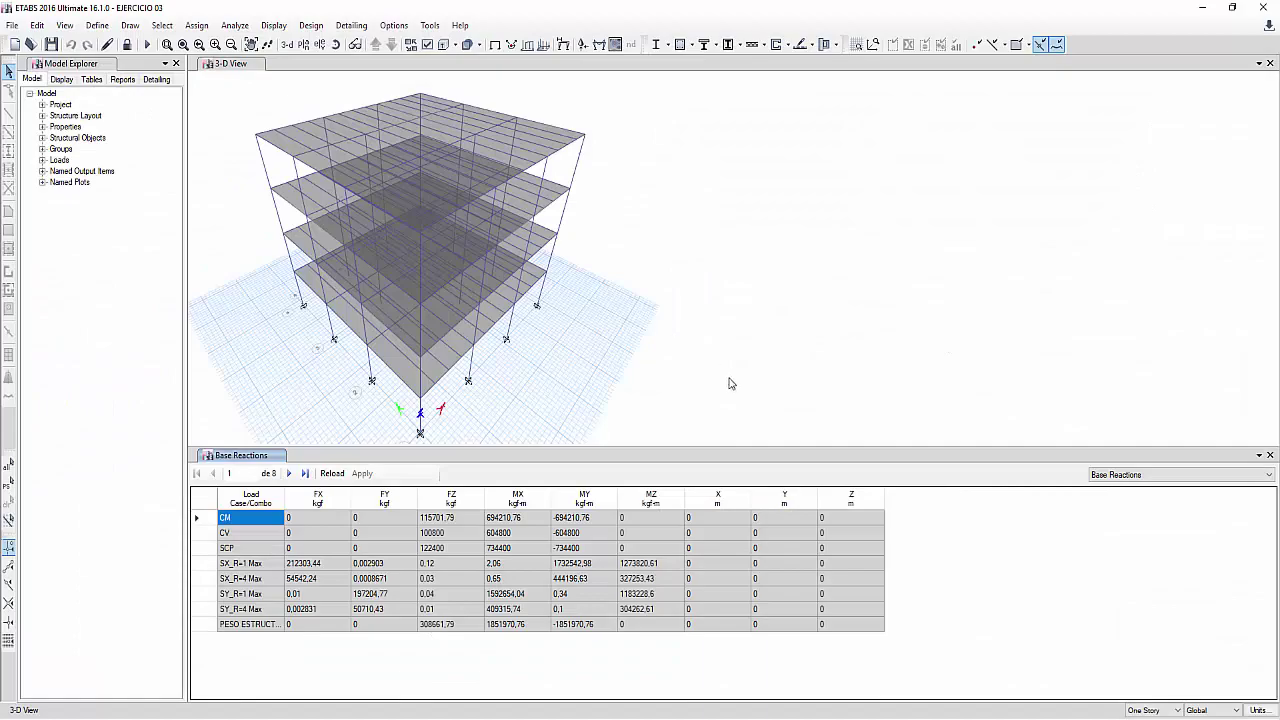
pyautogui.hotkey('alt', 'Tab')
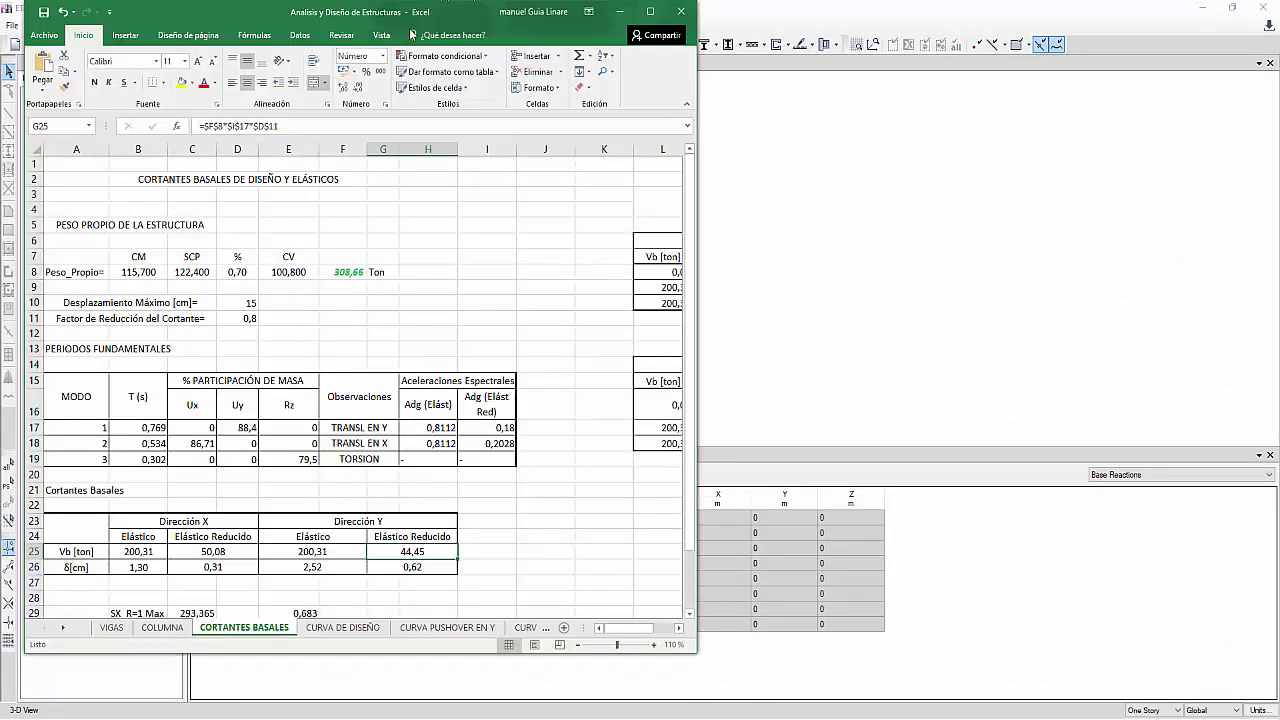
pyautogui.moveTo(262, 14); pyautogui.dragTo(809, 22)
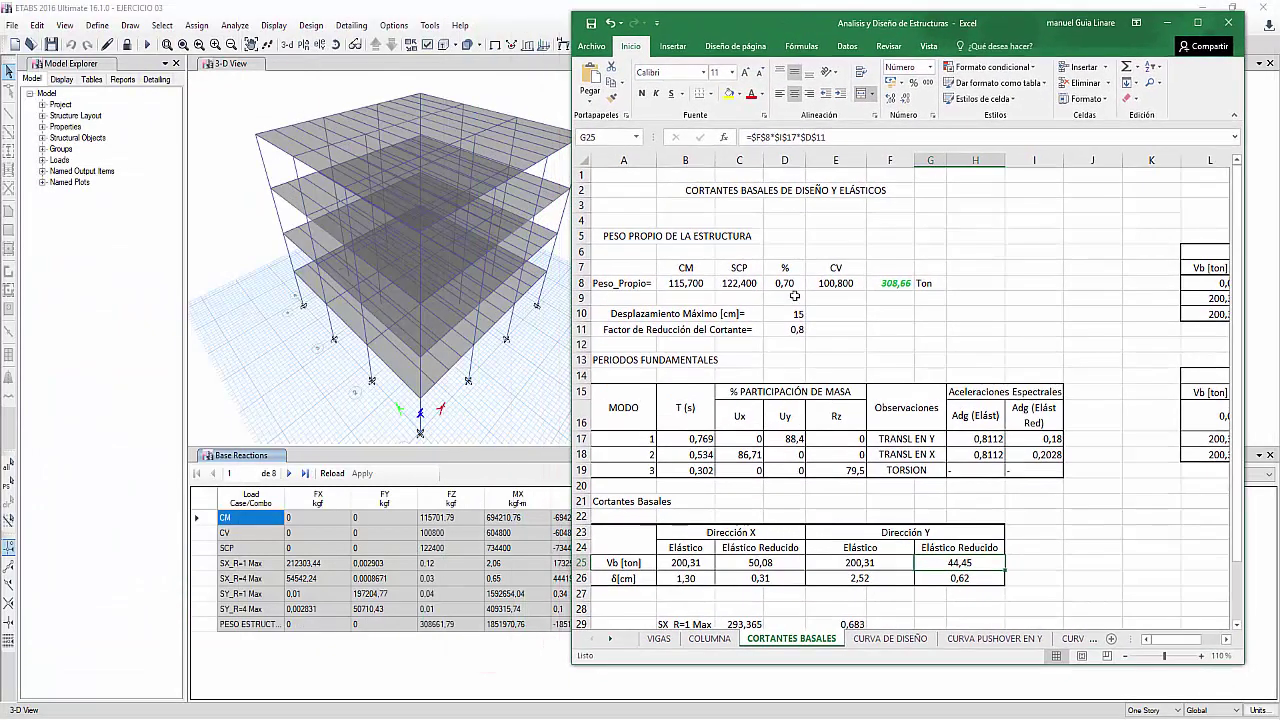
# - Enter 212,3 as the SX_R=1 Max base shear in cell C29 of the CORTANTES BASALES sheet
pyautogui.scroll(-2, 773, 396)
pyautogui.click(737, 532)
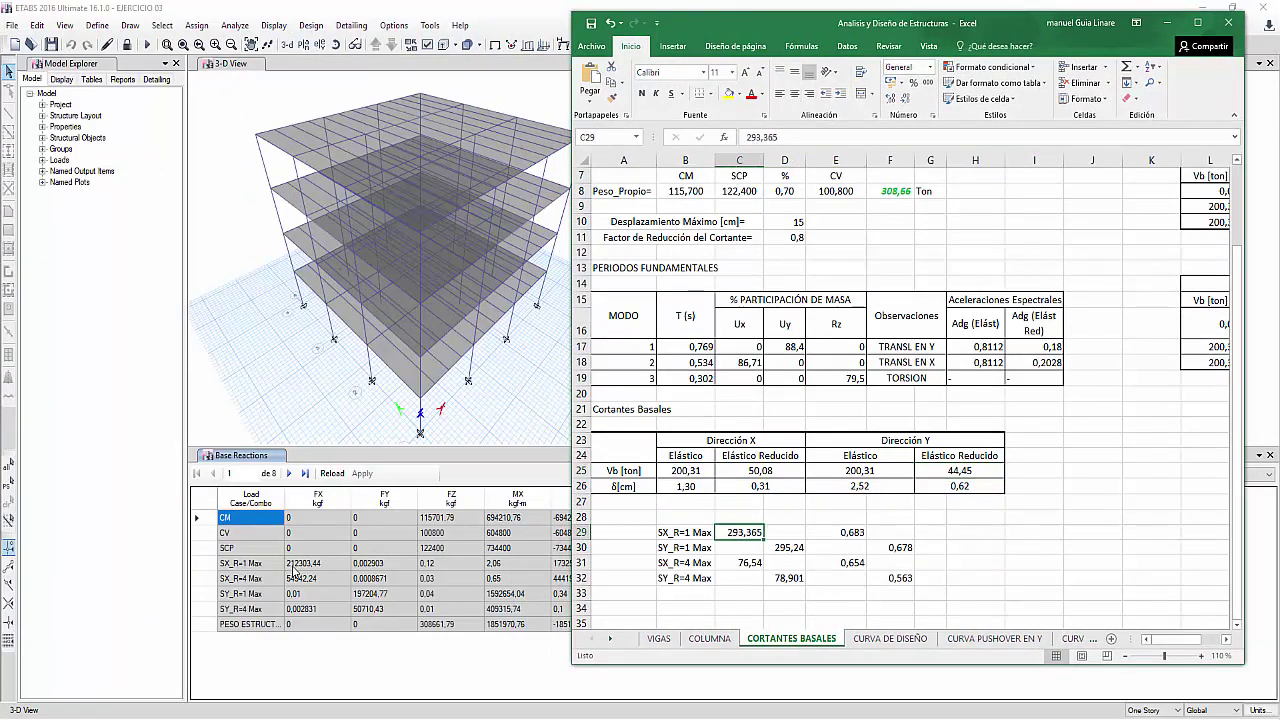
pyautogui.write('212')
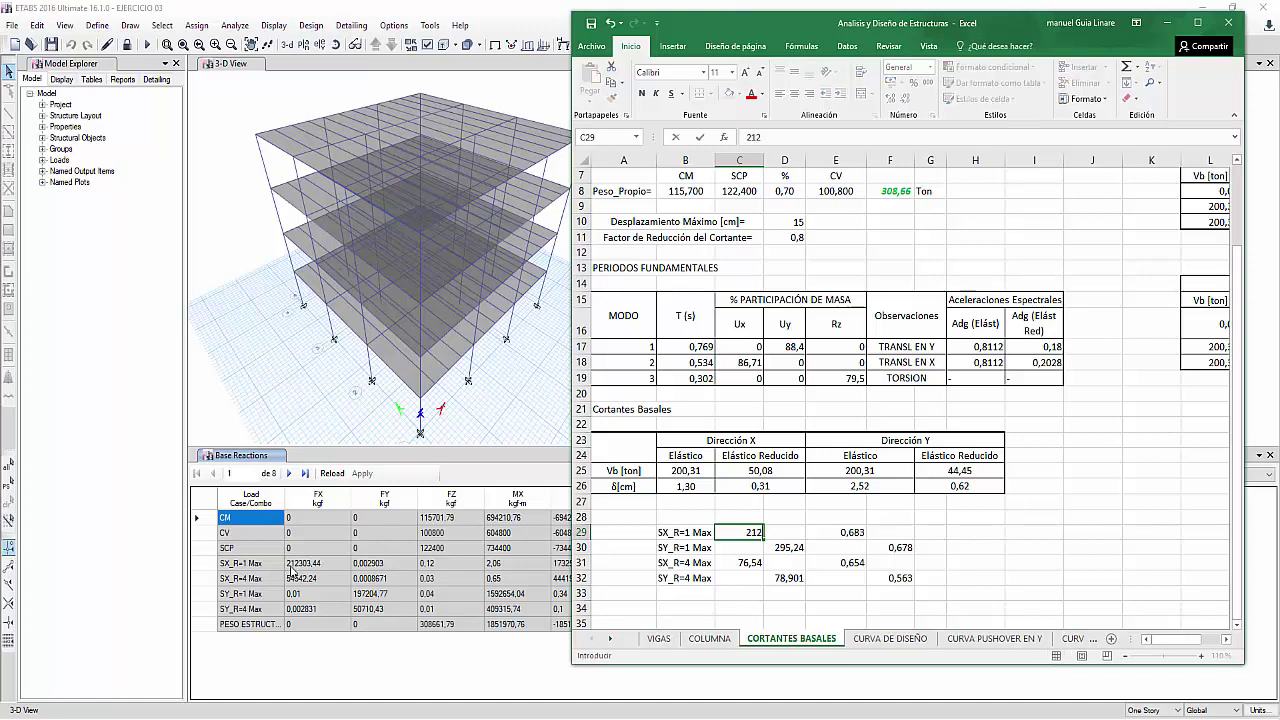
pyautogui.write(',3')
# - Select the SY_R=4 Max FY reaction in ETABS and enter 50,71 in cell D30 of the workbook
pyautogui.click(395, 612)
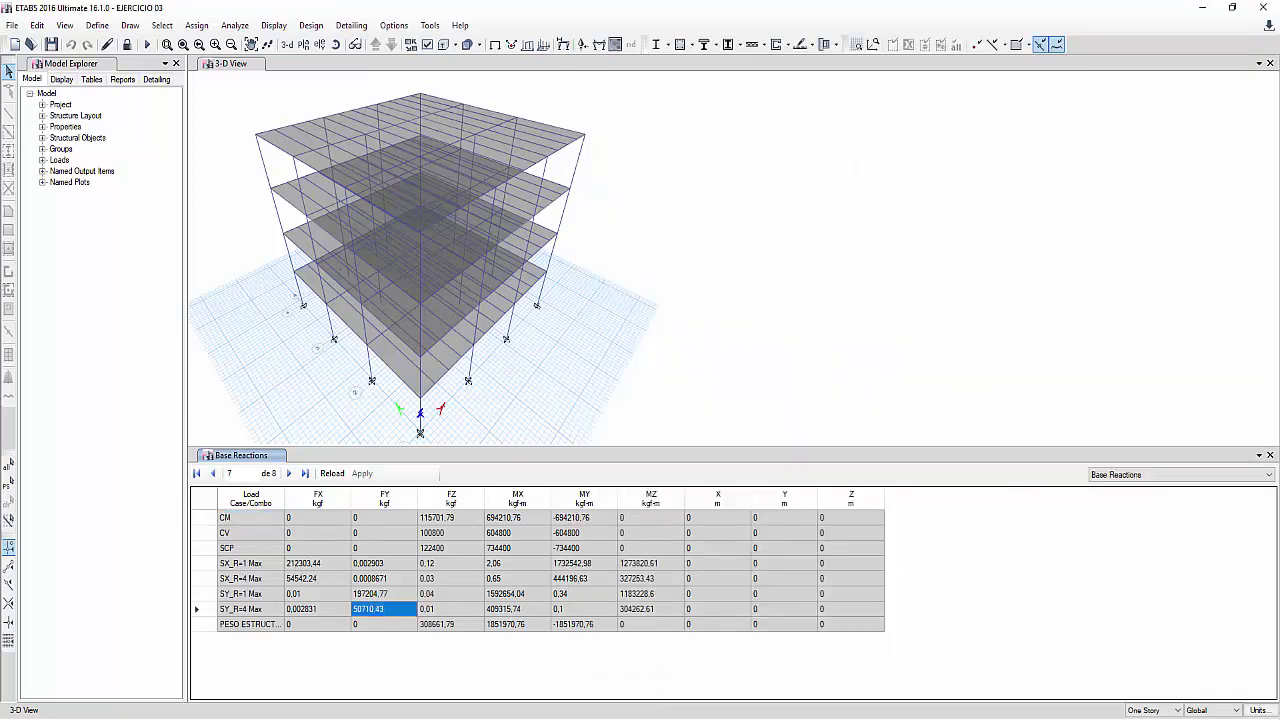
pyautogui.hotkey('alt', 'Tab')
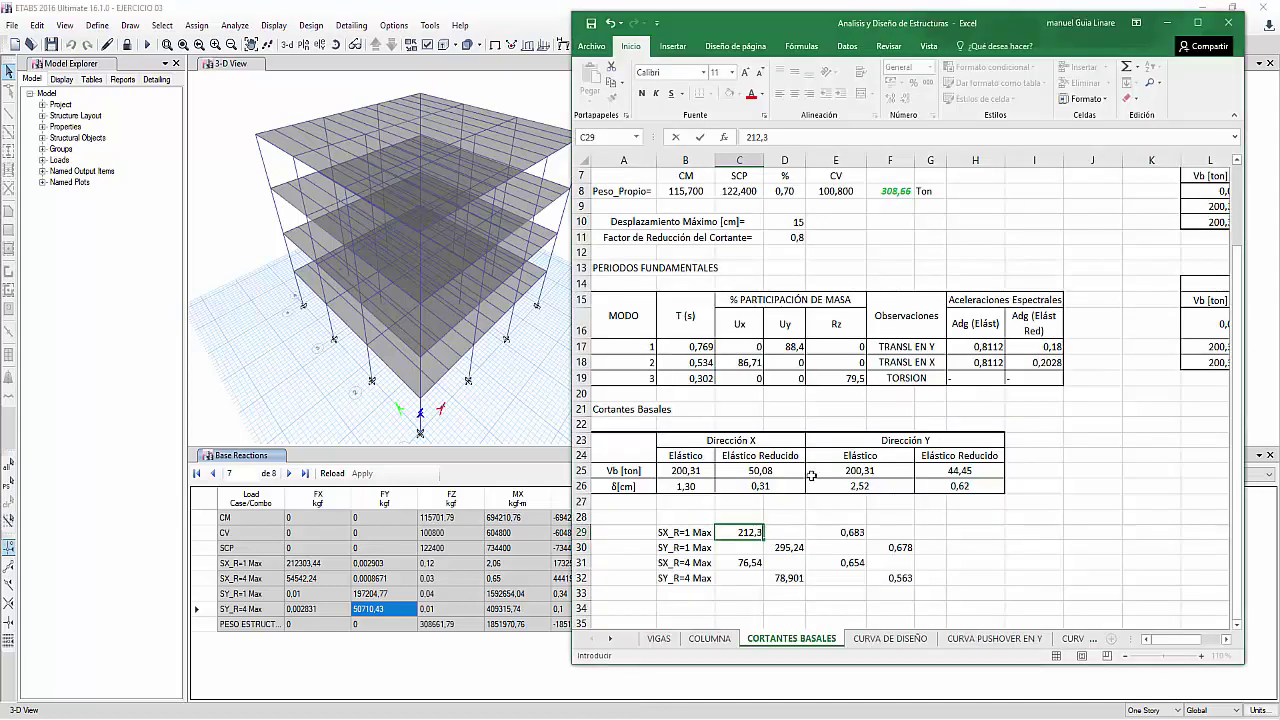
pyautogui.click(794, 547)
pyautogui.write('50,71')
pyautogui.press('Return')
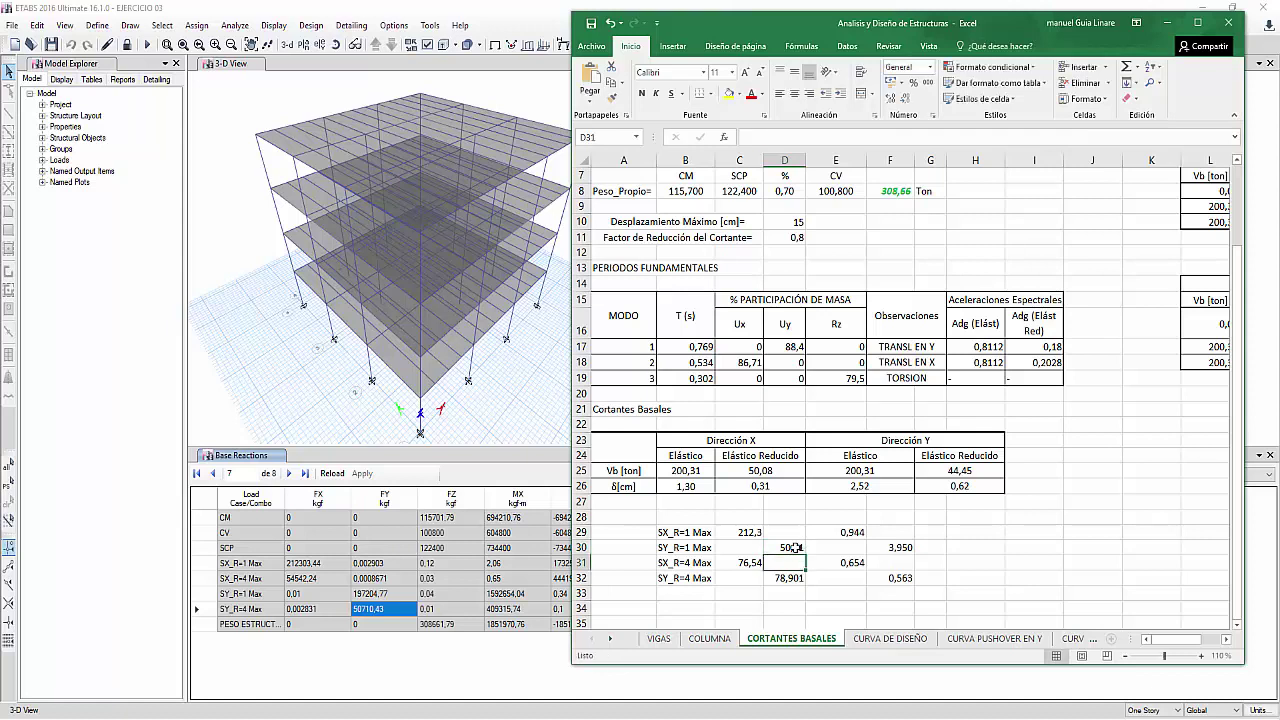
# - Enter 54,54 as the SX_R=4 Max base shear in cell C31
pyautogui.press('Left')
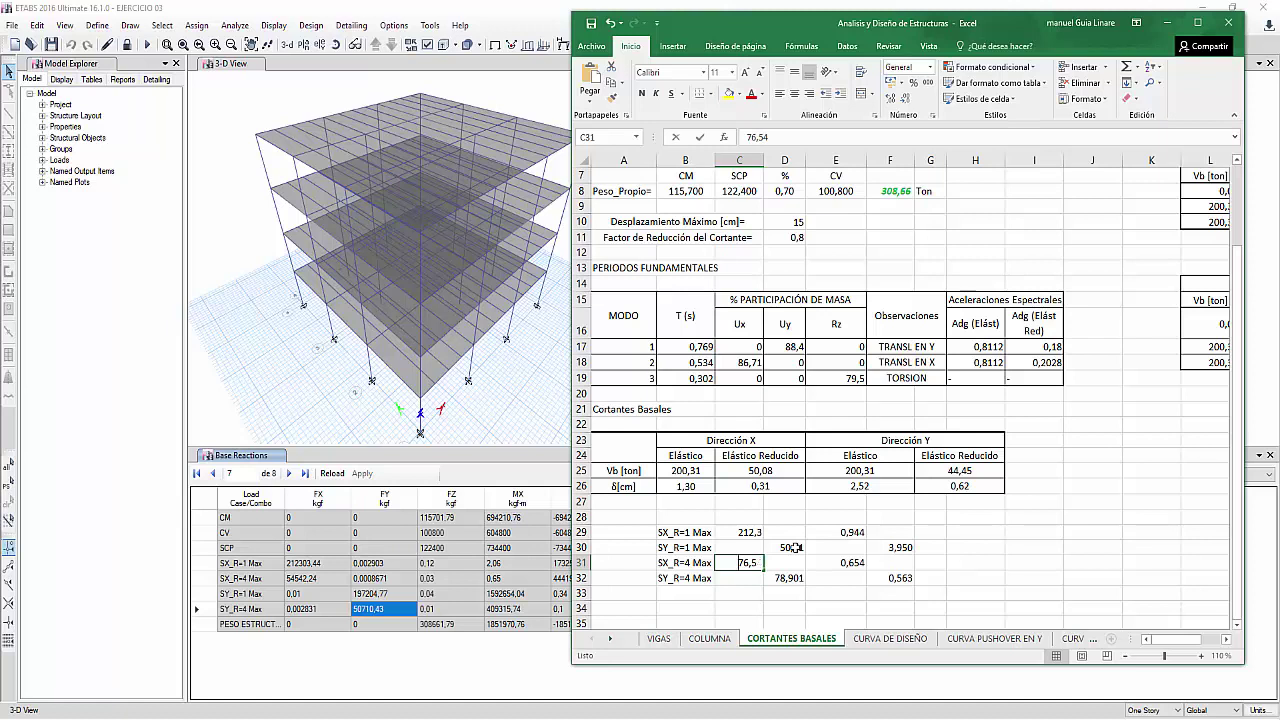
pyautogui.write('54,54')
pyautogui.press('Right')
pyautogui.press('Down')
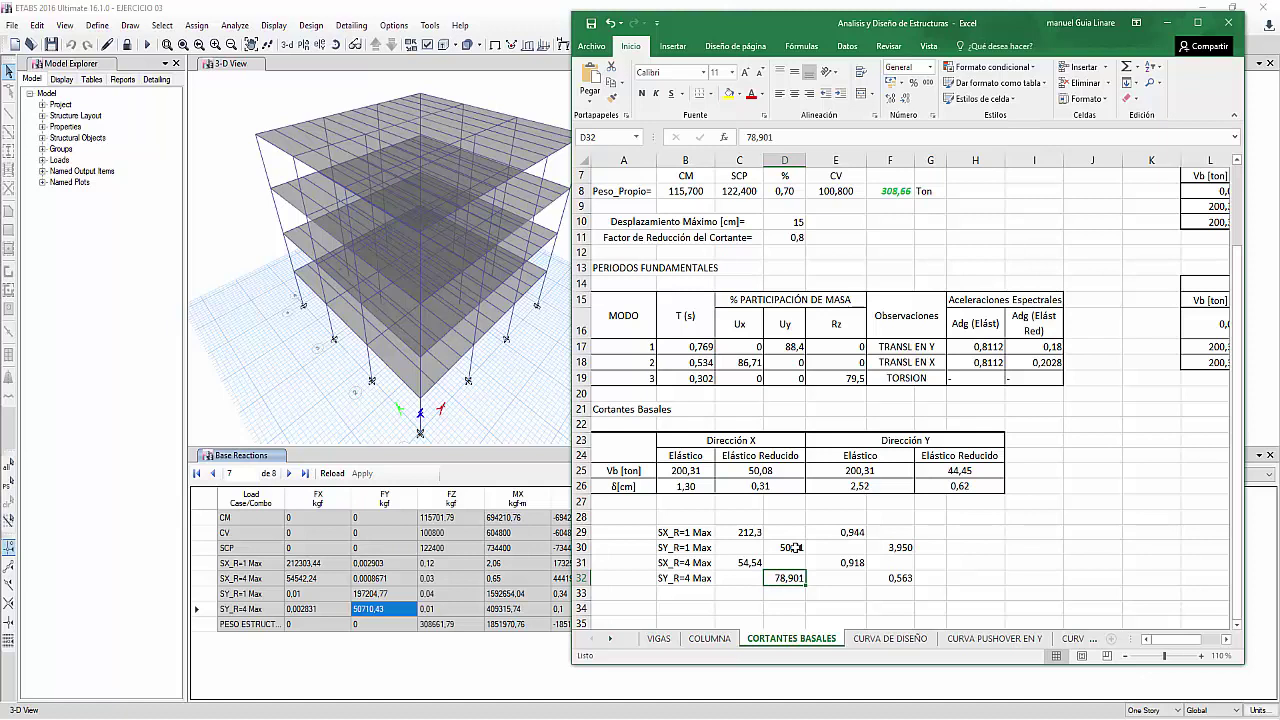
# - Set the SY_R=1 Max base shear in D30 to 197,2 and the SY_R=4 Max base shear in D32 to 50,71
pyautogui.click(791, 548)
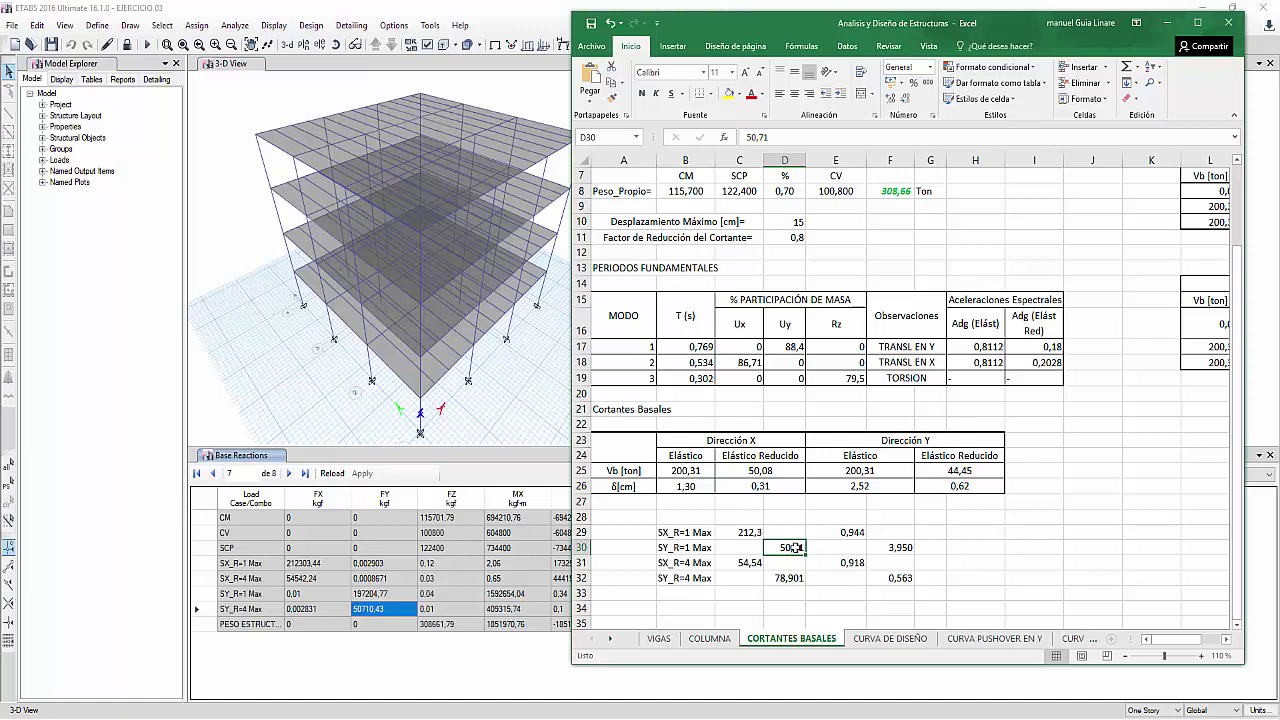
pyautogui.write('197,2')
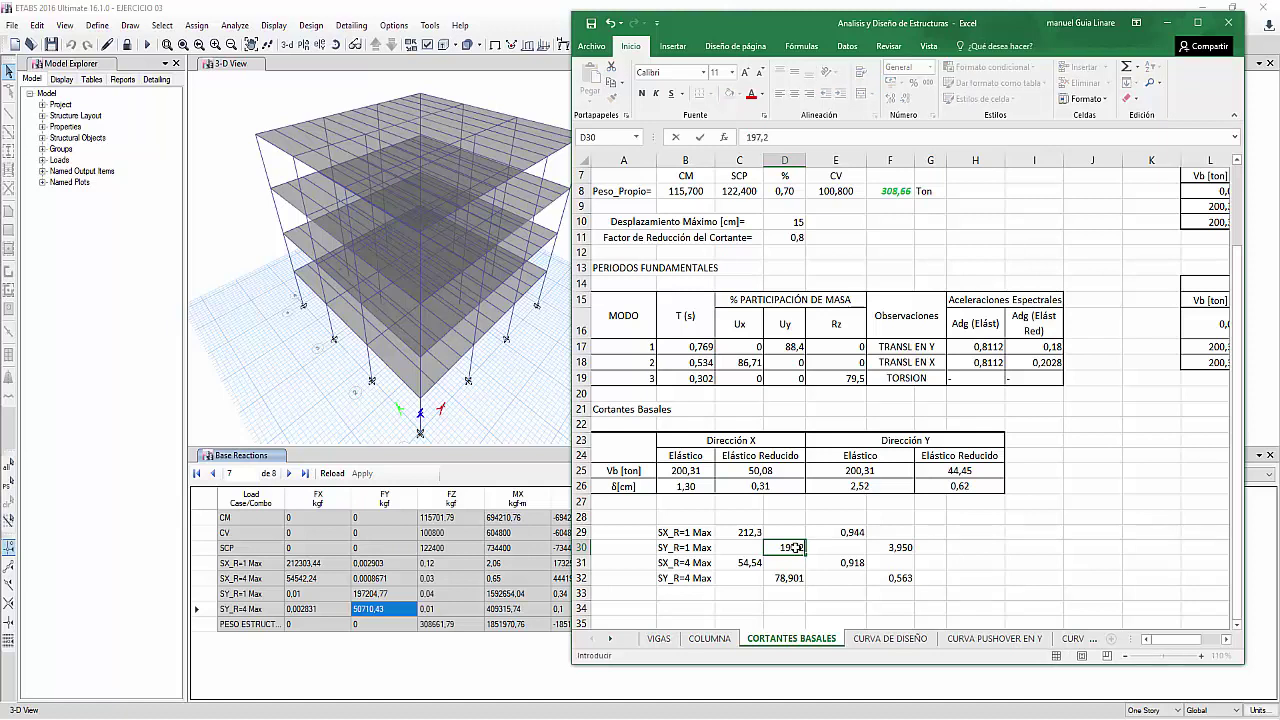
pyautogui.press('Return')
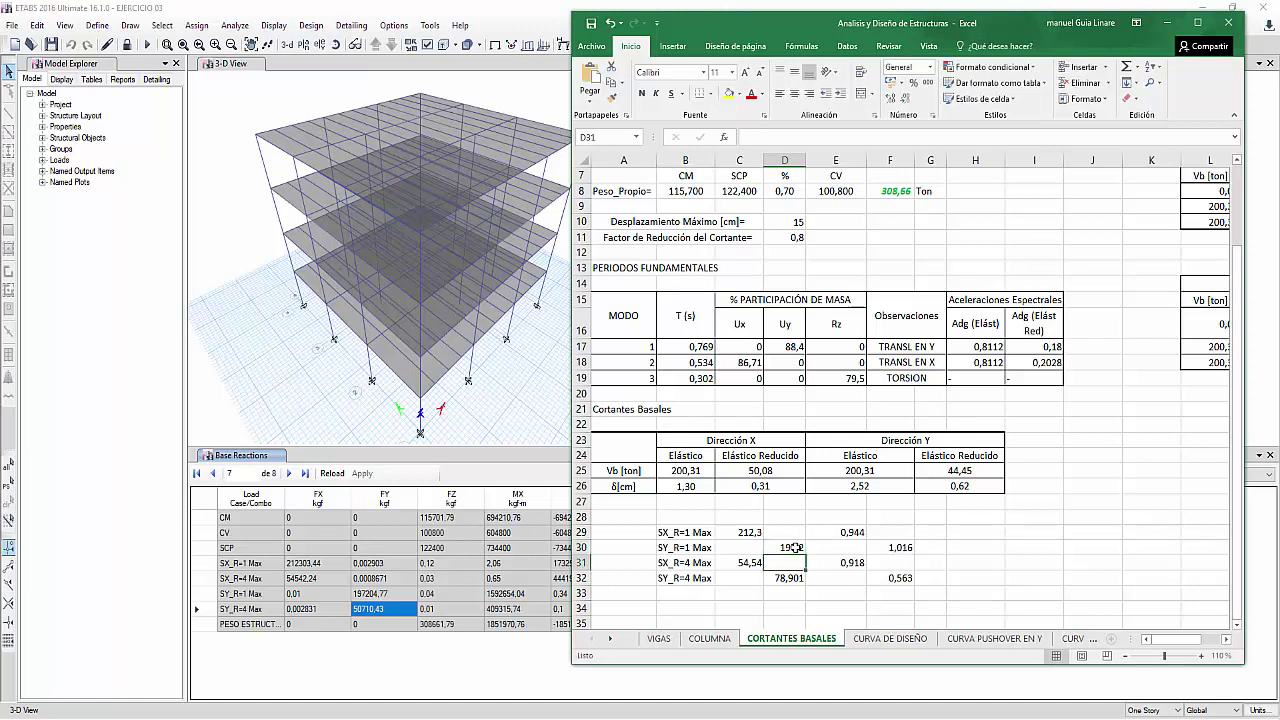
pyautogui.press('Down')
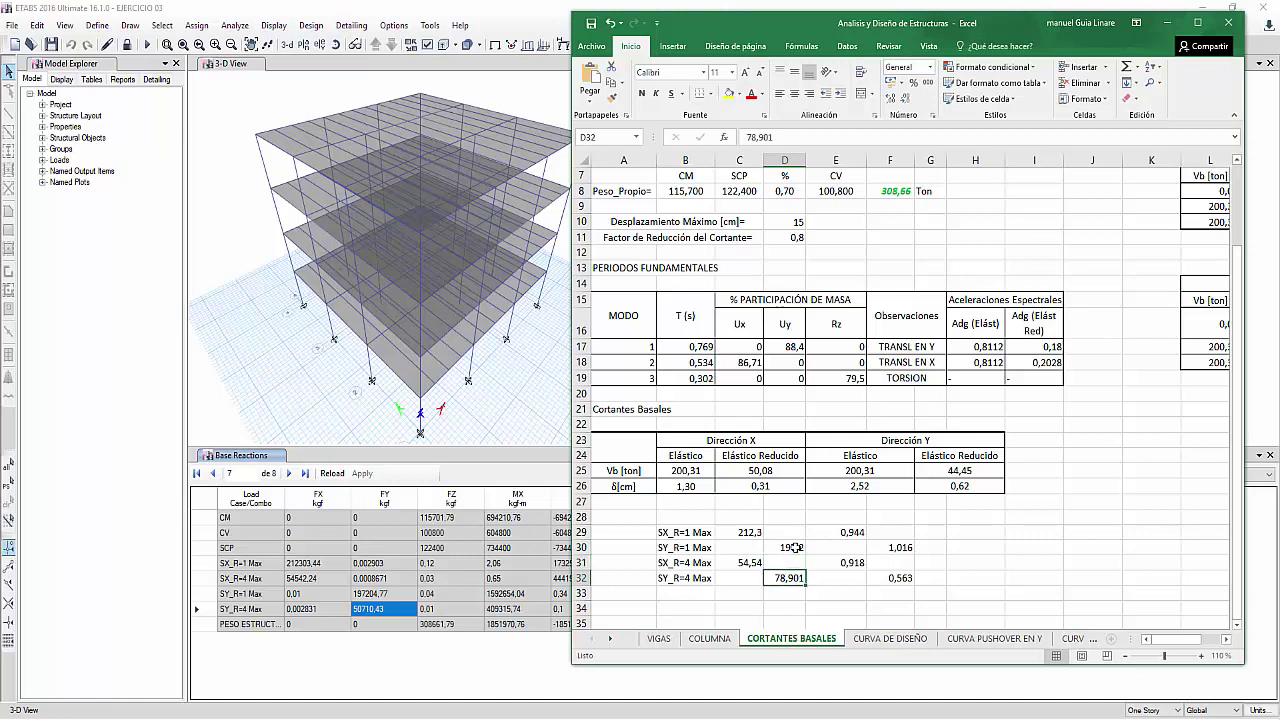
pyautogui.write('50,71')
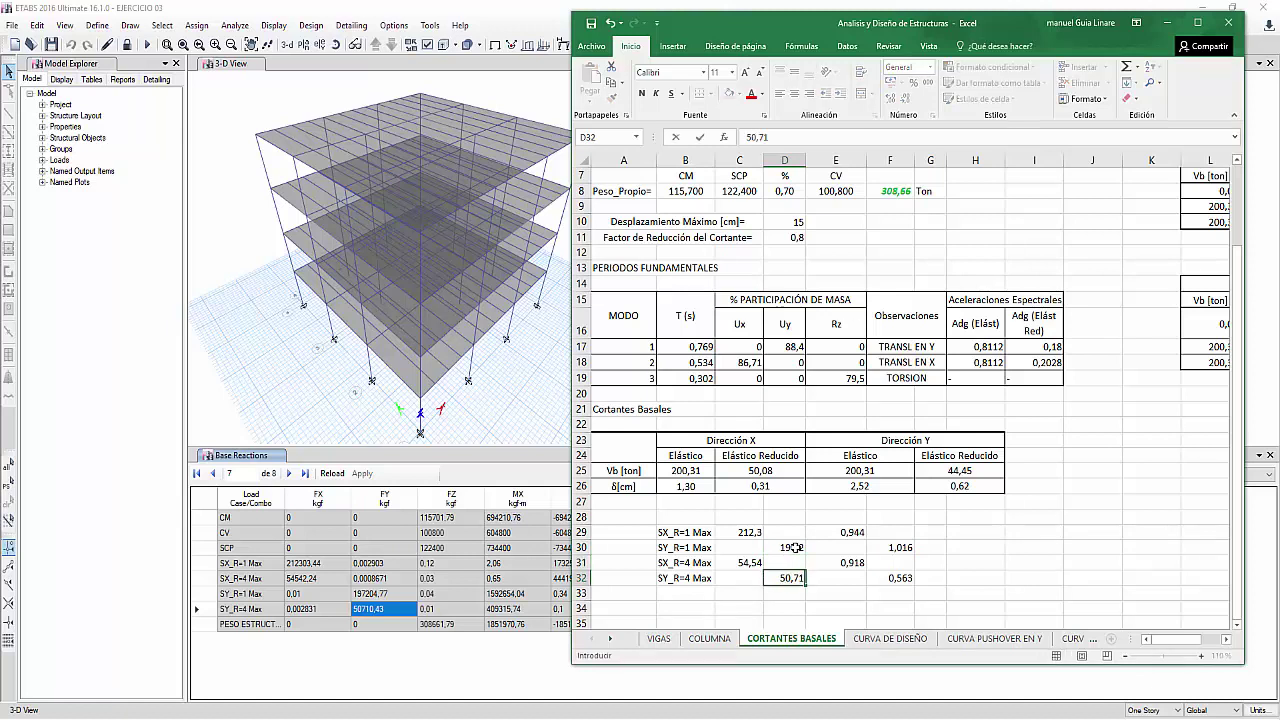
pyautogui.press('Return')
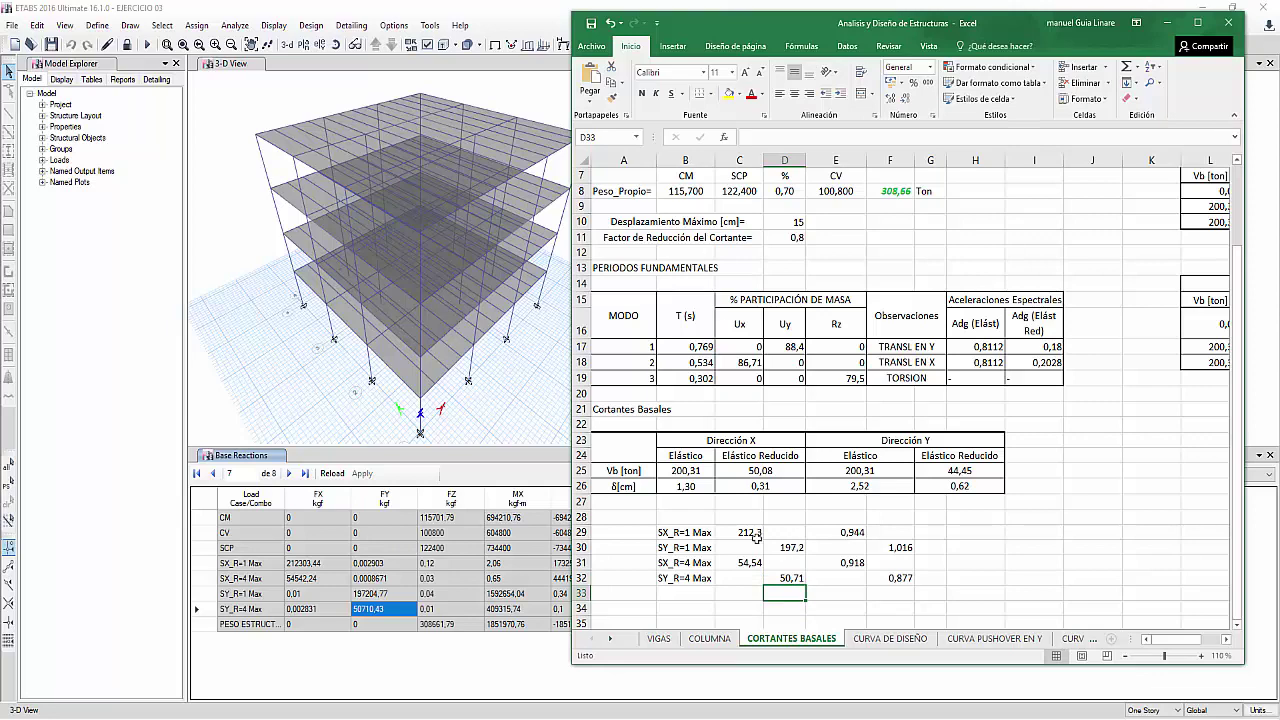
# - Show the whole CORTANTES BASALES sheet in a maximized window and paste its screenshot onto empty slide 8 in PowerPoint
pyautogui.click(1211, 19)
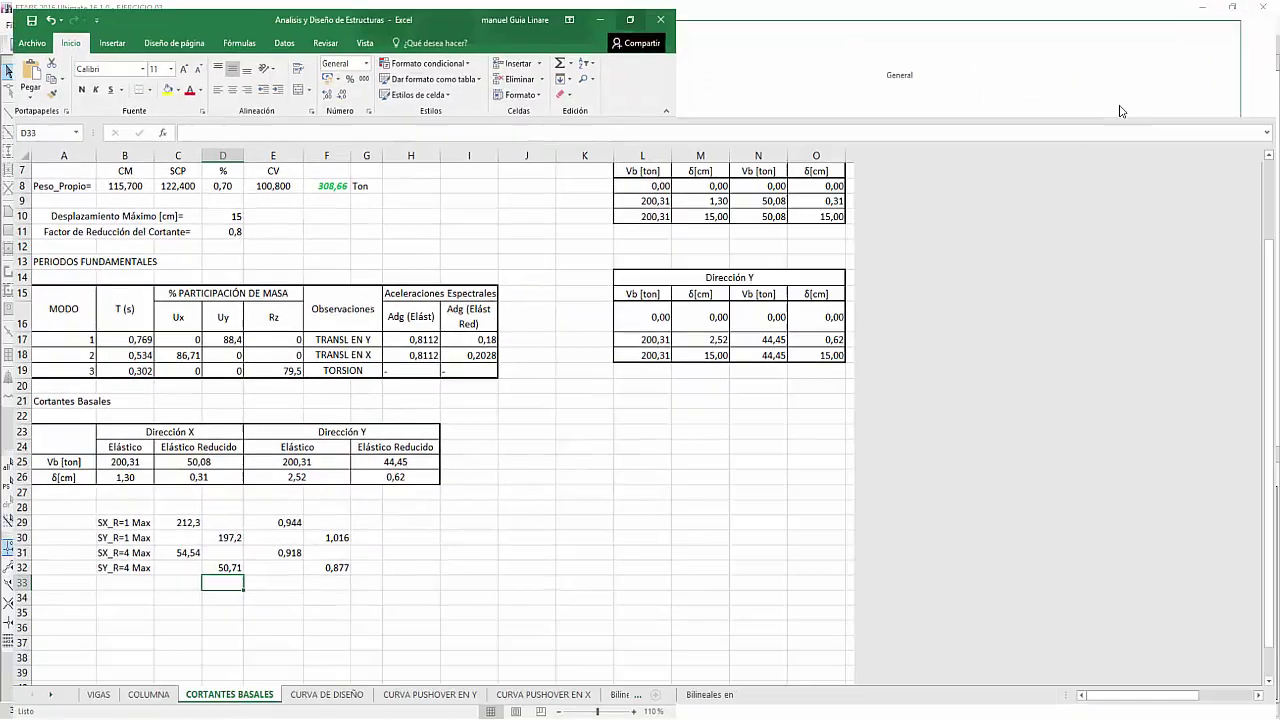
pyautogui.scroll(2, 590, 380)
pyautogui.scroll(-1, 593, 382)
pyautogui.scroll(-1, 593, 382)
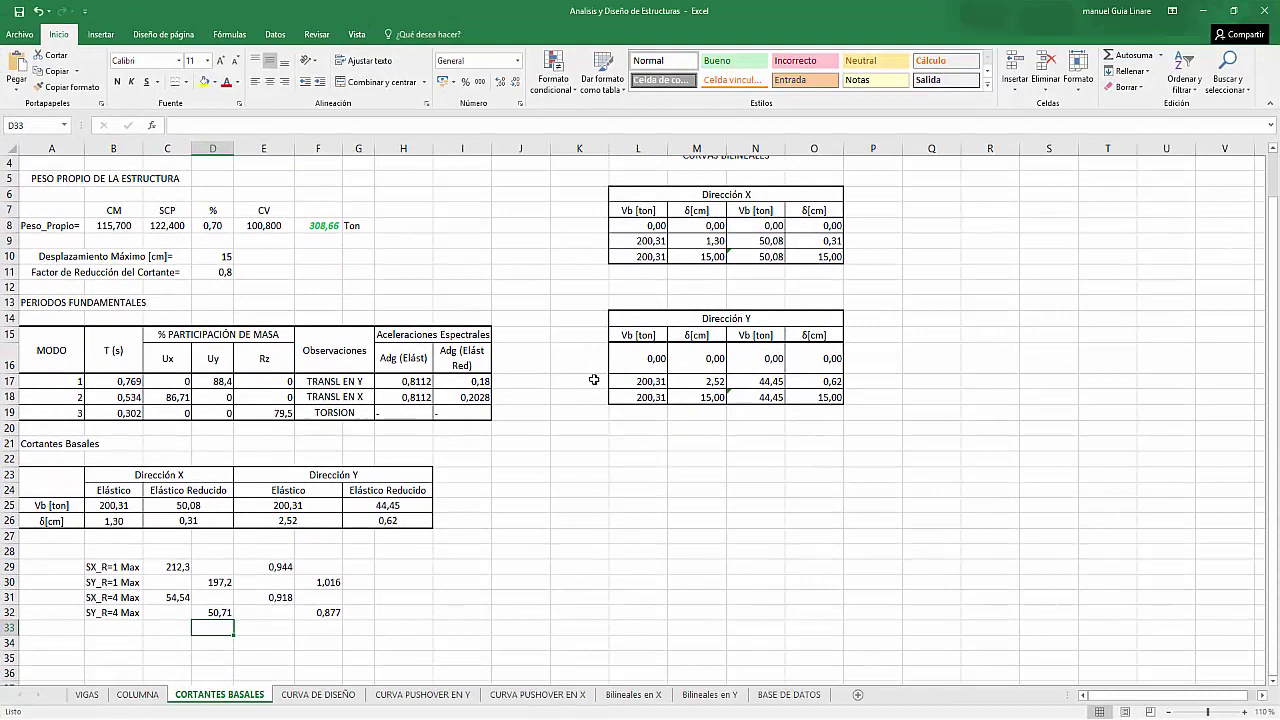
pyautogui.scroll(2, 594, 380)
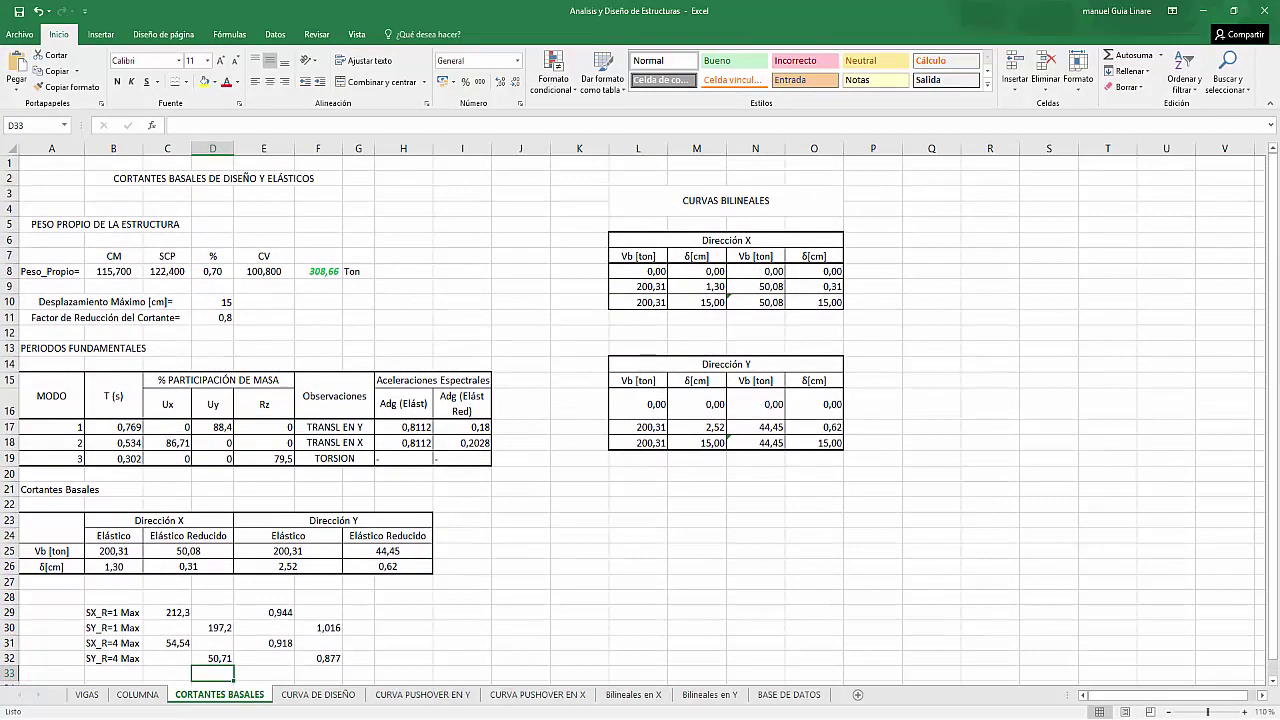
pyautogui.hotkey('alt', 'Tab')
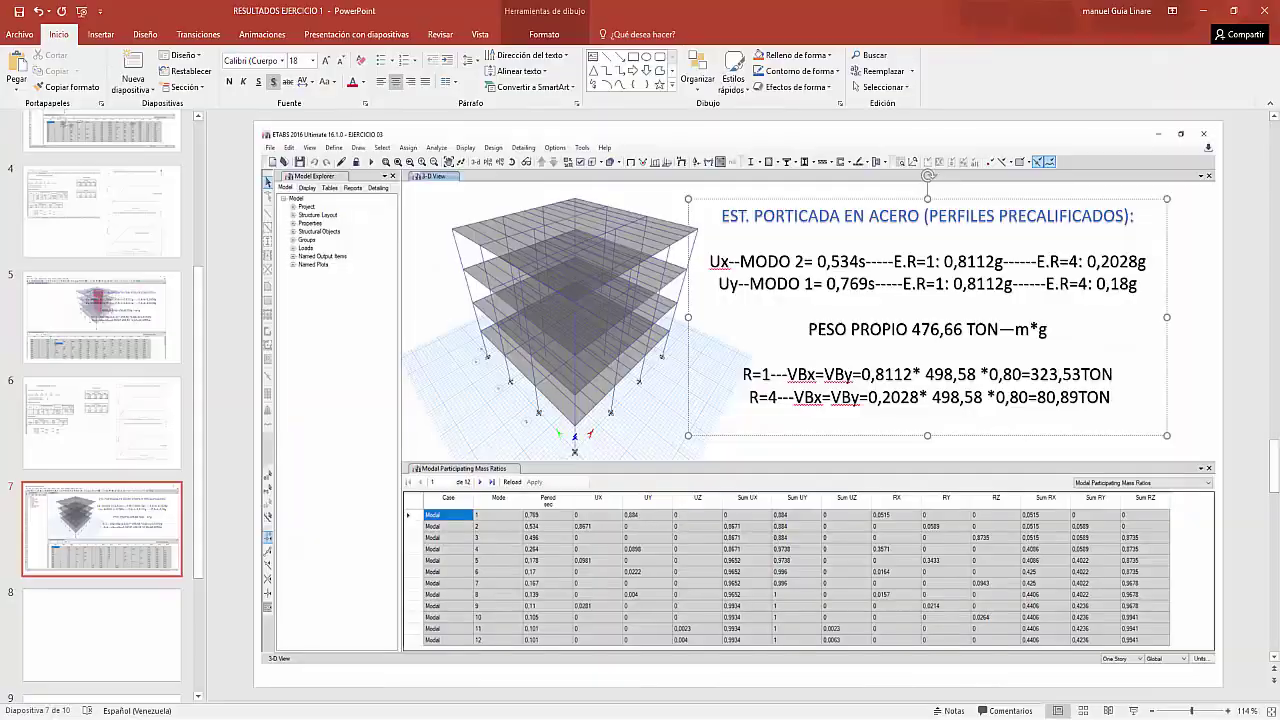
pyautogui.click(128, 632)
pyautogui.hotkey('ctrl', 'v')
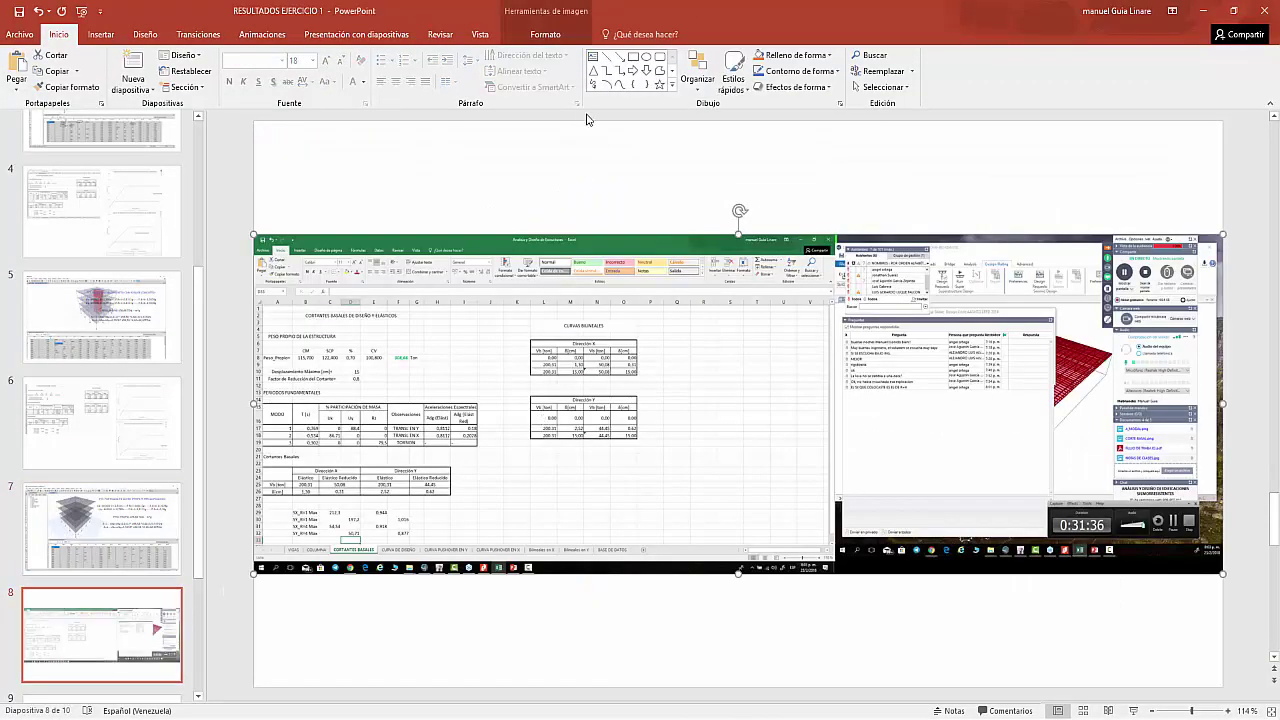
# - Crop the pasted screenshot to the worksheet tables and enlarge it to about 11,86 × 18,96 cm at the slide's upper left
pyautogui.click(545, 34)
pyautogui.click(1113, 68)
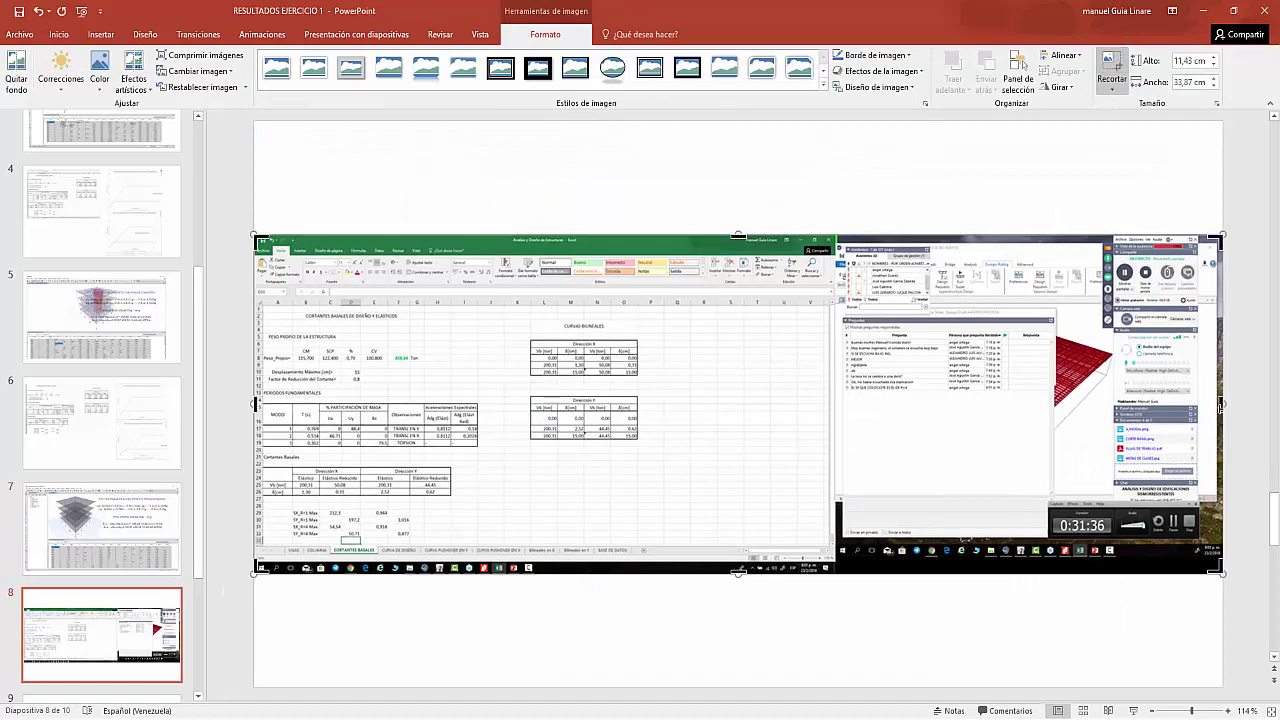
pyautogui.moveTo(1220, 405); pyautogui.dragTo(637, 366)
pyautogui.moveTo(637, 549); pyautogui.dragTo(638, 544)
pyautogui.moveTo(258, 240); pyautogui.dragTo(262, 297)
pyautogui.press('Escape')
pyautogui.press('Escape')
pyautogui.moveTo(455, 362); pyautogui.dragTo(458, 212)
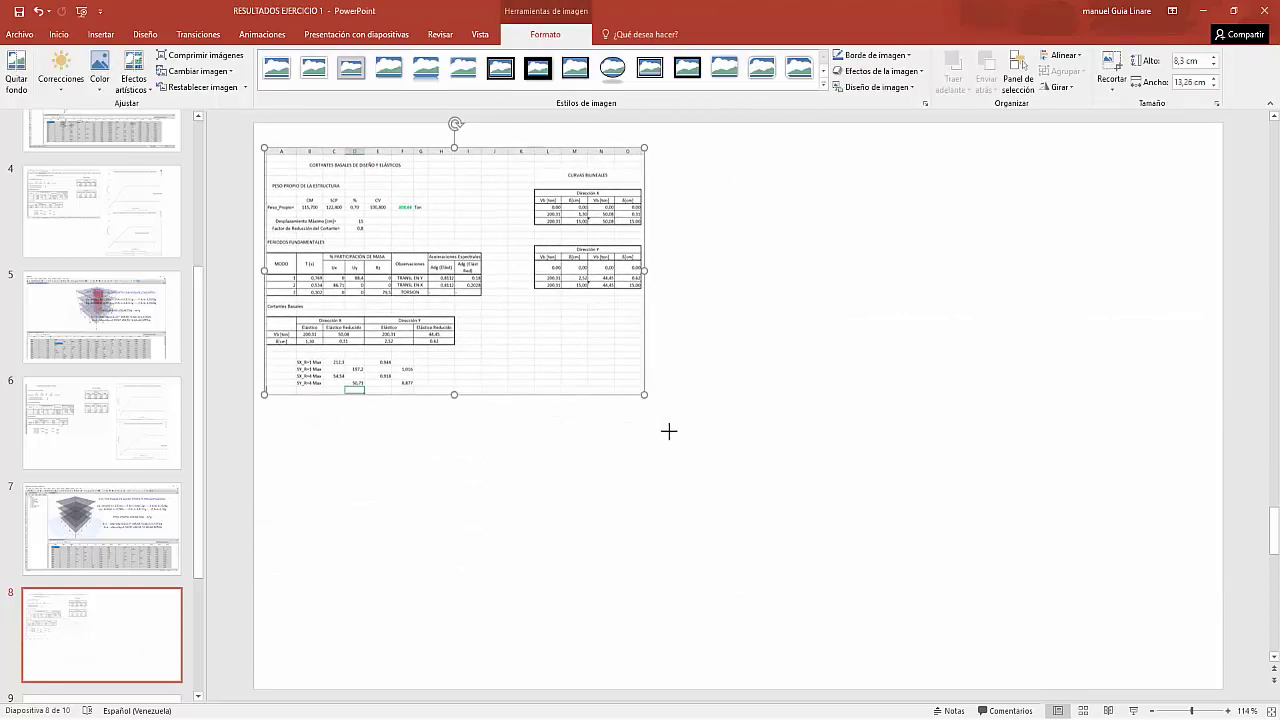
pyautogui.moveTo(658, 413); pyautogui.dragTo(739, 508)
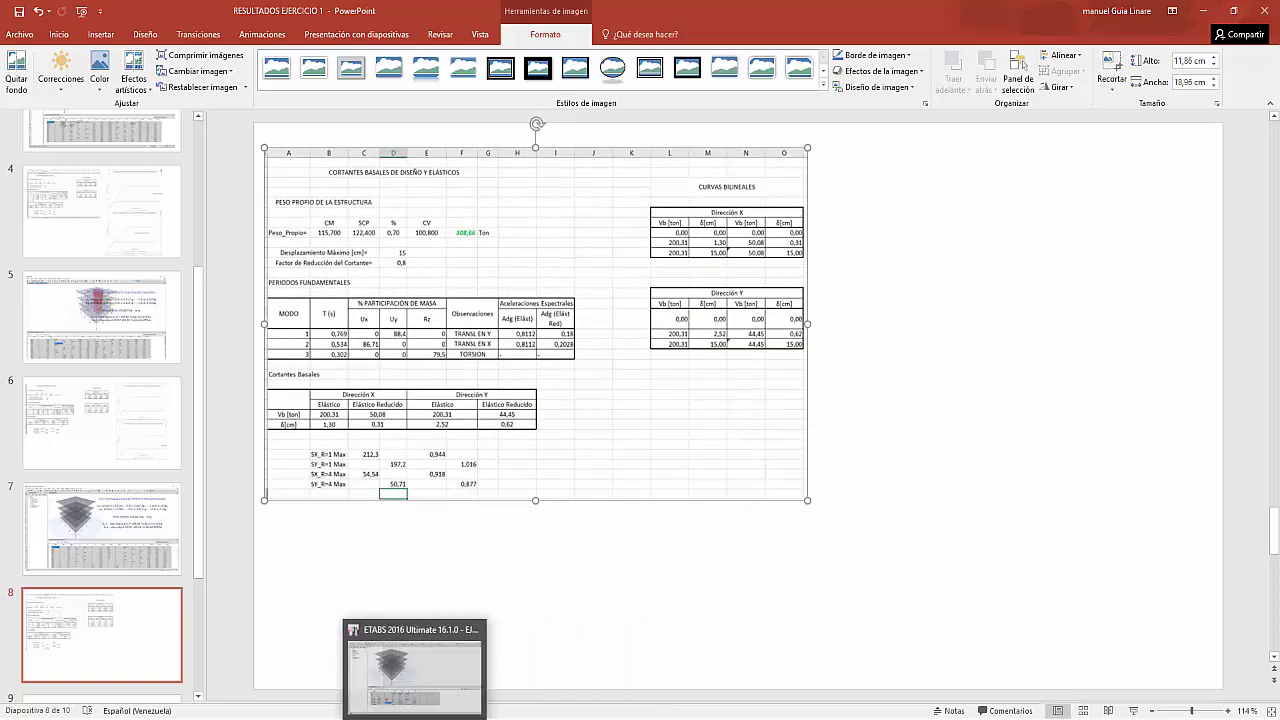
# - Switch to ETABS, restore the workbook to a smaller window, and unlock the analyzed model for editing
pyautogui.click(417, 668)
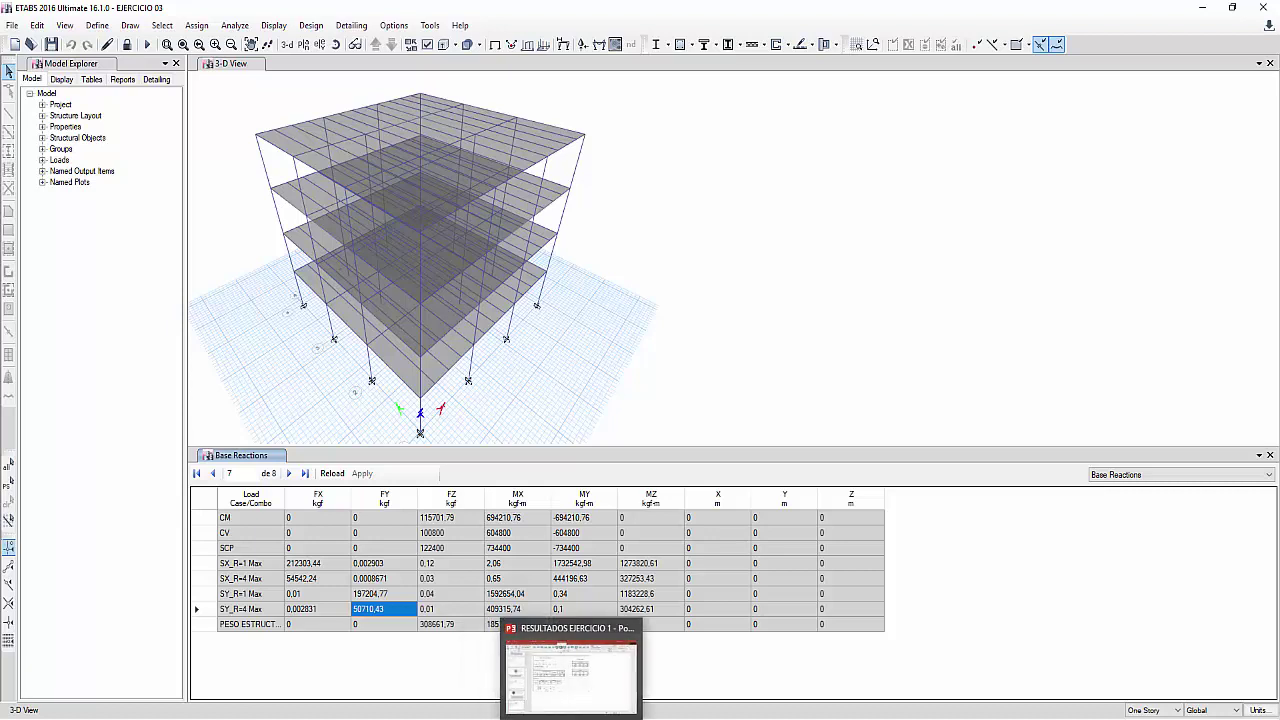
pyautogui.click(565, 675)
pyautogui.click(1234, 10)
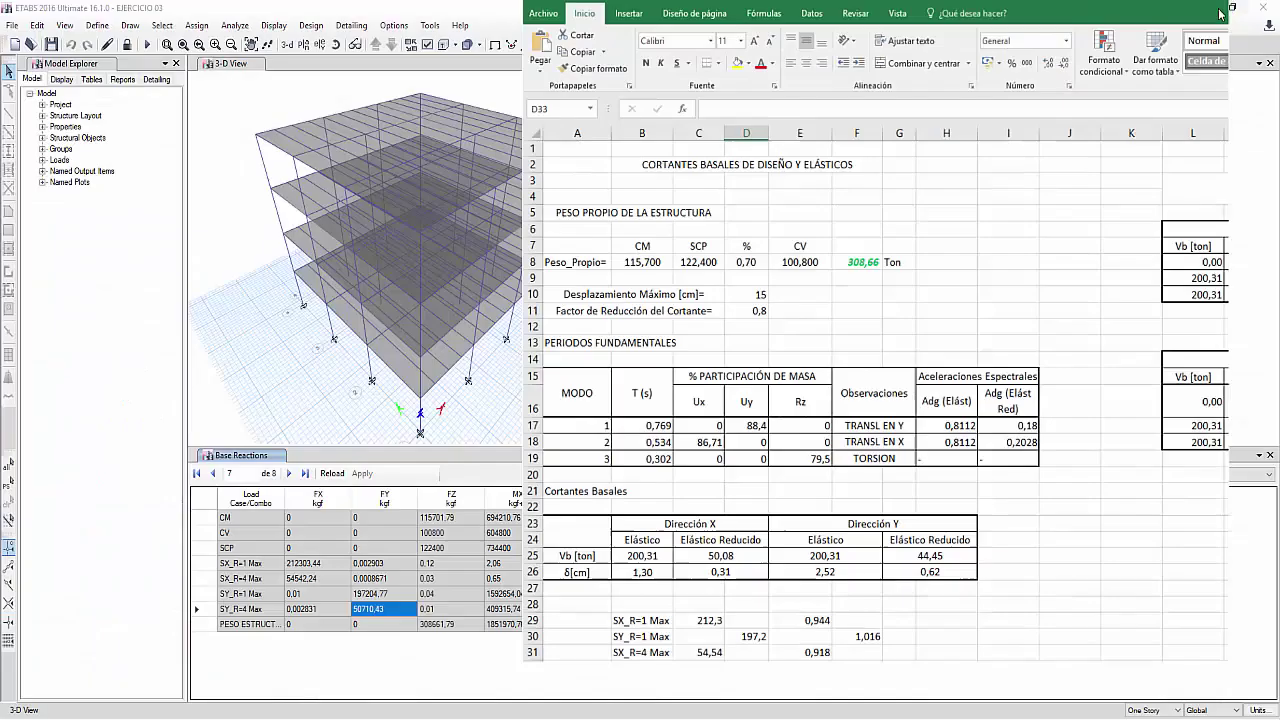
pyautogui.click(127, 44)
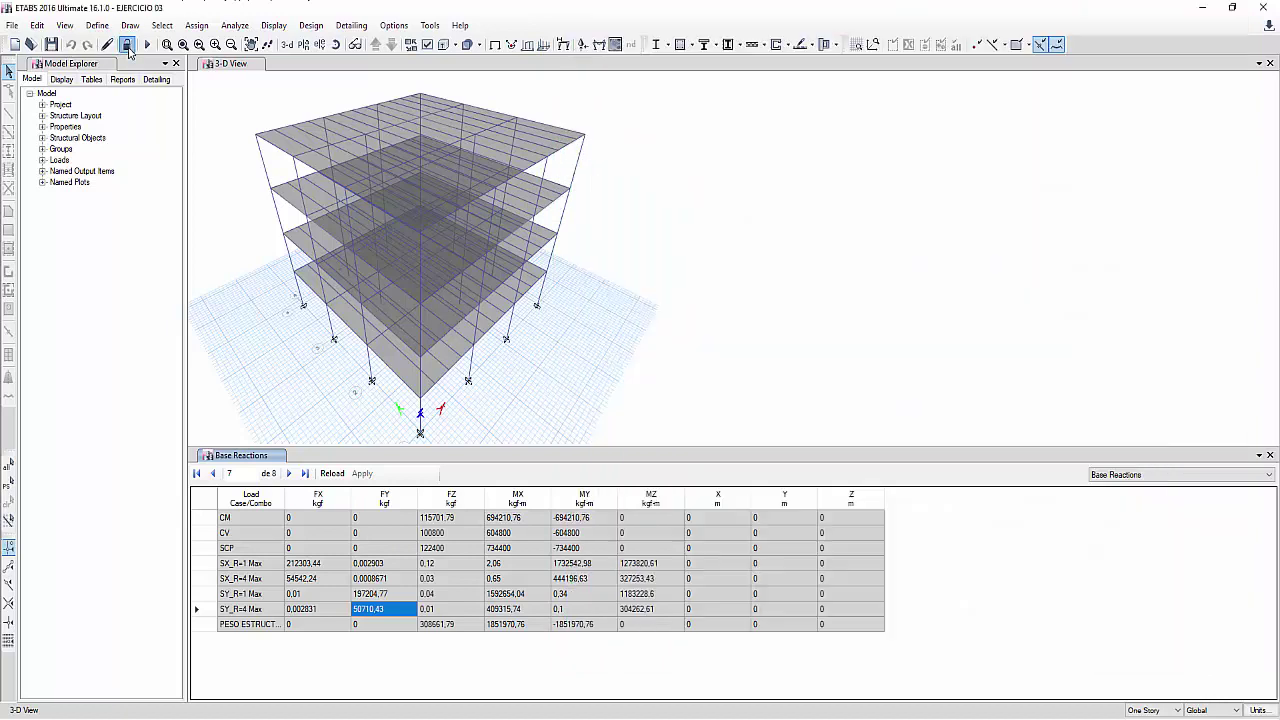
pyautogui.click(657, 415)
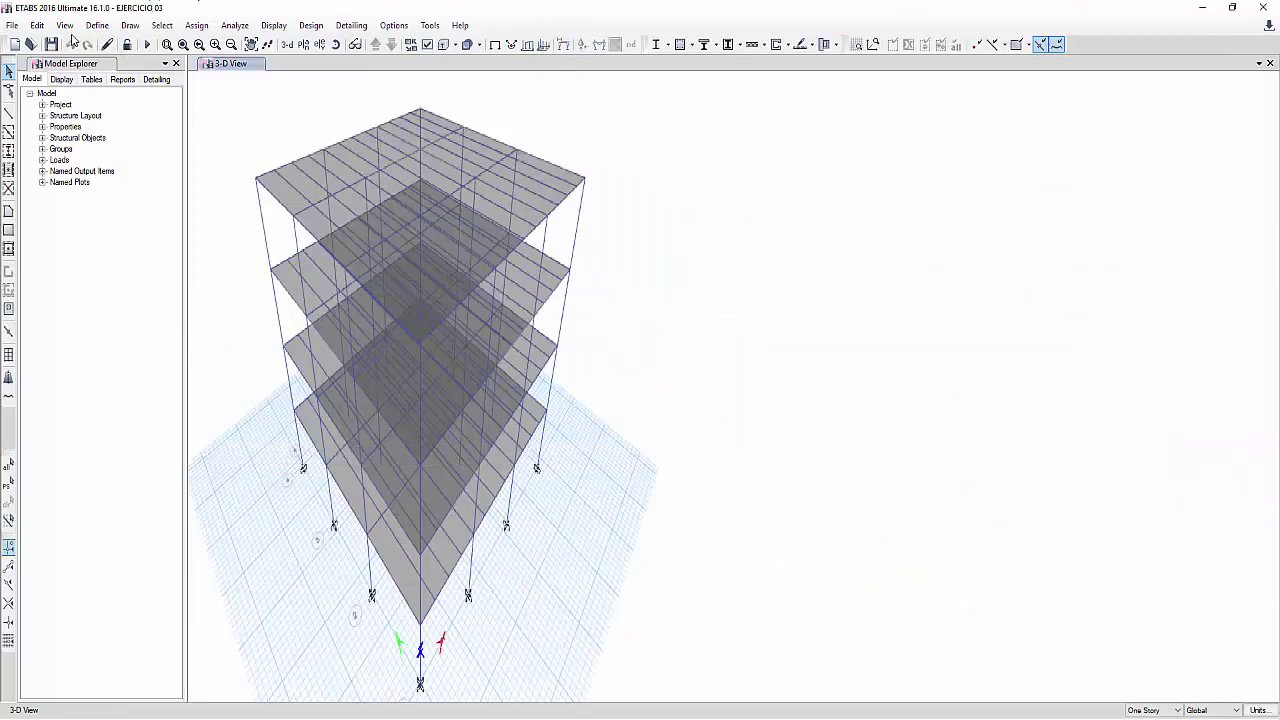
# - Open the definition of the SX_R=1 response spectrum load case and move its dialog aside to make room for the workbook
pyautogui.click(93, 25)
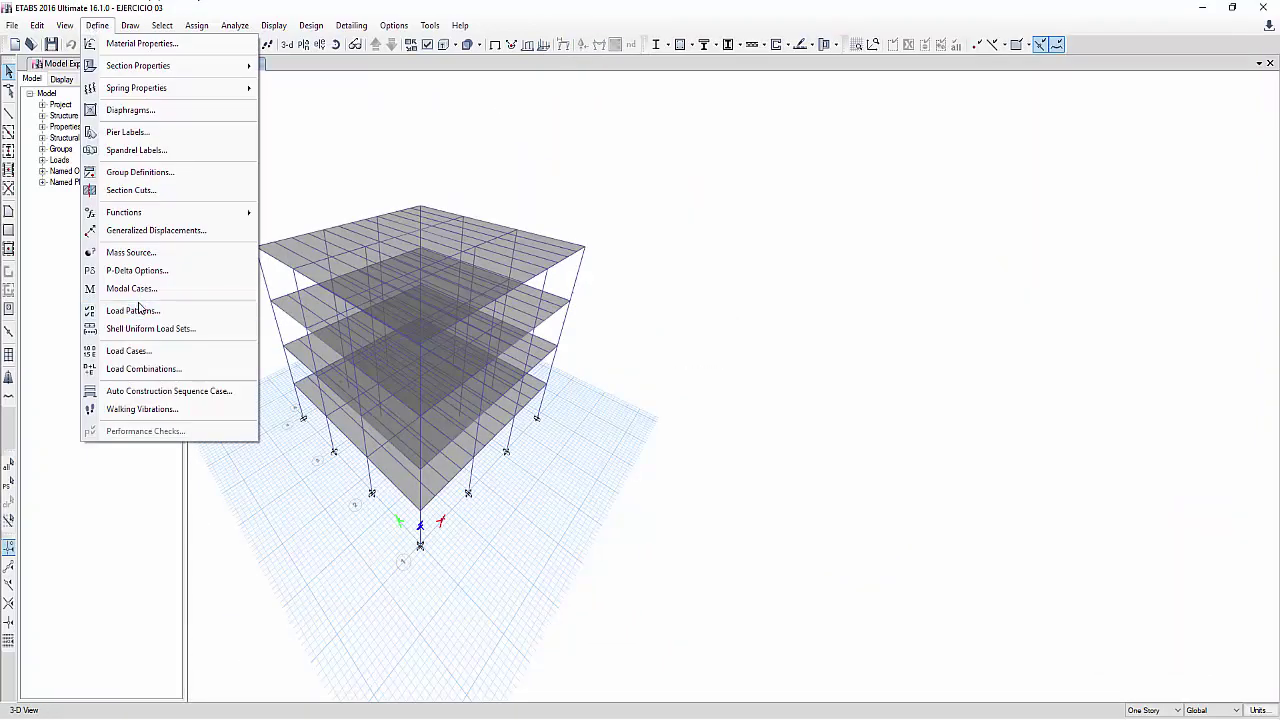
pyautogui.click(128, 350)
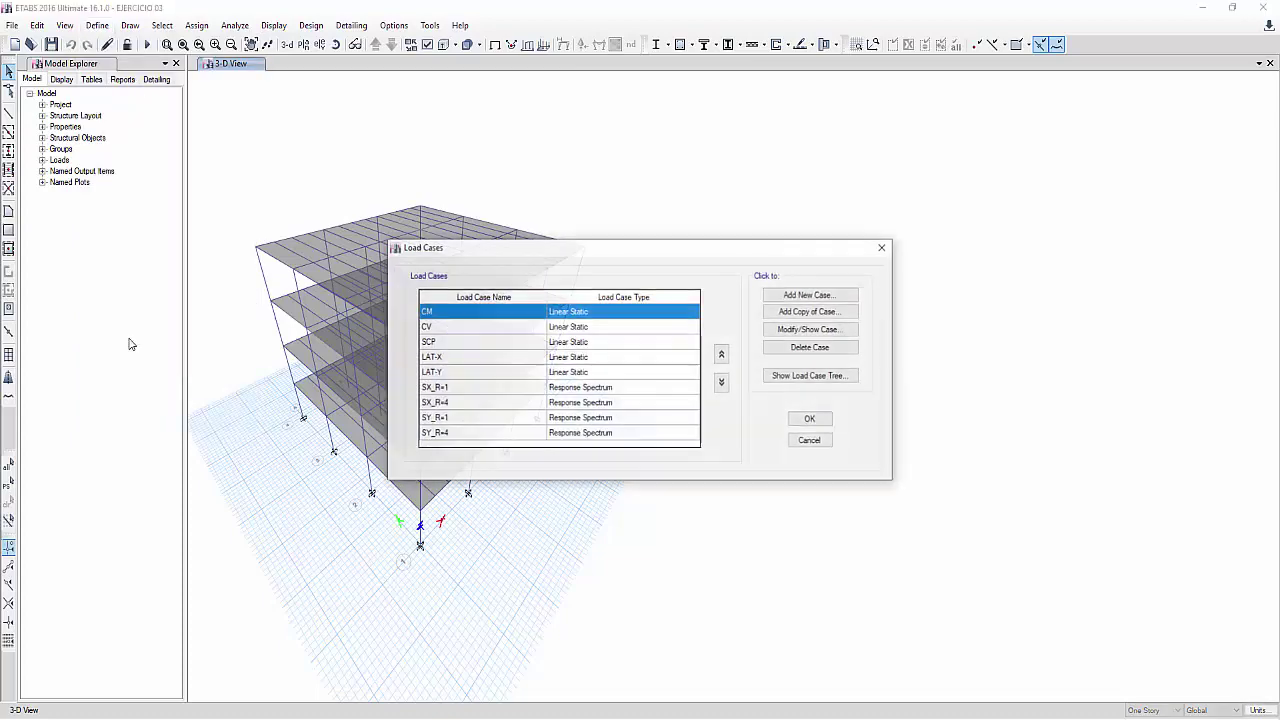
pyautogui.click(447, 391)
pyautogui.click(811, 329)
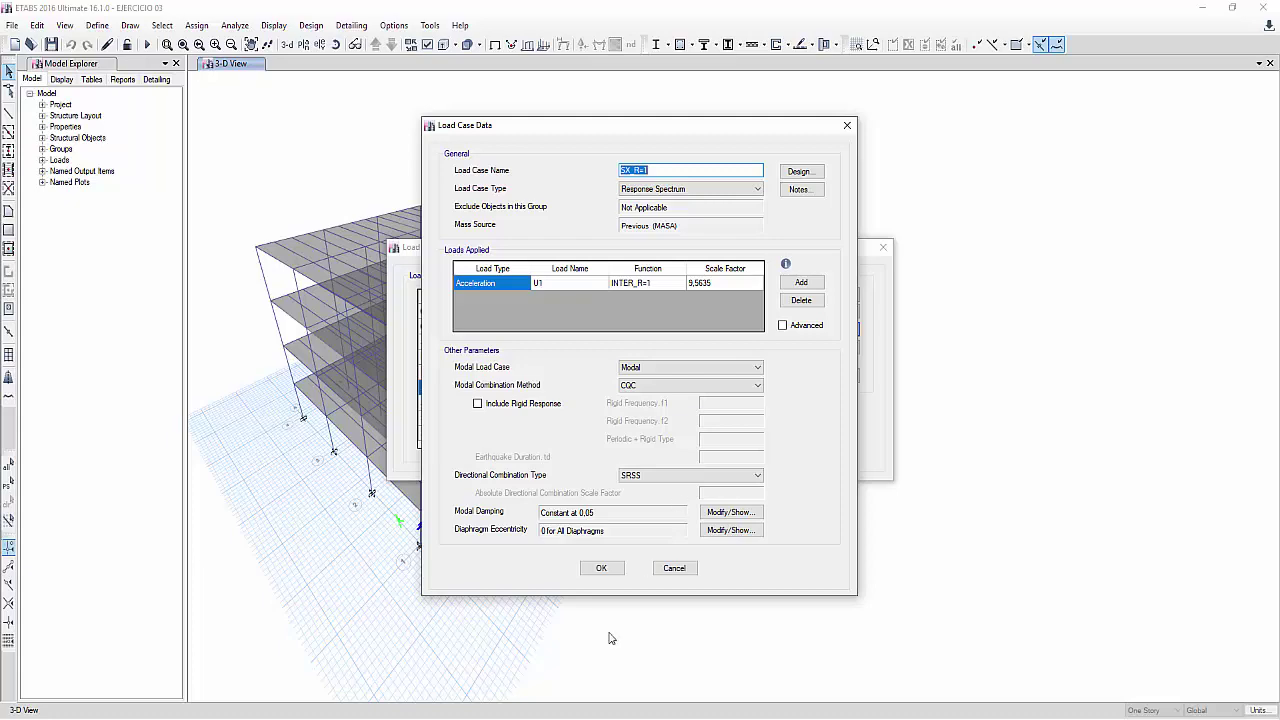
pyautogui.moveTo(739, 124); pyautogui.dragTo(484, 122)
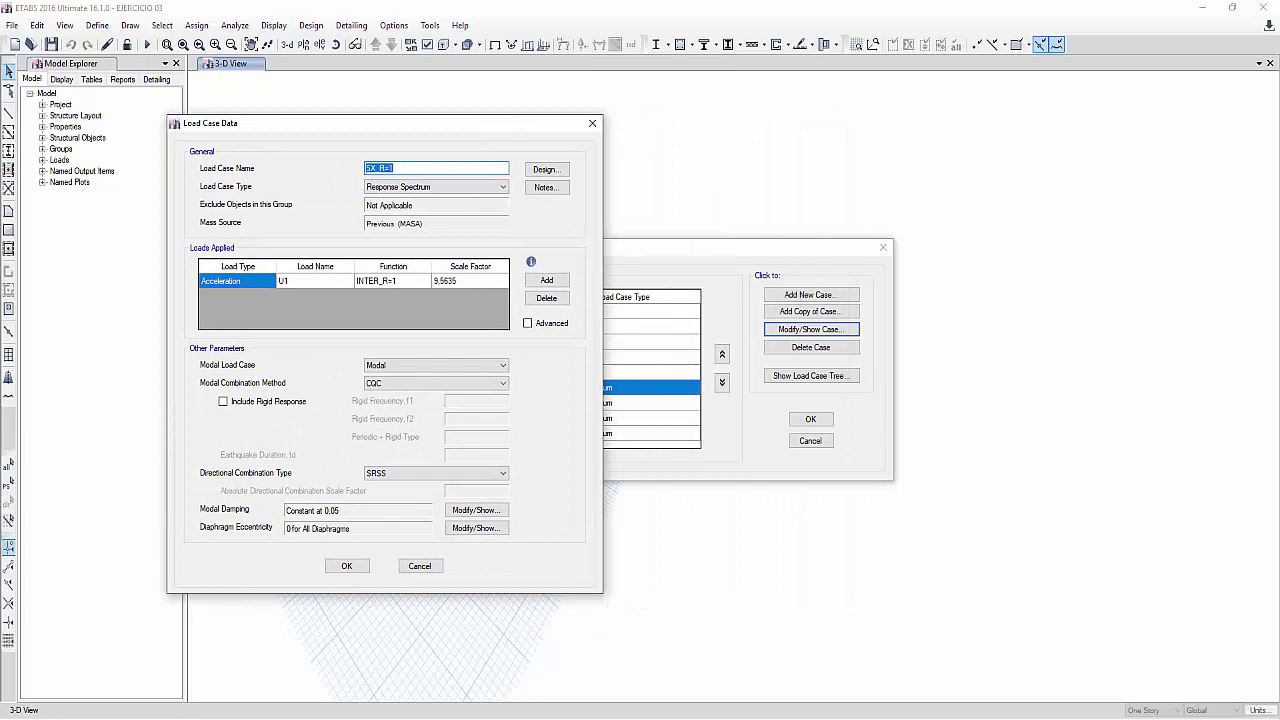
# - Multiply the scale factor of load case SX_R=1 by the 0,944 ratio from the workbook's cell E29 and accept the case
pyautogui.click(571, 675)
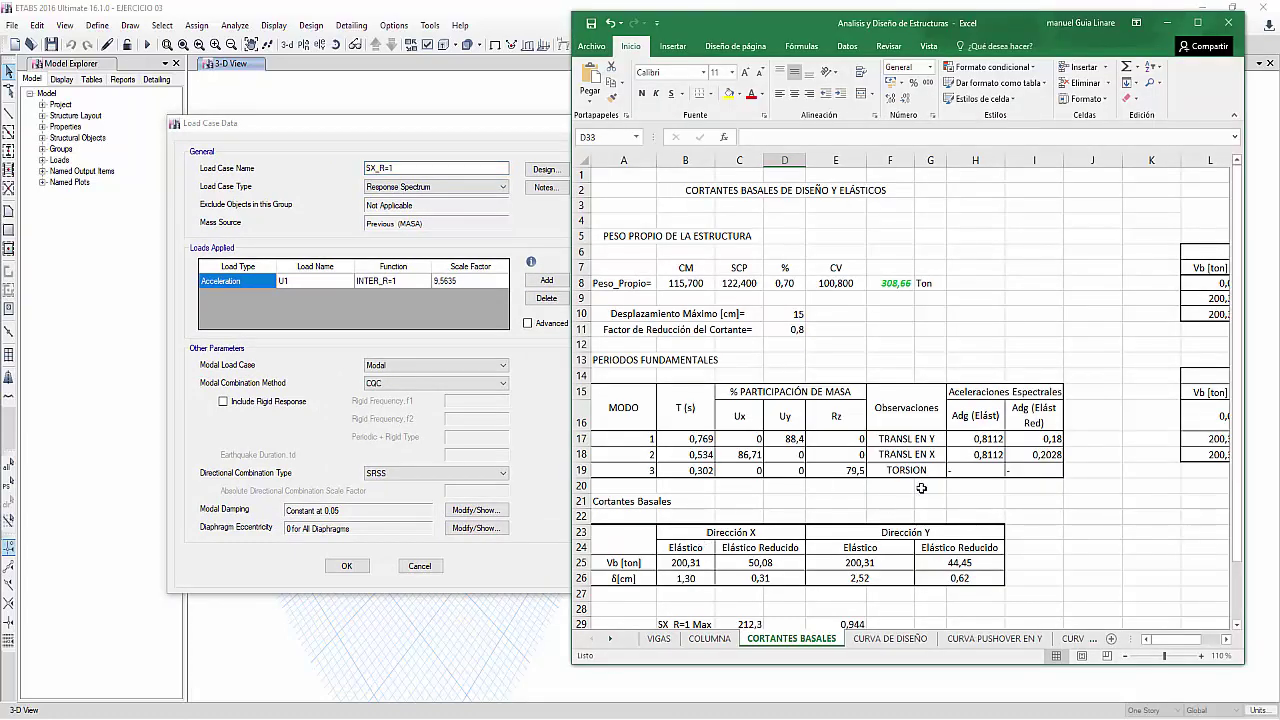
pyautogui.scroll(-3, 925, 540)
pyautogui.click(826, 486)
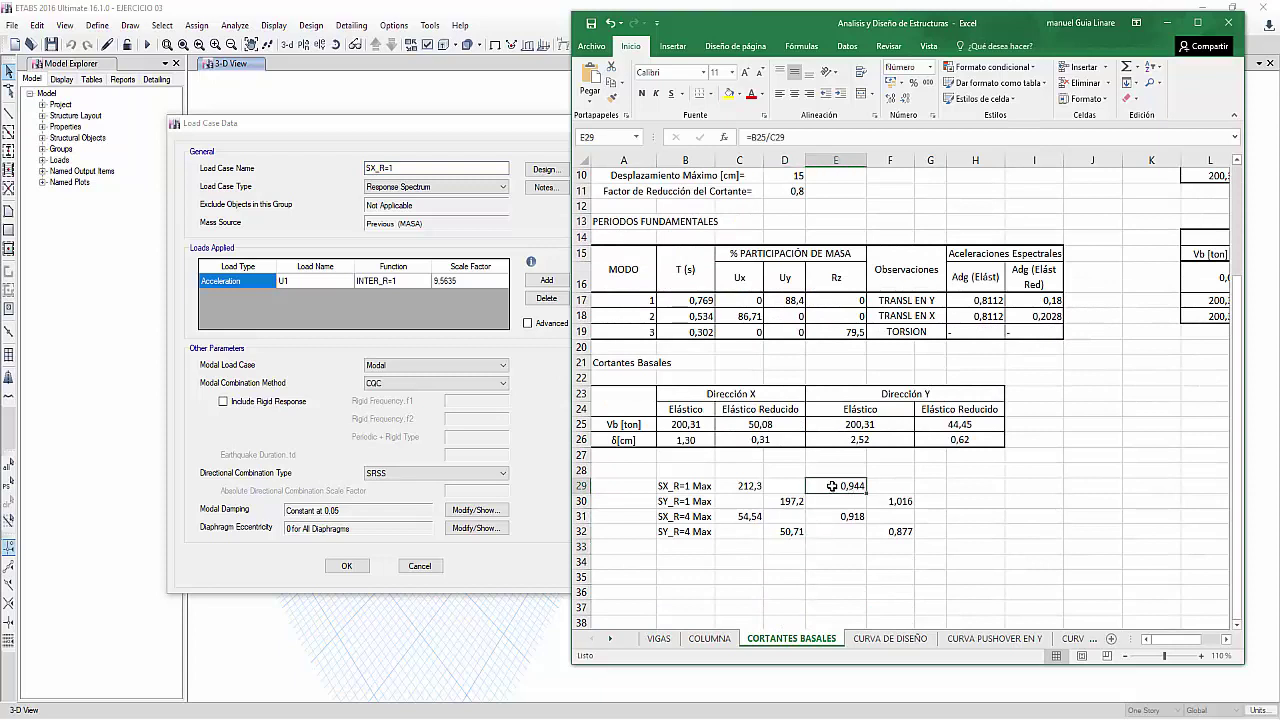
pyautogui.hotkey('ctrl', 'c')
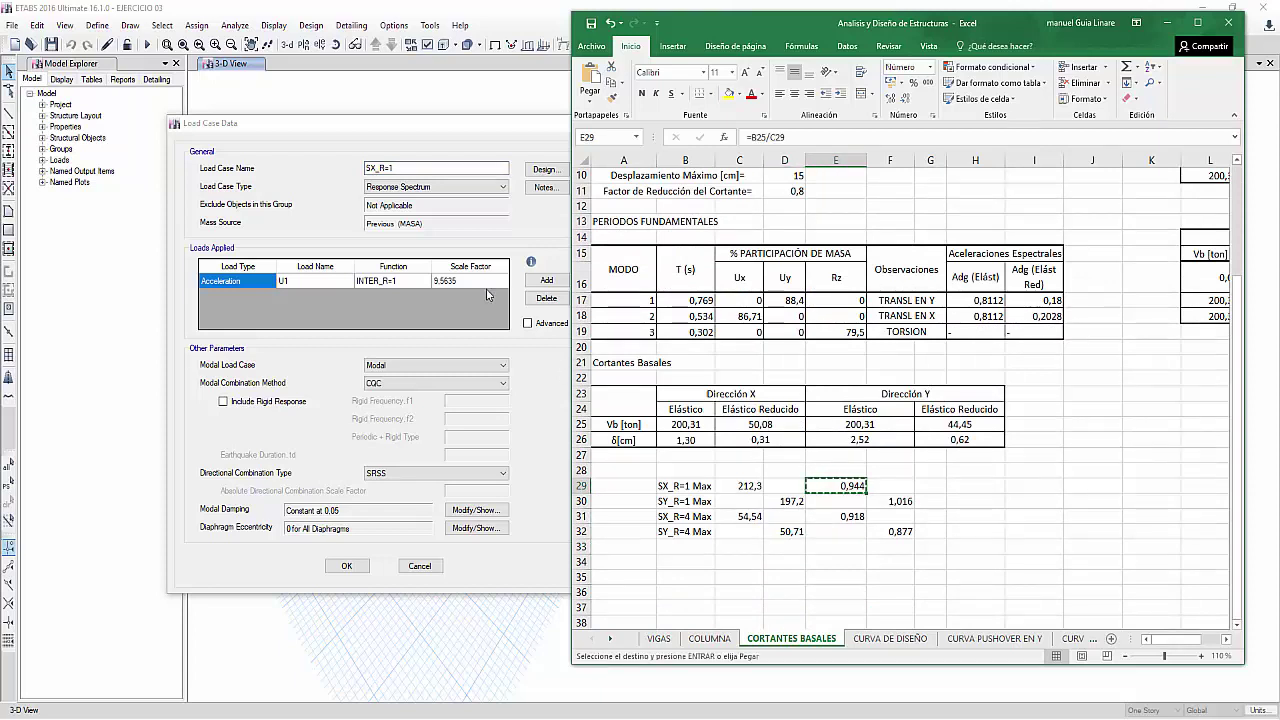
pyautogui.doubleClick(473, 280)
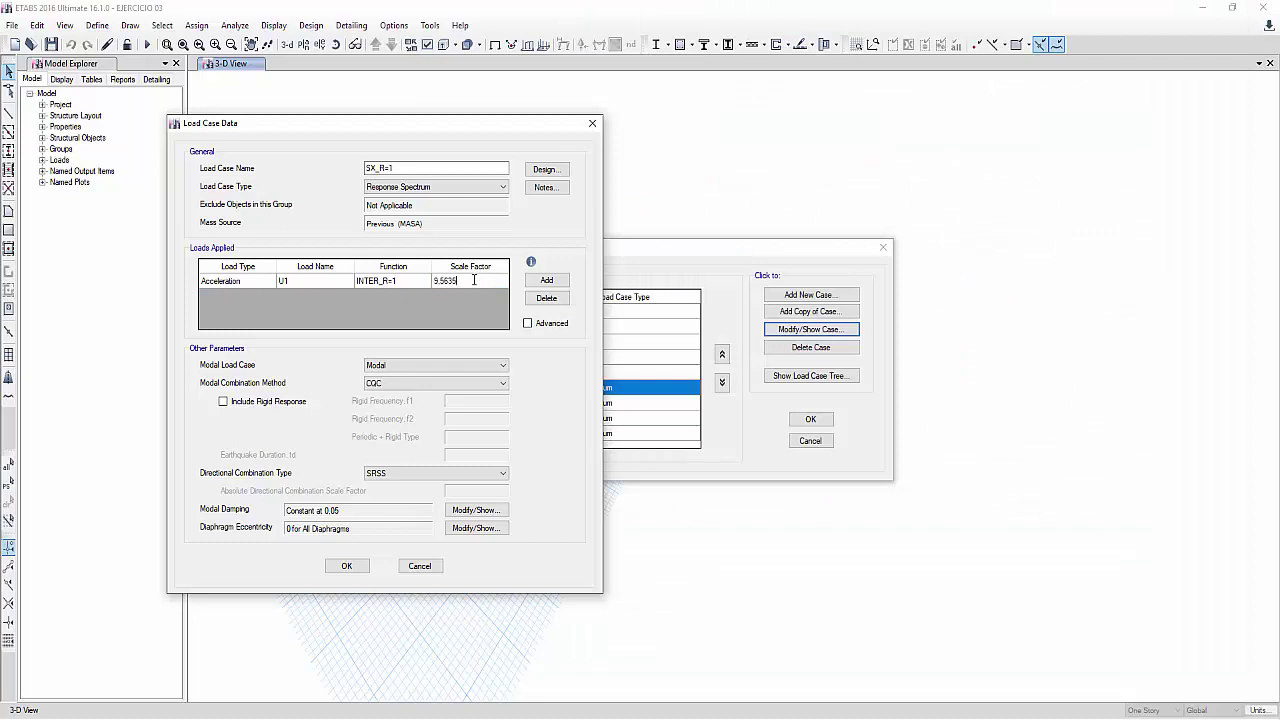
pyautogui.hotkey('ctrl', 'v')
pyautogui.press('Tab')
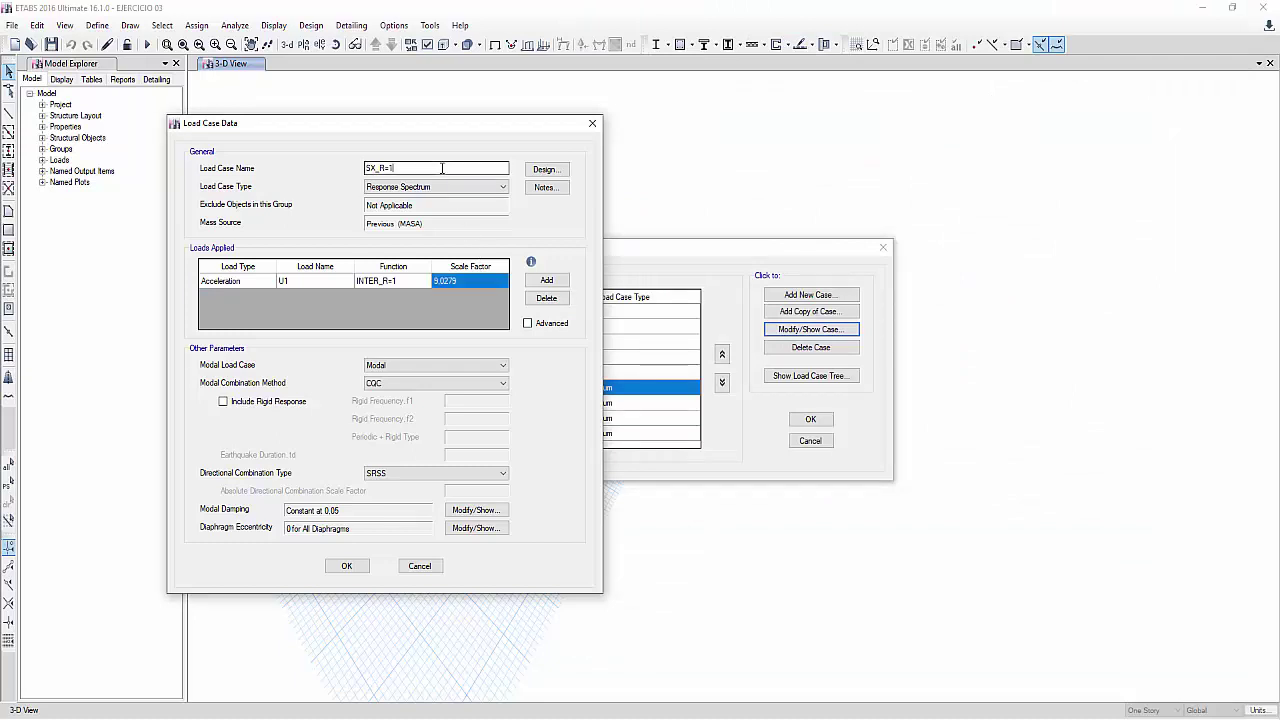
pyautogui.click(346, 566)
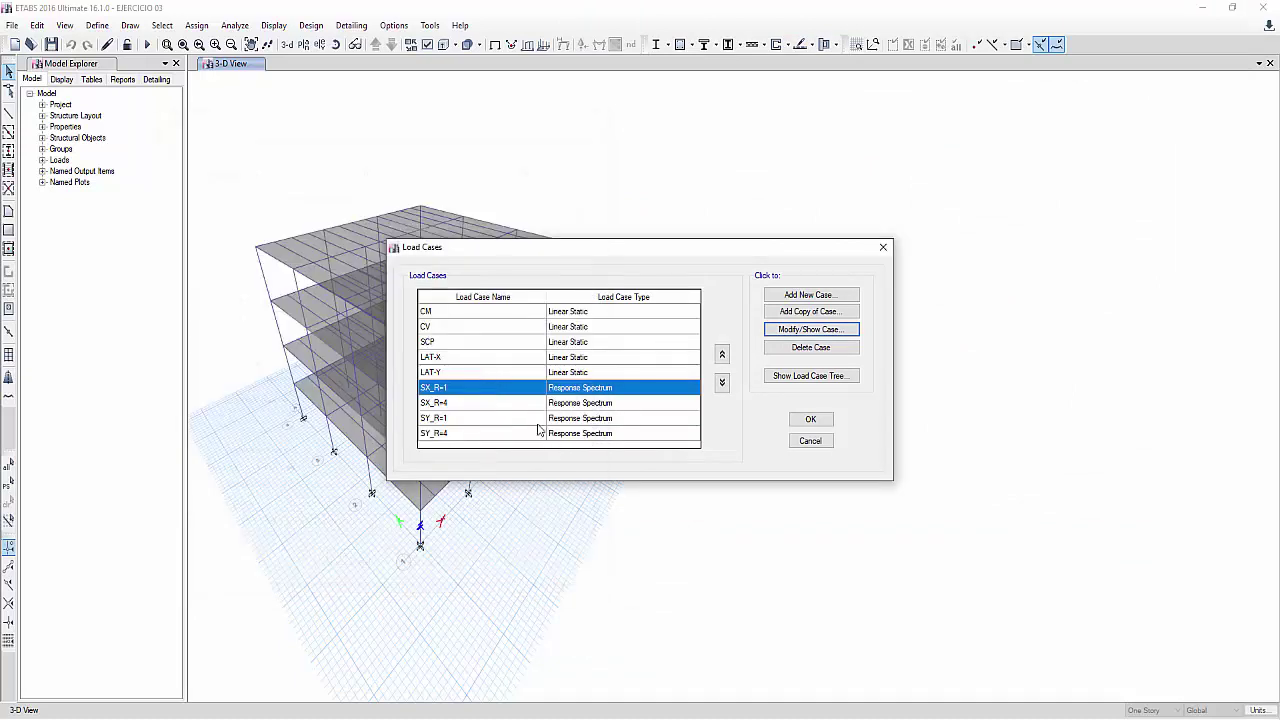
# - Multiply the scale factor of load case SY_R=1 by the workbook's 1,016 ratio and accept the load case changes
pyautogui.click(447, 419)
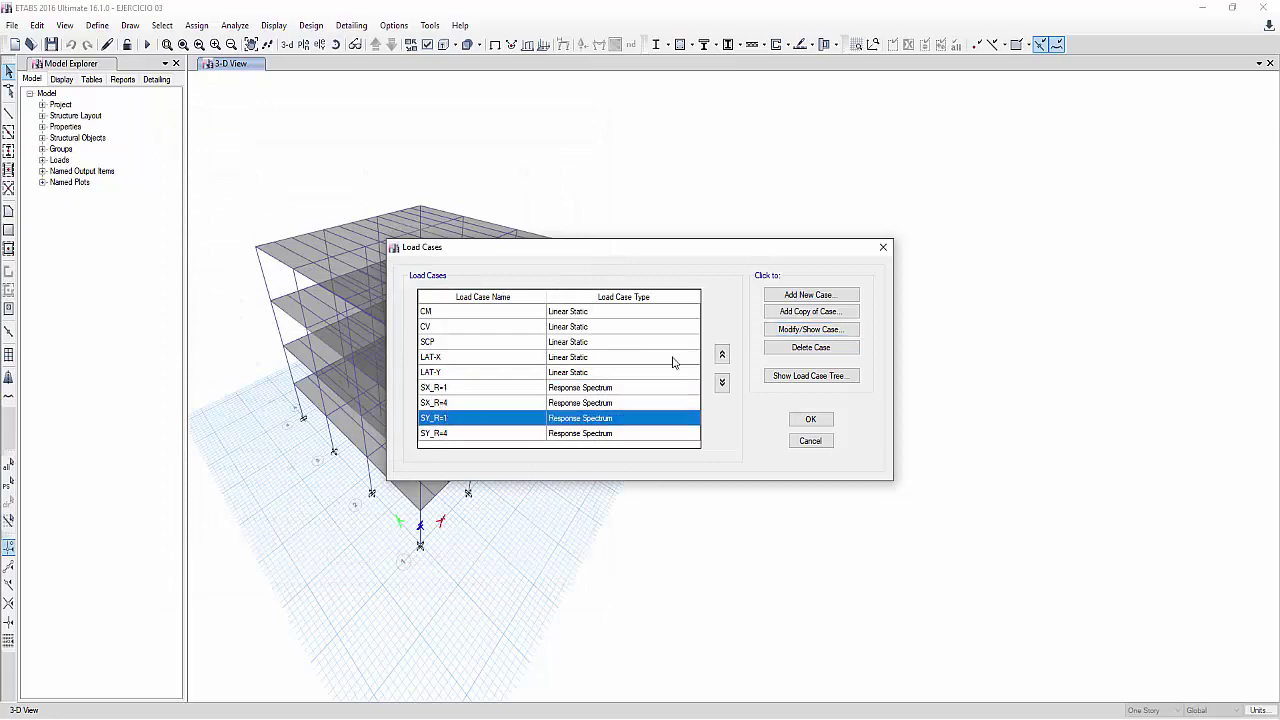
pyautogui.click(792, 329)
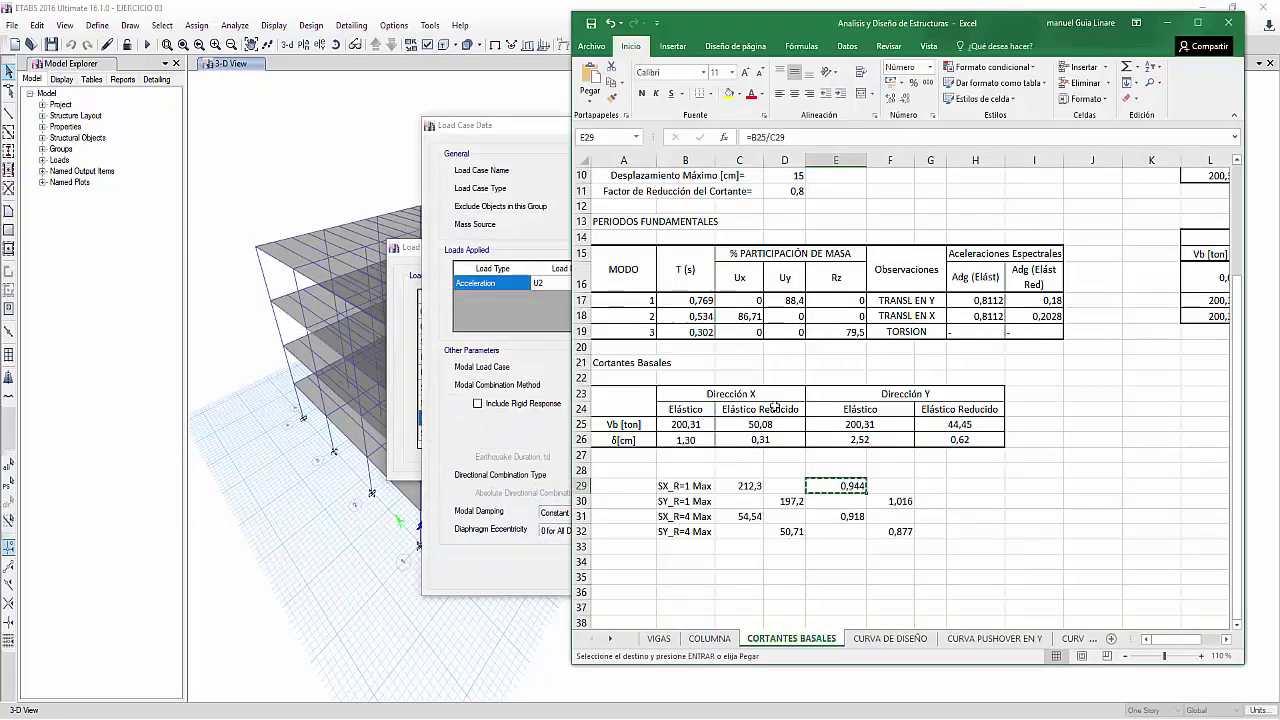
pyautogui.click(893, 501)
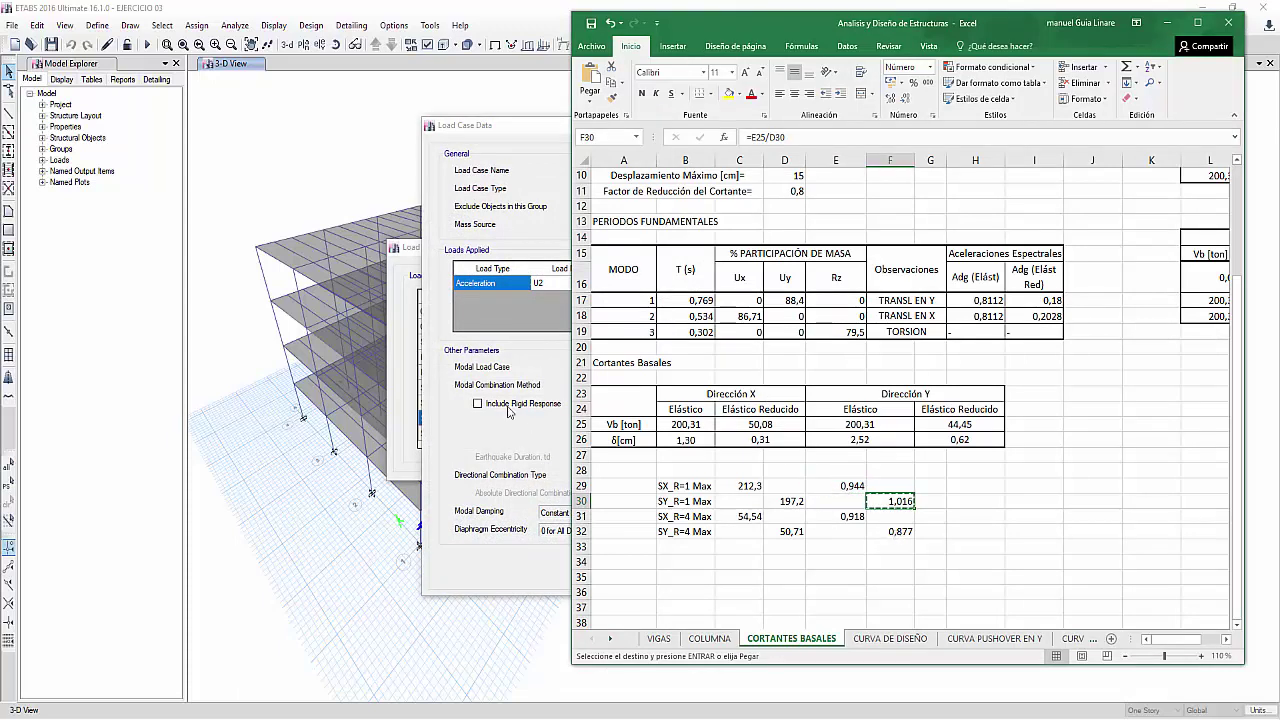
pyautogui.hotkey('alt', 'Tab')
pyautogui.click(735, 283)
pyautogui.hotkey('ctrl', 'v')
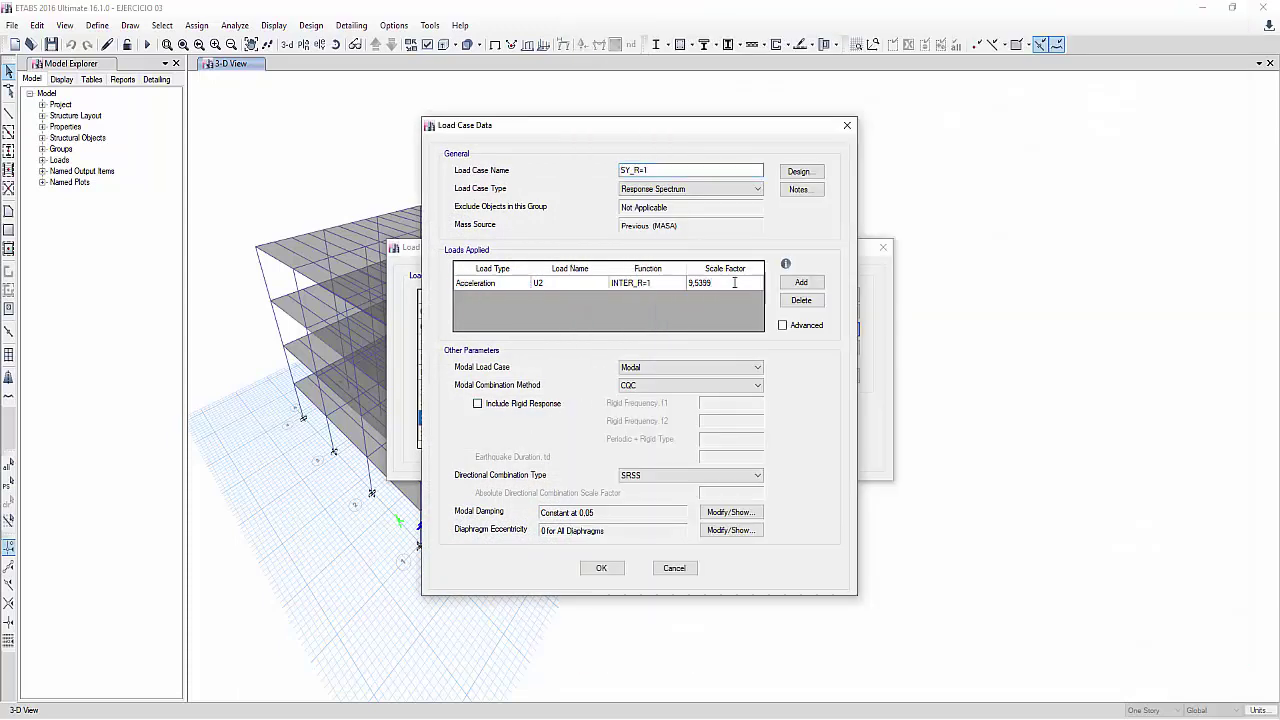
pyautogui.write('*1,016')
pyautogui.click(601, 567)
pyautogui.click(811, 419)
# - Open the definition of the SX_DISEÑO load combination and move its dialog aside to make room for the workbook
pyautogui.click(97, 25)
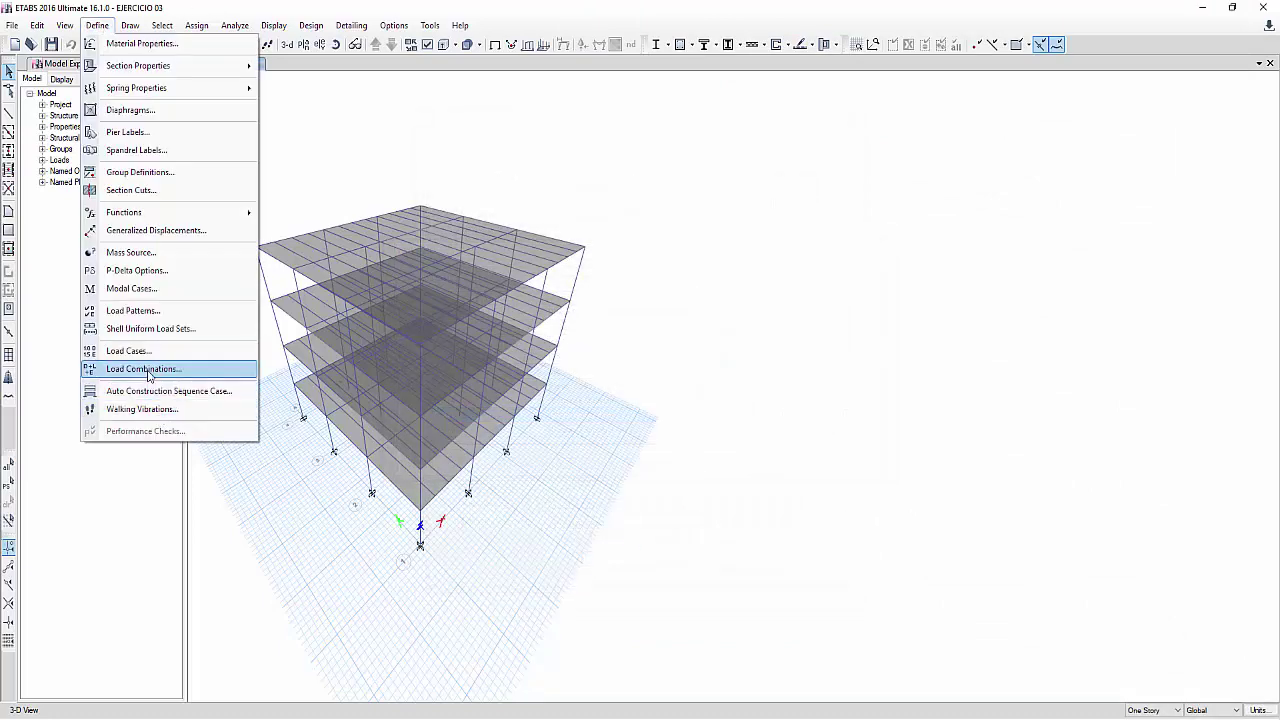
pyautogui.click(144, 374)
pyautogui.moveTo(604, 263); pyautogui.dragTo(311, 271)
pyautogui.click(226, 388)
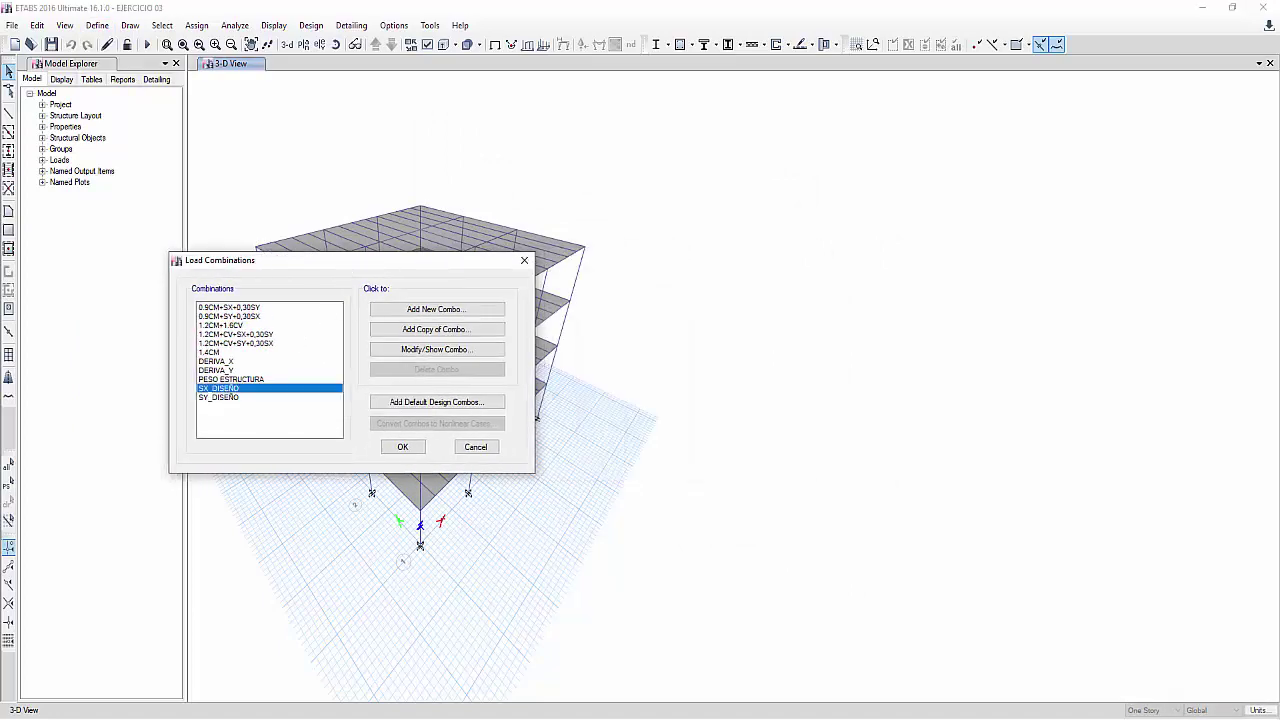
pyautogui.moveTo(570, 710)
pyautogui.click(570, 655)
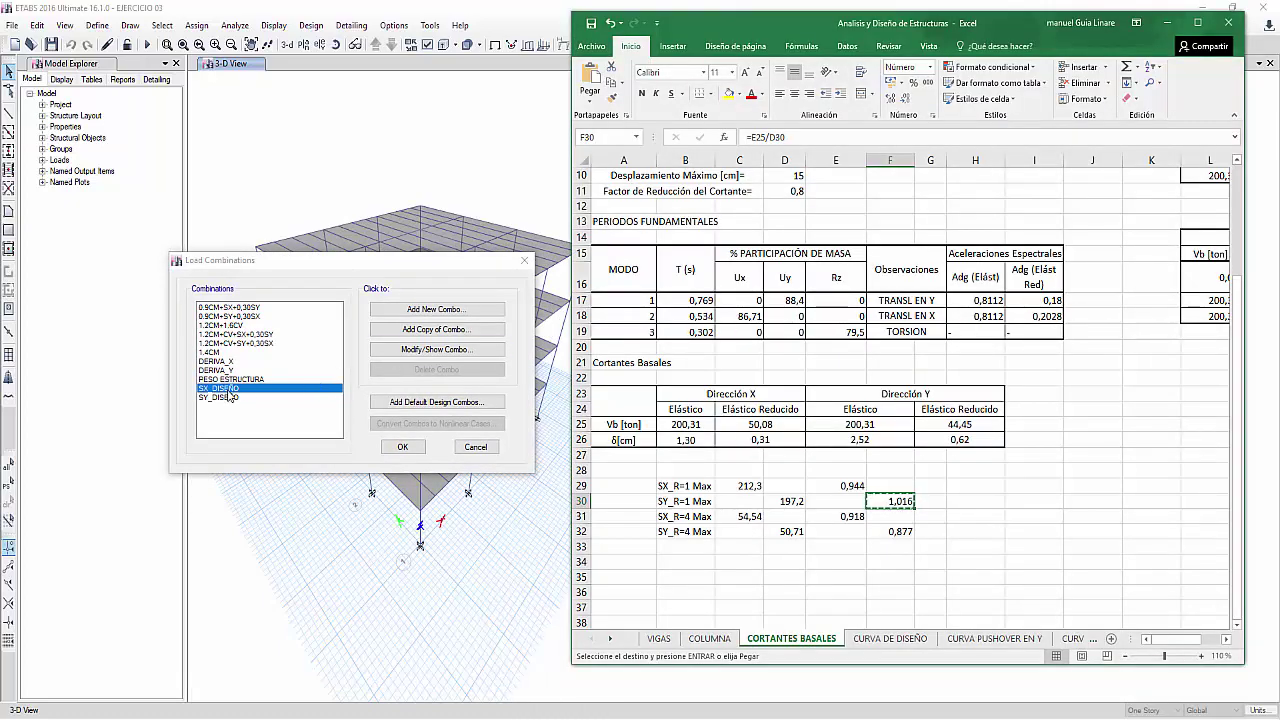
pyautogui.click(409, 351)
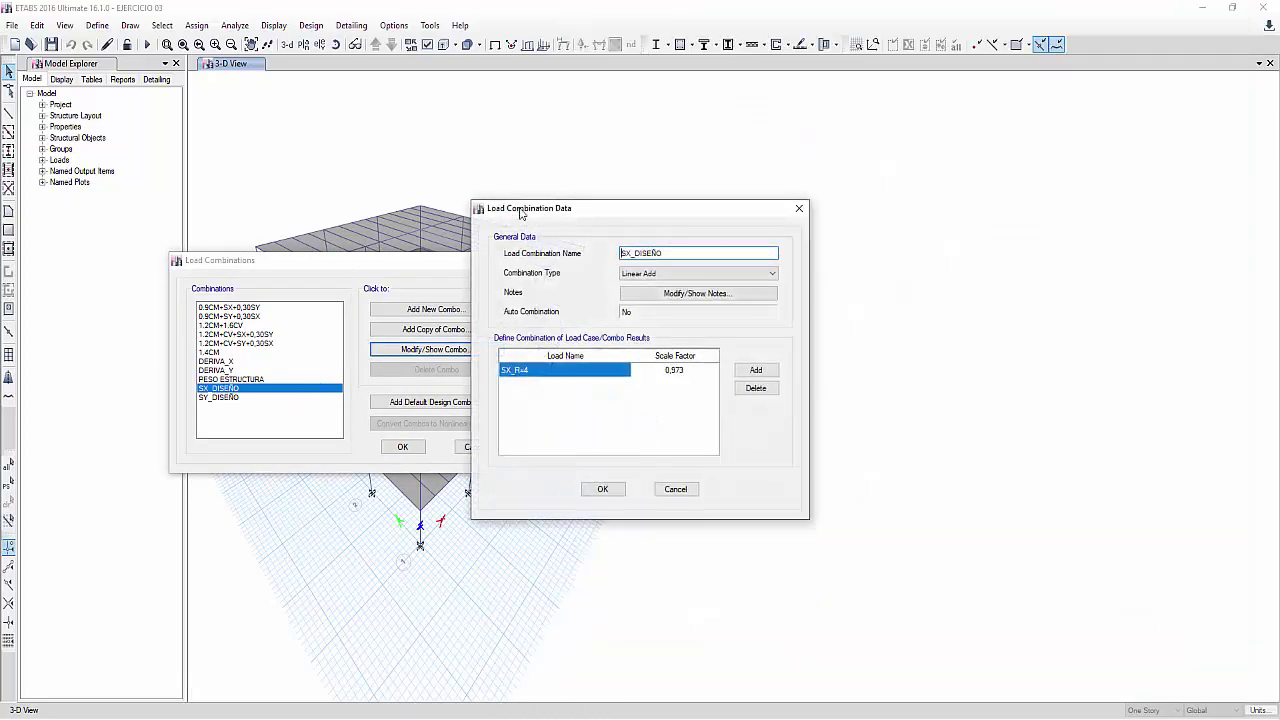
pyautogui.moveTo(598, 207); pyautogui.dragTo(317, 92)
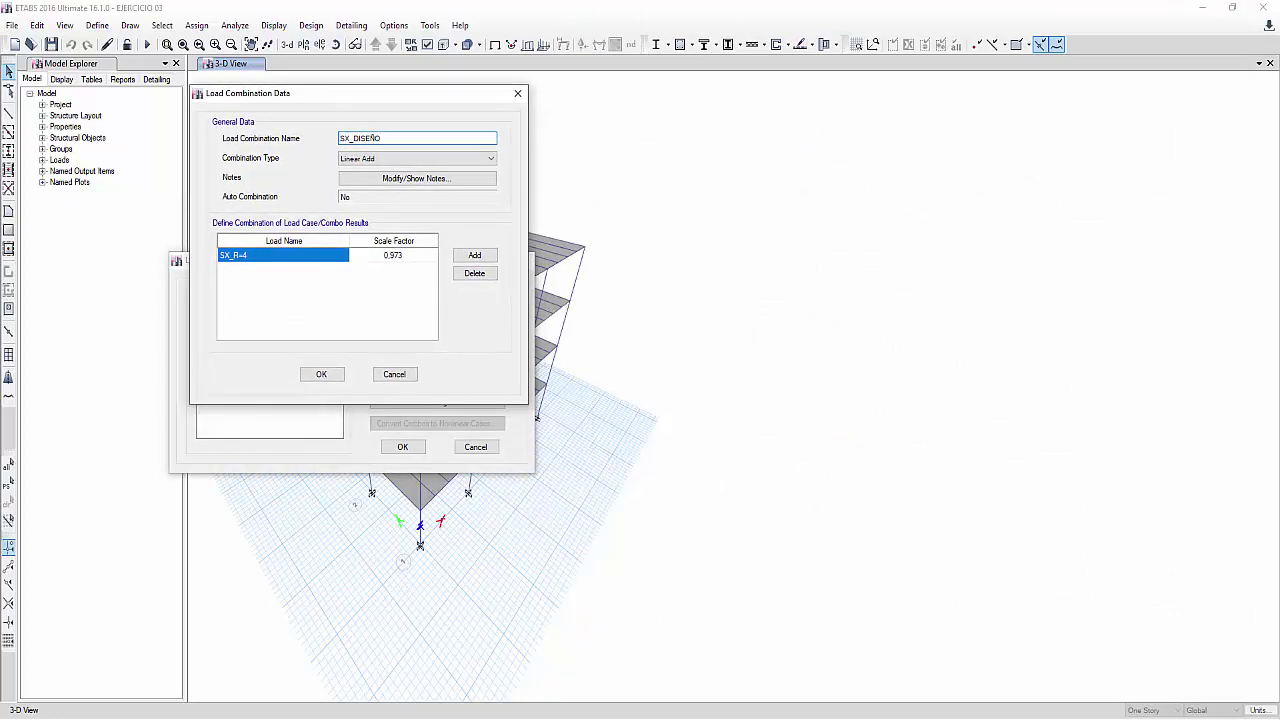
# - Set the SX_R=4 scale factor in the SX_DISEÑO combination to the workbook's 0,918 ratio
pyautogui.hotkey('alt', 'Tab')
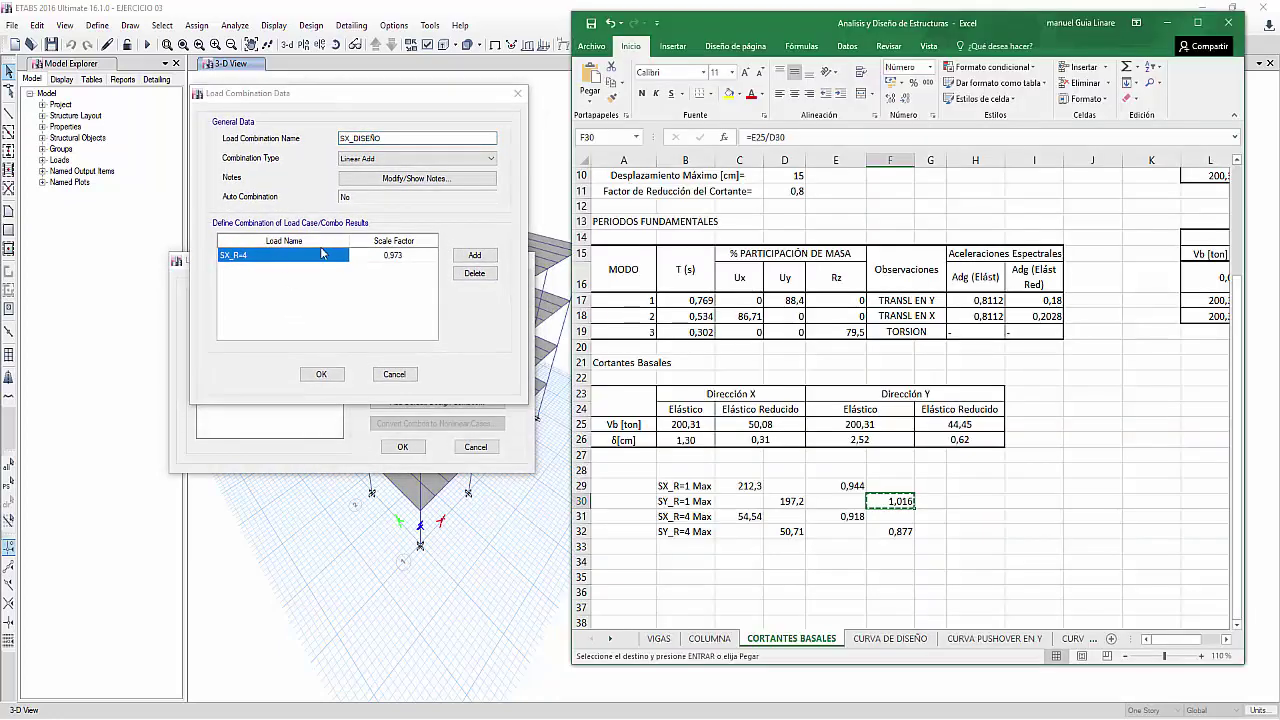
pyautogui.click(851, 517)
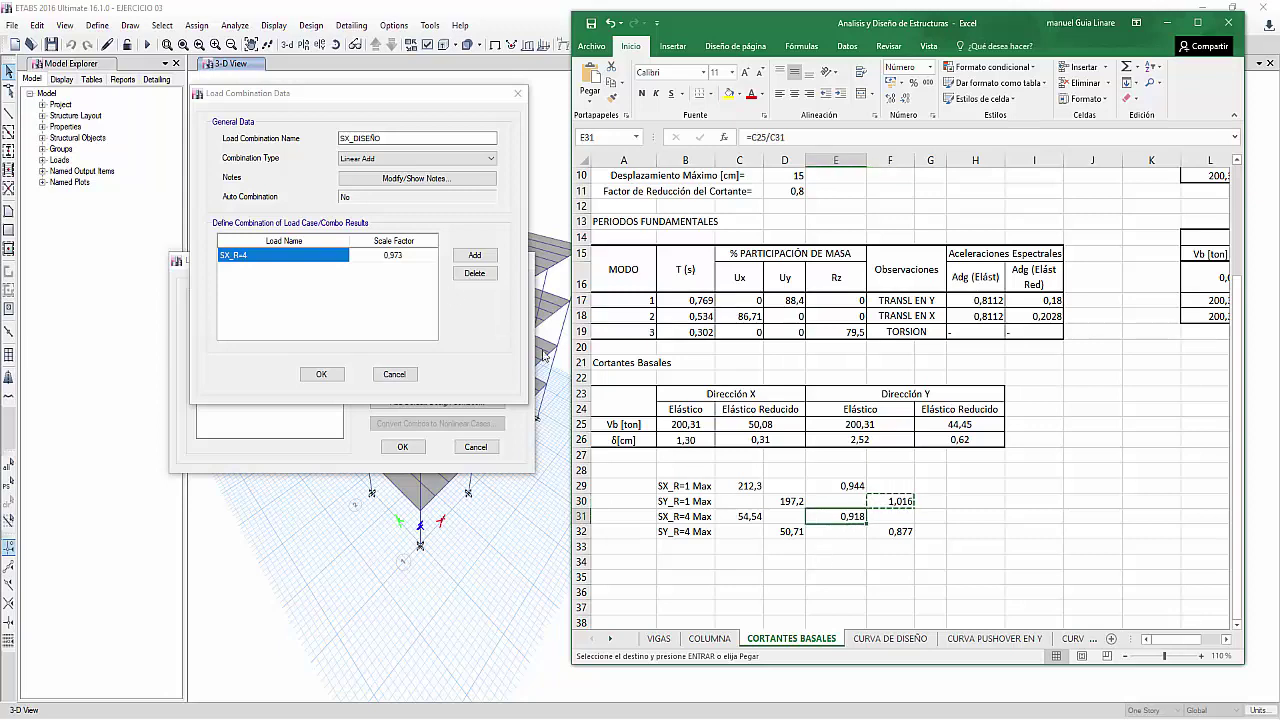
pyautogui.hotkey('alt', 'Tab')
pyautogui.click(393, 255)
pyautogui.moveTo(392, 255); pyautogui.dragTo(410, 254)
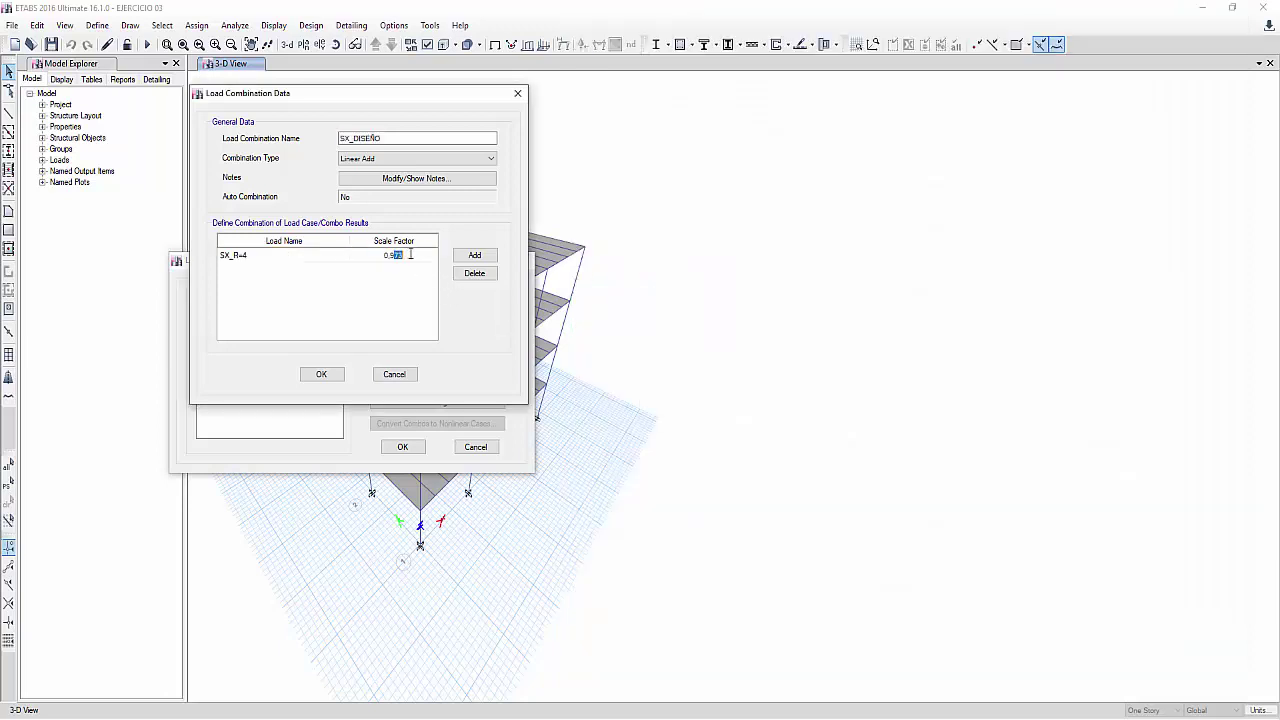
pyautogui.write('10')
pyautogui.click(333, 375)
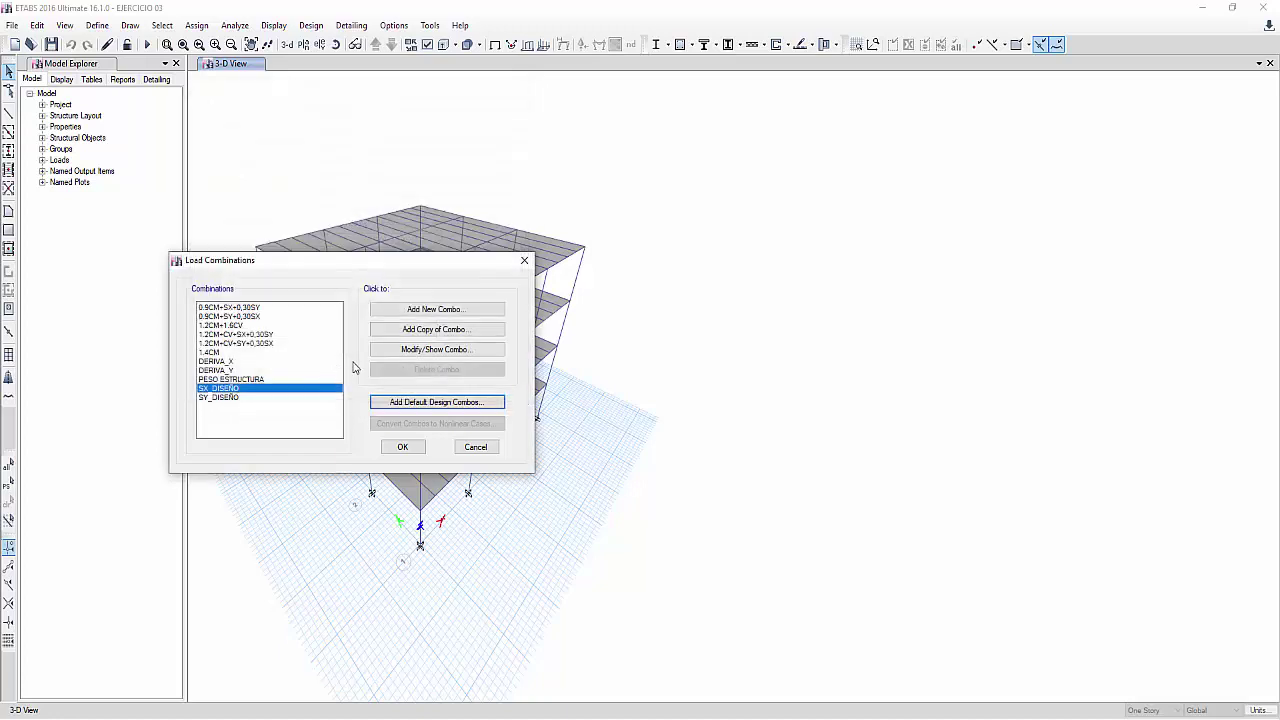
# - Set the SY_R=4 scale factor in the SY_DISEÑO combination to 0,877 and accept the load combination changes
pyautogui.click(212, 398)
pyautogui.click(420, 352)
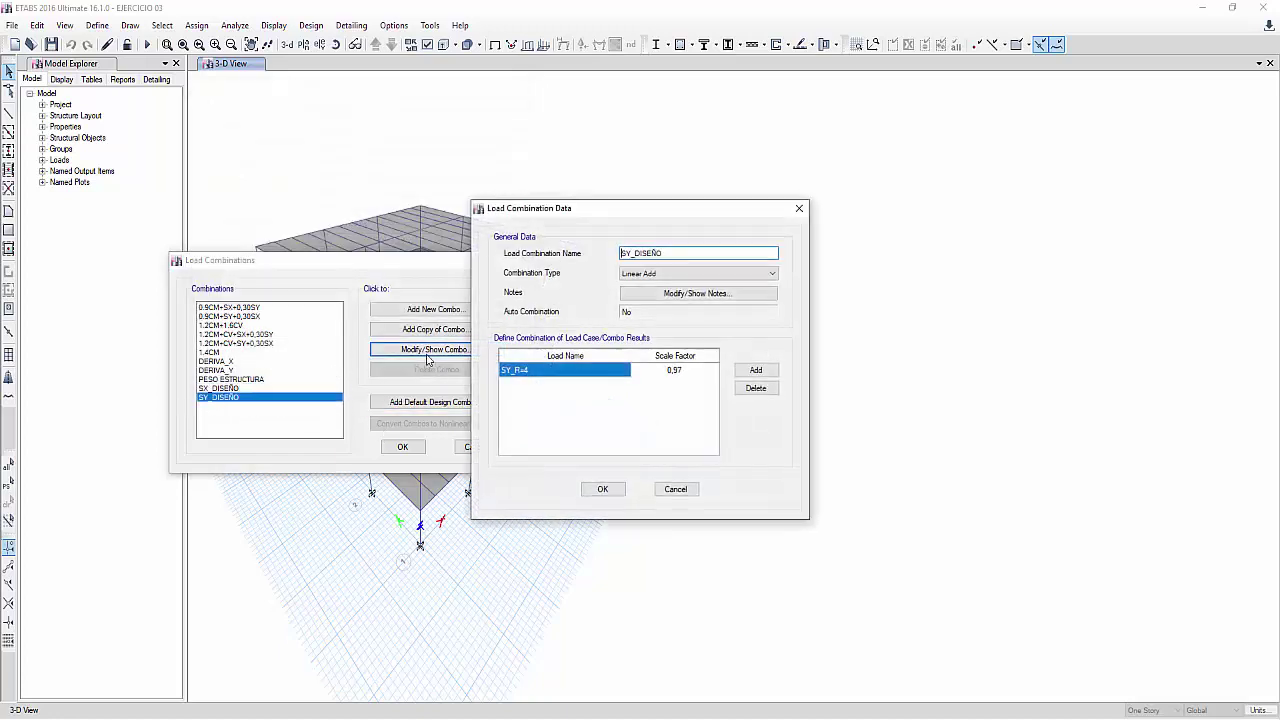
pyautogui.hotkey('alt', 'Tab')
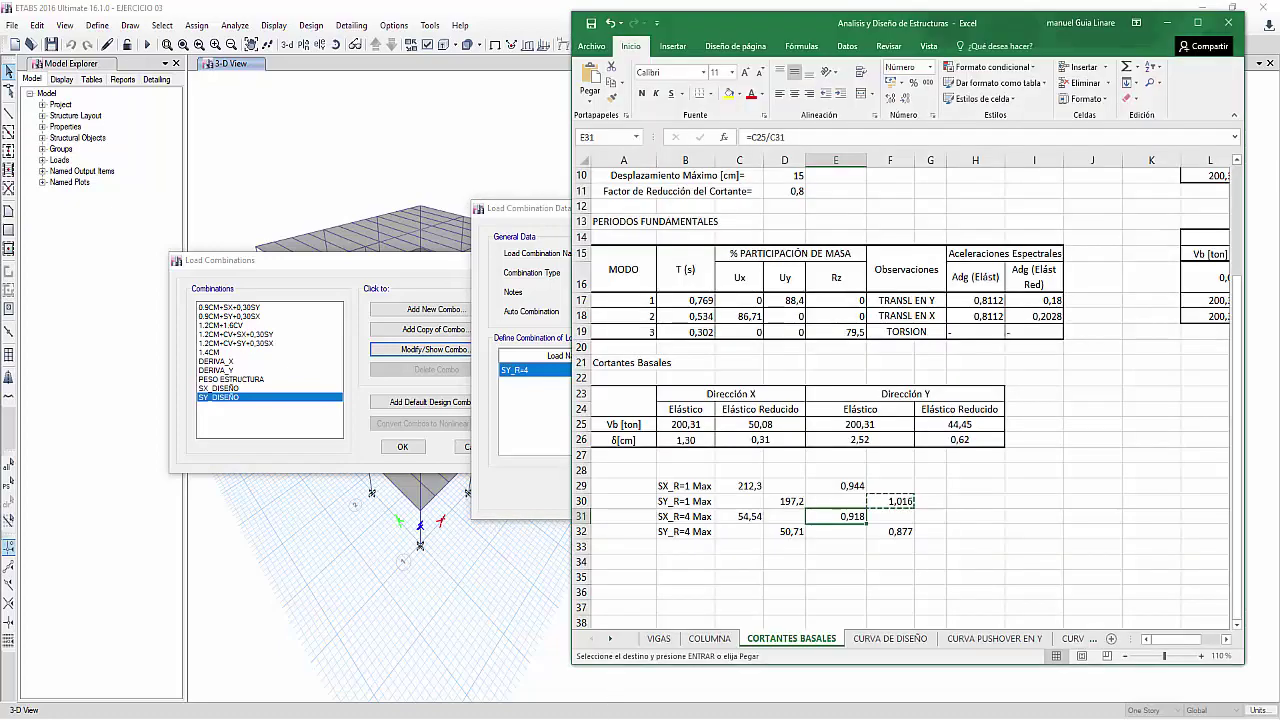
pyautogui.hotkey('alt', 'Tab')
pyautogui.click(676, 370)
pyautogui.click(684, 370)
pyautogui.moveTo(677, 370); pyautogui.dragTo(688, 369)
pyautogui.press('BackSpace')
pyautogui.press('BackSpace')
pyautogui.write('877')
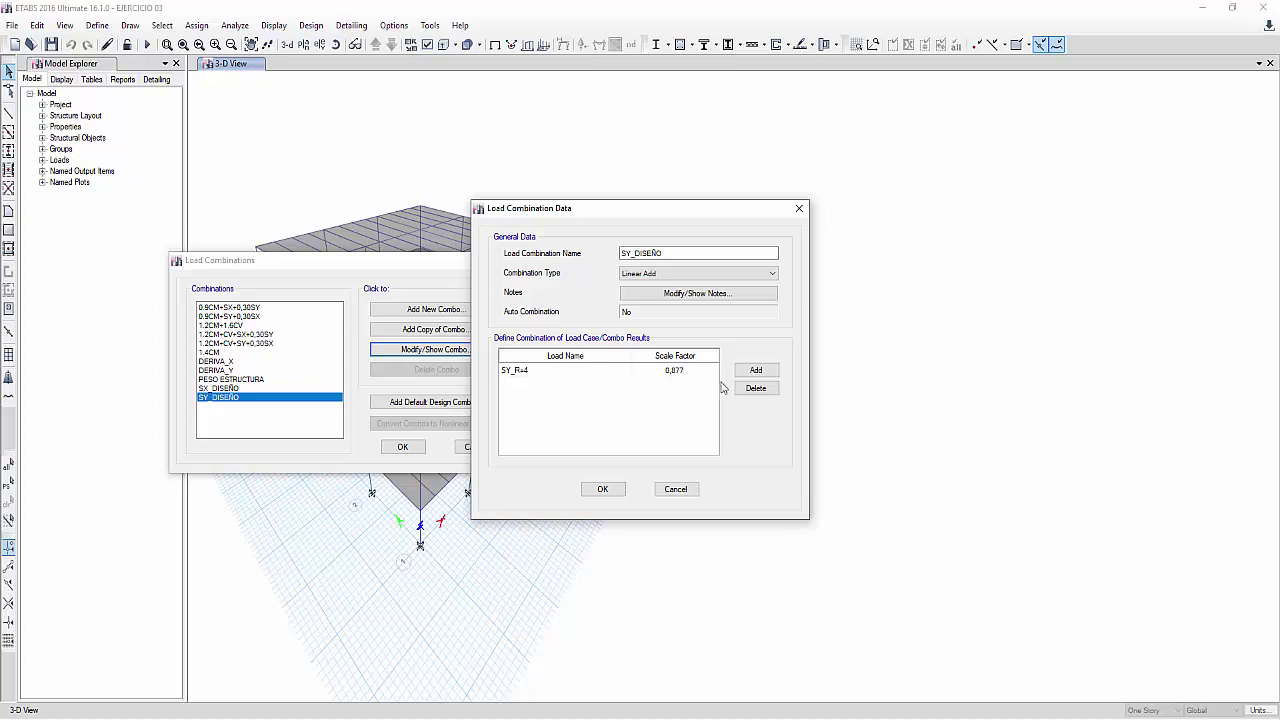
pyautogui.click(606, 490)
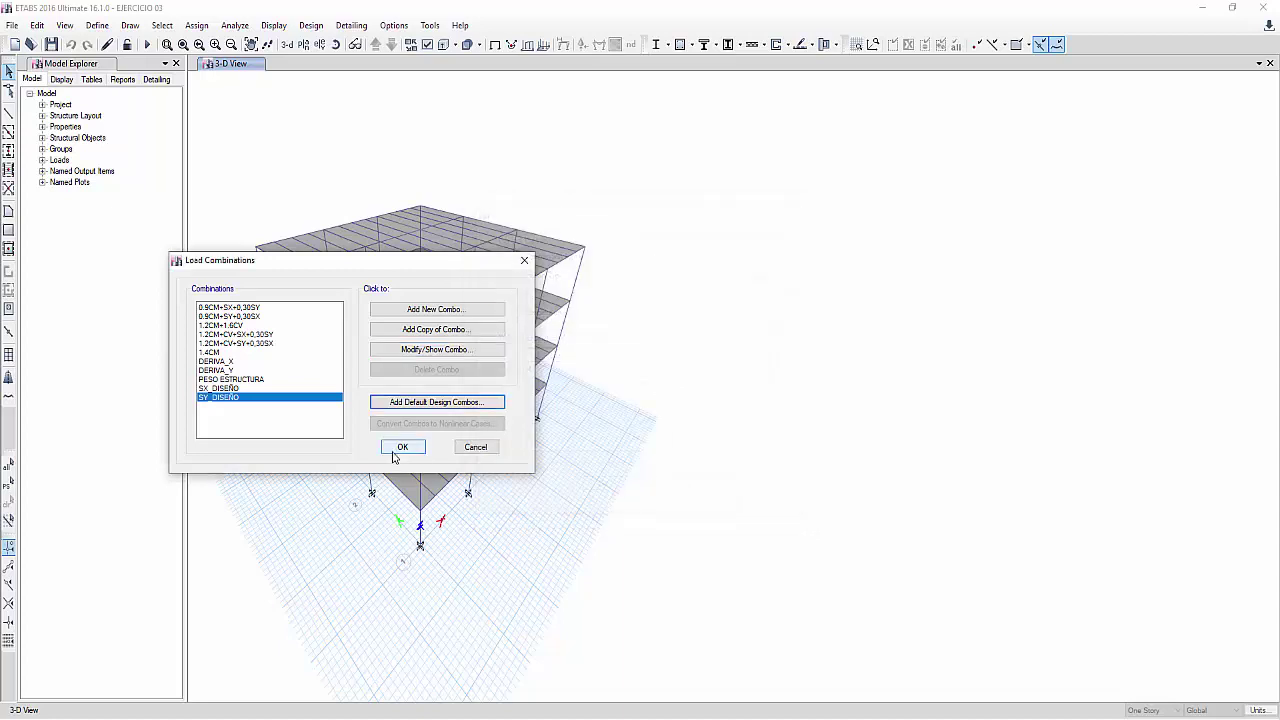
pyautogui.click(403, 446)
# - Run the analysis with the corrected factors and return the 3-D view to the undeformed shape
pyautogui.click(147, 44)
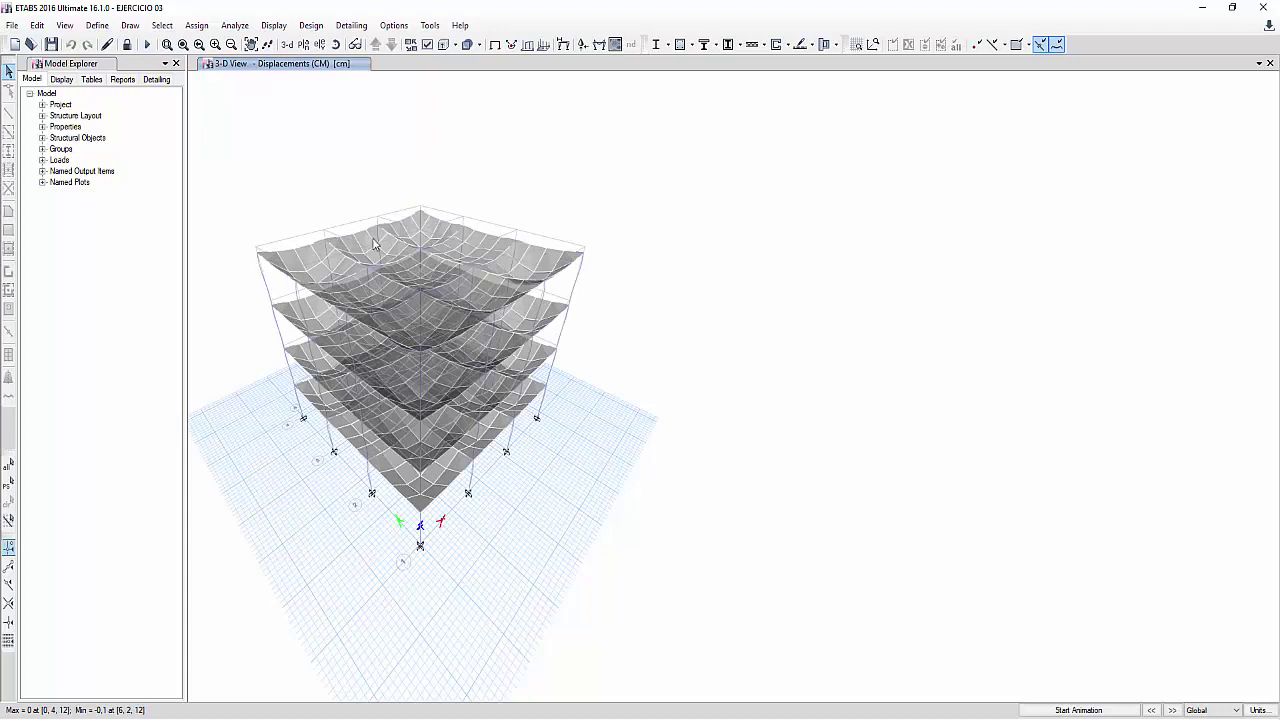
pyautogui.click(493, 45)
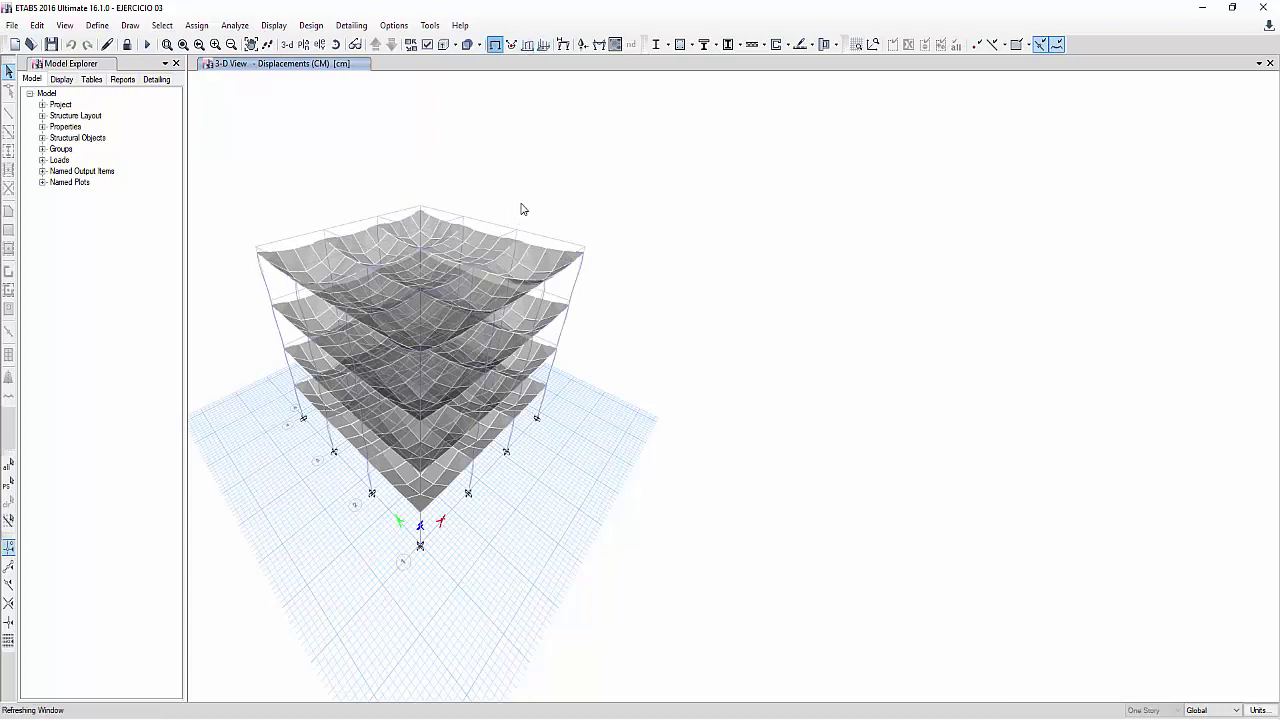
pyautogui.moveTo(689, 374); pyautogui.dragTo(671, 268, button='middle')
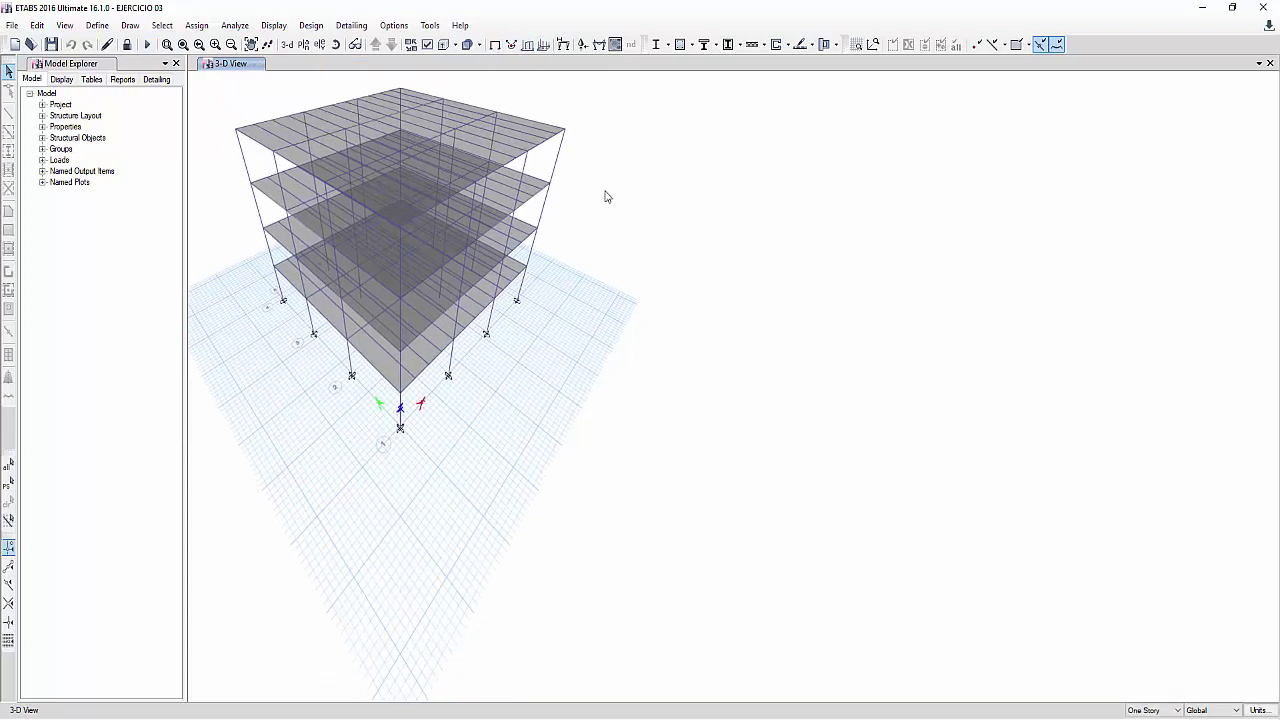
# - Display the Base Reactions and Modal Participating Mass Ratios result tables
pyautogui.click(290, 30)
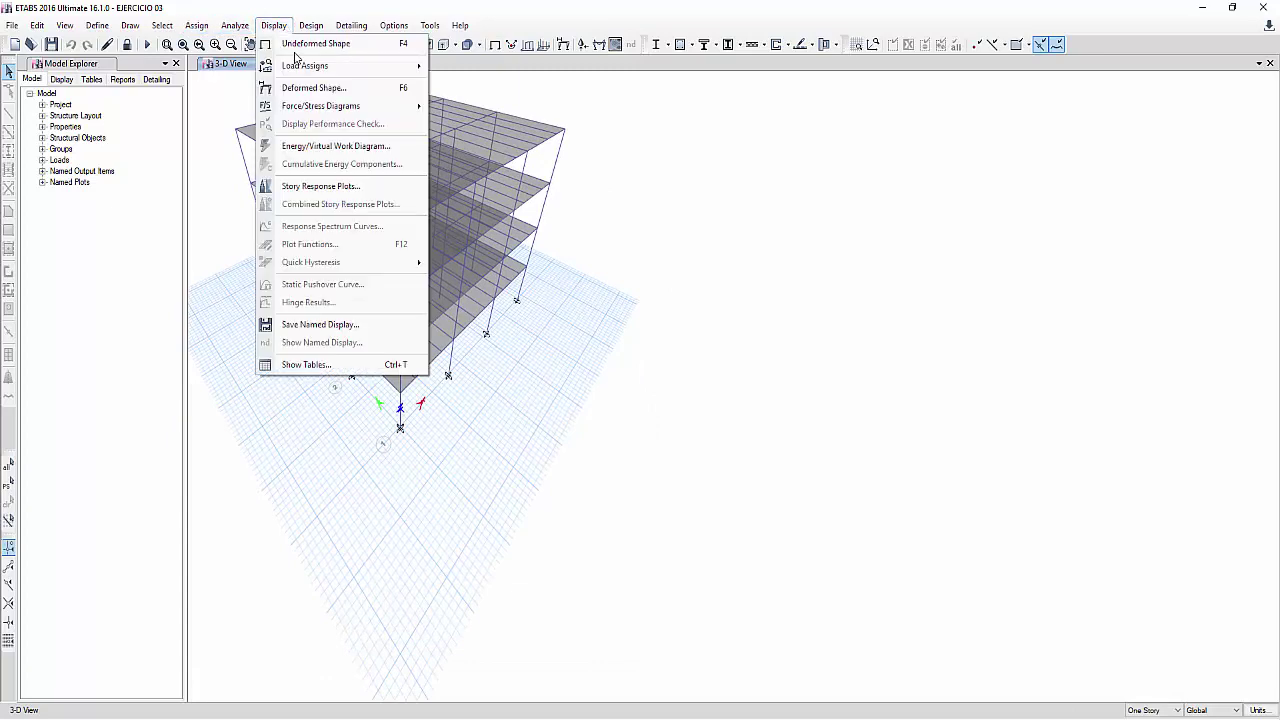
pyautogui.click(328, 366)
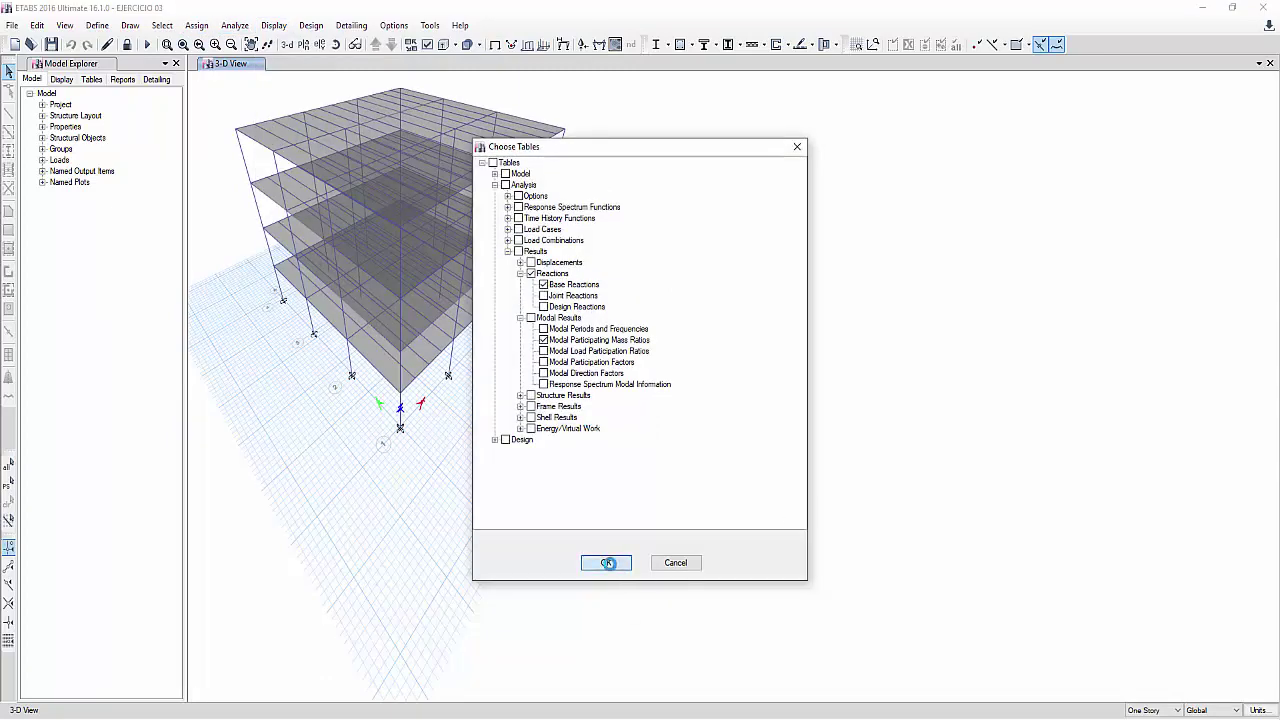
pyautogui.click(601, 561)
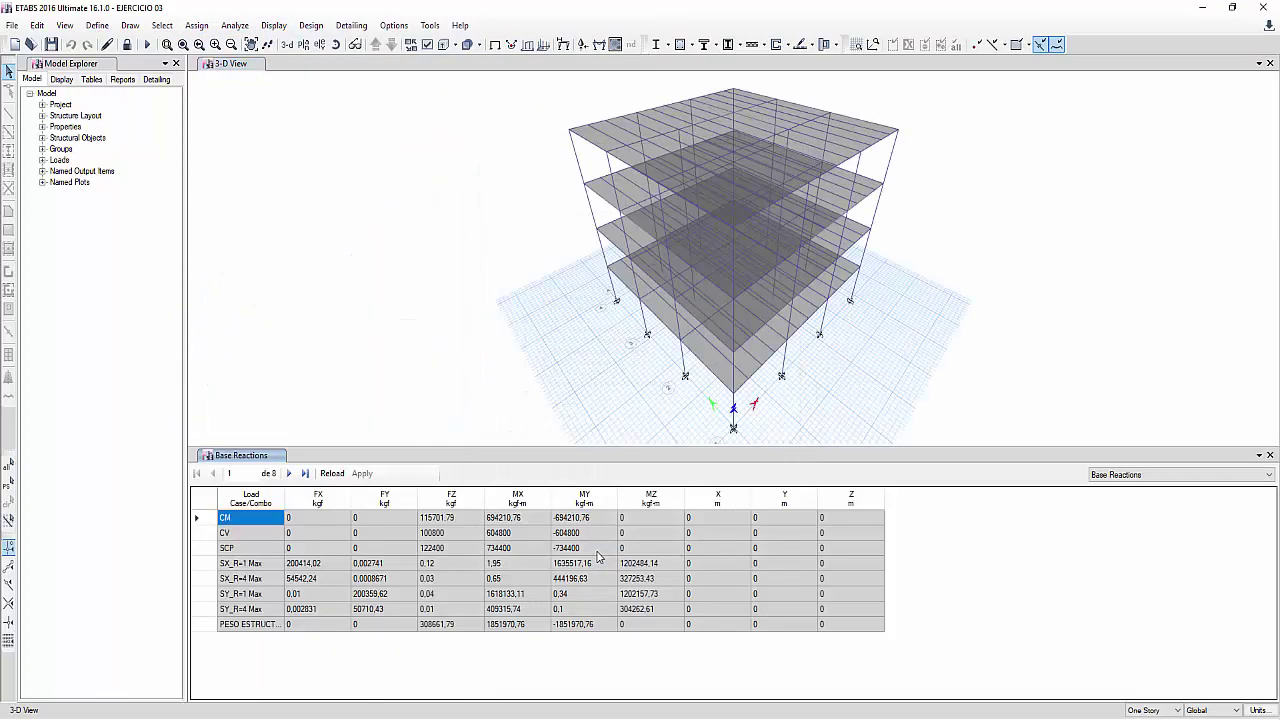
# - Filter the Base Reactions table to SX_R=1 Max, SY_R=1 Max, SX_DISEÑO Max and SY_DISEÑO Max
pyautogui.click(250, 497)
pyautogui.rightClick(252, 500)
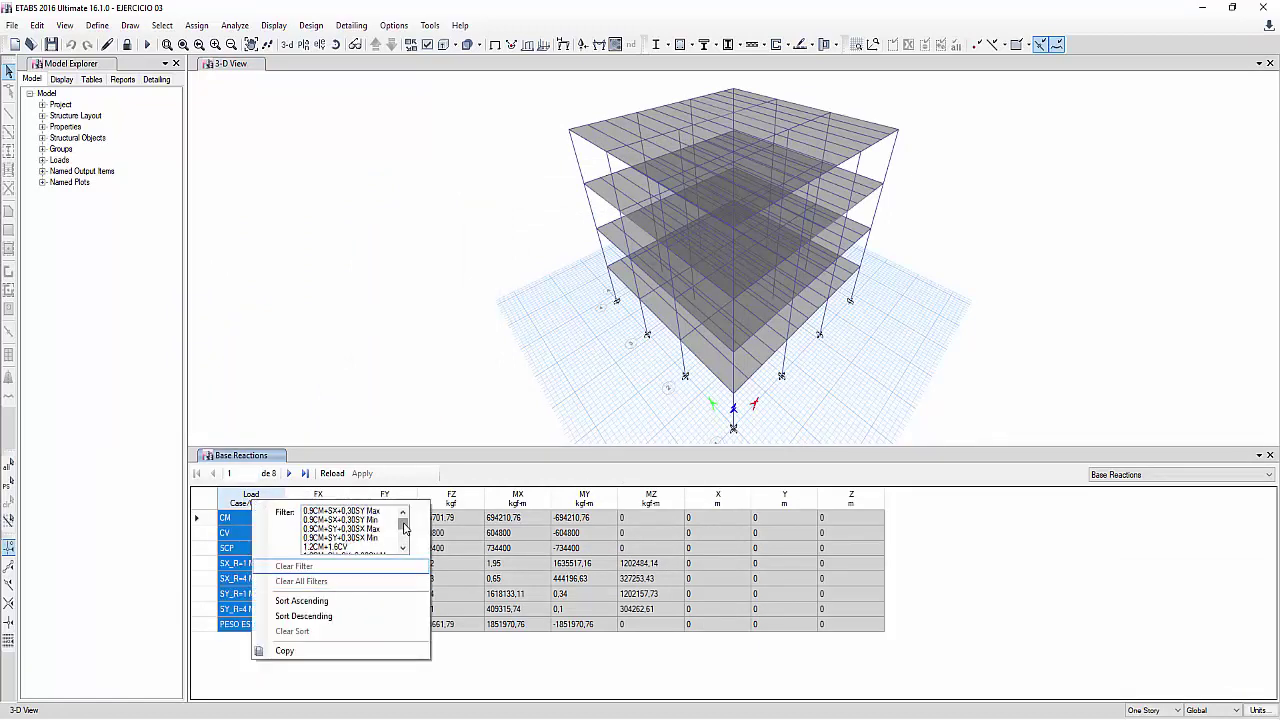
pyautogui.scroll(-5, 404, 530)
pyautogui.click(330, 530)
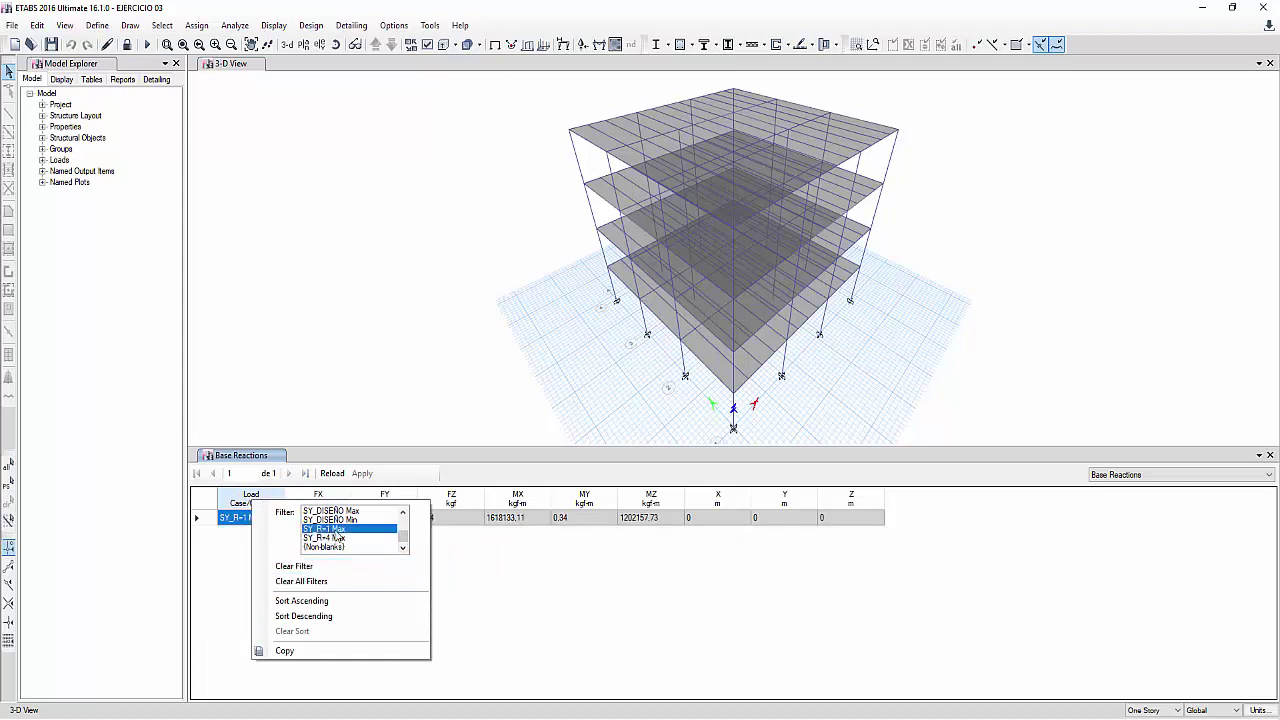
pyautogui.click(350, 512)
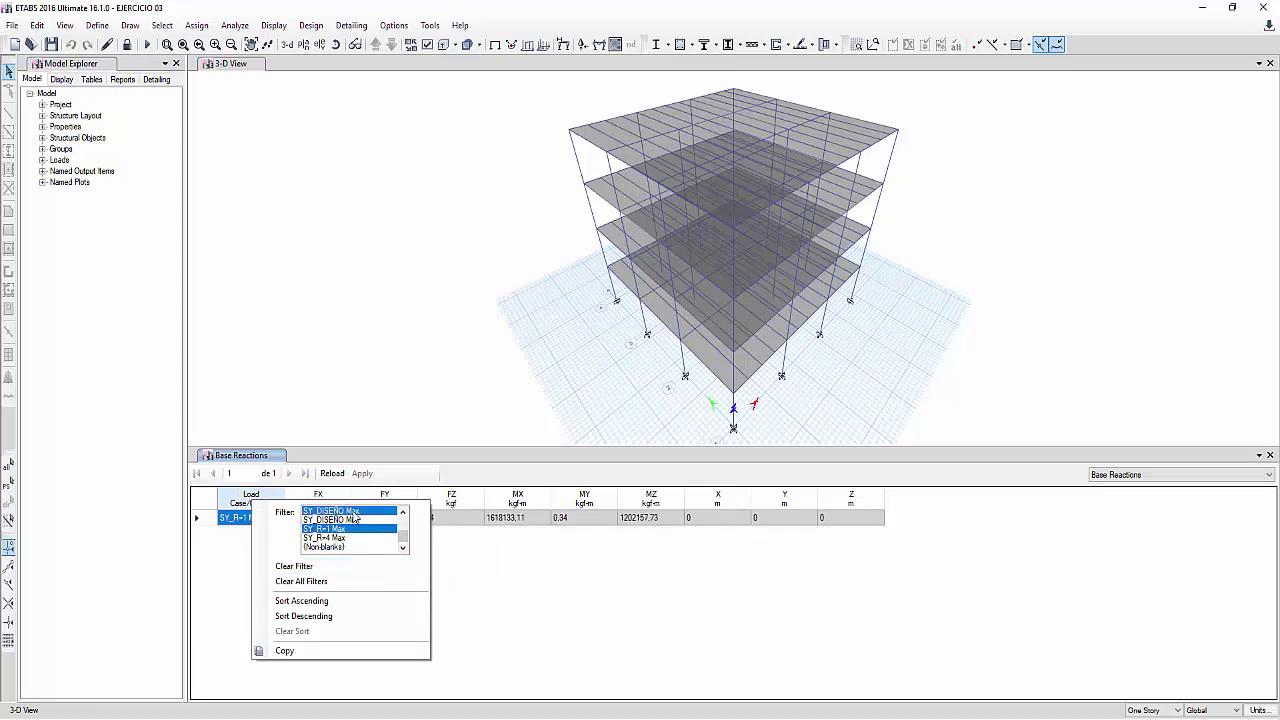
pyautogui.click(403, 512)
pyautogui.click(403, 512)
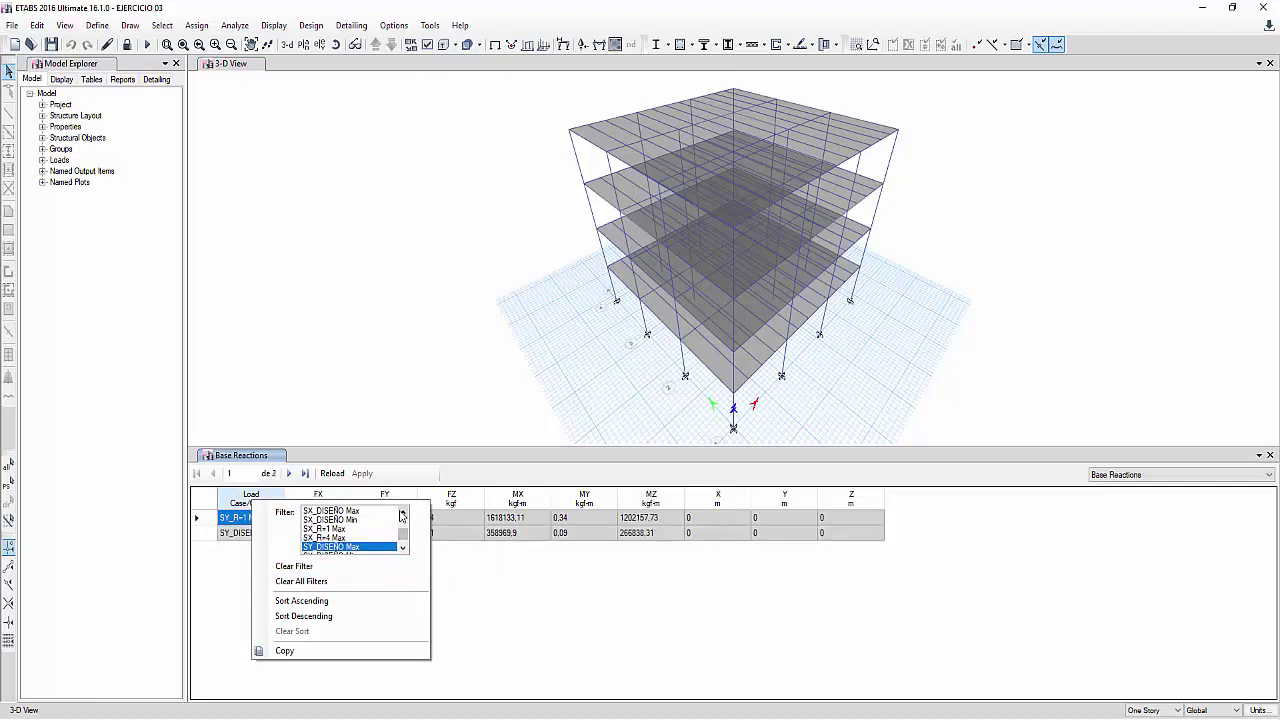
pyautogui.click(333, 530)
pyautogui.click(338, 512)
pyautogui.click(483, 617)
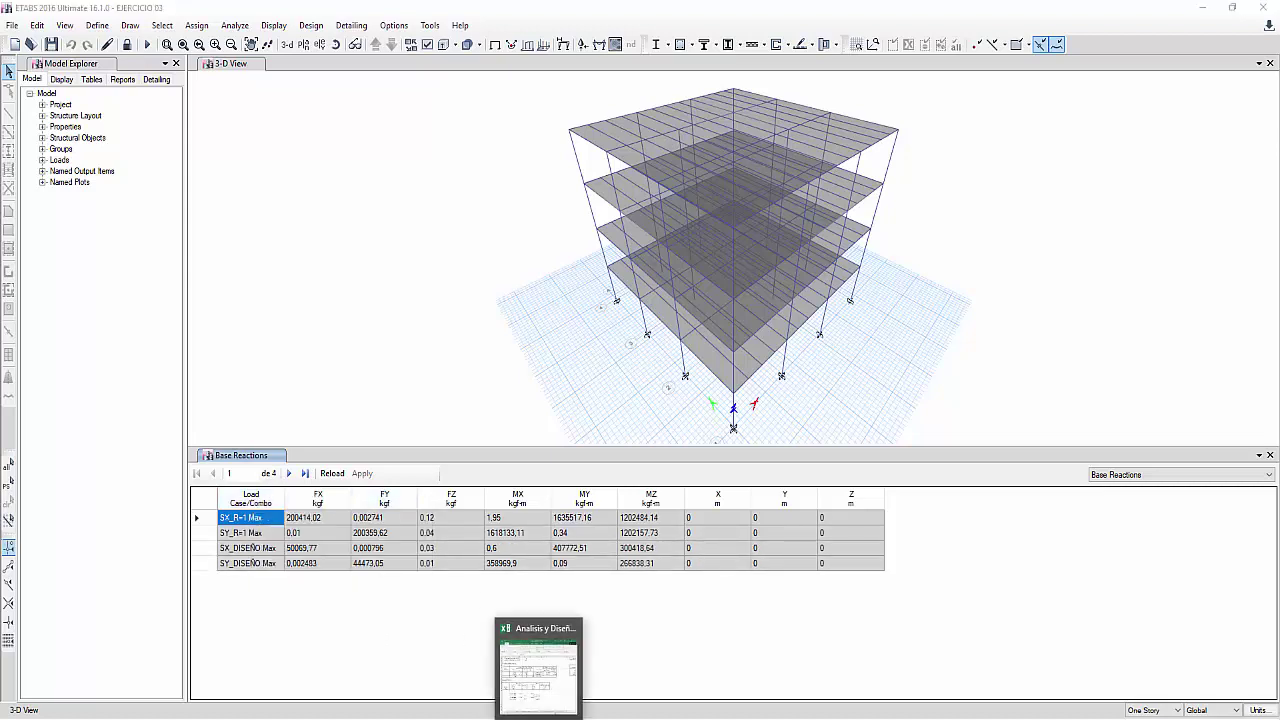
# - Switch to the workbook and compare the filtered base reactions with the calculated Vb values in row 25
pyautogui.click(540, 662)
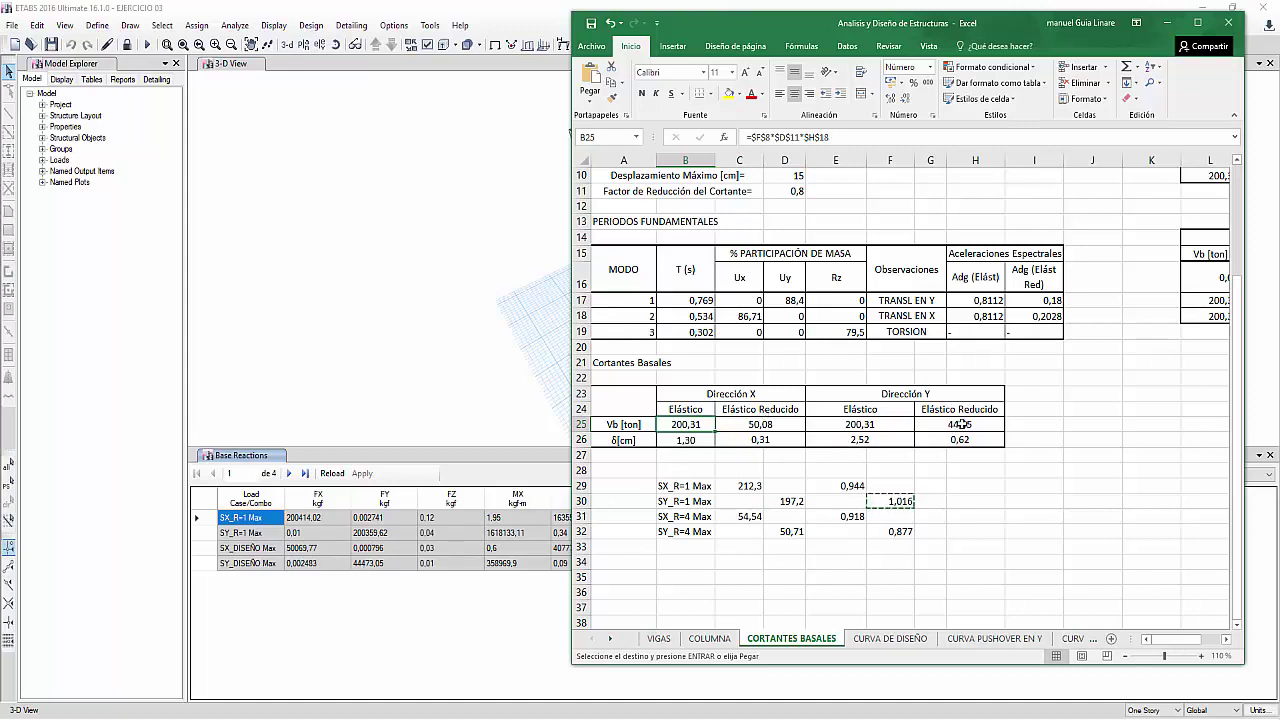
# - Return to ETABS, close the Base Reactions table and show the plan view of story N+12.00m
pyautogui.click(436, 462)
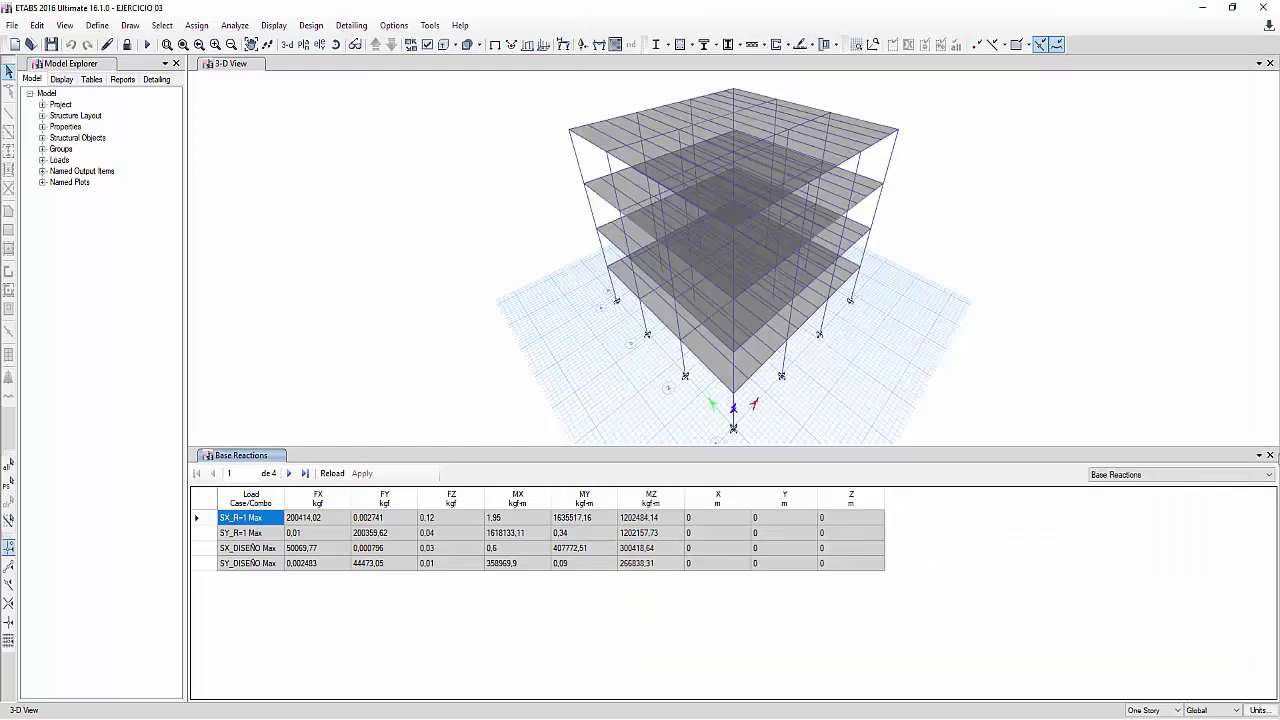
pyautogui.click(1270, 455)
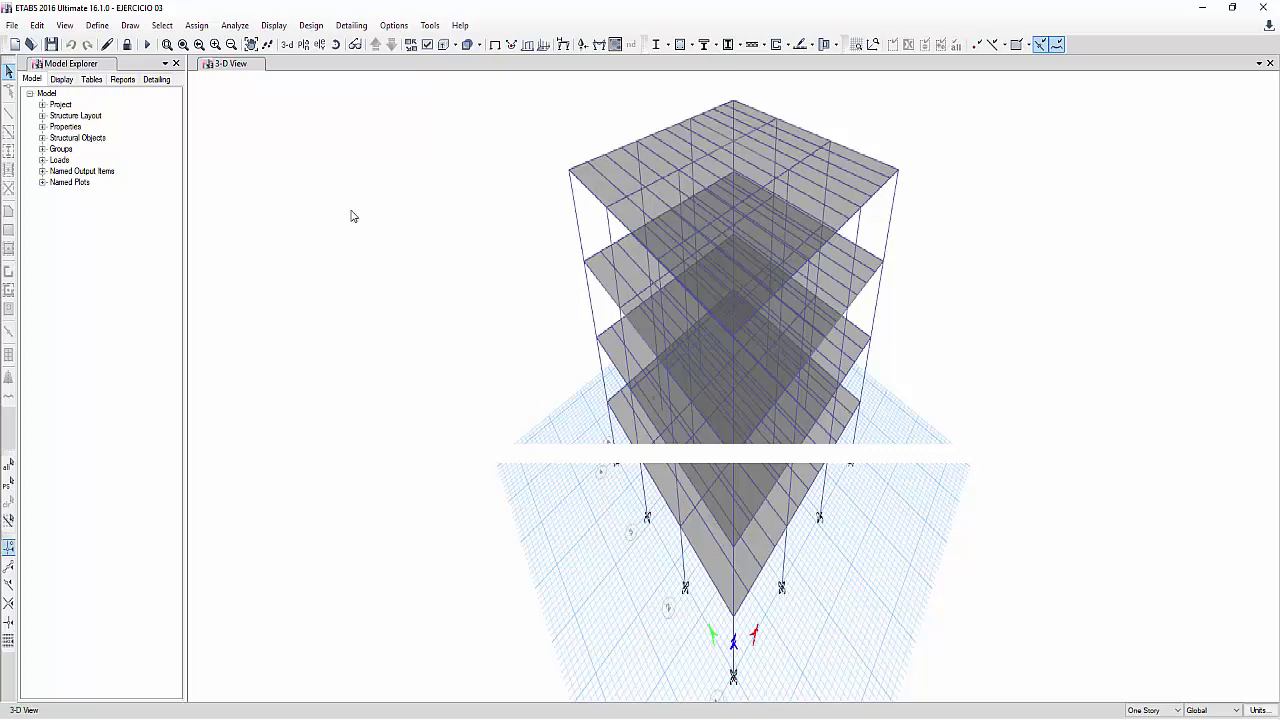
pyautogui.click(304, 44)
pyautogui.click(692, 533)
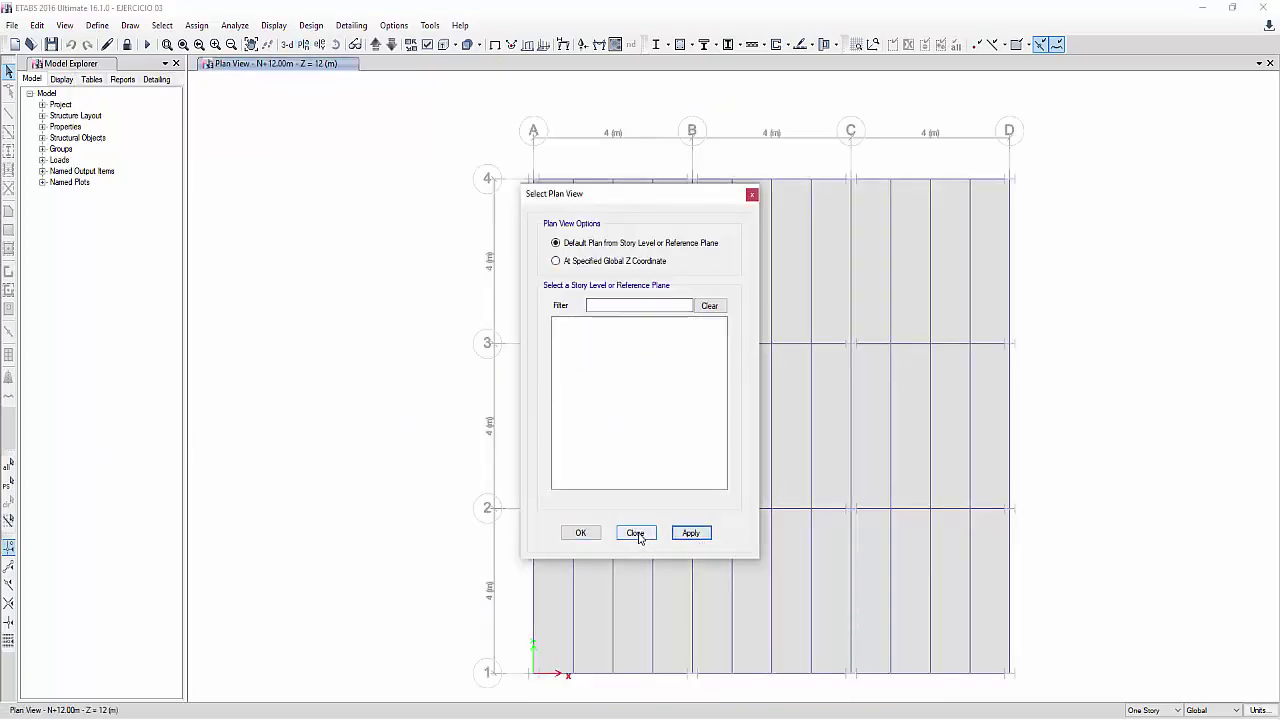
pyautogui.click(636, 533)
pyautogui.moveTo(1134, 449); pyautogui.dragTo(882, 441, button='middle')
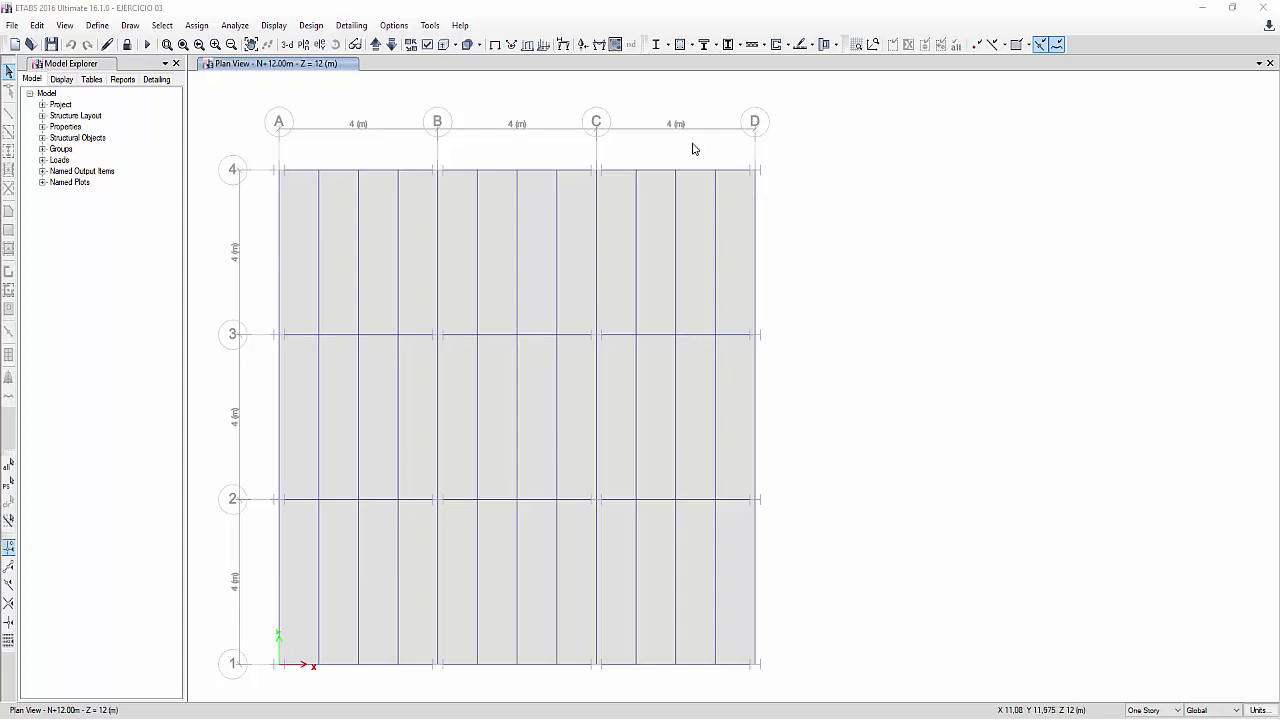
# - Display the deformed shape of load case SX_R=1 on the N+12.00m plan and check the displacement at corner D-4
pyautogui.click(563, 44)
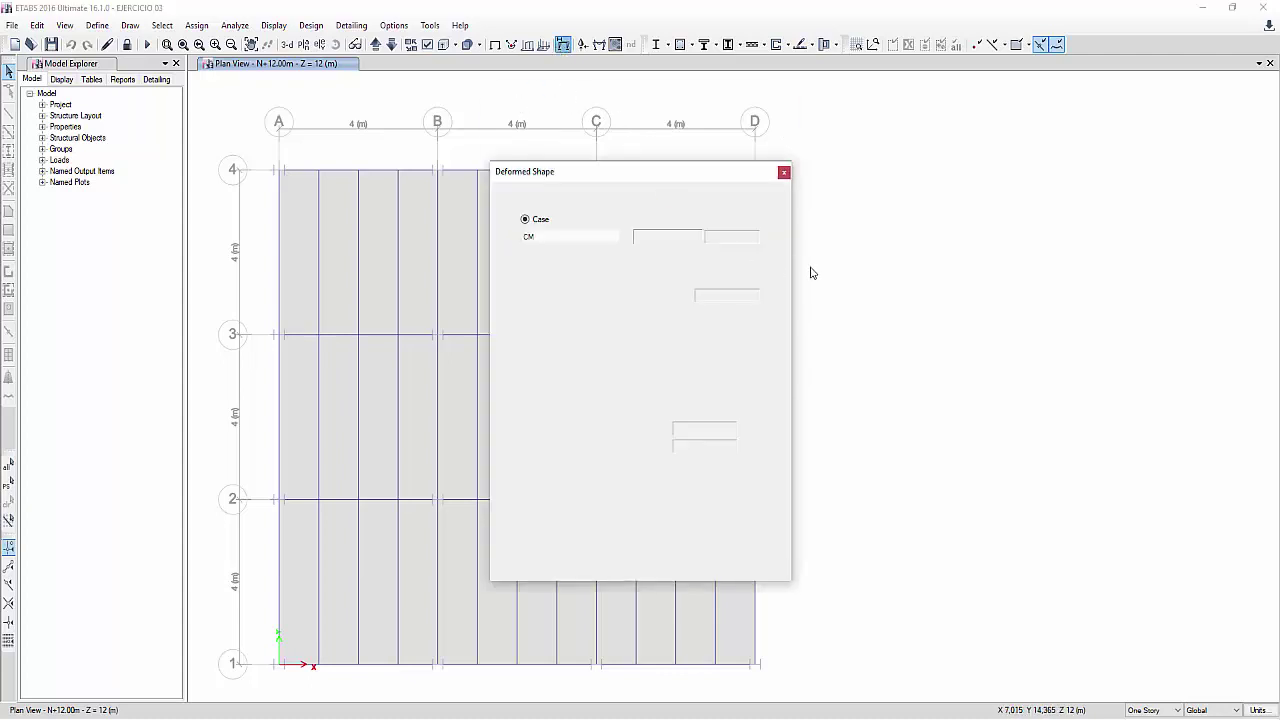
pyautogui.click(587, 240)
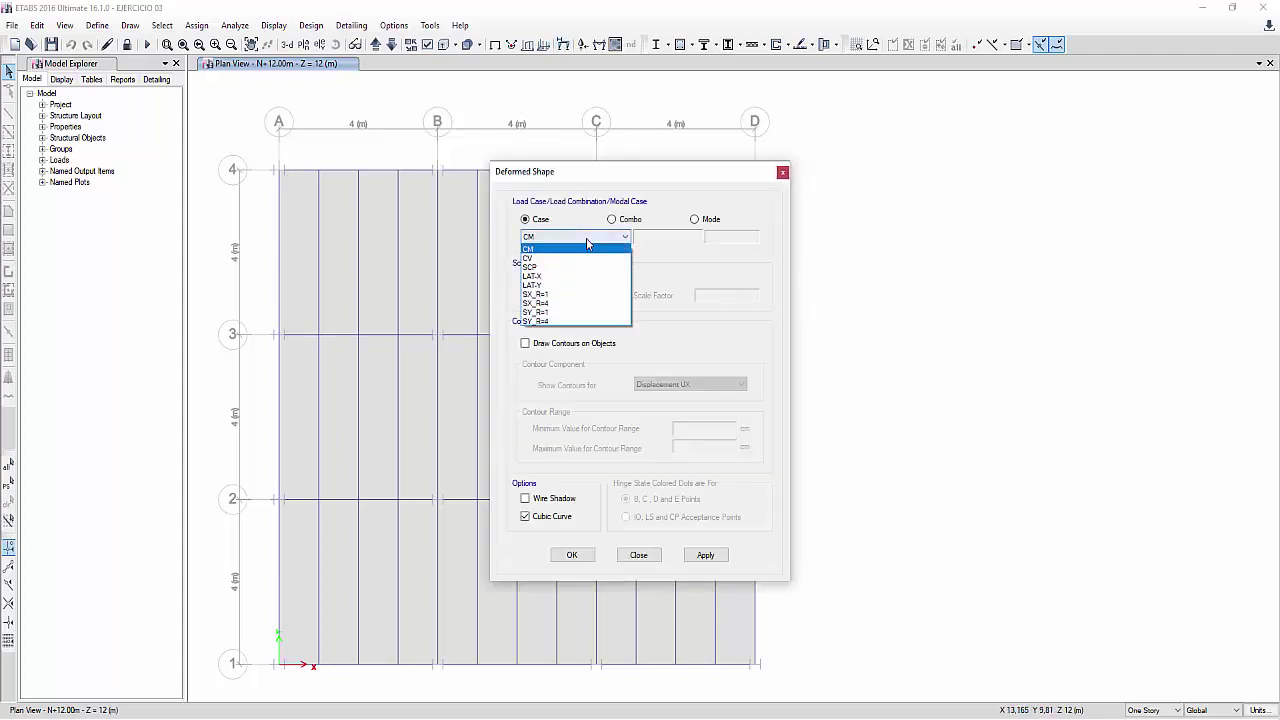
pyautogui.click(562, 294)
pyautogui.moveTo(655, 188); pyautogui.dragTo(322, 151)
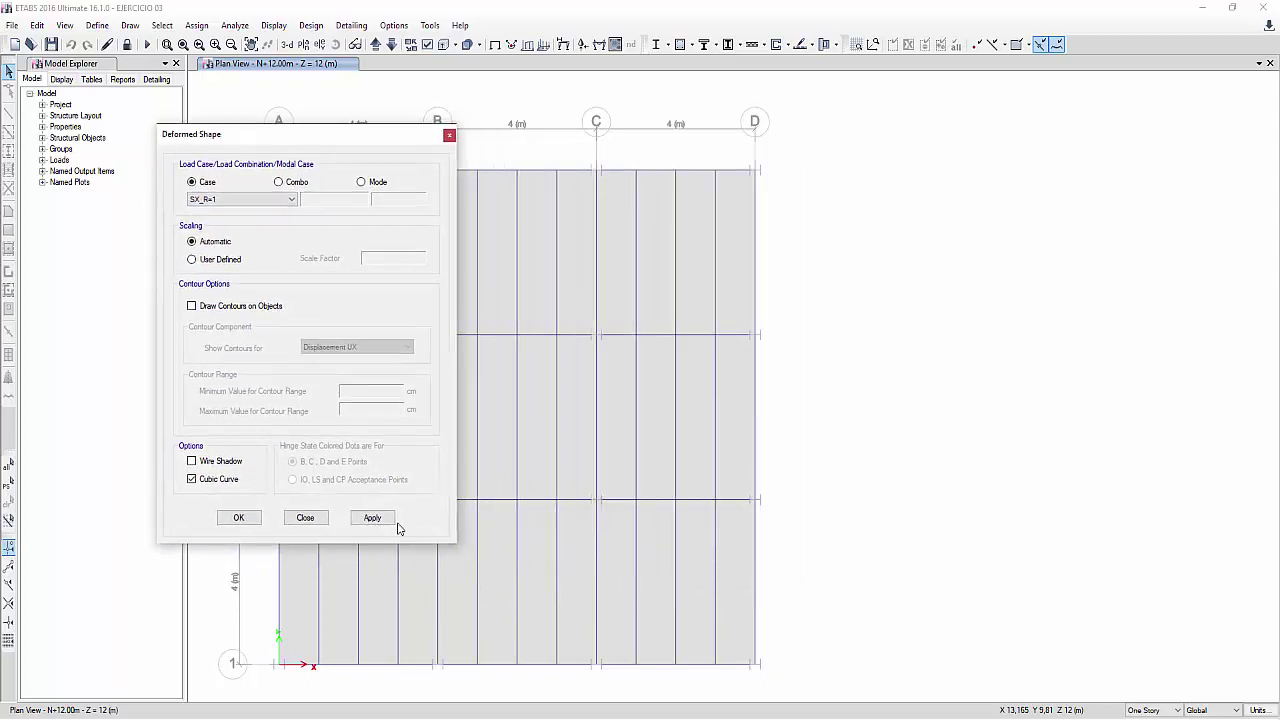
pyautogui.click(370, 518)
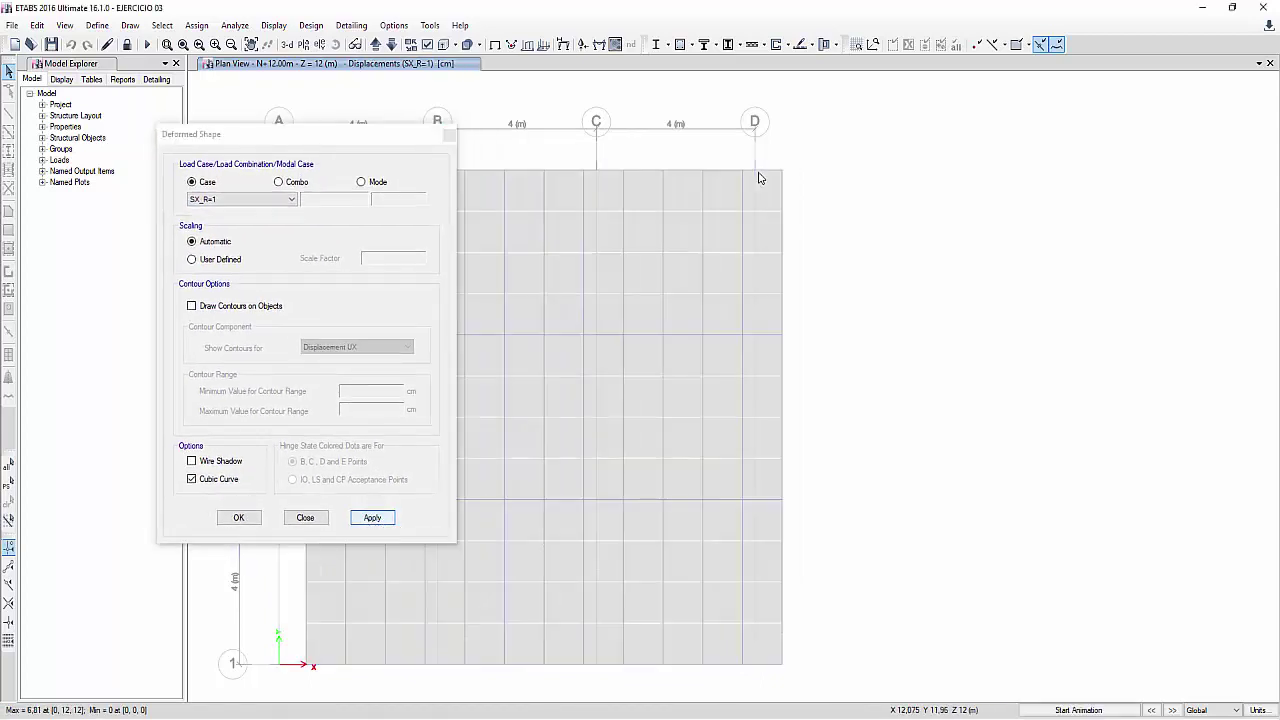
pyautogui.moveTo(783, 175)
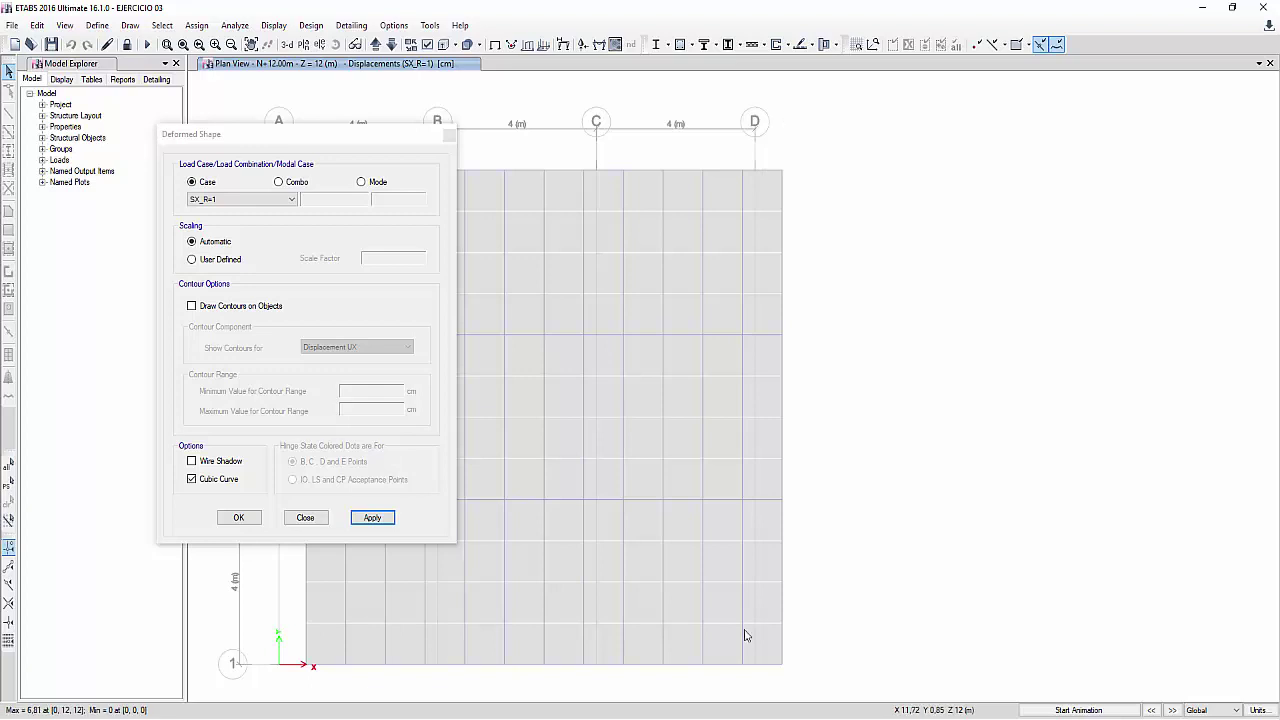
# - Switch to the workbook and enter 6,81 as the elastic X-direction displacement in cell B26
pyautogui.click(560, 719)
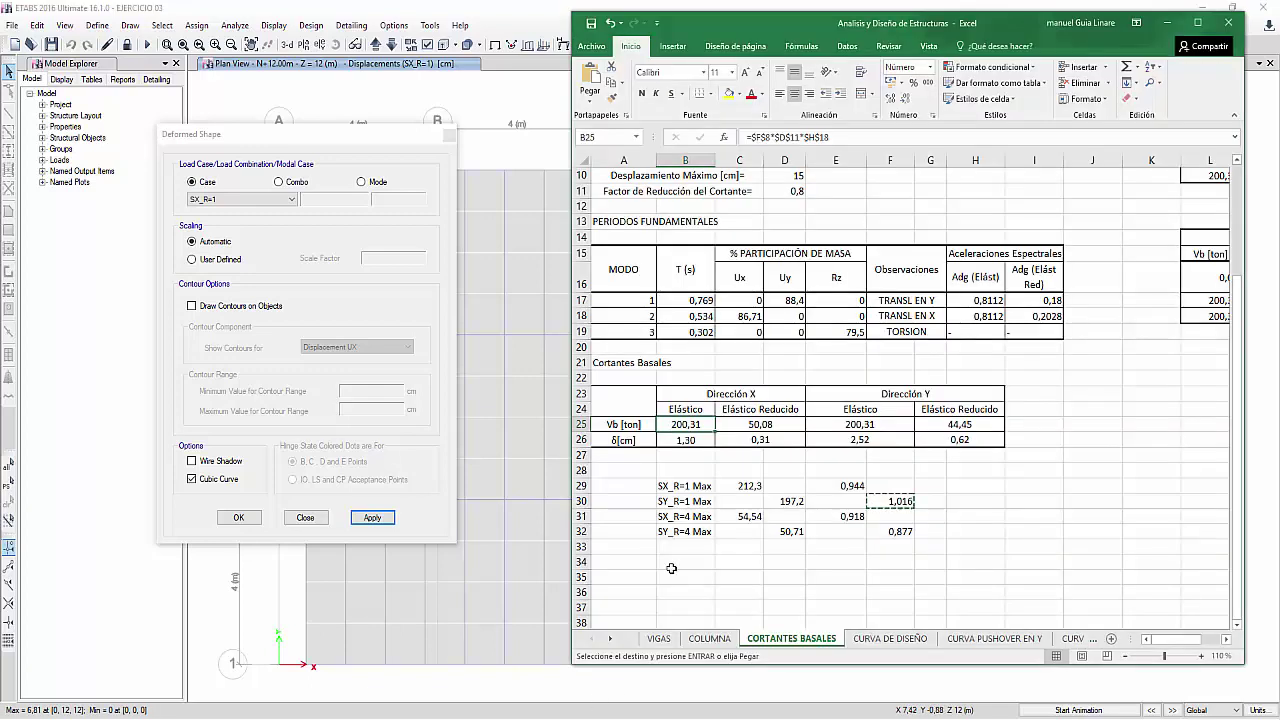
pyautogui.click(679, 440)
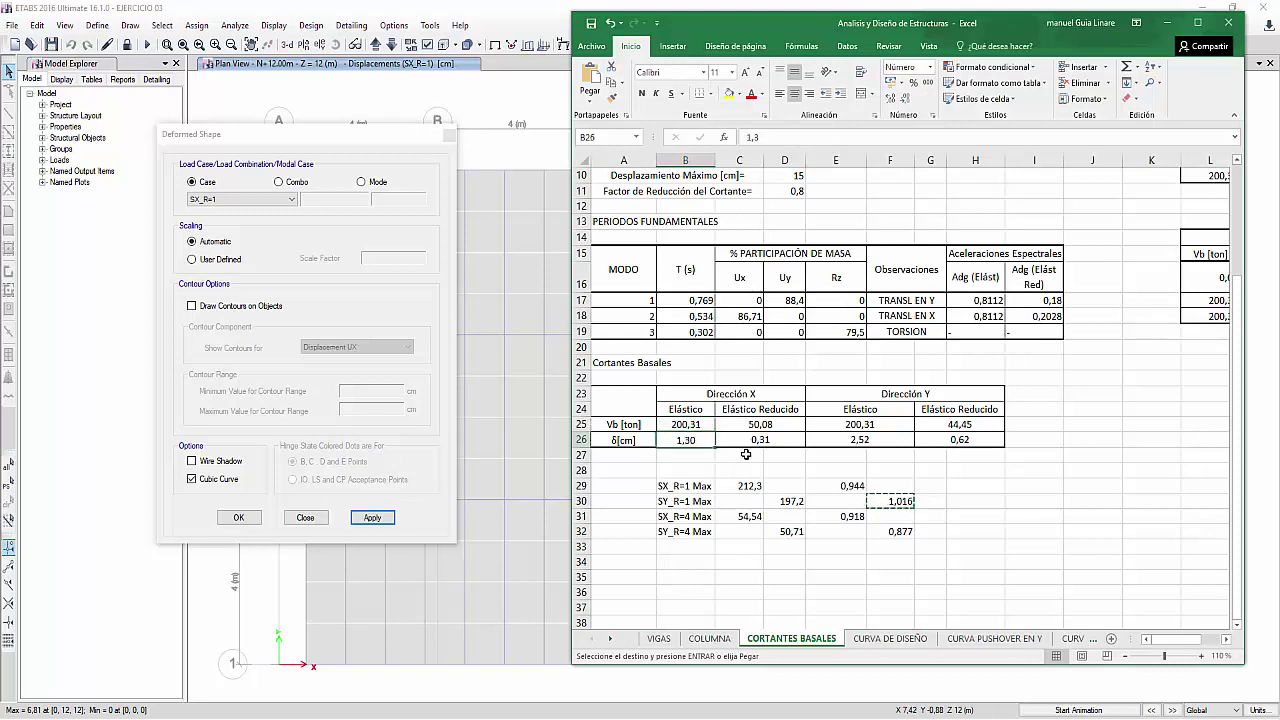
pyautogui.write('6,81')
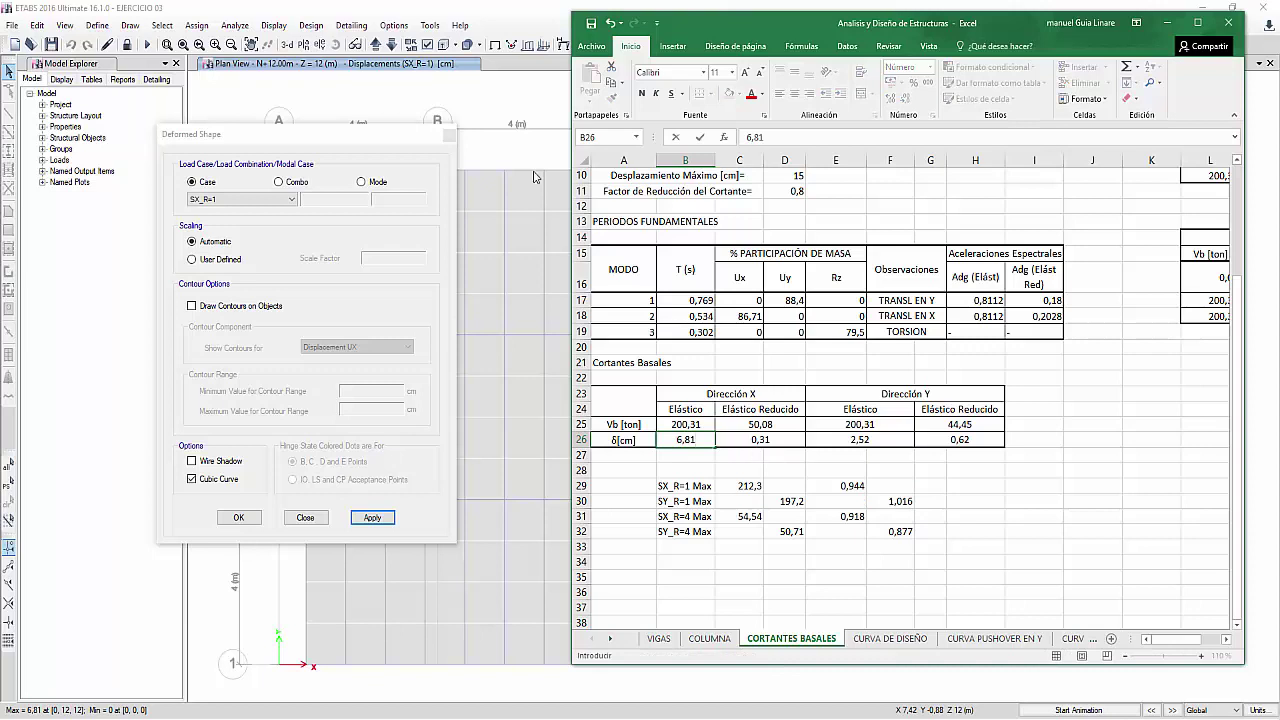
# - Back in ETABS, display the deformed shape of load case SY_R=1 and check the roof displacement at the upper corner of axis D
pyautogui.click(524, 99)
pyautogui.moveTo(783, 173)
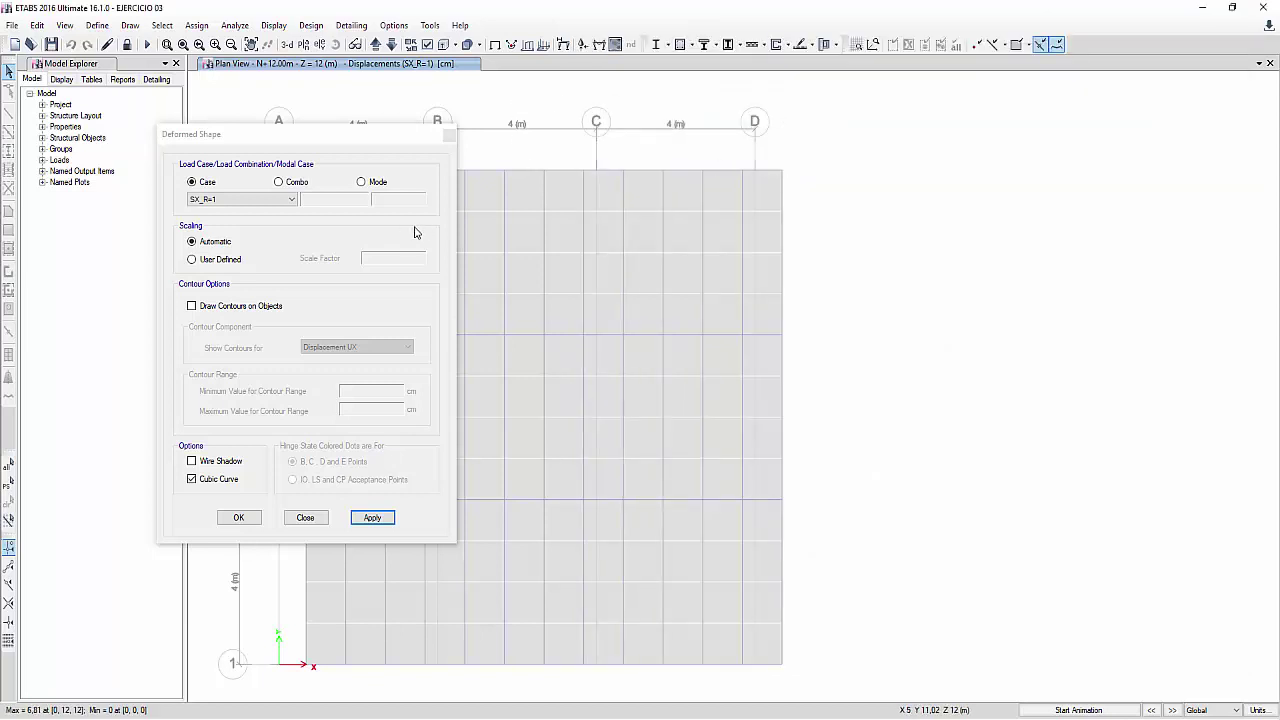
pyautogui.click(272, 199)
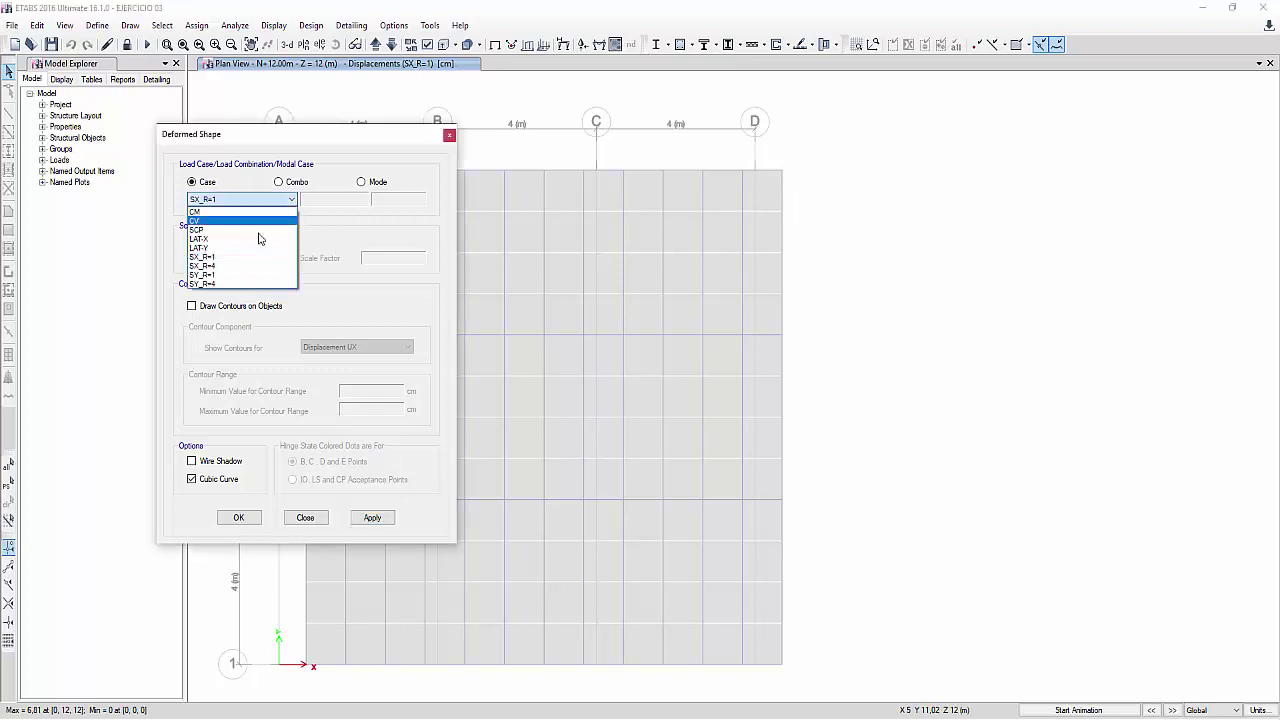
pyautogui.click(240, 275)
pyautogui.click(372, 518)
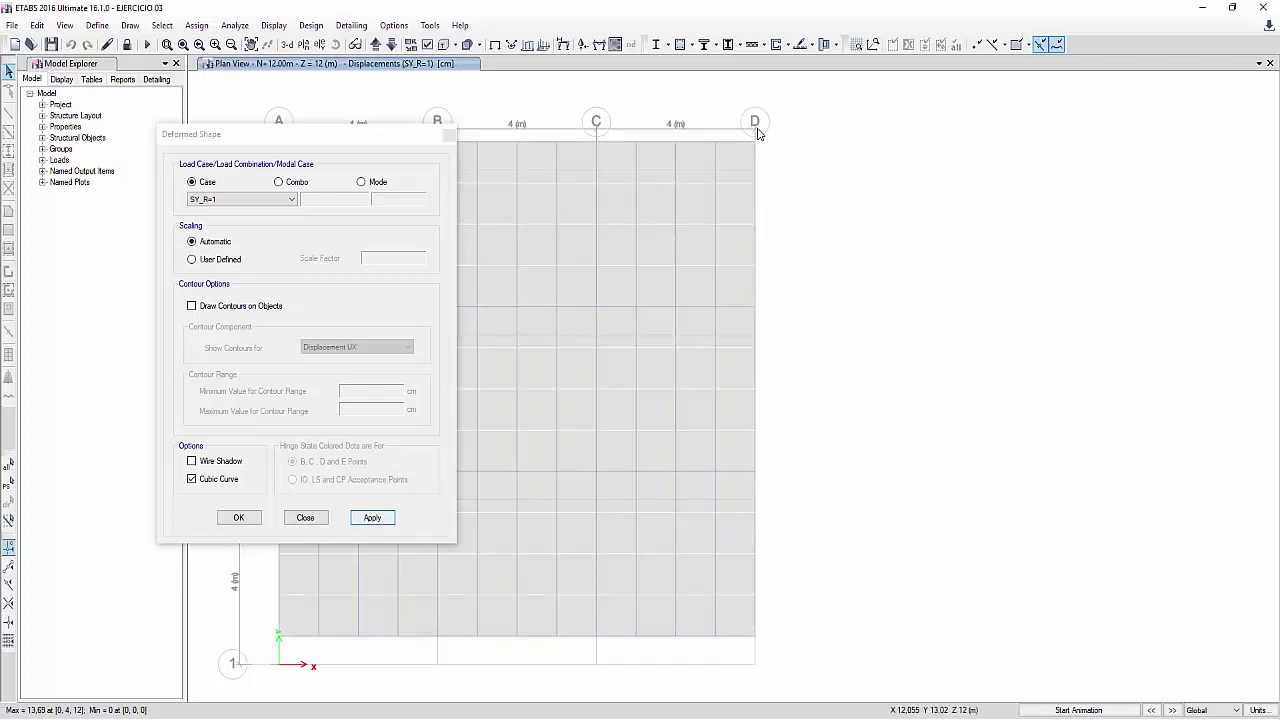
pyautogui.moveTo(757, 146)
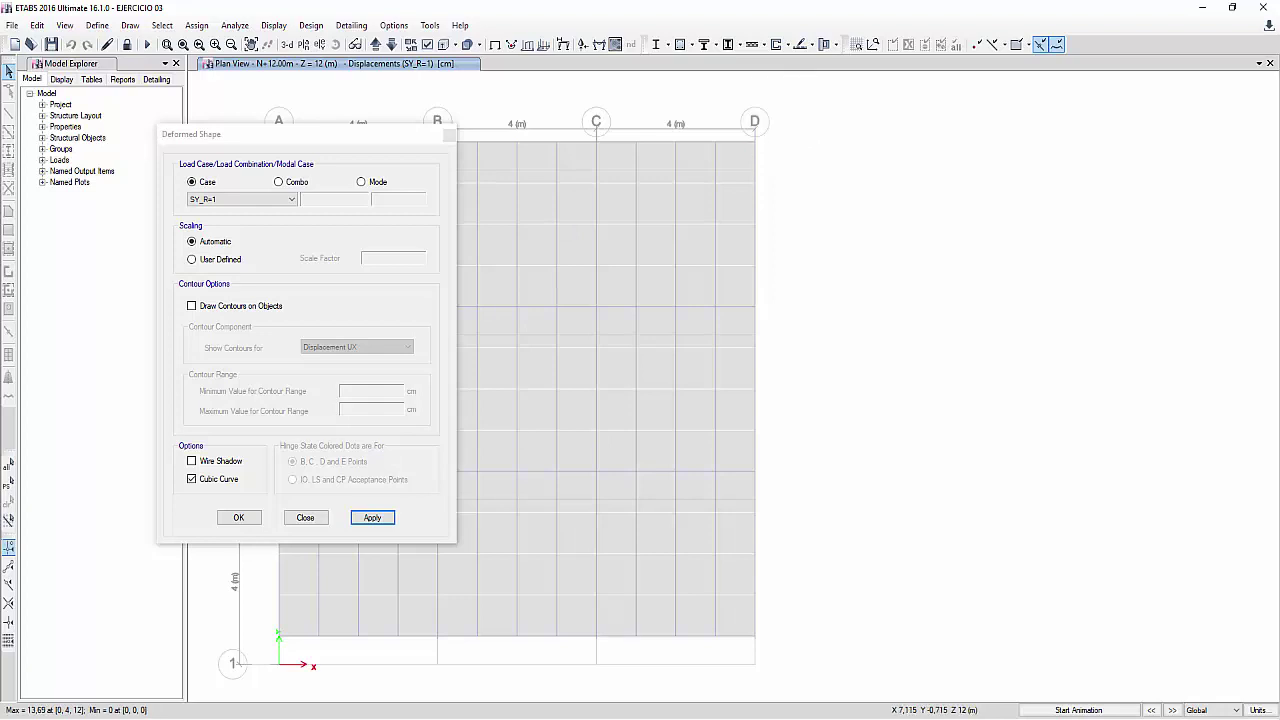
# - Switch to the workbook and enter 13,69 as the elastic Y-direction displacement in cell E26
pyautogui.click(512, 662)
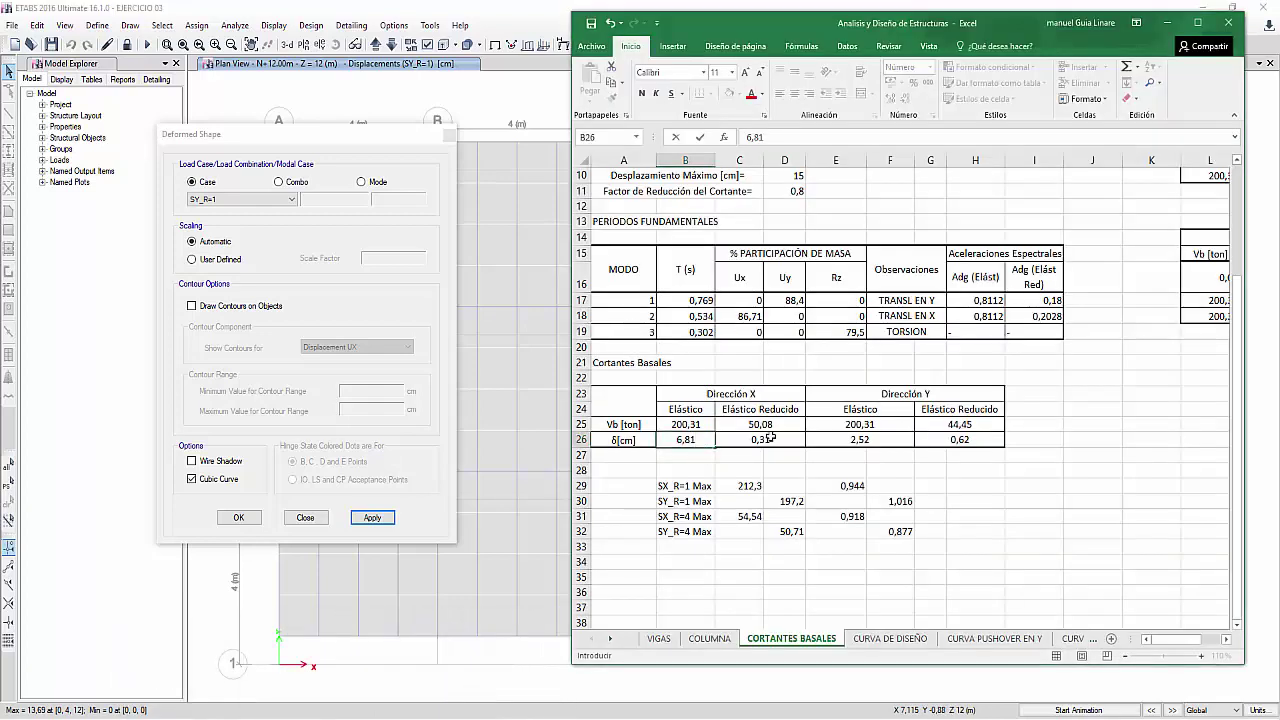
pyautogui.click(830, 438)
pyautogui.write('13')
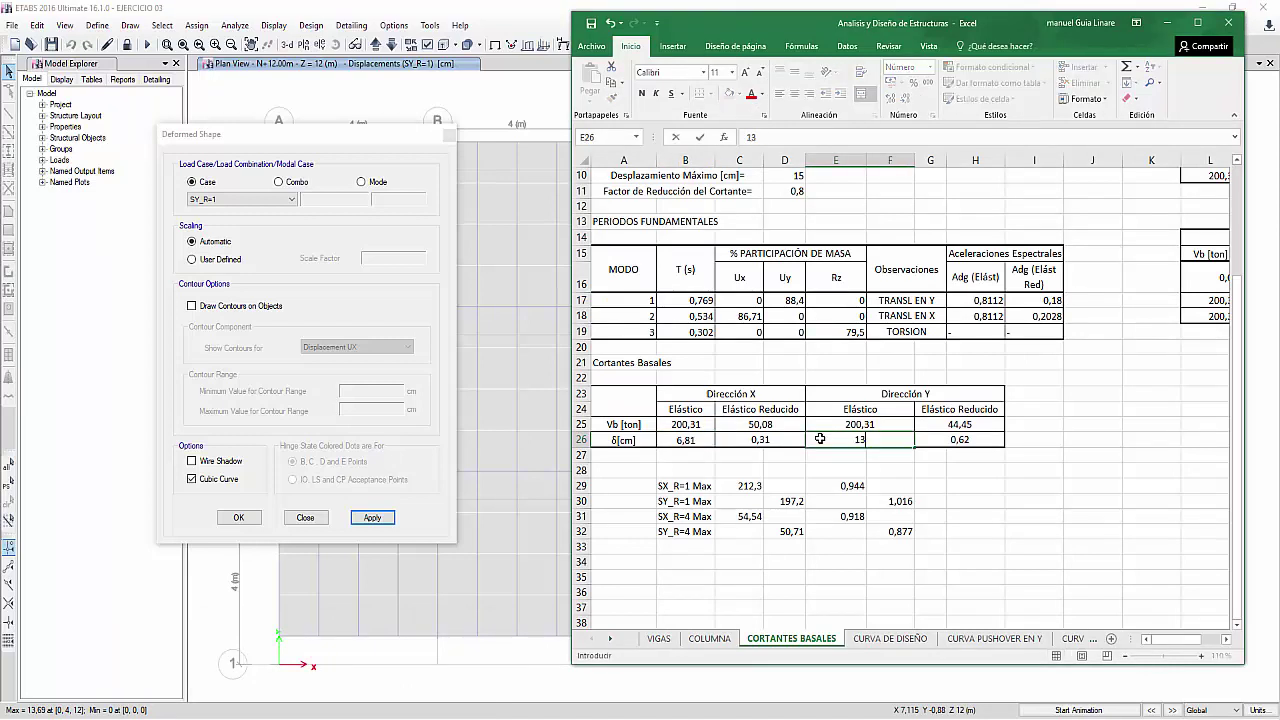
pyautogui.write(',69')
pyautogui.click(895, 425)
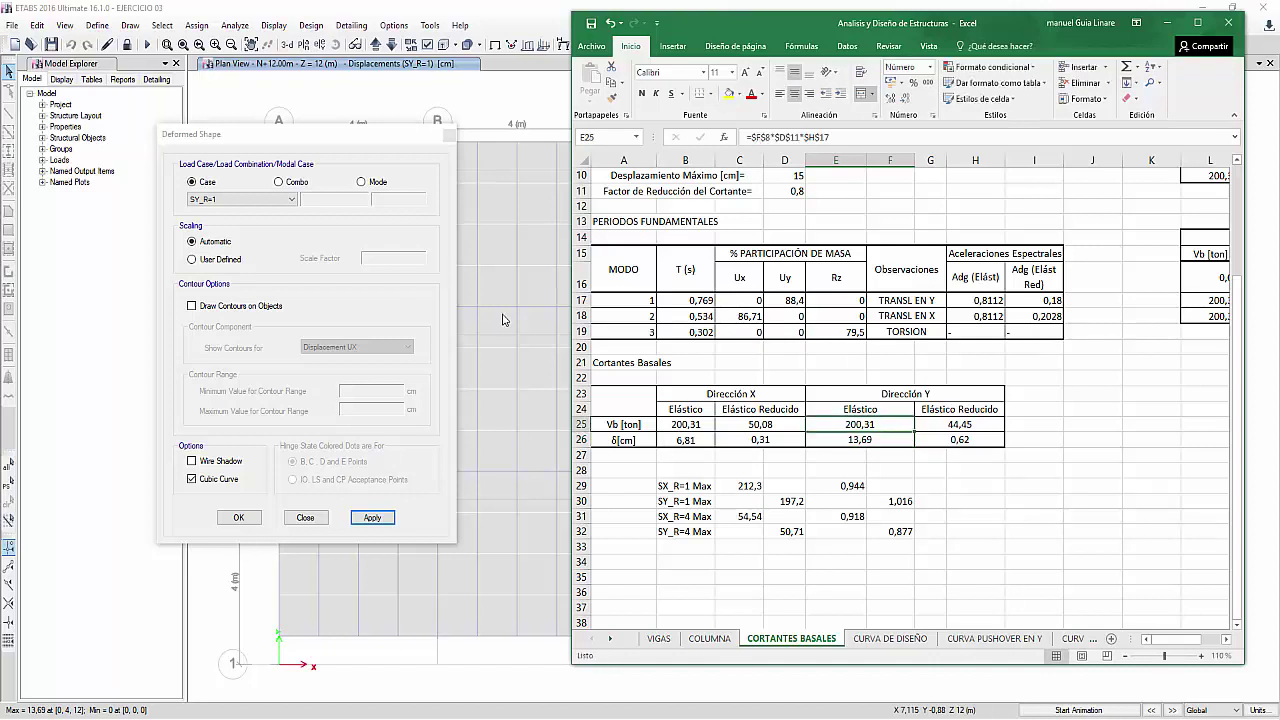
# - Back in ETABS, display the deformed shape of combination SX_DISEÑO and read the displacement of the roof joint at D-3
pyautogui.click(291, 185)
pyautogui.click(291, 199)
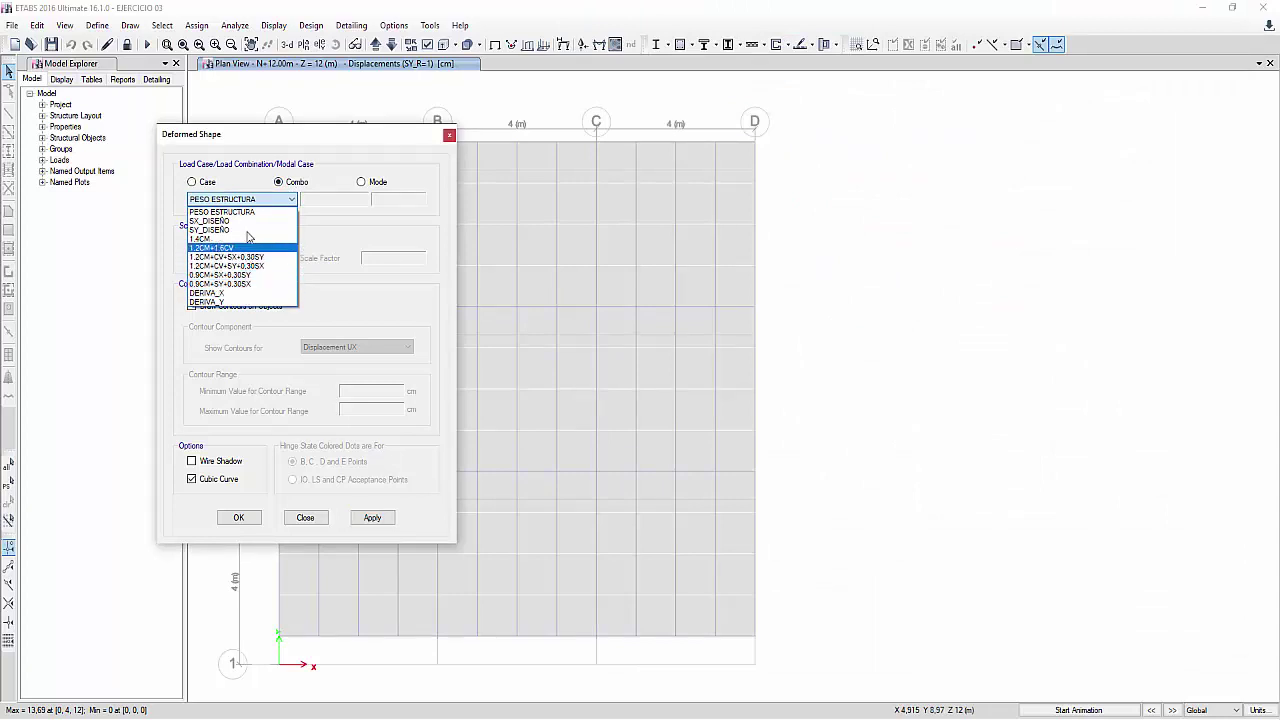
pyautogui.click(240, 221)
pyautogui.click(372, 518)
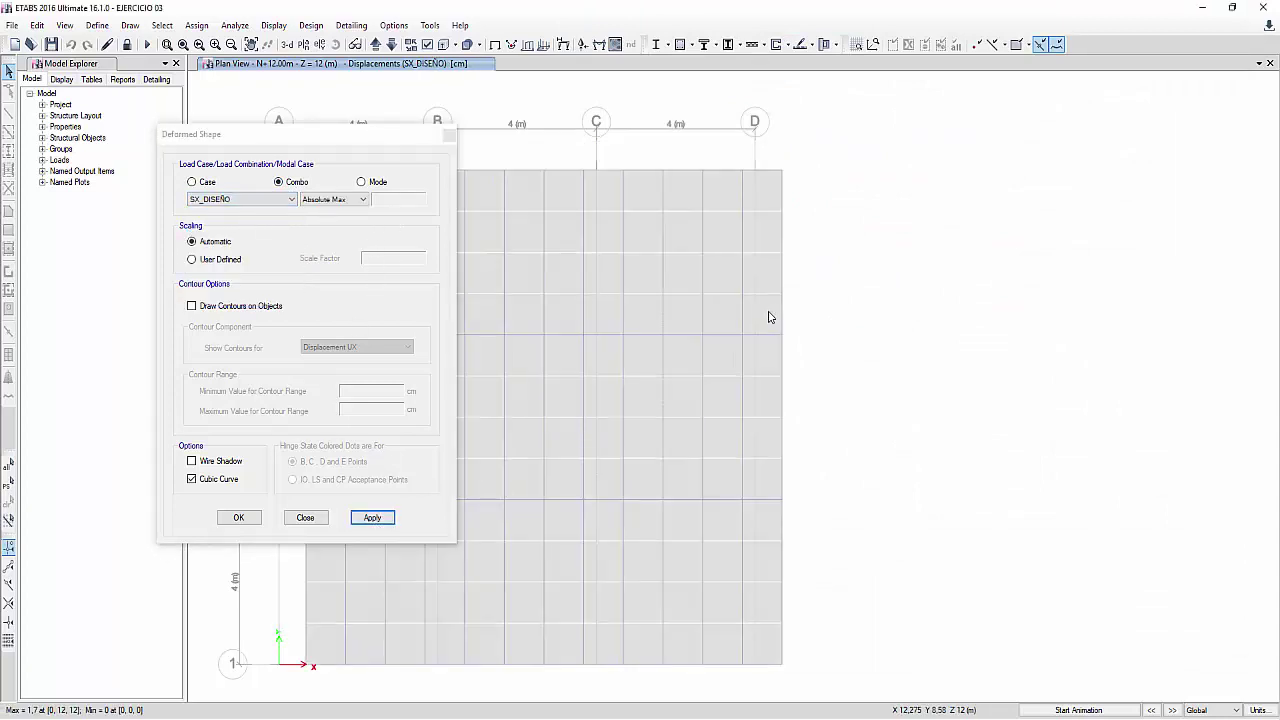
pyautogui.moveTo(784, 337)
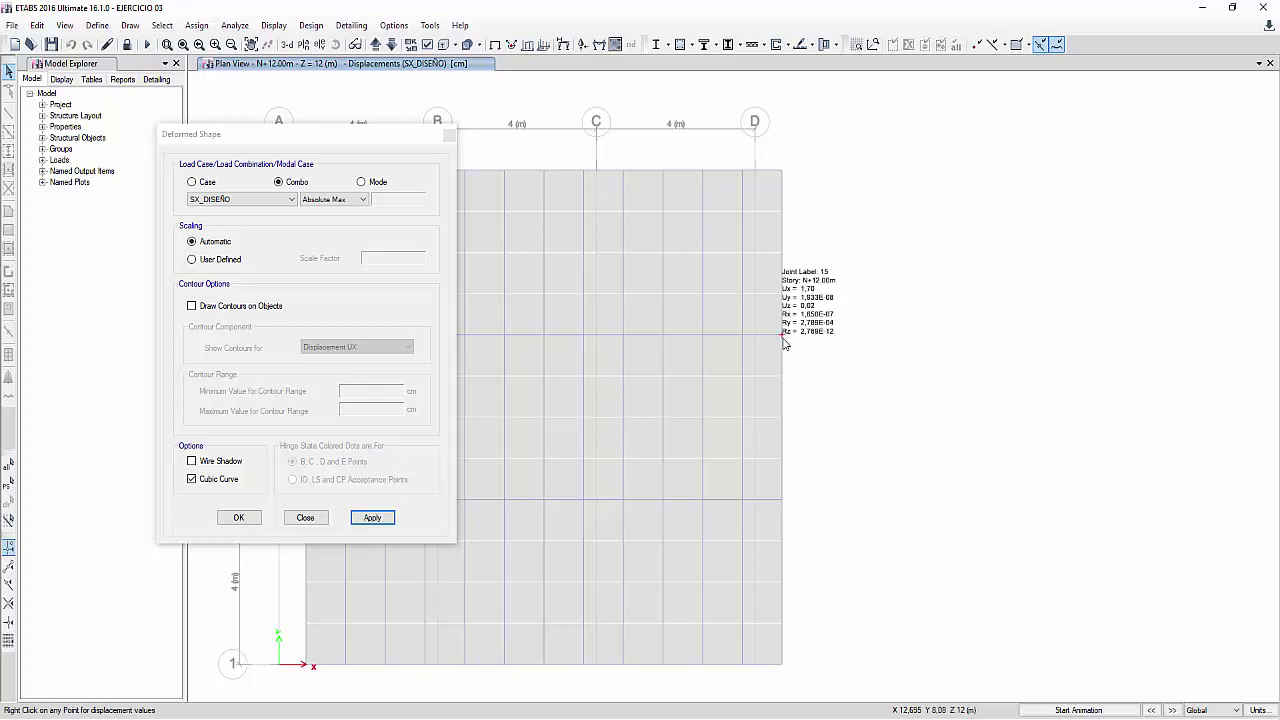
# - Switch to the workbook and enter 1,7 as the reduced elastic X-direction displacement in cell C26
pyautogui.hotkey('alt', 'Tab')
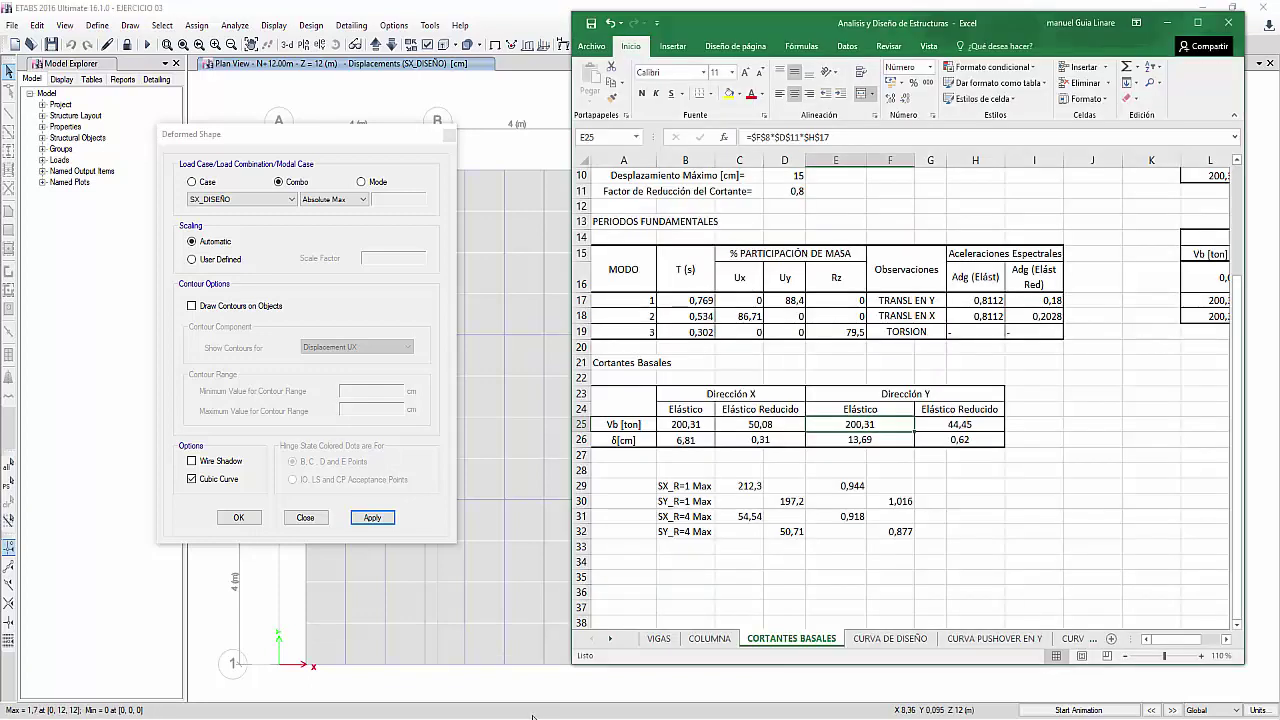
pyautogui.click(737, 440)
pyautogui.write('1,7')
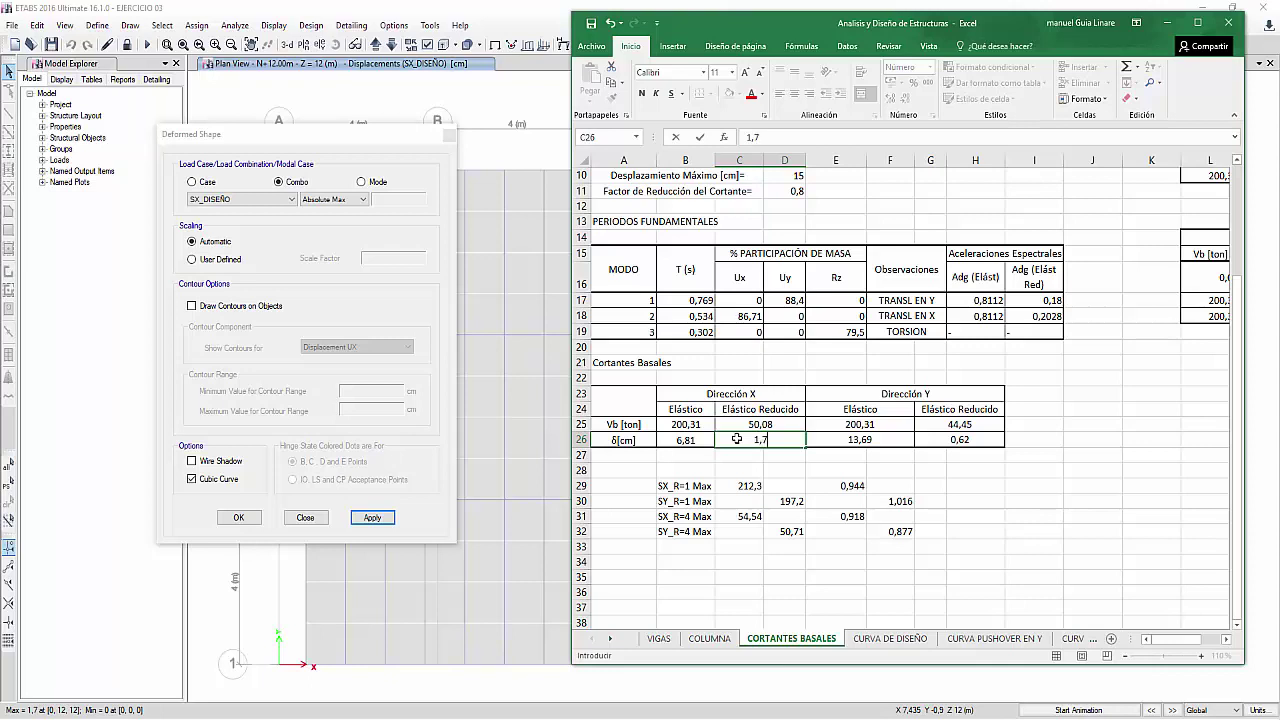
# - Back in ETABS, display the deformed shape of combination SY_DISEÑO and check the roof displacement
pyautogui.hotkey('alt', 'Tab')
pyautogui.click(250, 199)
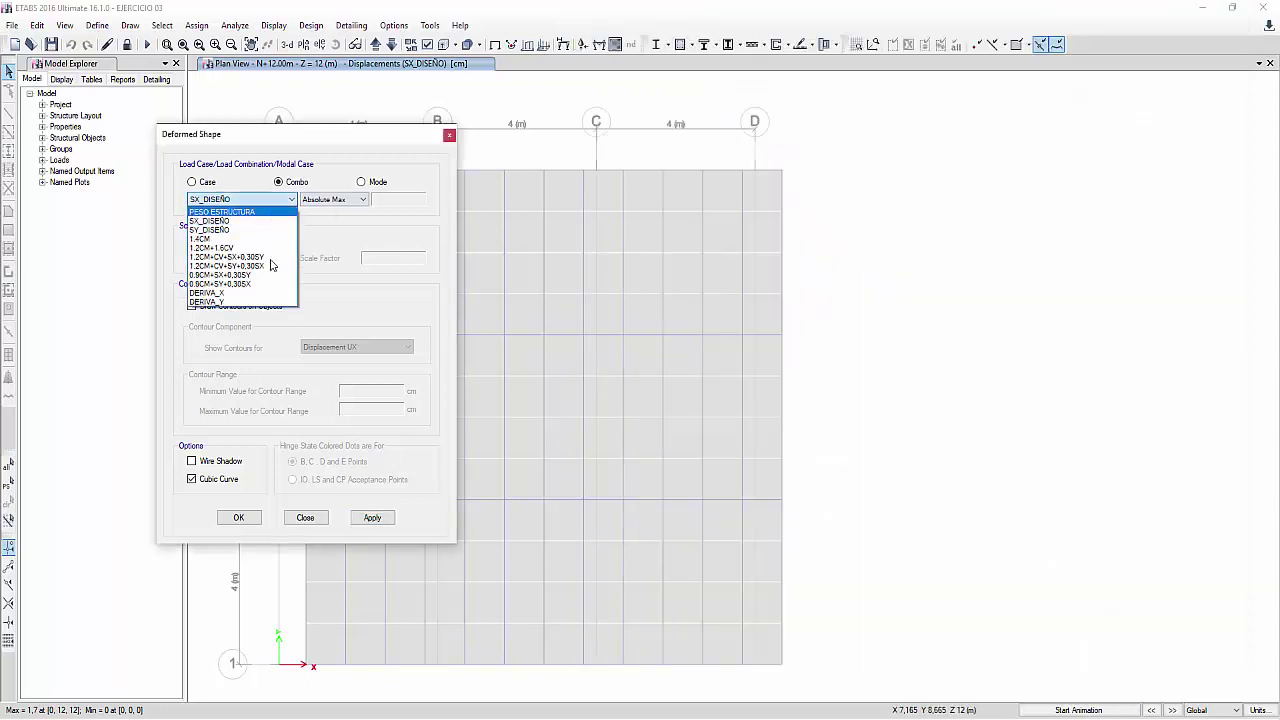
pyautogui.click(250, 231)
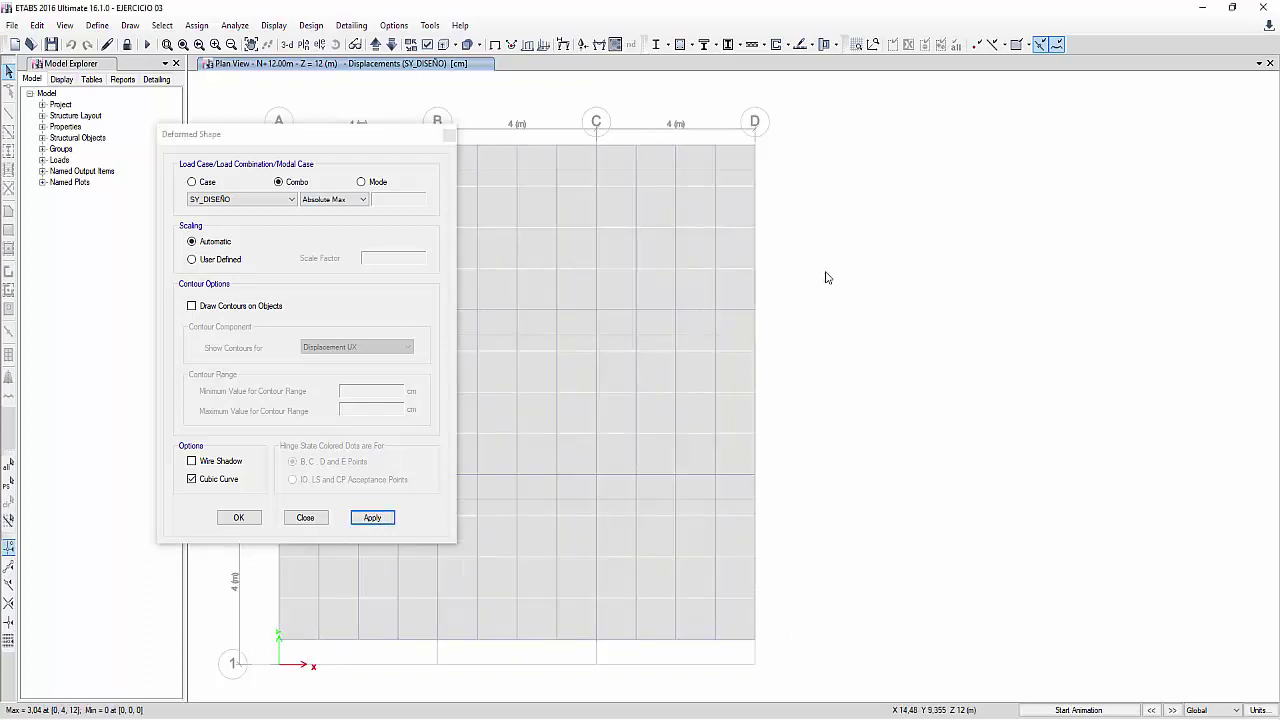
pyautogui.moveTo(640, 150)
# - Switch to the workbook and enter 3,04 as the reduced elastic Y-direction displacement in cell G26
pyautogui.hotkey('alt', 'Tab')
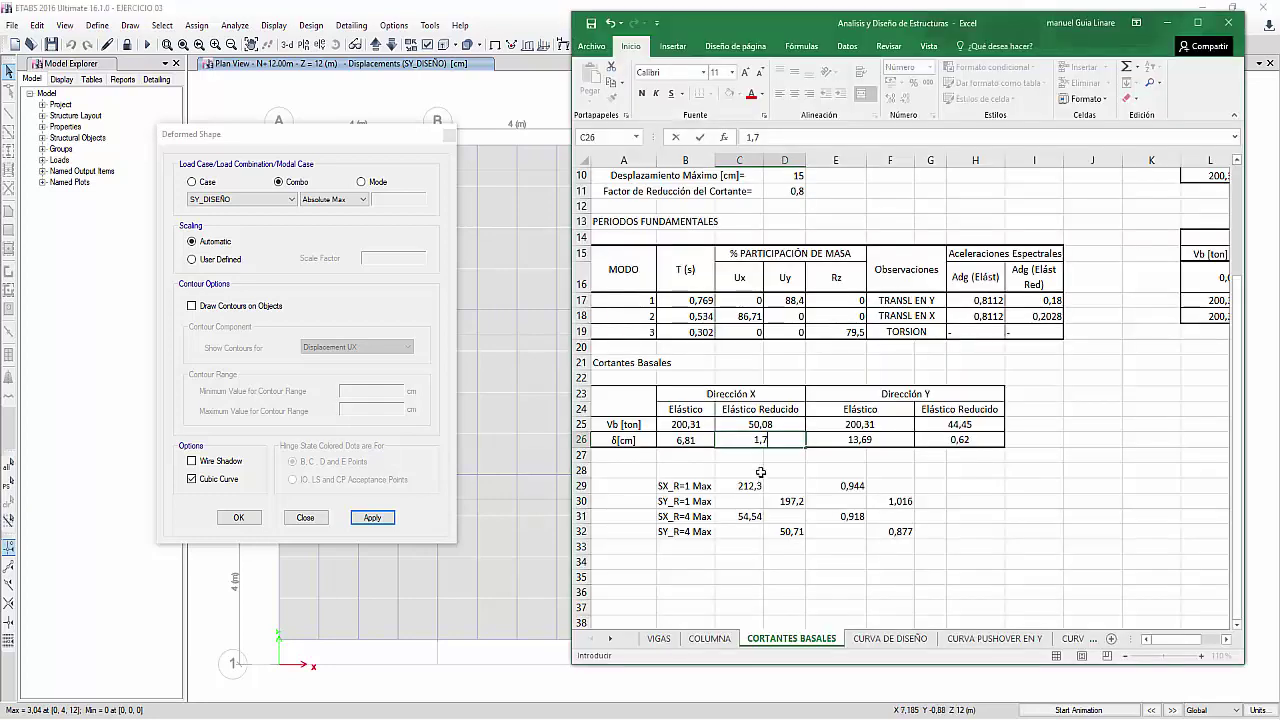
pyautogui.click(940, 434)
pyautogui.write('3,04')
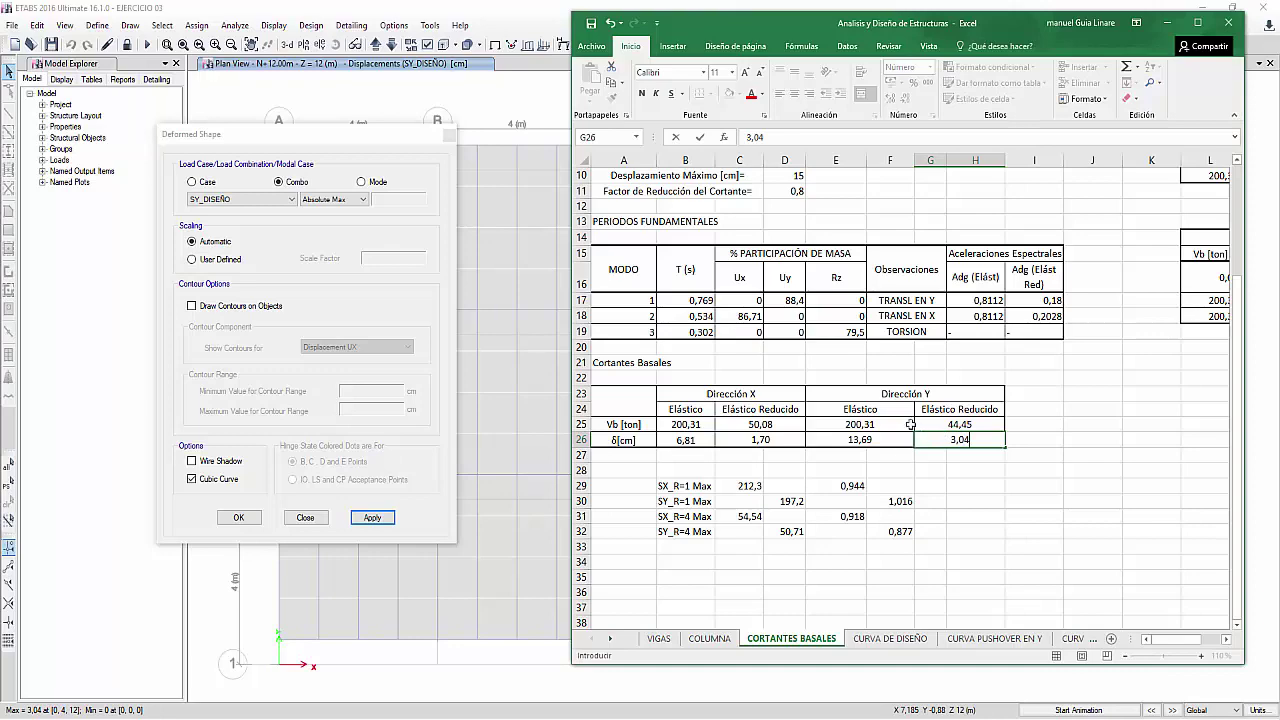
pyautogui.click(892, 438)
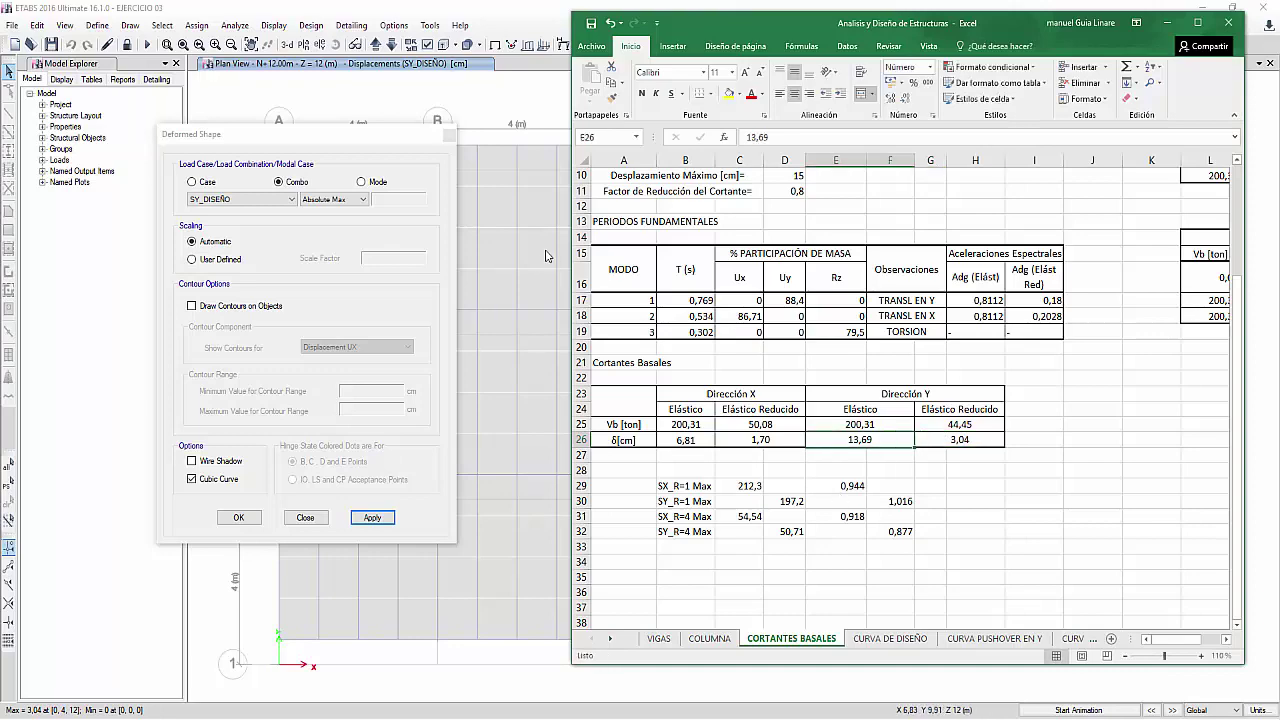
# - Close the deformed shape settings in ETABS and review the section dimensions of frame sections CP 260 and VP 420
pyautogui.click(449, 134)
pyautogui.click(128, 42)
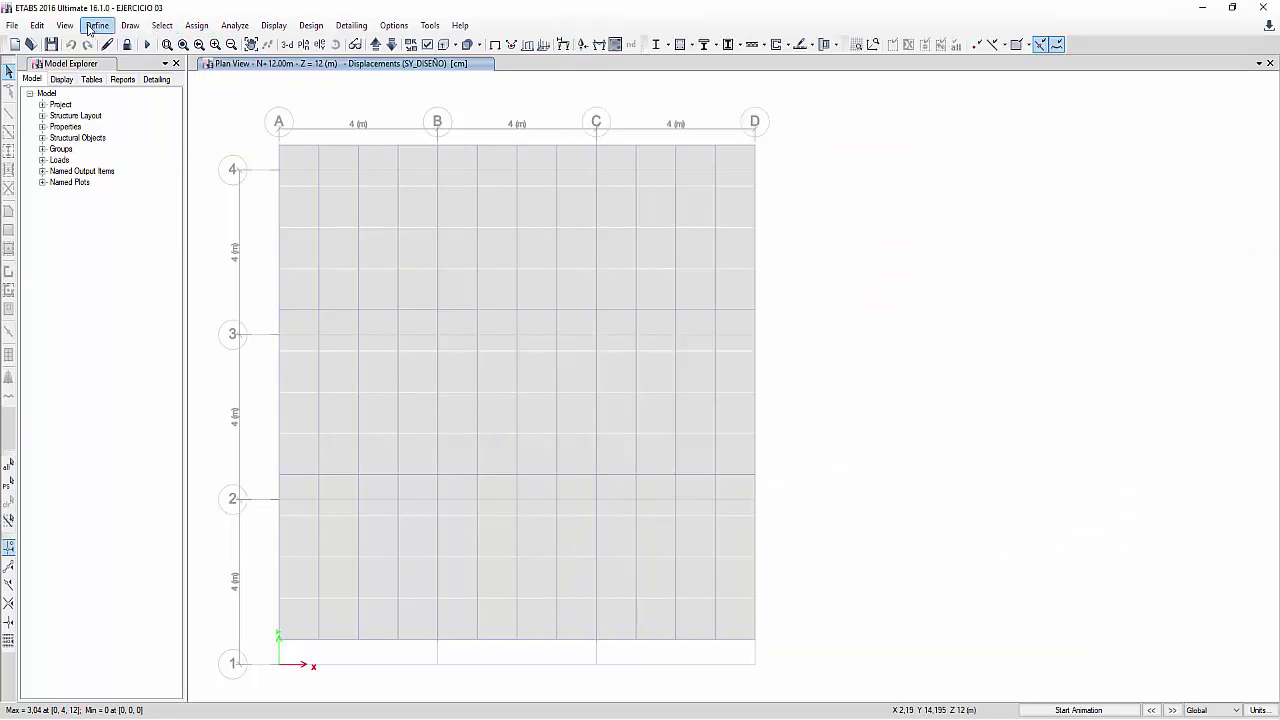
pyautogui.click(92, 25)
pyautogui.moveTo(130, 63)
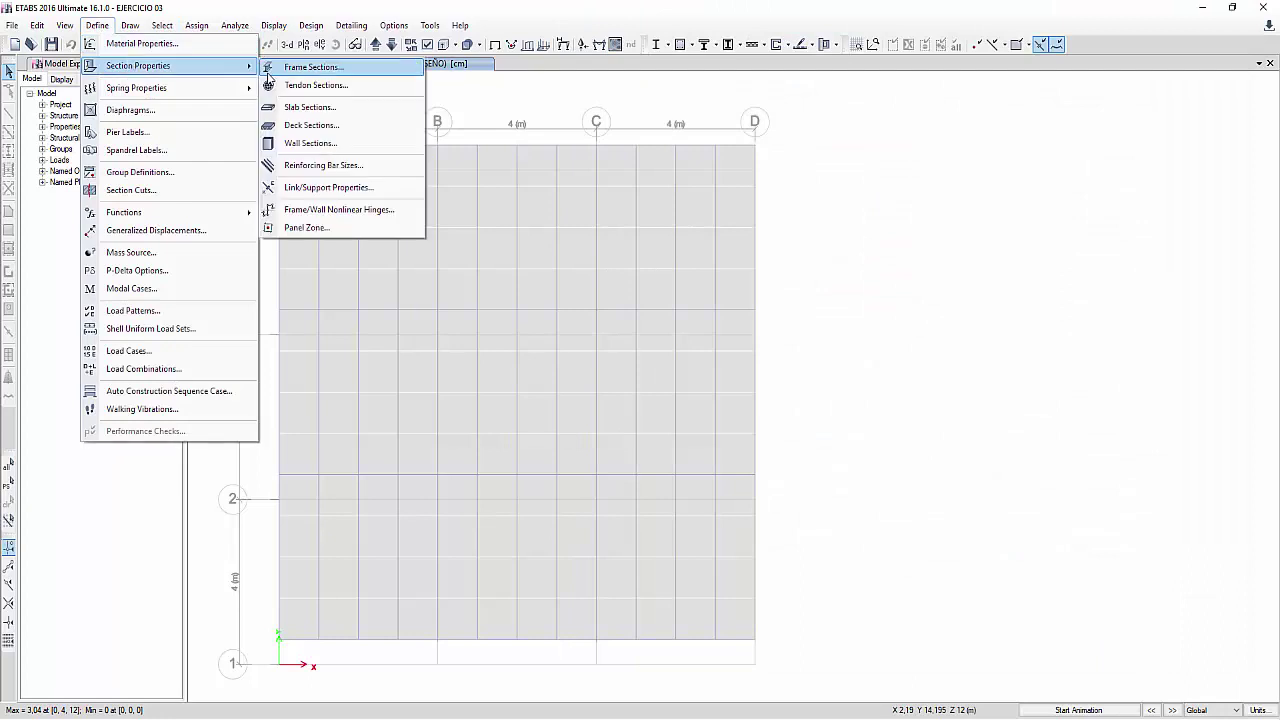
pyautogui.click(300, 63)
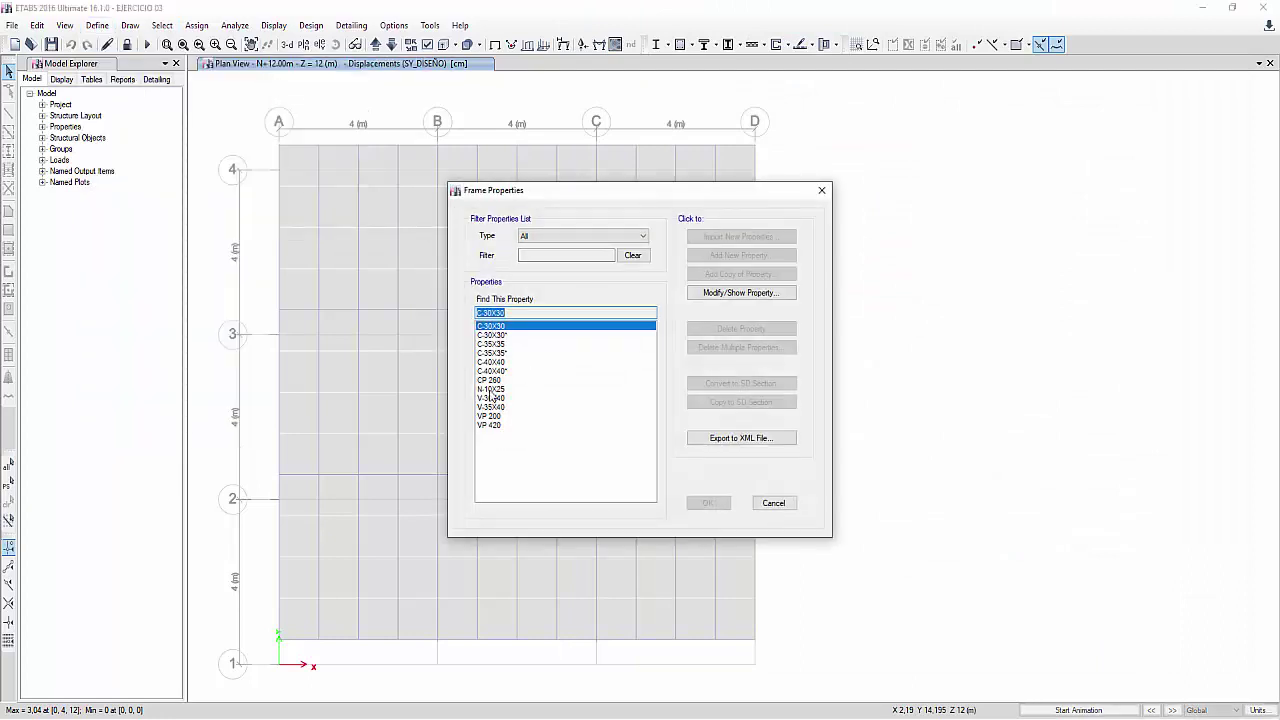
pyautogui.click(492, 380)
pyautogui.click(735, 293)
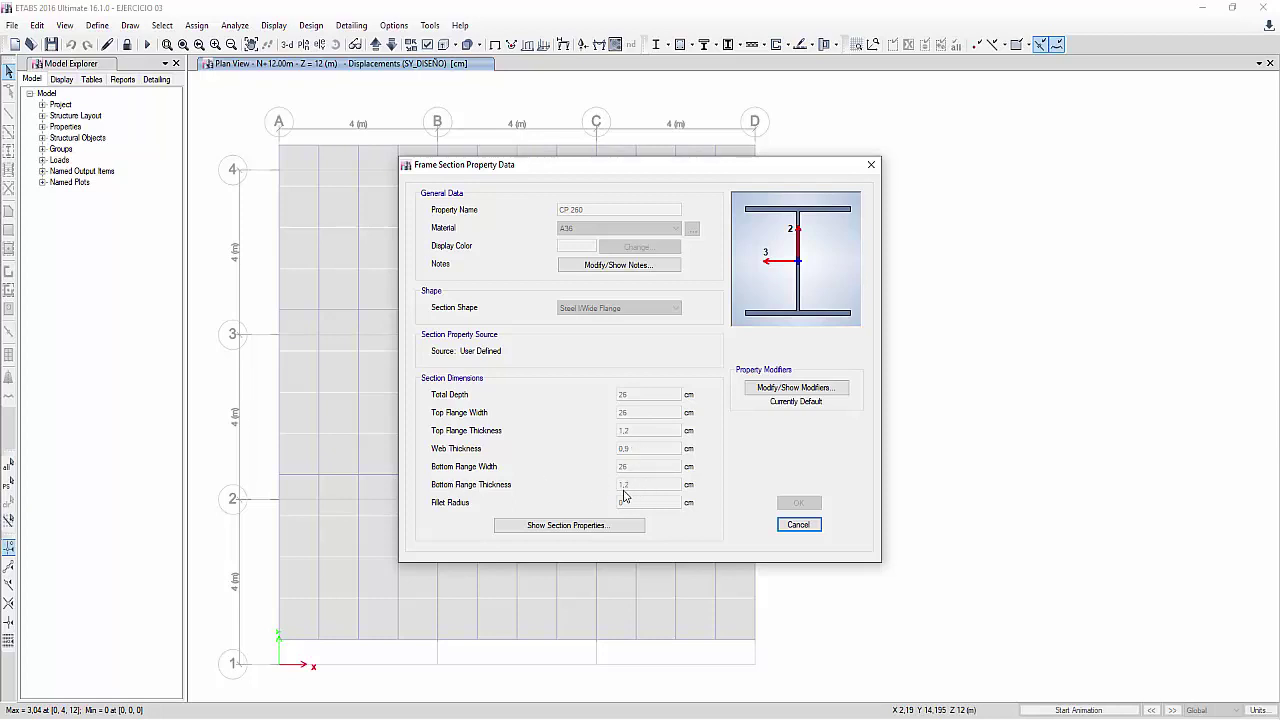
pyautogui.click(871, 164)
pyautogui.click(490, 425)
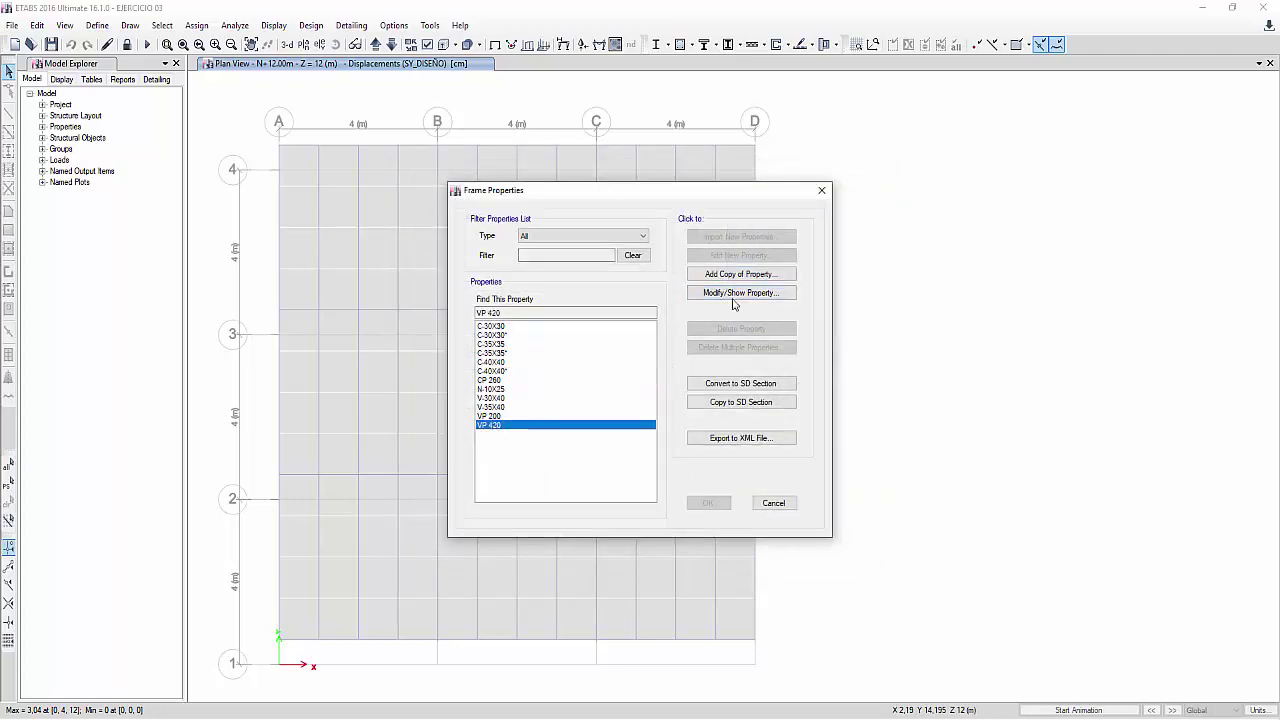
pyautogui.click(737, 293)
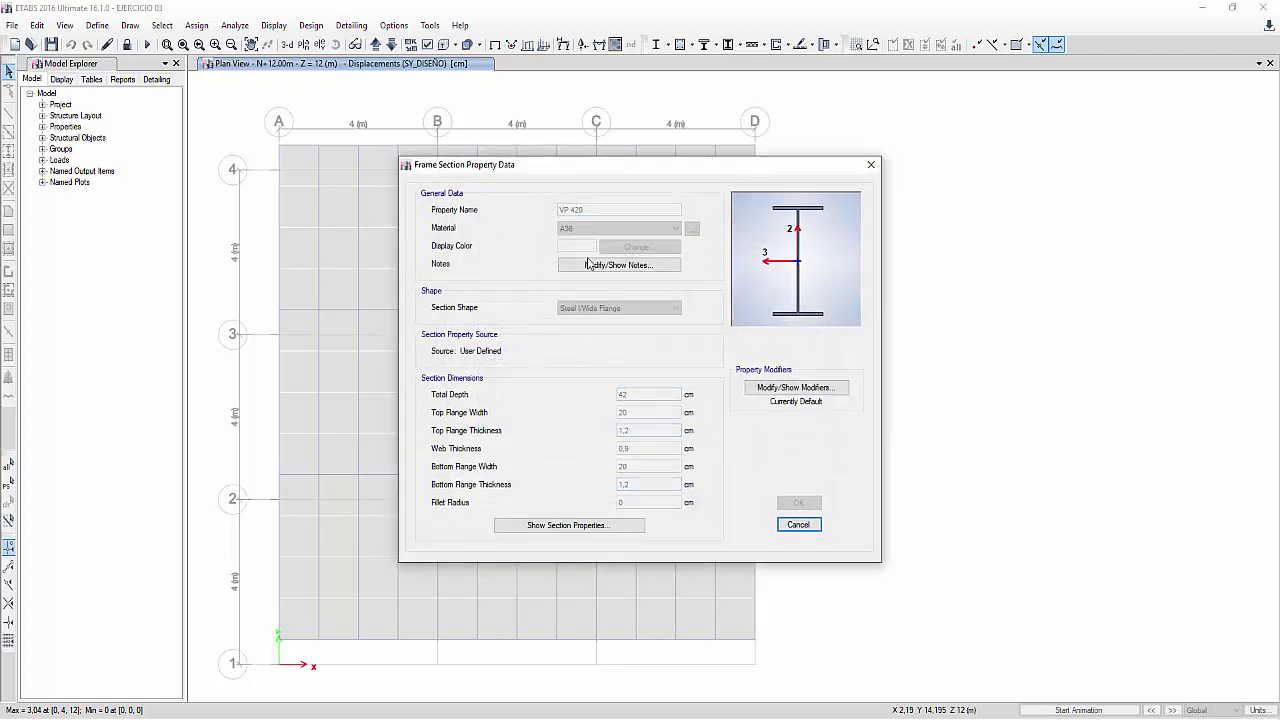
# - Review the section dimensions of frame section VP 200, close the frame properties and display the model in 3-D
pyautogui.click(798, 524)
pyautogui.click(489, 416)
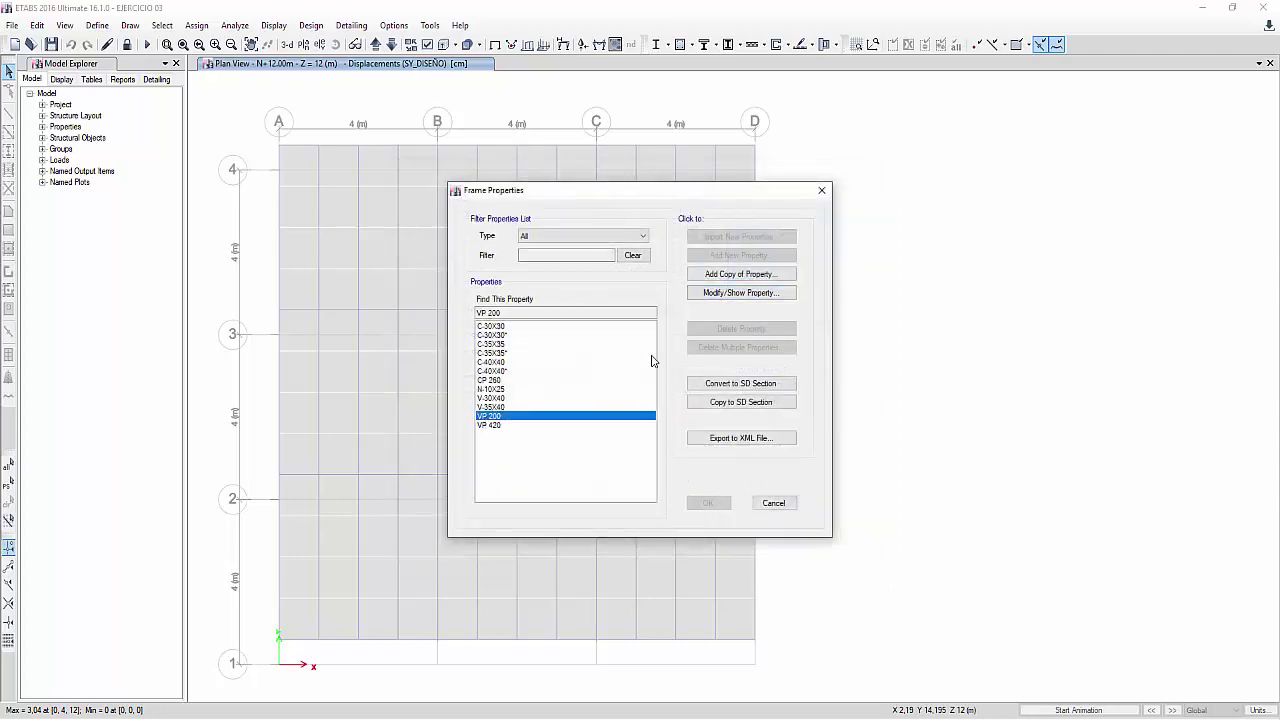
pyautogui.click(700, 298)
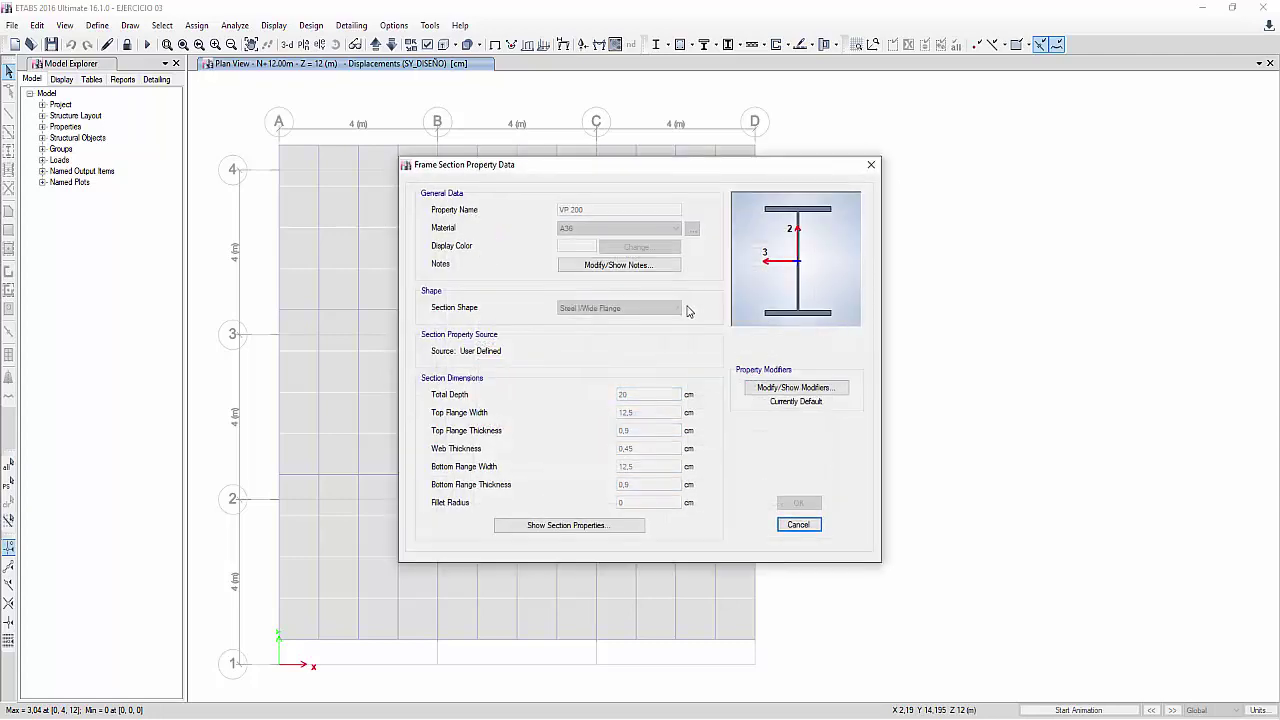
pyautogui.click(798, 524)
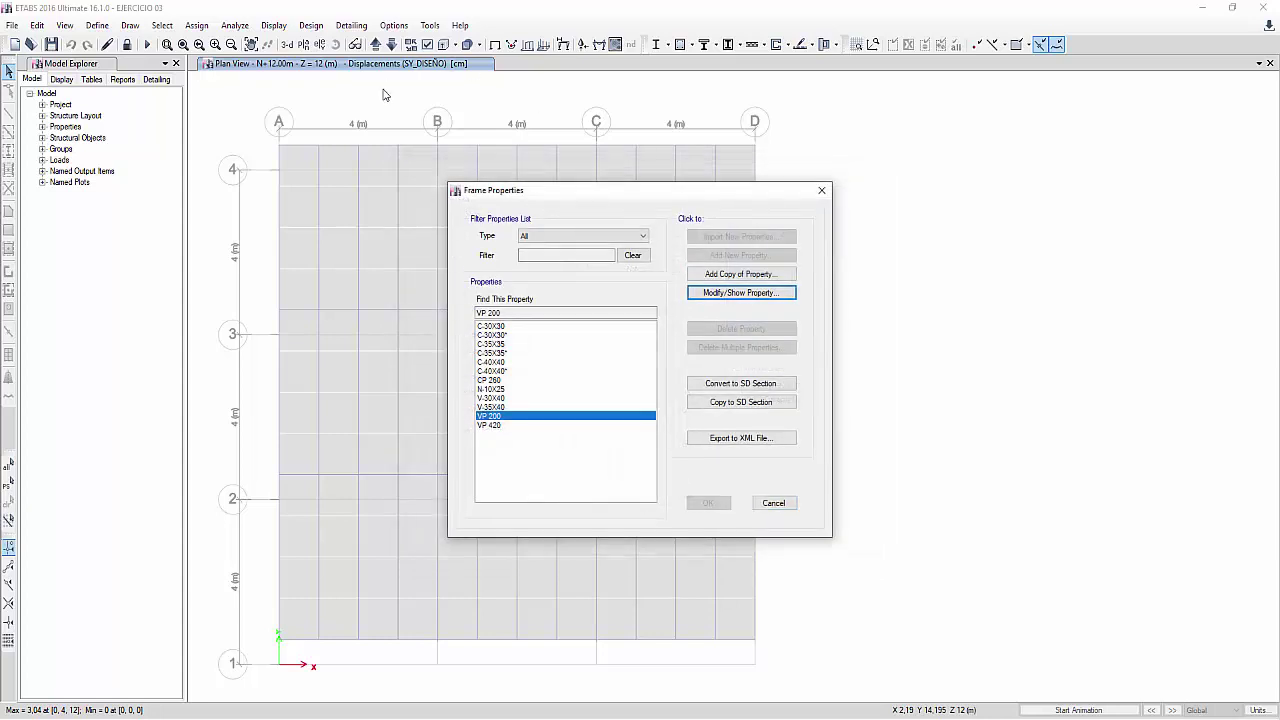
pyautogui.click(772, 503)
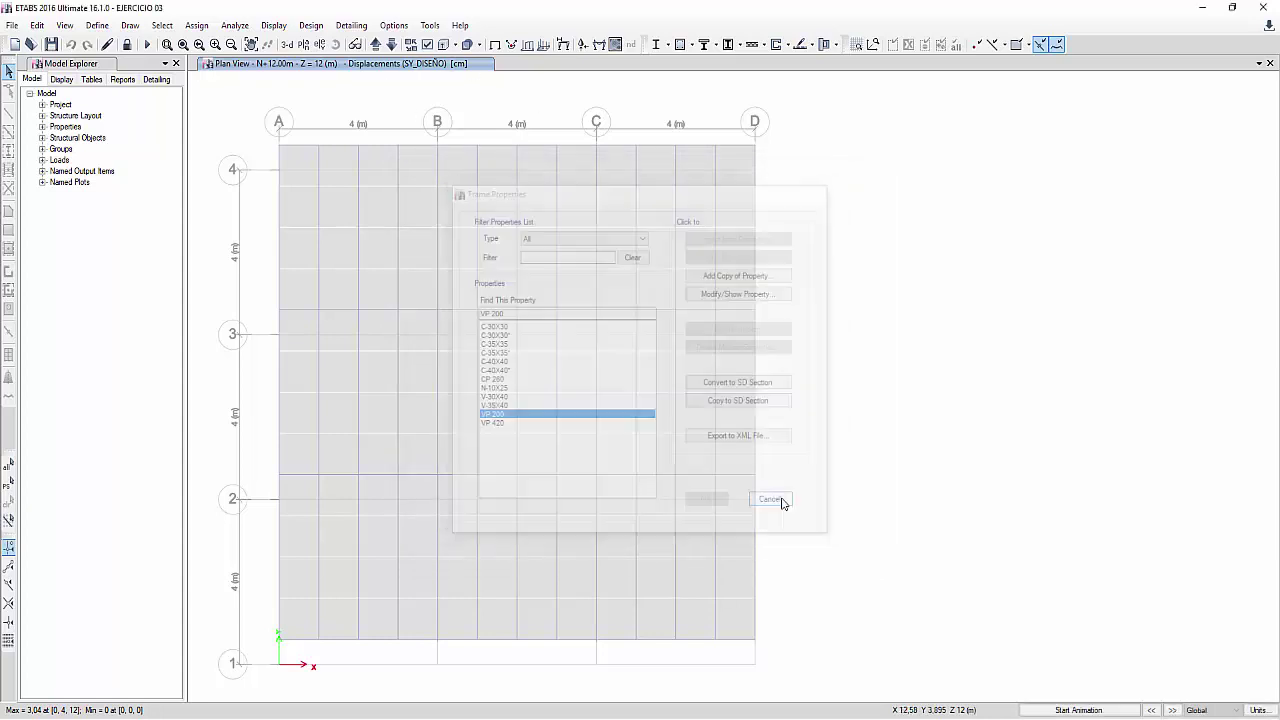
pyautogui.click(287, 44)
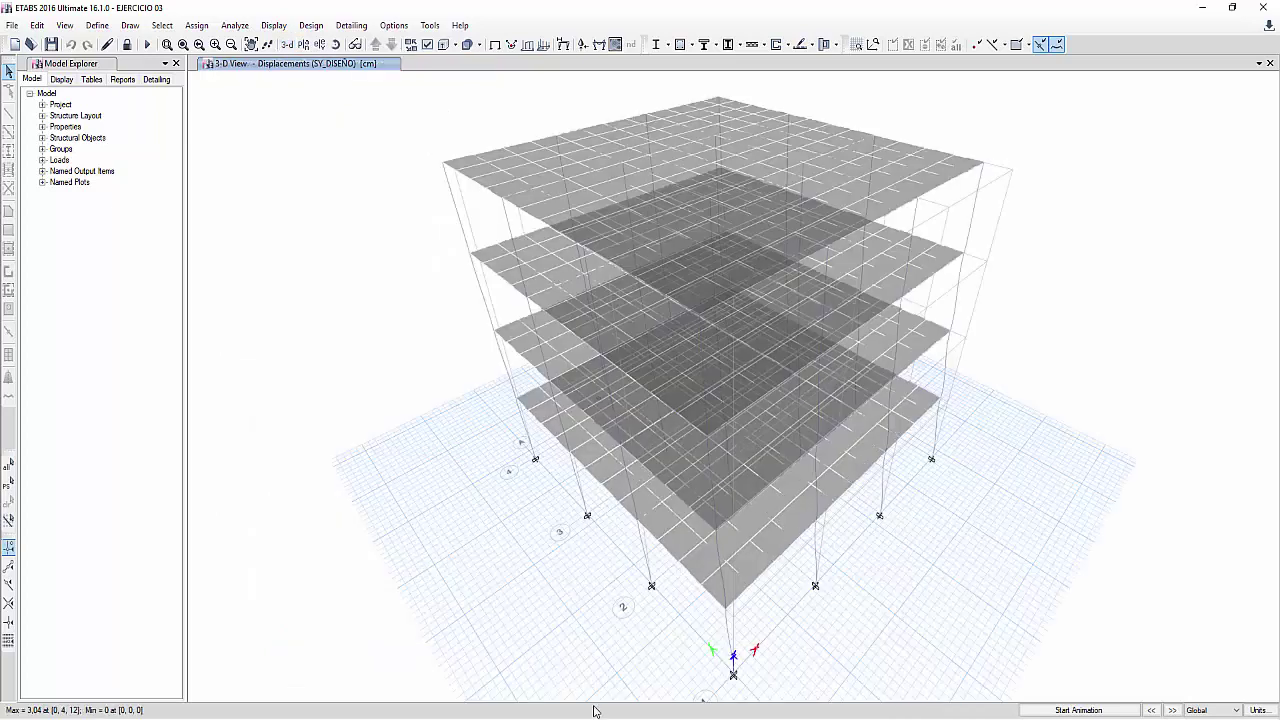
# - Switch to the Analisis y Diseño de Estructuras workbook, maximize it and open the Bilineales en X chart sheet
pyautogui.moveTo(539, 716)
pyautogui.hotkey('alt', 'Tab')
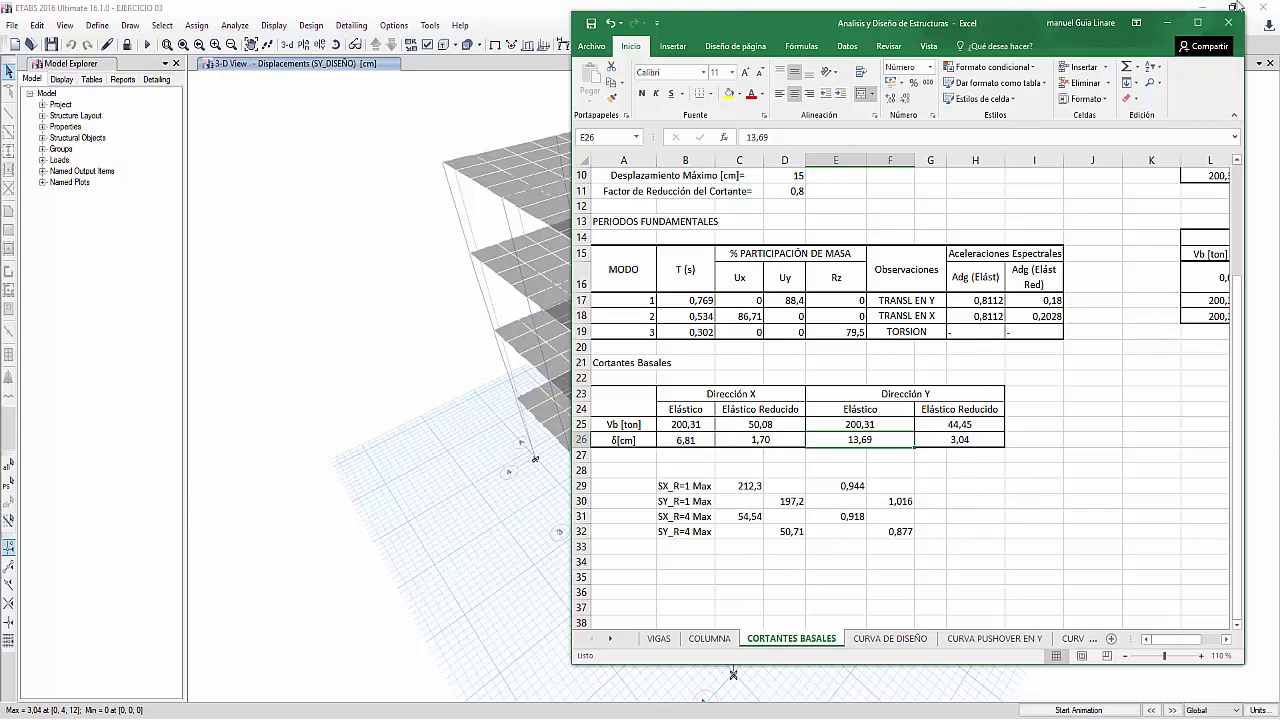
pyautogui.click(1197, 22)
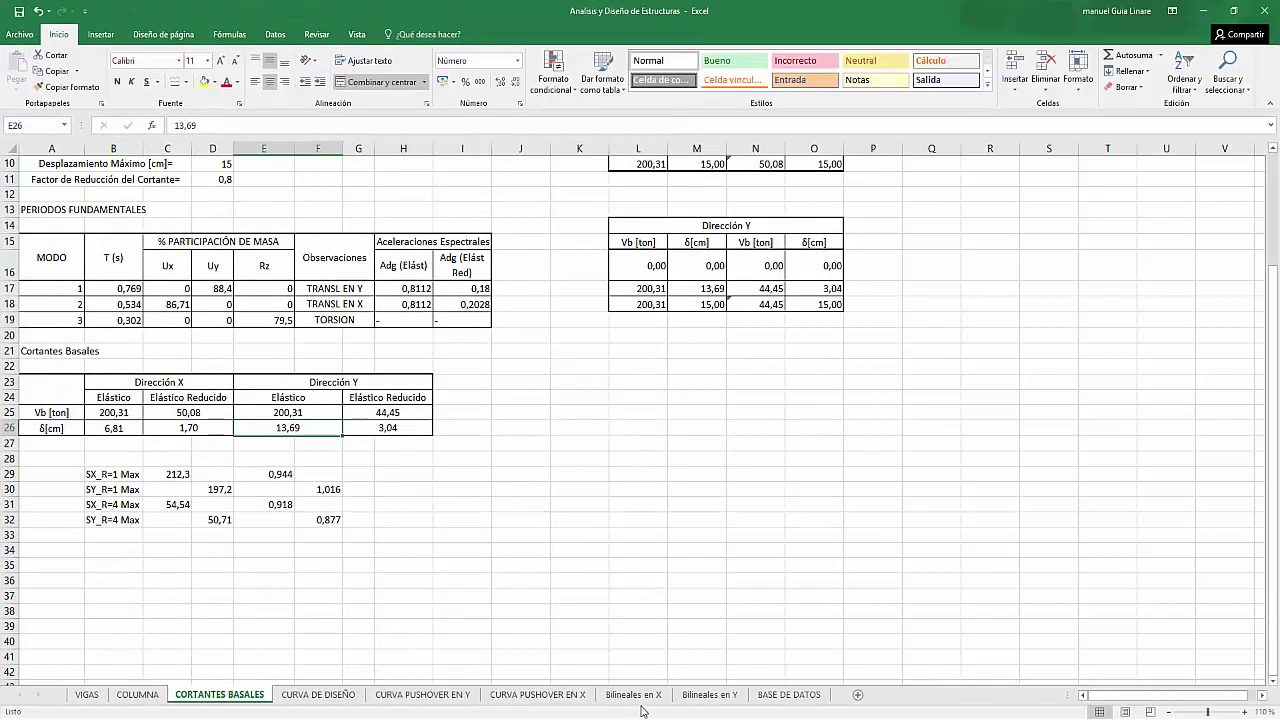
pyautogui.click(633, 694)
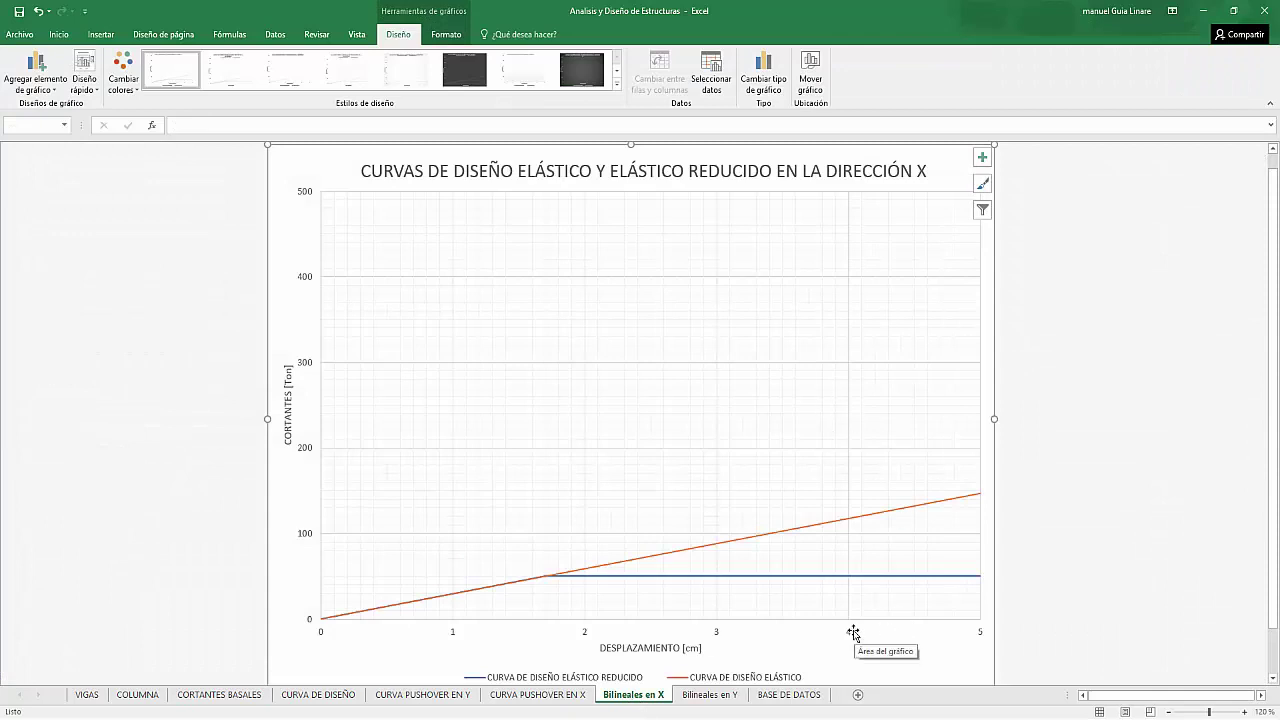
# - Set the maximum of the X-direction chart's horizontal displacement axis to 20 in its axis formatting options
pyautogui.rightClick(850, 634)
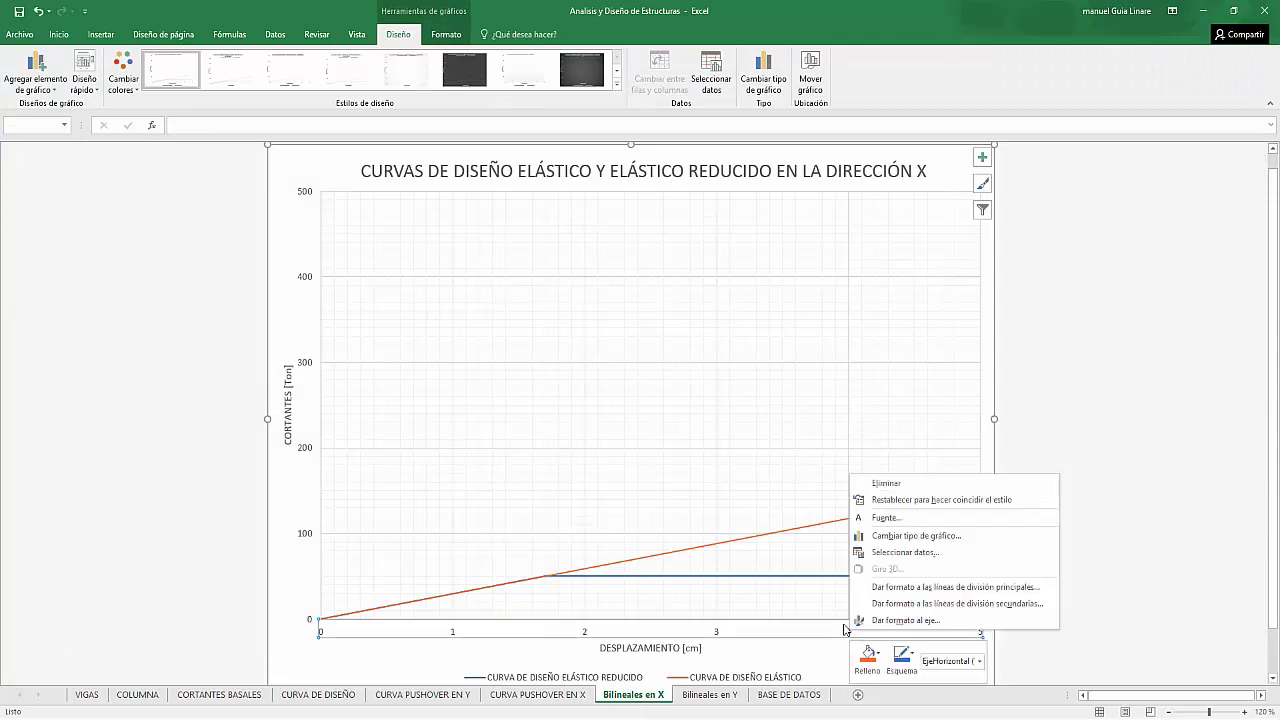
pyautogui.click(900, 588)
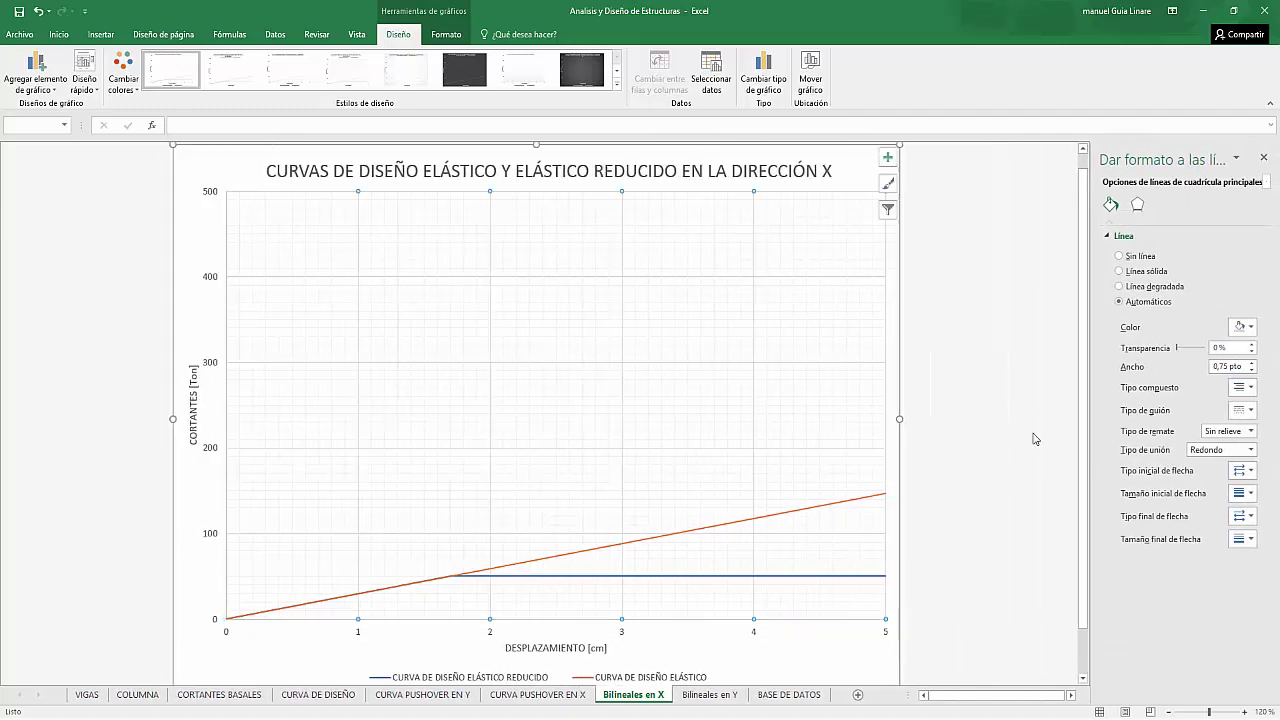
pyautogui.click(1137, 204)
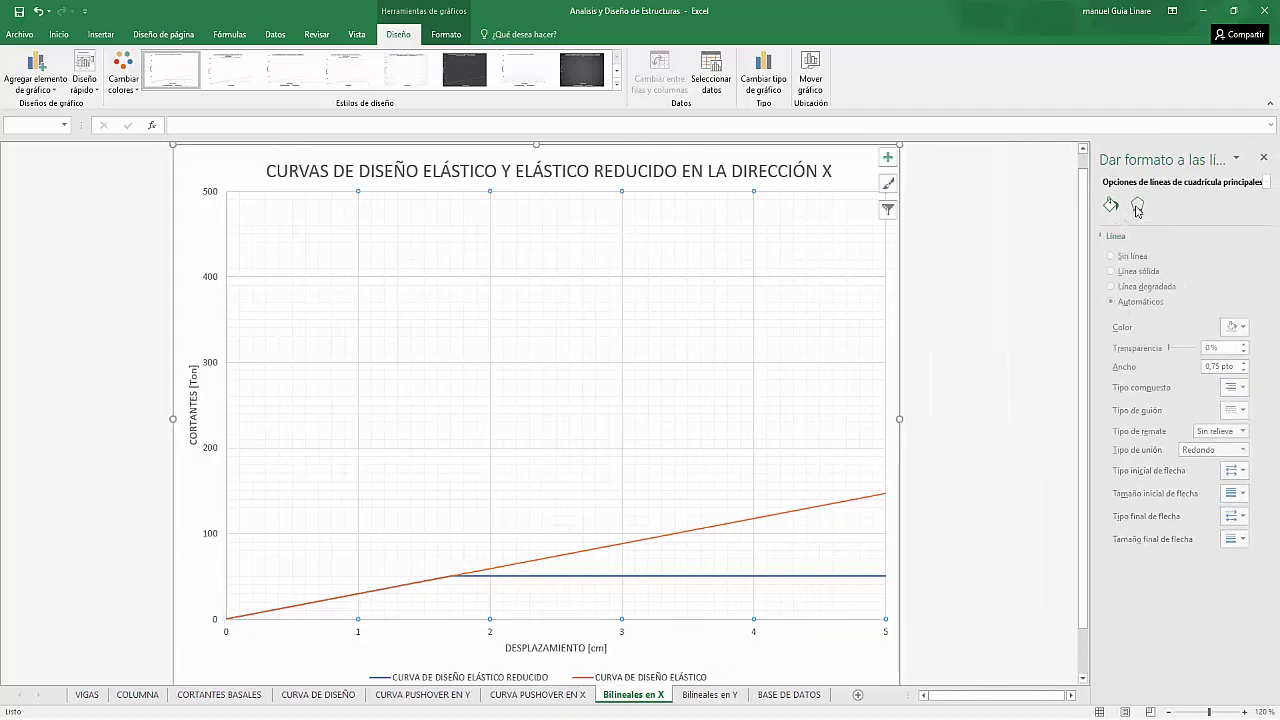
pyautogui.click(1110, 204)
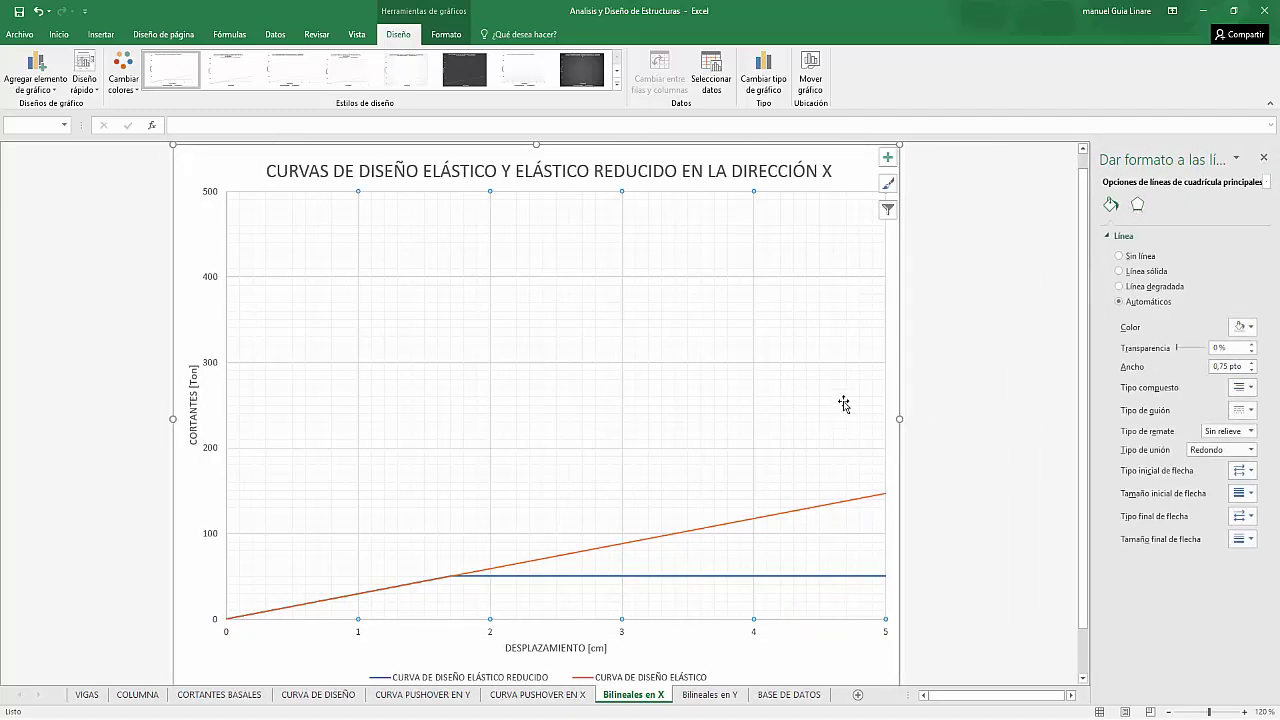
pyautogui.click(626, 680)
pyautogui.click(624, 632)
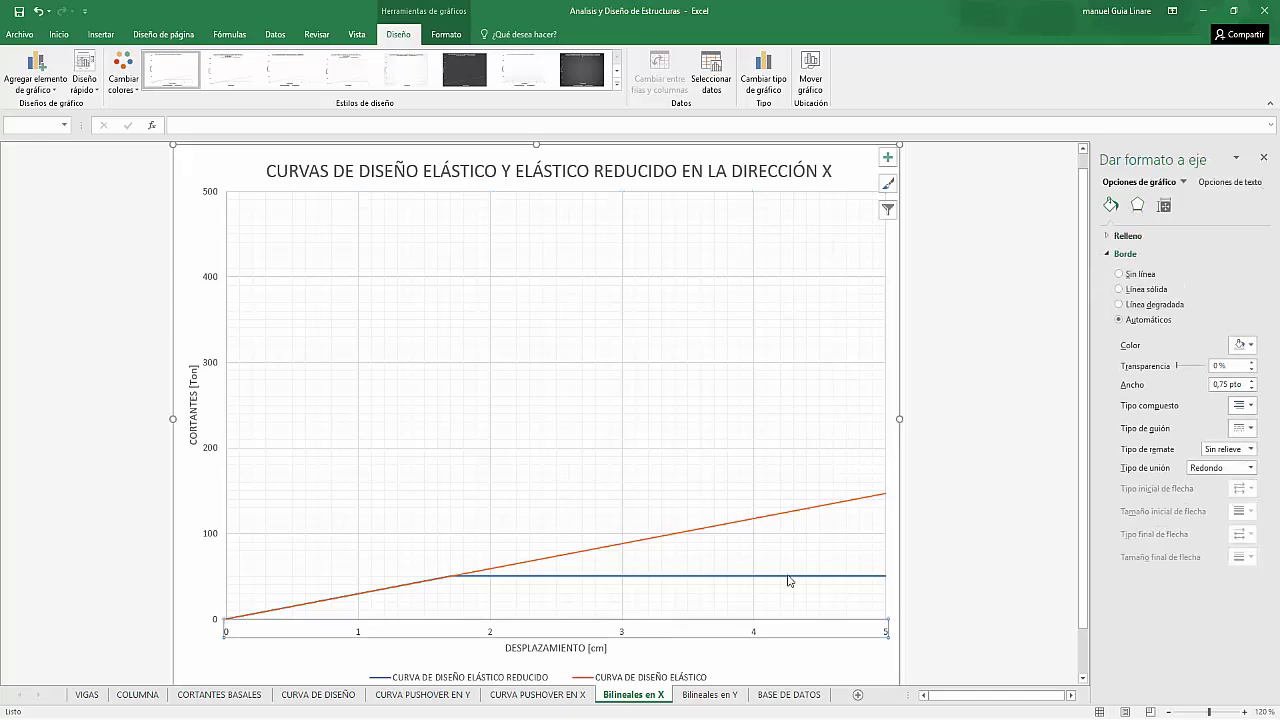
pyautogui.click(1191, 205)
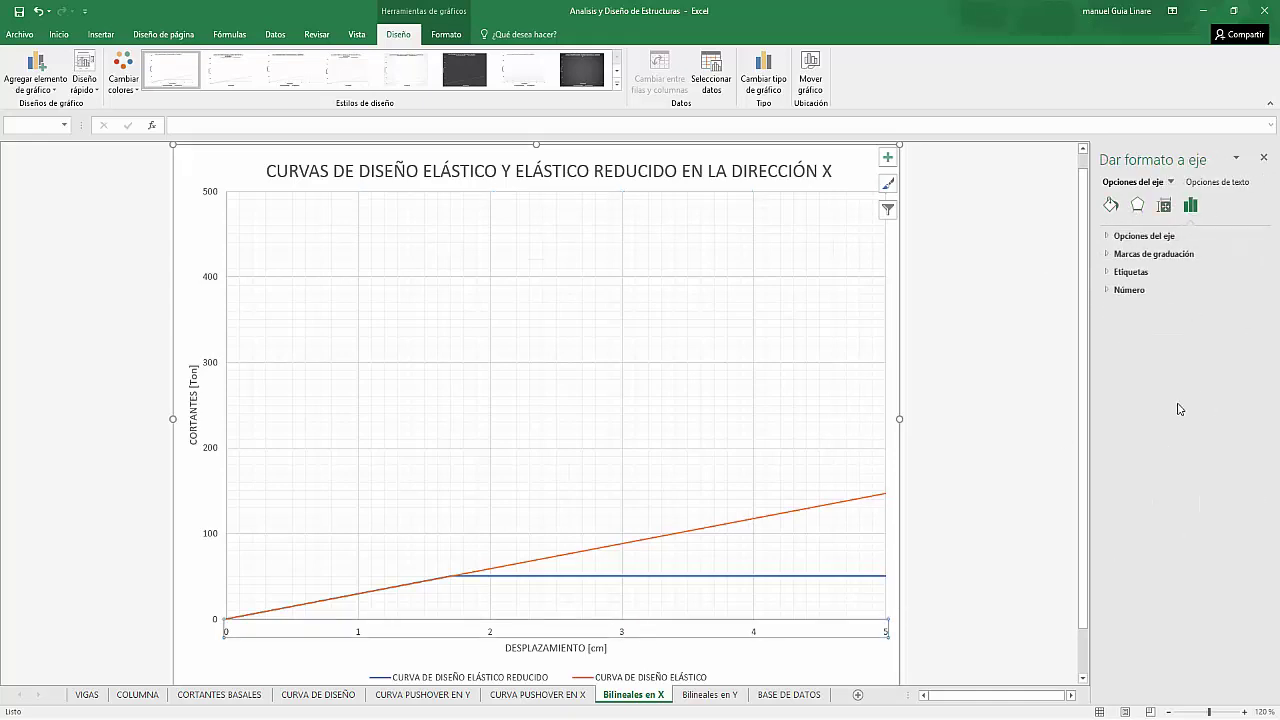
pyautogui.click(1140, 236)
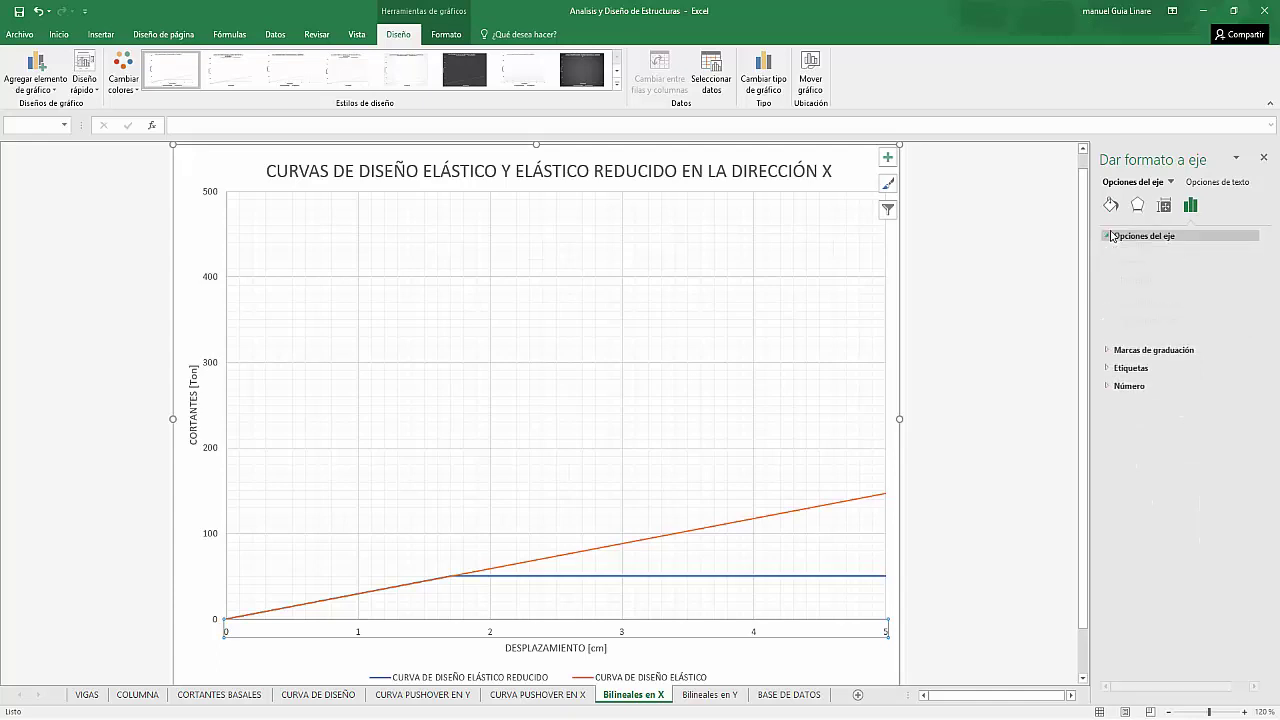
pyautogui.moveTo(1182, 290); pyautogui.dragTo(1139, 296)
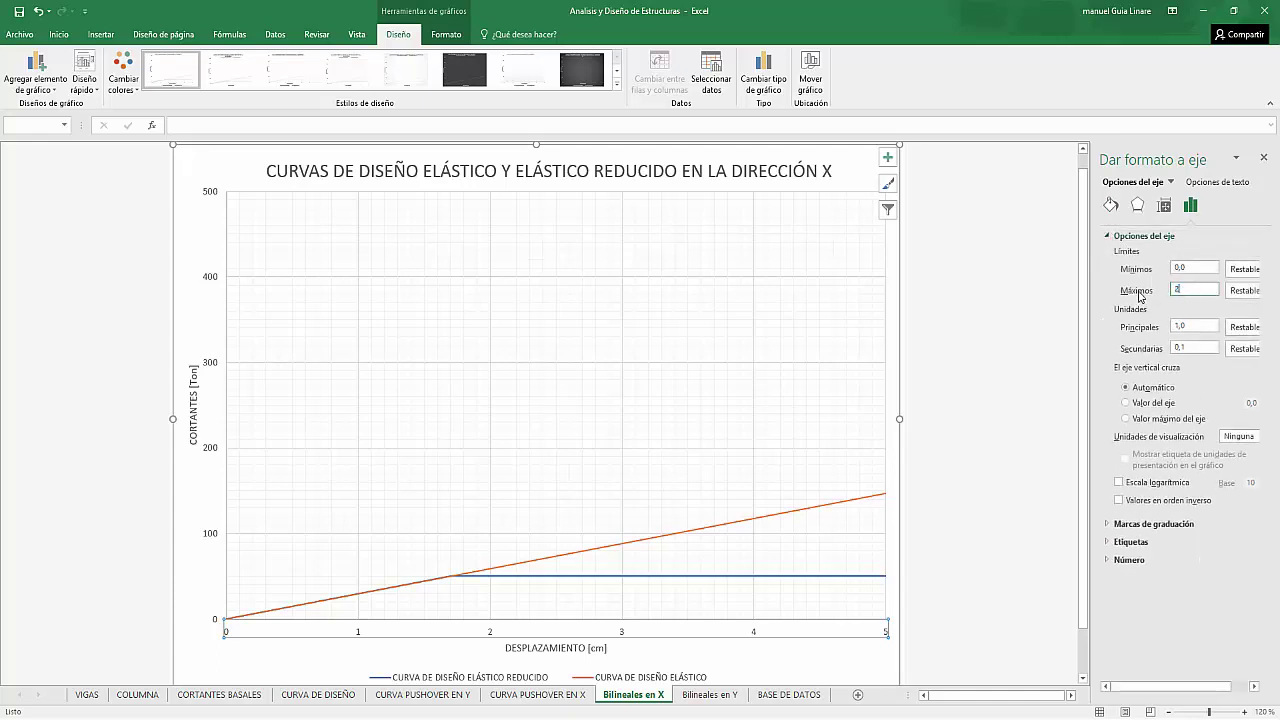
pyautogui.click(1196, 326)
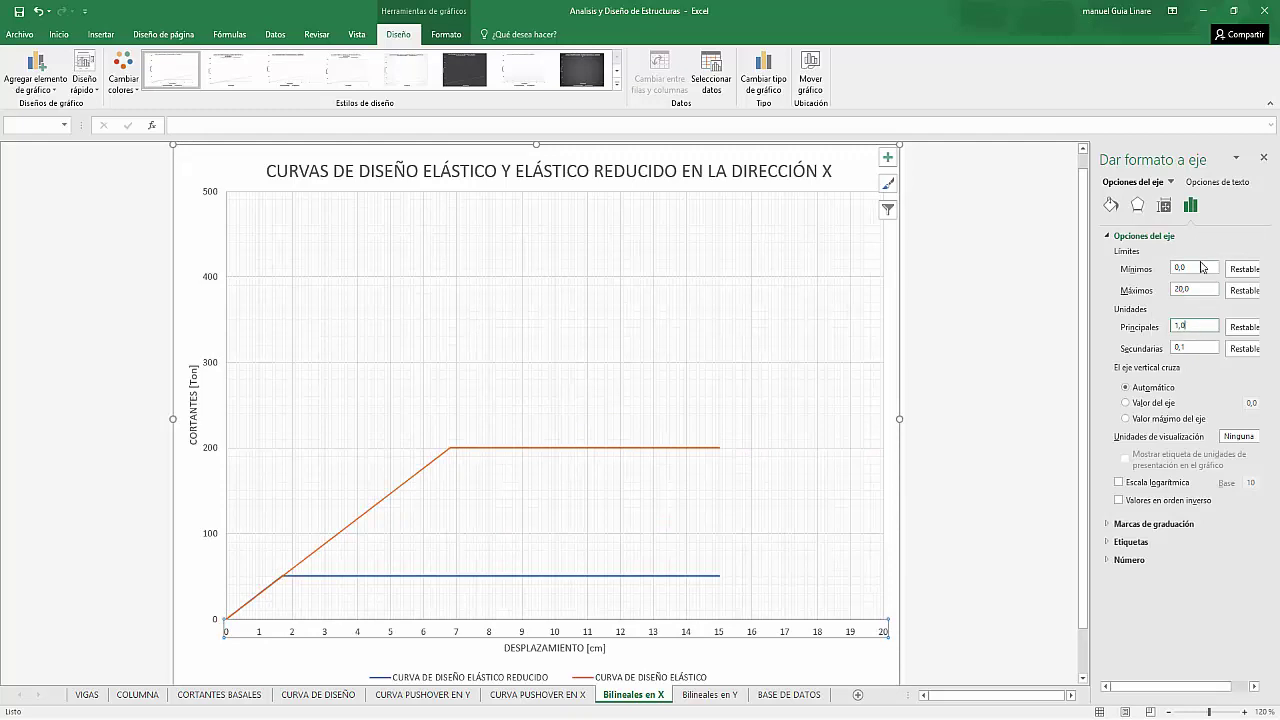
# - Reduce the maximum of the X-direction chart's horizontal displacement axis to 15
pyautogui.moveTo(1199, 288); pyautogui.dragTo(1160, 295)
pyautogui.write('1')
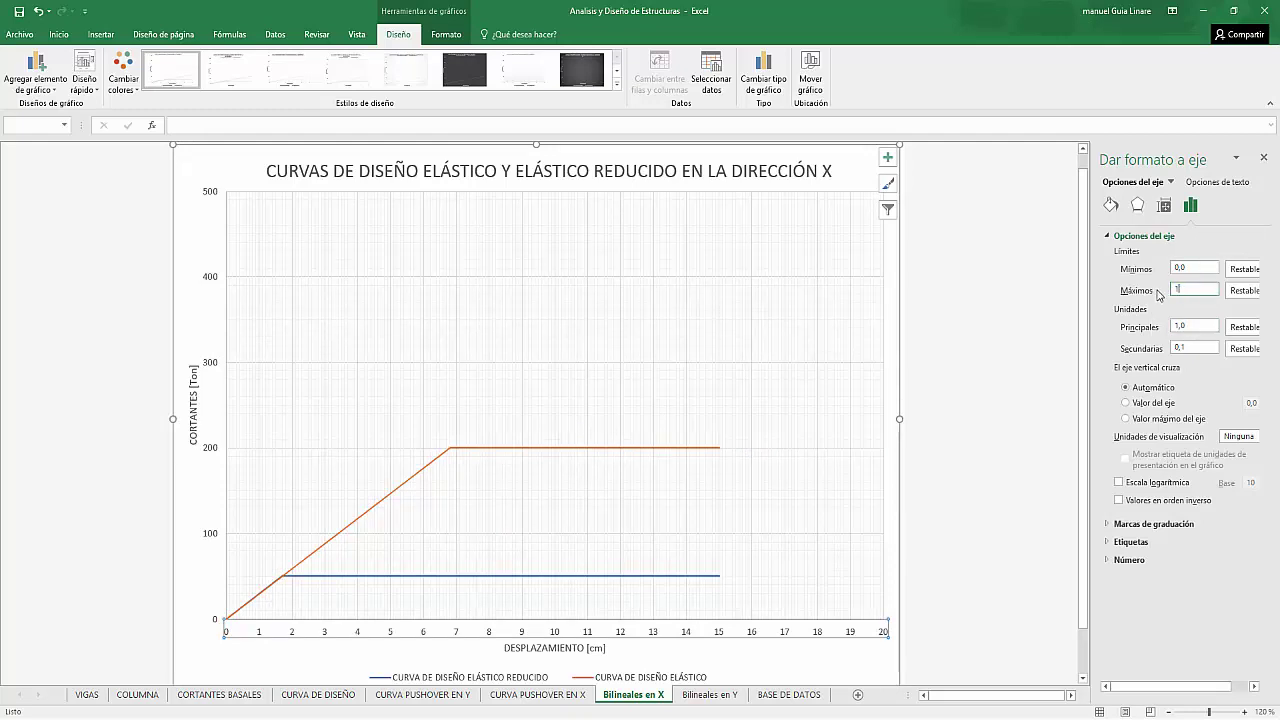
pyautogui.write('5')
pyautogui.click(1196, 326)
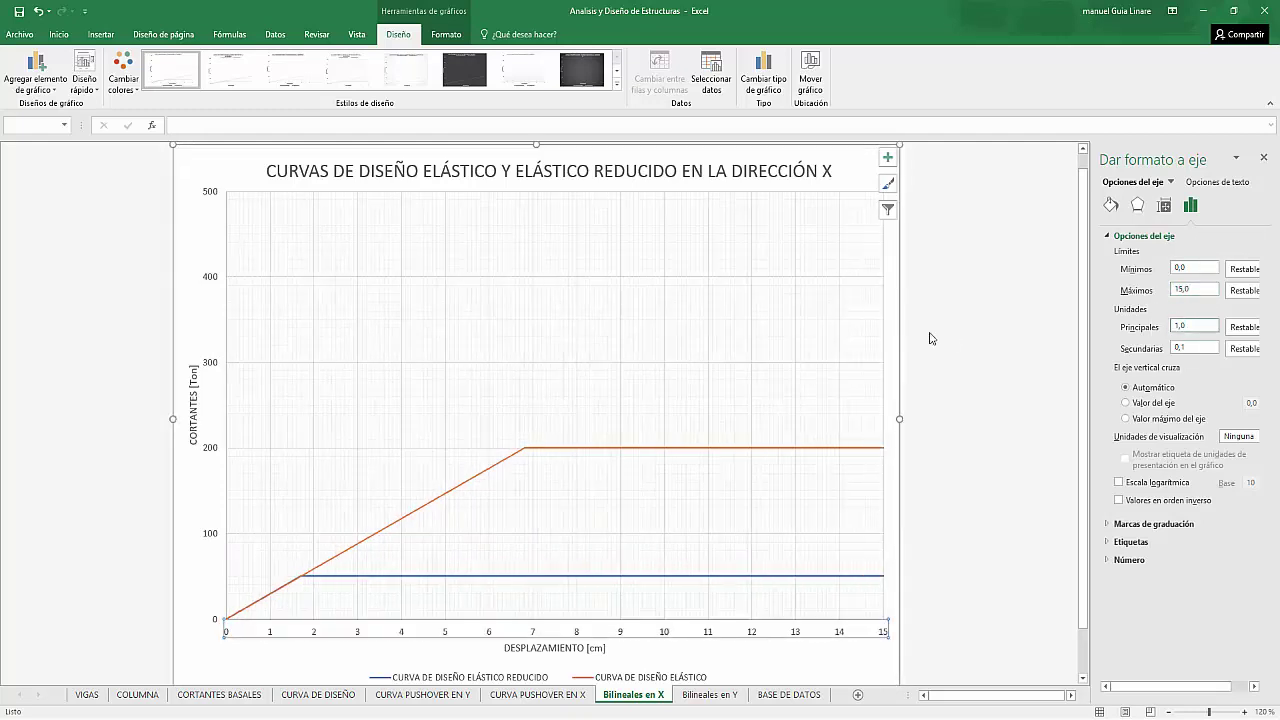
# - Set the maximum of the X-direction chart's vertical shear axis to 400, and lower it to 300
pyautogui.click(205, 366)
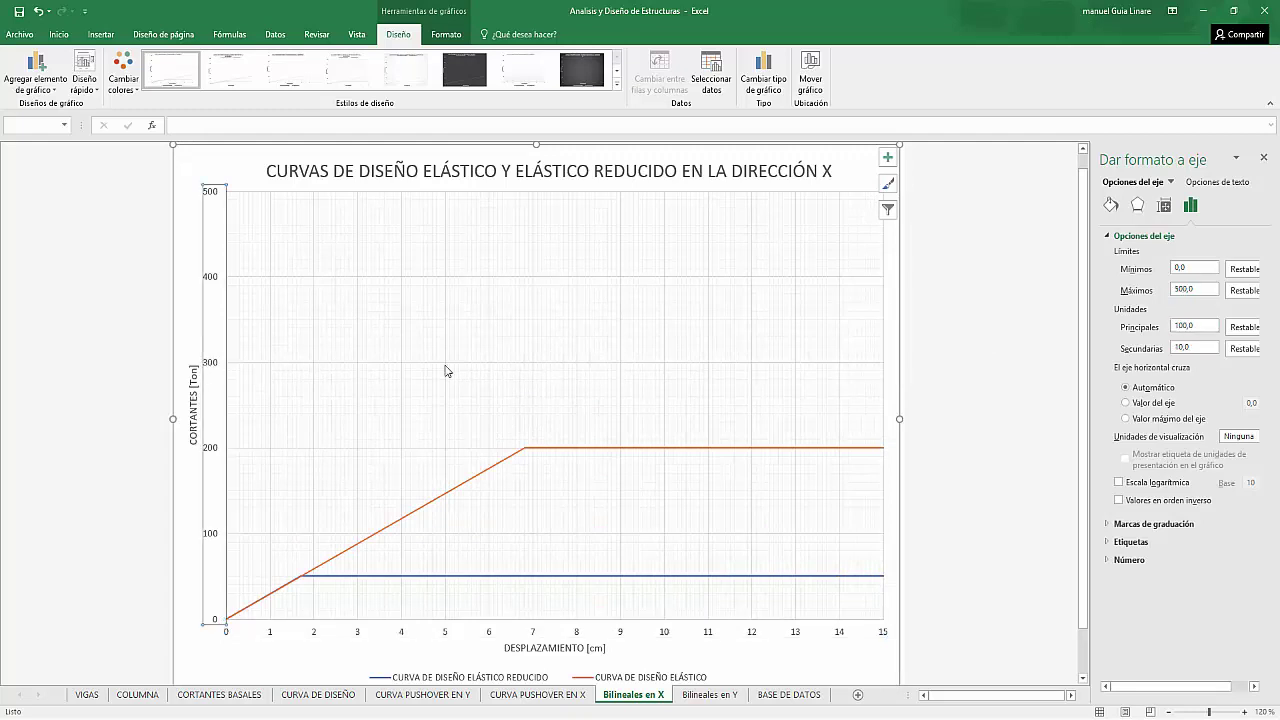
pyautogui.moveTo(1202, 289); pyautogui.dragTo(1137, 297)
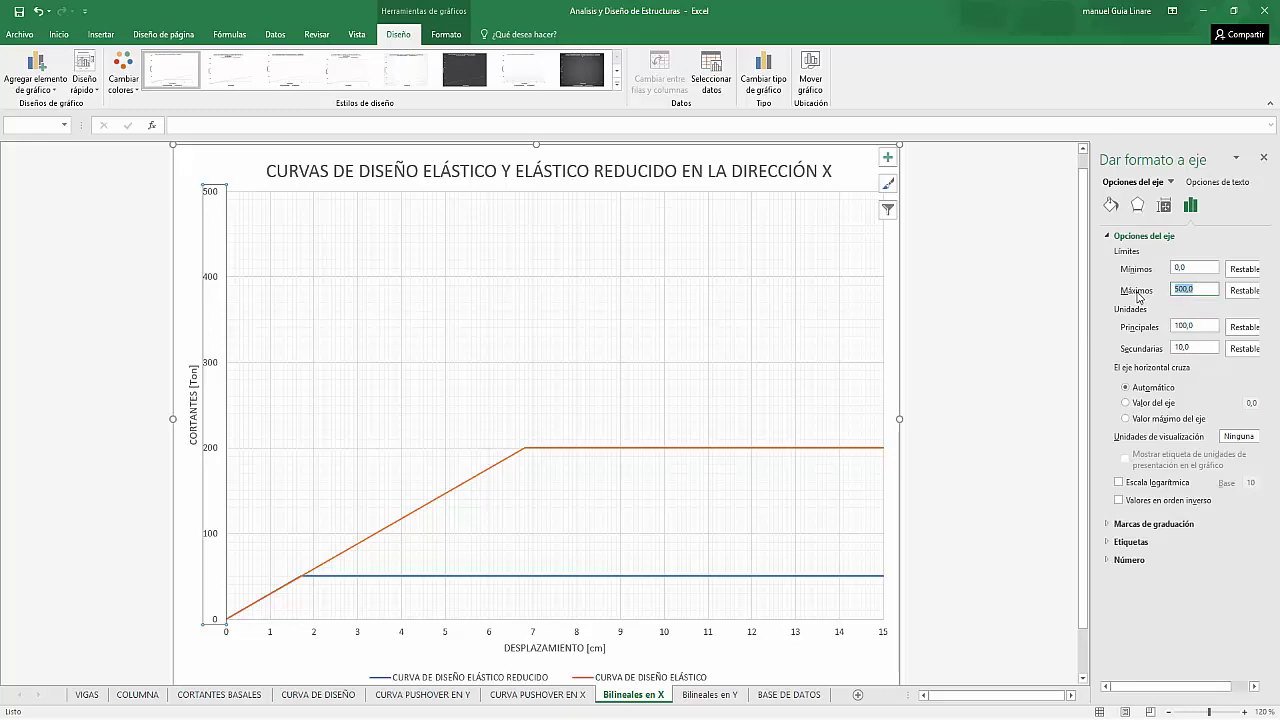
pyautogui.write('400')
pyautogui.press('Return')
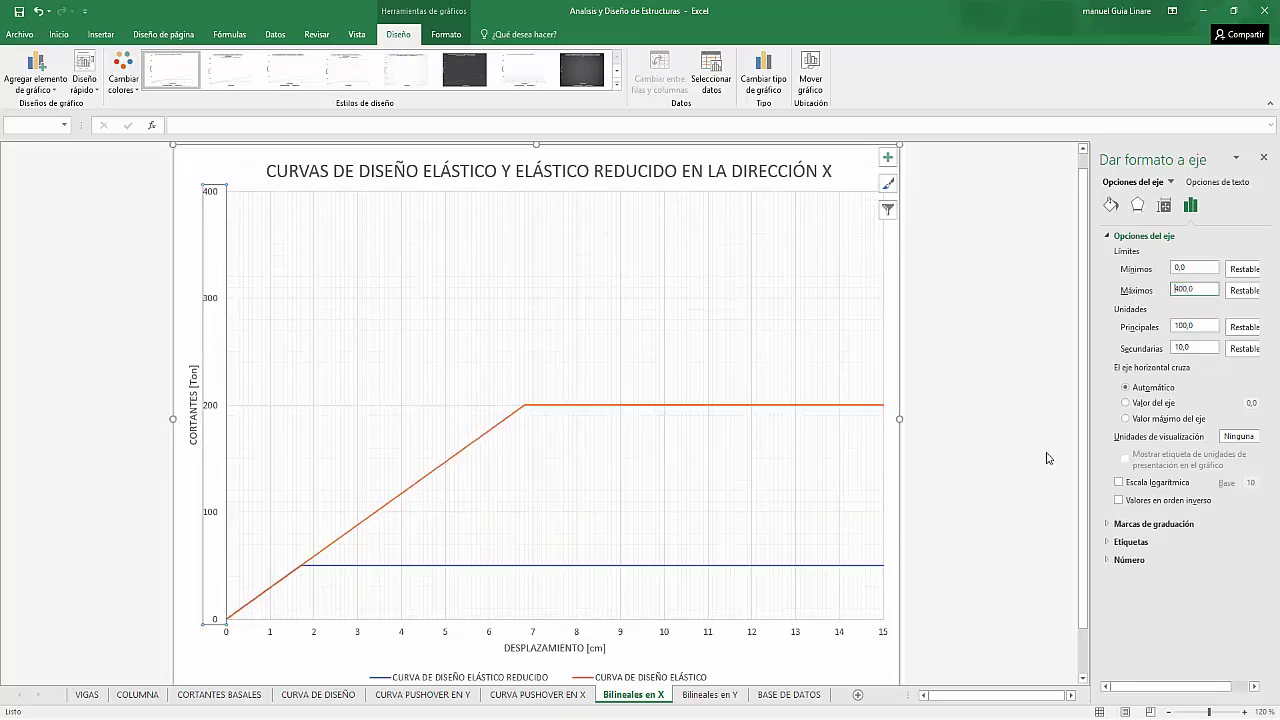
pyautogui.moveTo(1196, 289); pyautogui.dragTo(1115, 286)
pyautogui.write('300')
pyautogui.press('Return')
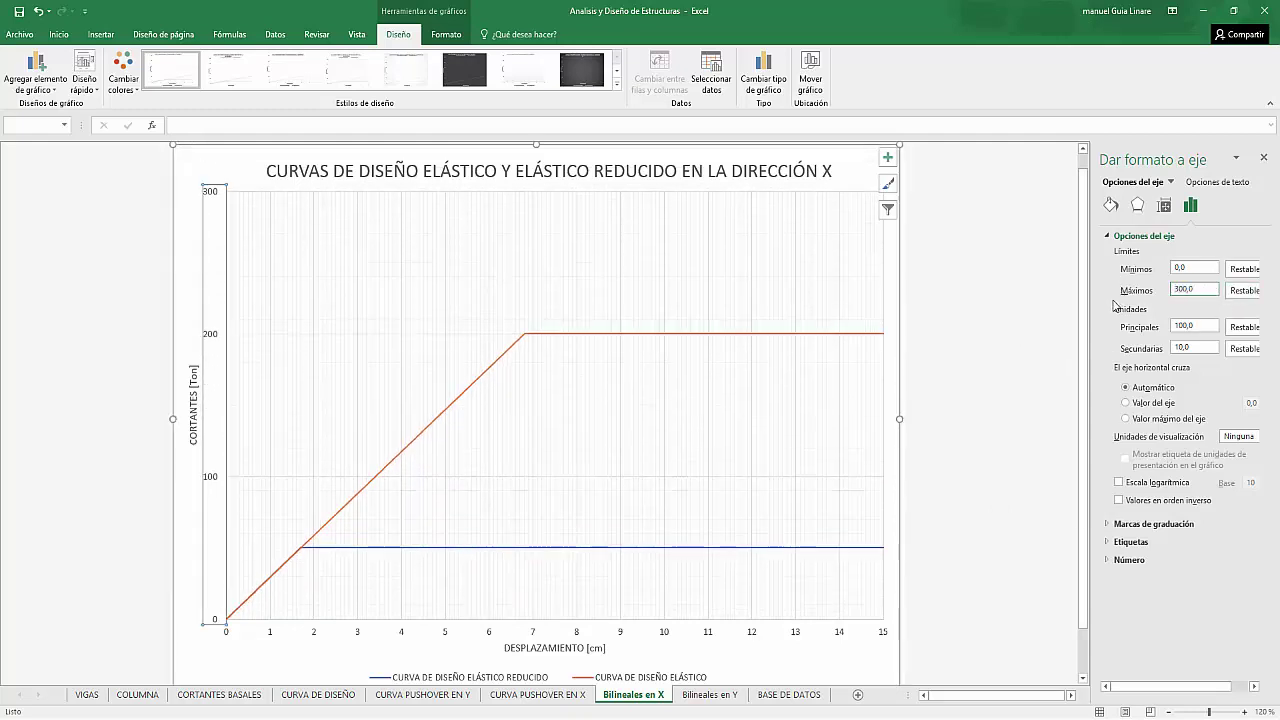
pyautogui.click(991, 354)
# - Switch to the RESULTADOS EJERCICIO 1 presentation in PowerPoint and paste the screen capture of the X-direction chart onto slide 8
pyautogui.moveTo(611, 550)
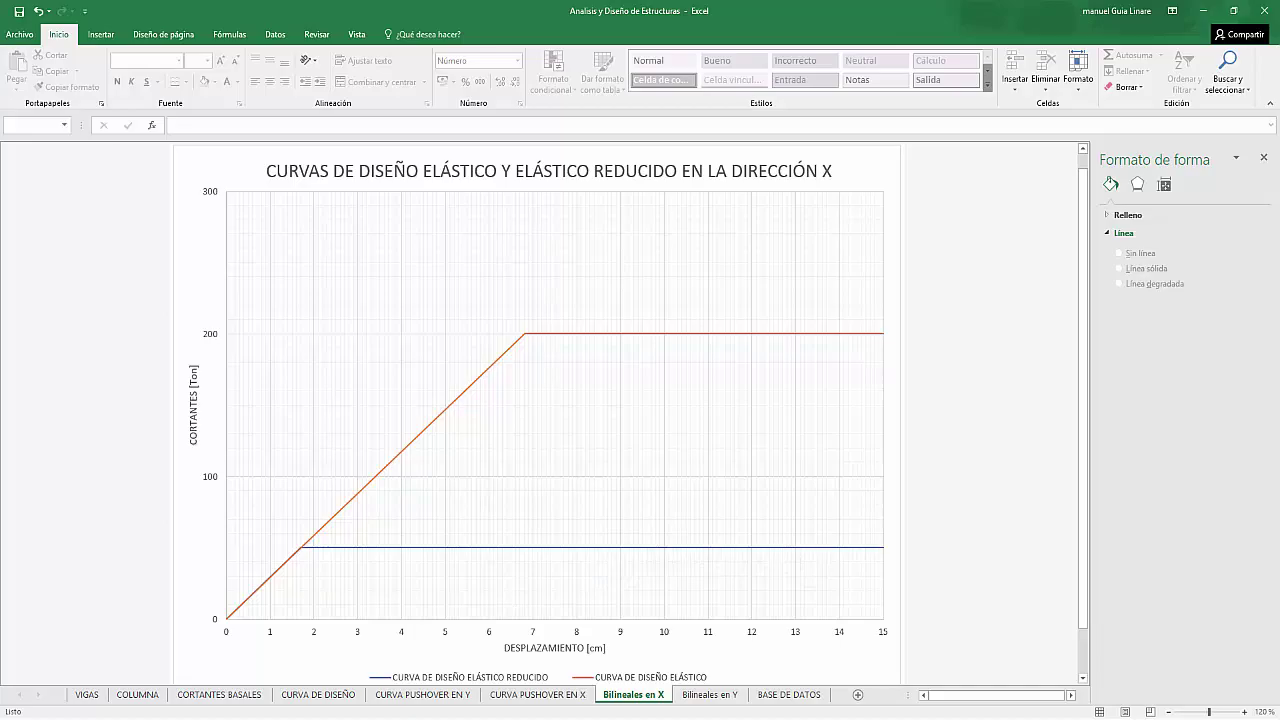
pyautogui.hotkey('alt', 'Tab')
pyautogui.click(879, 344)
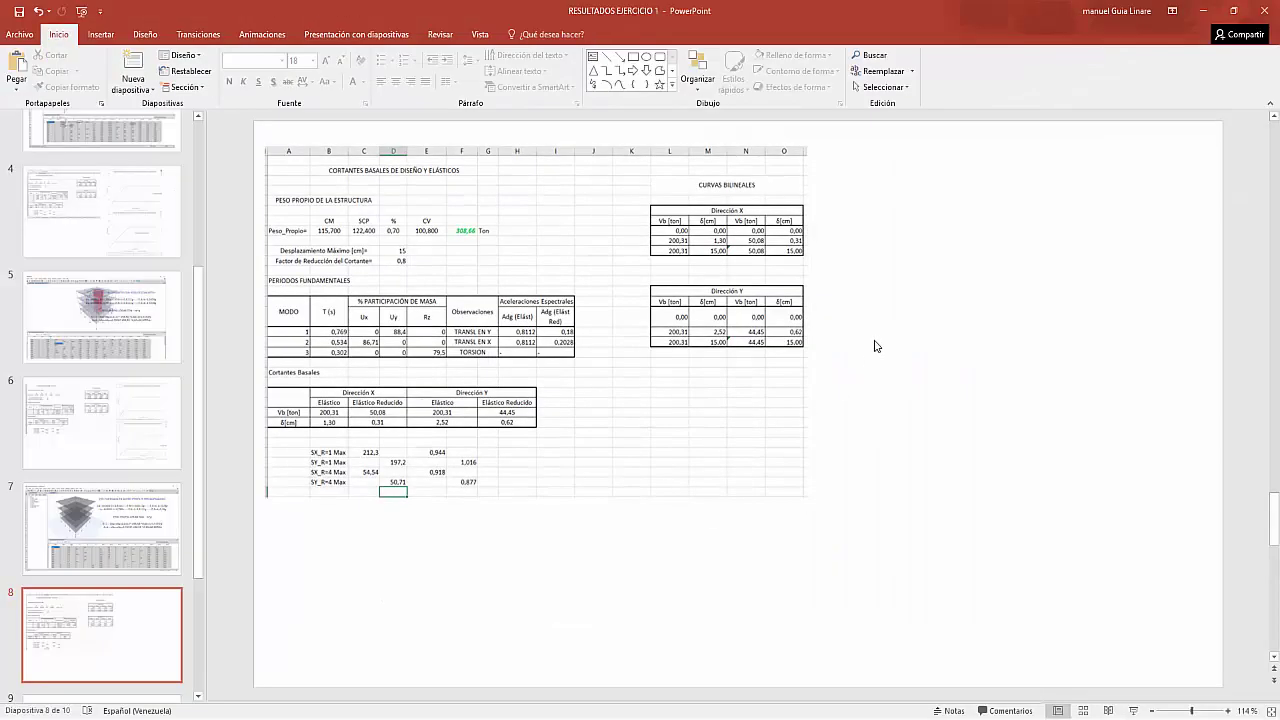
pyautogui.hotkey('ctrl', 'v')
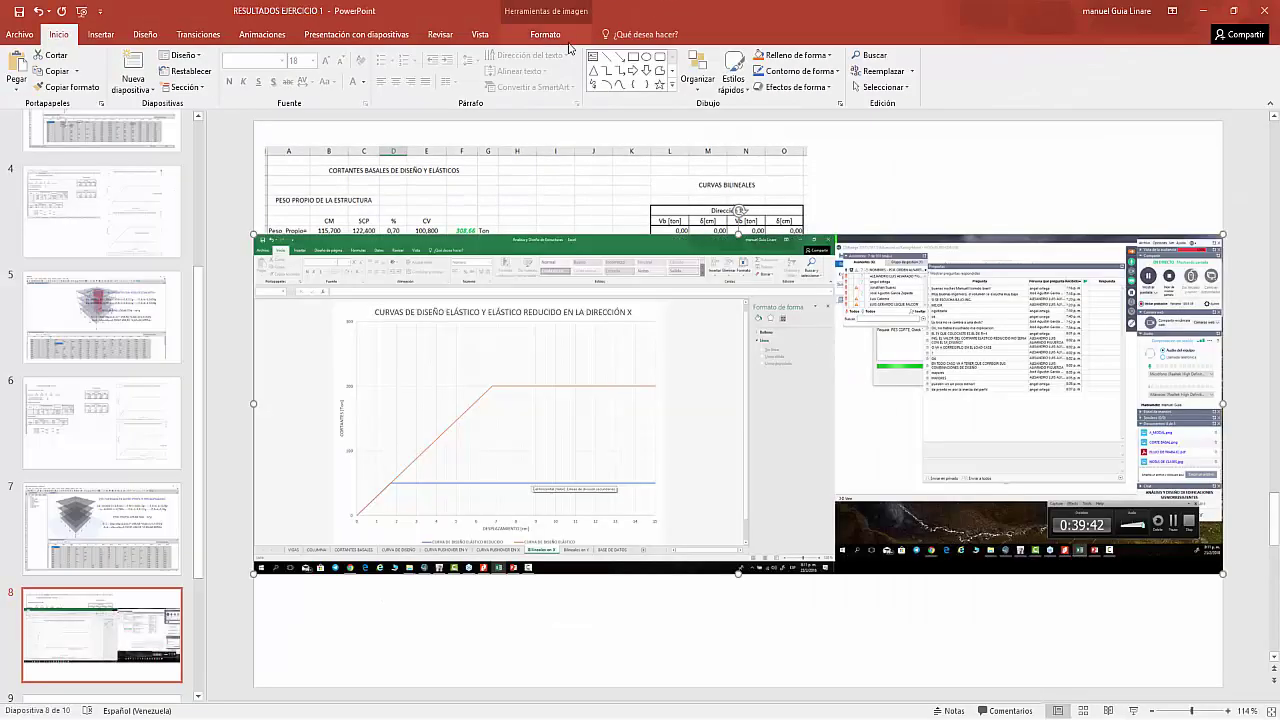
# - Crop the pasted screen capture to the X-direction curve chart and place it beside the bilinear curve tables
pyautogui.click(578, 42)
pyautogui.click(1111, 70)
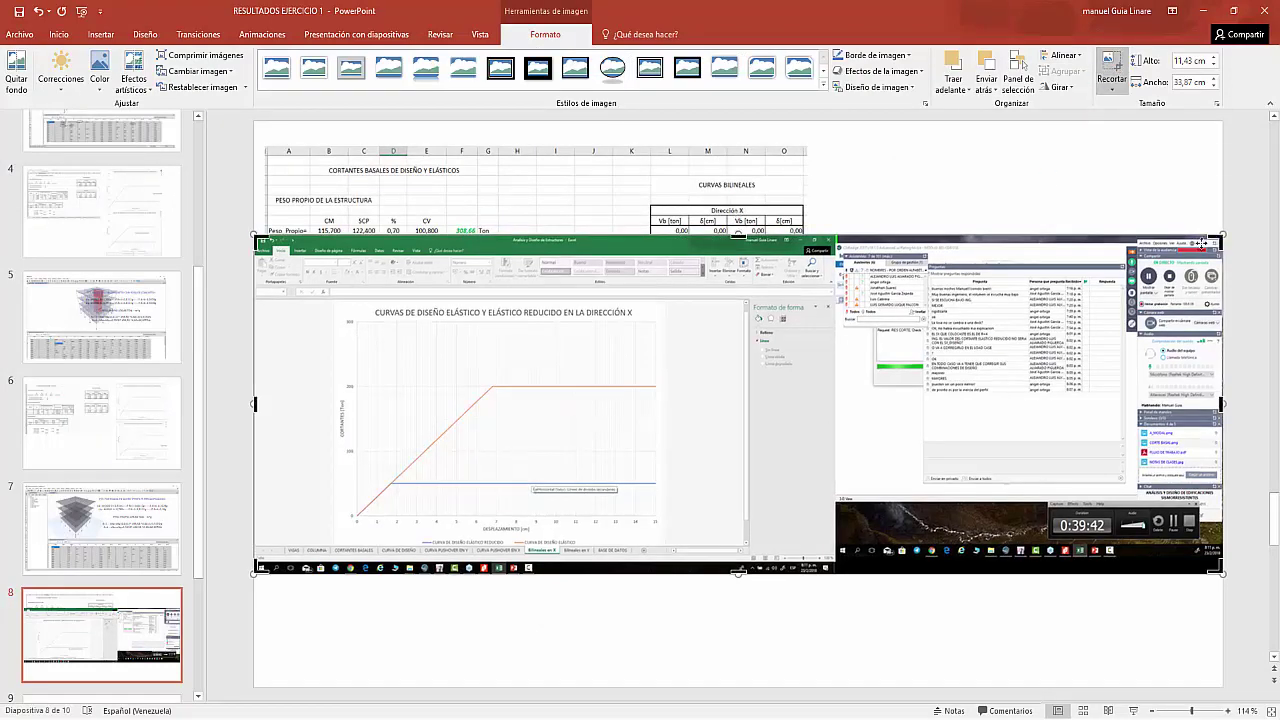
pyautogui.moveTo(1219, 237); pyautogui.dragTo(662, 297)
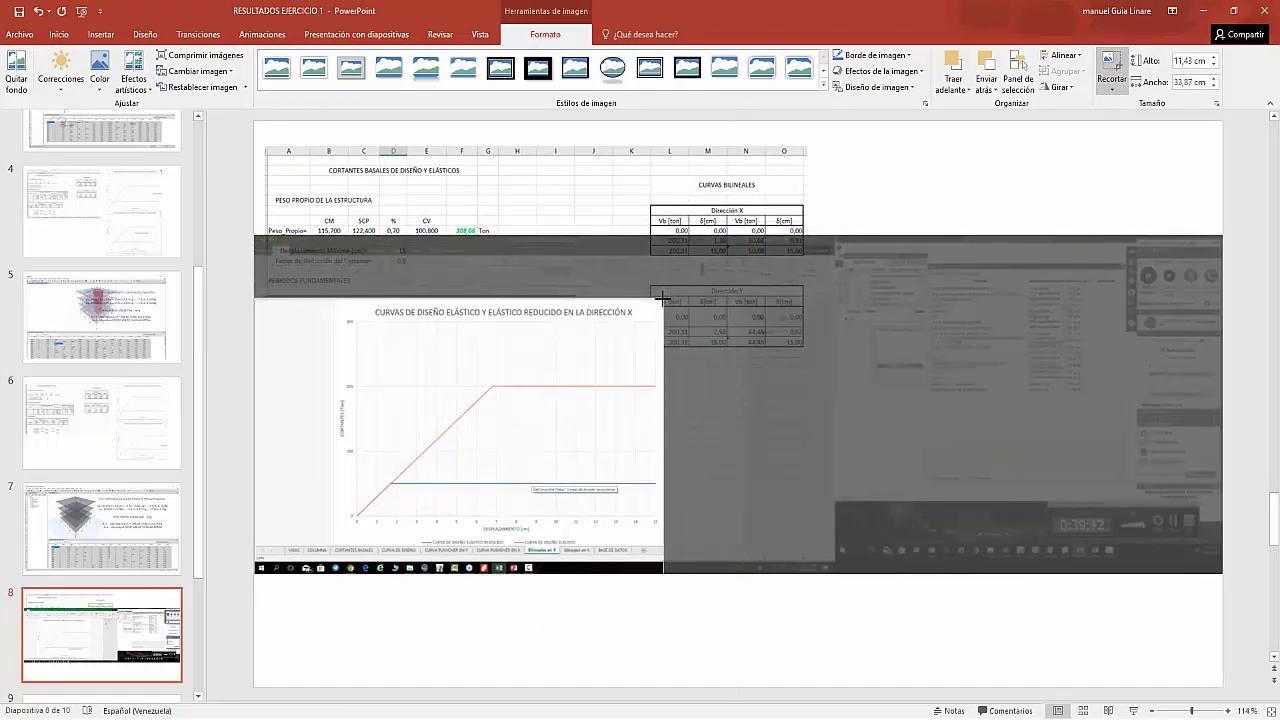
pyautogui.moveTo(257, 572); pyautogui.dragTo(311, 557)
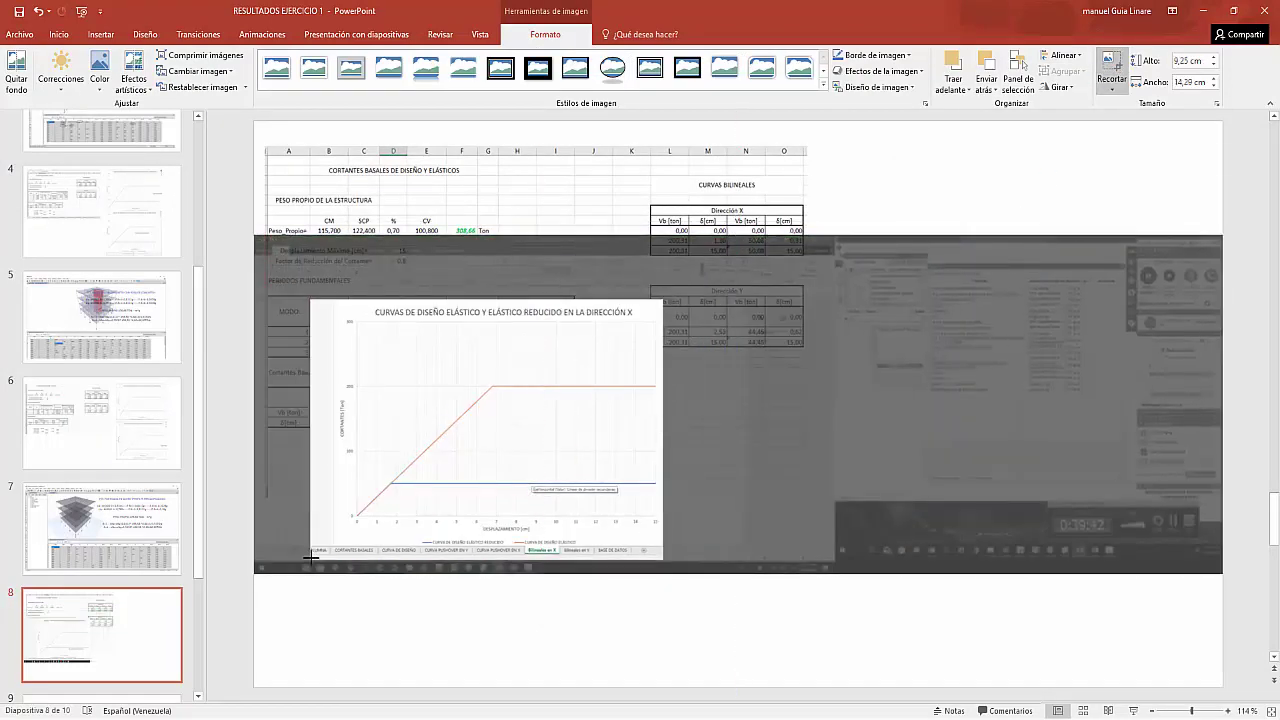
pyautogui.click(517, 666)
pyautogui.moveTo(583, 353); pyautogui.dragTo(943, 271)
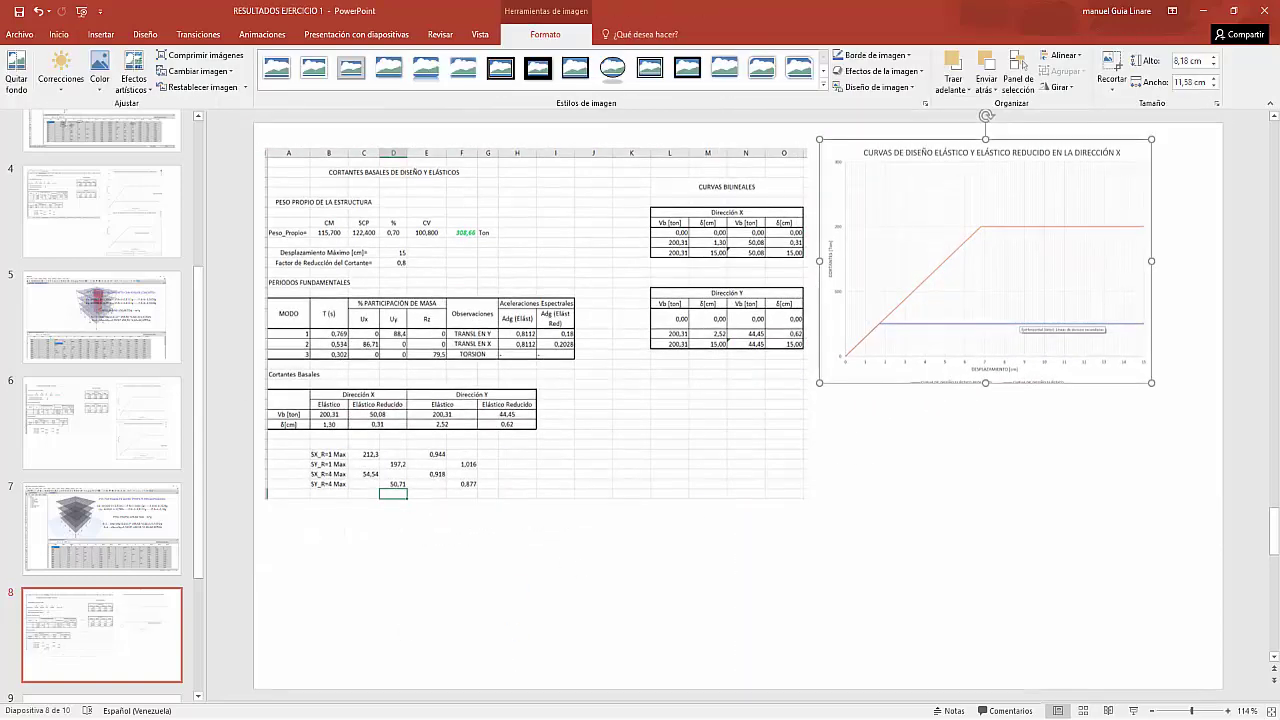
# - Return to the workbook, open the Bilineales en Y chart sheet and set its horizontal displacement axis maximum to 15
pyautogui.click(1203, 10)
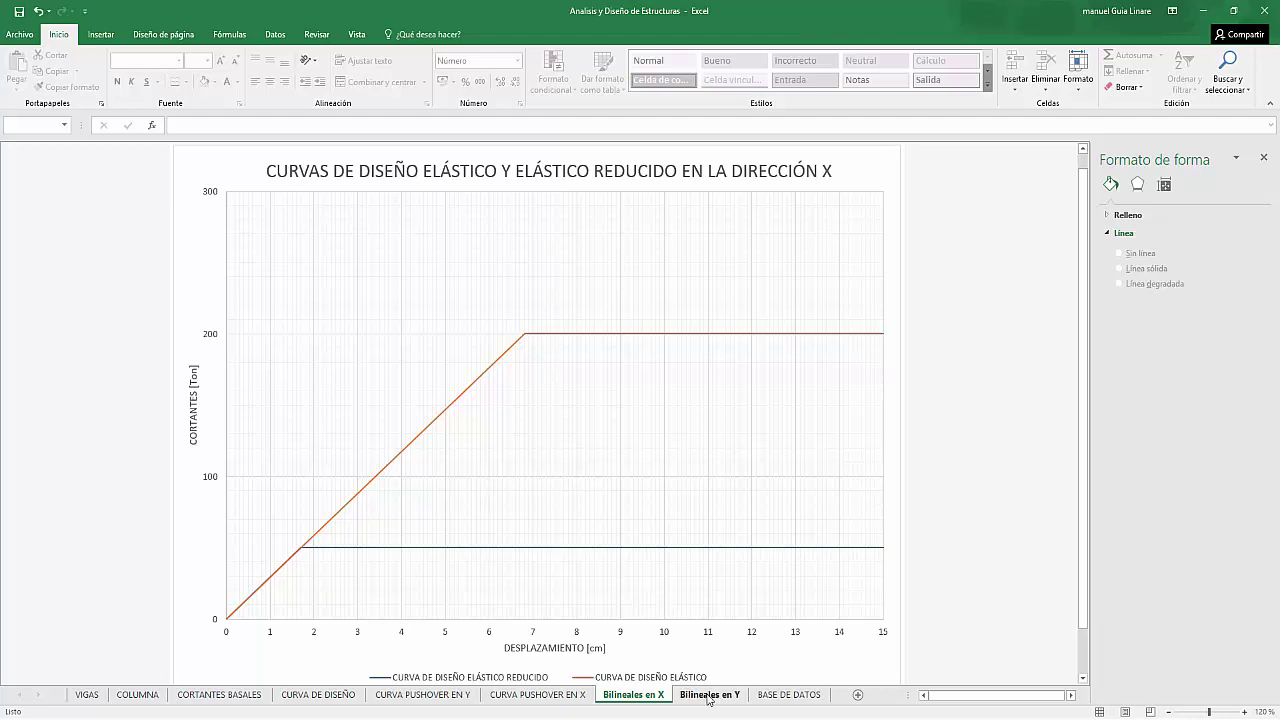
pyautogui.click(708, 696)
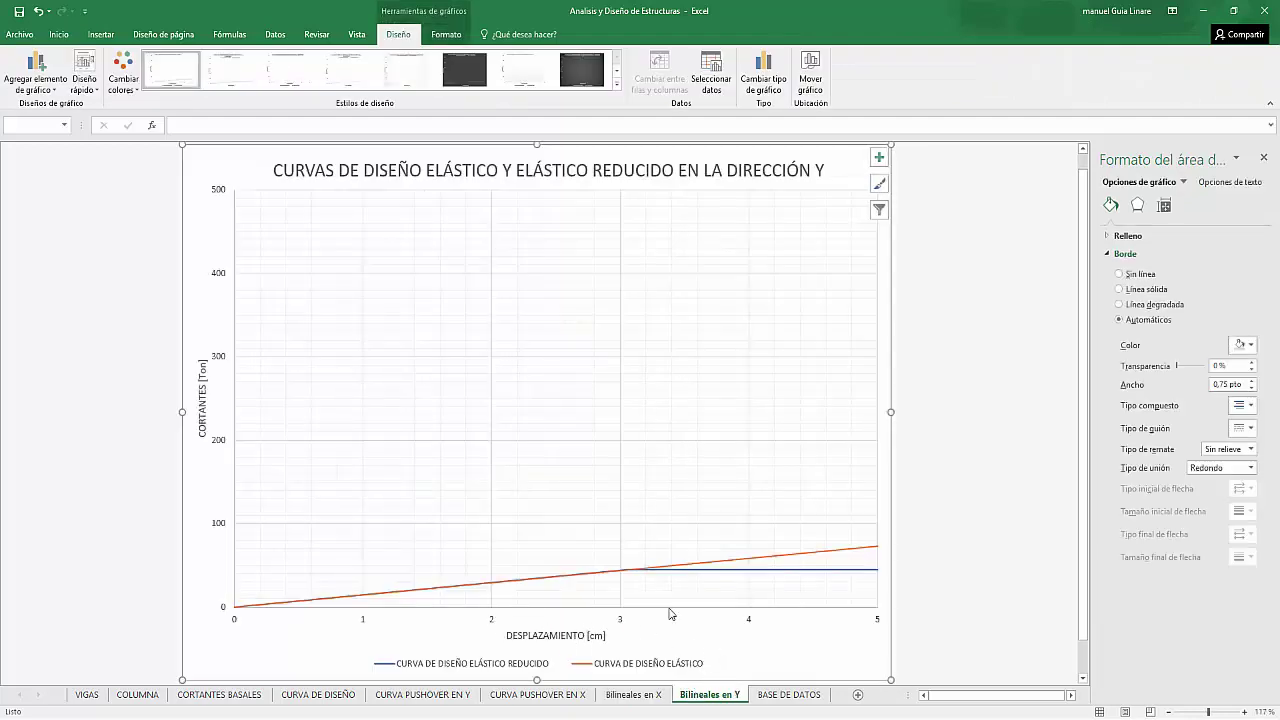
pyautogui.click(621, 620)
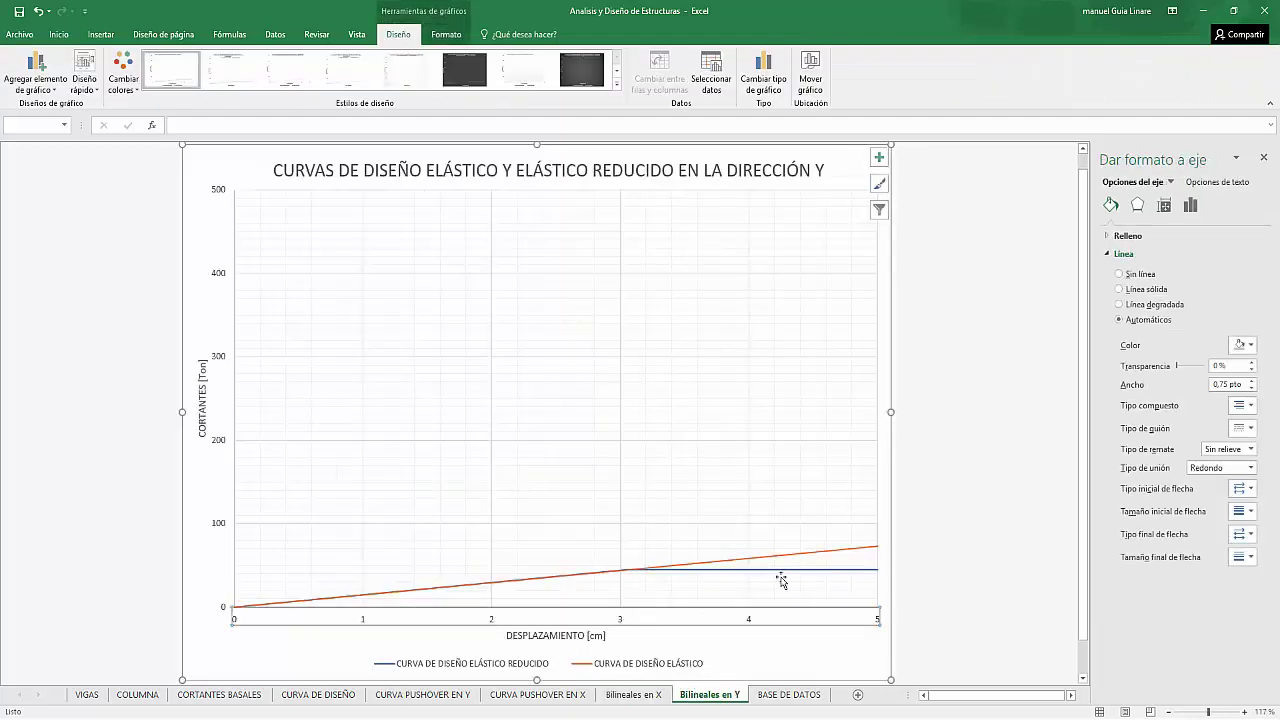
pyautogui.click(1190, 205)
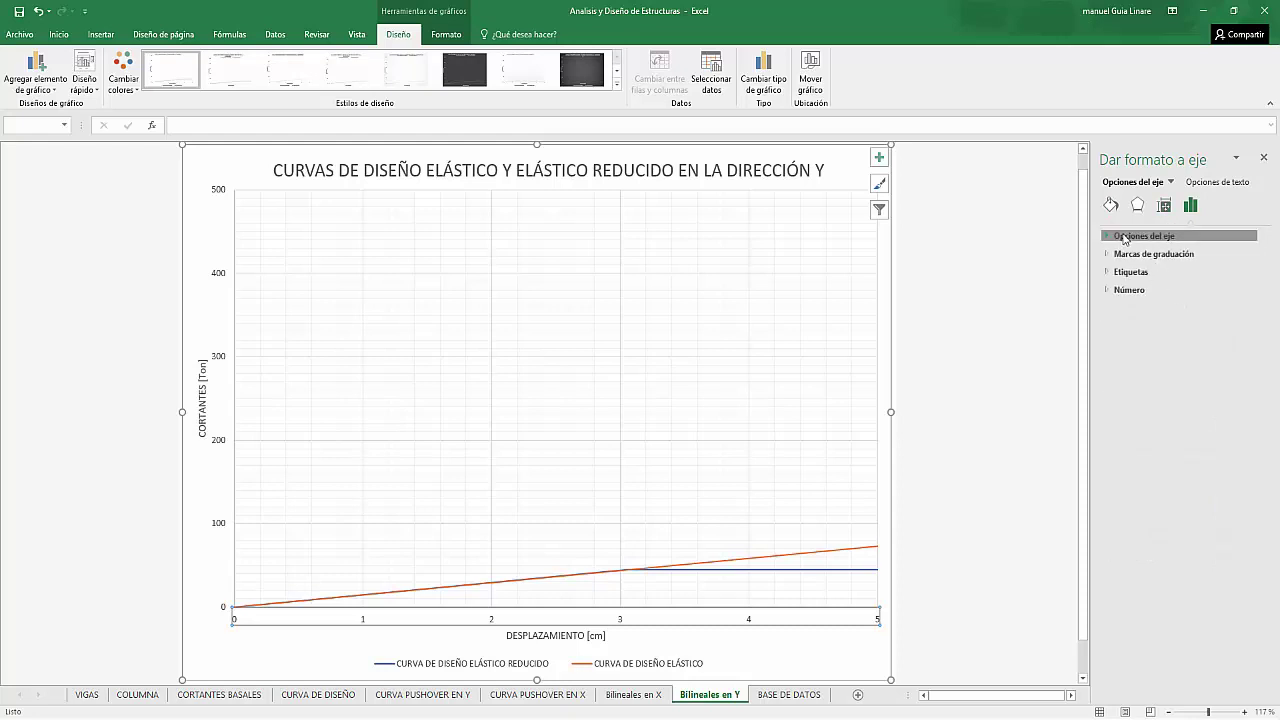
pyautogui.click(1123, 238)
pyautogui.doubleClick(1203, 290)
pyautogui.write('15')
pyautogui.click(1195, 326)
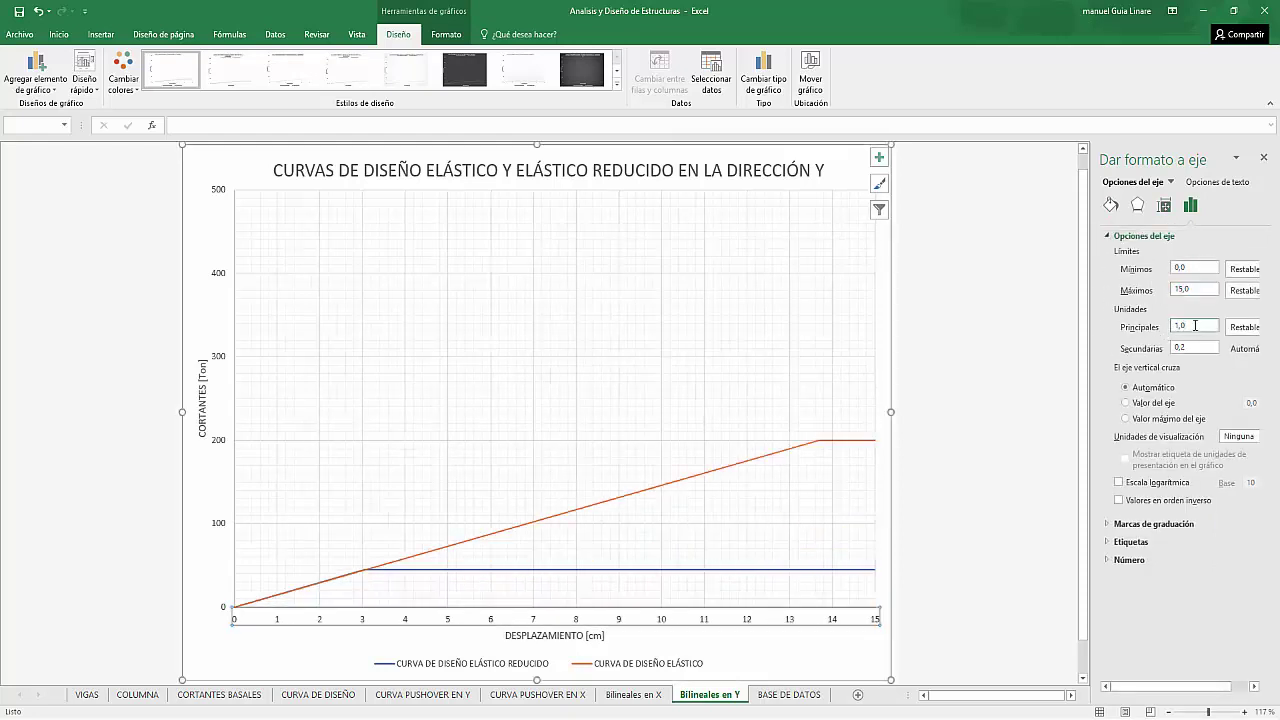
# - Set the maximum of the Y-direction chart's horizontal displacement axis to 20
pyautogui.doubleClick(1203, 289)
pyautogui.write('20')
pyautogui.click(1190, 326)
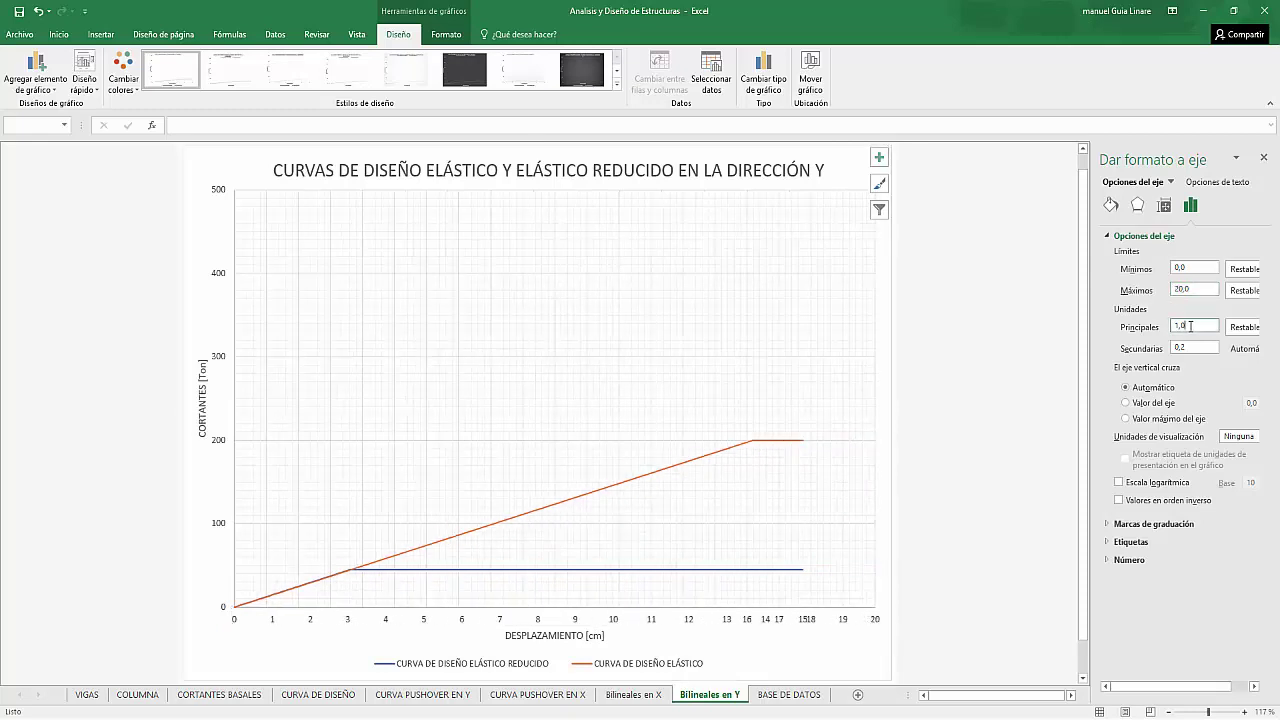
# - On the CORTANTES BASALES sheet, set the maximum displacement (Desplazamiento Máximo) to 20 cm
pyautogui.click(300, 694)
pyautogui.click(240, 694)
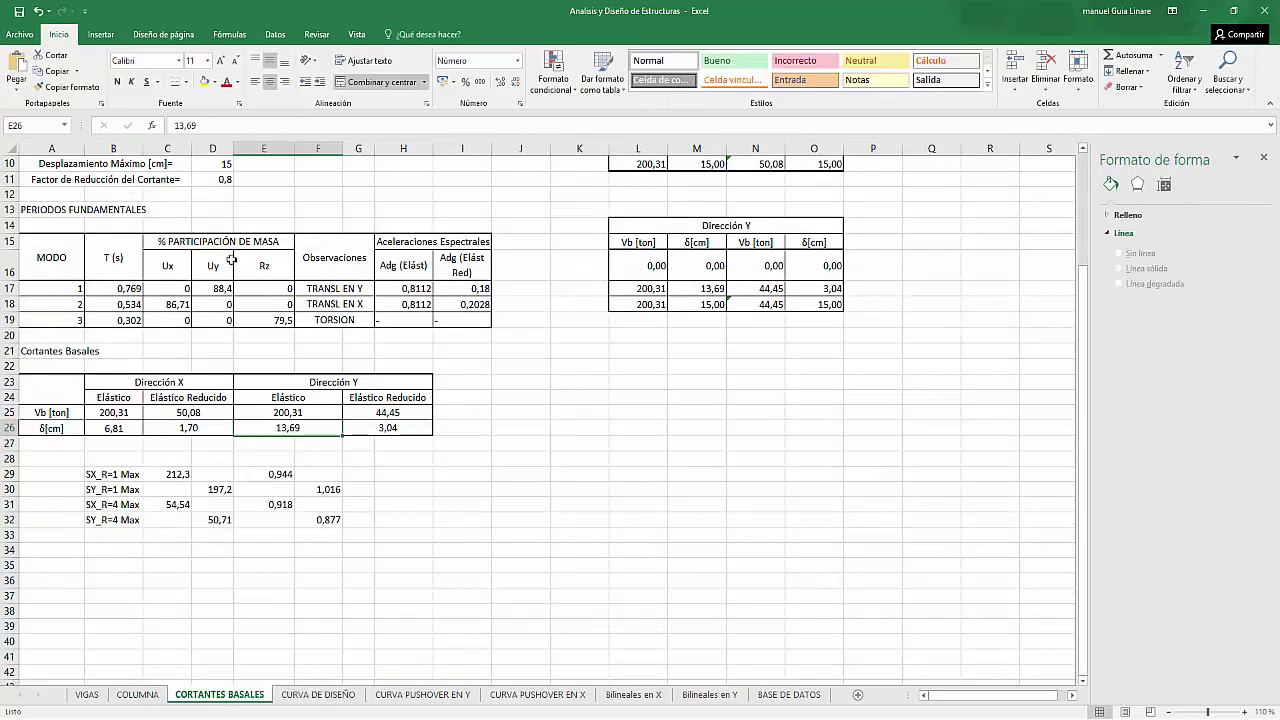
pyautogui.scroll(3, 231, 260)
pyautogui.click(213, 301)
pyautogui.write('20')
pyautogui.press('Return')
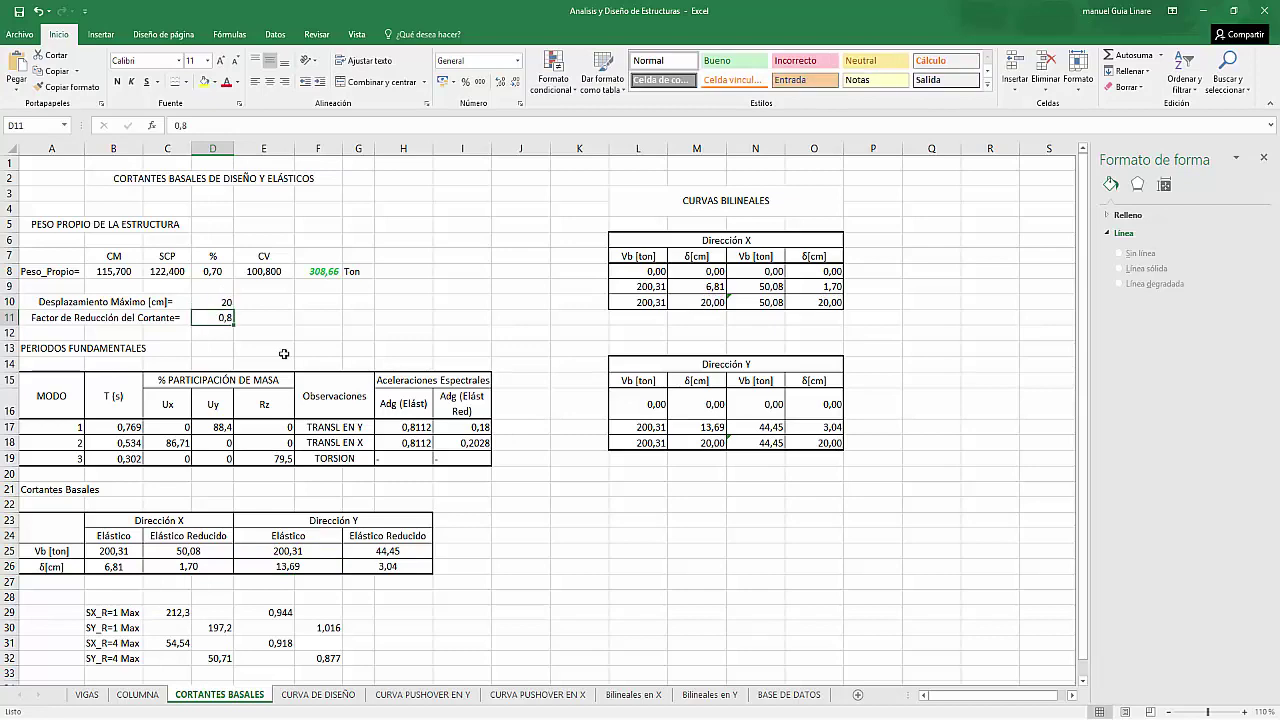
# - Return to the Bilineales en Y chart and set its vertical shear axis maximum to 300
pyautogui.click(709, 694)
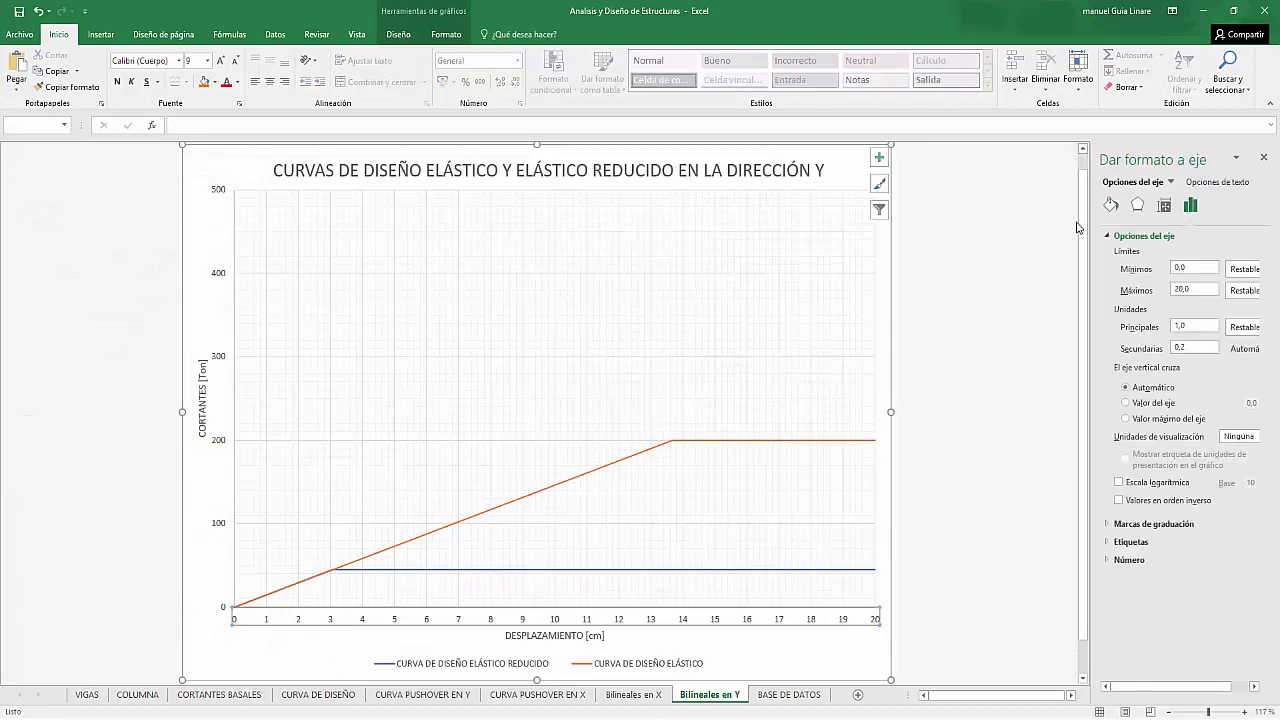
pyautogui.click(218, 281)
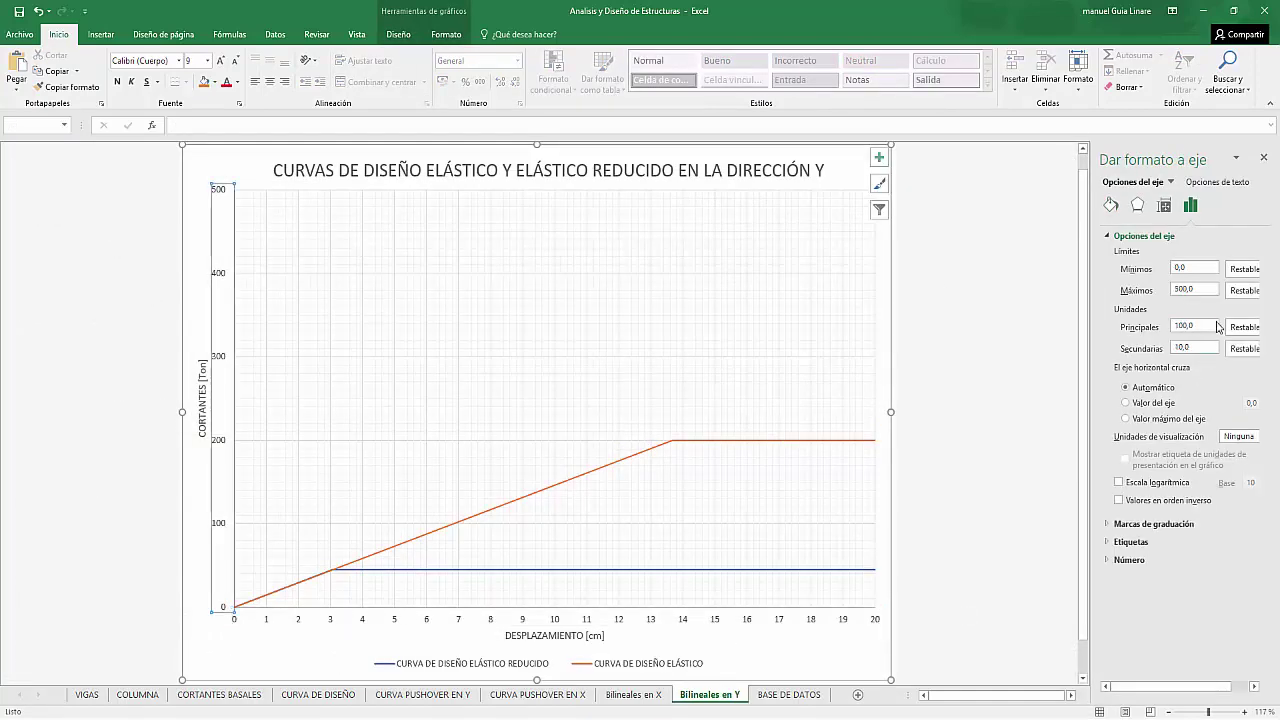
pyautogui.doubleClick(1195, 289)
pyautogui.write('300')
pyautogui.press('Return')
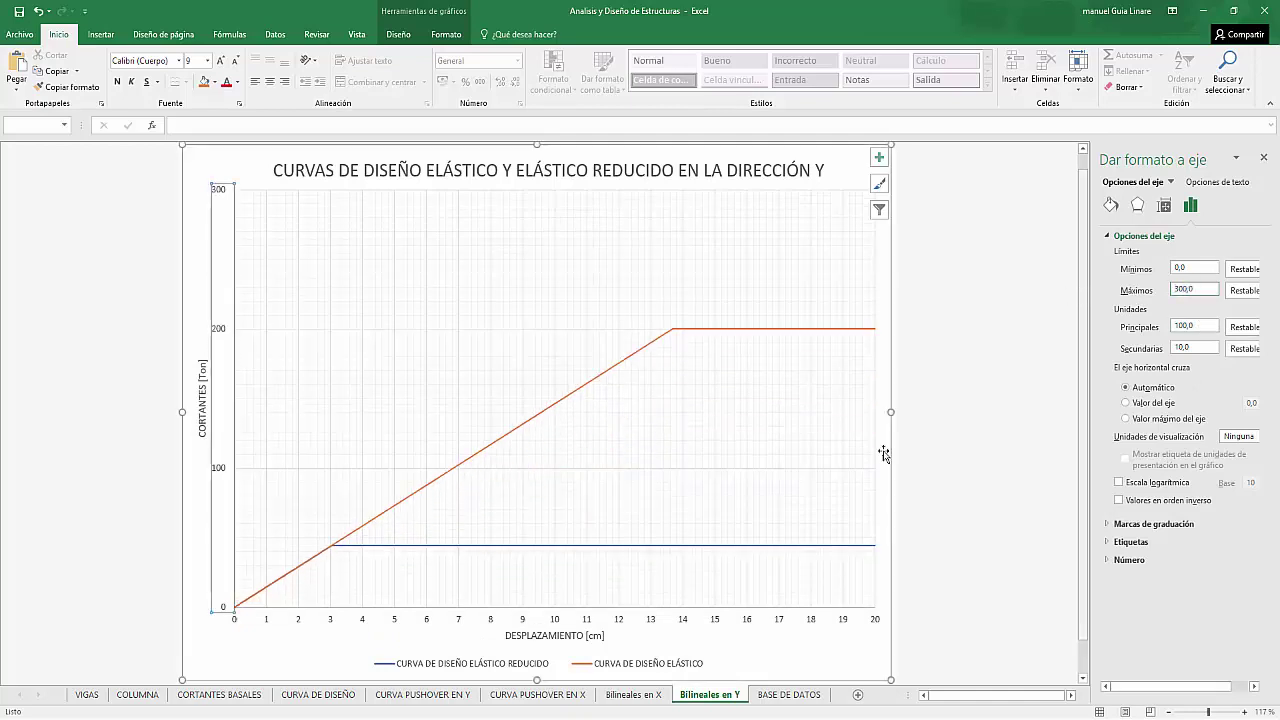
pyautogui.click(941, 372)
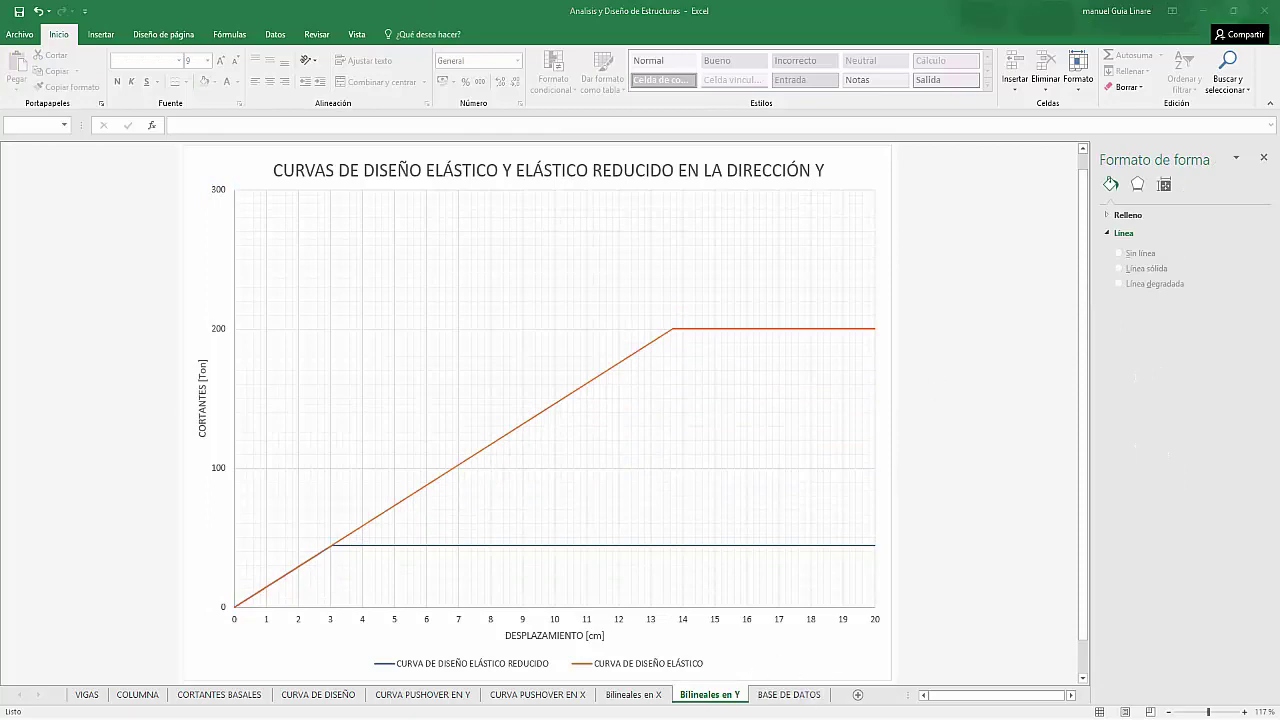
# - Switch to the RESULTADOS EJERCICIO 1 presentation in PowerPoint and paste the screen capture of the Y-direction chart onto slide 8
pyautogui.hotkey('alt', 'Tab')
pyautogui.click(897, 546)
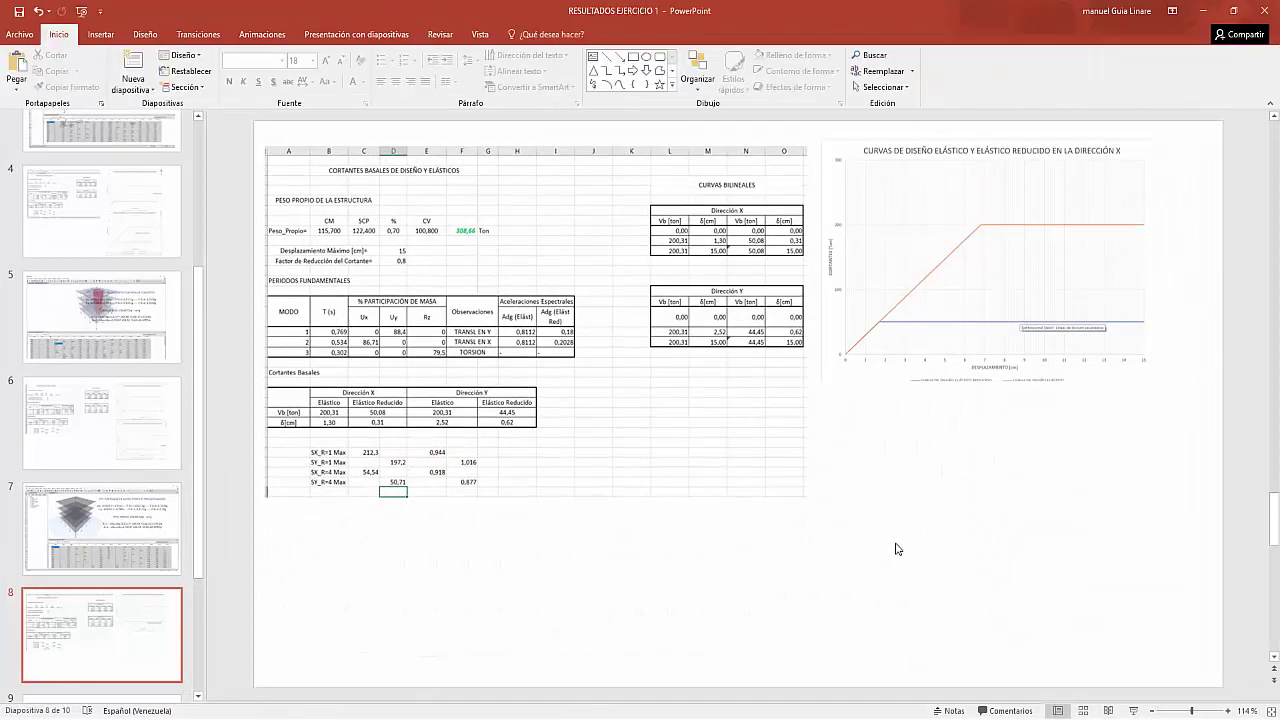
pyautogui.hotkey('ctrl', 'v')
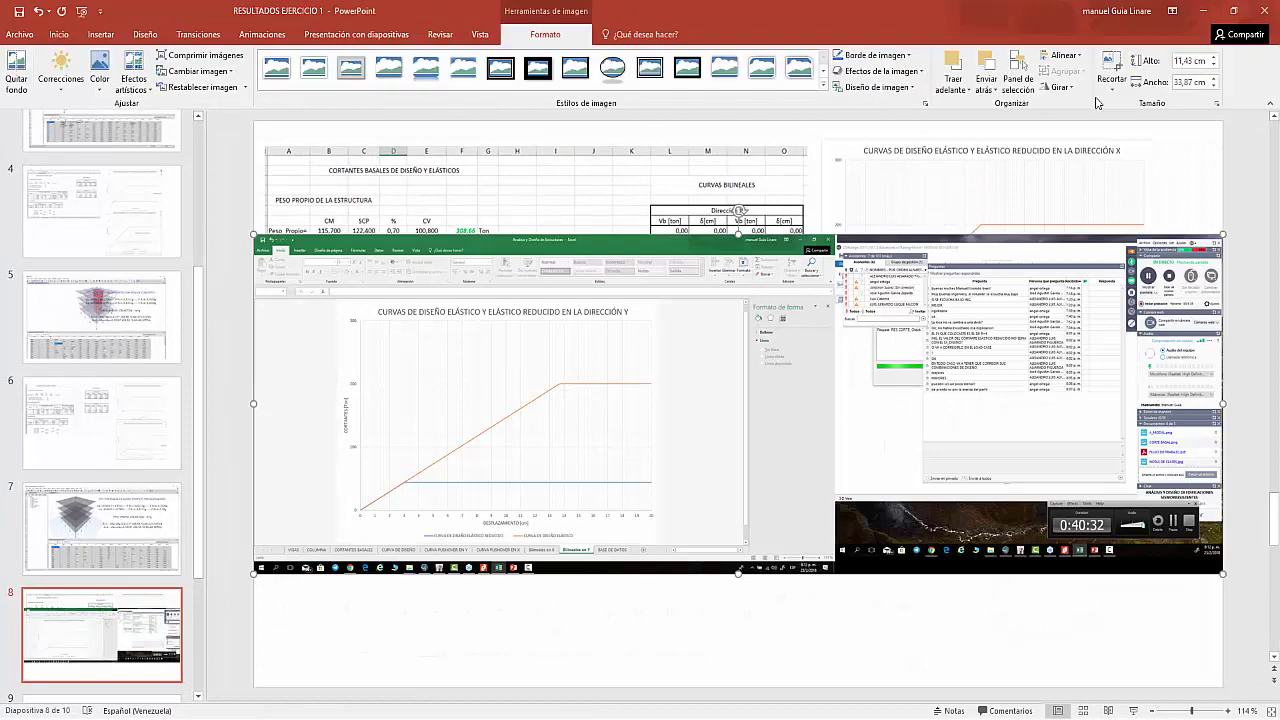
# - Crop the pasted capture to the Y-direction curve chart and place it directly below the X-direction chart on the slide
pyautogui.click(1111, 72)
pyautogui.moveTo(1135, 232); pyautogui.dragTo(1016, 240)
pyautogui.press('Escape')
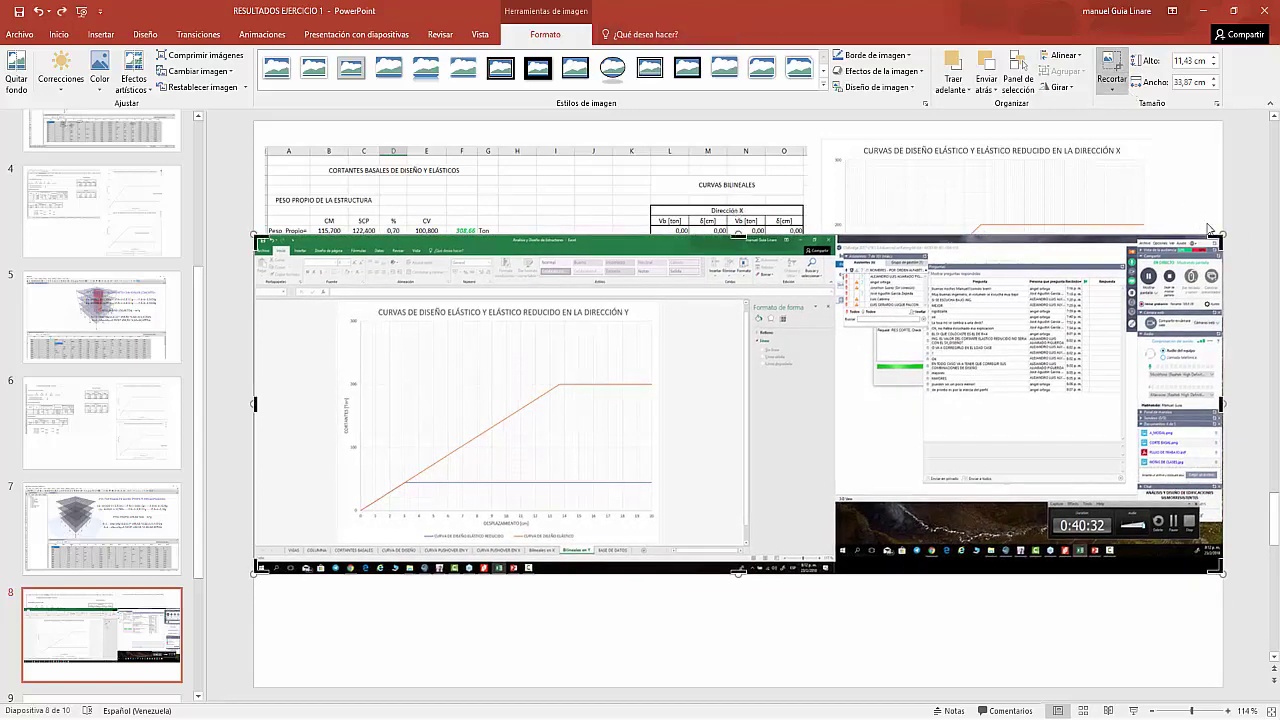
pyautogui.moveTo(1217, 238); pyautogui.dragTo(662, 296)
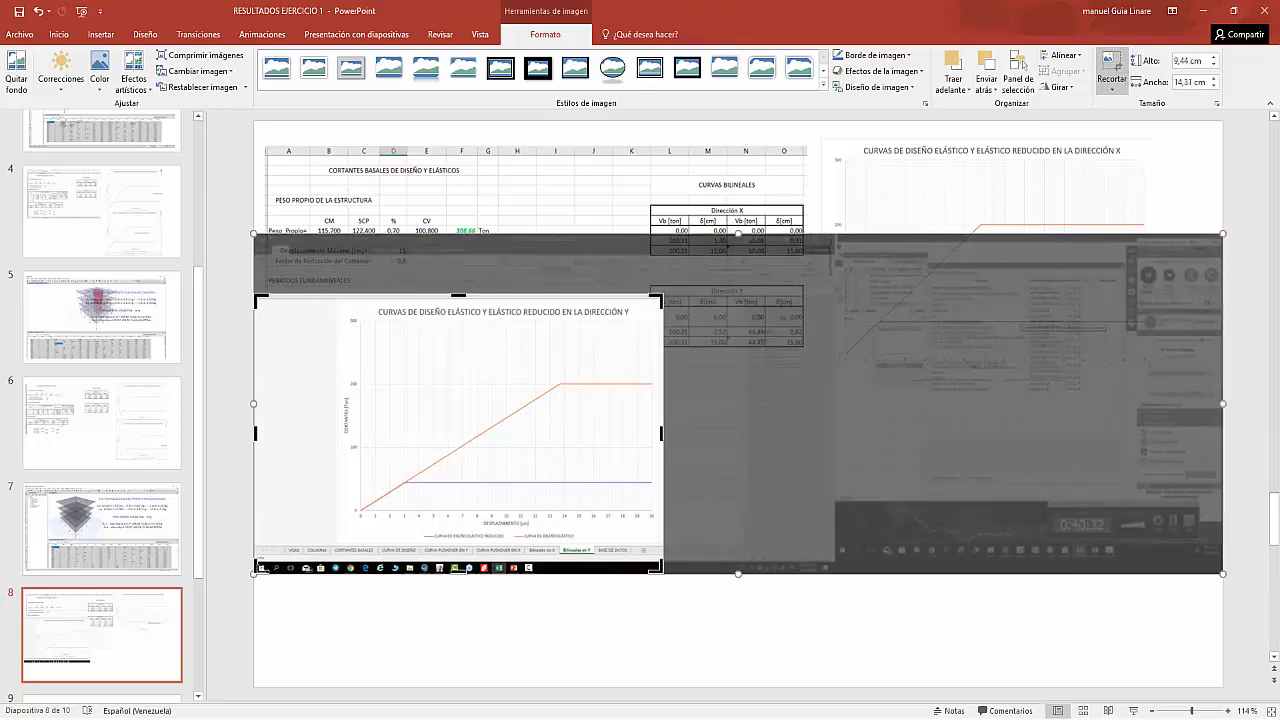
pyautogui.moveTo(258, 568); pyautogui.dragTo(335, 545)
pyautogui.click(410, 577)
pyautogui.moveTo(372, 440); pyautogui.dragTo(857, 536)
pyautogui.click(661, 605)
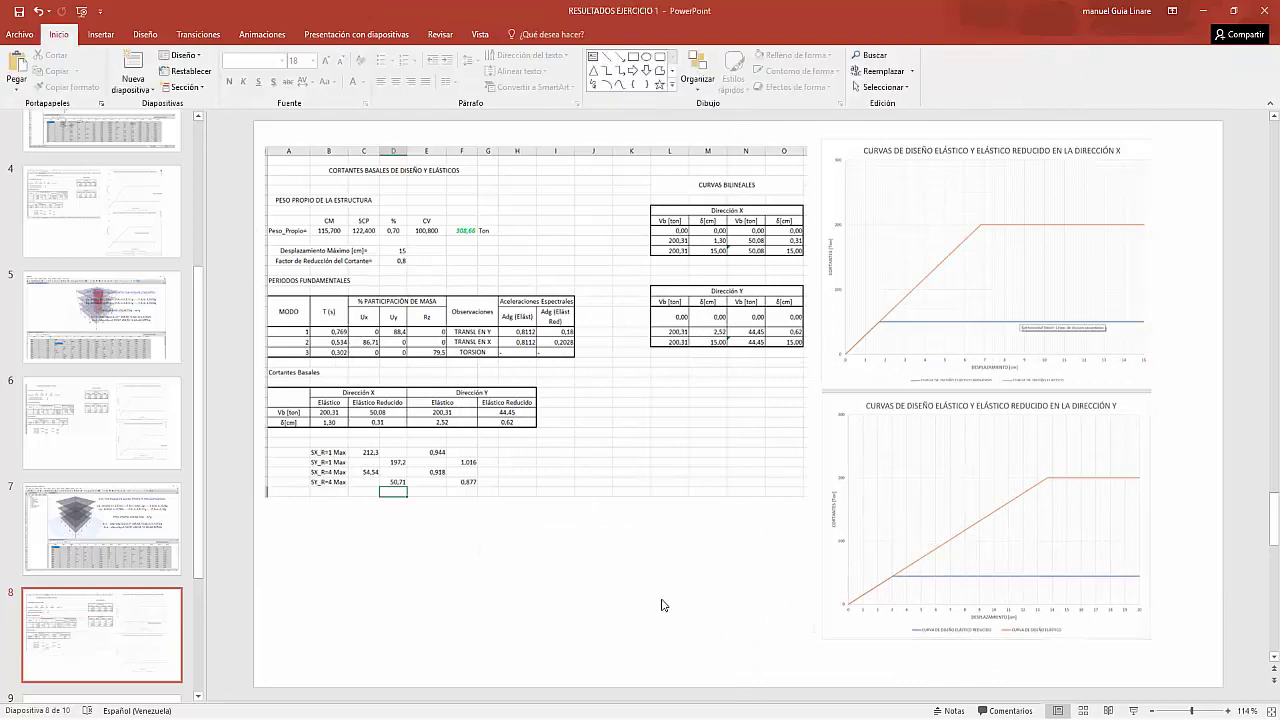
# - Return to the Excel workbook and review the Bilineales en X chart against the CORTANTES BASALES tables
pyautogui.hotkey('alt', 'Tab')
pyautogui.click(652, 696)
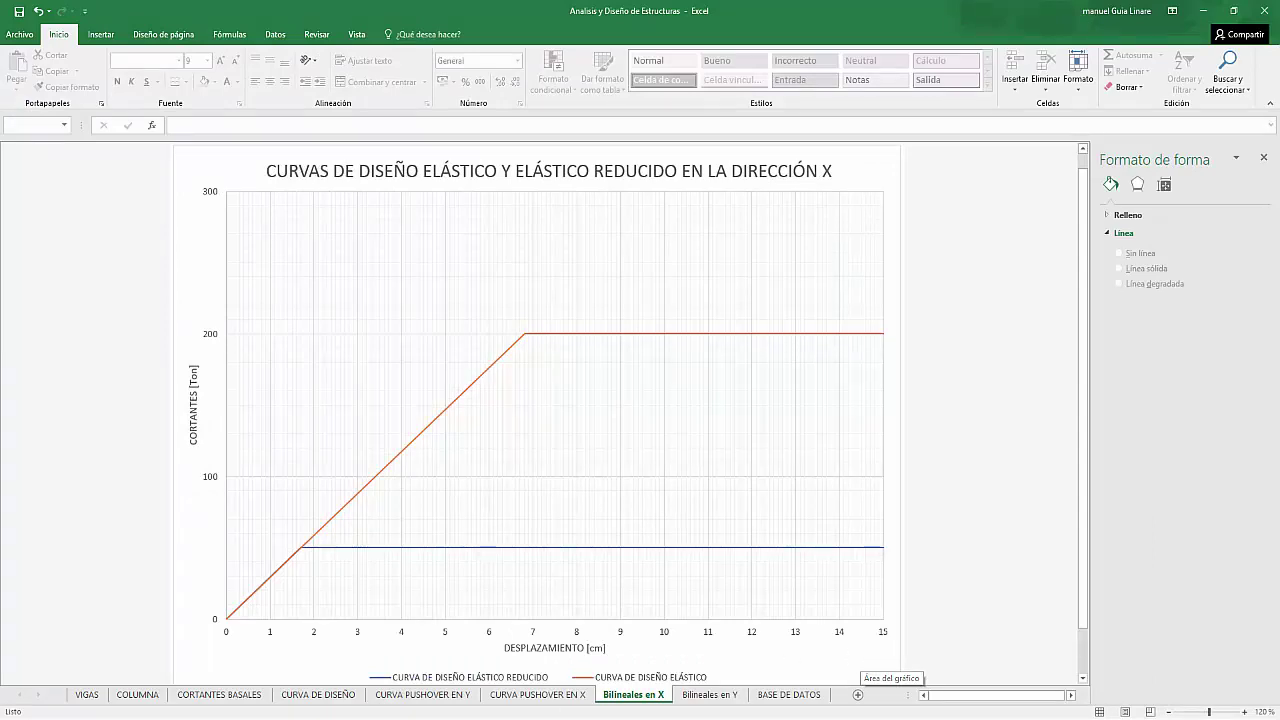
pyautogui.click(221, 695)
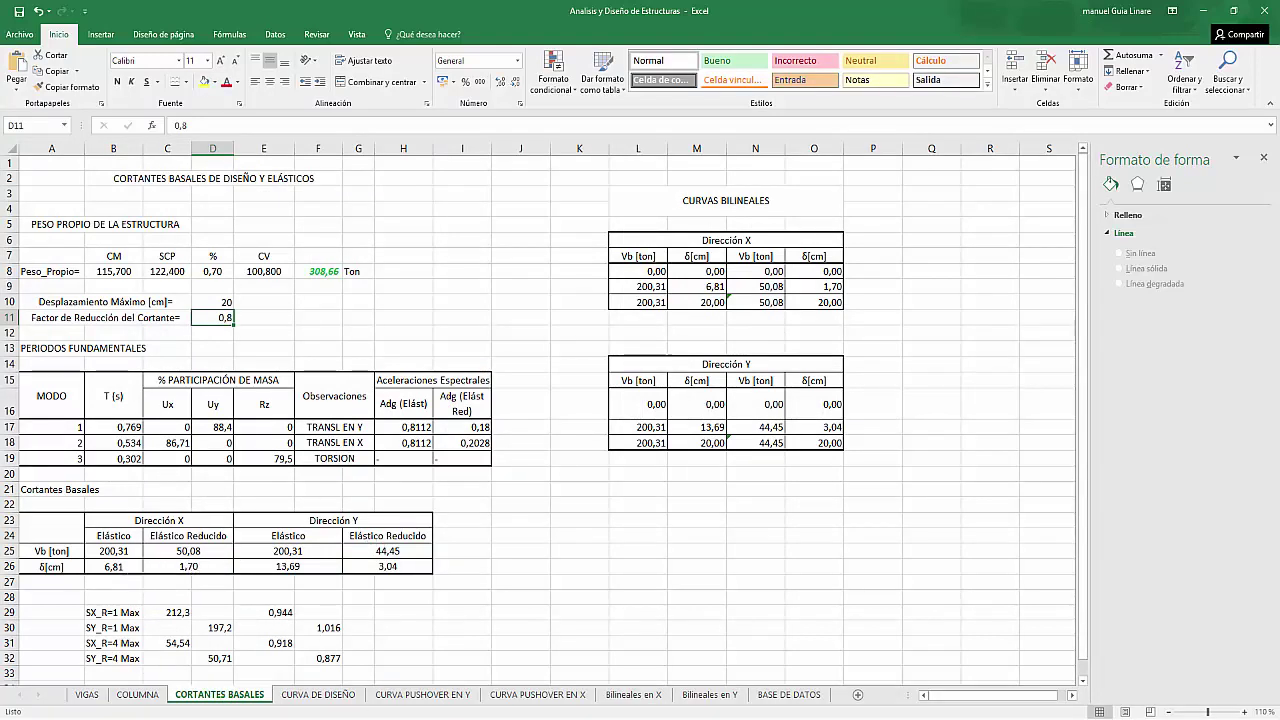
pyautogui.click(655, 696)
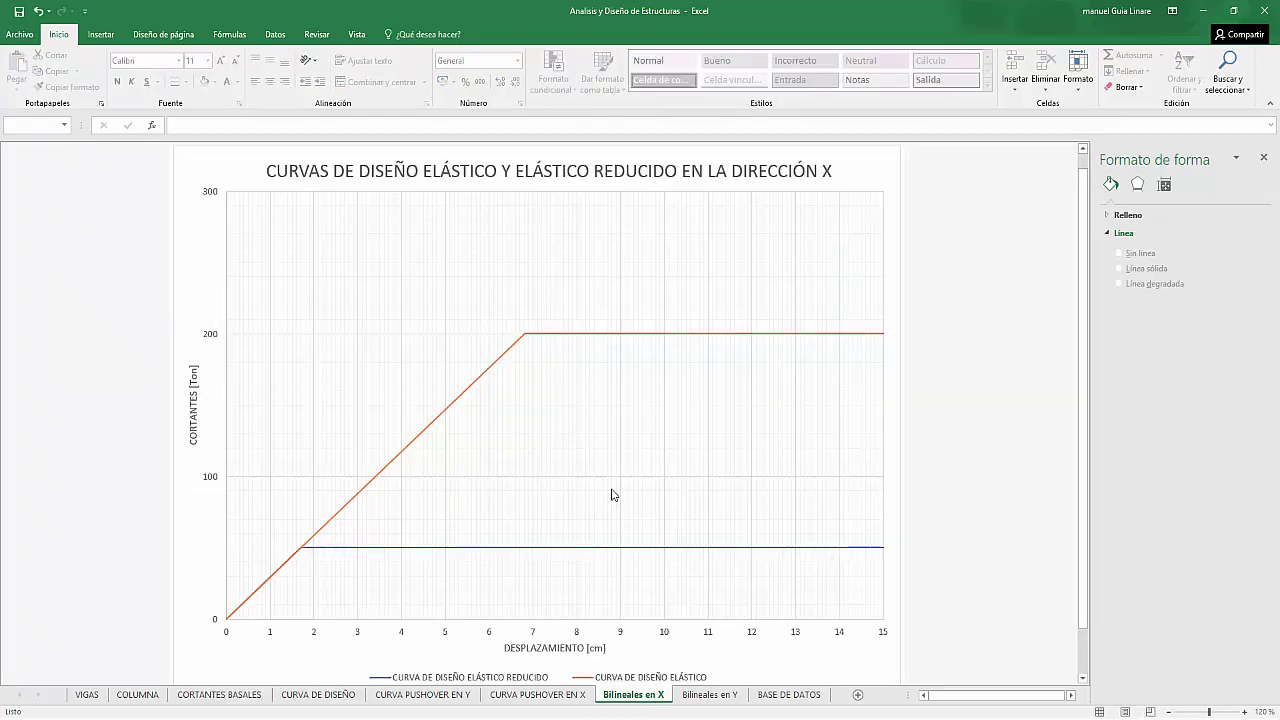
# - Start a screen sketch over the X-direction chart and handwrite its key displacements and the 50 TON and 200 shear levels along the axes
pyautogui.press('super+w')
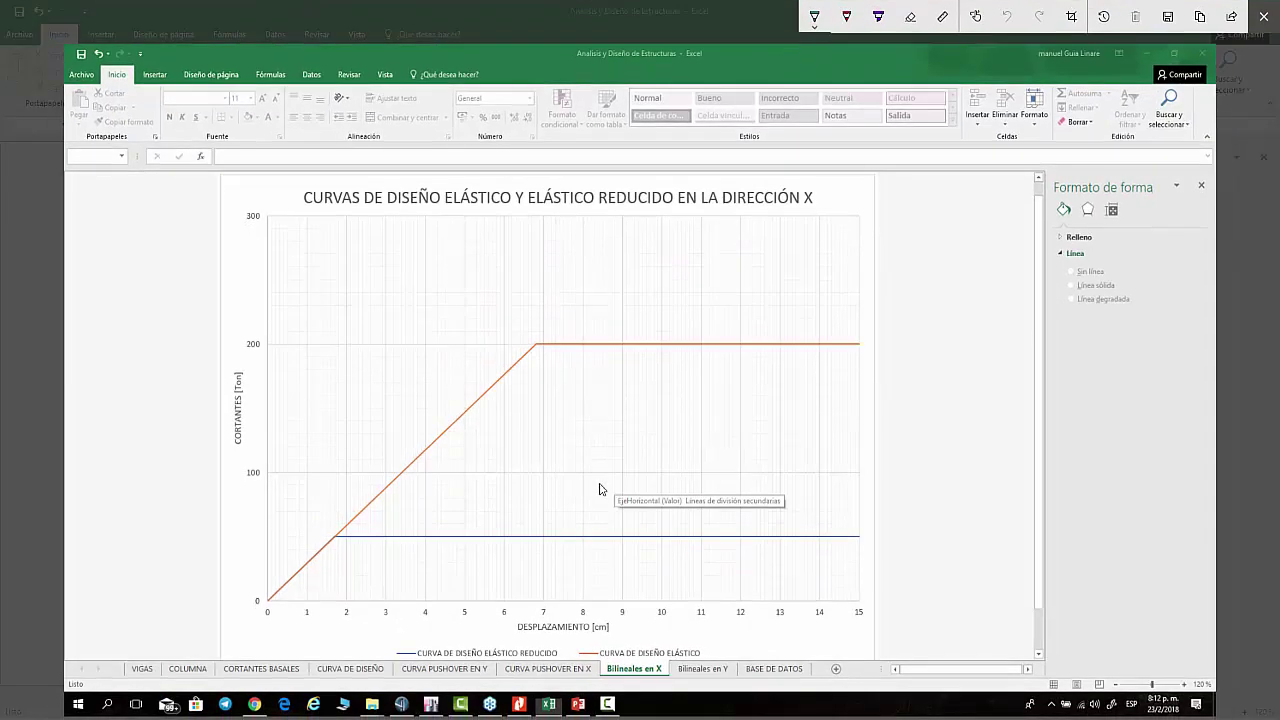
pyautogui.moveTo(530, 589)
pyautogui.mouseDown()
pyautogui.moveTo(524, 602)
pyautogui.moveTo(542, 596)
pyautogui.mouseUp()
pyautogui.moveTo(238, 530); pyautogui.dragTo(248, 529)
pyautogui.moveTo(256, 529); pyautogui.dragTo(280, 529)
pyautogui.moveTo(281, 529); pyautogui.dragTo(289, 530)
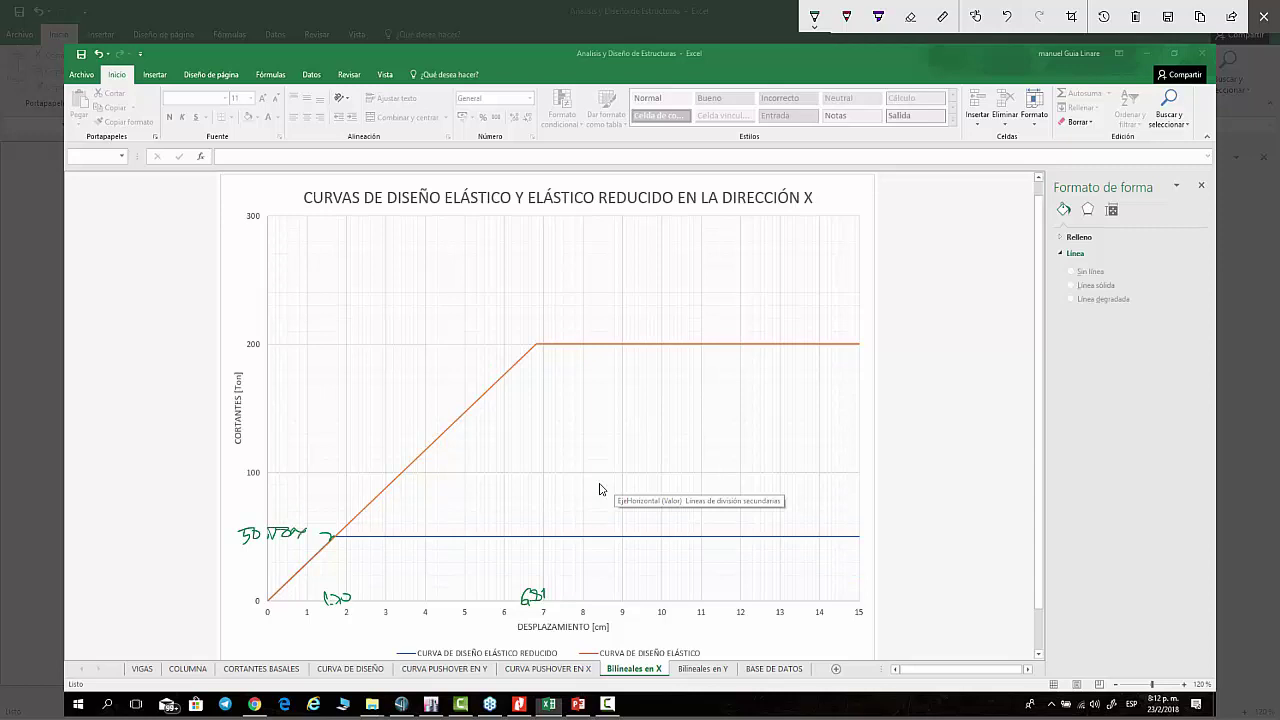
pyautogui.moveTo(260, 330); pyautogui.dragTo(268, 339)
pyautogui.moveTo(277, 333); pyautogui.dragTo(287, 334)
# - Handwrite the note PESO DE LA ESTRUCTURA beside the X-direction chart
pyautogui.moveTo(905, 256); pyautogui.dragTo(909, 266)
pyautogui.moveTo(922, 265); pyautogui.dragTo(923, 272)
pyautogui.moveTo(939, 293); pyautogui.dragTo(1076, 297)
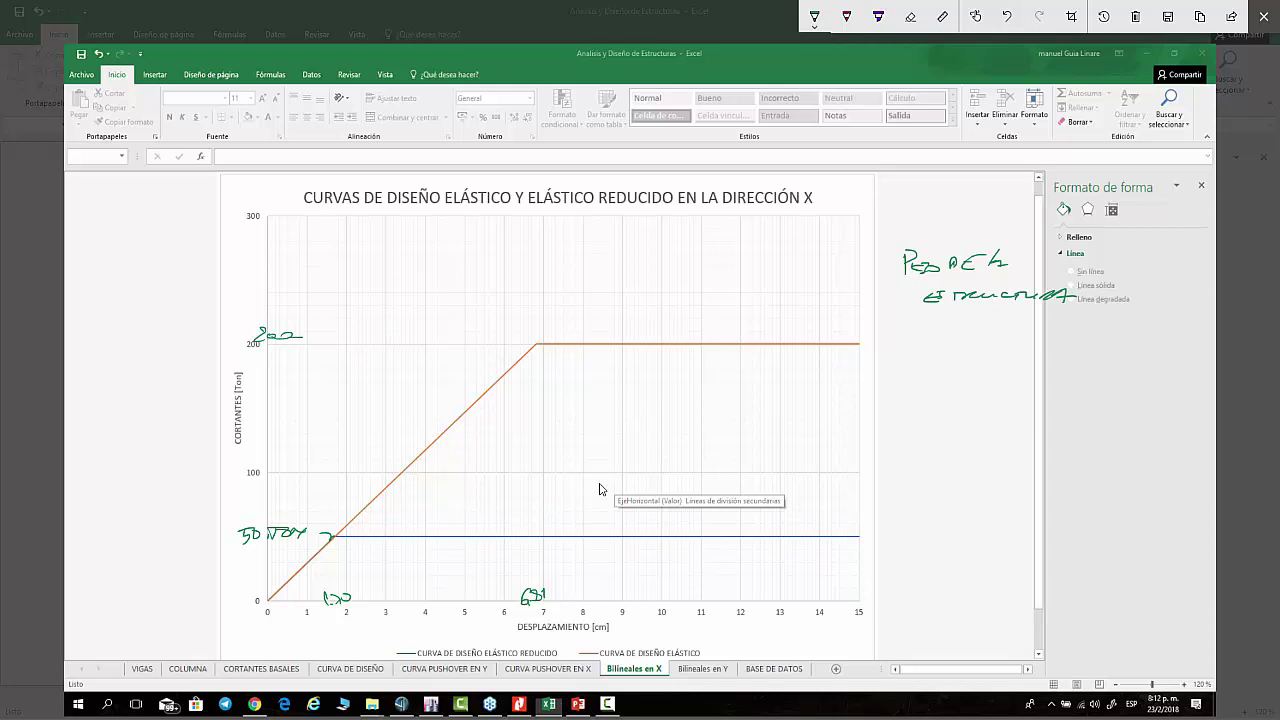
# - Bracket the shear range between the 50 TON and 200 marks and label the bracket with the letter A
pyautogui.moveTo(248, 341)
pyautogui.mouseDown()
pyautogui.moveTo(202, 345)
pyautogui.moveTo(208, 506)
pyautogui.moveTo(182, 536)
pyautogui.mouseUp()
pyautogui.moveTo(178, 430); pyautogui.dragTo(207, 430)
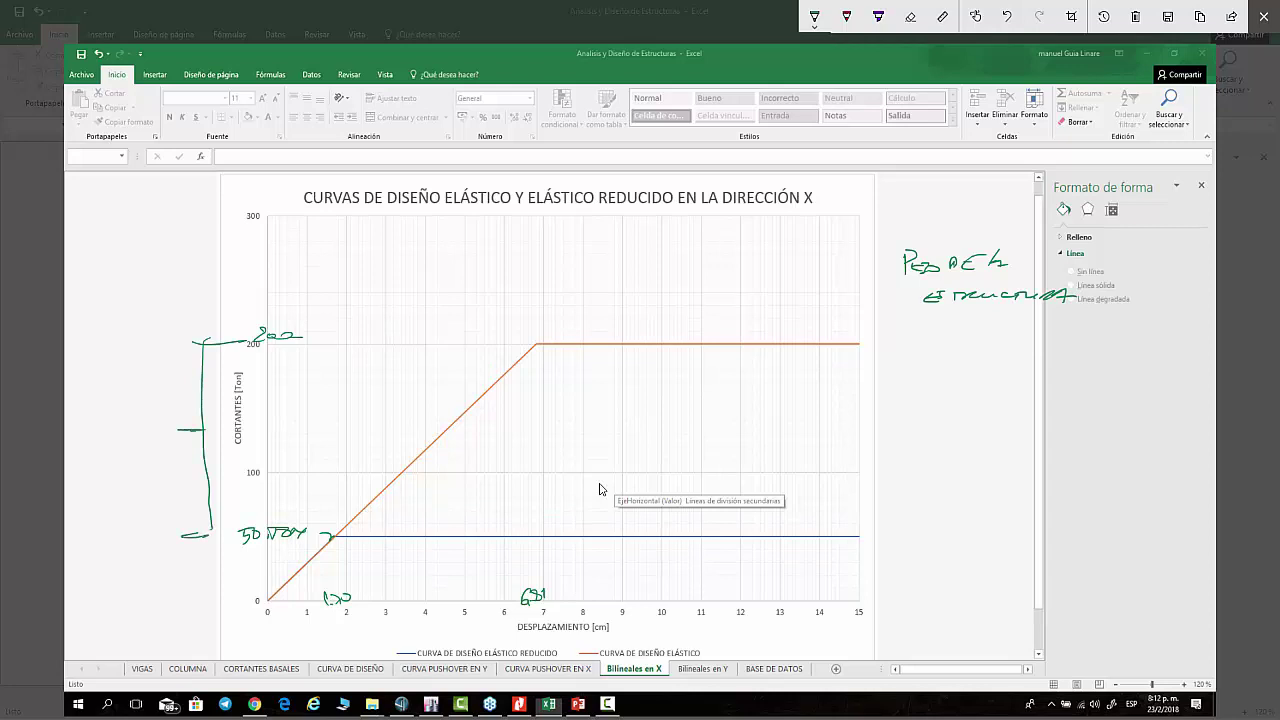
pyautogui.moveTo(93, 435); pyautogui.dragTo(111, 434)
pyautogui.moveTo(88, 437)
pyautogui.mouseDown()
pyautogui.moveTo(94, 406)
pyautogui.moveTo(106, 436)
pyautogui.moveTo(110, 422)
pyautogui.mouseUp()
# - Draw a dividing line under the handwritten note and sketch a tall box below it split into horizontal bands
pyautogui.moveTo(877, 331); pyautogui.dragTo(1216, 332)
pyautogui.moveTo(984, 355)
pyautogui.mouseDown()
pyautogui.moveTo(1067, 355)
pyautogui.moveTo(975, 384)
pyautogui.moveTo(964, 527)
pyautogui.moveTo(1058, 519)
pyautogui.mouseUp()
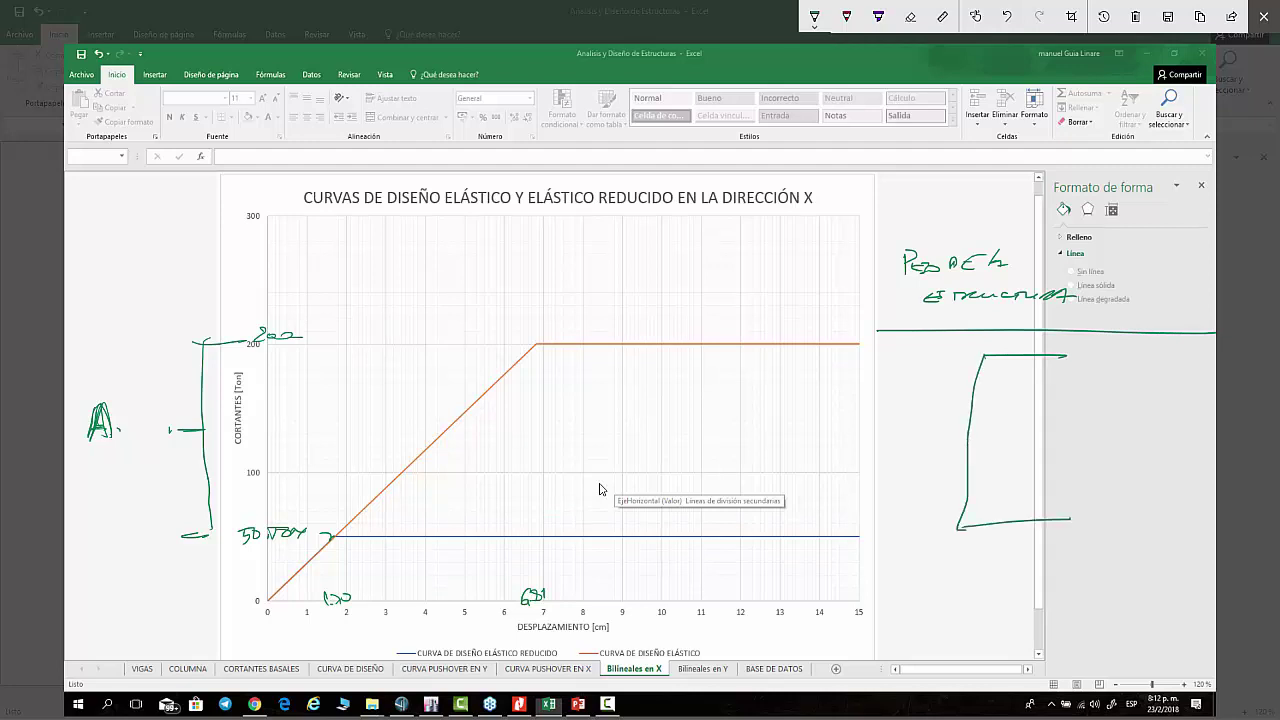
pyautogui.moveTo(1073, 357); pyautogui.dragTo(1052, 527)
pyautogui.moveTo(972, 377)
pyautogui.mouseDown()
pyautogui.moveTo(1070, 375)
pyautogui.moveTo(1040, 393)
pyautogui.mouseUp()
pyautogui.moveTo(976, 413); pyautogui.dragTo(1038, 416)
pyautogui.moveTo(976, 430); pyautogui.dragTo(1038, 433)
pyautogui.moveTo(978, 445)
pyautogui.mouseDown()
pyautogui.moveTo(1036, 448)
pyautogui.moveTo(1040, 462)
pyautogui.mouseUp()
# - Finish the box's lowest bands and label its lowest zone ZONA 1 and its uppermost zone ZONA 10
pyautogui.moveTo(966, 476); pyautogui.dragTo(1110, 505)
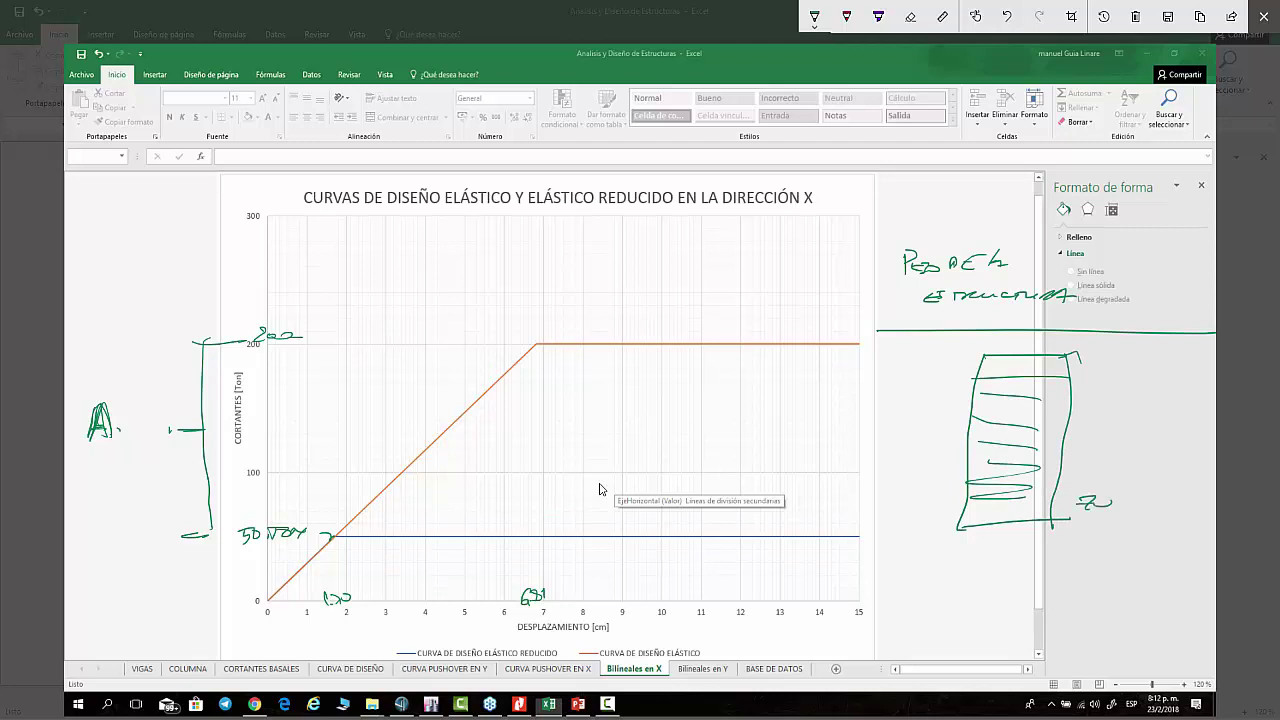
pyautogui.moveTo(1098, 346)
pyautogui.mouseDown()
pyautogui.moveTo(1114, 358)
pyautogui.moveTo(1189, 350)
pyautogui.mouseUp()
pyautogui.click(1201, 357)
# - With the red pen, shade the uppermost zones of the sketched box and frame the ZONA 1 band
pyautogui.click(846, 16)
pyautogui.moveTo(966, 360)
pyautogui.mouseDown()
pyautogui.moveTo(1049, 363)
pyautogui.moveTo(1084, 390)
pyautogui.mouseUp()
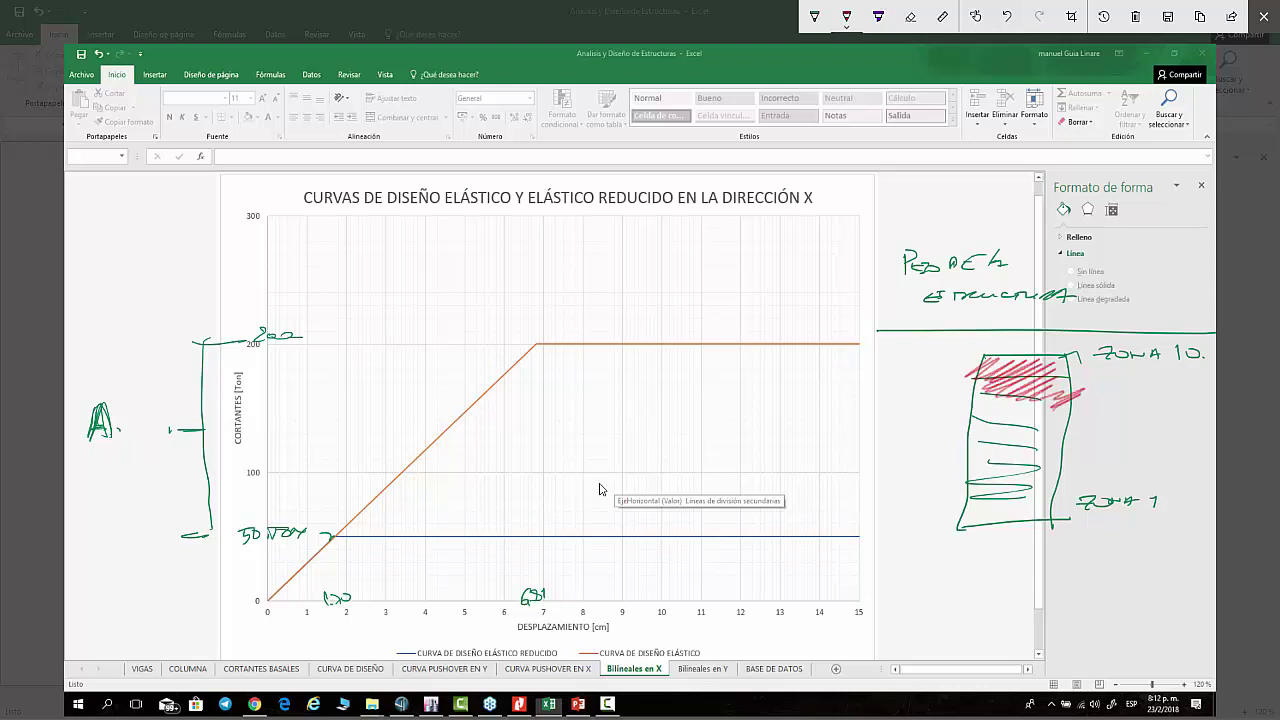
pyautogui.moveTo(946, 488)
pyautogui.mouseDown()
pyautogui.moveTo(1175, 491)
pyautogui.moveTo(941, 540)
pyautogui.moveTo(1170, 533)
pyautogui.moveTo(1172, 490)
pyautogui.mouseUp()
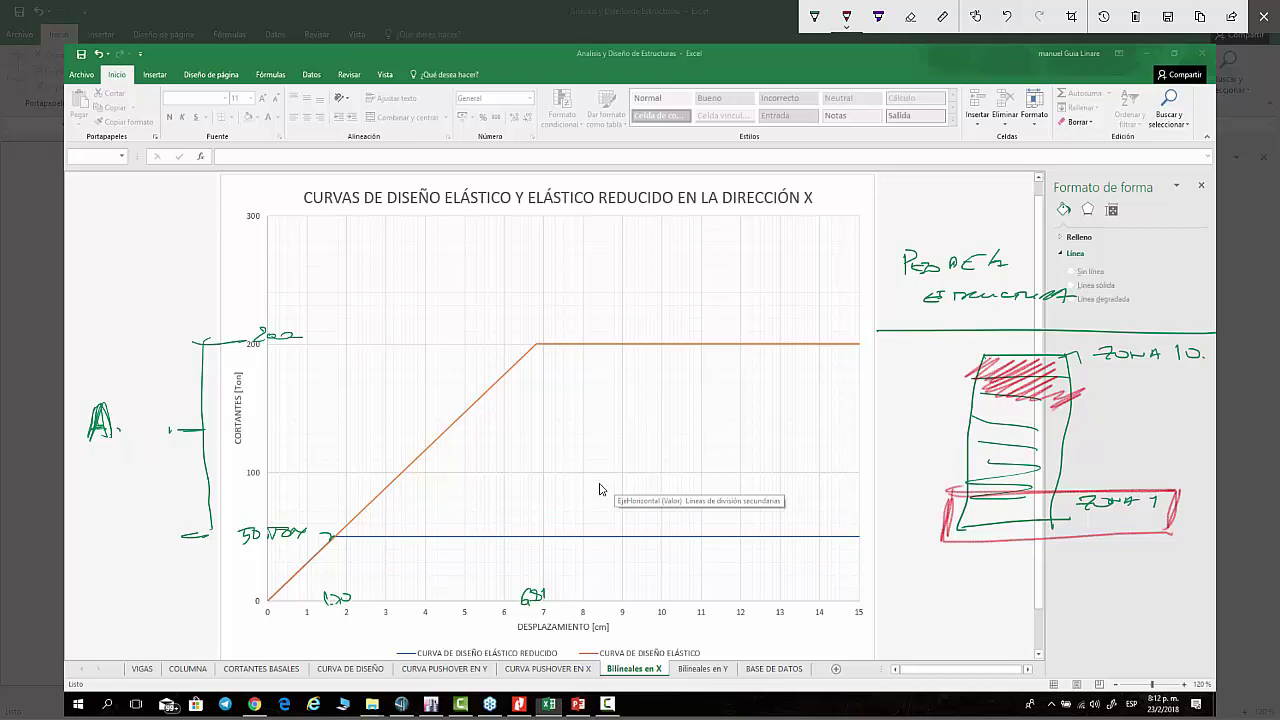
# - Sketch a small building frame in red inside the chart and label it with a circled 4 pisos
pyautogui.moveTo(654, 415); pyautogui.dragTo(684, 429)
pyautogui.moveTo(662, 381)
pyautogui.mouseDown()
pyautogui.moveTo(650, 458)
pyautogui.moveTo(677, 458)
pyautogui.moveTo(680, 377)
pyautogui.moveTo(722, 358)
pyautogui.moveTo(733, 369)
pyautogui.moveTo(712, 428)
pyautogui.moveTo(734, 402)
pyautogui.moveTo(726, 444)
pyautogui.moveTo(680, 436)
pyautogui.mouseUp()
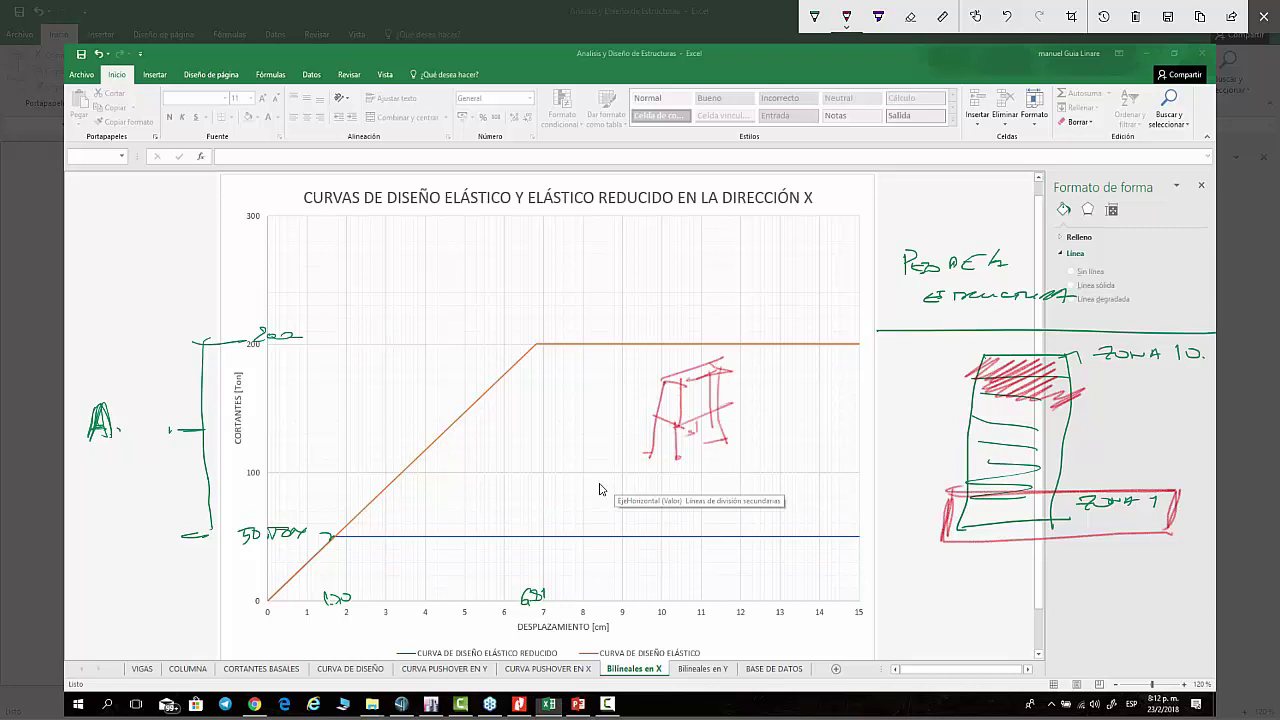
pyautogui.moveTo(742, 384)
pyautogui.mouseDown()
pyautogui.moveTo(744, 410)
pyautogui.moveTo(762, 396)
pyautogui.moveTo(800, 402)
pyautogui.mouseUp()
pyautogui.moveTo(820, 374)
pyautogui.mouseDown()
pyautogui.moveTo(729, 394)
pyautogui.moveTo(836, 398)
pyautogui.mouseUp()
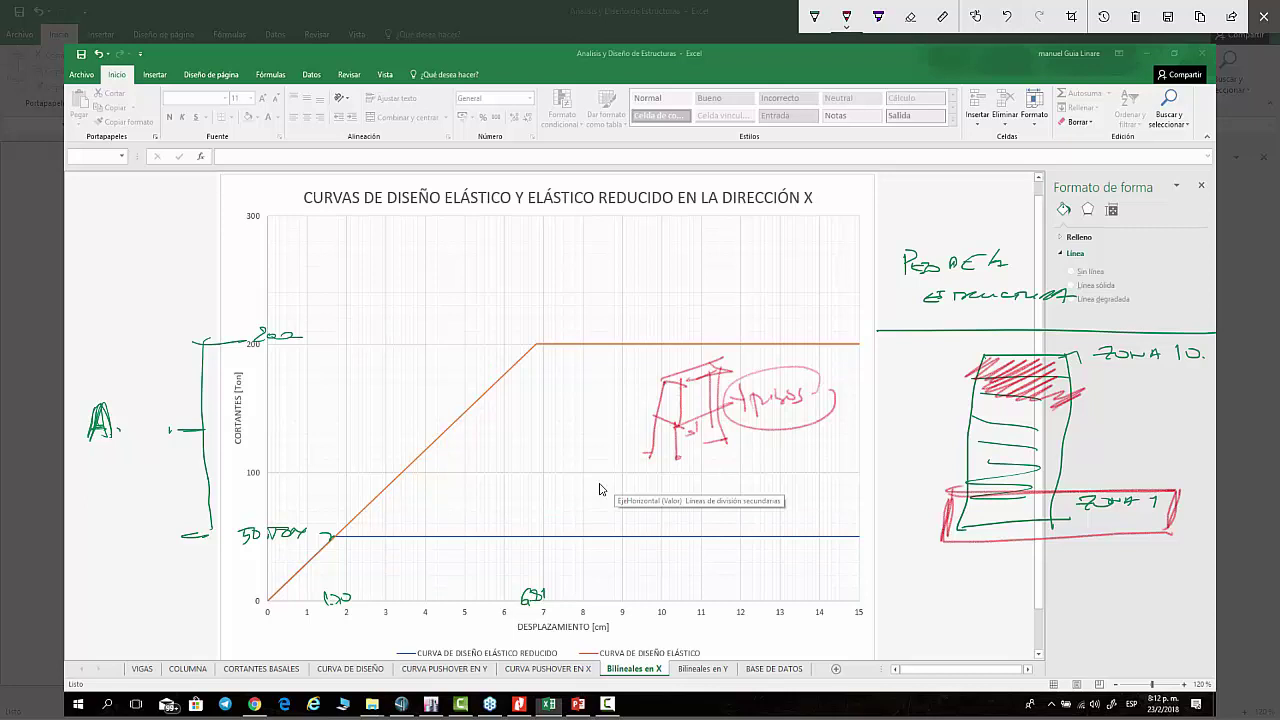
# - Circle the bracket's A label, write a circled A under the zone box, and link the two with a long arrow
pyautogui.moveTo(122, 434); pyautogui.dragTo(133, 441)
pyautogui.moveTo(126, 392)
pyautogui.mouseDown()
pyautogui.moveTo(88, 442)
pyautogui.moveTo(146, 410)
pyautogui.mouseUp()
pyautogui.moveTo(968, 589)
pyautogui.mouseDown()
pyautogui.moveTo(1003, 590)
pyautogui.moveTo(994, 573)
pyautogui.moveTo(975, 612)
pyautogui.moveTo(1036, 552)
pyautogui.mouseUp()
pyautogui.moveTo(960, 560)
pyautogui.mouseDown()
pyautogui.moveTo(320, 552)
pyautogui.moveTo(140, 477)
pyautogui.mouseUp()
pyautogui.moveTo(140, 477); pyautogui.dragTo(152, 489)
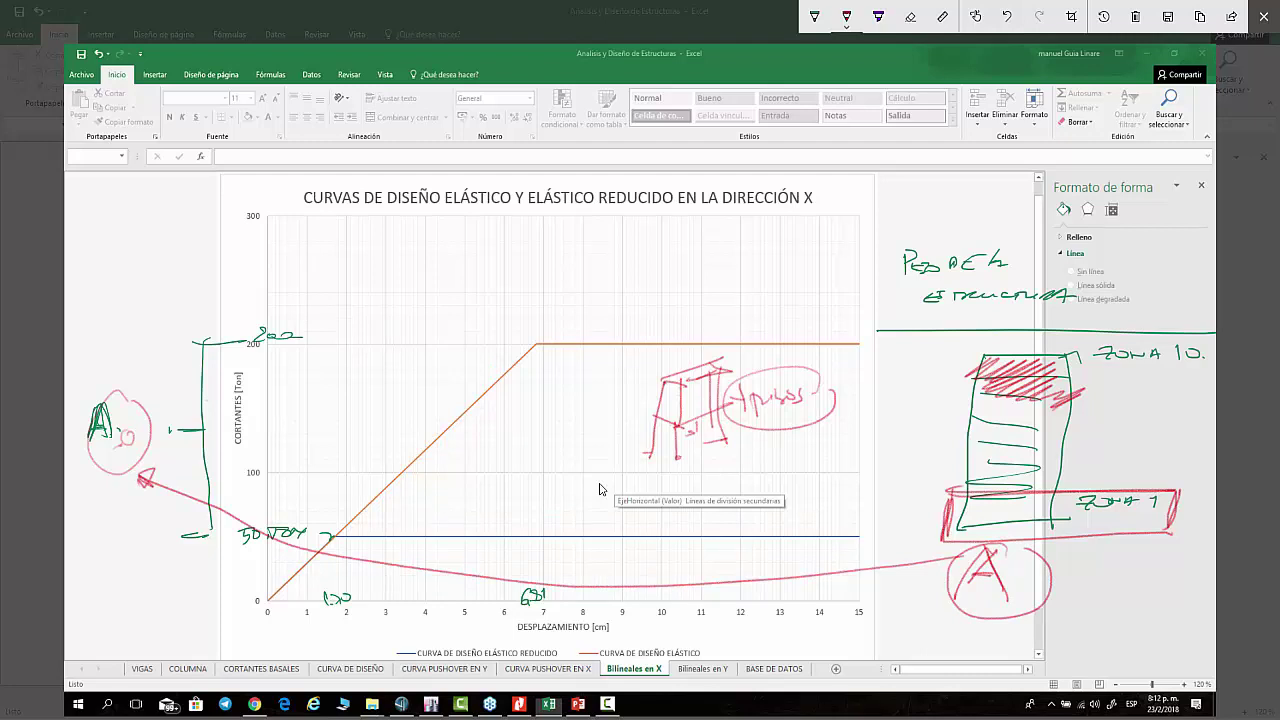
# - Handwrite an underlined RESONANCIA!! at the upper part of the chart, followed by the base shear formula with its A factor circled
pyautogui.moveTo(286, 231)
pyautogui.mouseDown()
pyautogui.moveTo(308, 257)
pyautogui.moveTo(323, 240)
pyautogui.moveTo(439, 237)
pyautogui.moveTo(490, 256)
pyautogui.mouseUp()
pyautogui.moveTo(312, 262); pyautogui.dragTo(430, 262)
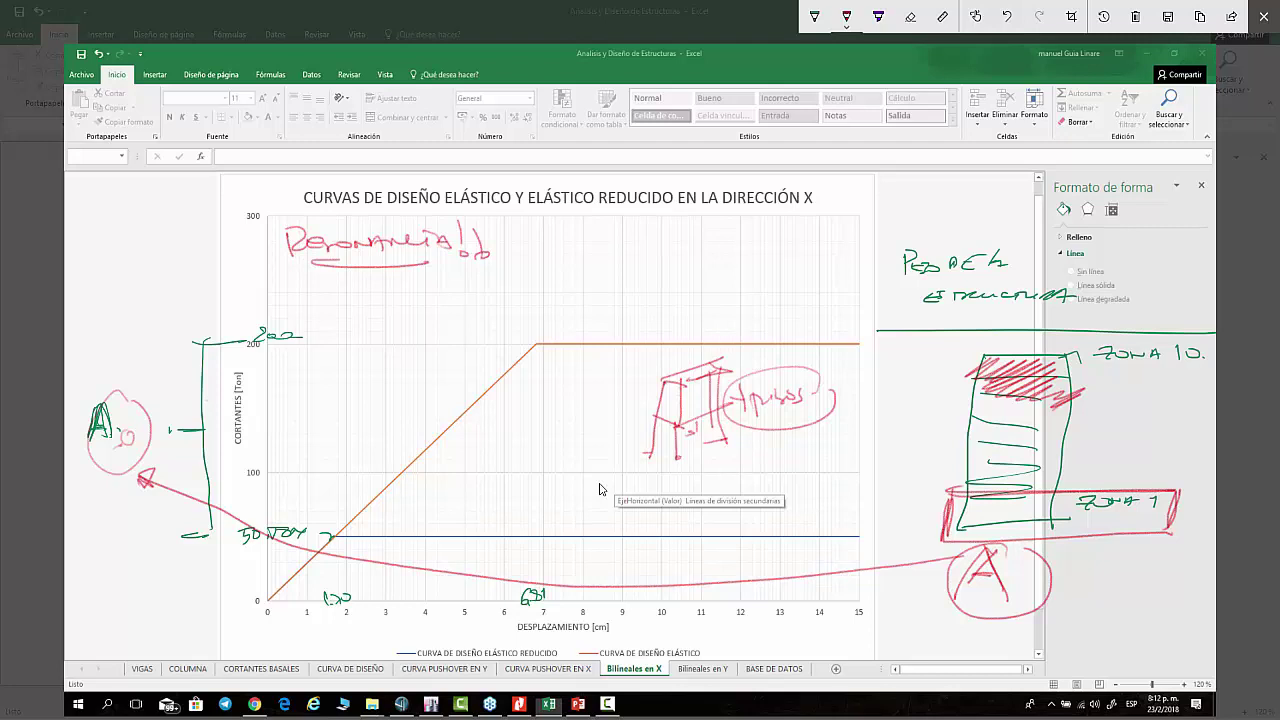
pyautogui.moveTo(503, 236)
pyautogui.mouseDown()
pyautogui.moveTo(522, 296)
pyautogui.moveTo(538, 234)
pyautogui.mouseUp()
pyautogui.moveTo(555, 270)
pyautogui.mouseDown()
pyautogui.moveTo(556, 296)
pyautogui.moveTo(617, 240)
pyautogui.moveTo(636, 274)
pyautogui.moveTo(674, 283)
pyautogui.moveTo(680, 262)
pyautogui.moveTo(766, 258)
pyautogui.moveTo(758, 240)
pyautogui.mouseUp()
pyautogui.moveTo(620, 232)
pyautogui.mouseDown()
pyautogui.moveTo(656, 282)
pyautogui.moveTo(616, 238)
pyautogui.mouseUp()
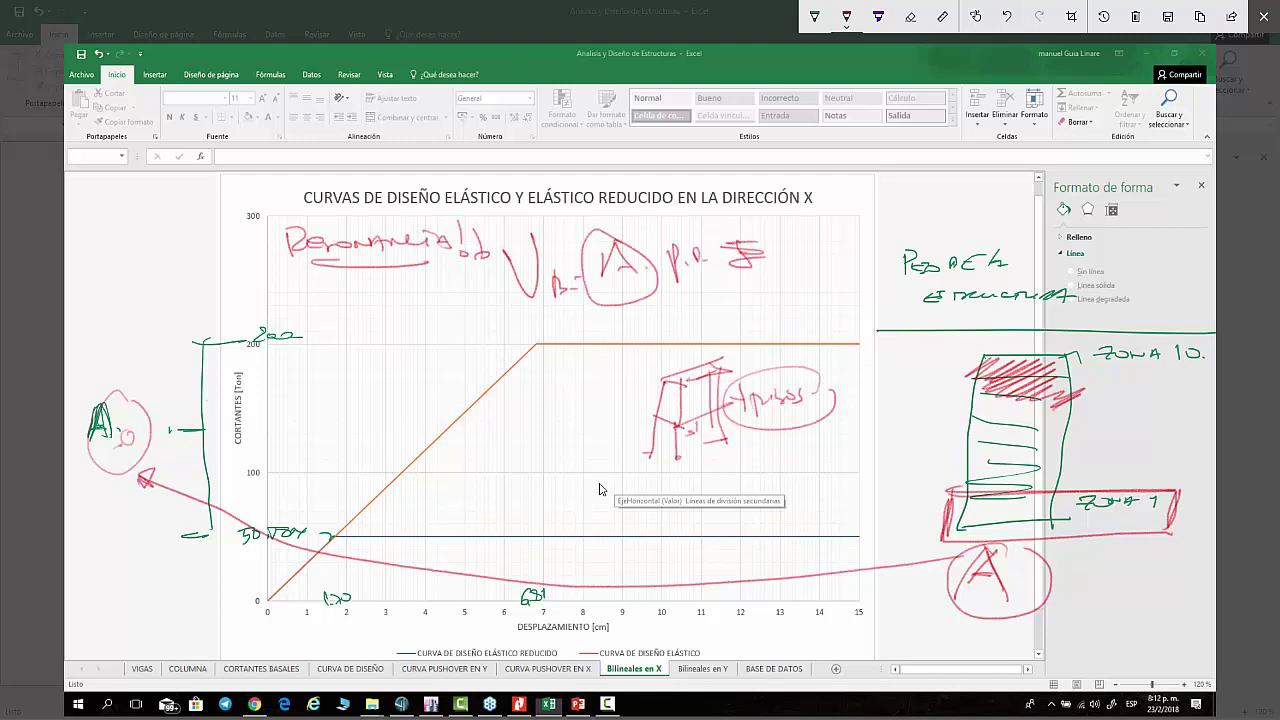
pyautogui.moveTo(694, 274); pyautogui.dragTo(710, 290)
pyautogui.moveTo(602, 270)
pyautogui.mouseDown()
pyautogui.moveTo(630, 264)
pyautogui.moveTo(604, 282)
pyautogui.mouseUp()
pyautogui.moveTo(620, 238); pyautogui.dragTo(648, 278)
pyautogui.moveTo(610, 272); pyautogui.dragTo(650, 268)
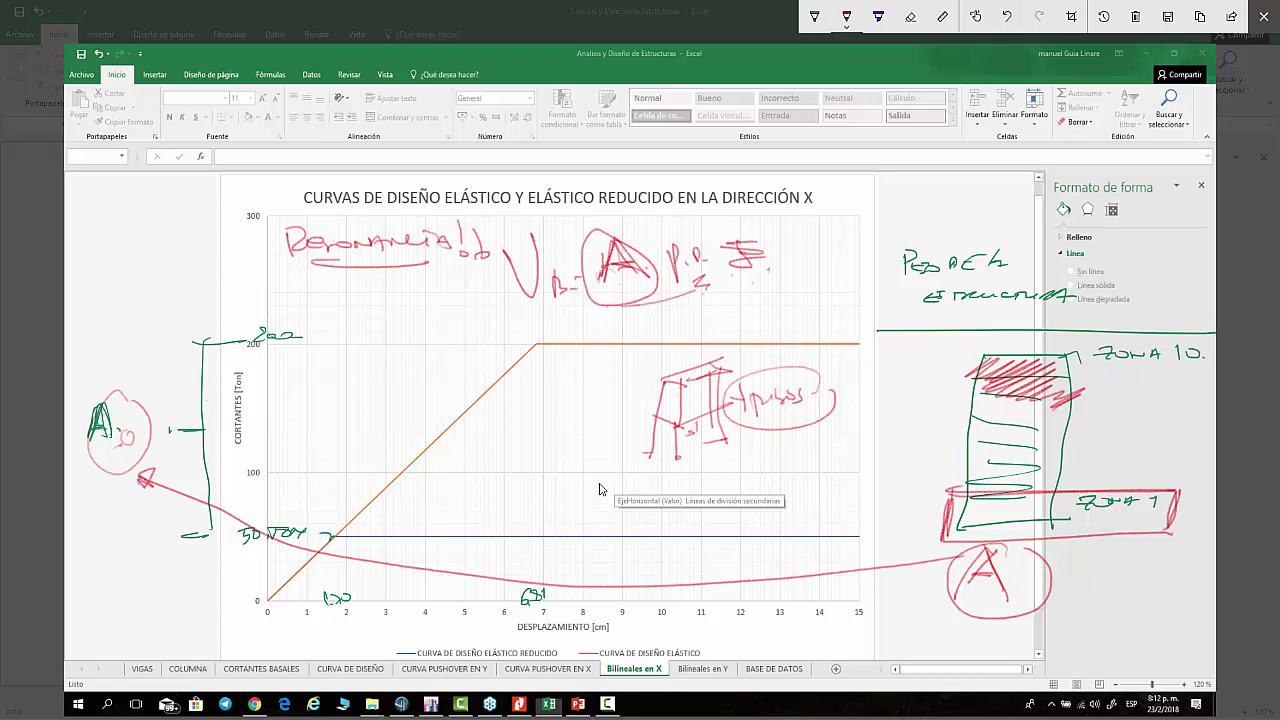
# - Add a red zigzag on the shear axis above 50 TON and draw extra floor lines on the building sketch
pyautogui.moveTo(263, 512); pyautogui.dragTo(261, 478)
pyautogui.moveTo(654, 401); pyautogui.dragTo(724, 386)
pyautogui.moveTo(654, 444); pyautogui.dragTo(716, 432)
pyautogui.moveTo(394, 440); pyautogui.dragTo(411, 436)
pyautogui.moveTo(680, 378); pyautogui.dragTo(750, 330)
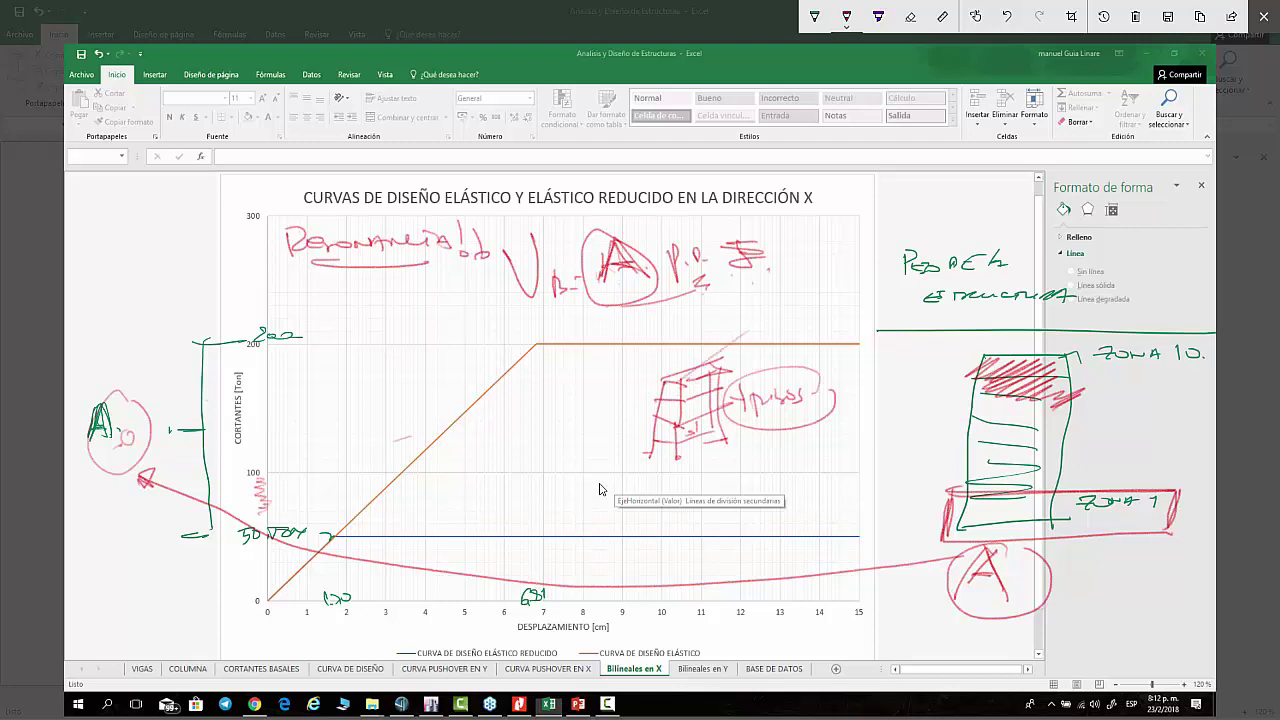
# - Sketch a seismic wave beside the chart with an arrow leading to the bracketed shear range
pyautogui.moveTo(84, 293)
pyautogui.mouseDown()
pyautogui.moveTo(120, 282)
pyautogui.moveTo(134, 300)
pyautogui.mouseUp()
pyautogui.moveTo(140, 298)
pyautogui.mouseDown()
pyautogui.moveTo(158, 312)
pyautogui.moveTo(186, 400)
pyautogui.moveTo(202, 406)
pyautogui.moveTo(194, 398)
pyautogui.mouseUp()
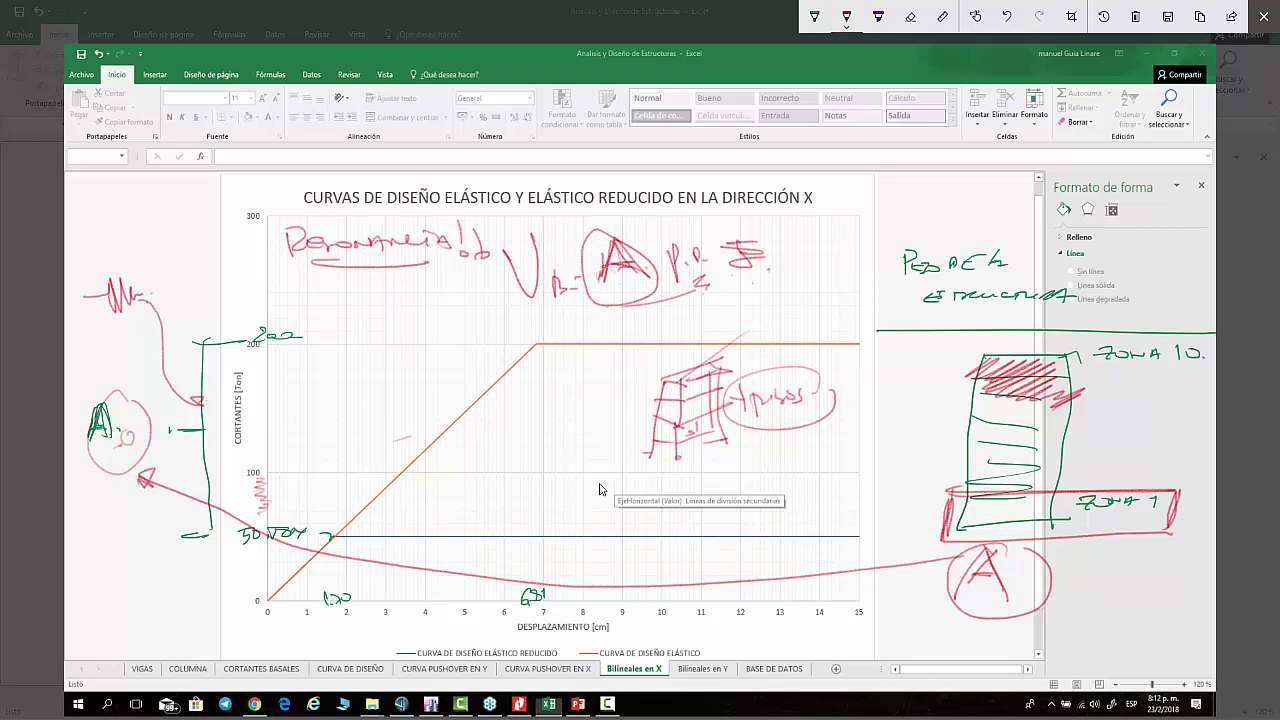
# - Draw a freehand capacity curve from the chart's origin, circle a point before its peak, and project that point toward both axes
pyautogui.moveTo(282, 600)
pyautogui.mouseDown()
pyautogui.moveTo(340, 536)
pyautogui.moveTo(548, 398)
pyautogui.moveTo(580, 458)
pyautogui.moveTo(620, 458)
pyautogui.mouseUp()
pyautogui.moveTo(246, 427)
pyautogui.mouseDown()
pyautogui.moveTo(512, 410)
pyautogui.moveTo(534, 524)
pyautogui.mouseUp()
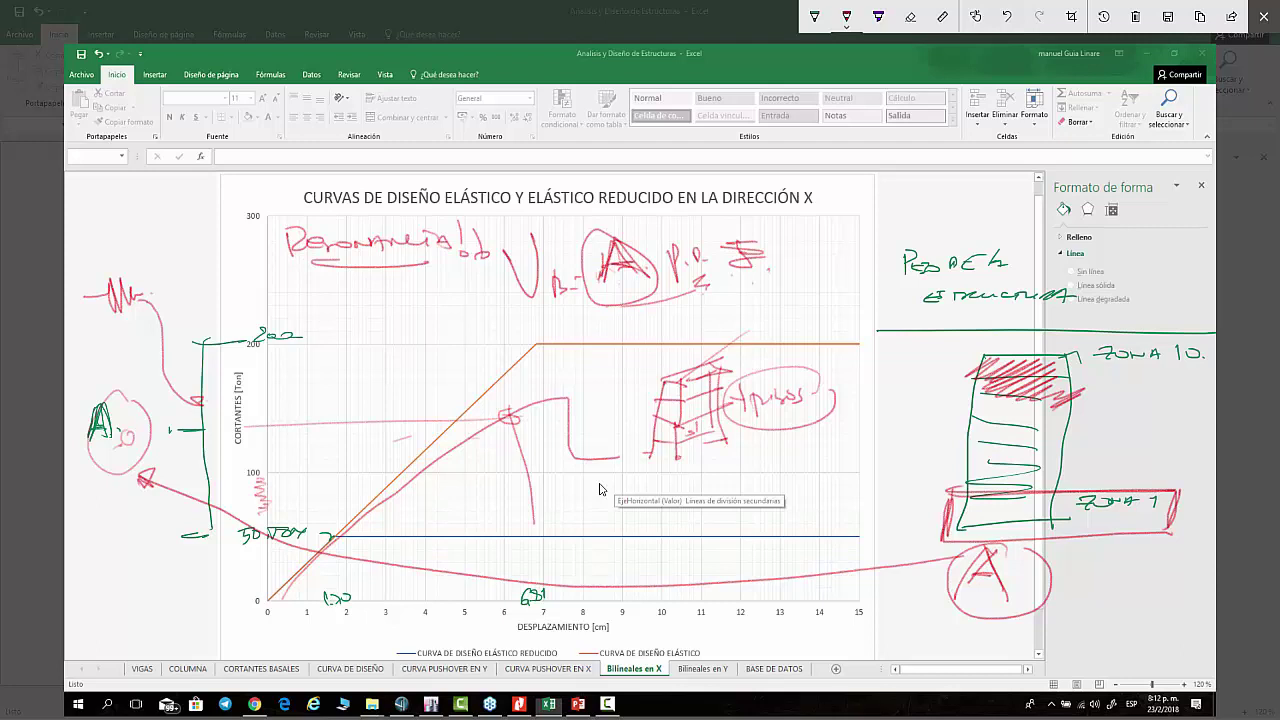
pyautogui.moveTo(558, 400)
pyautogui.mouseDown()
pyautogui.moveTo(572, 398)
pyautogui.moveTo(565, 341)
pyautogui.moveTo(578, 390)
pyautogui.moveTo(570, 350)
pyautogui.mouseUp()
# - Close the screen sketch and open the Bilineales en Y chart sheet
pyautogui.hotkey('alt', 'F4')
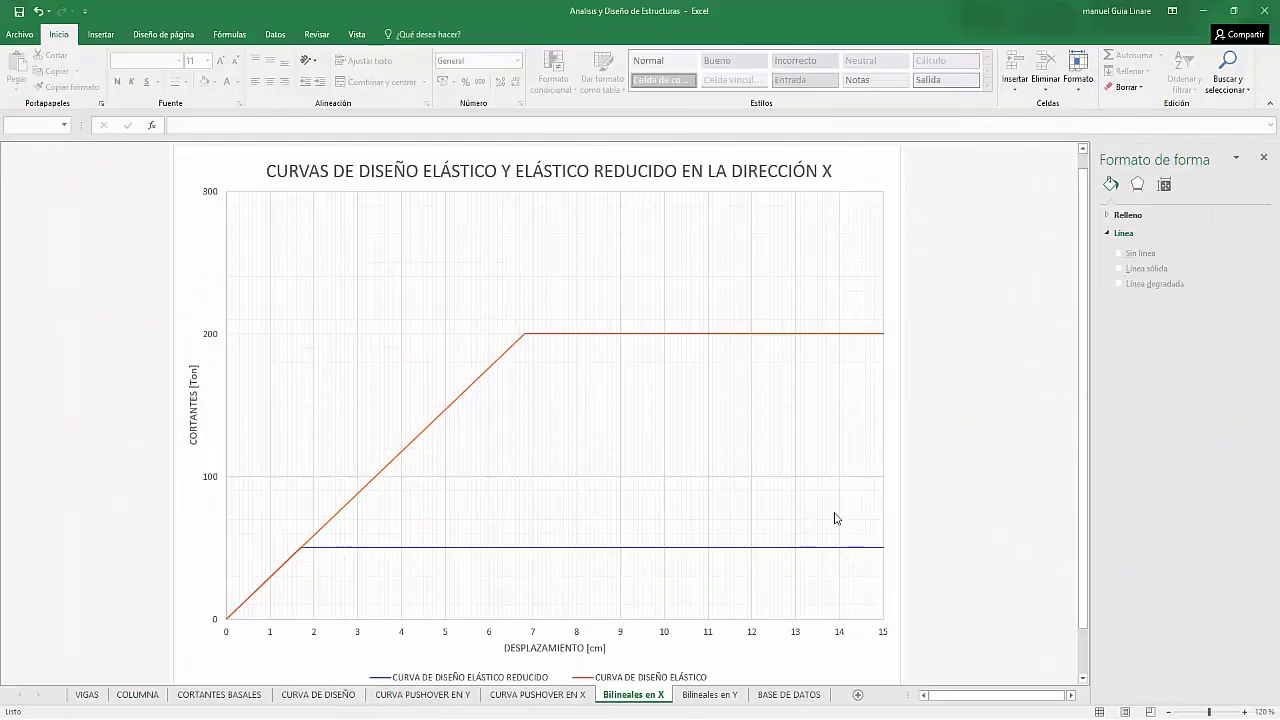
pyautogui.click(712, 694)
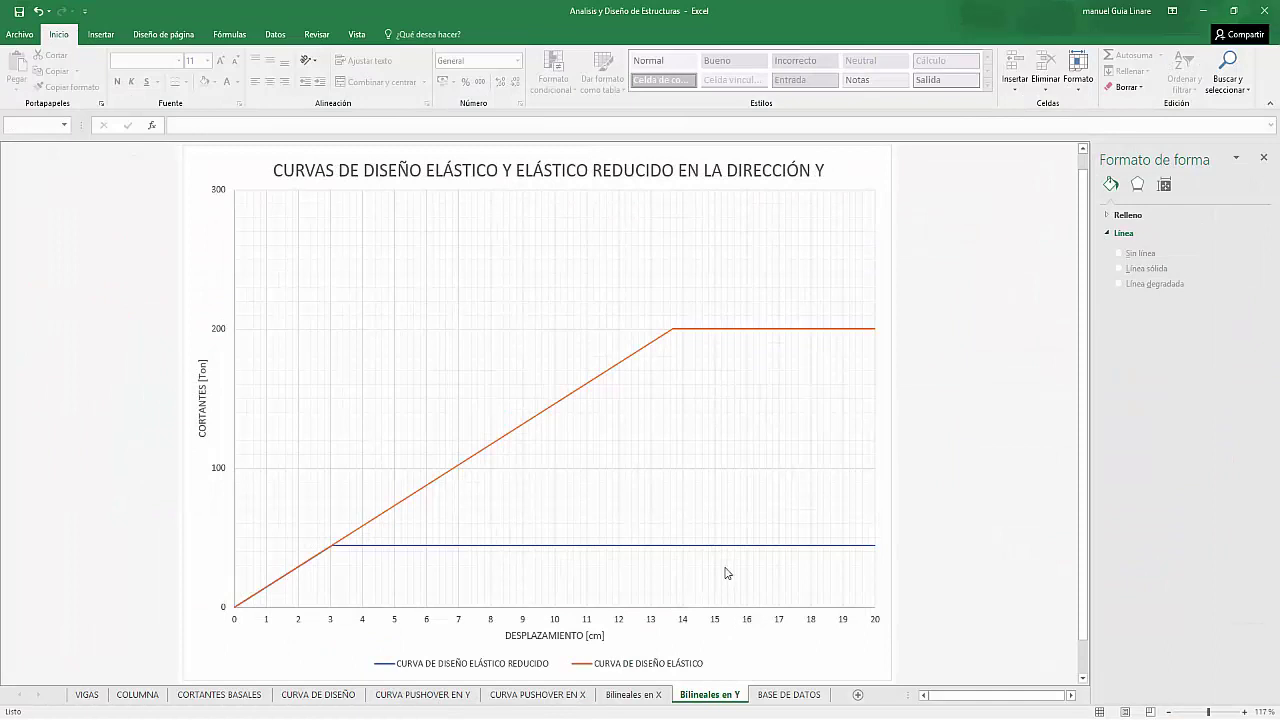
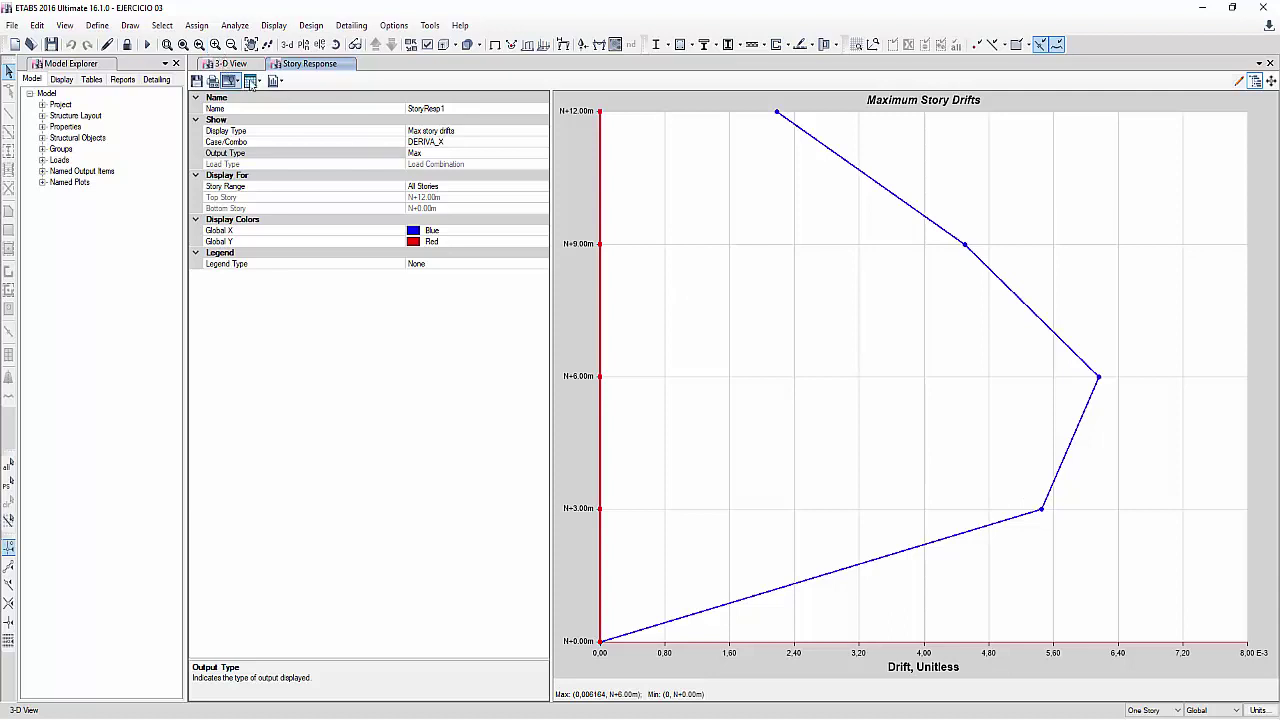
# - Display the formatted table of maximum story drifts for DERIVA_X and place it clear of the chart
pyautogui.click(256, 81)
pyautogui.click(268, 96)
pyautogui.click(254, 81)
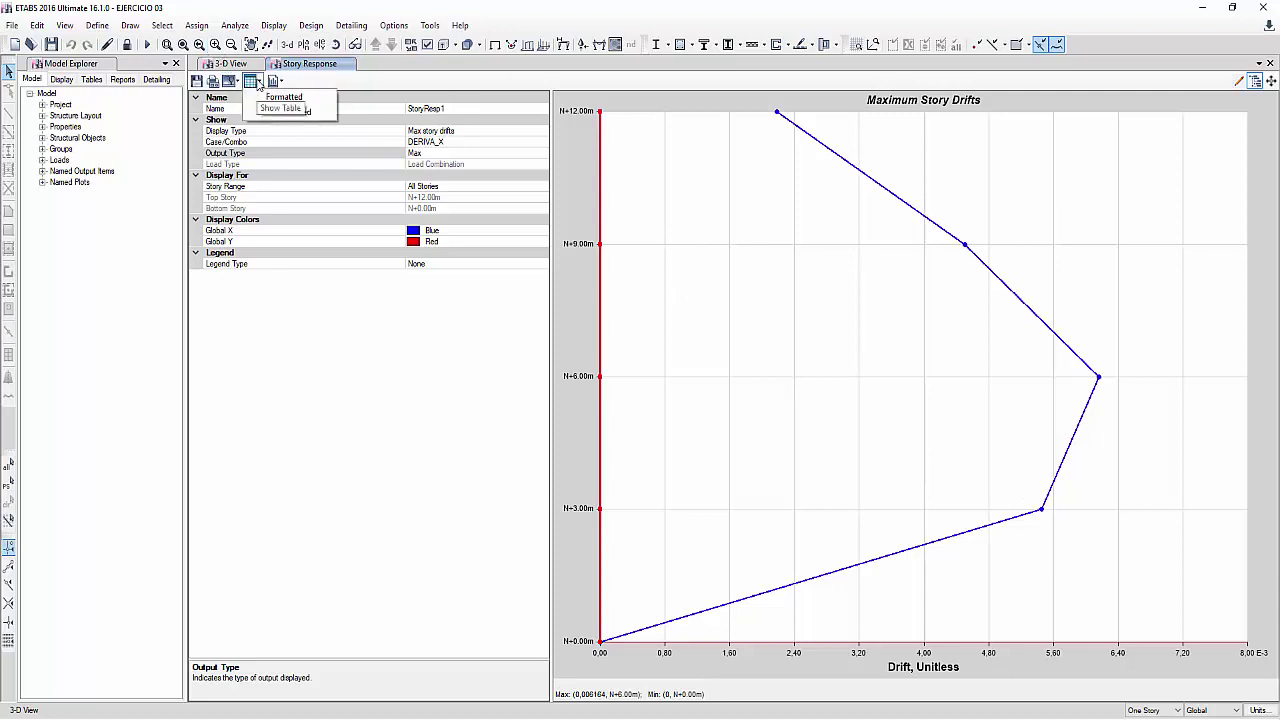
pyautogui.click(275, 93)
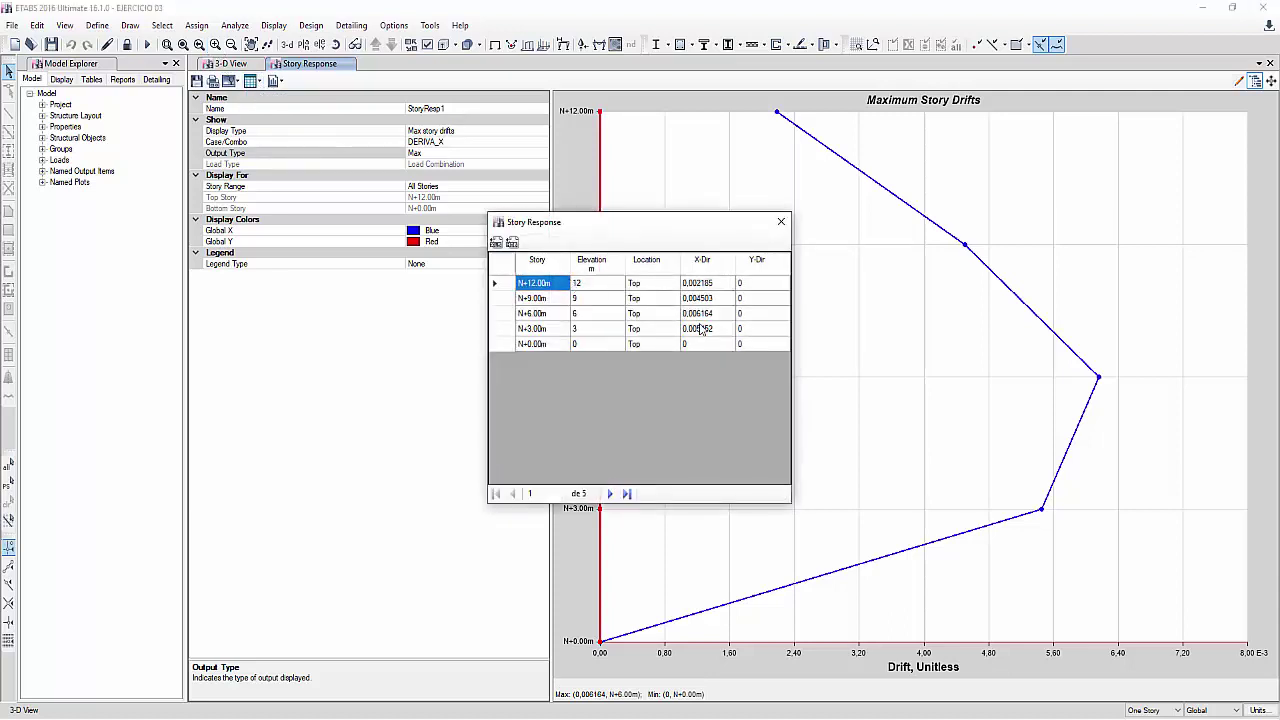
pyautogui.moveTo(700, 226); pyautogui.dragTo(278, 307)
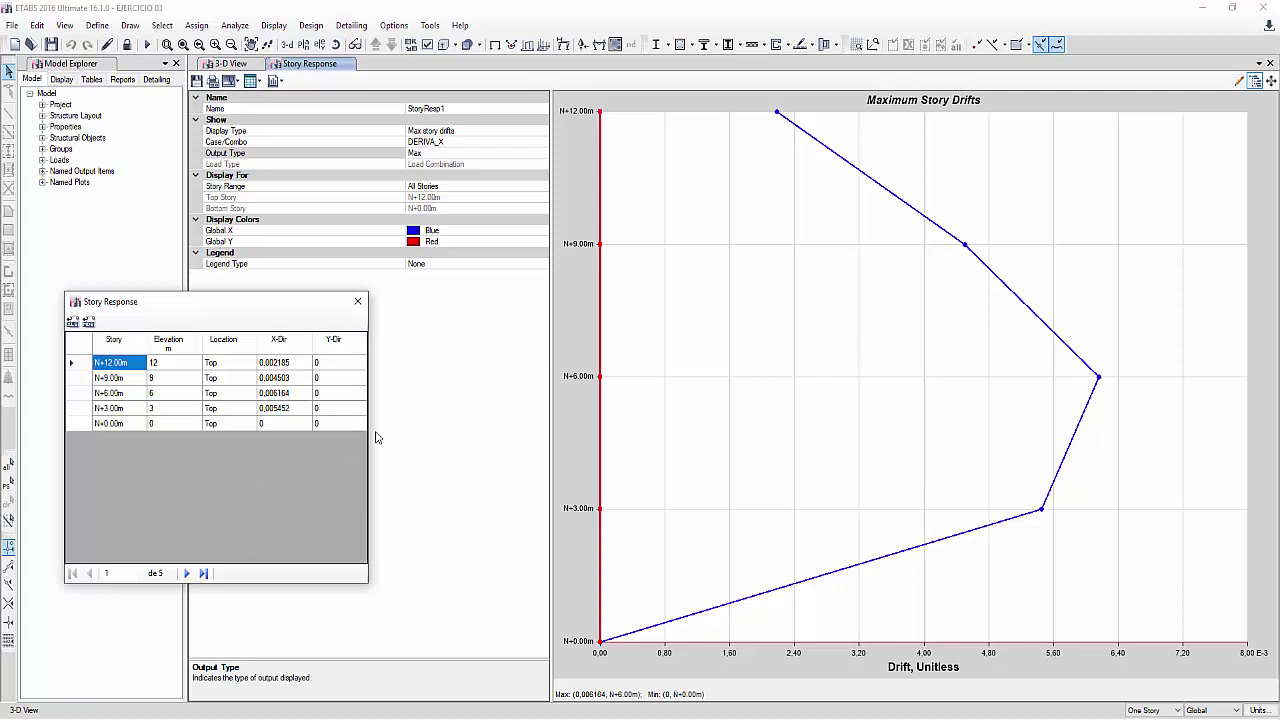
# - Start a screen-capture annotation and write "0.8x4 = 0.00699" beside the N+12.00m drift, with an arrow from the 4 to R
pyautogui.press('super+w')
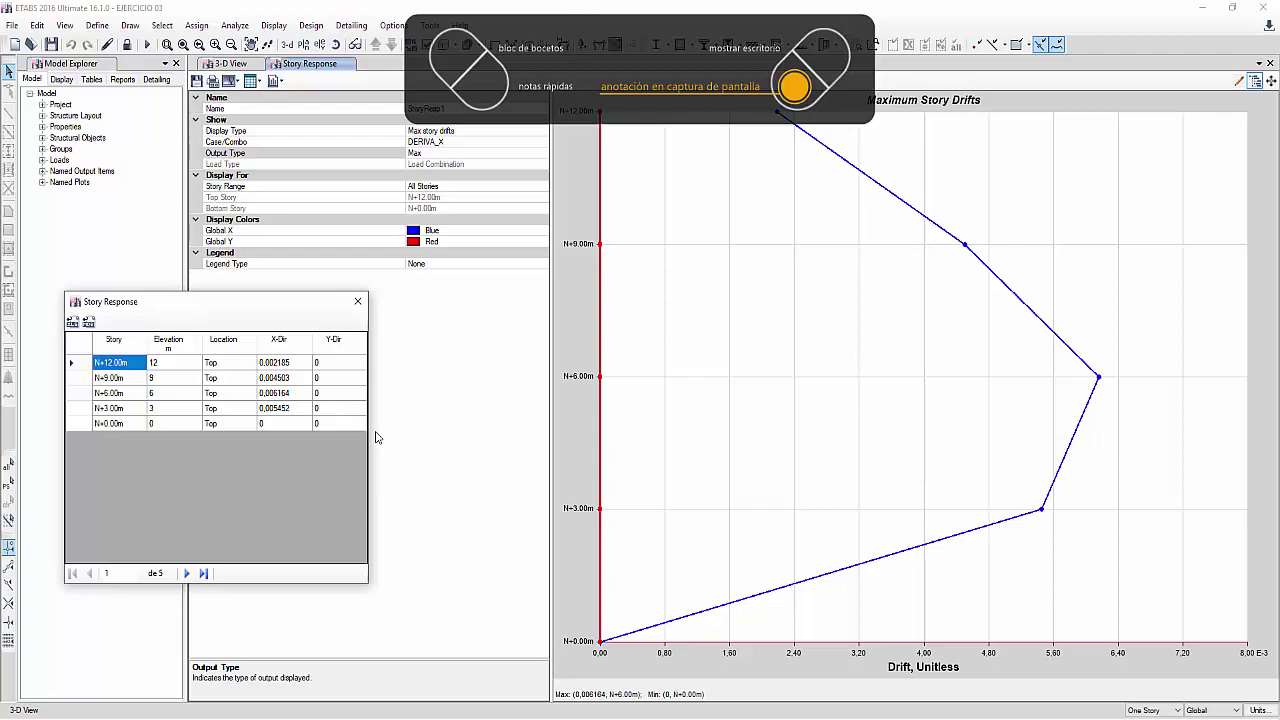
pyautogui.press('Return')
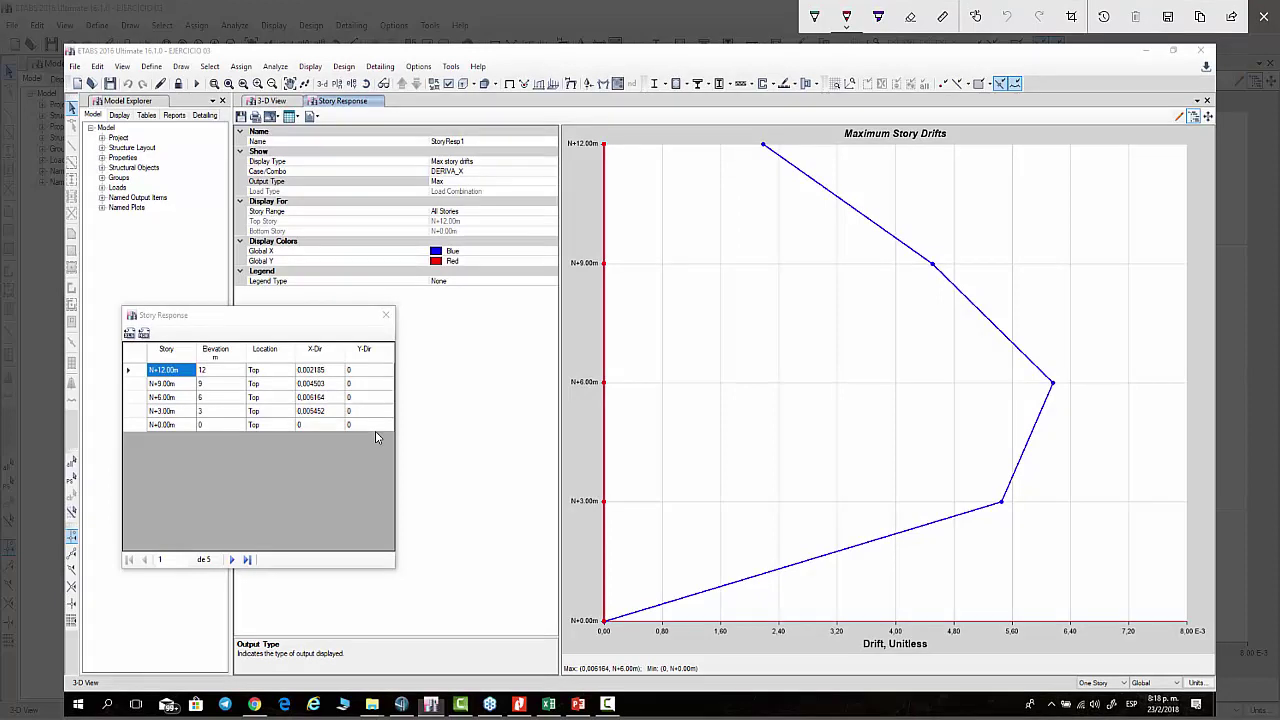
pyautogui.moveTo(340, 370); pyautogui.dragTo(460, 368)
pyautogui.moveTo(452, 330)
pyautogui.mouseDown()
pyautogui.moveTo(452, 348)
pyautogui.moveTo(458, 318)
pyautogui.mouseUp()
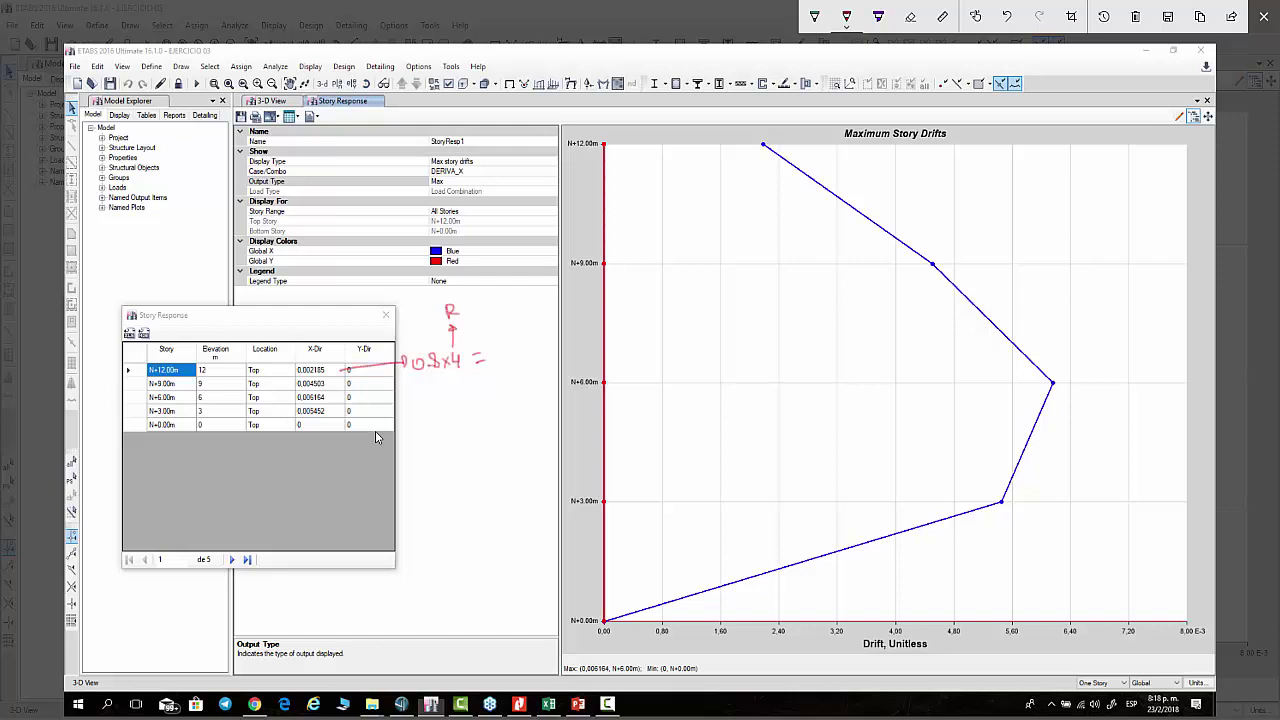
pyautogui.moveTo(500, 350); pyautogui.dragTo(590, 359)
pyautogui.click(511, 358)
# - Write 0.014, 0.019 and 0.017 with leader lines from the N+9.00m, N+6.00m and N+3.00m drift rows
pyautogui.moveTo(348, 386); pyautogui.dragTo(428, 387)
pyautogui.moveTo(452, 382); pyautogui.dragTo(472, 387)
pyautogui.click(462, 388)
pyautogui.moveTo(490, 378)
pyautogui.mouseDown()
pyautogui.moveTo(490, 390)
pyautogui.moveTo(514, 384)
pyautogui.mouseUp()
pyautogui.moveTo(509, 377); pyautogui.dragTo(509, 391)
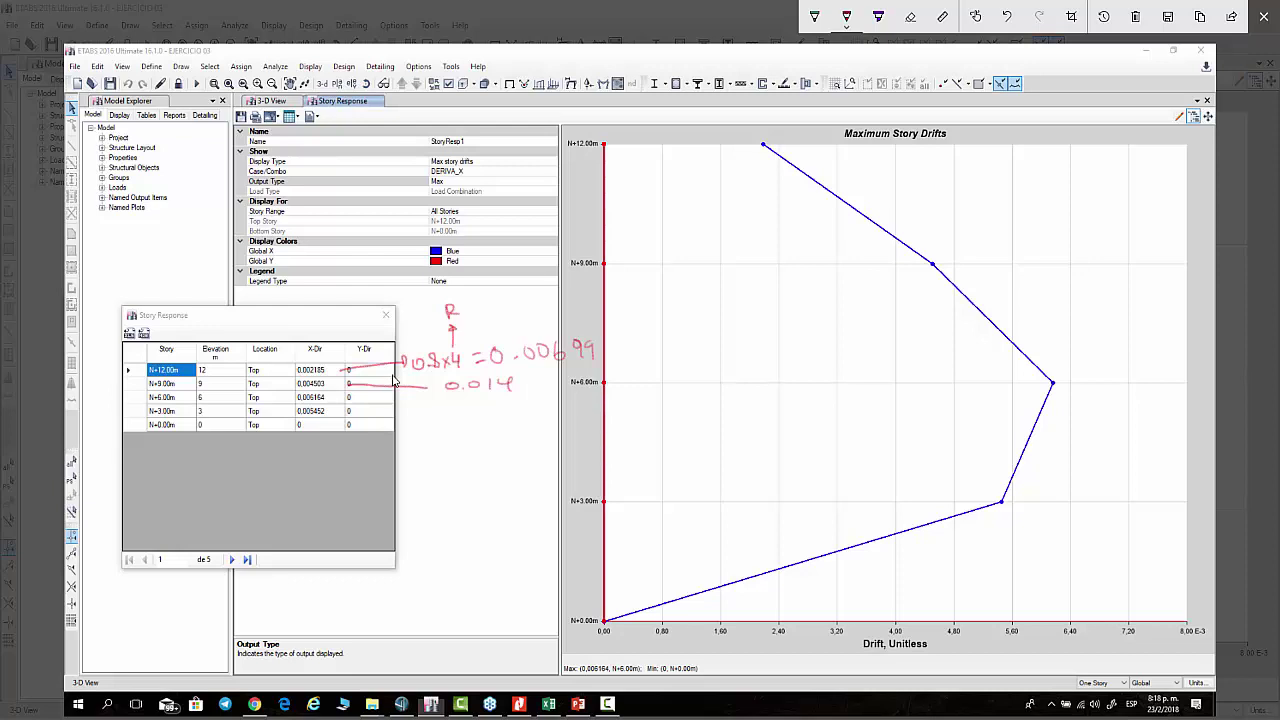
pyautogui.moveTo(360, 397)
pyautogui.mouseDown()
pyautogui.moveTo(453, 410)
pyautogui.moveTo(506, 415)
pyautogui.mouseUp()
pyautogui.moveTo(356, 411); pyautogui.dragTo(447, 436)
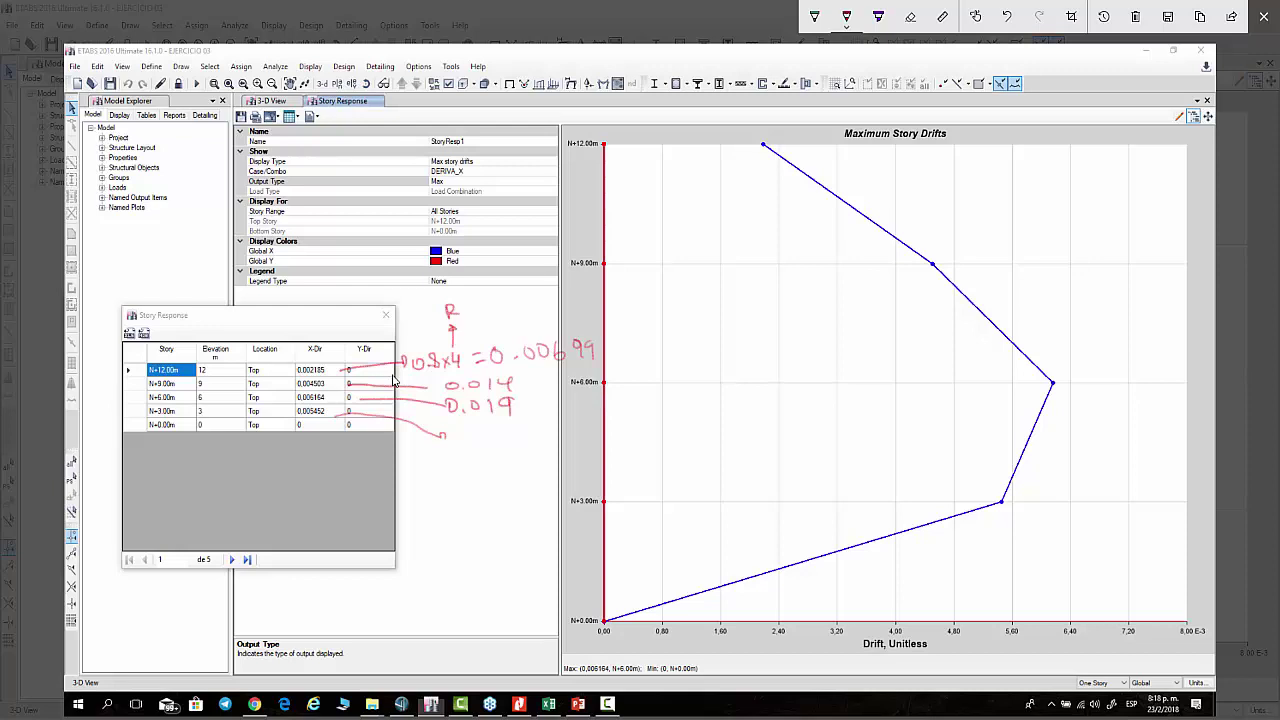
pyautogui.moveTo(462, 432); pyautogui.dragTo(520, 440)
# - Bracket the 0.00699 and 0.014 results as OK, and write an underlined, circled 0.08 above them
pyautogui.moveTo(528, 386)
pyautogui.mouseDown()
pyautogui.moveTo(624, 369)
pyautogui.moveTo(610, 336)
pyautogui.moveTo(667, 368)
pyautogui.mouseUp()
pyautogui.moveTo(678, 356); pyautogui.dragTo(679, 368)
pyautogui.moveTo(595, 322); pyautogui.dragTo(740, 308)
pyautogui.moveTo(626, 286); pyautogui.dragTo(676, 298)
pyautogui.moveTo(678, 278); pyautogui.dragTo(692, 296)
pyautogui.moveTo(706, 256)
pyautogui.mouseDown()
pyautogui.moveTo(664, 255)
pyautogui.moveTo(730, 268)
pyautogui.mouseUp()
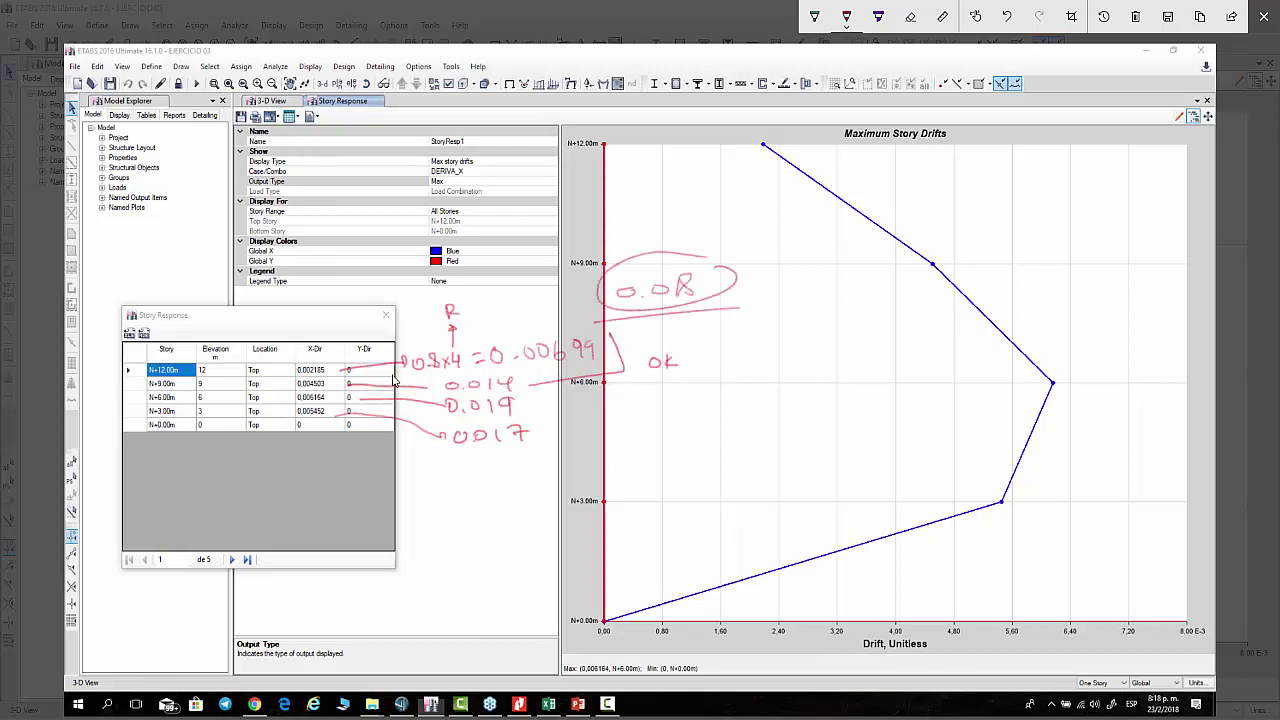
# - Box the 0.019 and 0.017 results and label the chart's N+3.00m point "0.017" and "OK"
pyautogui.moveTo(541, 389)
pyautogui.mouseDown()
pyautogui.moveTo(446, 397)
pyautogui.moveTo(531, 452)
pyautogui.moveTo(542, 391)
pyautogui.mouseUp()
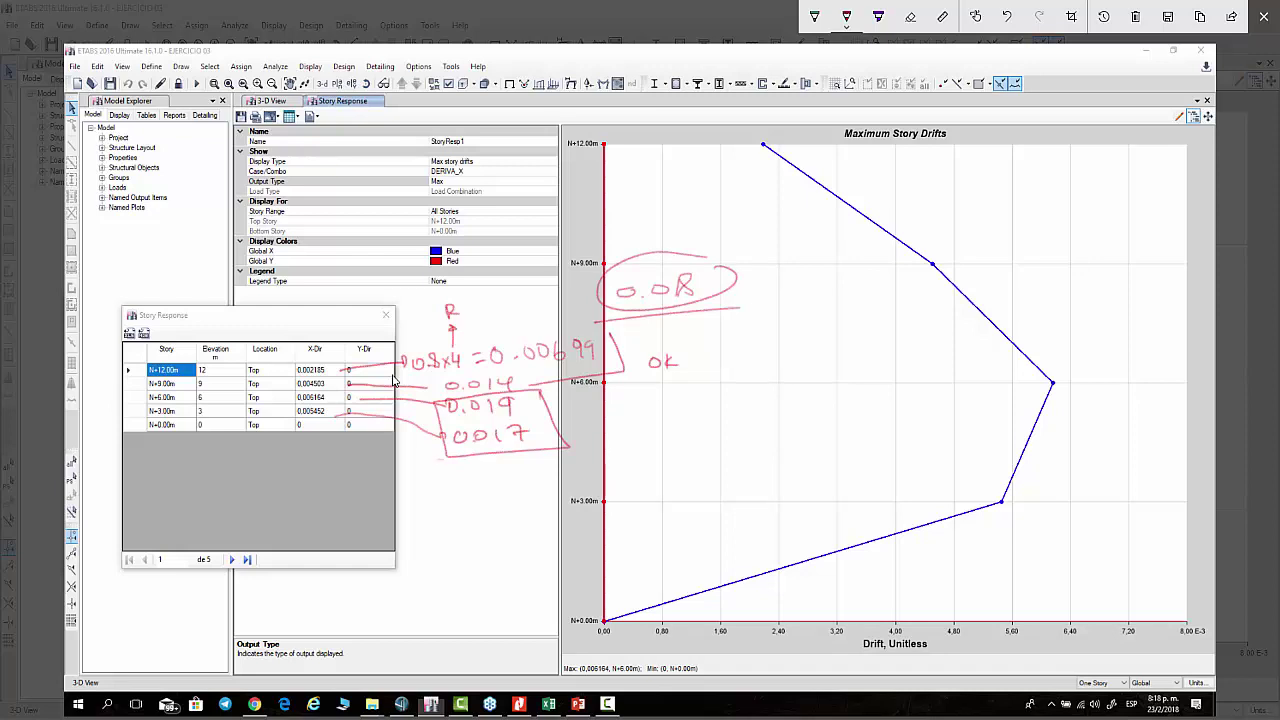
pyautogui.moveTo(543, 436); pyautogui.dragTo(555, 430)
pyautogui.moveTo(1008, 517); pyautogui.dragTo(1017, 528)
pyautogui.moveTo(1026, 516); pyautogui.dragTo(1027, 528)
pyautogui.moveTo(908, 494); pyautogui.dragTo(950, 504)
pyautogui.click(916, 502)
pyautogui.moveTo(955, 491); pyautogui.dragTo(959, 504)
# - Label the chart's N+6.00m point "0.0190" and write a circled "No OK" beneath it
pyautogui.moveTo(1086, 373)
pyautogui.mouseDown()
pyautogui.moveTo(1142, 386)
pyautogui.moveTo(1156, 375)
pyautogui.mouseUp()
pyautogui.moveTo(1094, 425)
pyautogui.mouseDown()
pyautogui.moveTo(1118, 406)
pyautogui.moveTo(1159, 424)
pyautogui.mouseUp()
pyautogui.moveTo(1162, 407); pyautogui.dragTo(1181, 420)
pyautogui.moveTo(1215, 420); pyautogui.dragTo(1100, 396)
pyautogui.moveTo(1180, 396); pyautogui.dragTo(1216, 396)
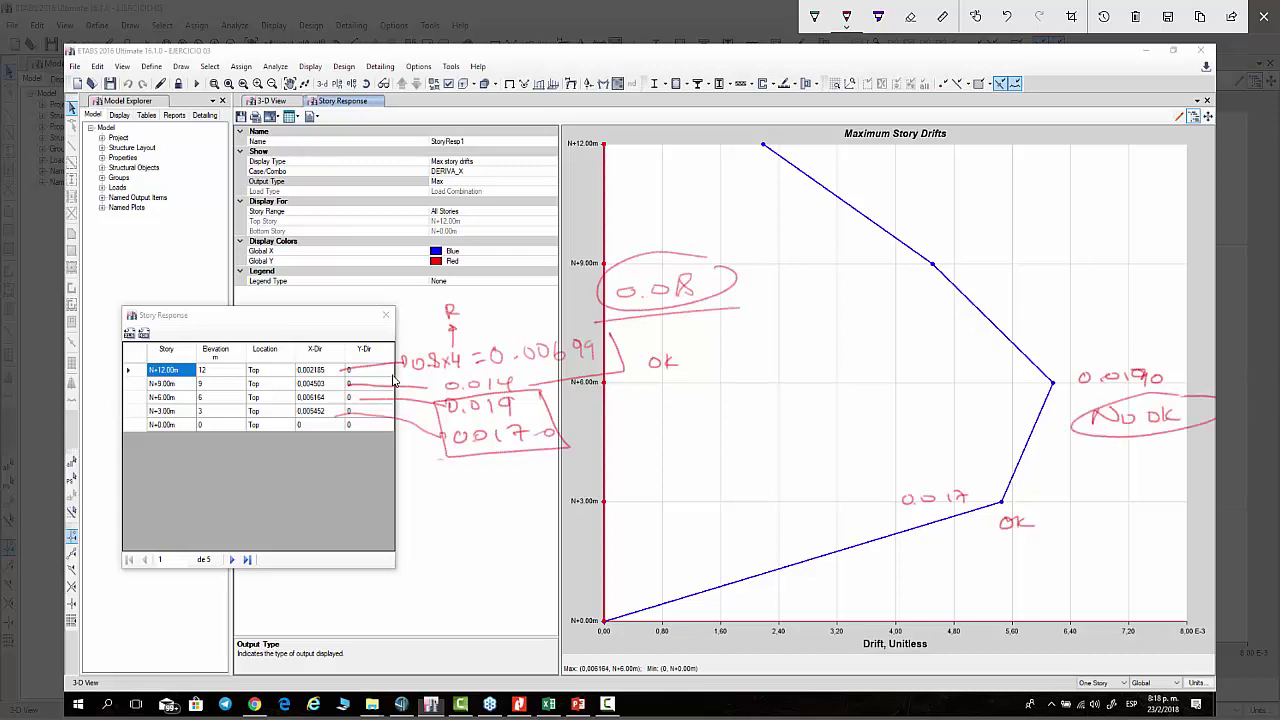
# - Annotate the chart's N+9.00m and N+12.00m points, and close the screen sketch and the drift table
pyautogui.moveTo(943, 232); pyautogui.dragTo(976, 237)
pyautogui.moveTo(995, 233)
pyautogui.mouseDown()
pyautogui.moveTo(996, 247)
pyautogui.moveTo(1014, 243)
pyautogui.mouseUp()
pyautogui.moveTo(724, 155)
pyautogui.mouseDown()
pyautogui.moveTo(719, 170)
pyautogui.moveTo(728, 158)
pyautogui.mouseUp()
pyautogui.moveTo(737, 168); pyautogui.dragTo(770, 171)
pyautogui.moveTo(795, 157)
pyautogui.mouseDown()
pyautogui.moveTo(790, 170)
pyautogui.moveTo(816, 182)
pyautogui.mouseUp()
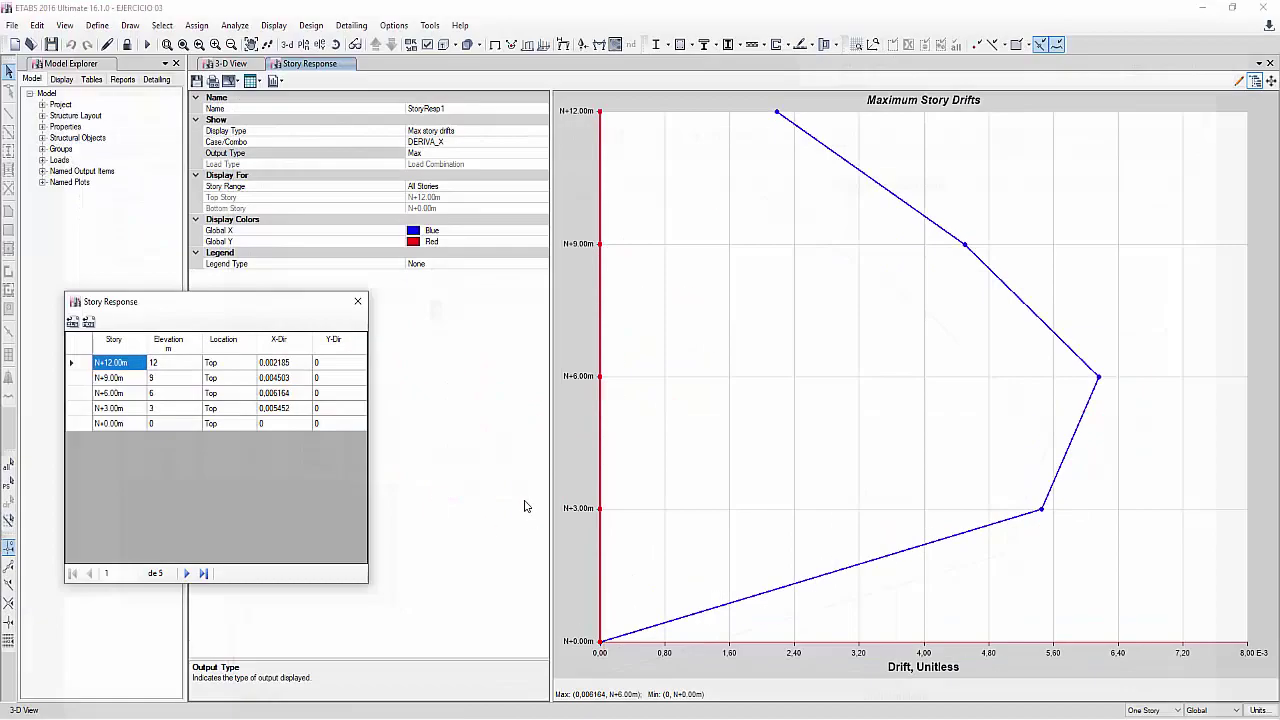
pyautogui.click(357, 301)
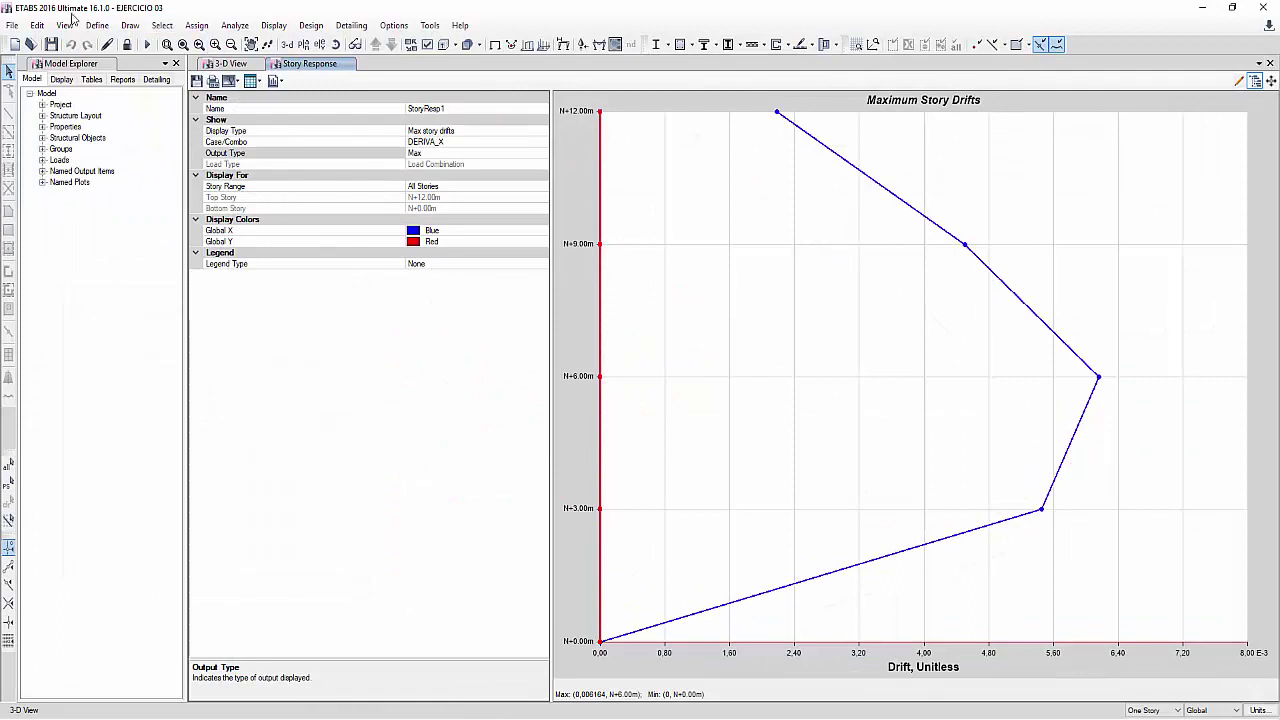
# - Inspect the SX_DISEÑO scale factor in the DERIVA_X load combination and close the combination dialogs without changes
pyautogui.click(129, 26)
pyautogui.moveTo(97, 25)
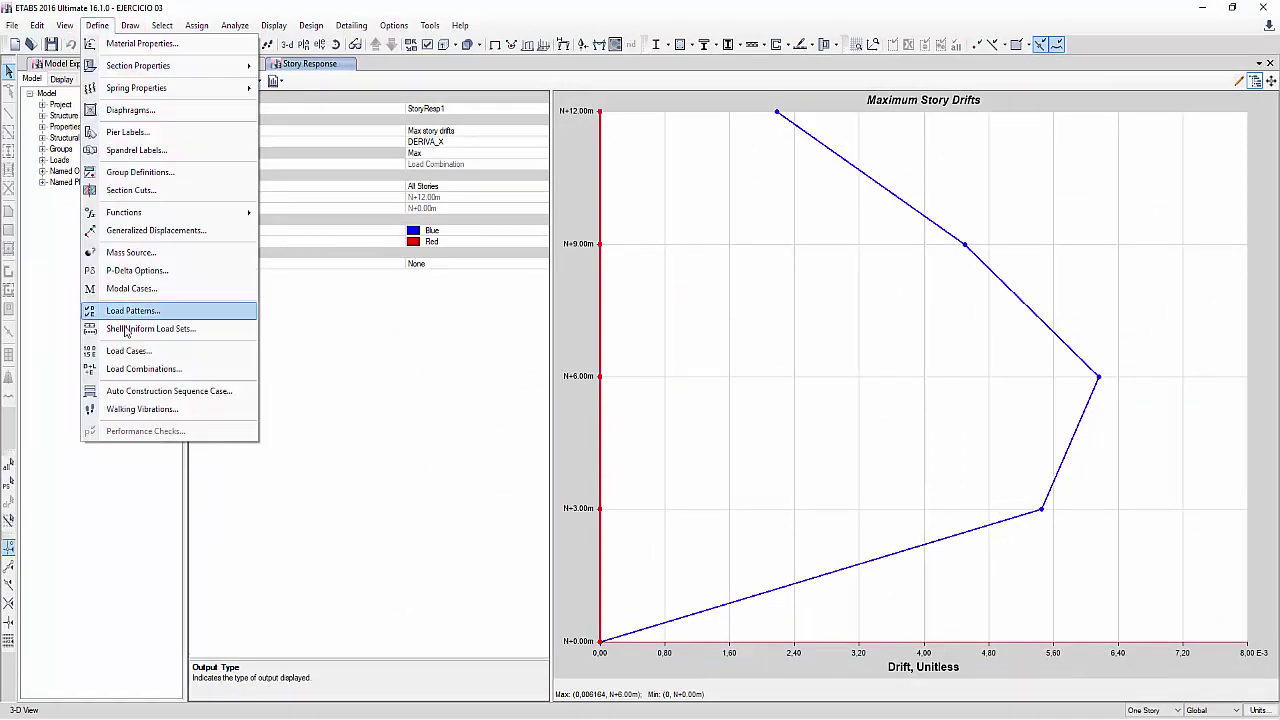
pyautogui.click(150, 369)
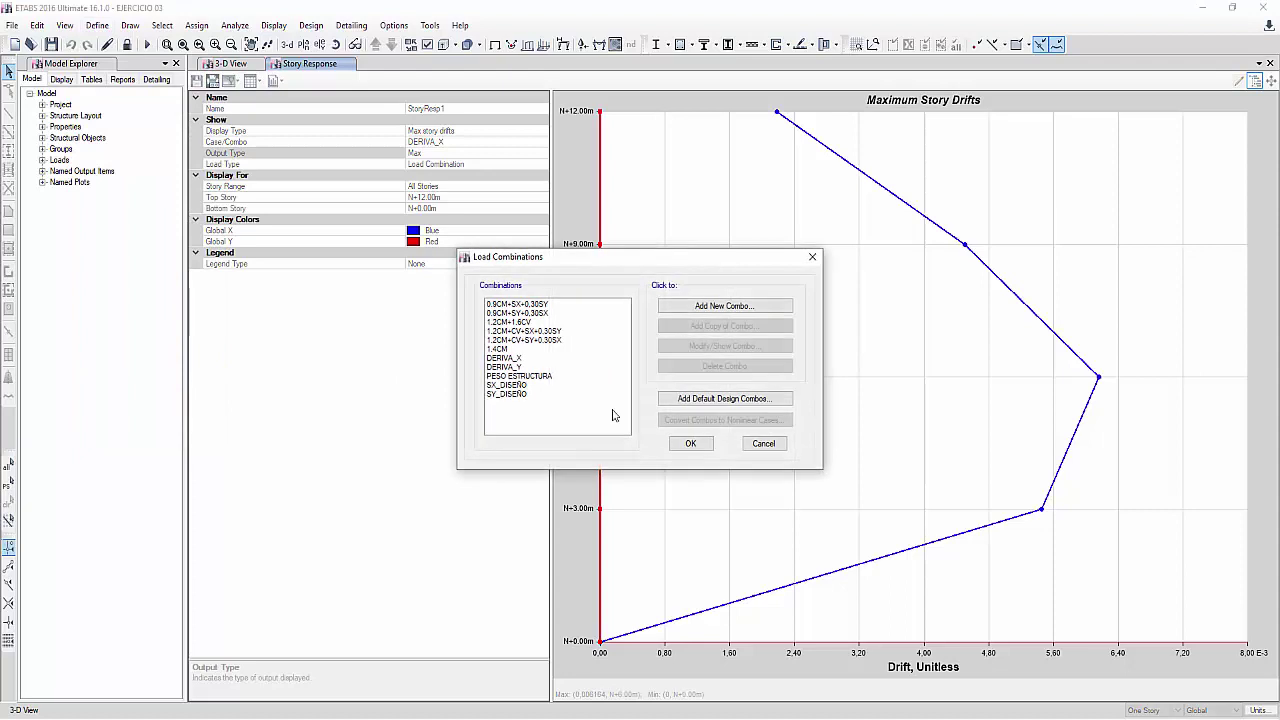
pyautogui.click(515, 360)
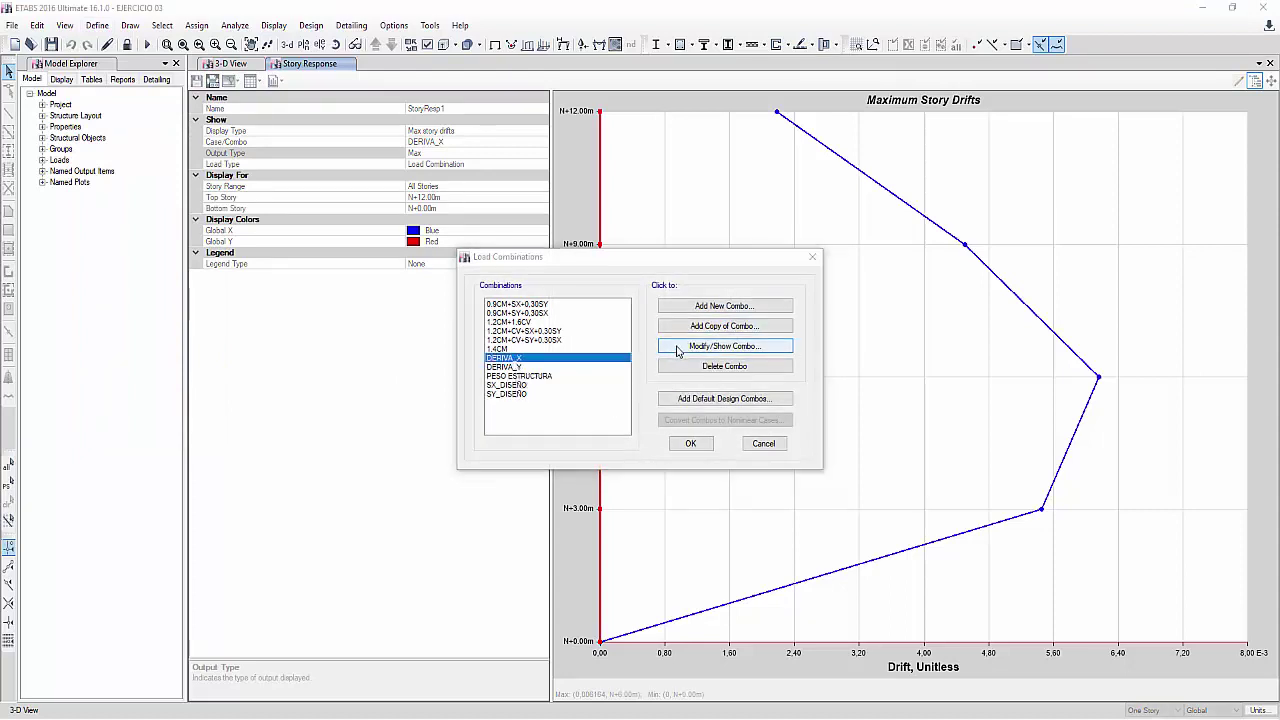
pyautogui.click(724, 346)
pyautogui.click(688, 372)
pyautogui.click(686, 371)
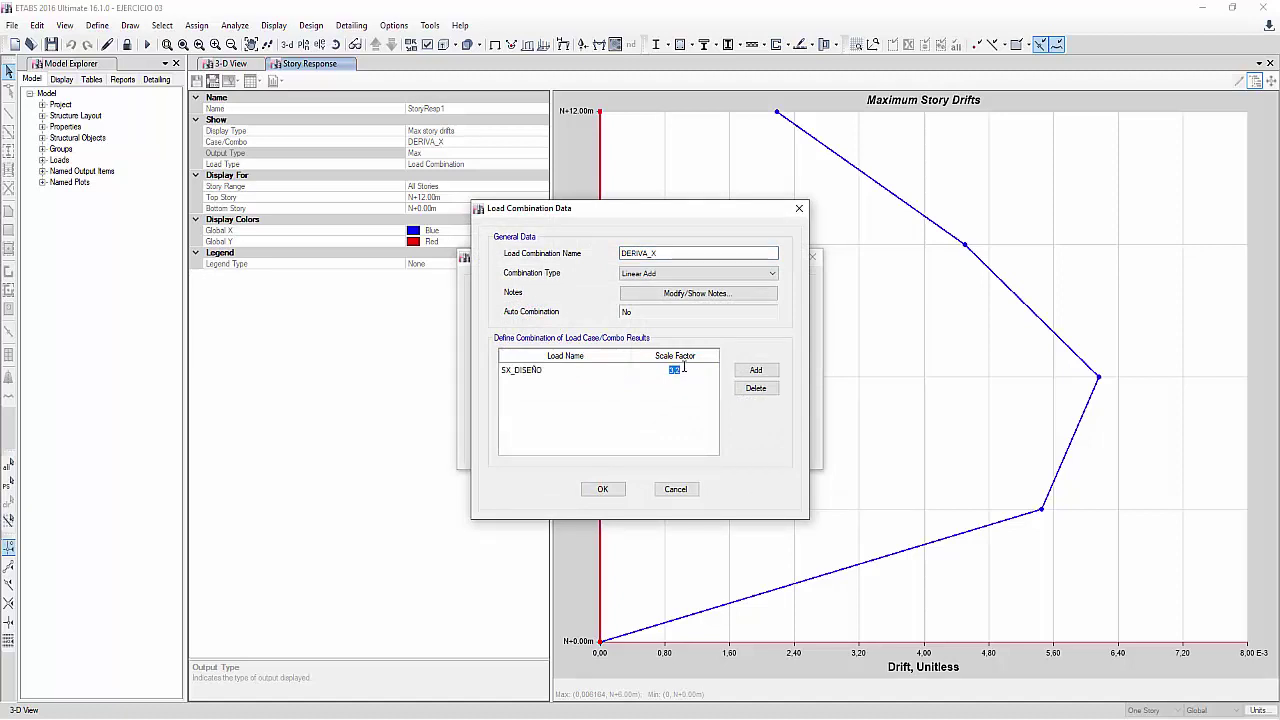
pyautogui.click(799, 208)
pyautogui.click(814, 257)
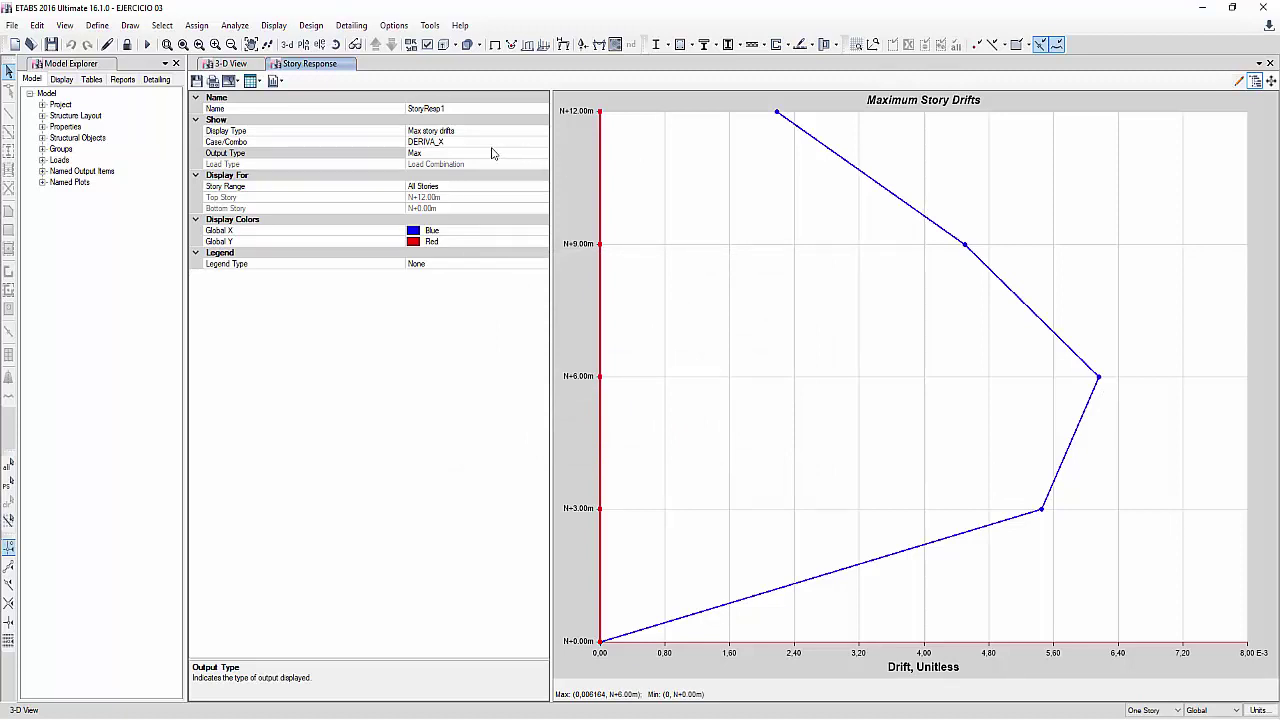
# - Review the formatted DERIVA_X story drift table again and close it
pyautogui.click(257, 81)
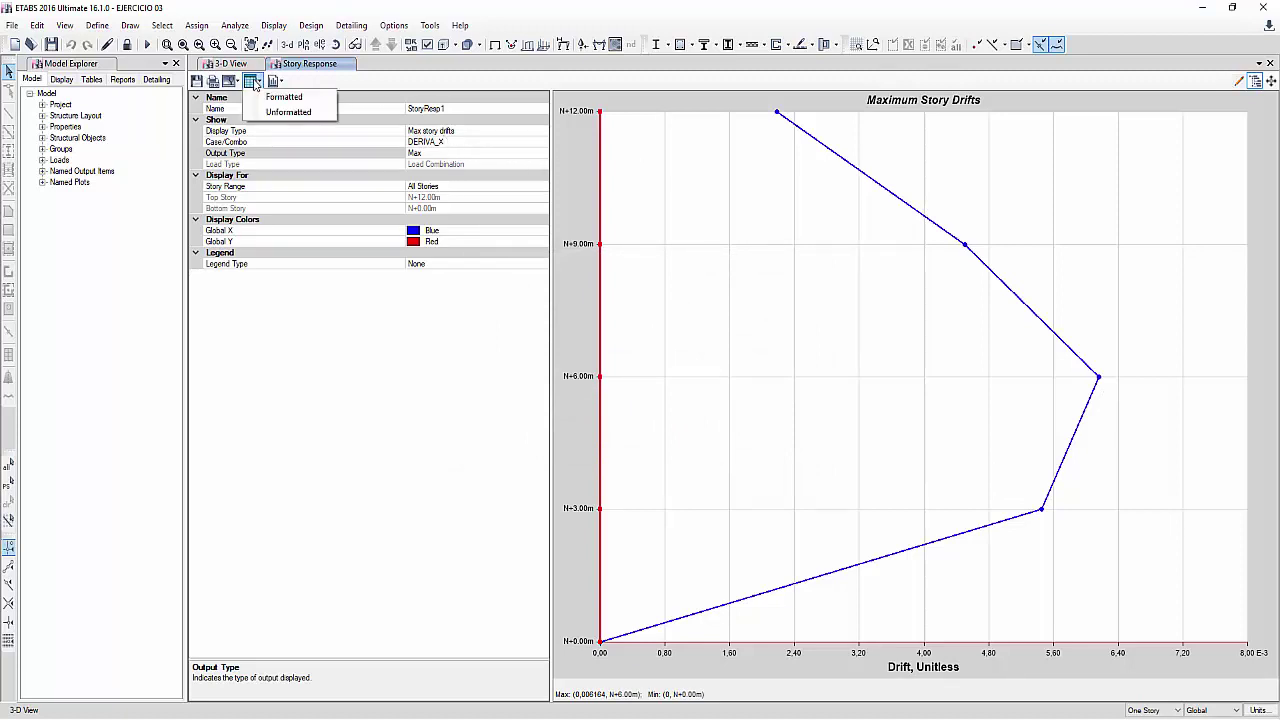
pyautogui.click(296, 97)
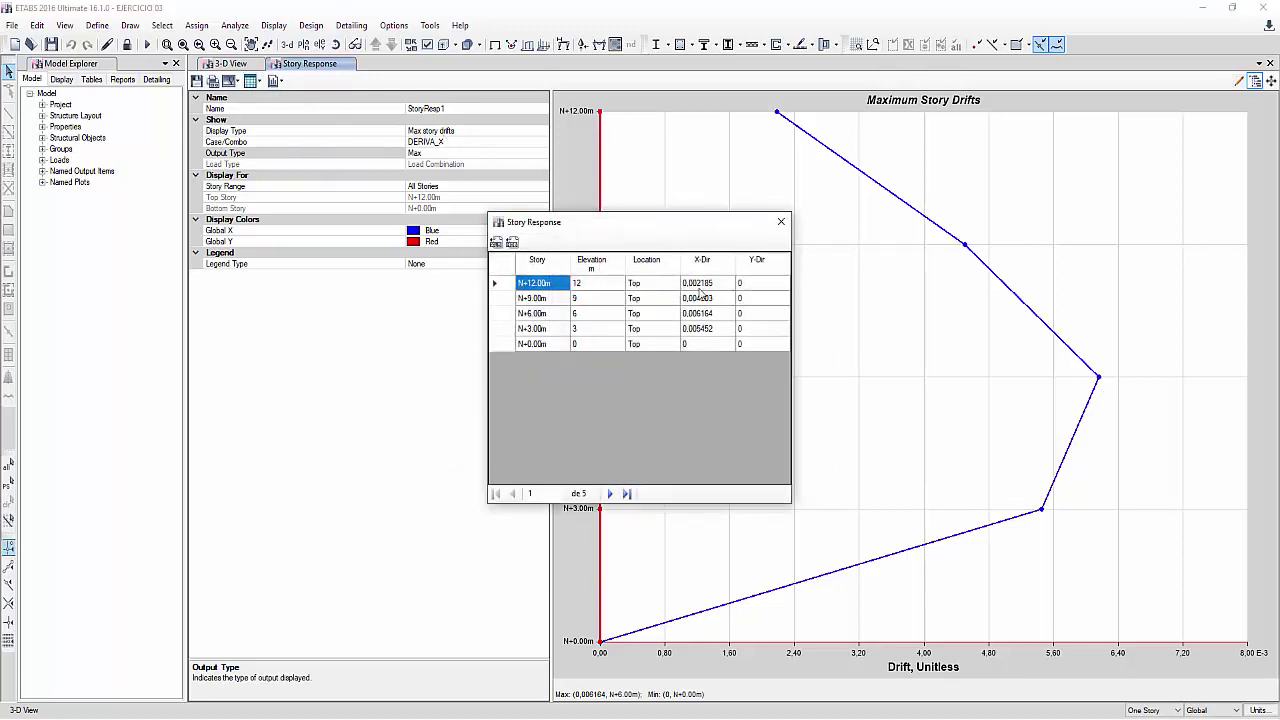
pyautogui.click(781, 221)
# - Plot the maximum story drifts for SX_DISEÑO and examine the X-direction values in the formatted table
pyautogui.click(516, 141)
pyautogui.click(541, 142)
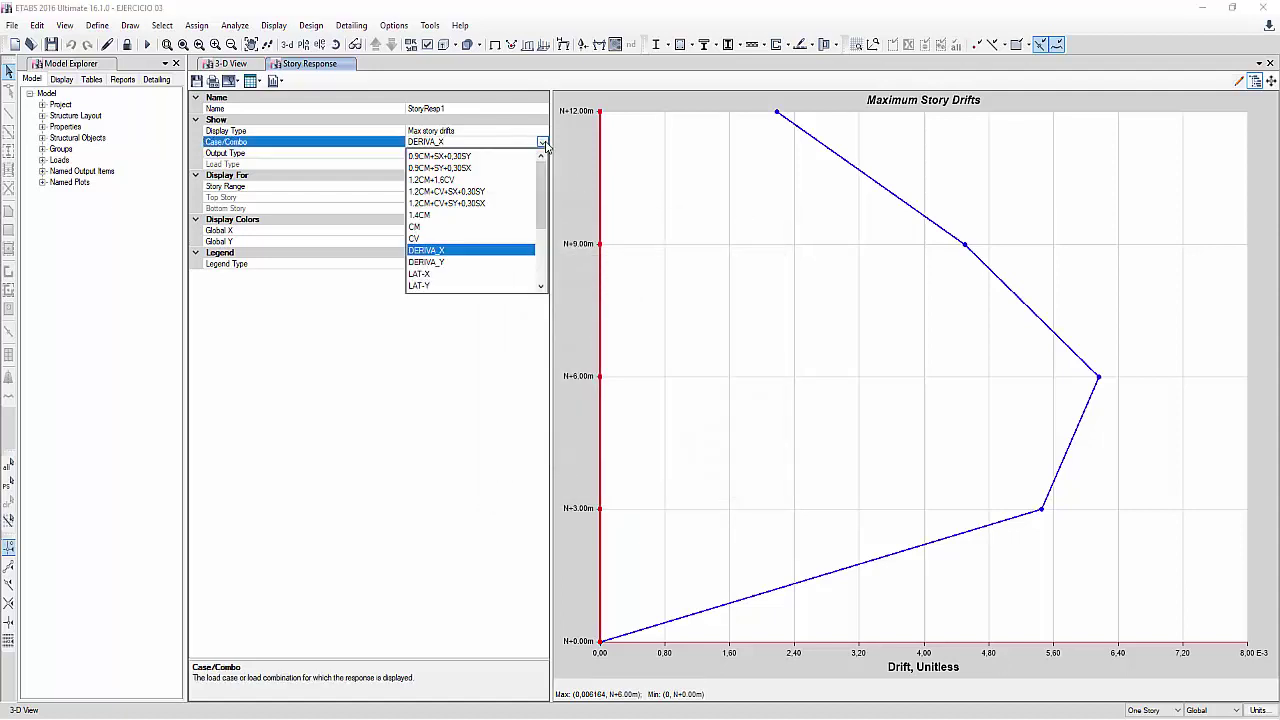
pyautogui.moveTo(540, 226); pyautogui.dragTo(540, 256)
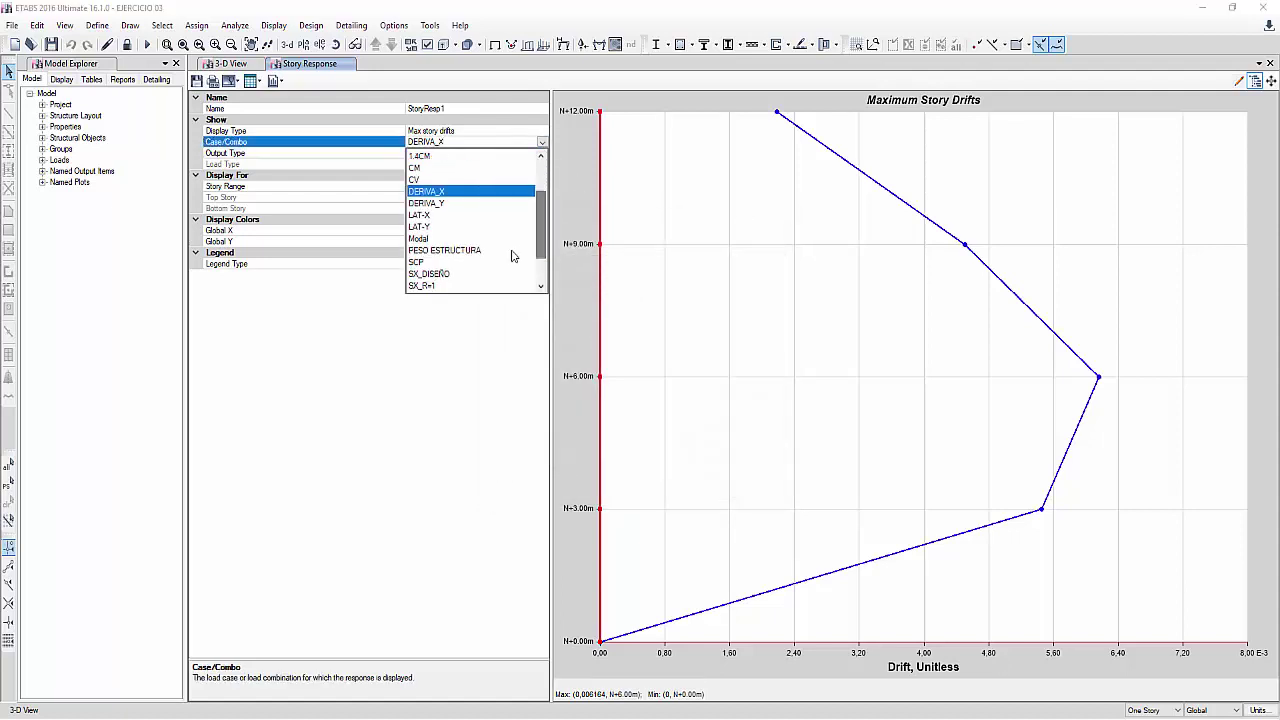
pyautogui.click(437, 274)
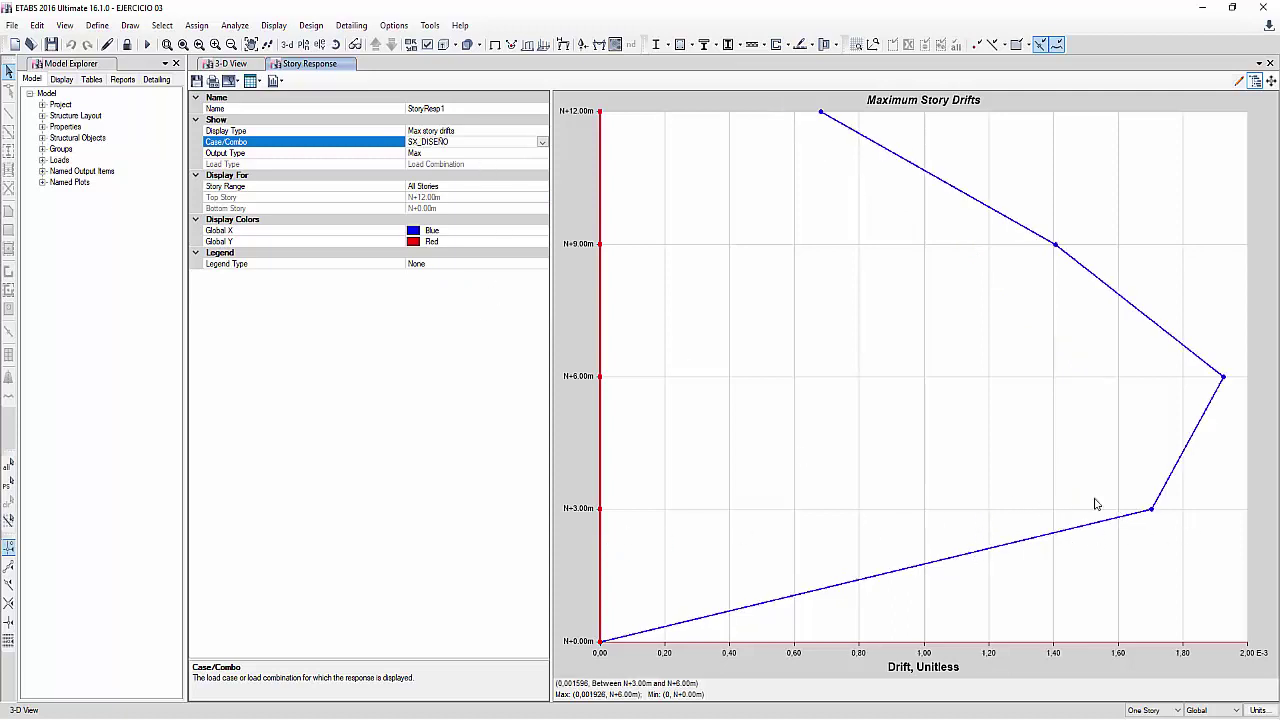
pyautogui.click(251, 81)
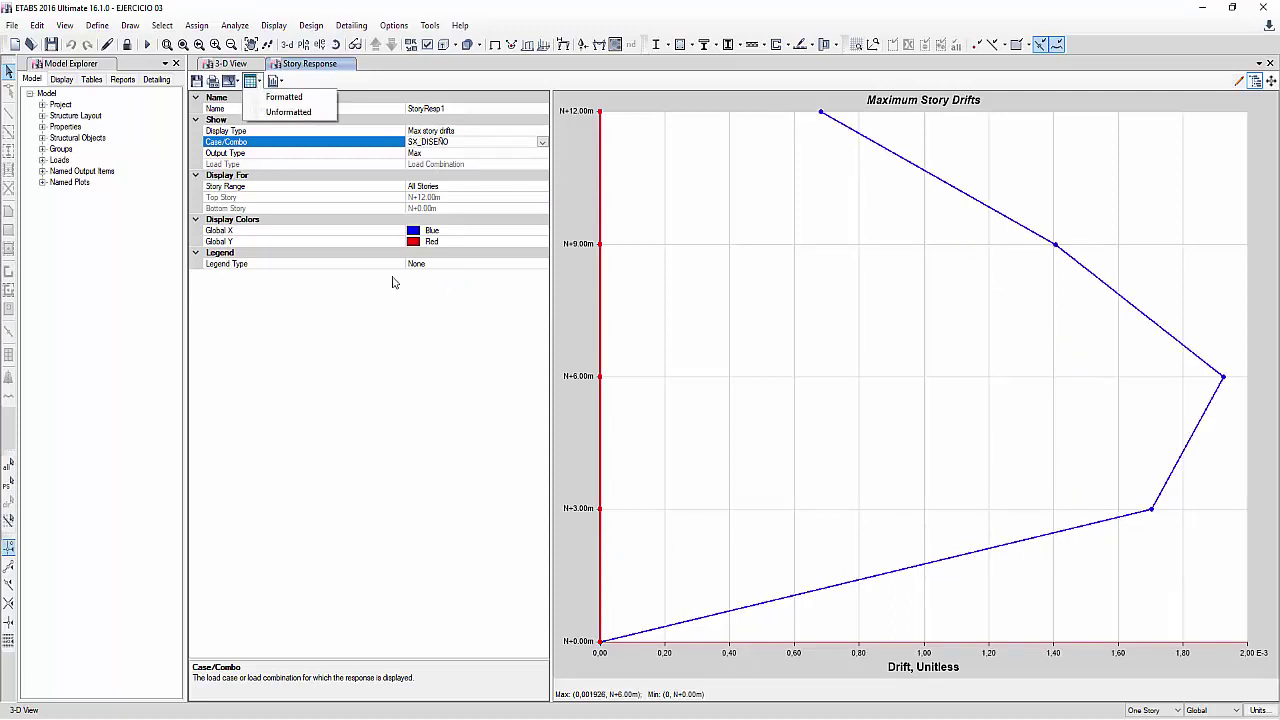
pyautogui.click(284, 97)
pyautogui.moveTo(614, 222); pyautogui.dragTo(300, 321)
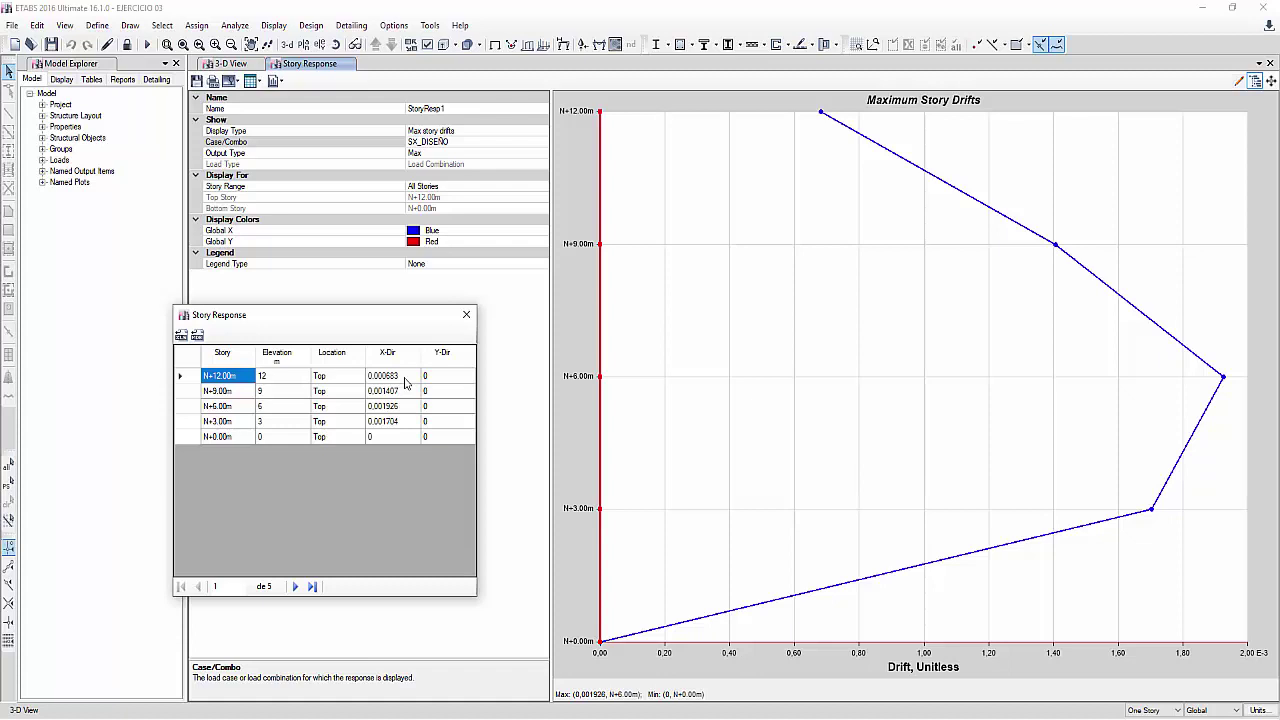
pyautogui.click(466, 314)
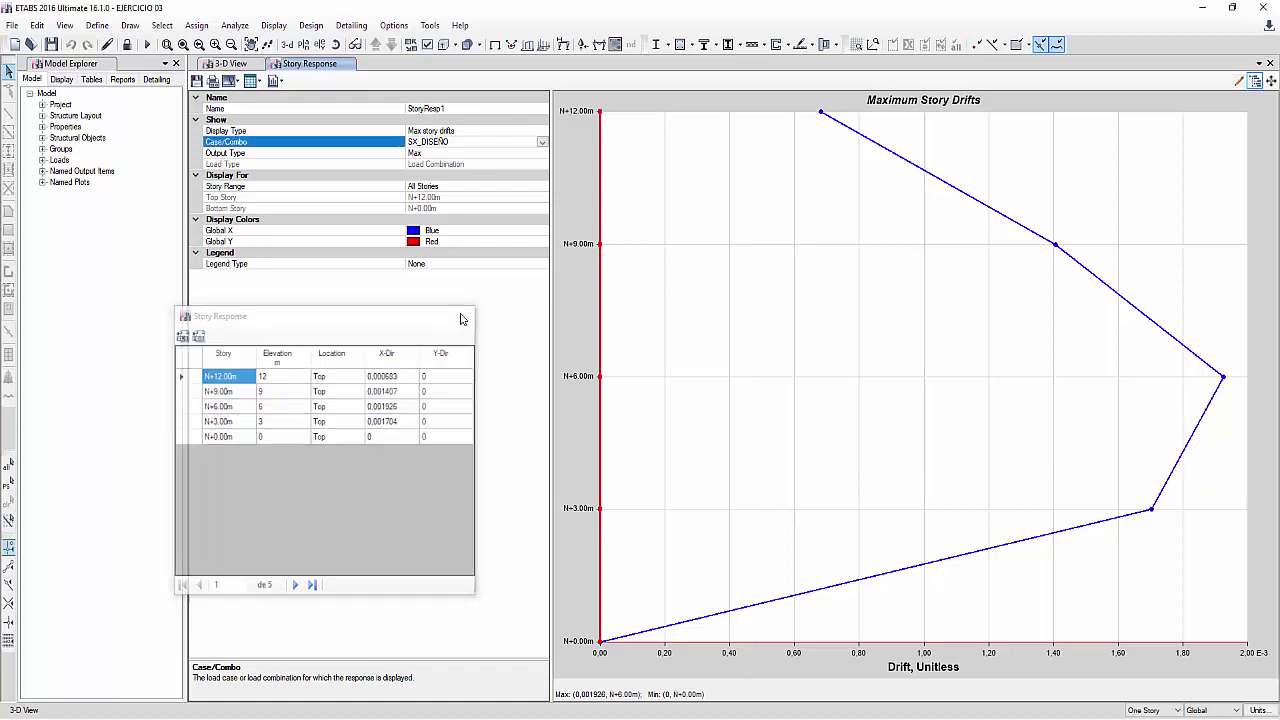
# - Switch the story drift plot back to DERIVA_X and on to the DERIVA_Y combination
pyautogui.click(541, 142)
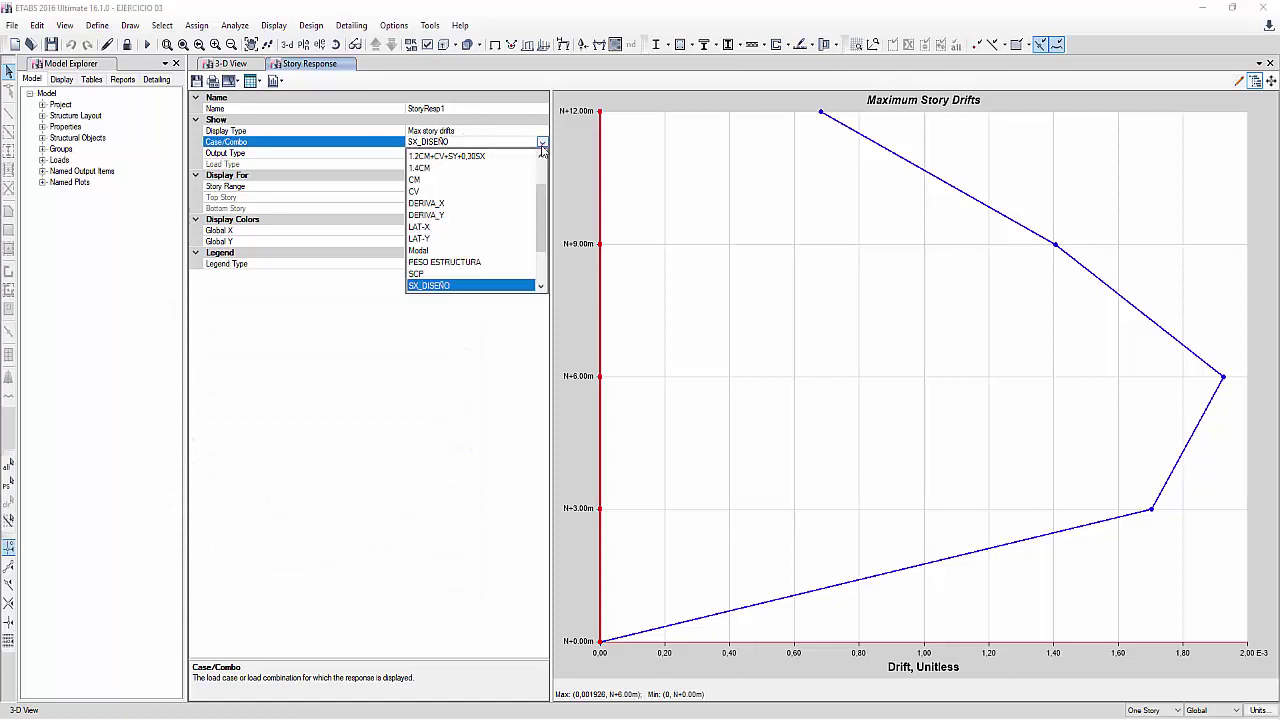
pyautogui.click(438, 204)
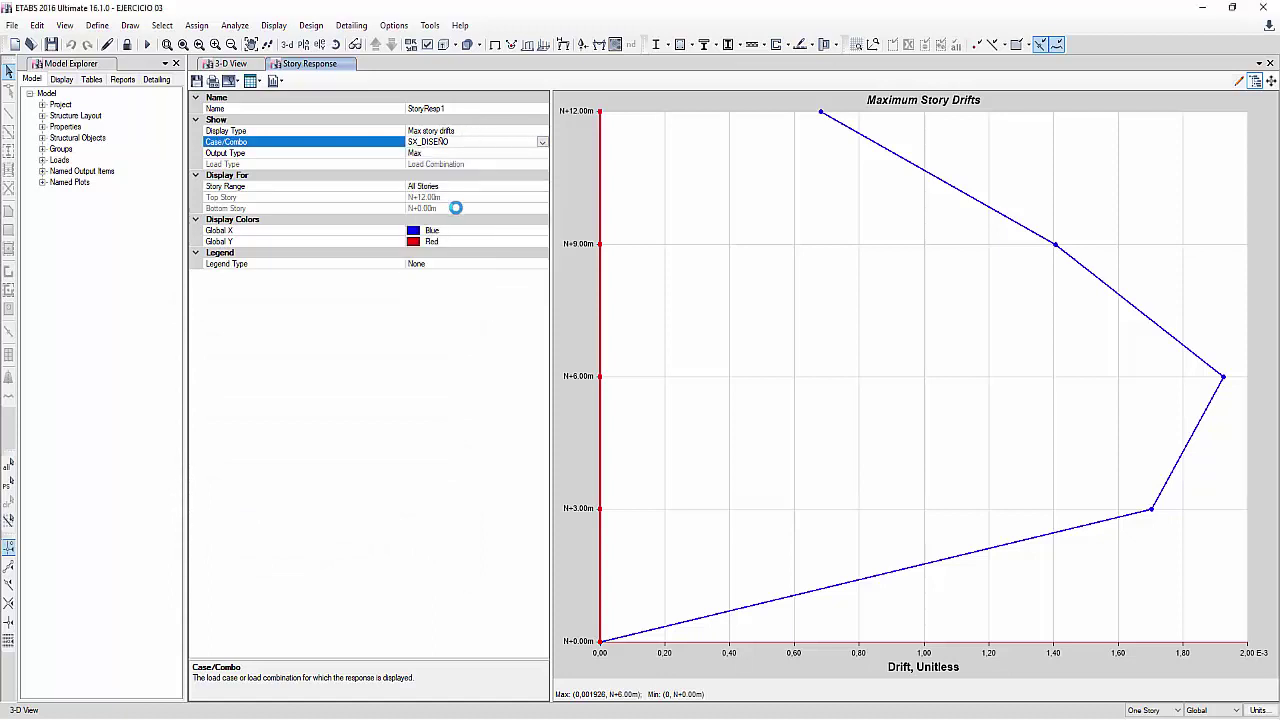
pyautogui.click(541, 142)
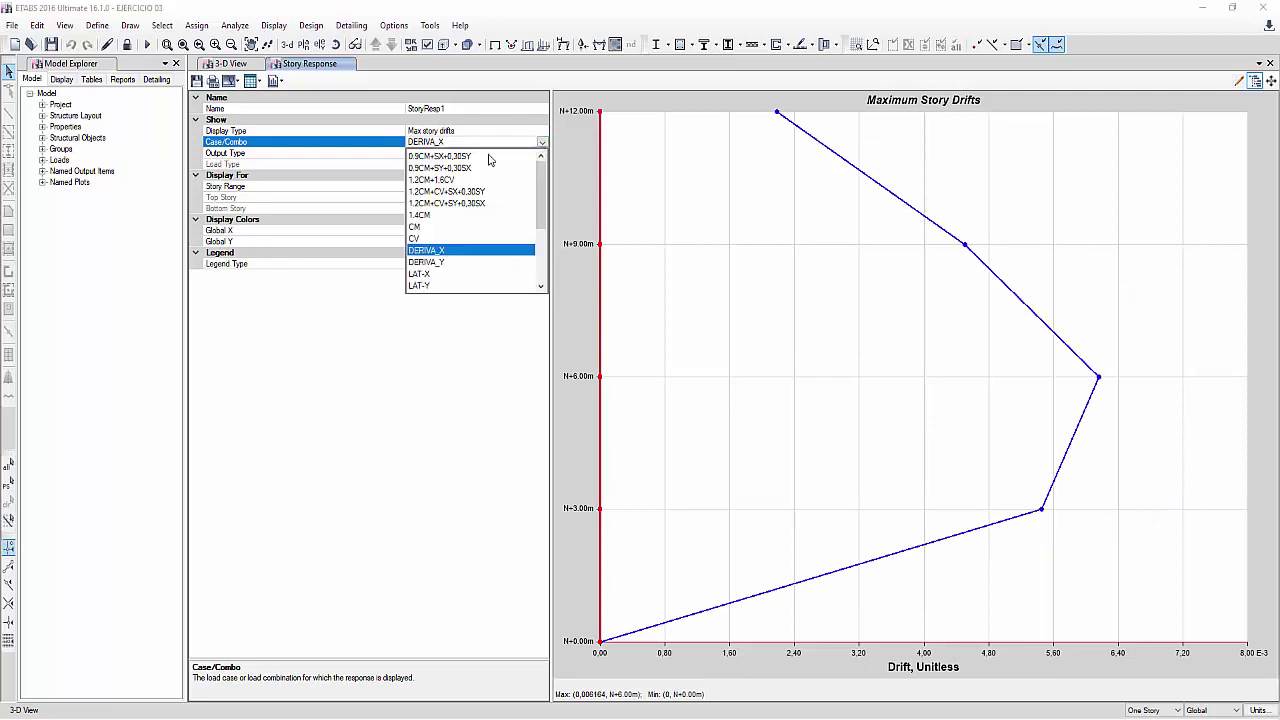
pyautogui.click(445, 262)
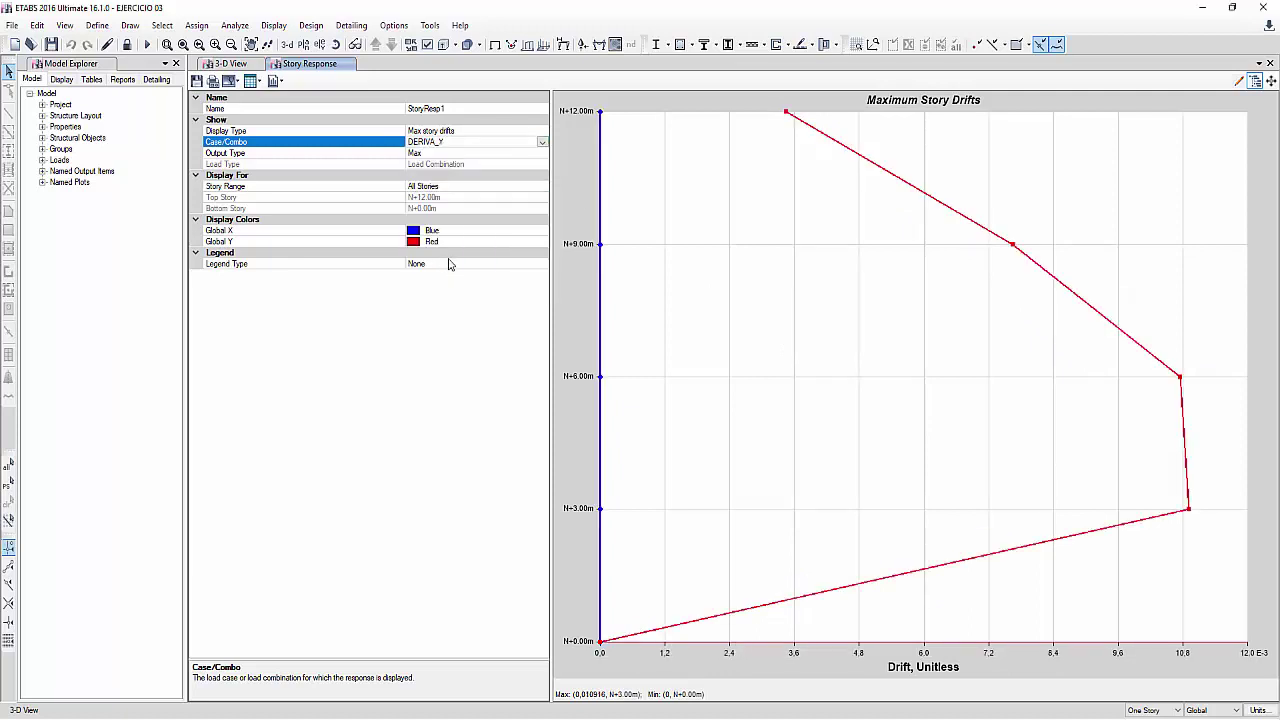
# - Examine the Y-direction drifts in the formatted DERIVA_Y table, and close the table and the story response plot
pyautogui.click(251, 82)
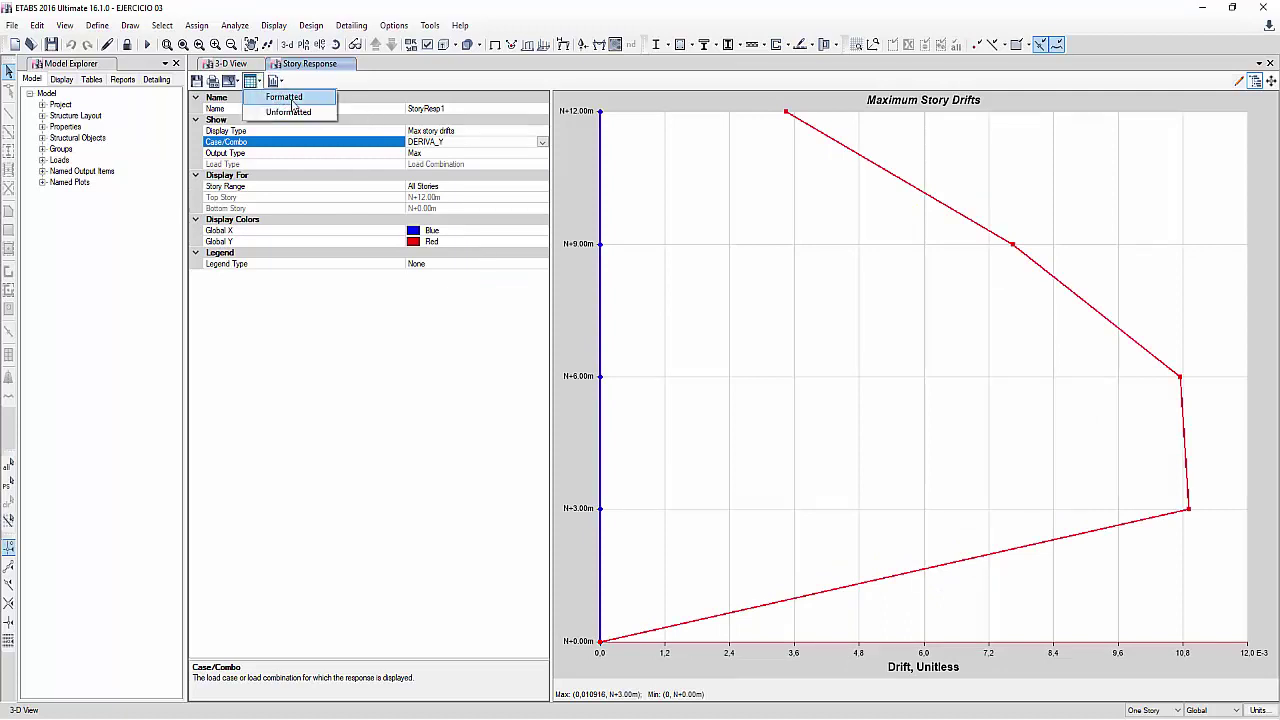
pyautogui.click(284, 97)
pyautogui.moveTo(707, 228); pyautogui.dragTo(478, 302)
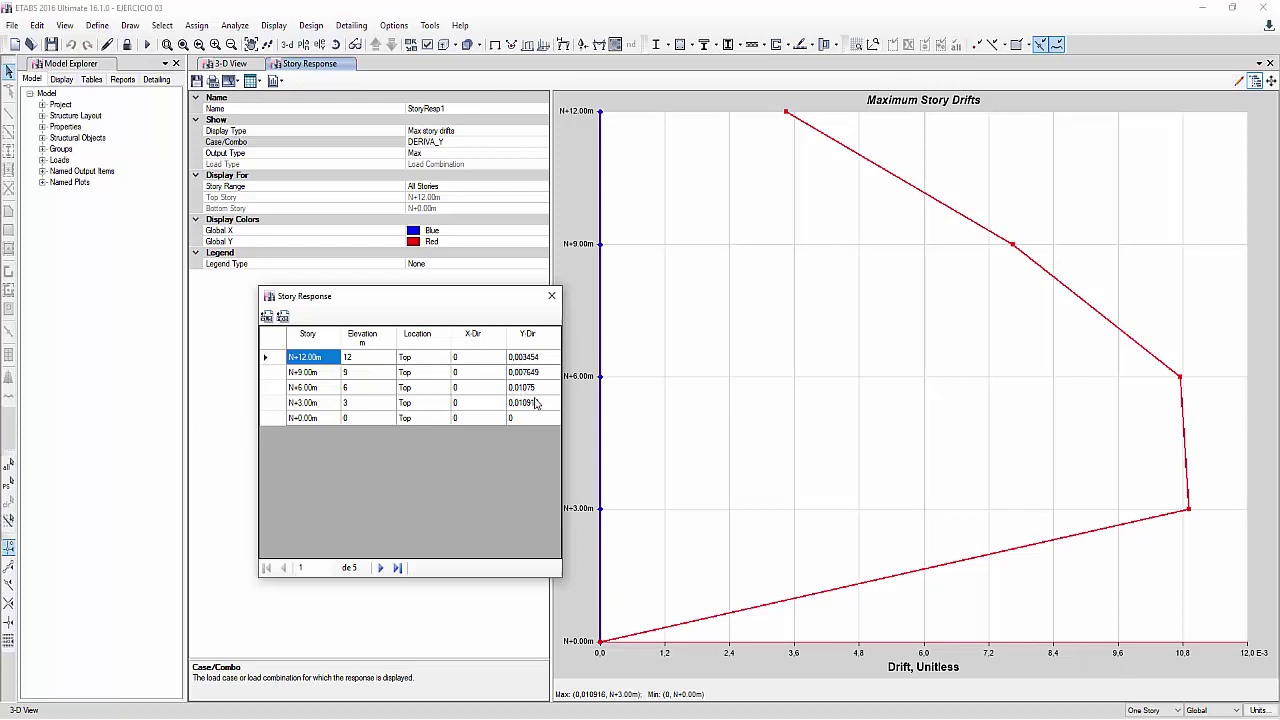
pyautogui.click(551, 296)
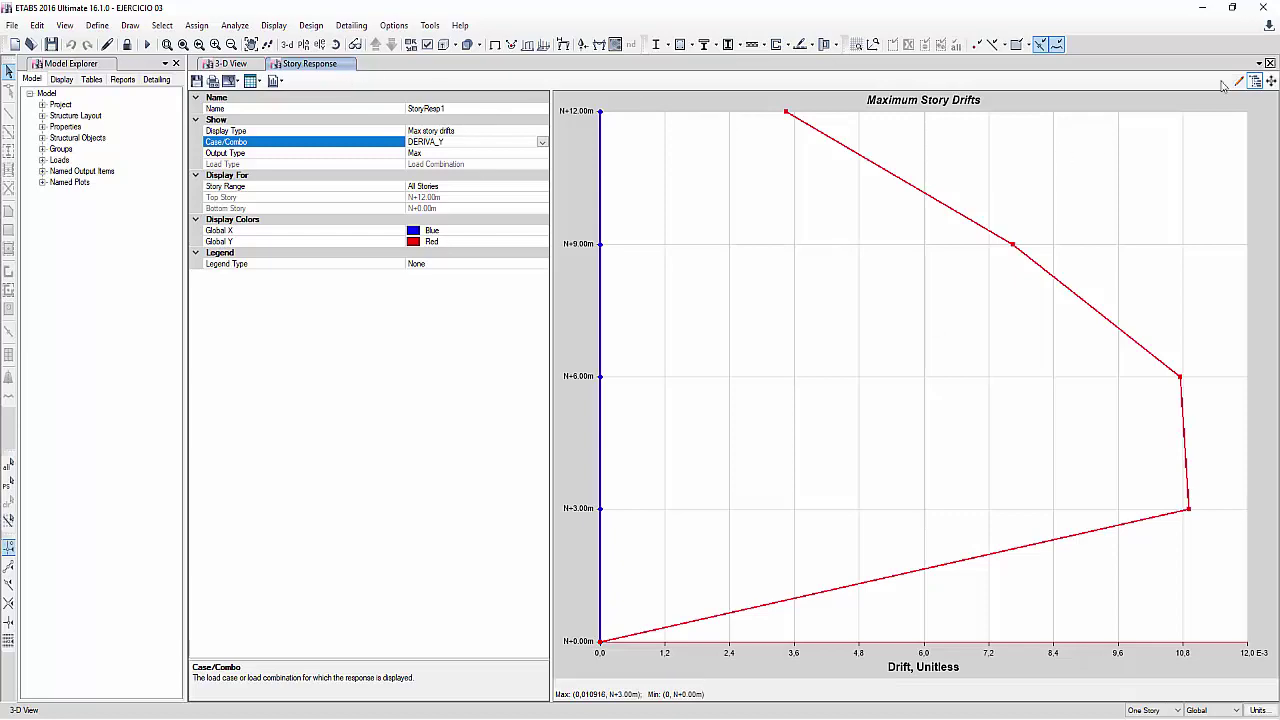
pyautogui.click(1270, 63)
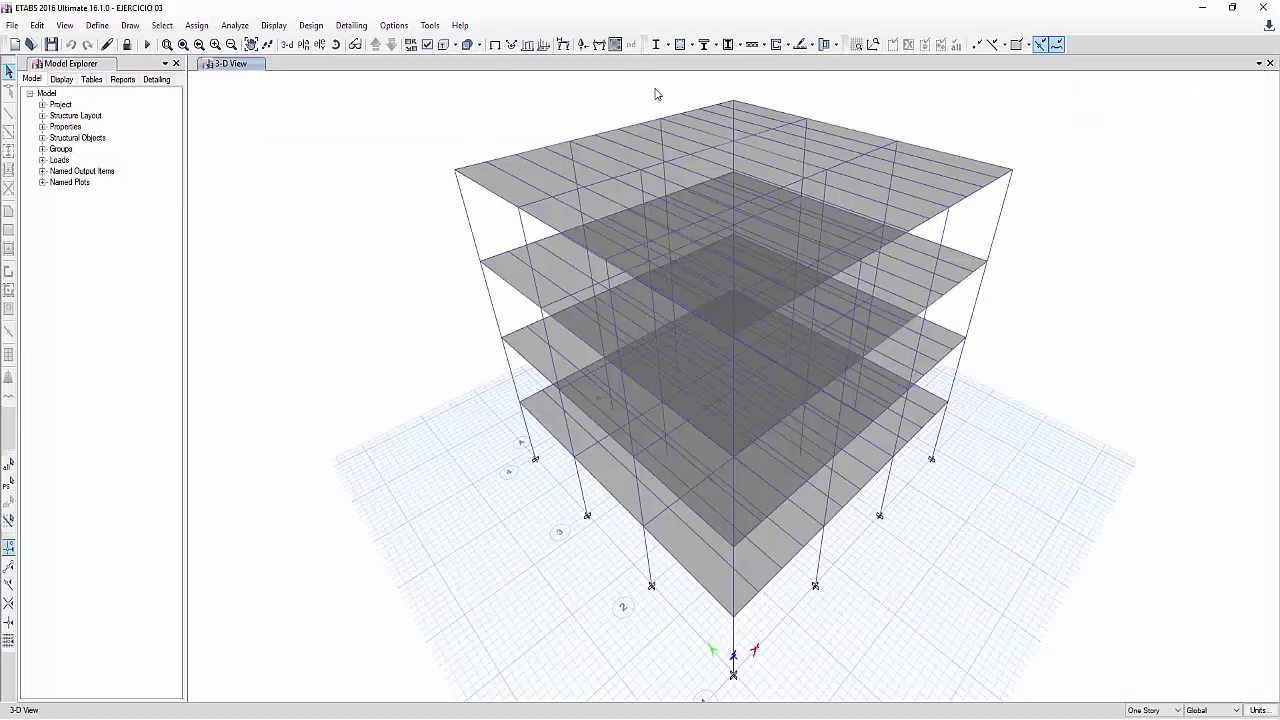
# - Add the six factored load combinations, from 0.9CM+SX+0.30SY through 1.4CM, to the steel frame strength design combinations
pyautogui.click(677, 45)
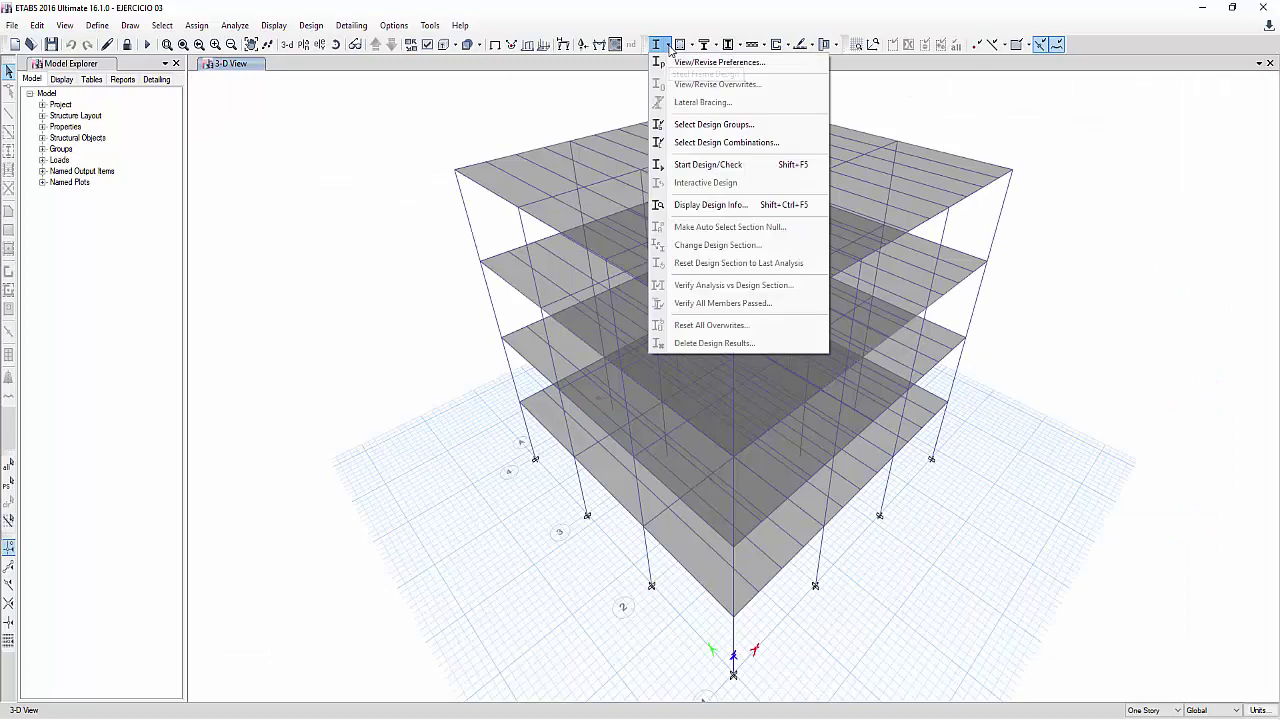
pyautogui.click(729, 147)
pyautogui.moveTo(518, 310); pyautogui.dragTo(520, 357)
pyautogui.click(640, 353)
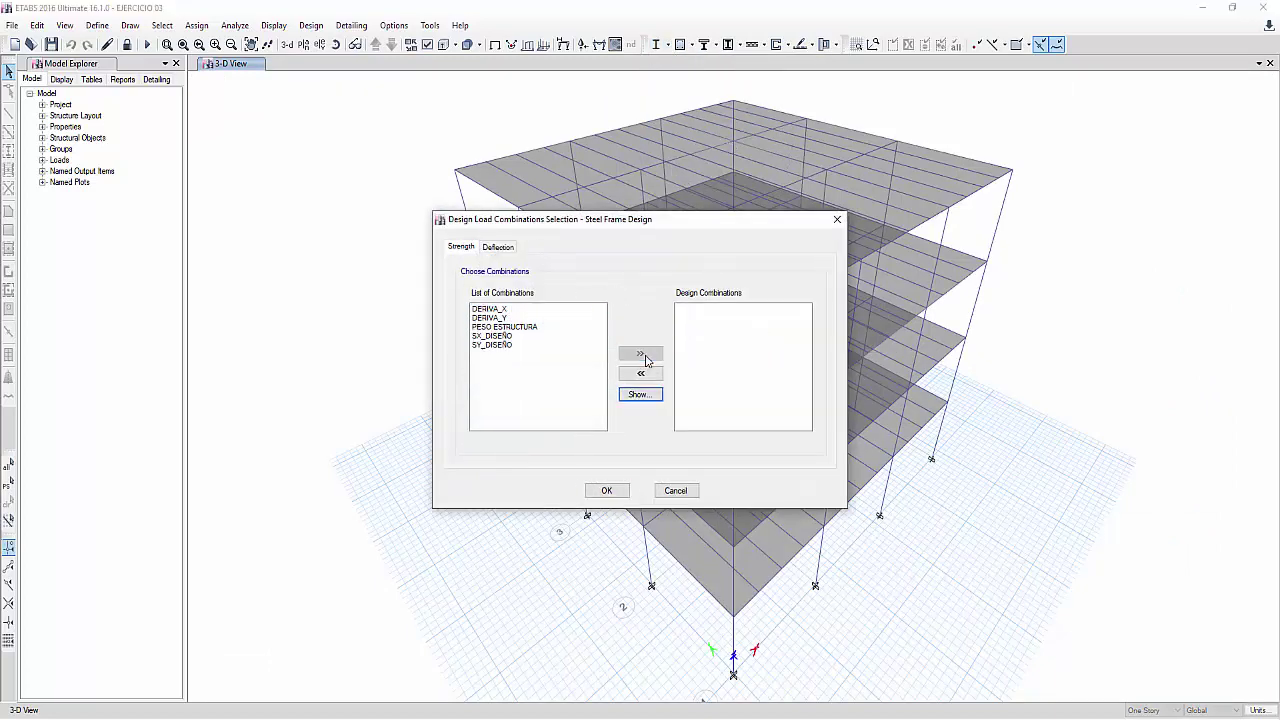
# - Assign the same six combinations, 0.9CM+SX+0.30SY through 1.4CM, to the steel frame deflection design and accept the selection
pyautogui.click(494, 250)
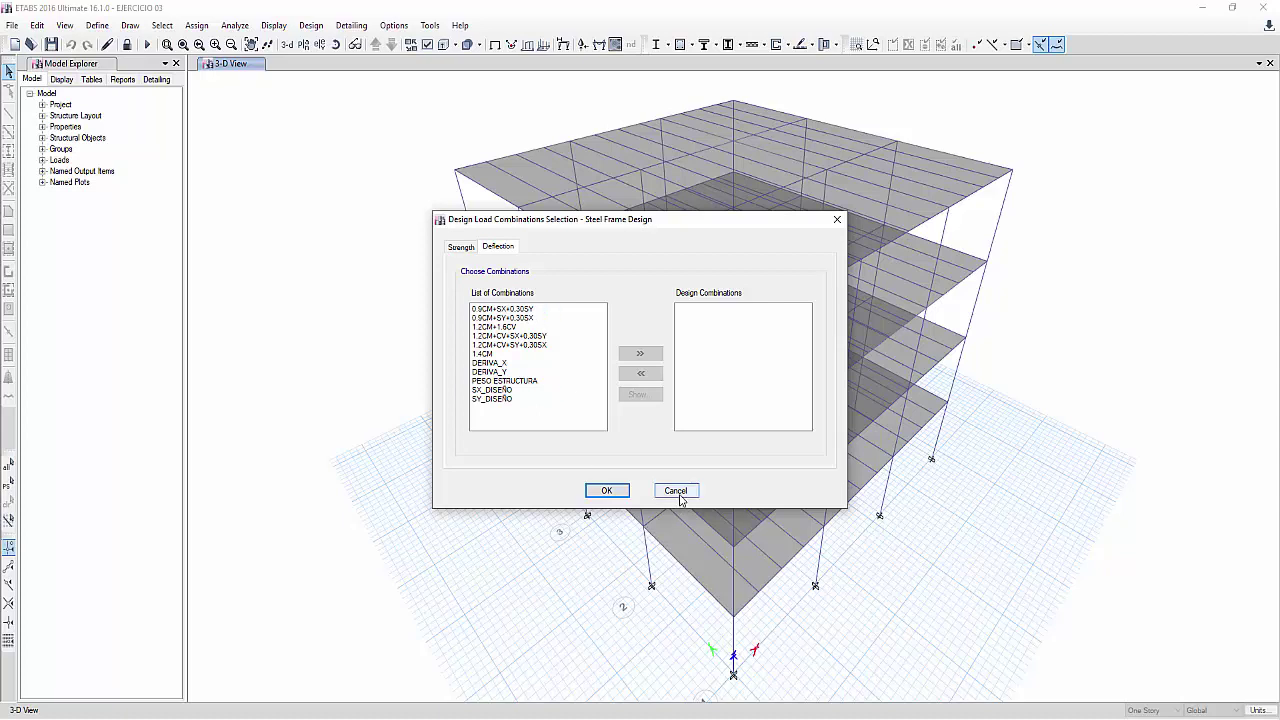
pyautogui.click(499, 355)
pyautogui.moveTo(499, 355); pyautogui.dragTo(501, 309)
pyautogui.click(638, 354)
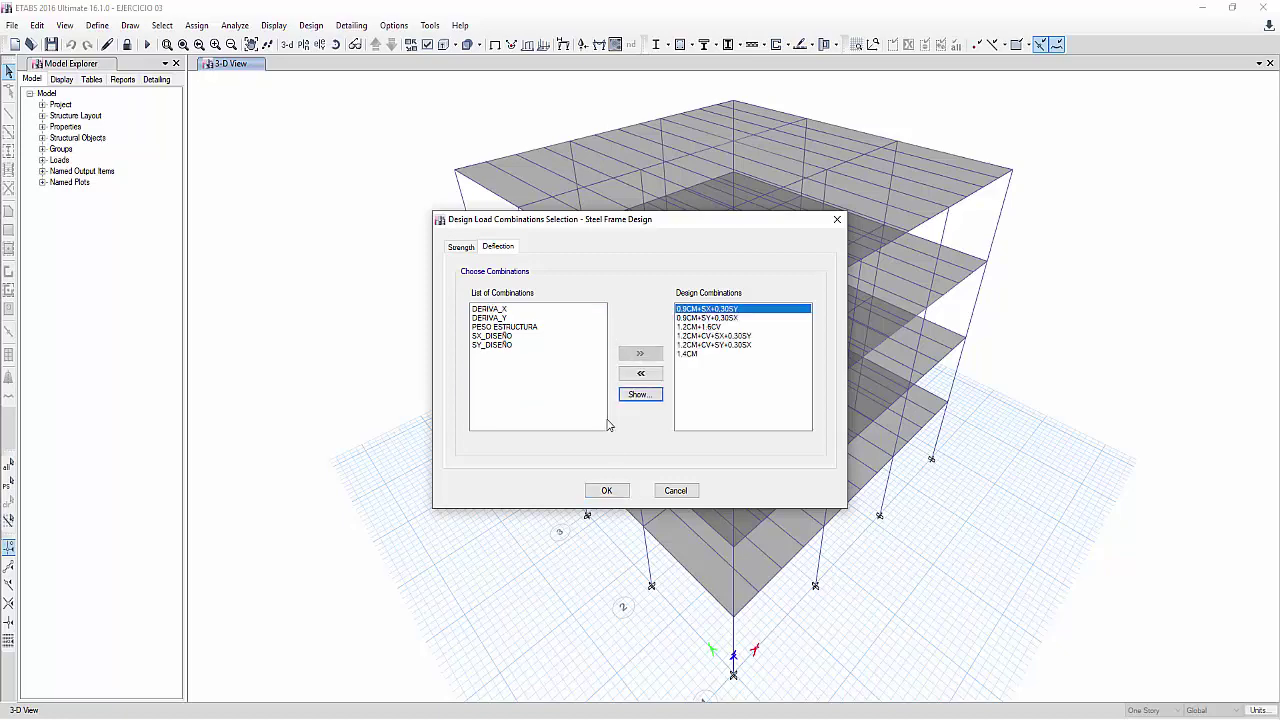
pyautogui.click(605, 490)
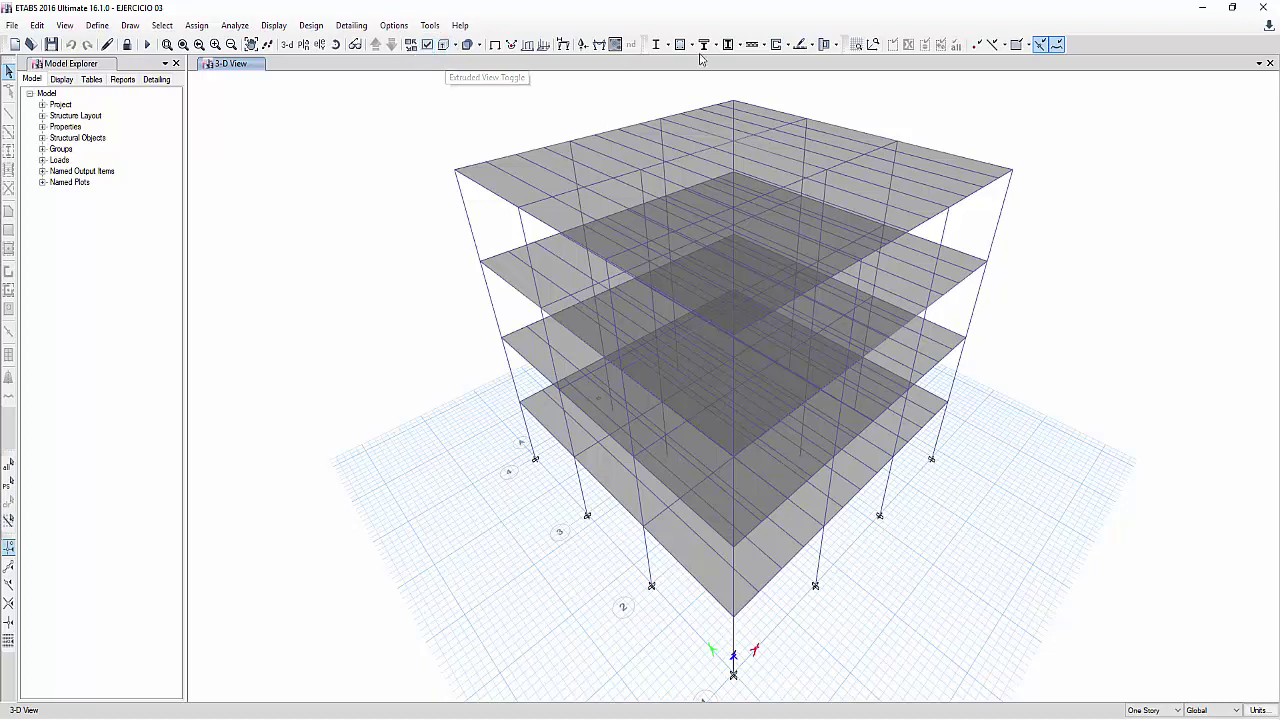
# - Run the steel frame design check and agree to reiterate analysis and design for the changed EI and EA reduction factors
pyautogui.click(657, 45)
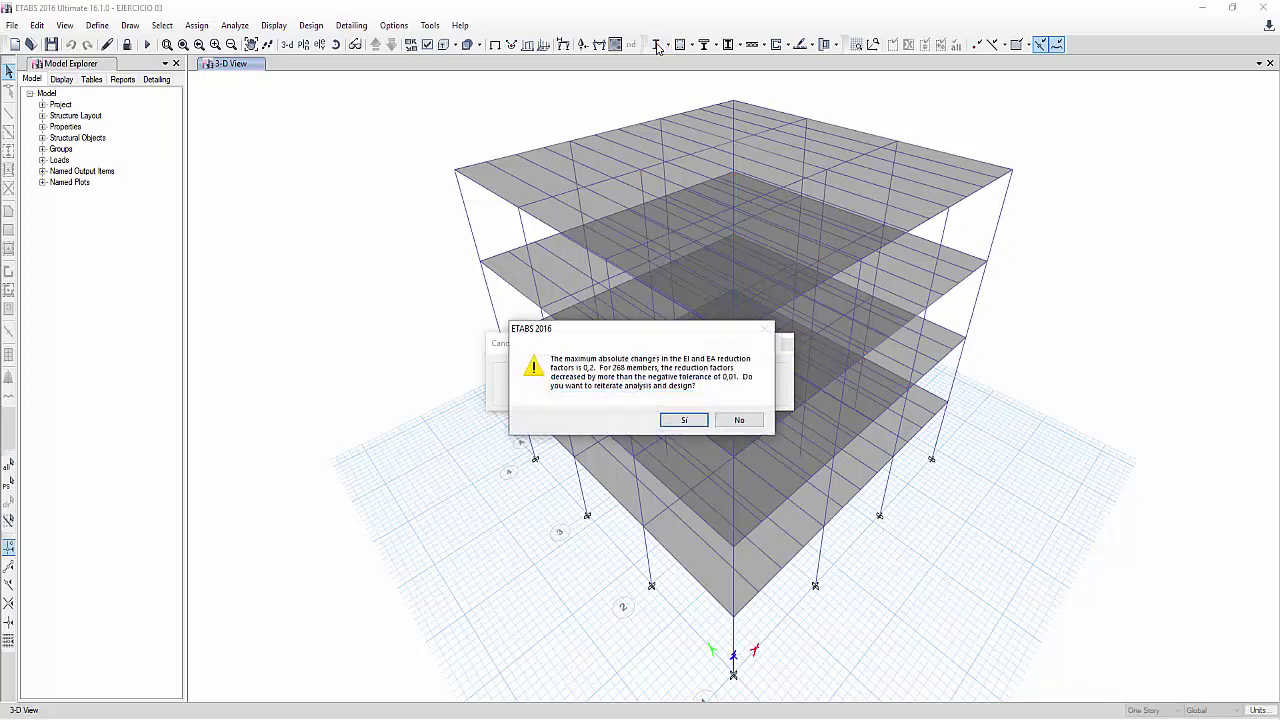
pyautogui.click(685, 420)
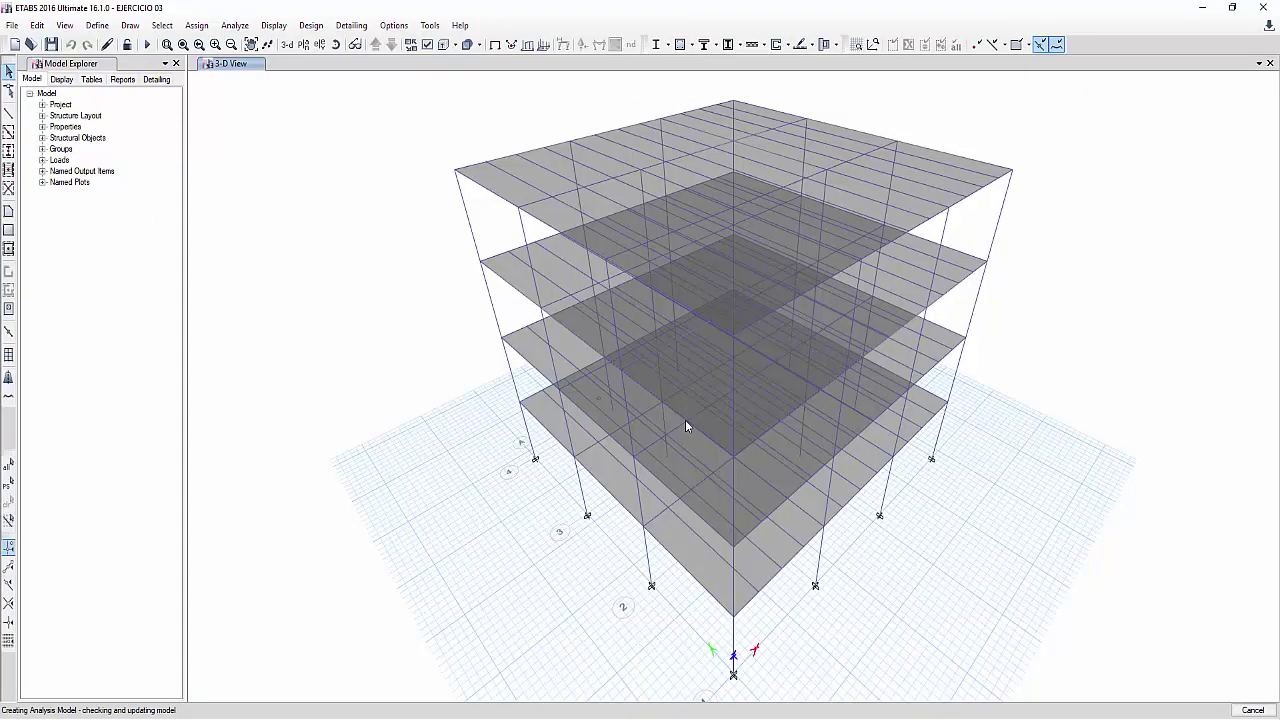